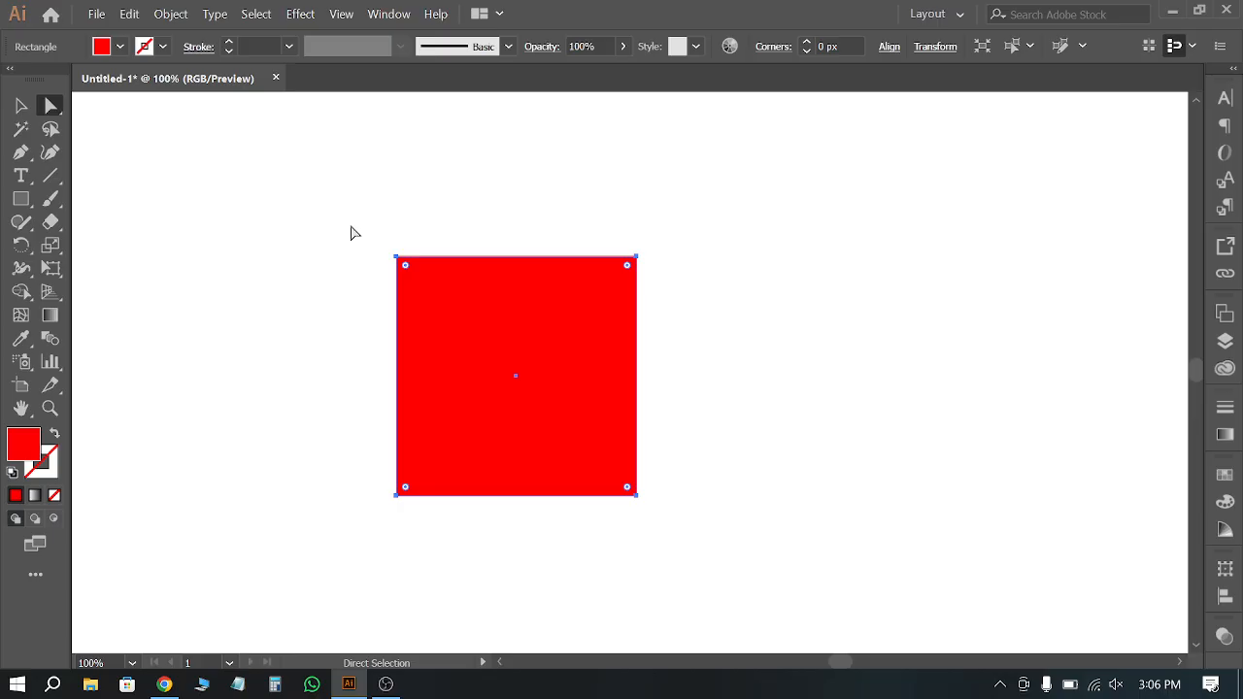
# Step: Use the Anchor Point tool to curve the red square's top edge inward and its left edge outward
pyautogui.click(20, 155)
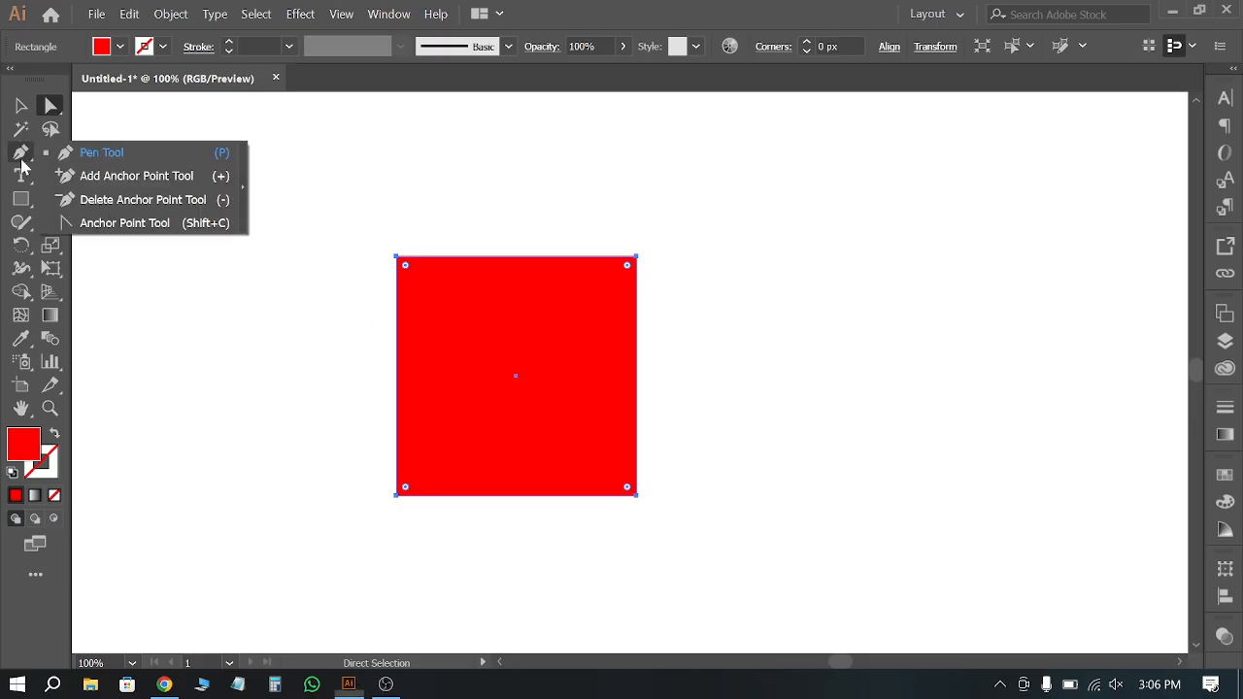
pyautogui.click(125, 224)
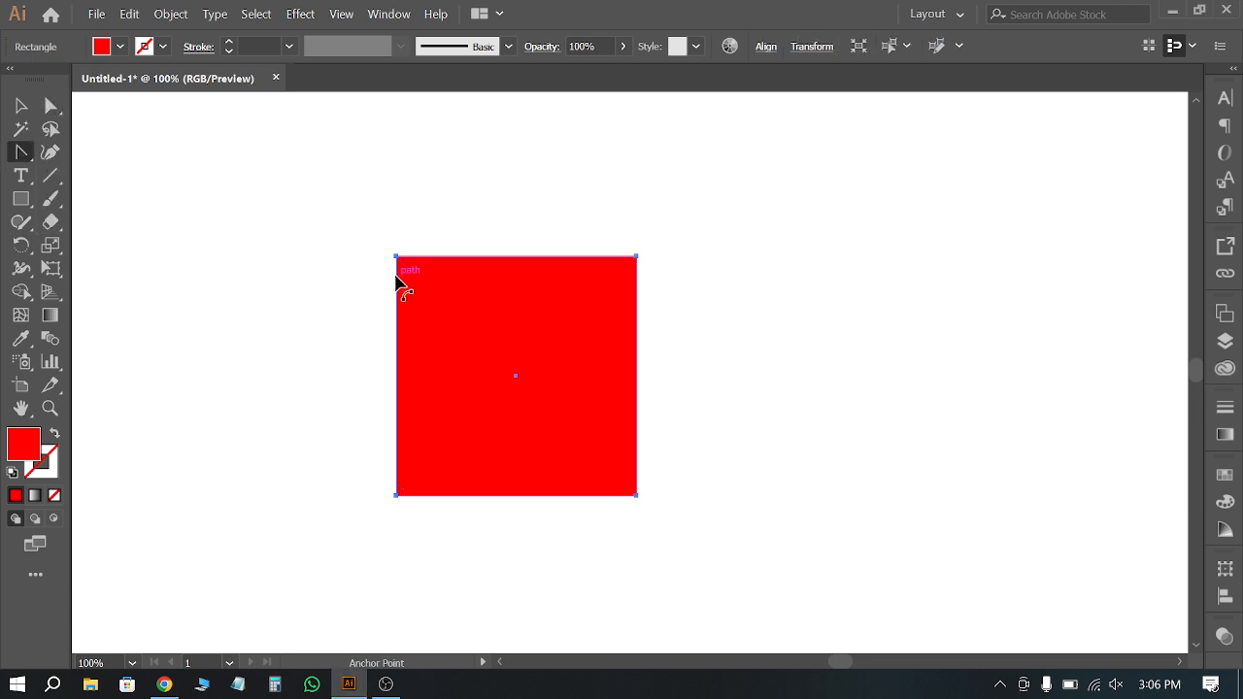
pyautogui.moveTo(499, 259); pyautogui.dragTo(501, 350)
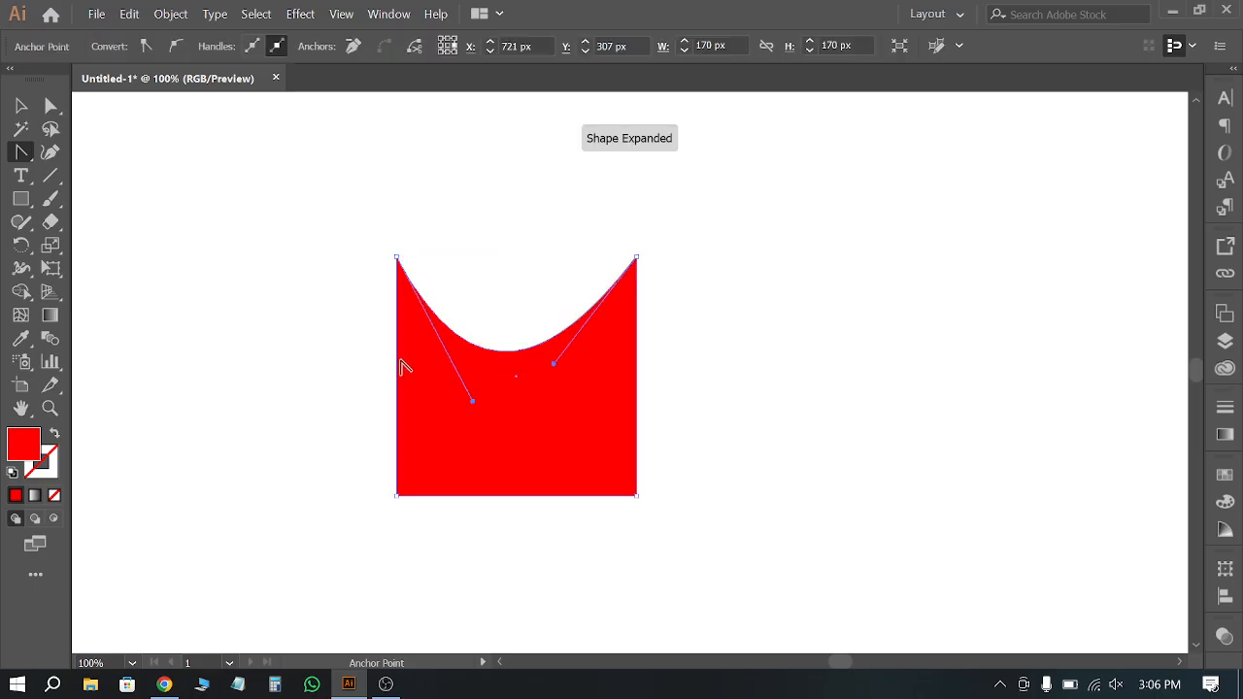
pyautogui.moveTo(399, 355); pyautogui.dragTo(256, 355)
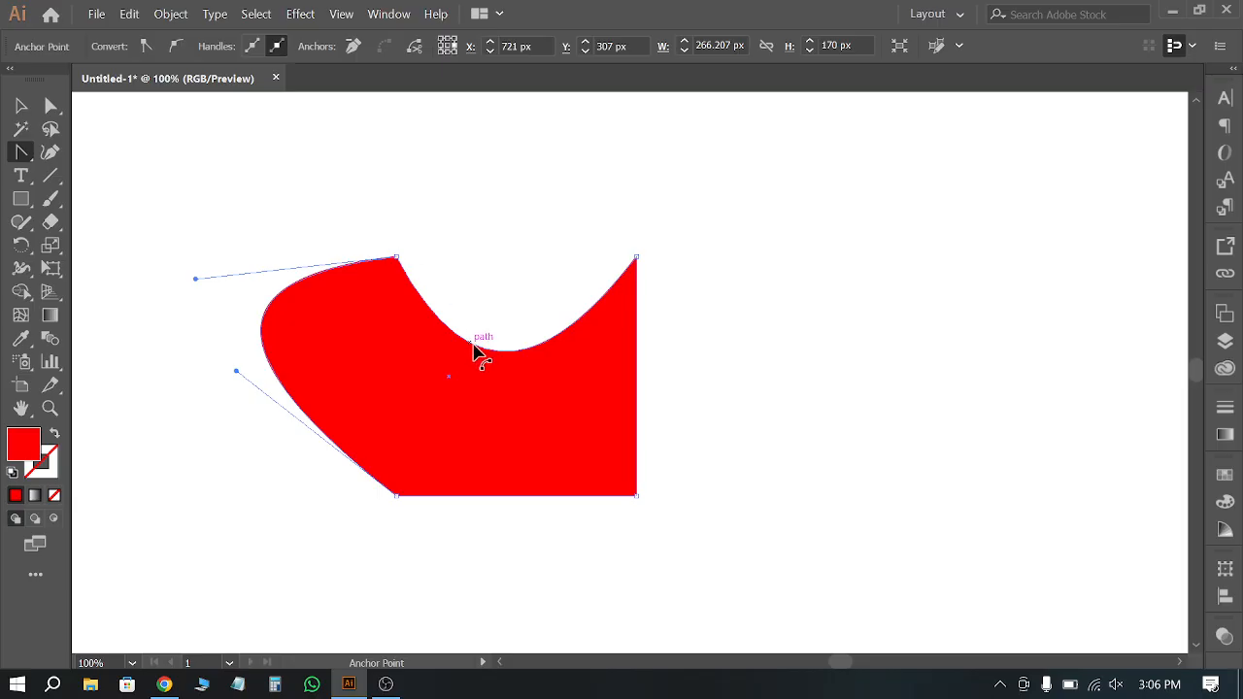
# Step: Add an anchor point on the shape's curved top edge and try the Delete Anchor Point tool on that edge
pyautogui.moveTo(31, 156); pyautogui.dragTo(175, 185)
pyautogui.click(481, 347)
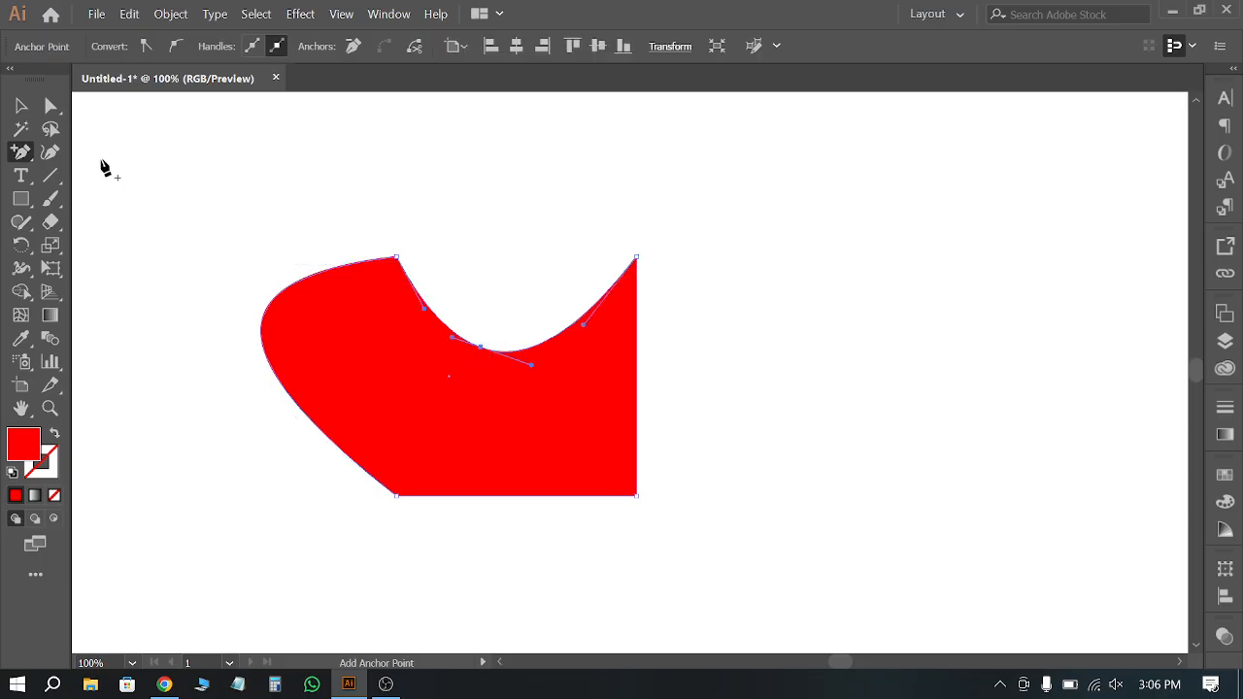
pyautogui.moveTo(23, 154); pyautogui.dragTo(73, 198)
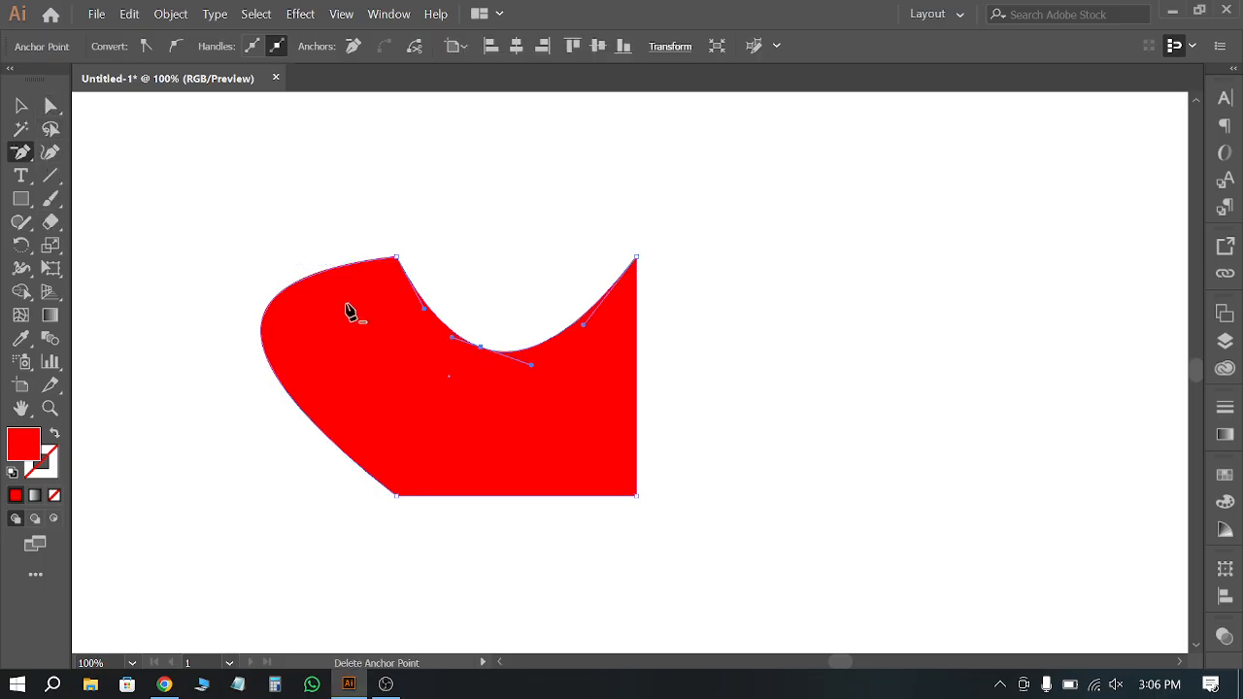
pyautogui.click(436, 322)
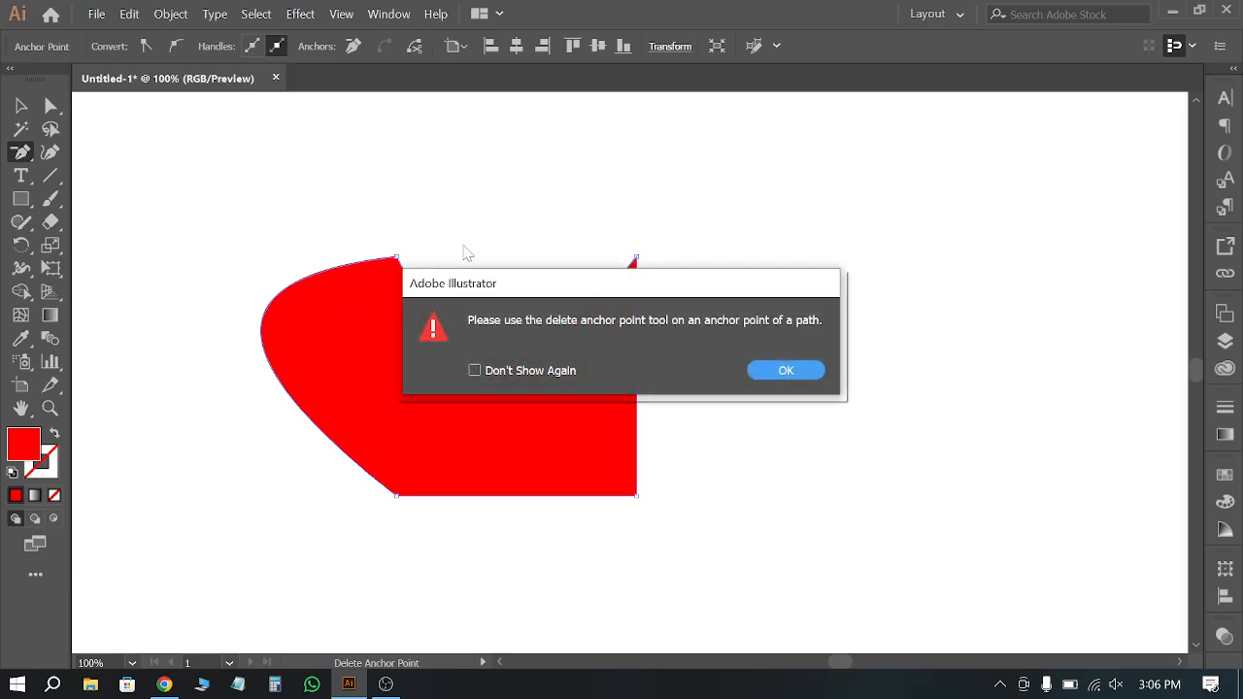
pyautogui.click(772, 378)
# Step: Bulge the segment between the upper-left corner and the added anchor point upward with the Anchor Point tool
pyautogui.moveTo(22, 153); pyautogui.dragTo(105, 226)
pyautogui.moveTo(438, 320); pyautogui.dragTo(488, 257)
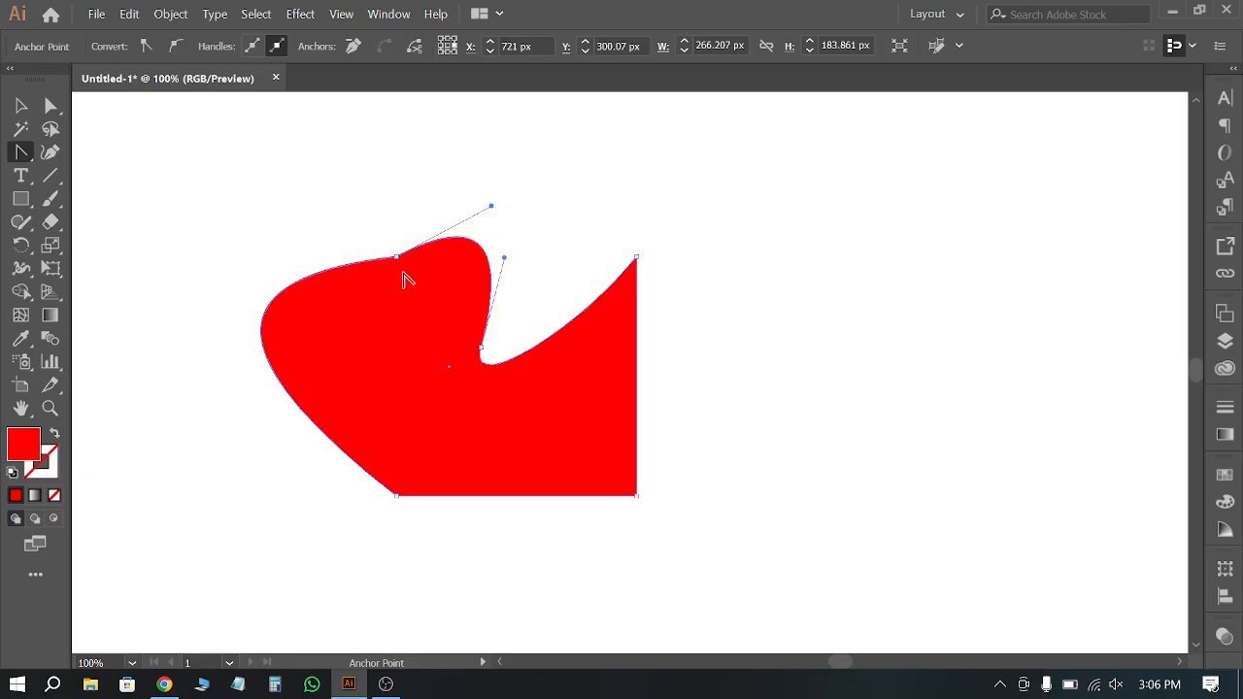
# Step: Delete the distorted red shape from the artboard
pyautogui.click(20, 105)
pyautogui.click(527, 421)
pyautogui.press('Delete')
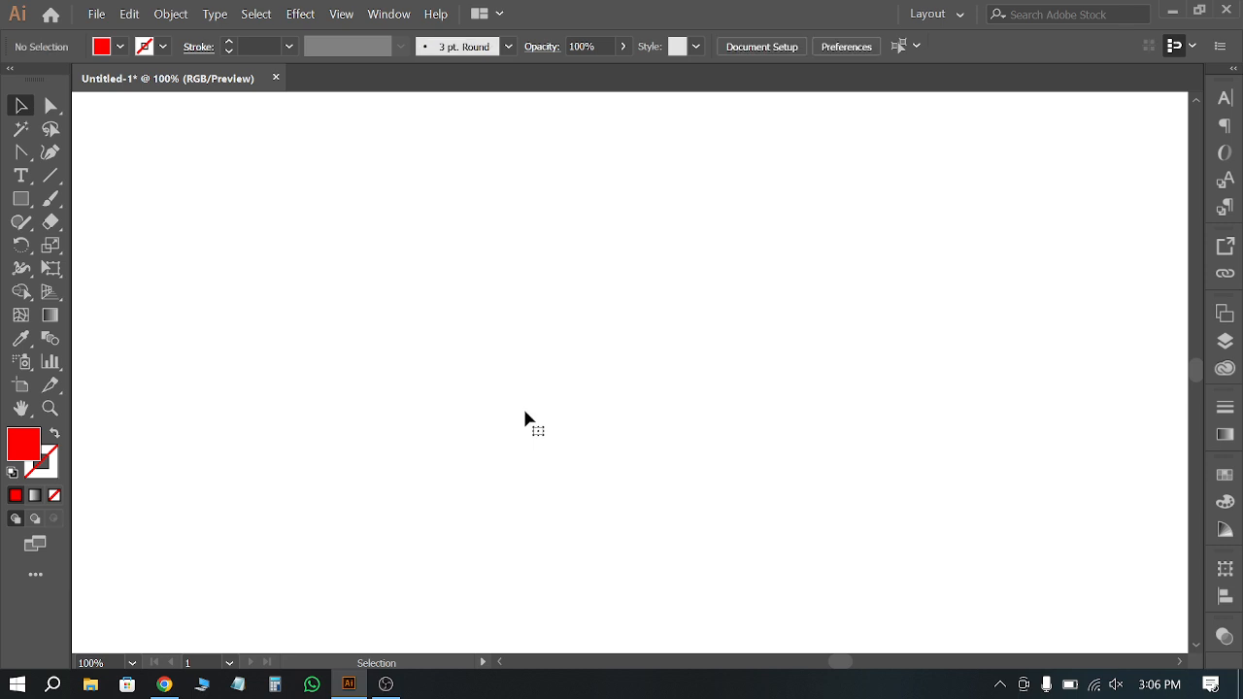
# Step: Draw a new red square on the empty artboard with the Rectangle tool
pyautogui.click(20, 198)
pyautogui.moveTo(361, 257); pyautogui.dragTo(526, 423)
pyautogui.click(20, 105)
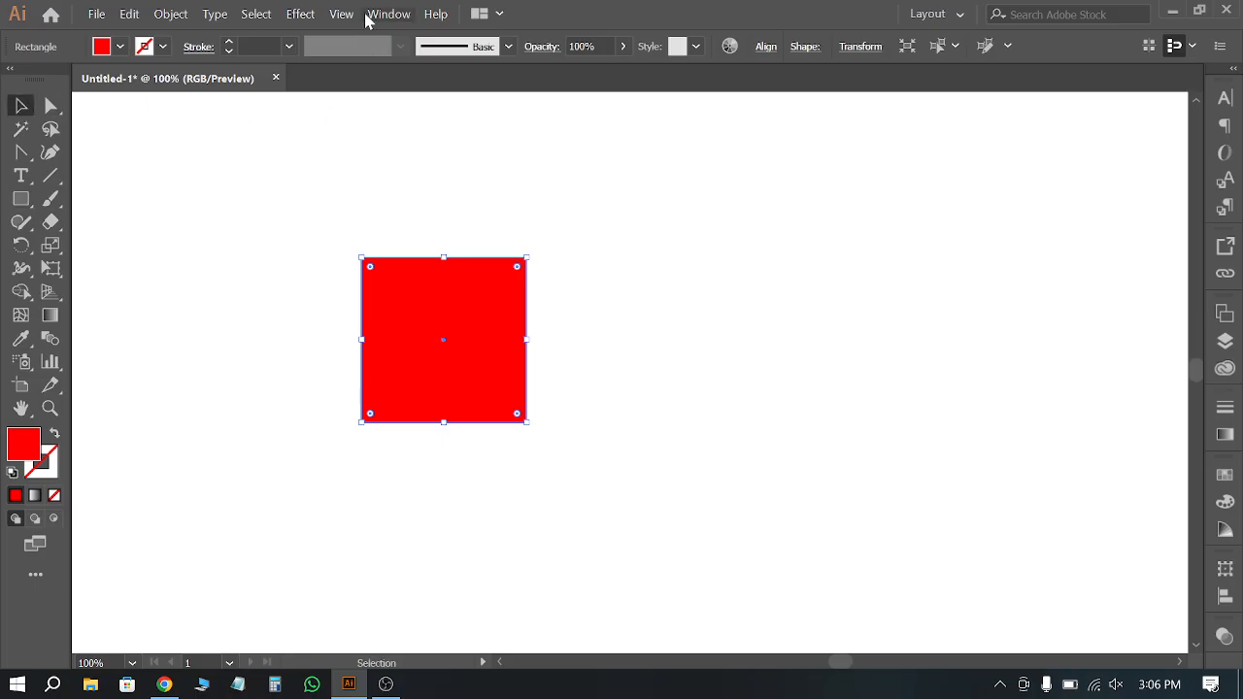
# Step: Apply the Pucker & Bloat effect to the square with preview on, bloating it into a four-petal flower
pyautogui.click(301, 13)
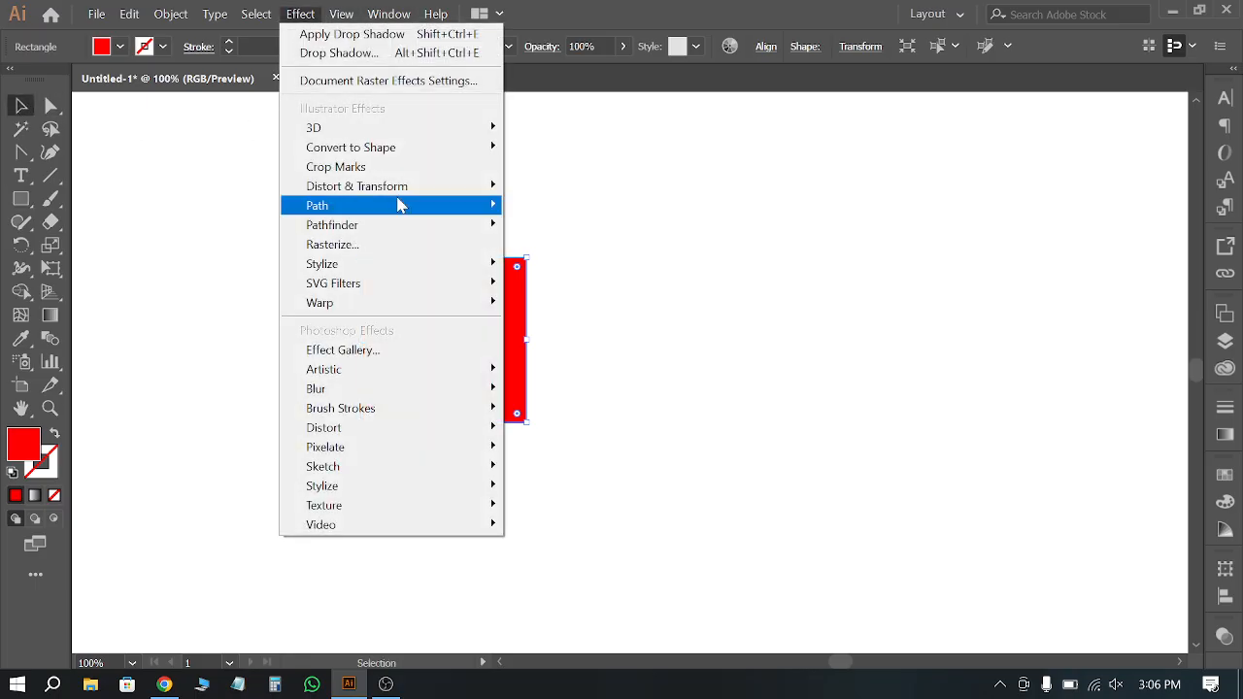
pyautogui.moveTo(428, 191)
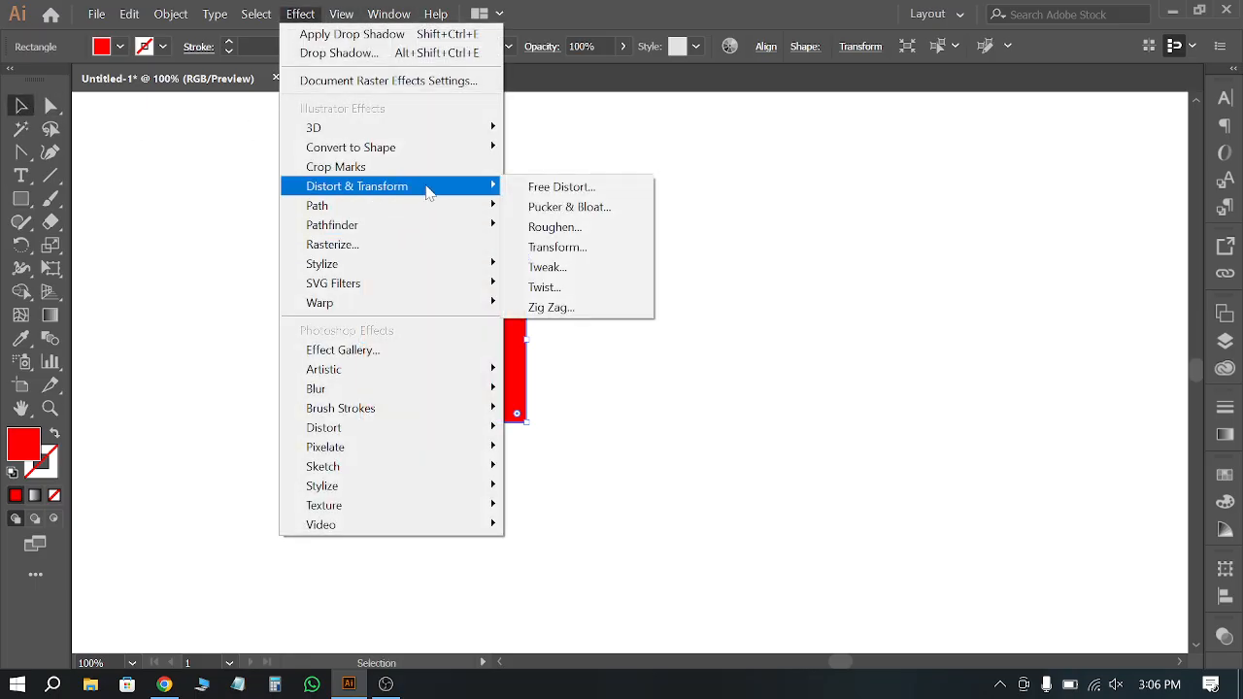
pyautogui.click(600, 217)
pyautogui.moveTo(626, 513); pyautogui.dragTo(809, 198)
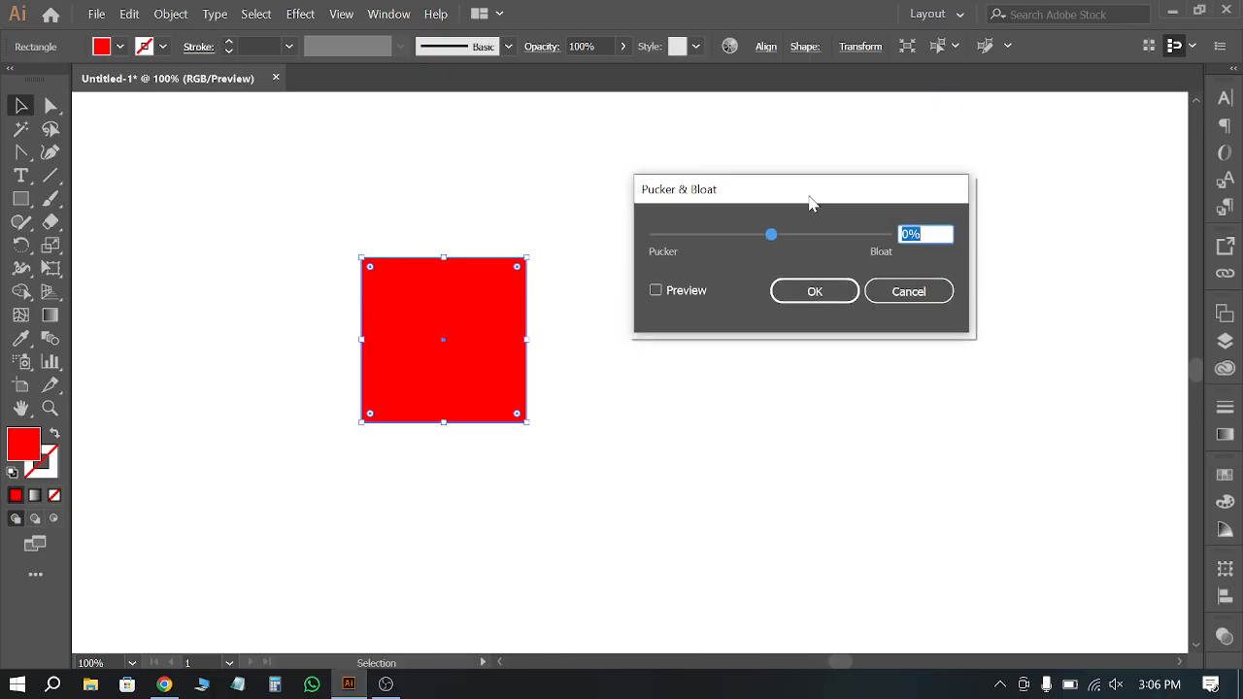
pyautogui.click(669, 289)
pyautogui.moveTo(770, 238); pyautogui.dragTo(837, 238)
pyautogui.click(841, 289)
pyautogui.click(697, 251)
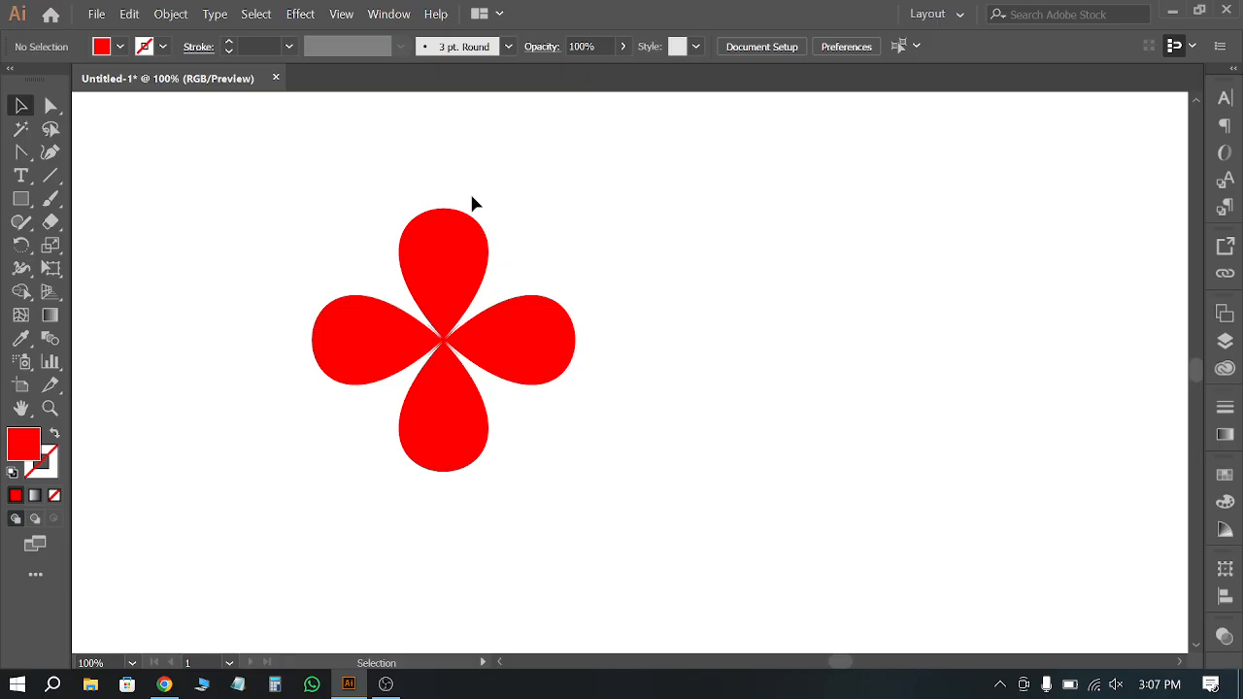
# Step: Select the four-petal flower and move it left to free canvas space beside it
pyautogui.scroll(2, 448, 257)
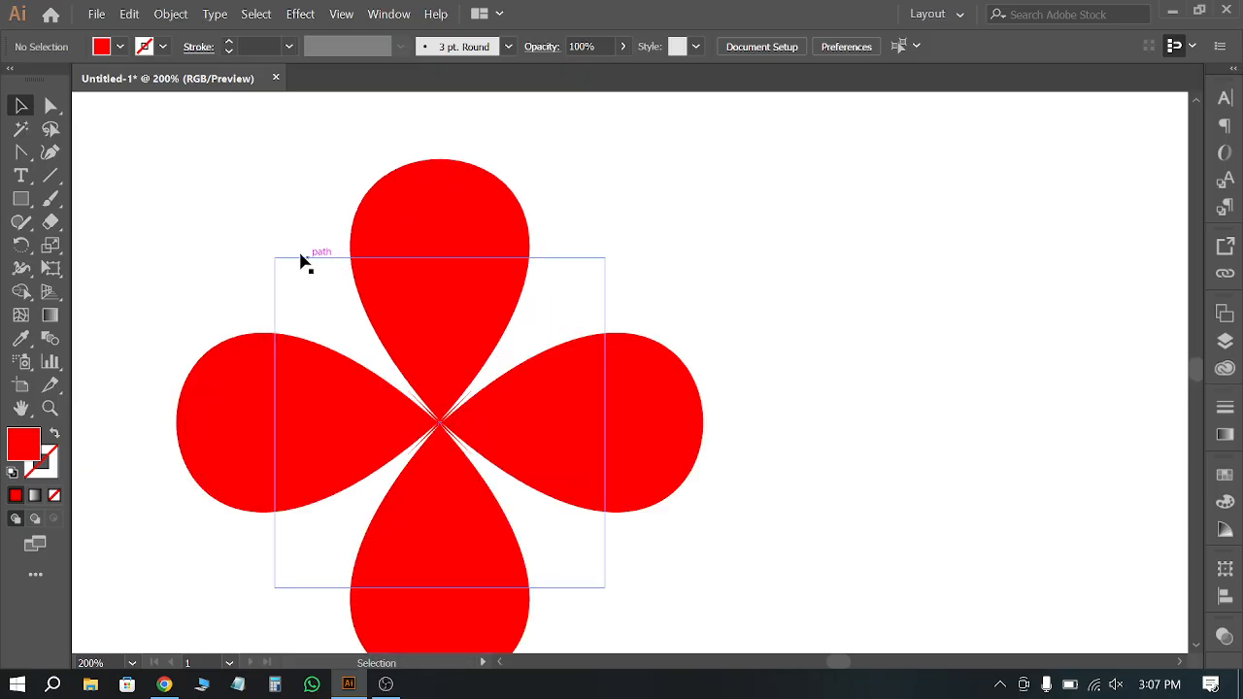
pyautogui.click(358, 269)
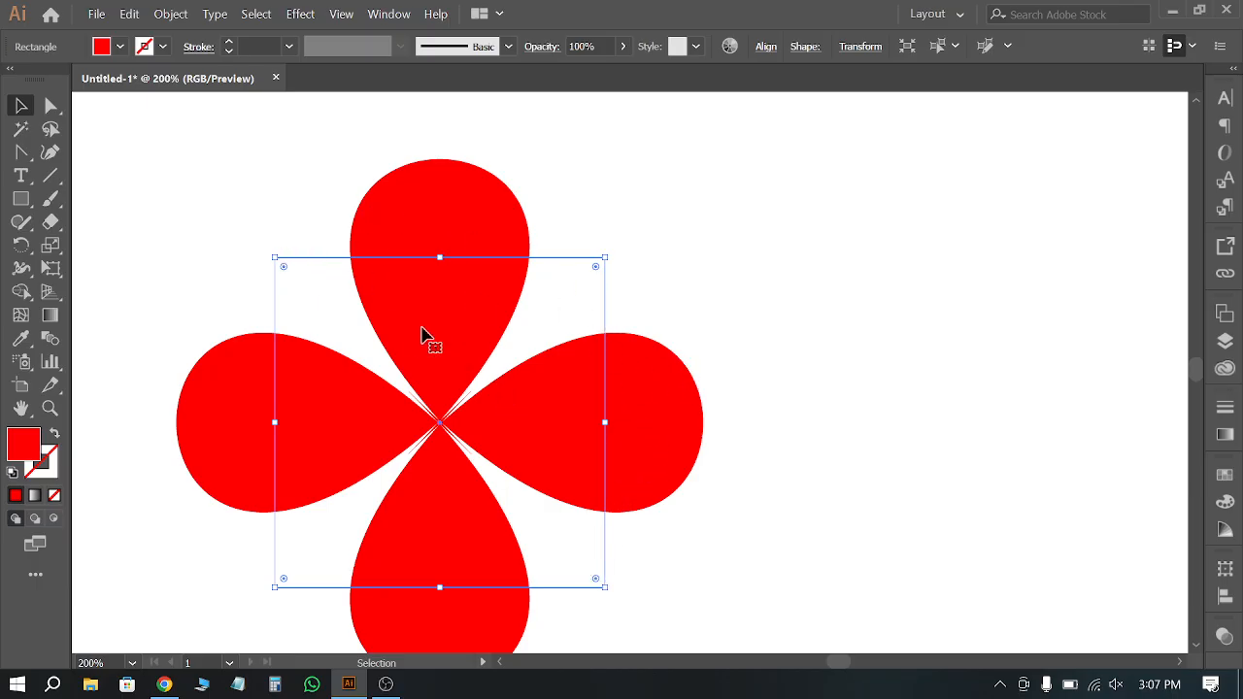
pyautogui.scroll(-1, 351, 335)
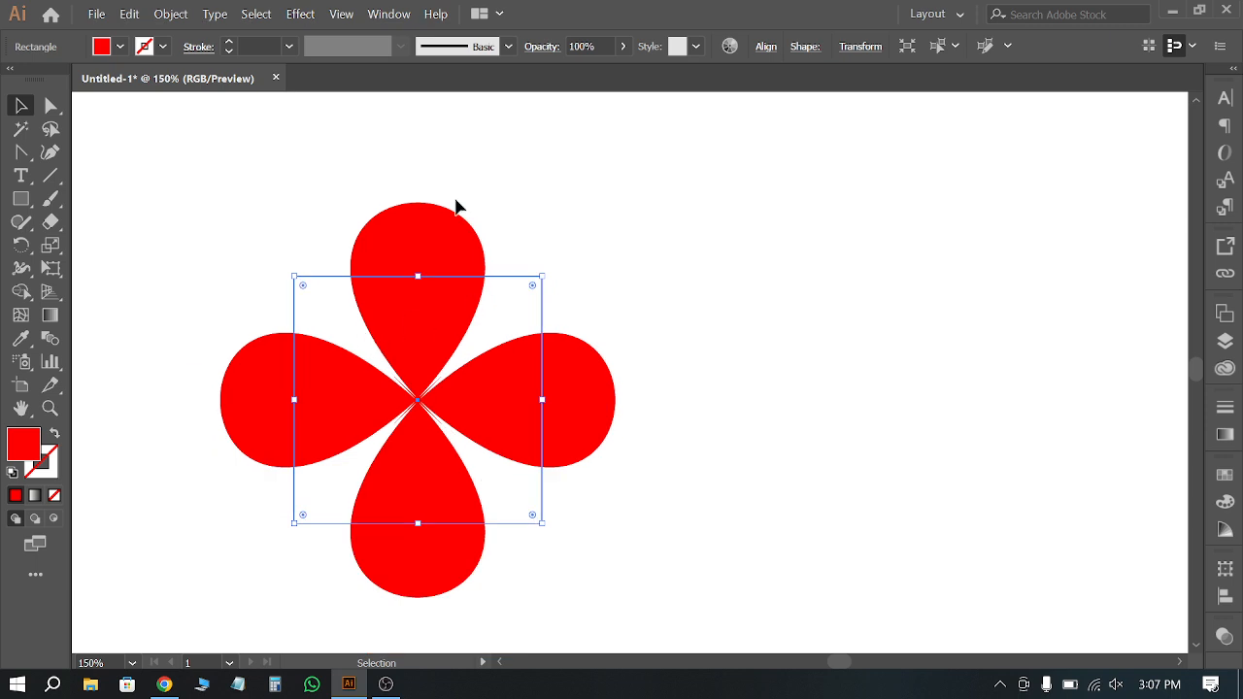
pyautogui.click(300, 14)
pyautogui.moveTo(359, 194)
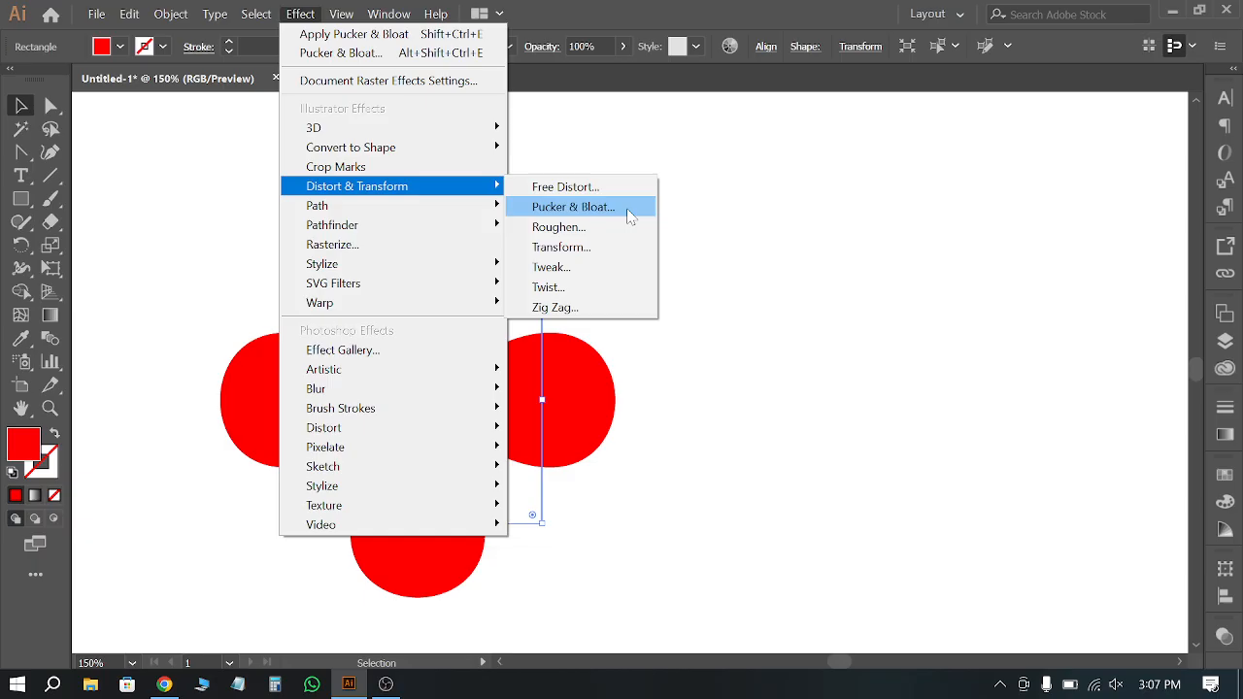
pyautogui.click(767, 309)
pyautogui.click(564, 394)
pyautogui.click(542, 307)
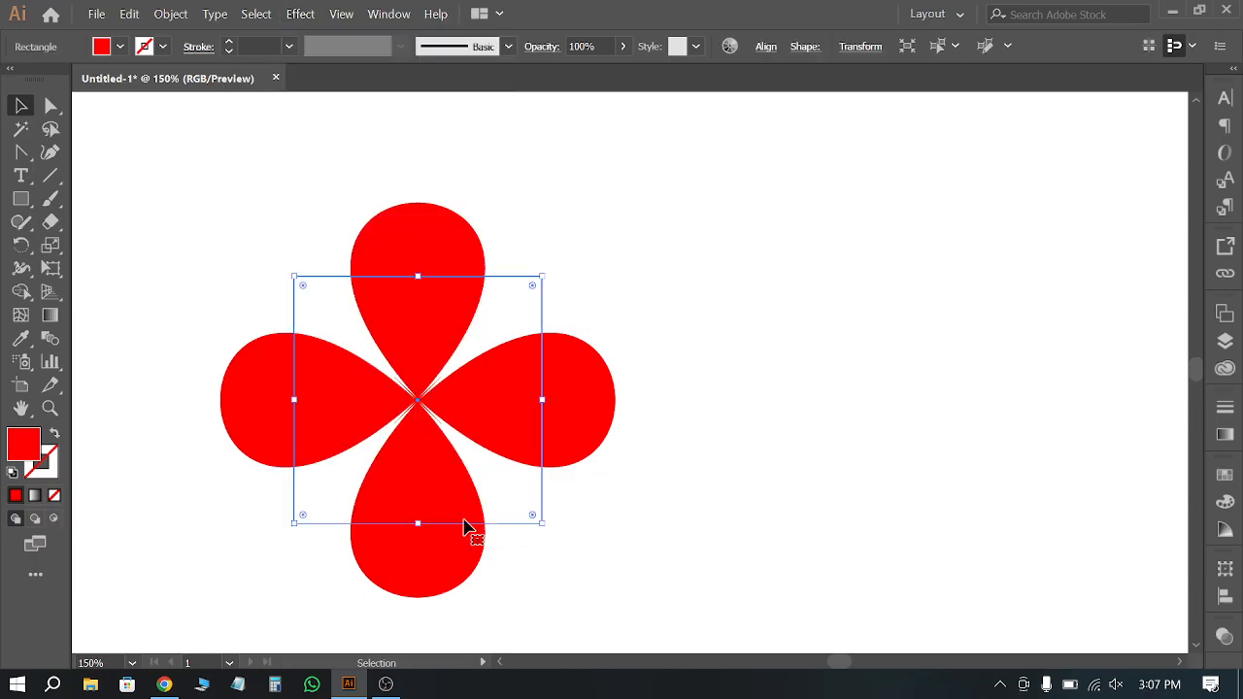
pyautogui.moveTo(515, 401); pyautogui.dragTo(319, 388)
pyautogui.click(572, 346)
# Step: Draw a red pentagon to the right of the four-petal flower with the Polygon tool
pyautogui.moveTo(18, 206); pyautogui.dragTo(103, 267)
pyautogui.moveTo(633, 319); pyautogui.dragTo(683, 428)
pyautogui.press('Down')
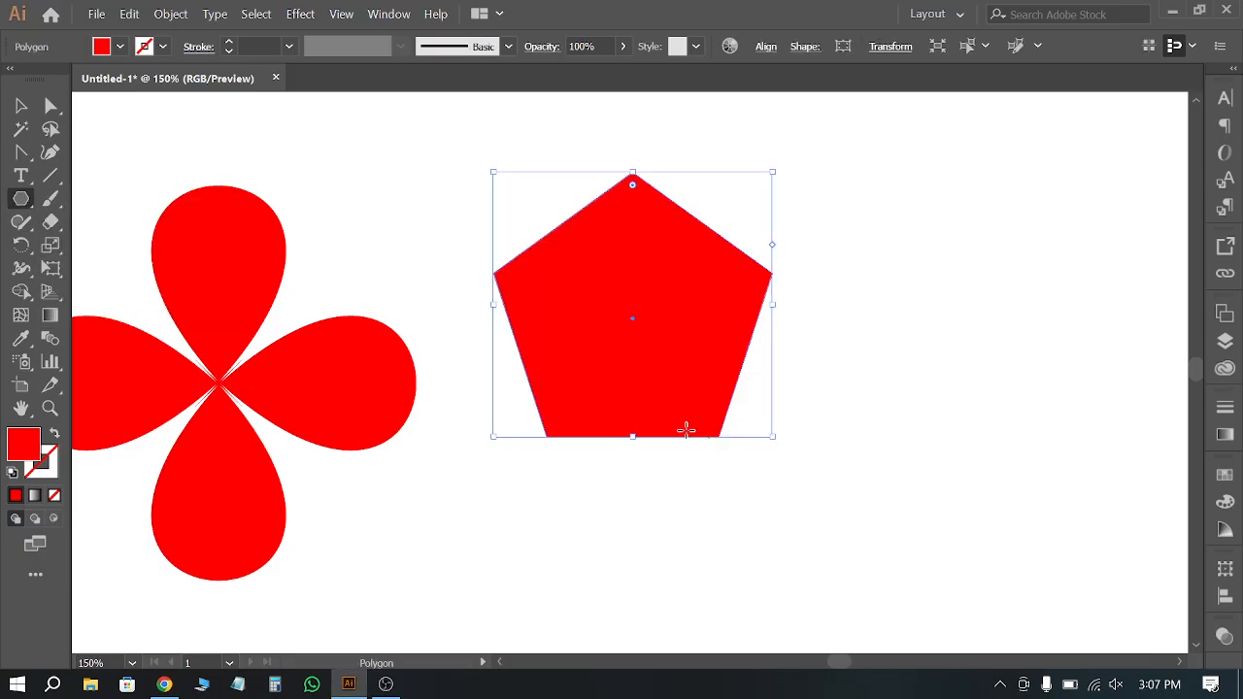
# Step: Apply the Pucker & Bloat effect to the pentagon with preview on and bloat set to 102%
pyautogui.click(22, 105)
pyautogui.click(301, 14)
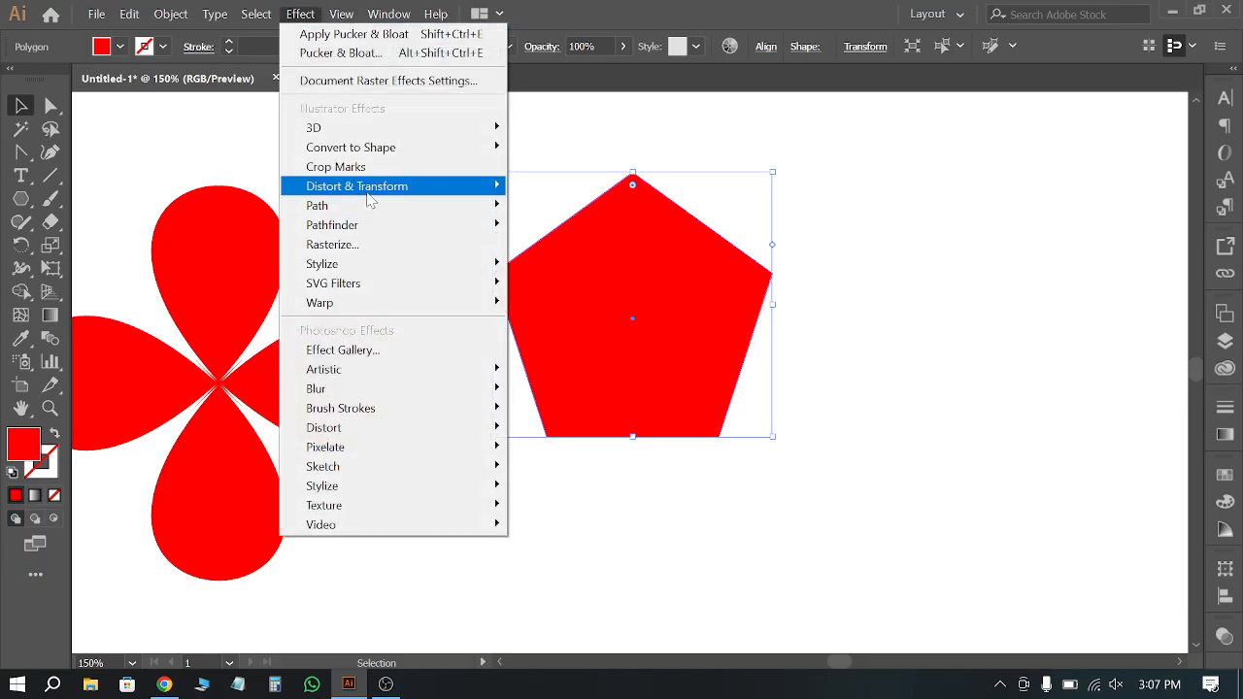
pyautogui.moveTo(506, 200)
pyautogui.click(582, 206)
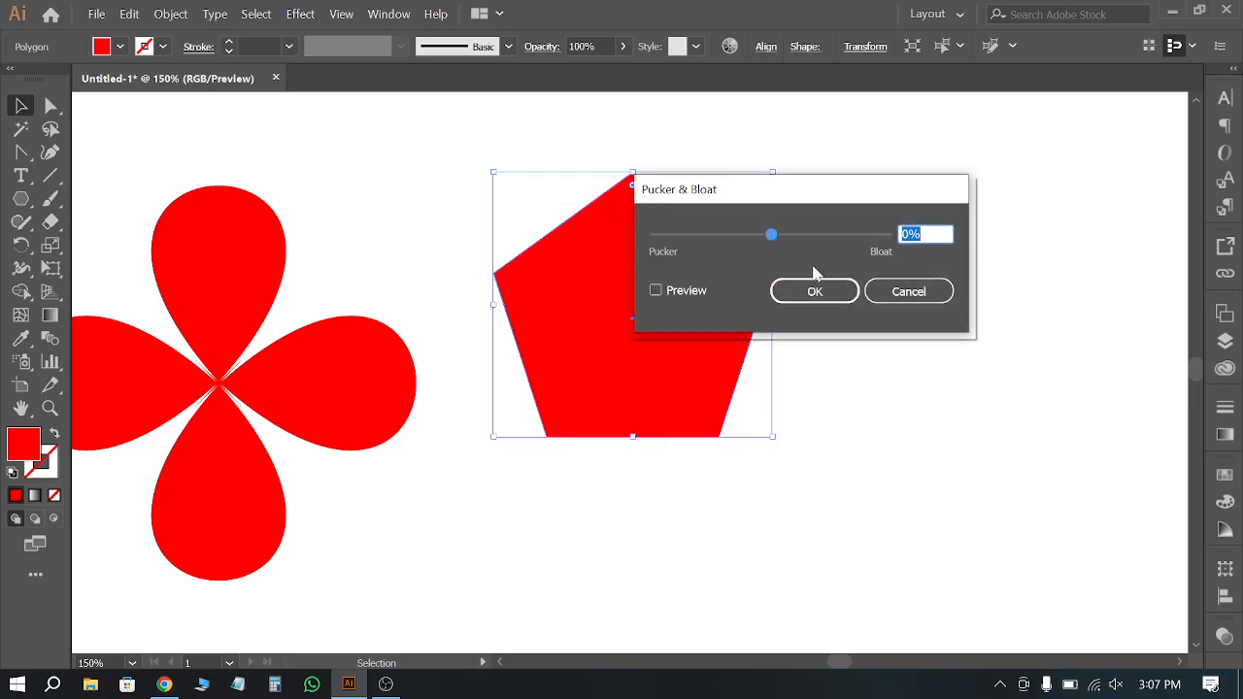
pyautogui.click(692, 288)
pyautogui.moveTo(771, 234); pyautogui.dragTo(1062, 239)
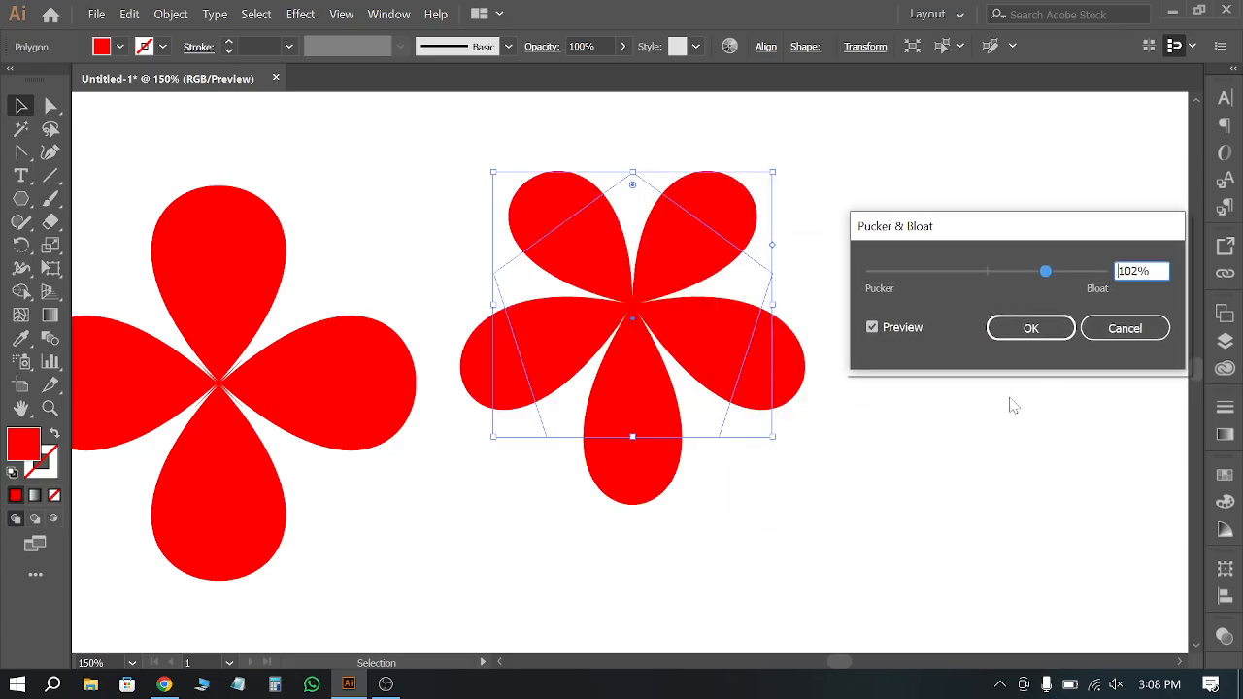
pyautogui.click(1001, 330)
pyautogui.click(1001, 444)
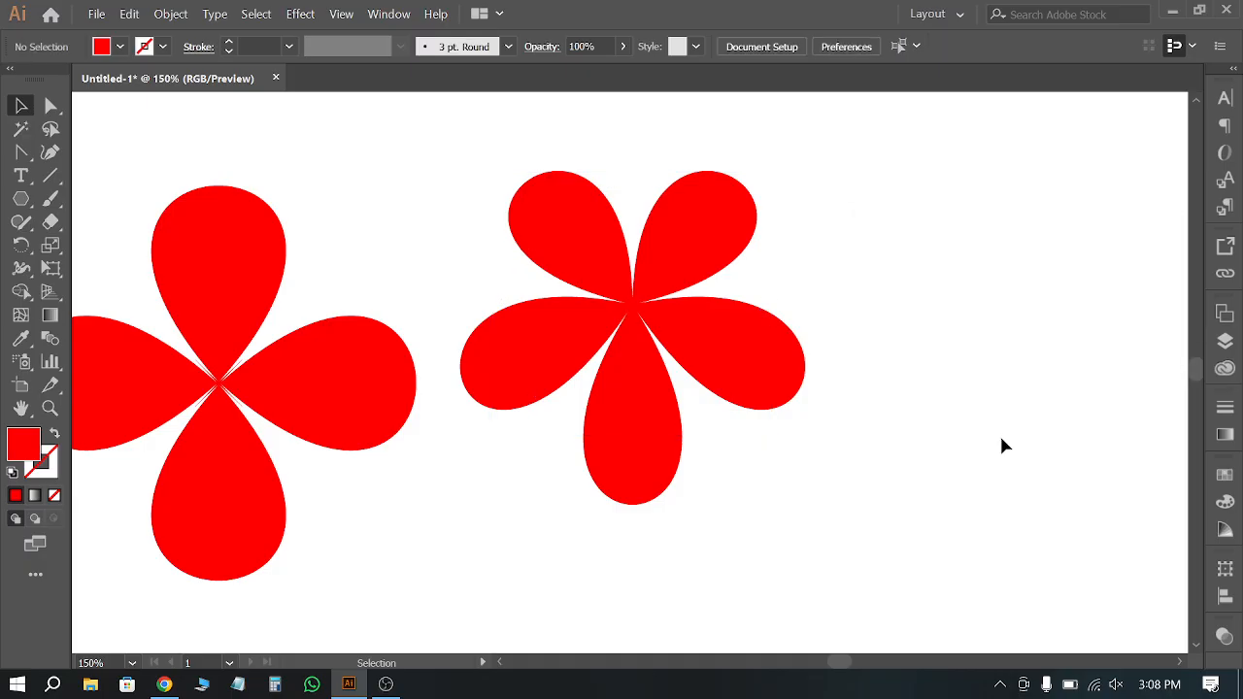
# Step: Move the five-petal flower down slightly and rotate it 180° so a single petal points straight up
pyautogui.moveTo(661, 311); pyautogui.dragTo(716, 463)
pyautogui.scroll(1, 714, 436)
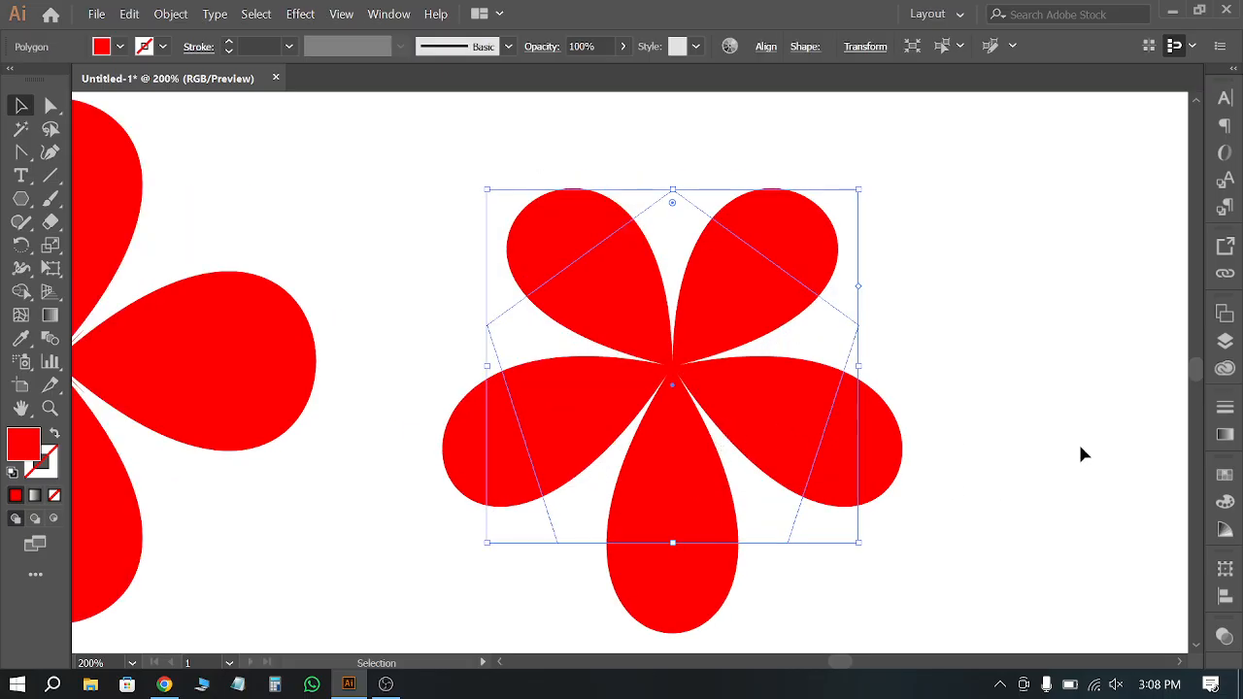
pyautogui.click(988, 407)
pyautogui.click(691, 250)
pyautogui.moveTo(864, 183); pyautogui.dragTo(555, 547)
pyautogui.click(1020, 435)
pyautogui.click(685, 383)
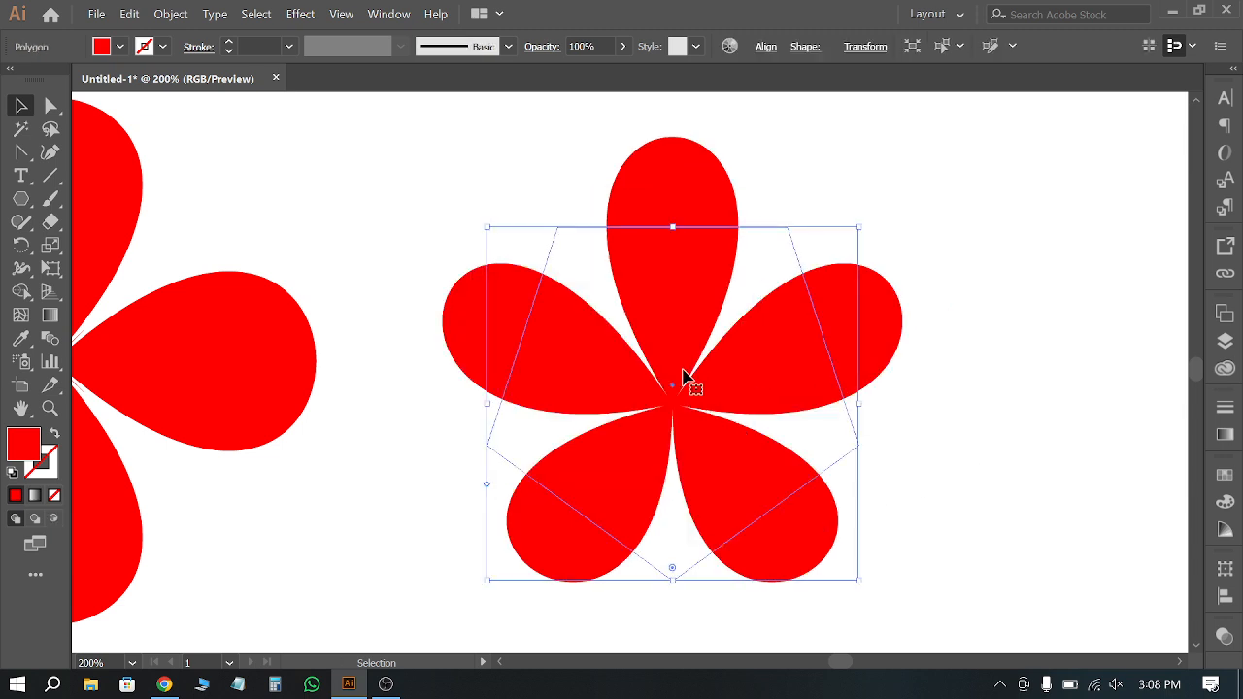
# Step: Examine where the five petals meet and delete the five-petal flower
pyautogui.scroll(1, 673, 387)
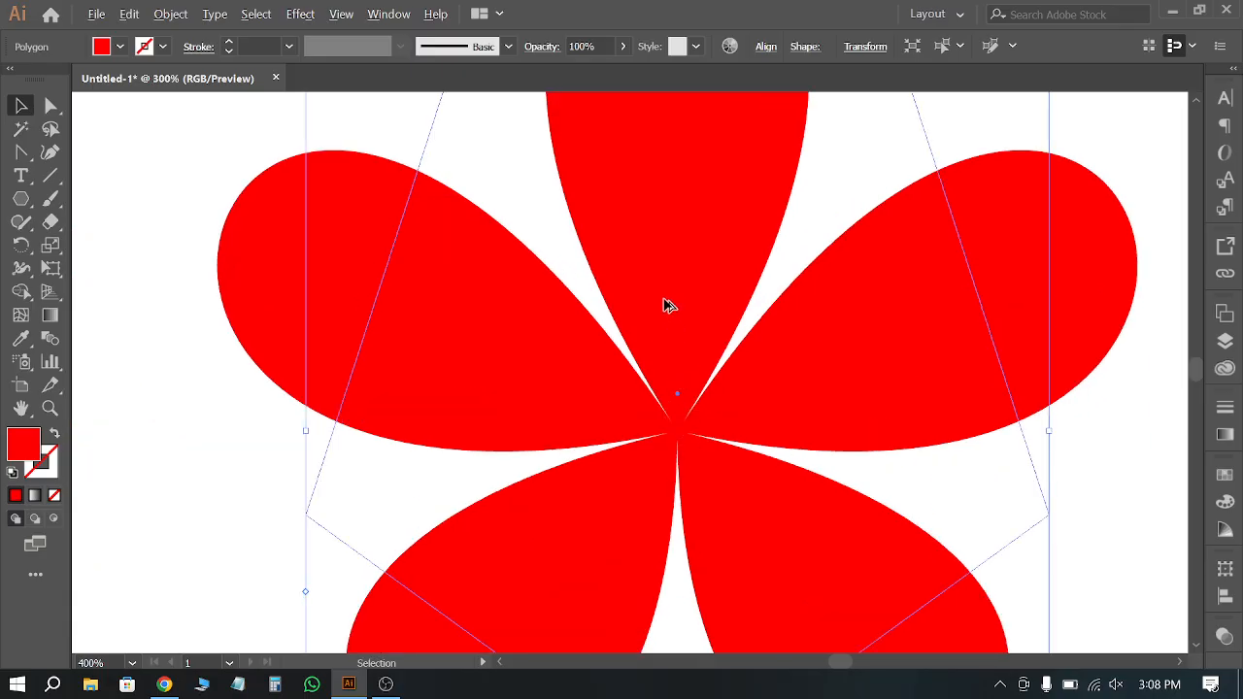
pyautogui.scroll(-3, 666, 305)
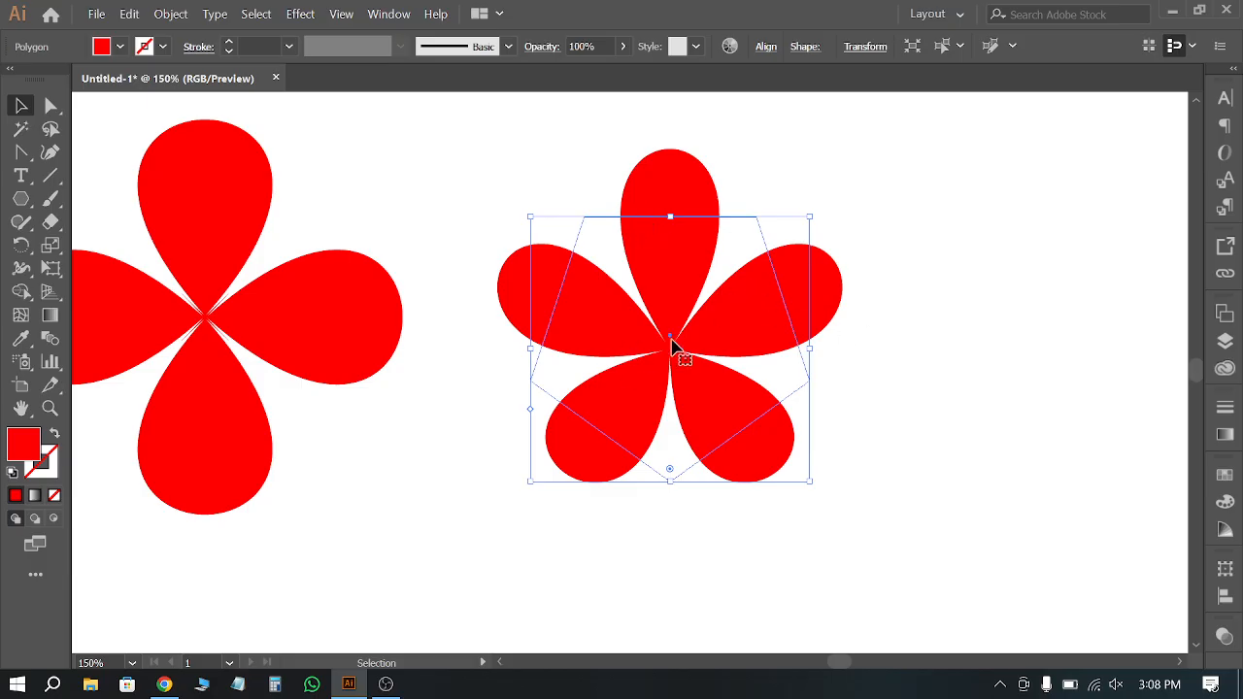
pyautogui.scroll(-1, 746, 335)
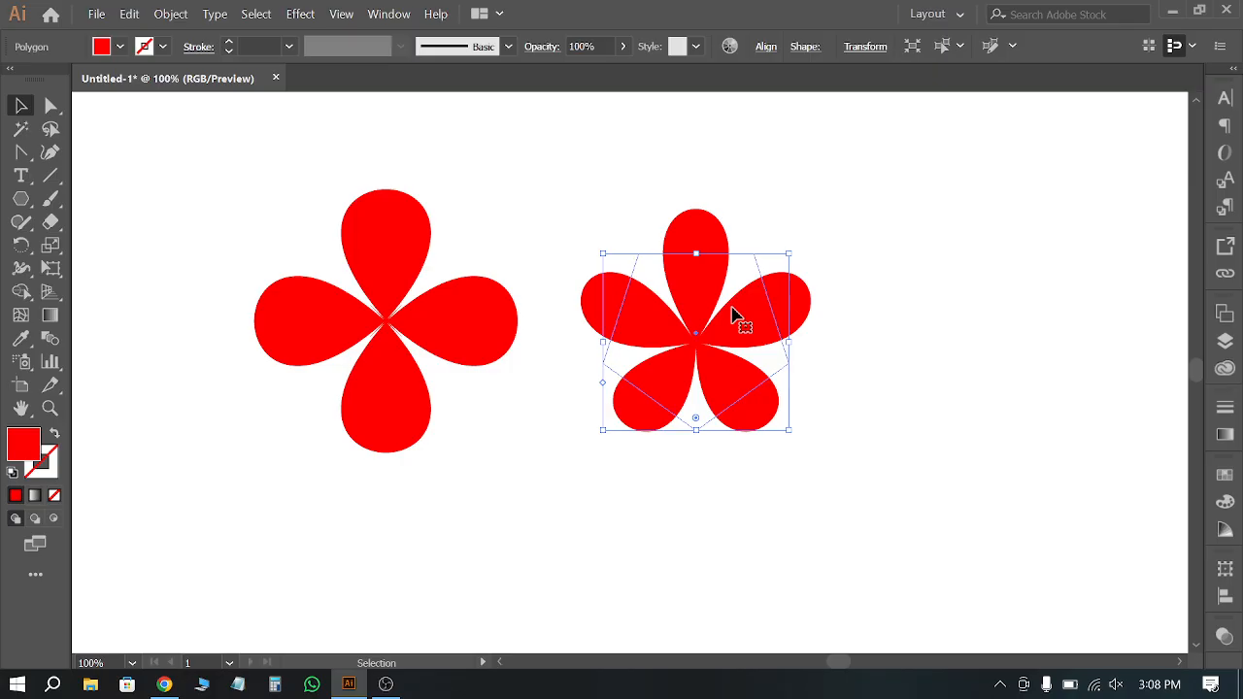
pyautogui.press('Delete')
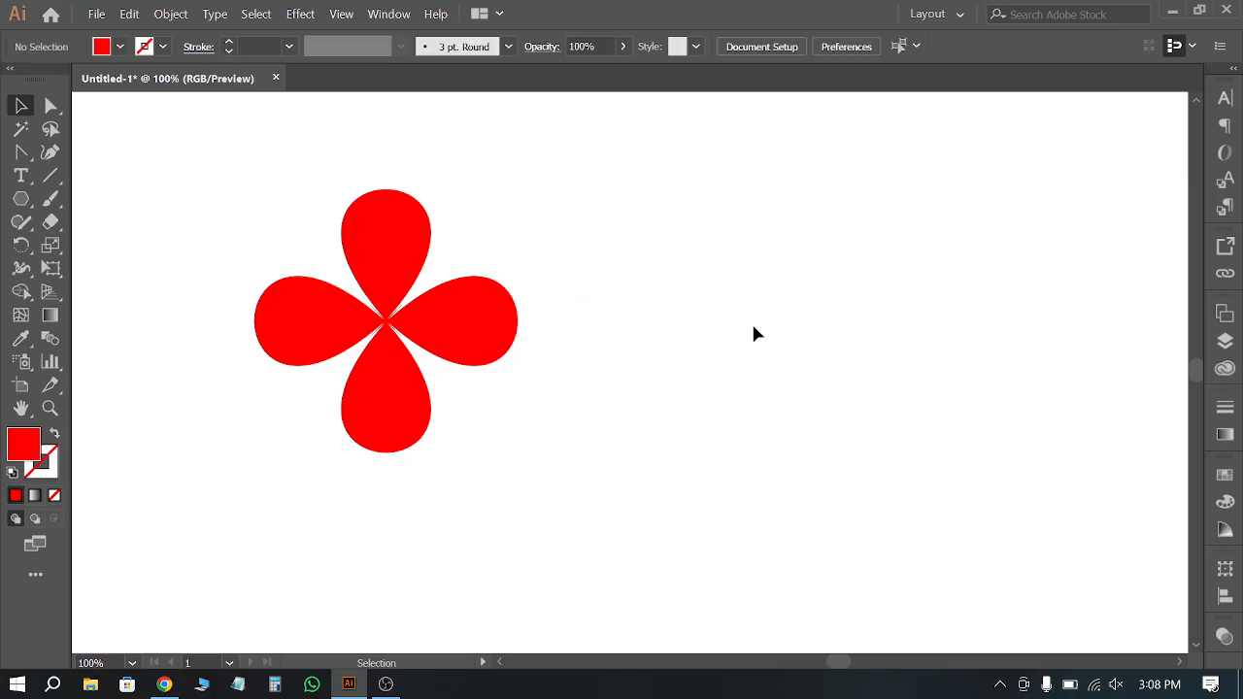
pyautogui.hotkey('ctrl', 'z')
pyautogui.scroll(1, 740, 307)
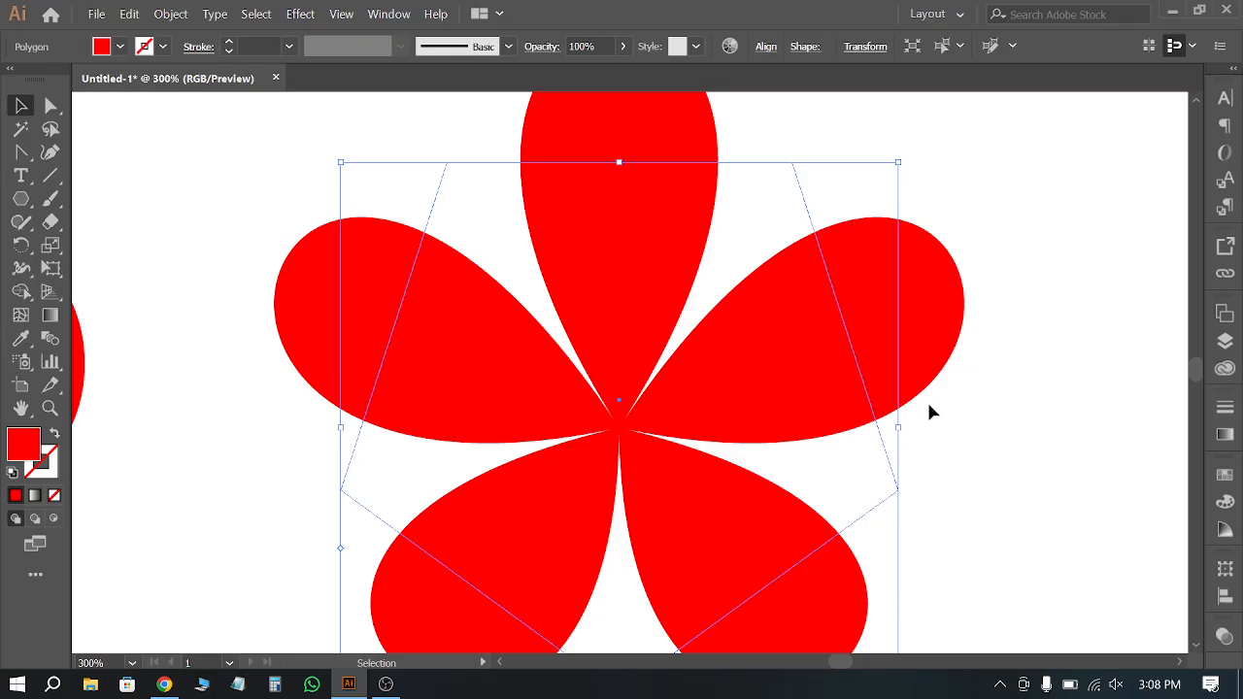
pyautogui.scroll(1, 622, 321)
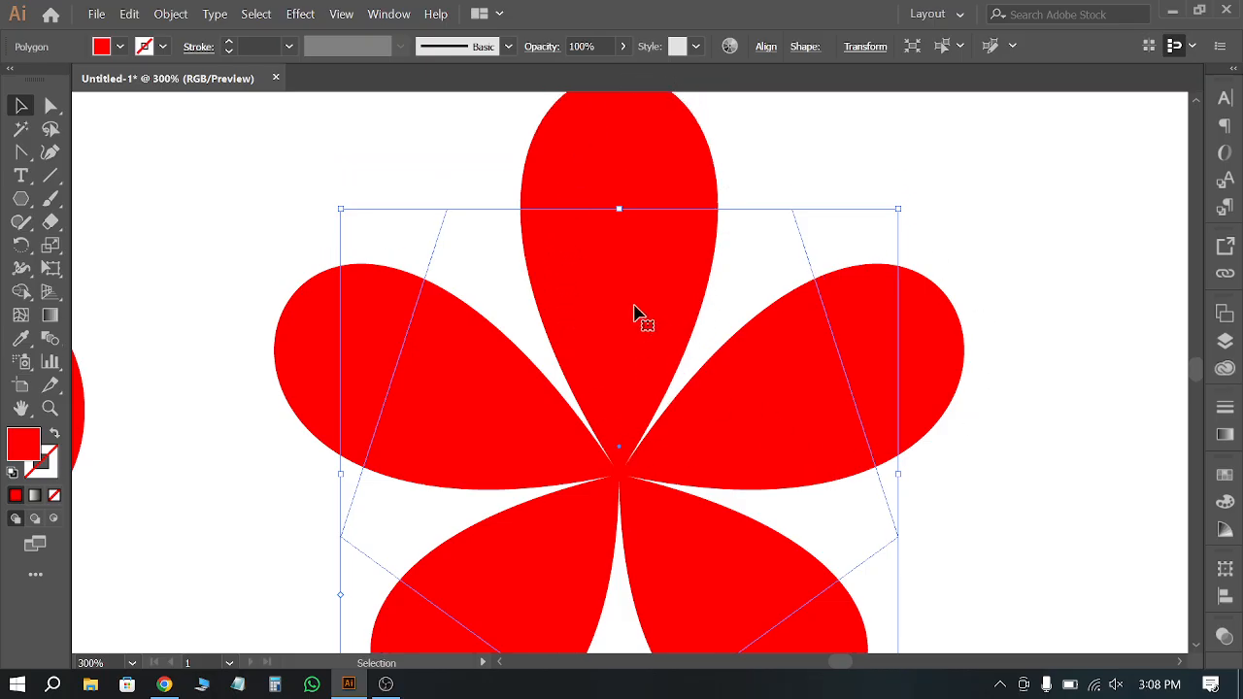
pyautogui.keyDown('alt'); pyautogui.scroll(-2, 622, 258); pyautogui.keyUp('alt')
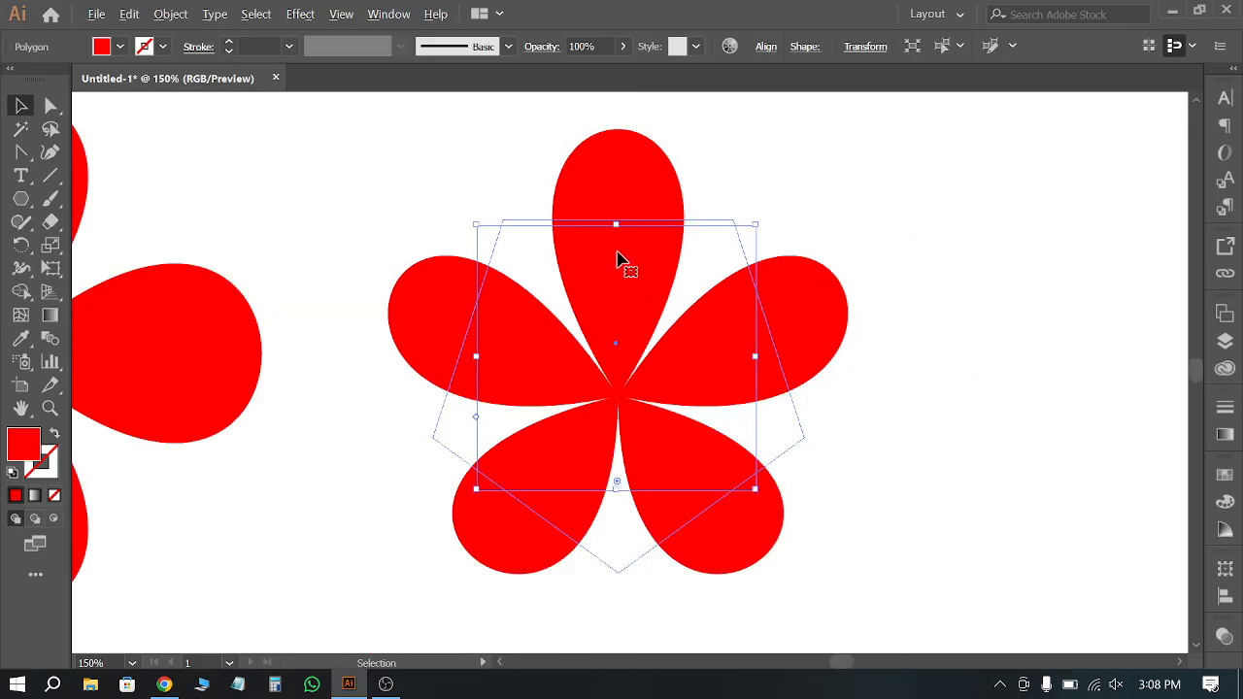
pyautogui.press('Delete')
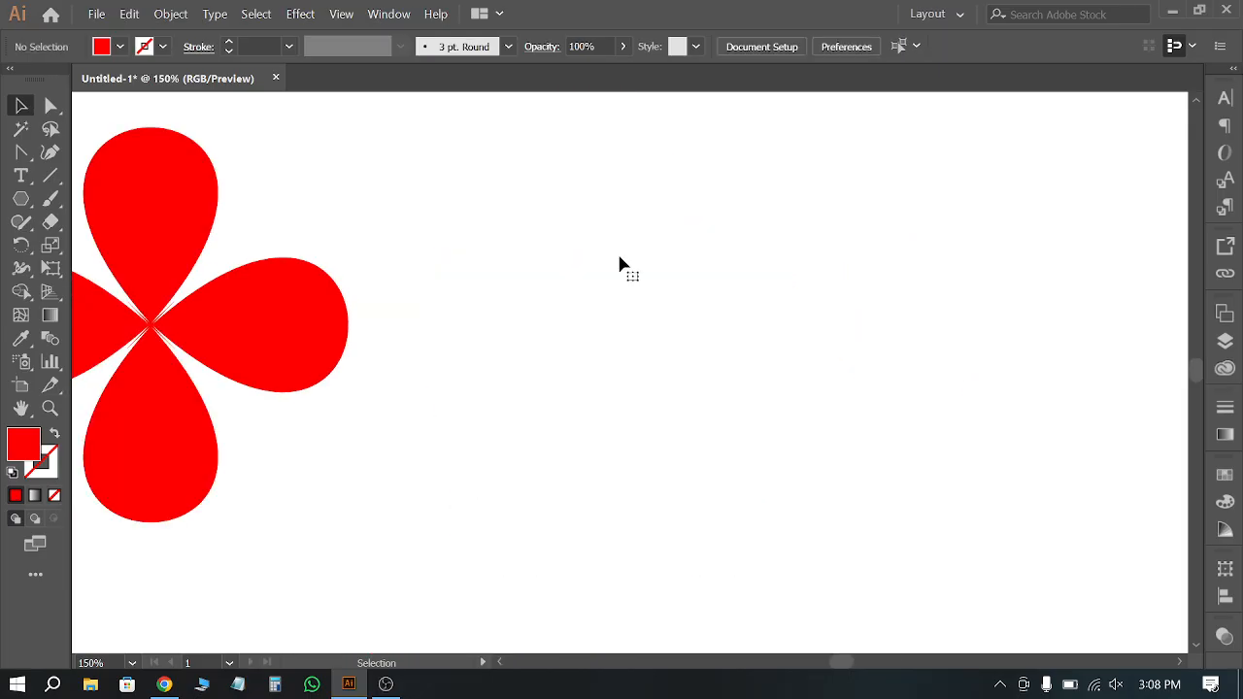
# Step: Draw a wide red rectangle to the right of the four-petal flower with the Rectangle tool
pyautogui.click(21, 199)
pyautogui.click(107, 199)
pyautogui.moveTo(417, 220); pyautogui.dragTo(737, 427)
# Step: Add anchor points near the middle of the rectangle's top edge and right edge with the Add Anchor Point tool
pyautogui.click(305, 15)
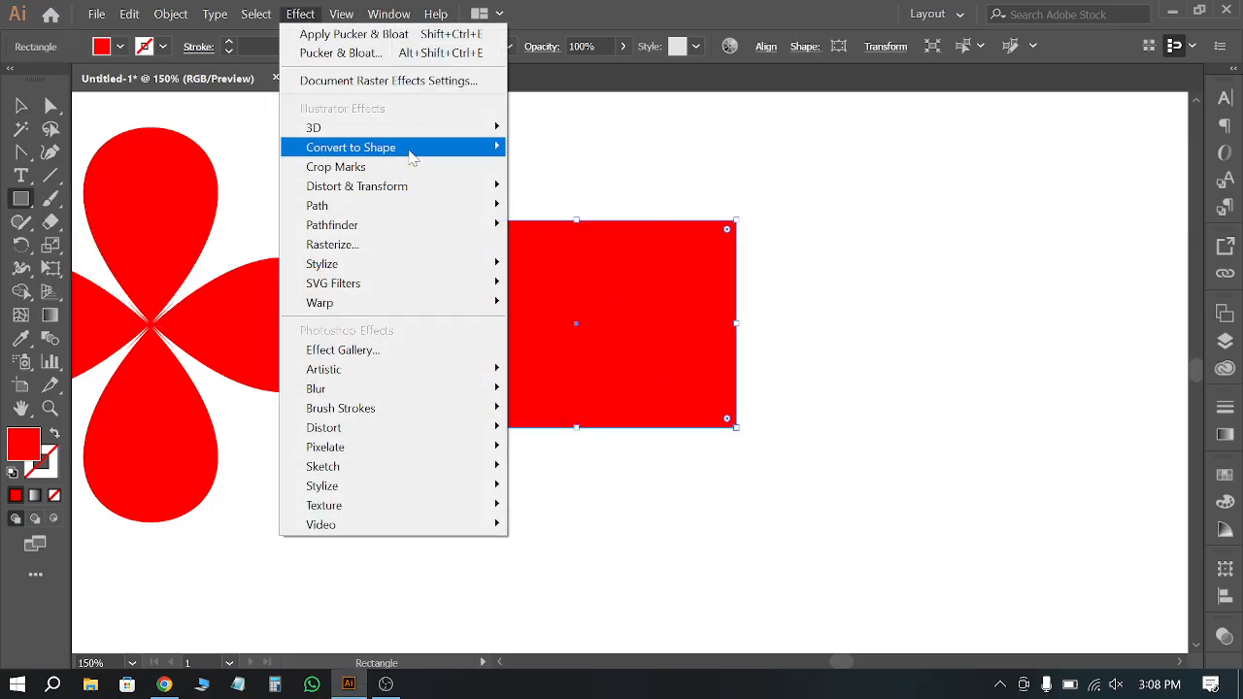
pyautogui.moveTo(408, 157)
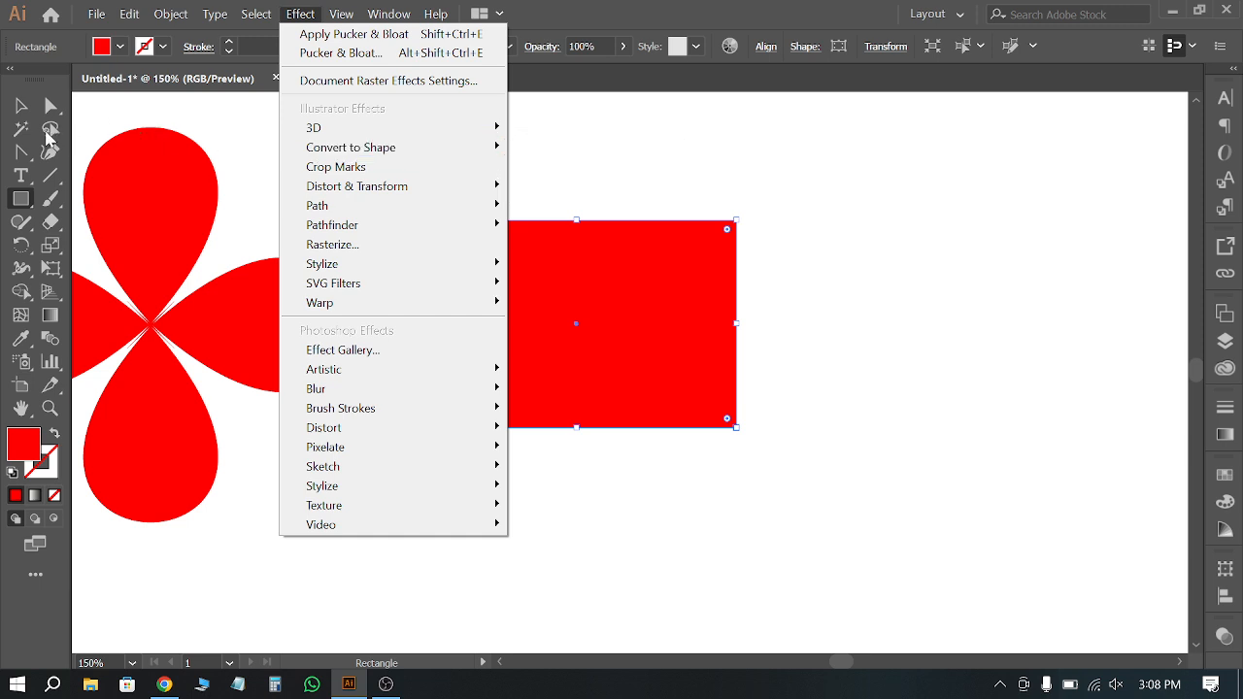
pyautogui.click(21, 152)
pyautogui.moveTo(21, 152); pyautogui.dragTo(97, 177)
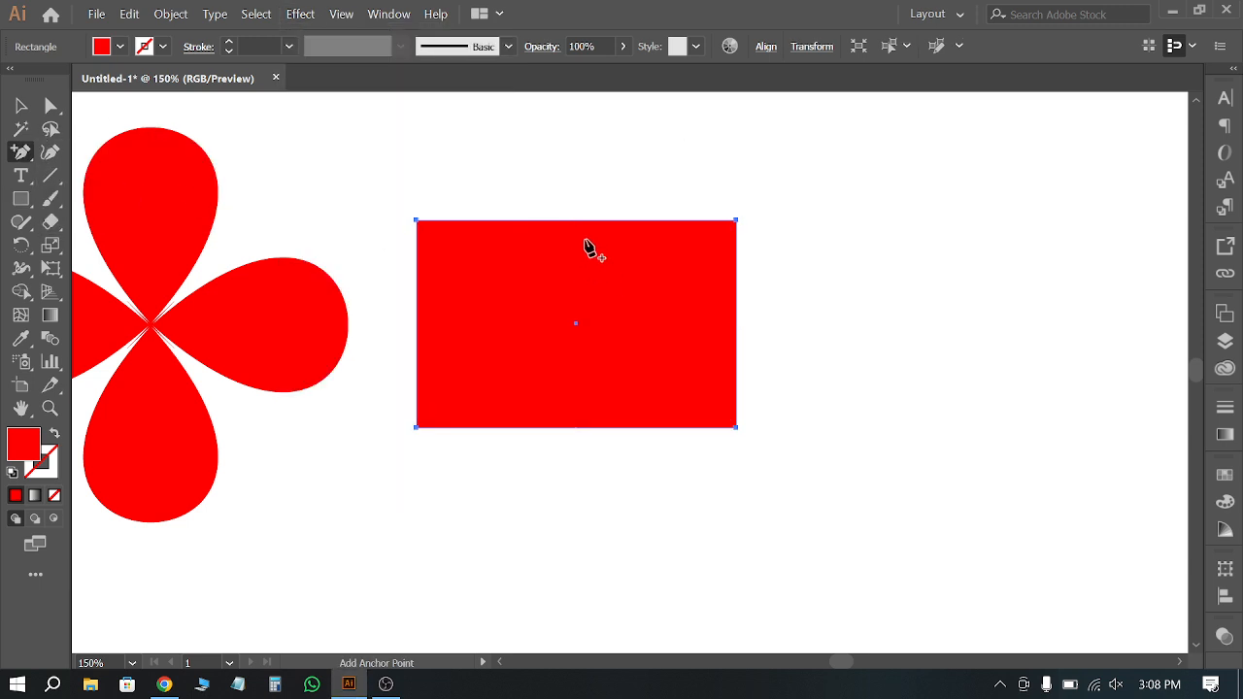
pyautogui.click(585, 221)
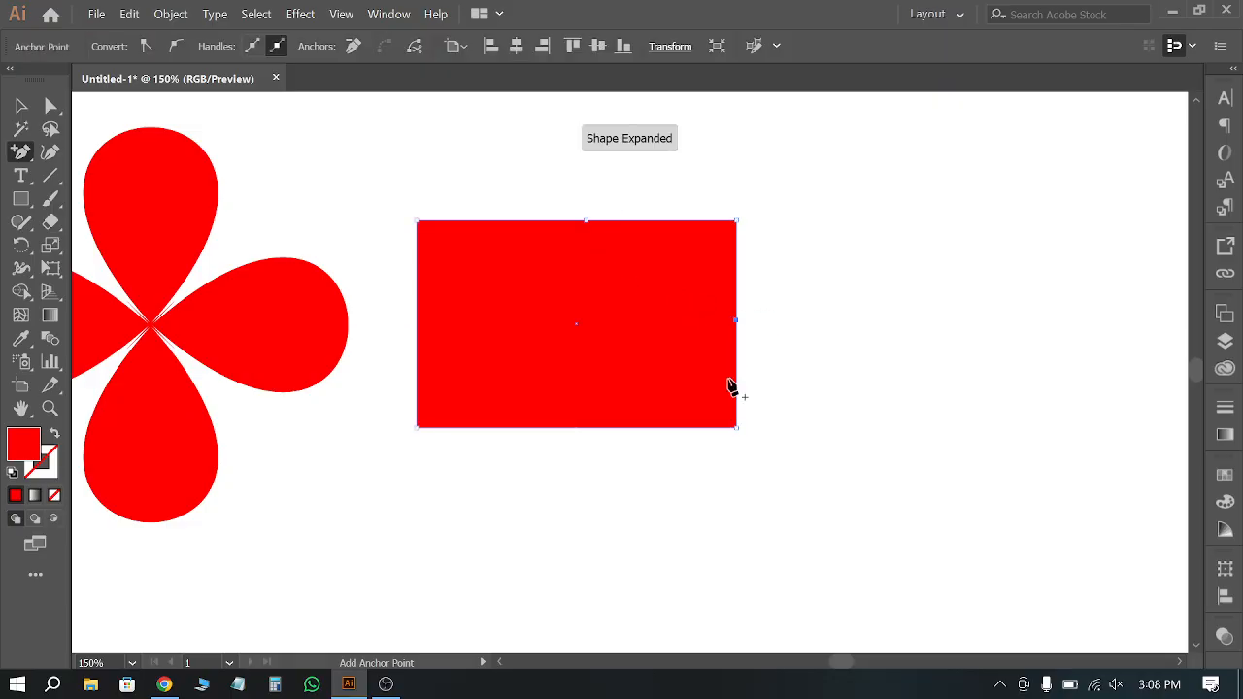
# Step: Apply the Pucker & Bloat effect to the rectangle with preview on and bloat set to 120%
pyautogui.click(22, 105)
pyautogui.click(603, 300)
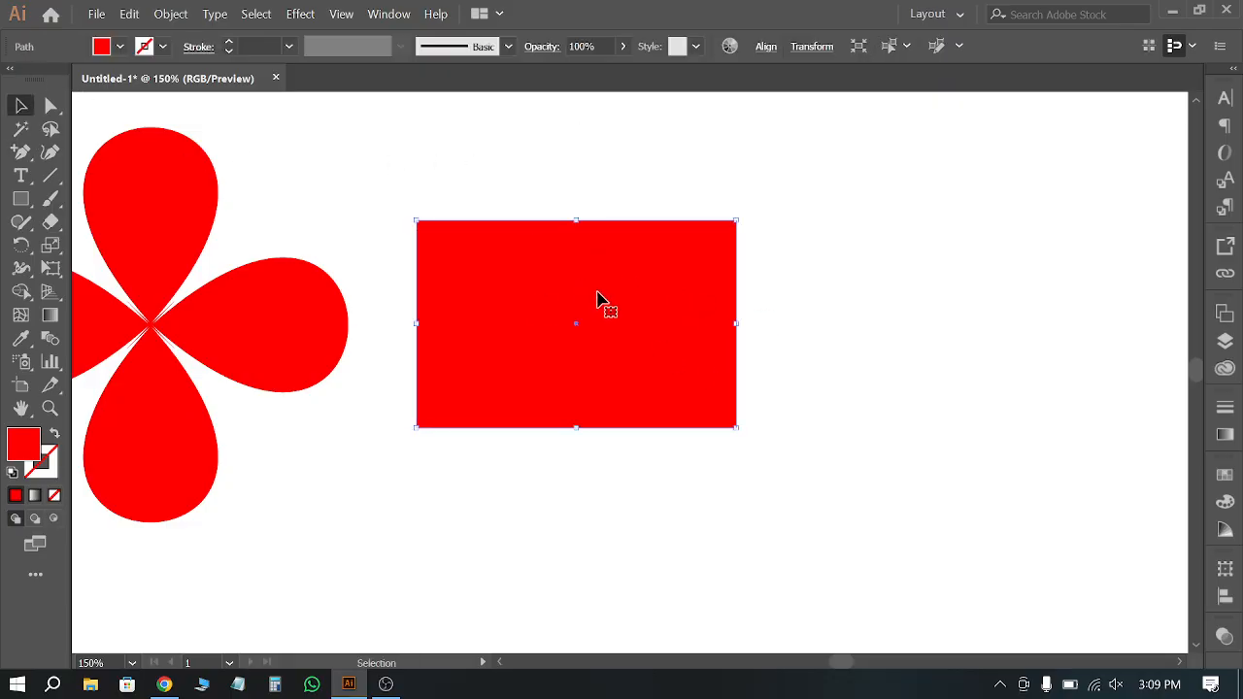
pyautogui.click(300, 14)
pyautogui.moveTo(356, 186)
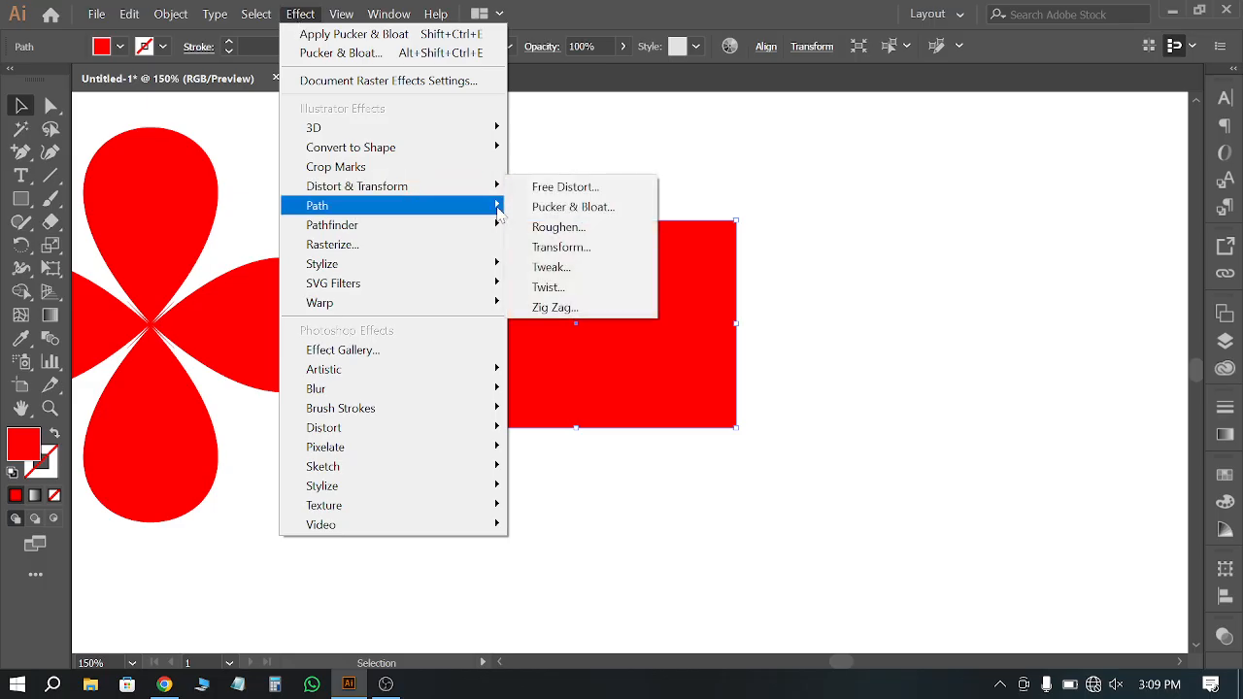
pyautogui.click(607, 205)
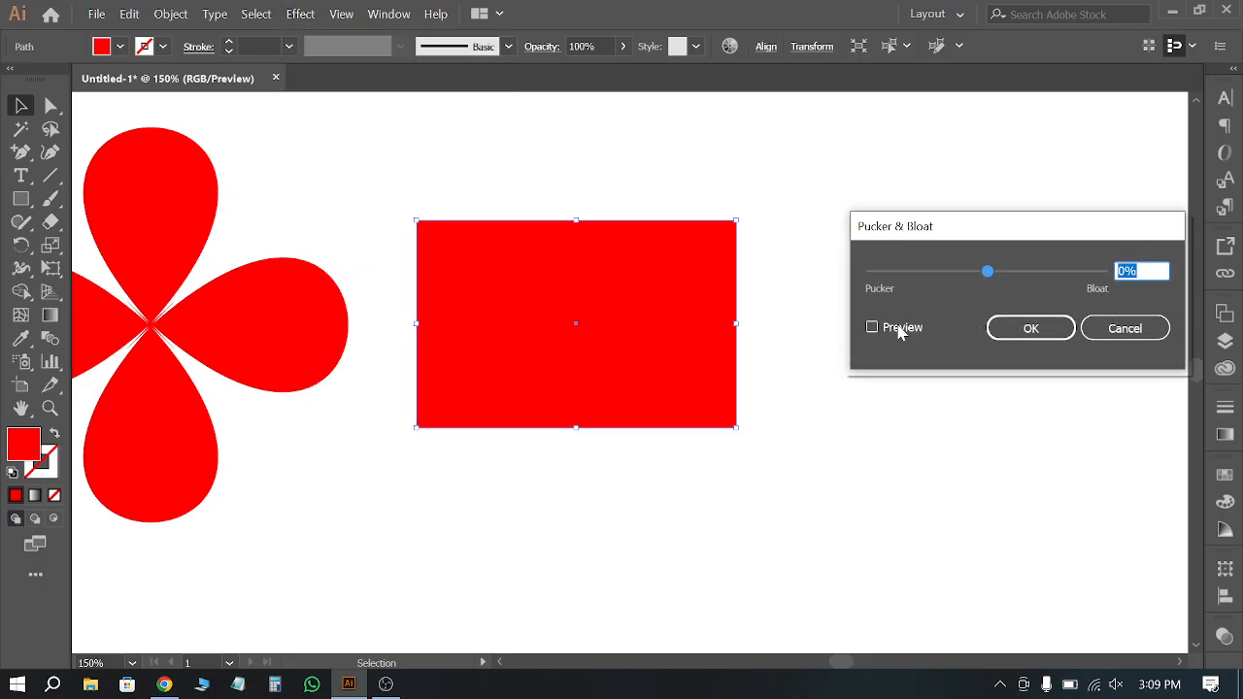
pyautogui.moveTo(987, 272); pyautogui.dragTo(1019, 276)
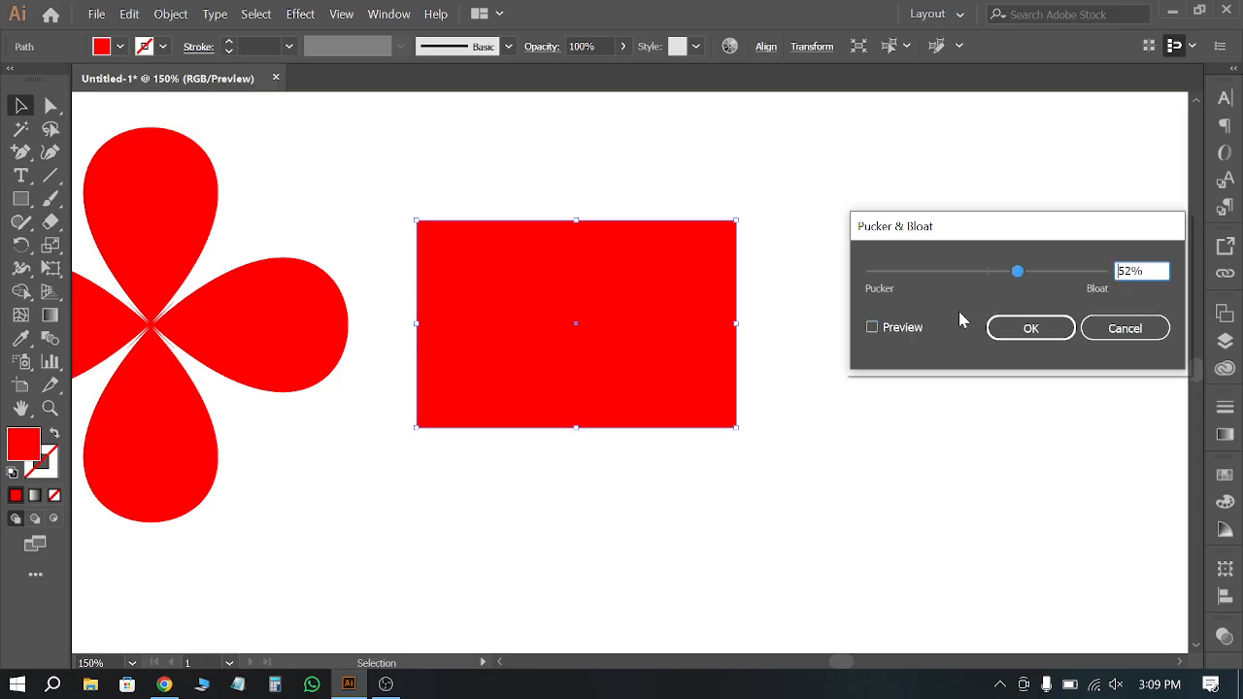
pyautogui.click(904, 327)
pyautogui.moveTo(1017, 273); pyautogui.dragTo(1057, 280)
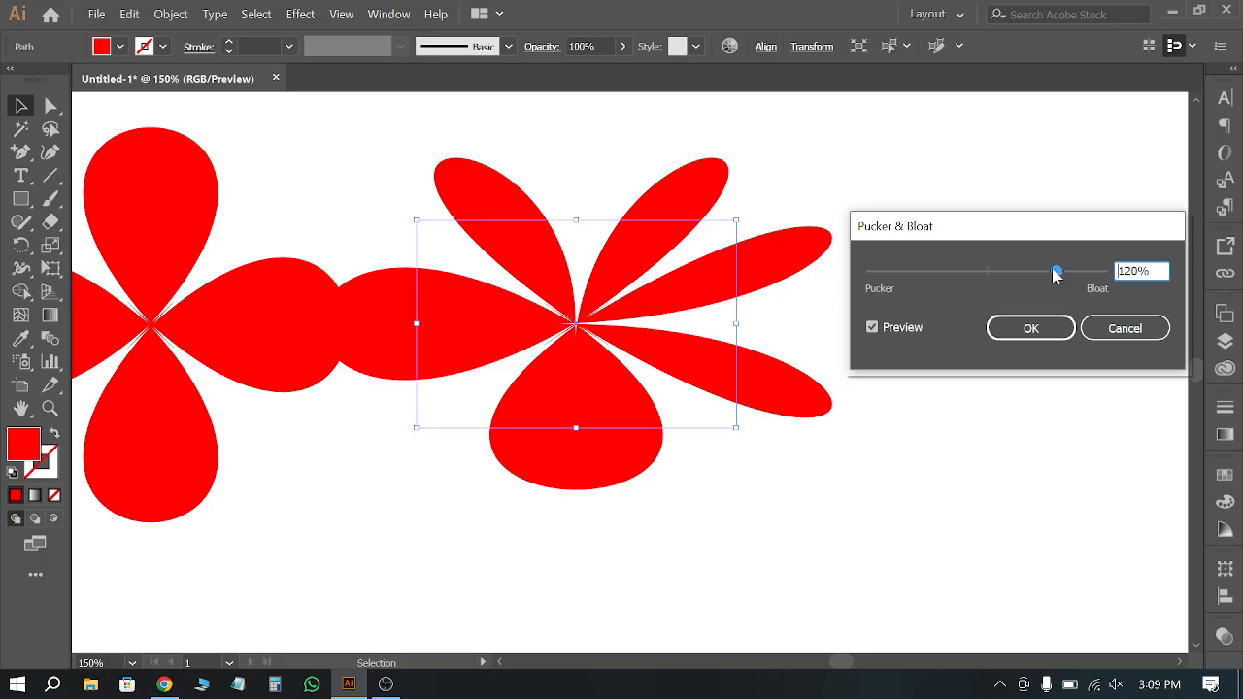
pyautogui.click(1010, 330)
# Step: Move the six-petal flower up and to the right, clear of the four-petal flower, and inspect its petals up close
pyautogui.scroll(-2, 904, 391)
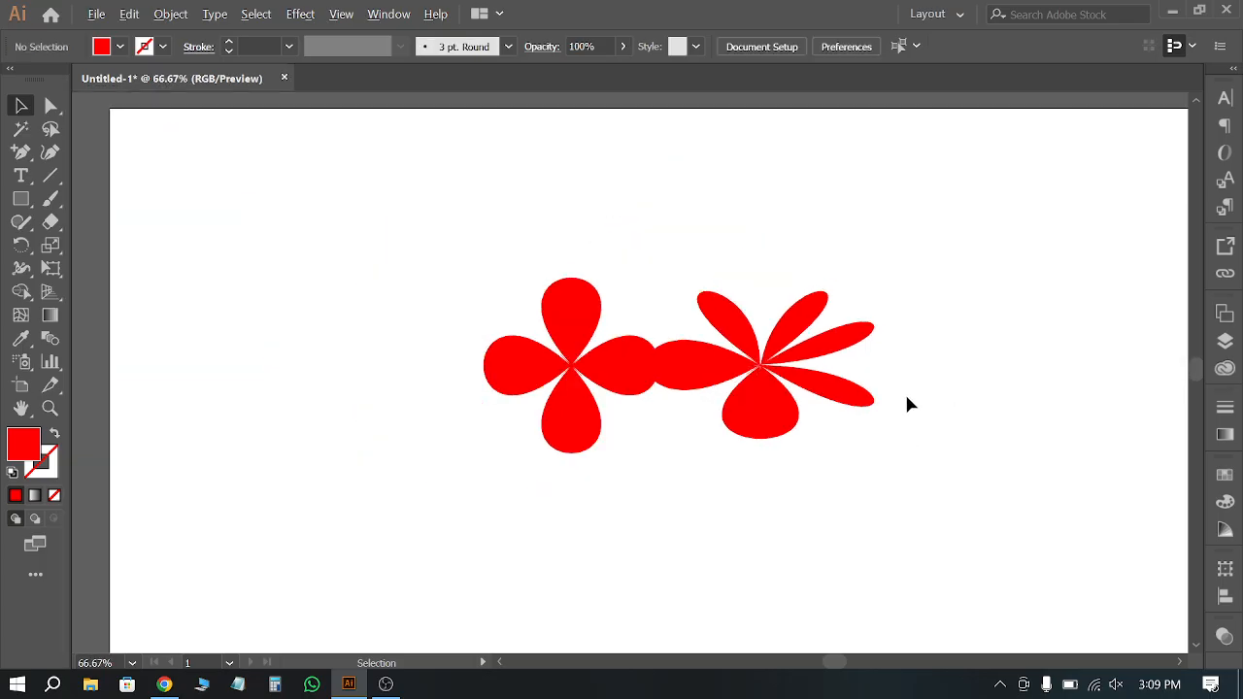
pyautogui.moveTo(744, 394); pyautogui.dragTo(859, 247)
pyautogui.click(859, 364)
pyautogui.scroll(2, 983, 236)
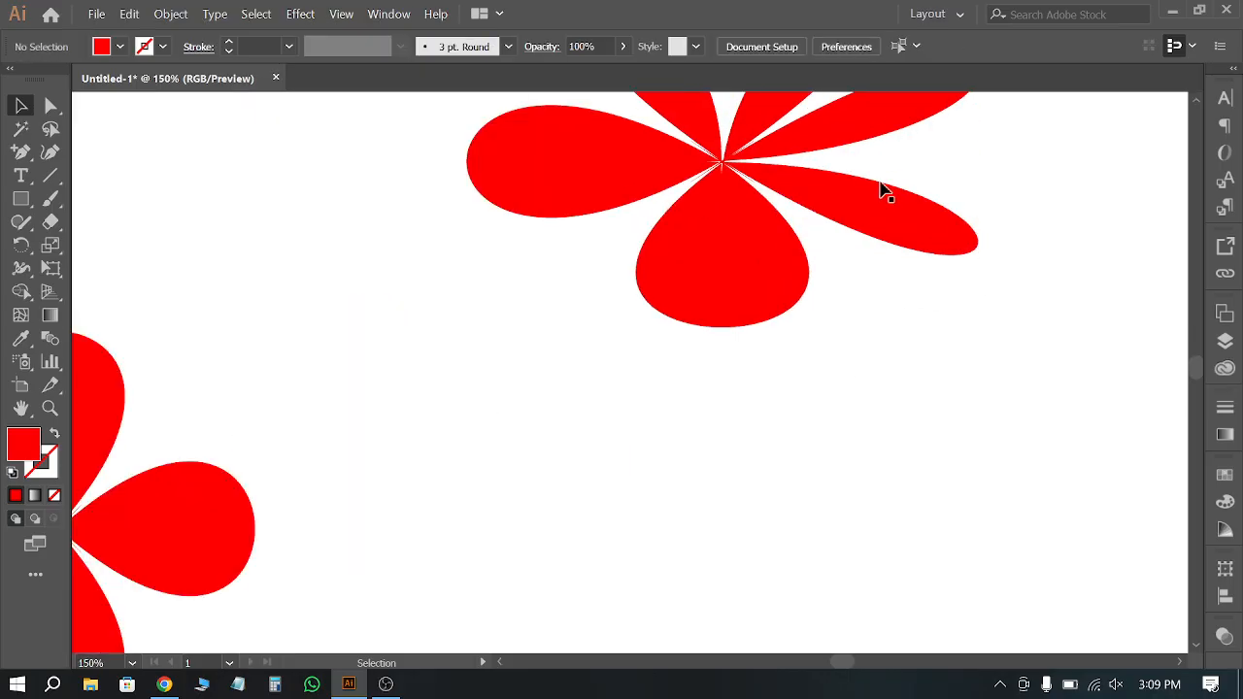
pyautogui.scroll(2, 882, 188)
pyautogui.click(813, 188)
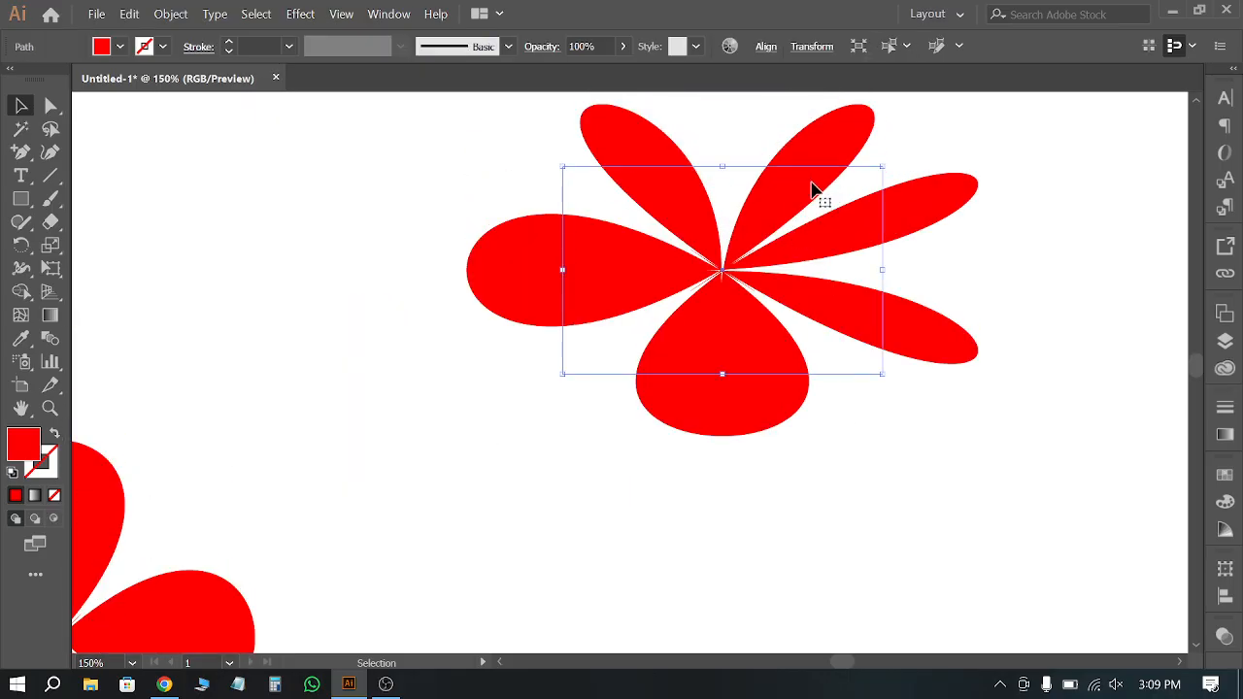
# Step: Draw a red rectangle about 140 by 108 px below the six-petal flower with the Rectangle tool
pyautogui.scroll(-1, 744, 269)
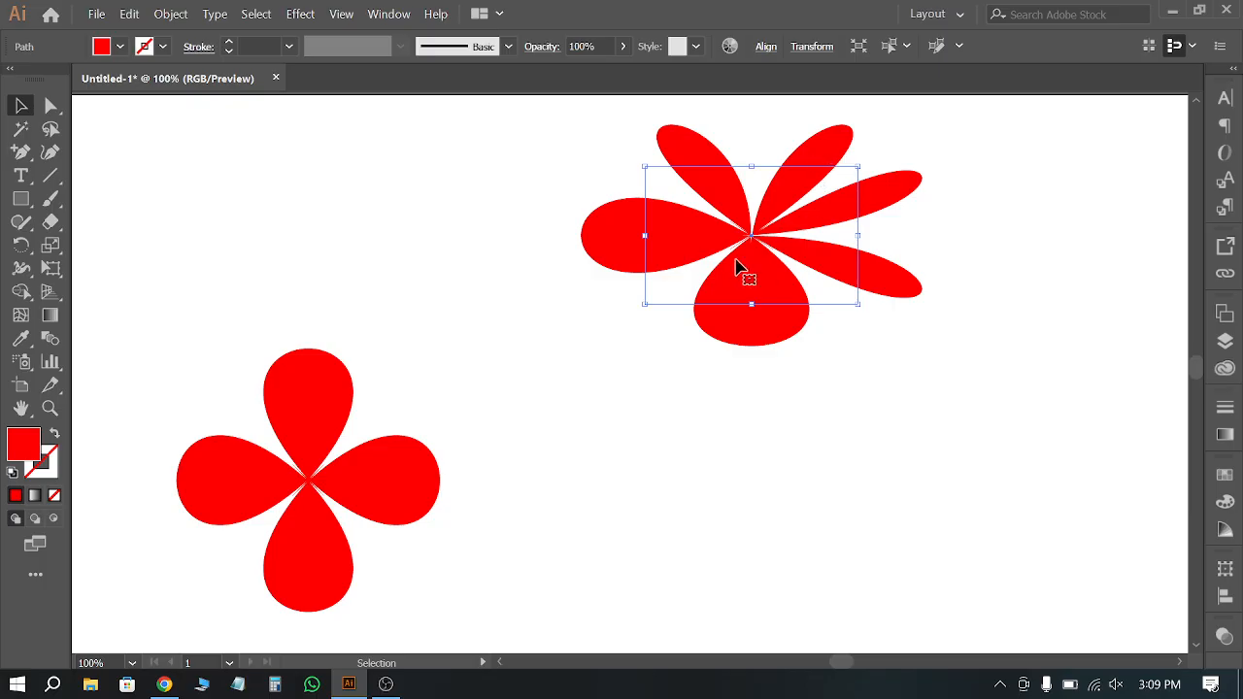
pyautogui.scroll(-1, 744, 269)
pyautogui.click(20, 198)
pyautogui.moveTo(645, 411); pyautogui.dragTo(843, 564)
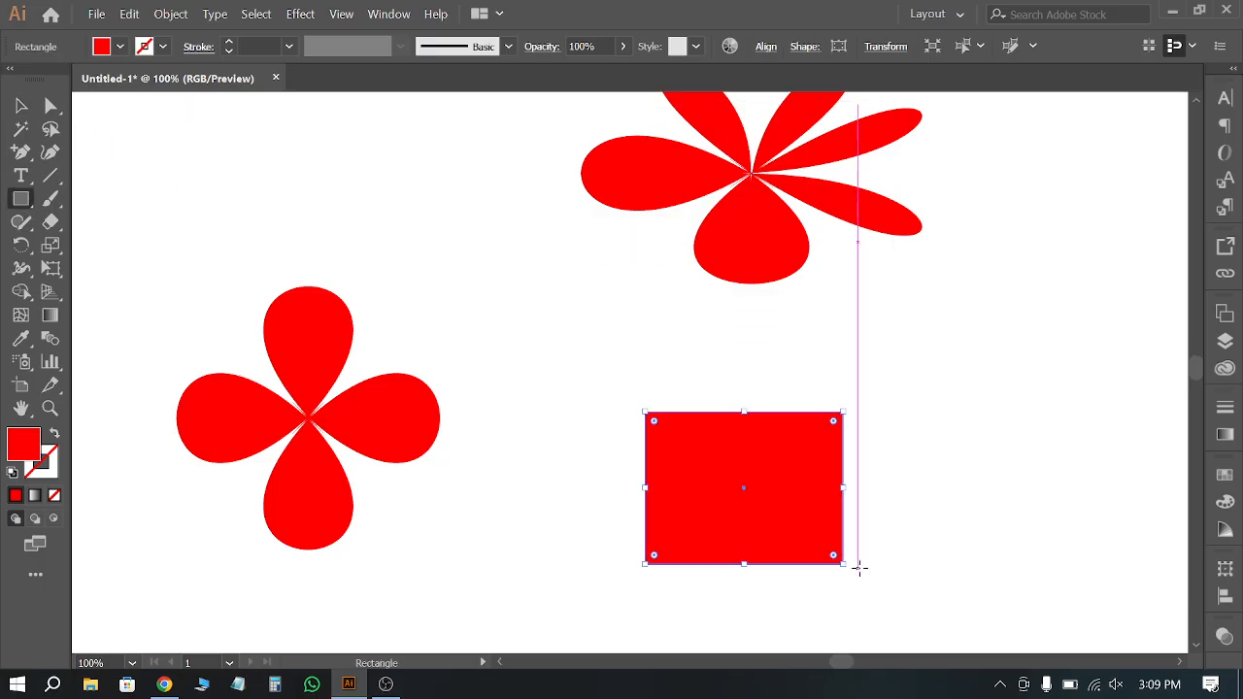
pyautogui.click(300, 13)
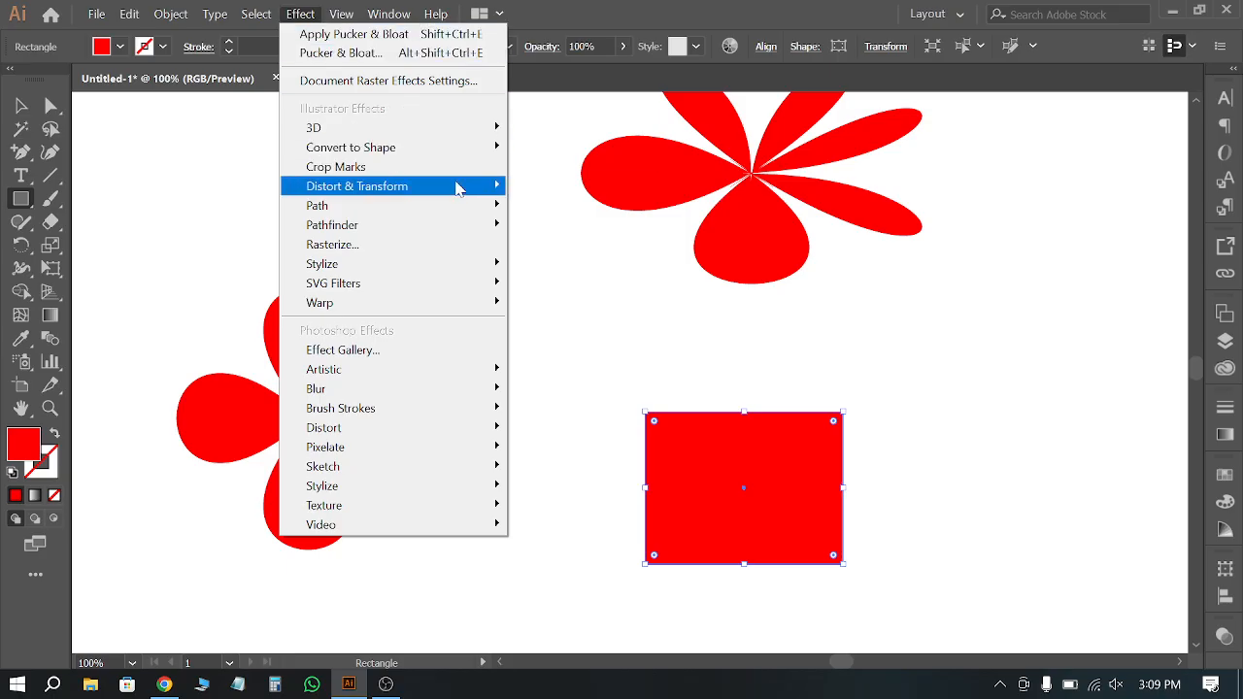
pyautogui.moveTo(466, 185)
pyautogui.click(632, 206)
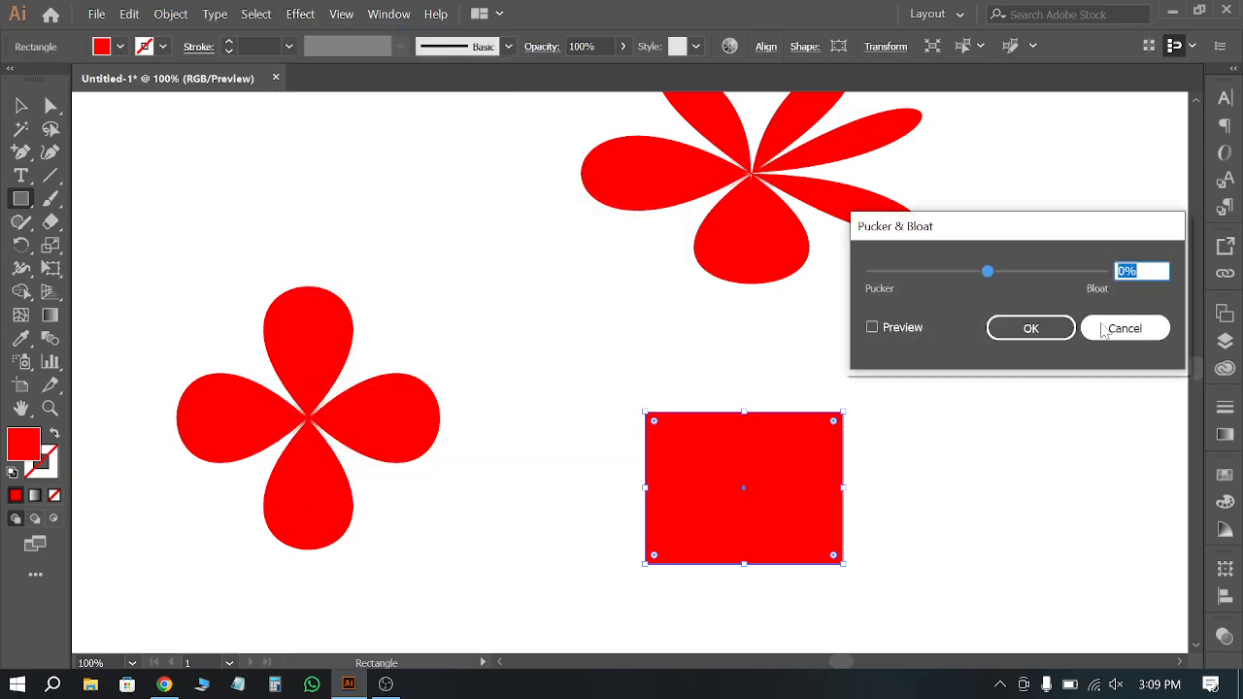
pyautogui.click(1124, 328)
pyautogui.click(257, 13)
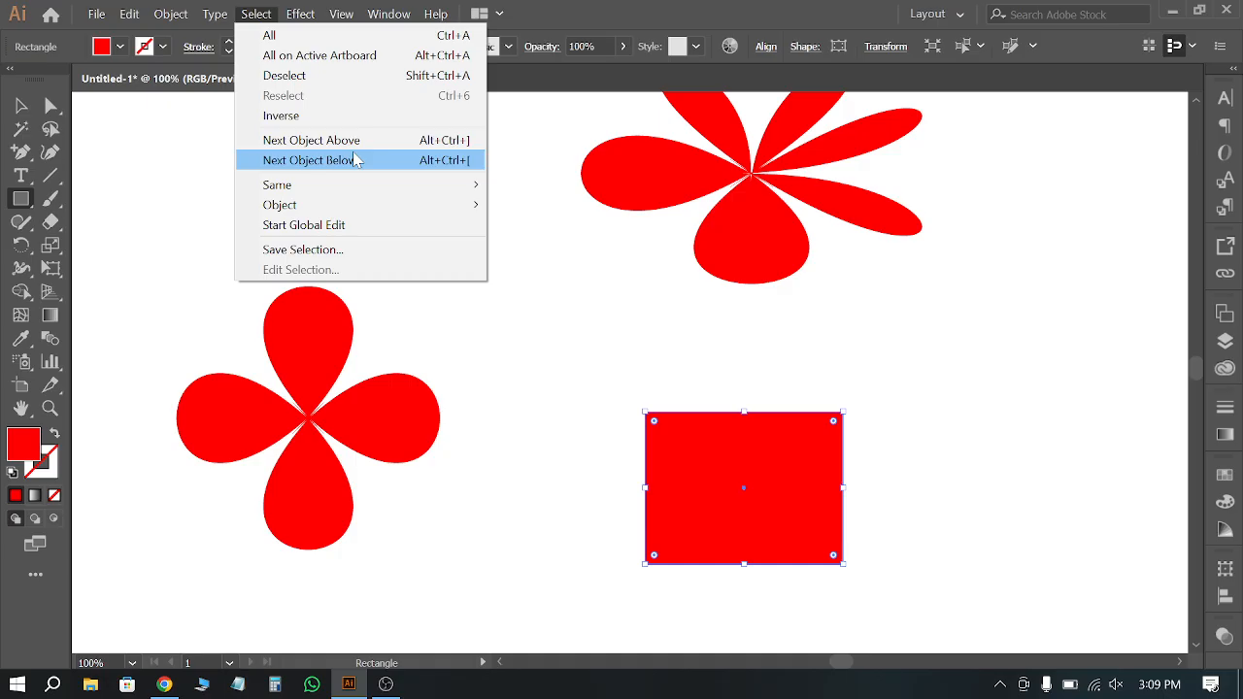
pyautogui.click(696, 296)
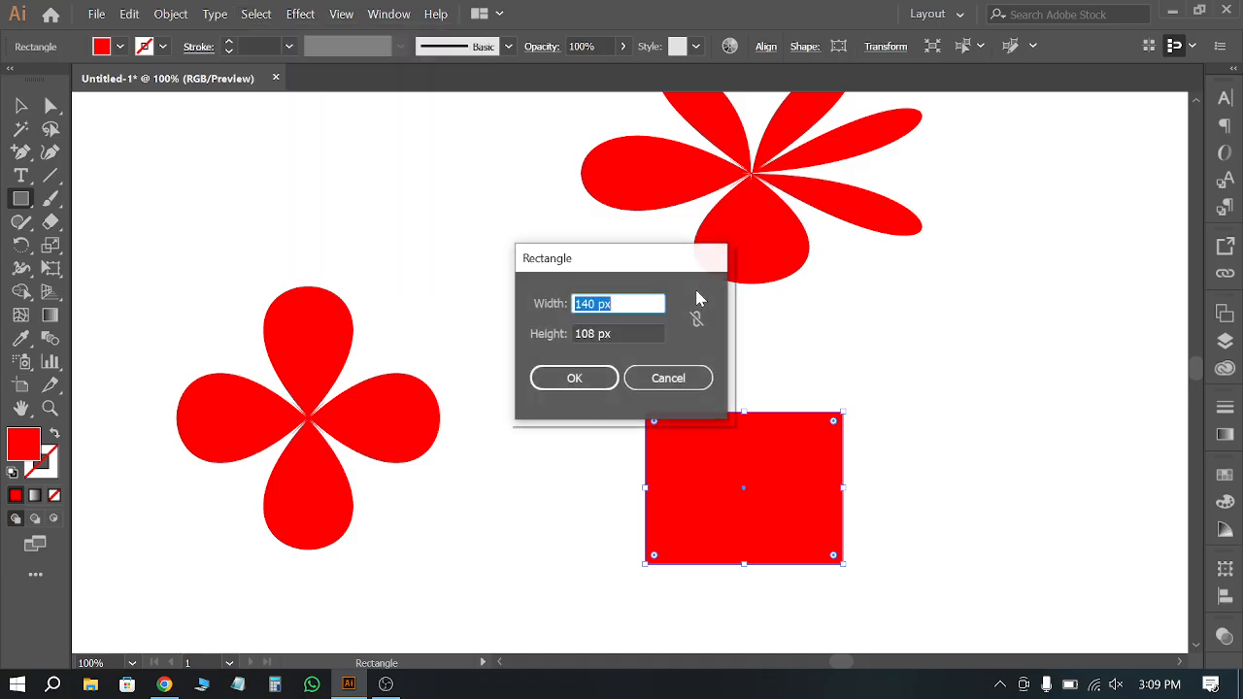
pyautogui.click(669, 379)
# Step: Try the Free Distort effect on the rectangle below the six-petal flower and delete that rectangle
pyautogui.click(21, 105)
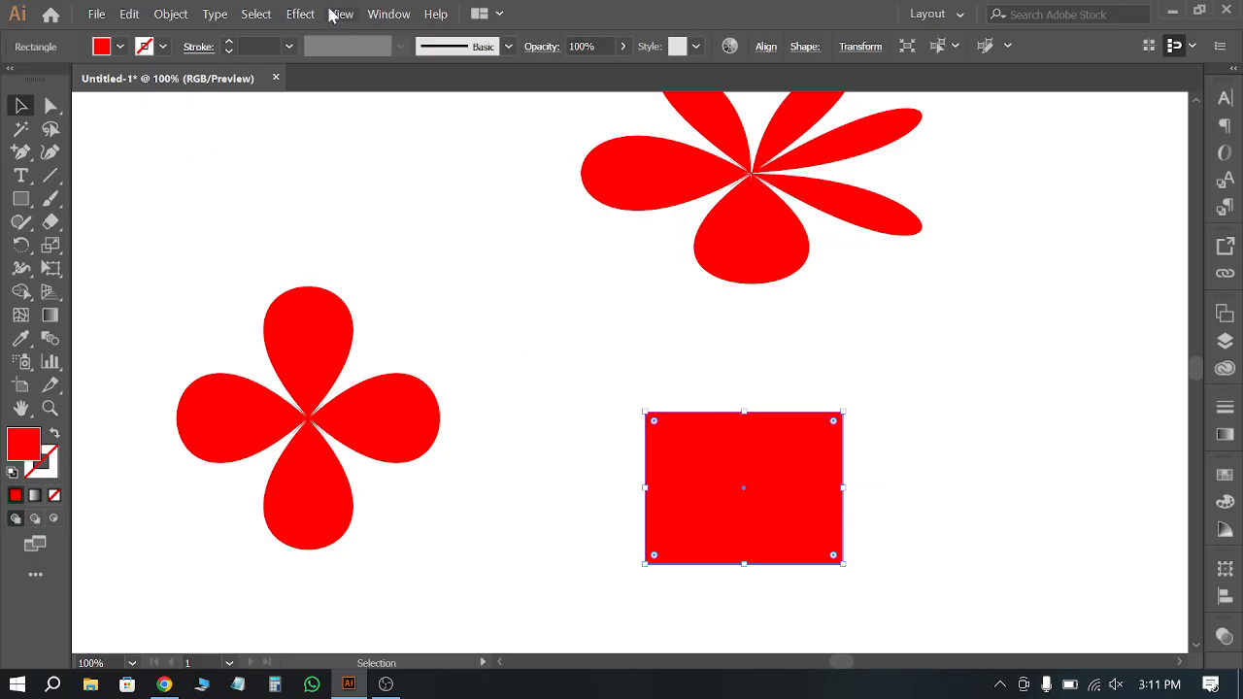
pyautogui.click(300, 14)
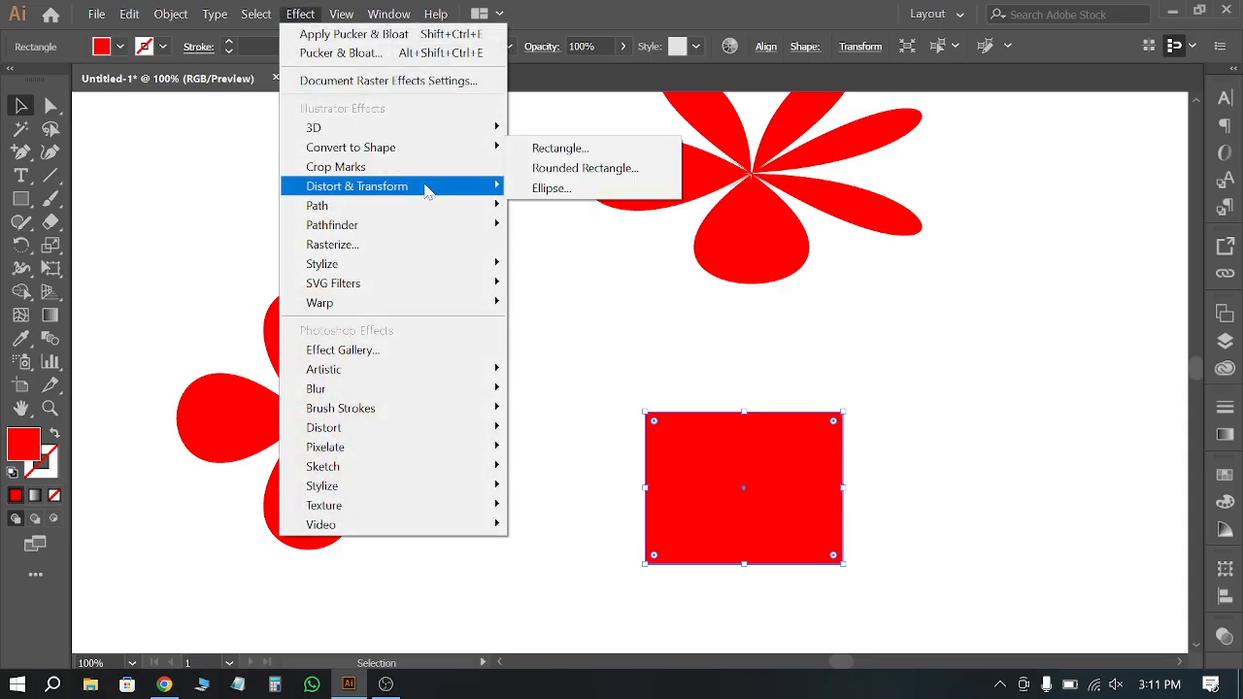
pyautogui.moveTo(428, 191)
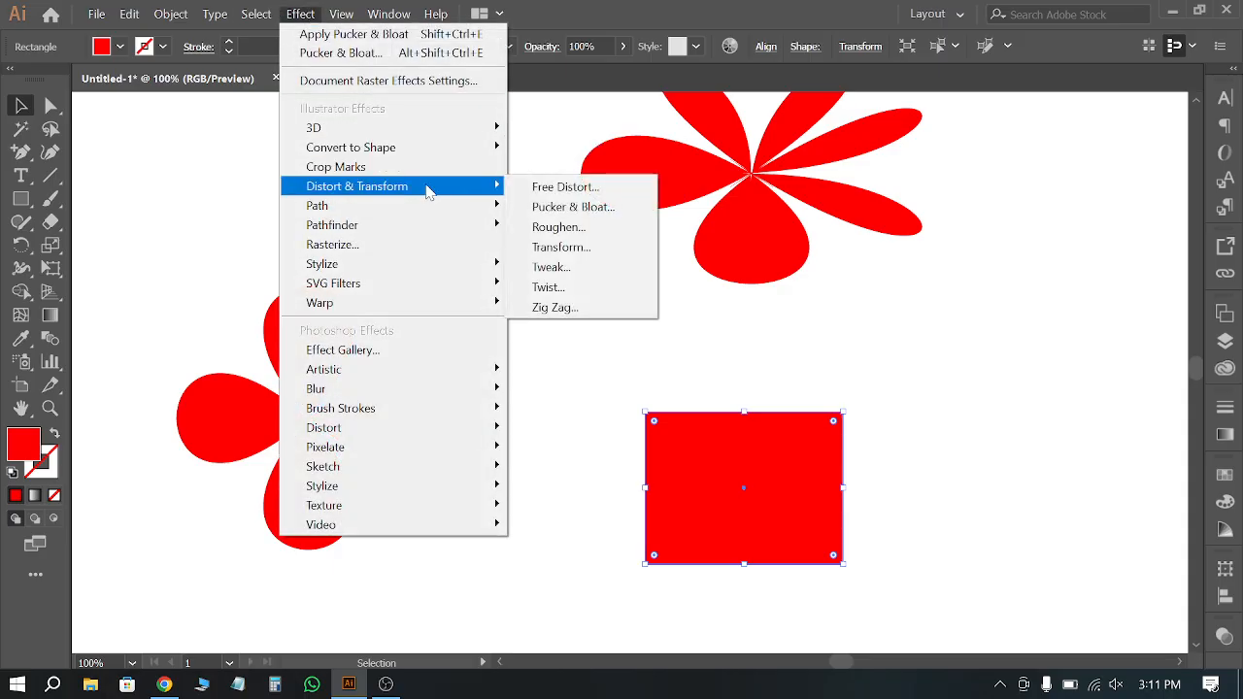
pyautogui.click(605, 188)
pyautogui.click(654, 461)
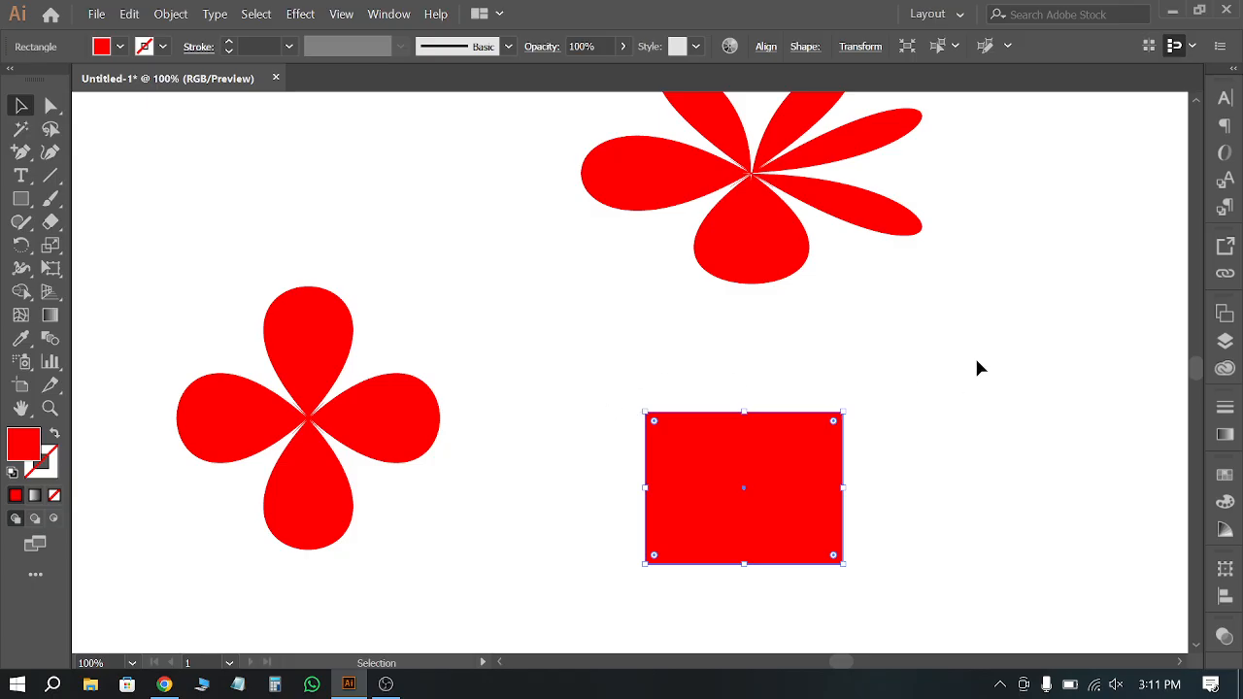
pyautogui.press('Delete')
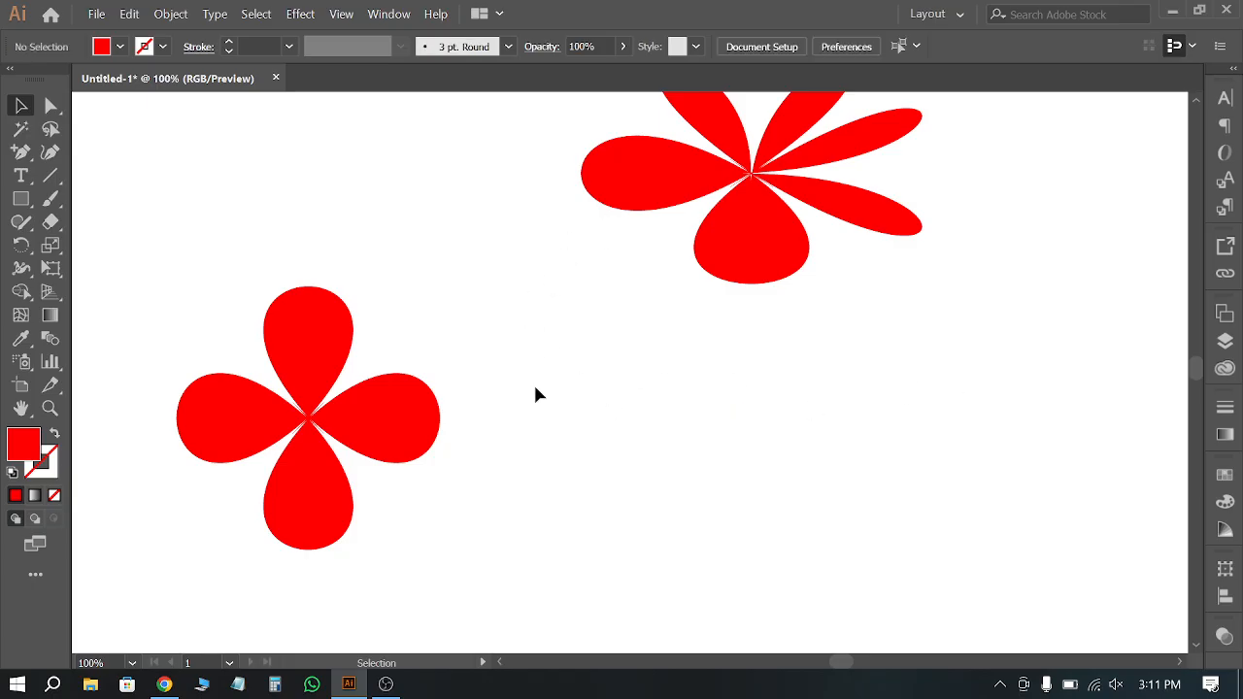
# Step: Move the four-petal flower up and slightly to the right, beside the six-petal flower, and deselect it
pyautogui.scroll(-2, 496, 430)
pyautogui.click(385, 404)
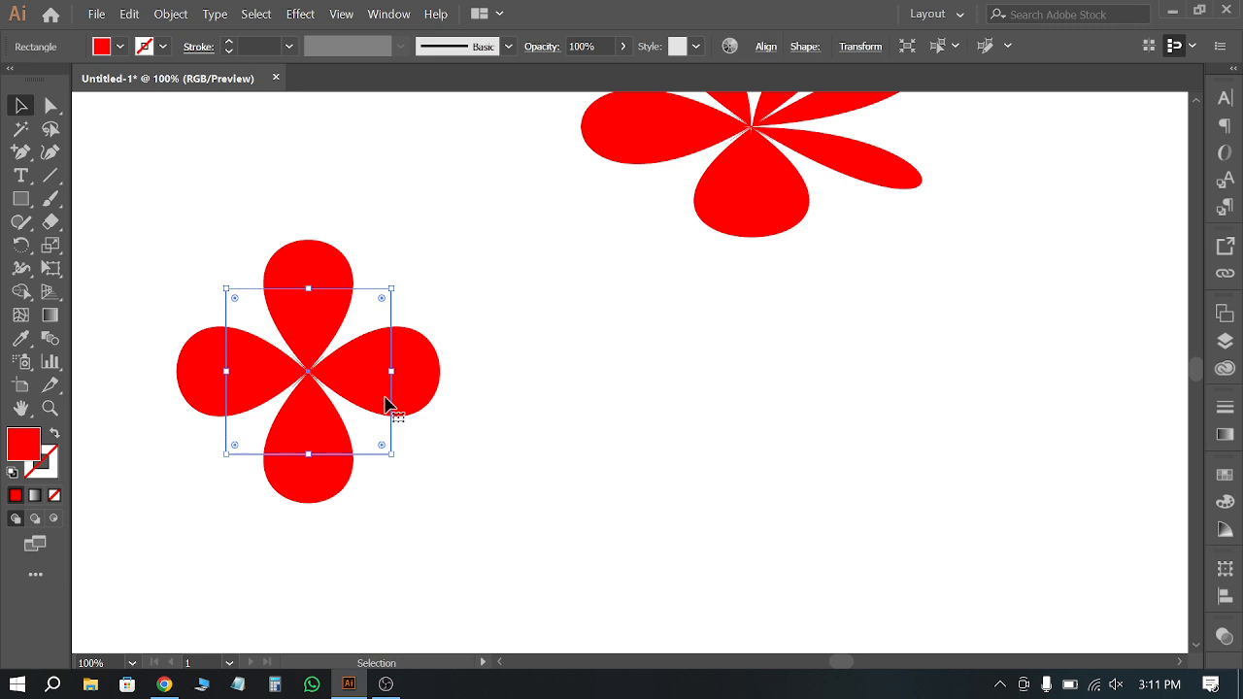
pyautogui.click(500, 361)
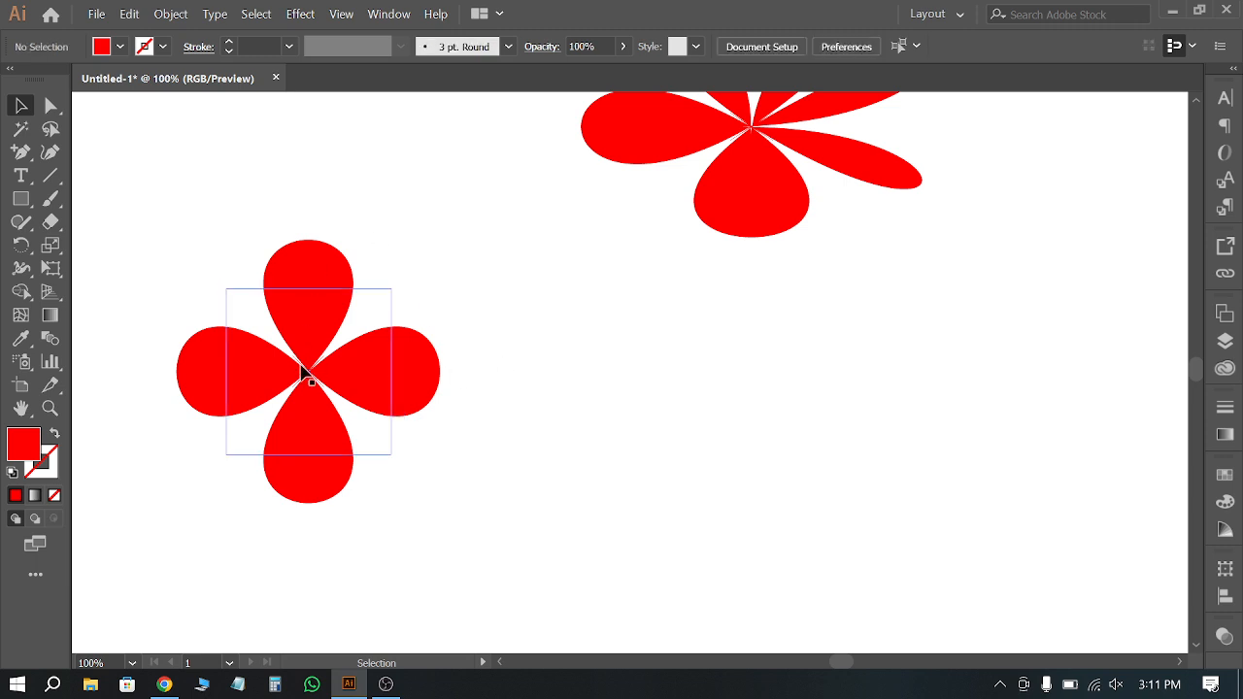
pyautogui.moveTo(302, 372); pyautogui.dragTo(408, 211)
pyautogui.click(424, 485)
# Step: Draw a red rectangle in the empty area below the two flowers and open the Transform effect for it with preview on
pyautogui.click(20, 198)
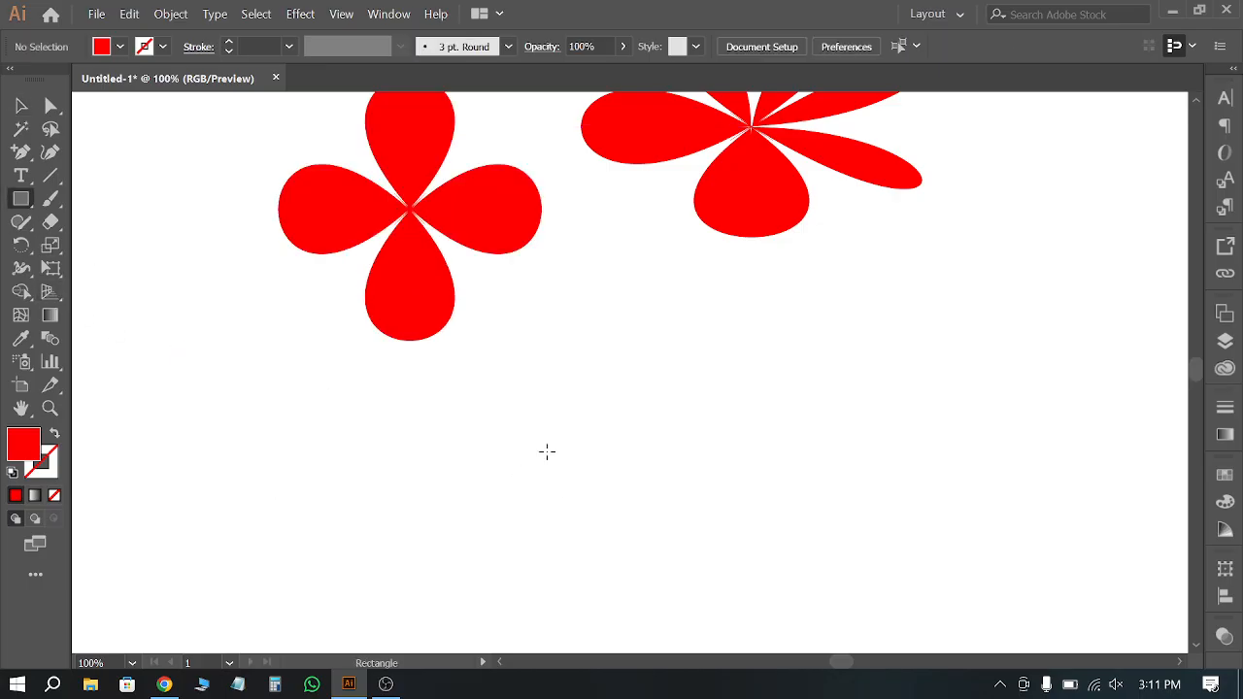
pyautogui.moveTo(549, 417); pyautogui.dragTo(723, 560)
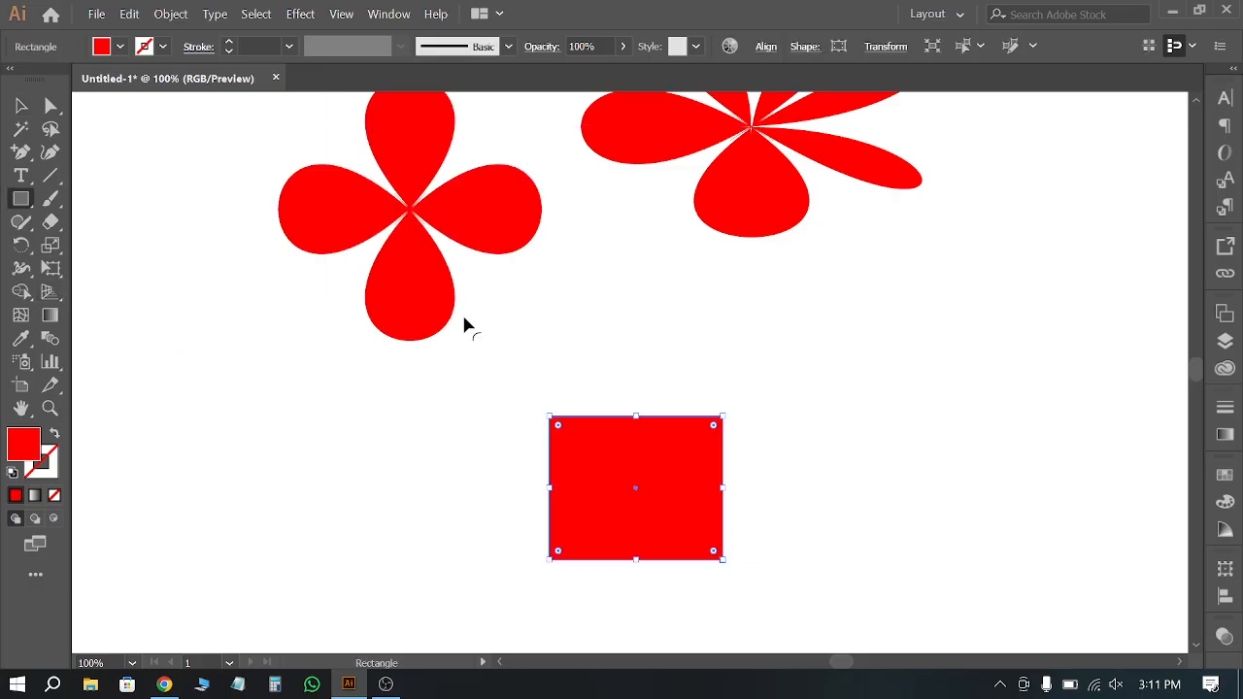
pyautogui.click(300, 14)
pyautogui.moveTo(413, 199)
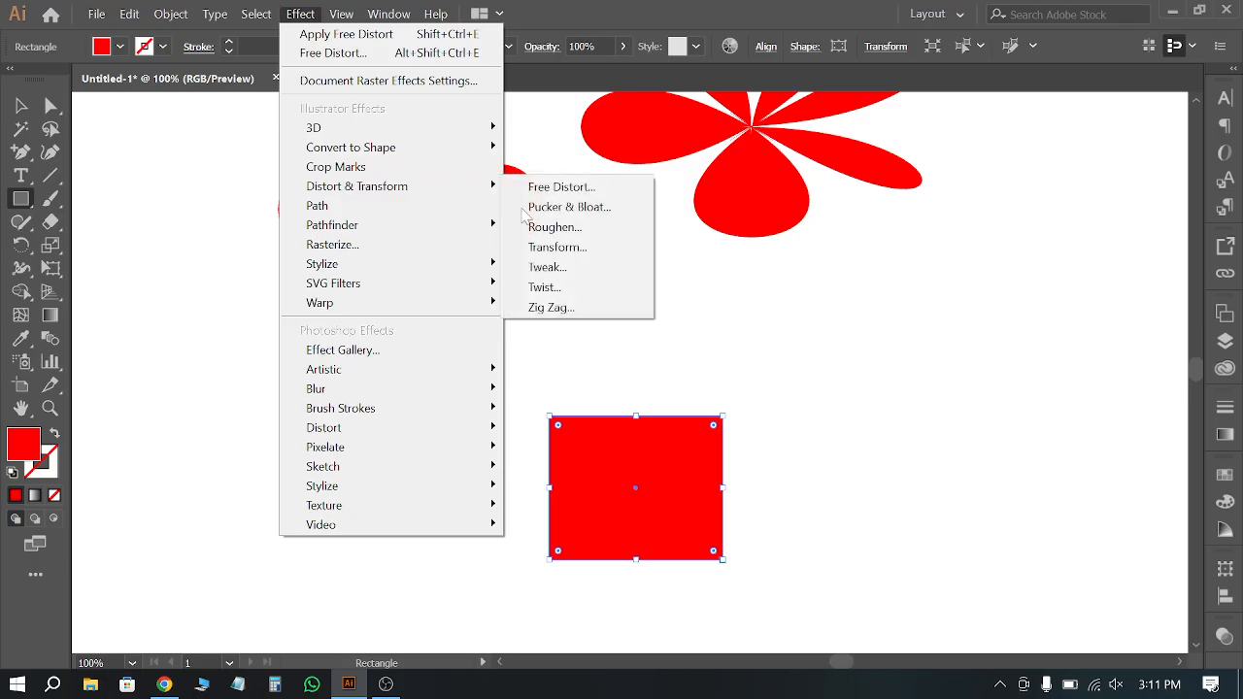
pyautogui.click(584, 250)
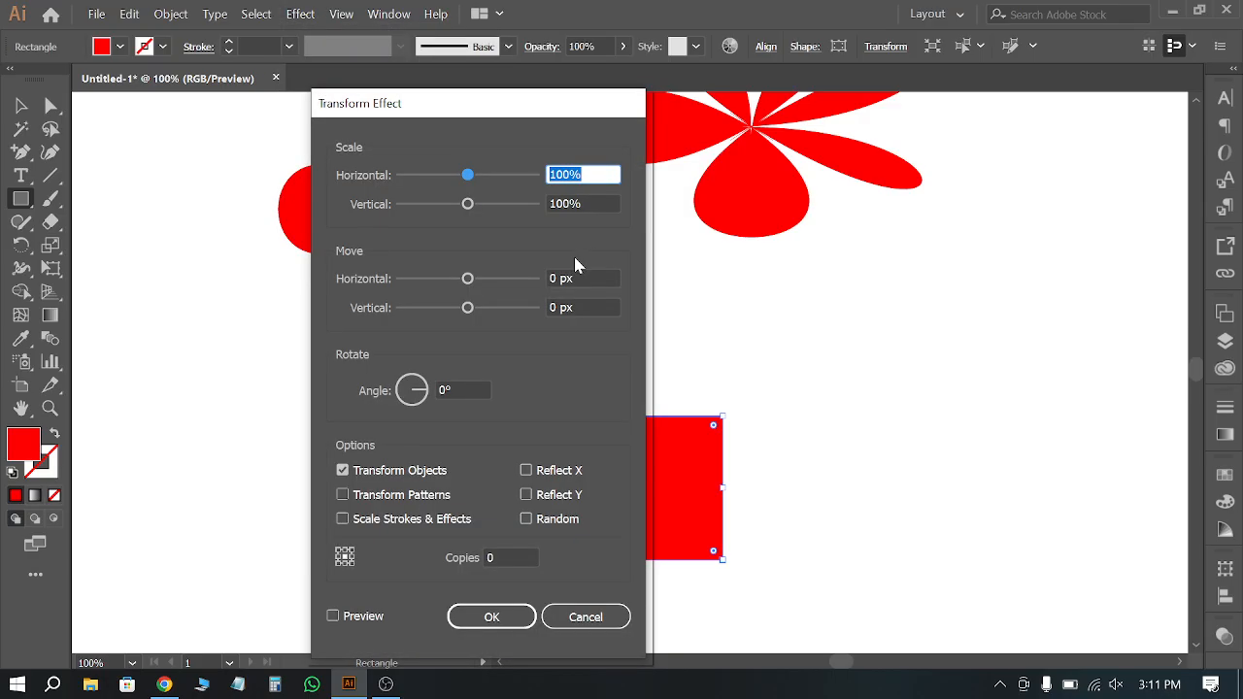
pyautogui.moveTo(536, 119); pyautogui.dragTo(287, 86)
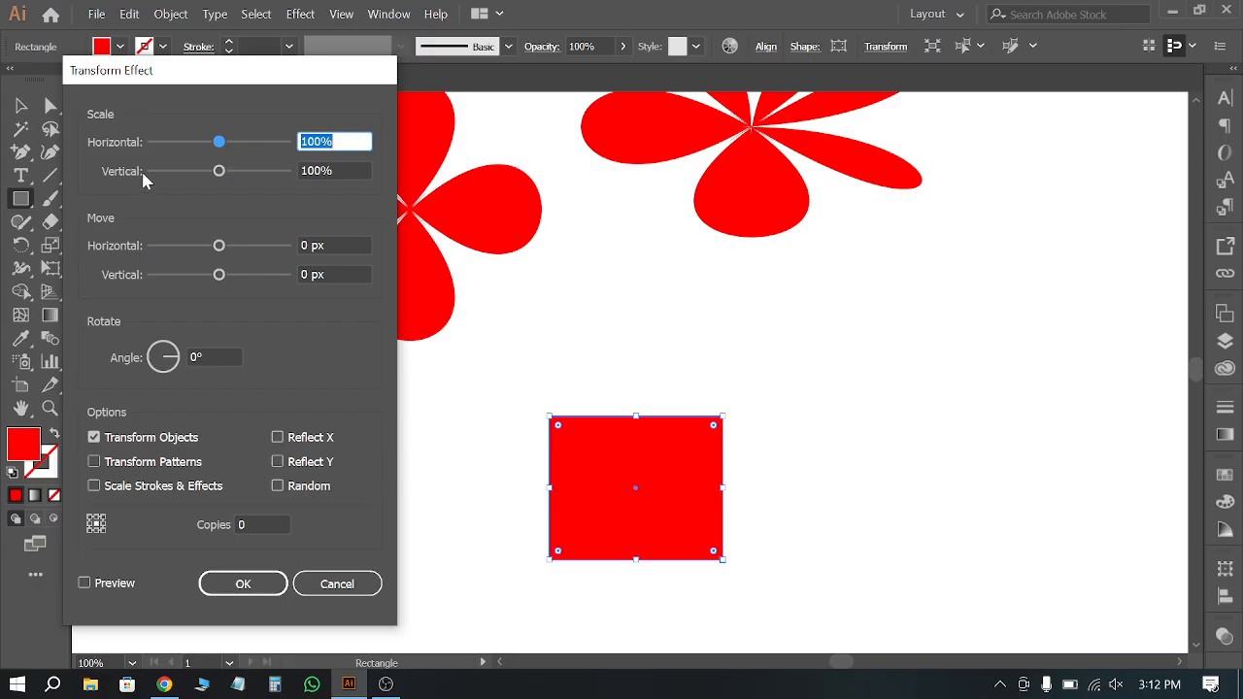
pyautogui.click(114, 586)
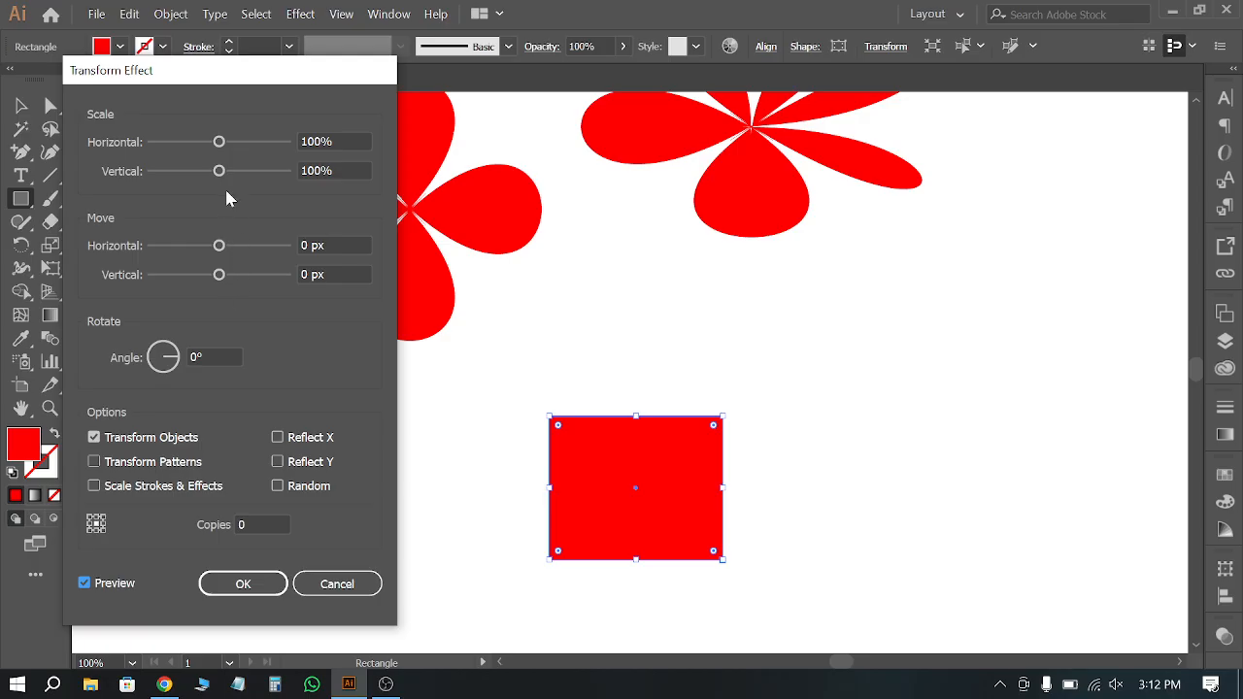
# Step: Try widening the rectangle to 166%, and set the Transform effect's horizontal scale to 101% and vertical scale to 180%
pyautogui.moveTo(219, 142); pyautogui.dragTo(266, 151)
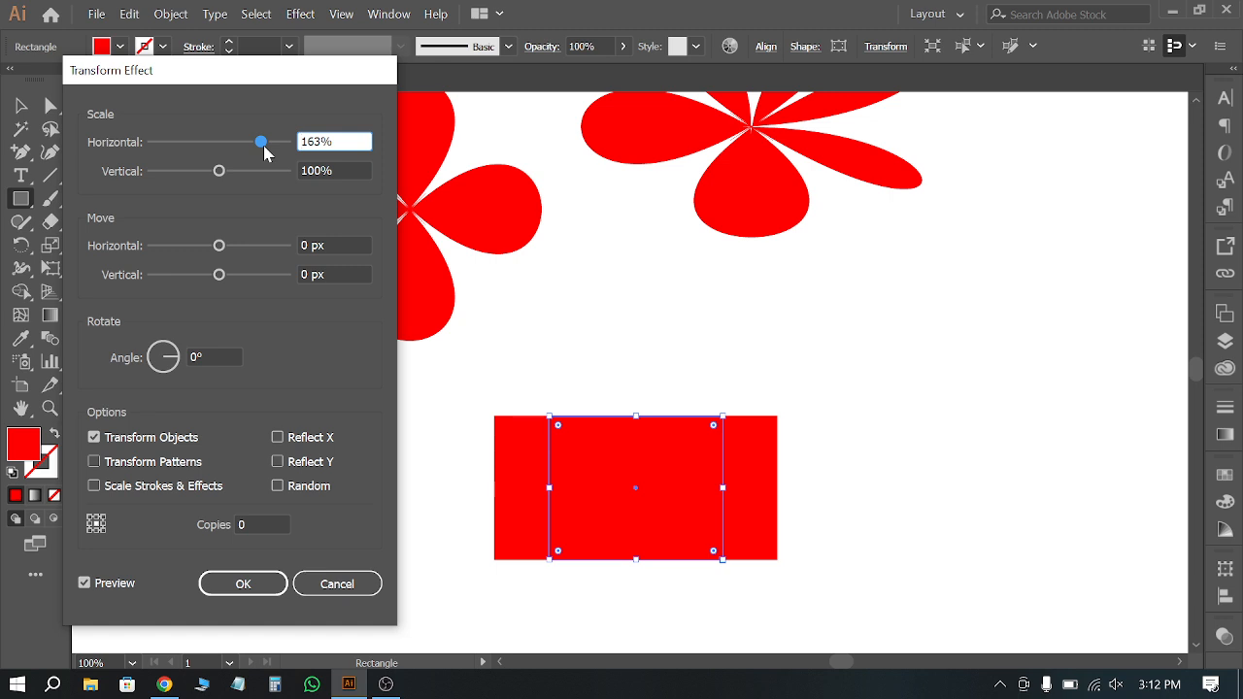
pyautogui.moveTo(268, 147); pyautogui.dragTo(223, 165)
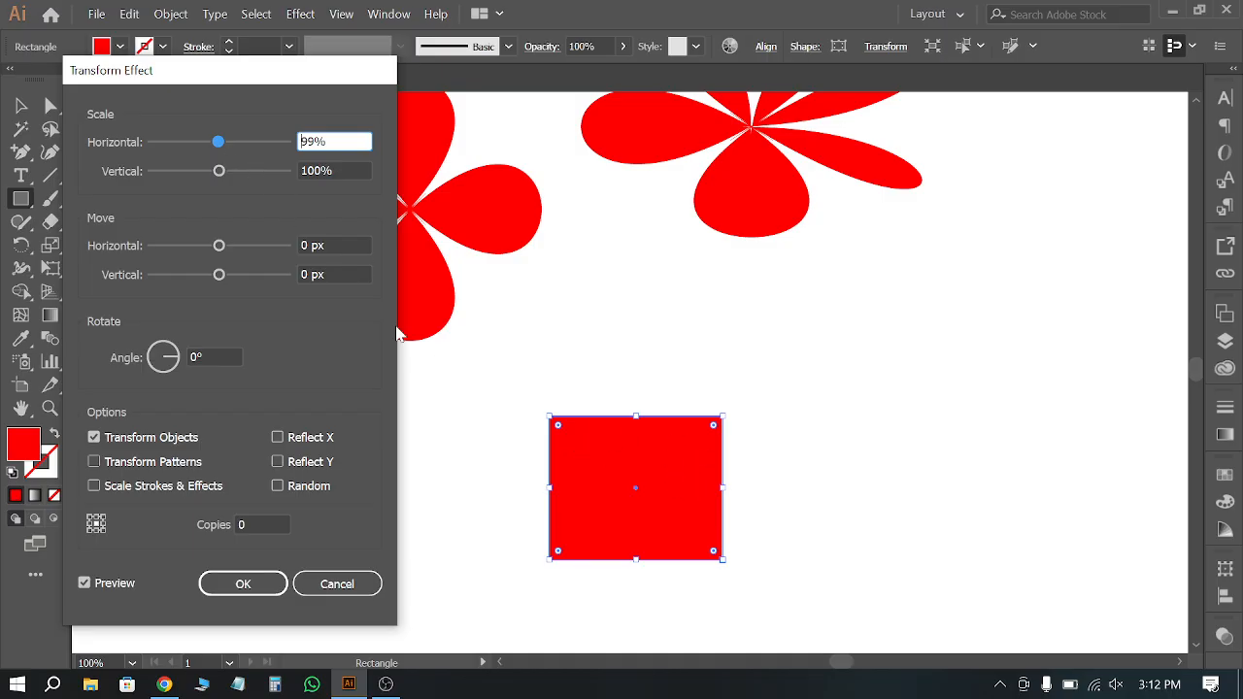
pyautogui.moveTo(218, 141); pyautogui.dragTo(267, 153)
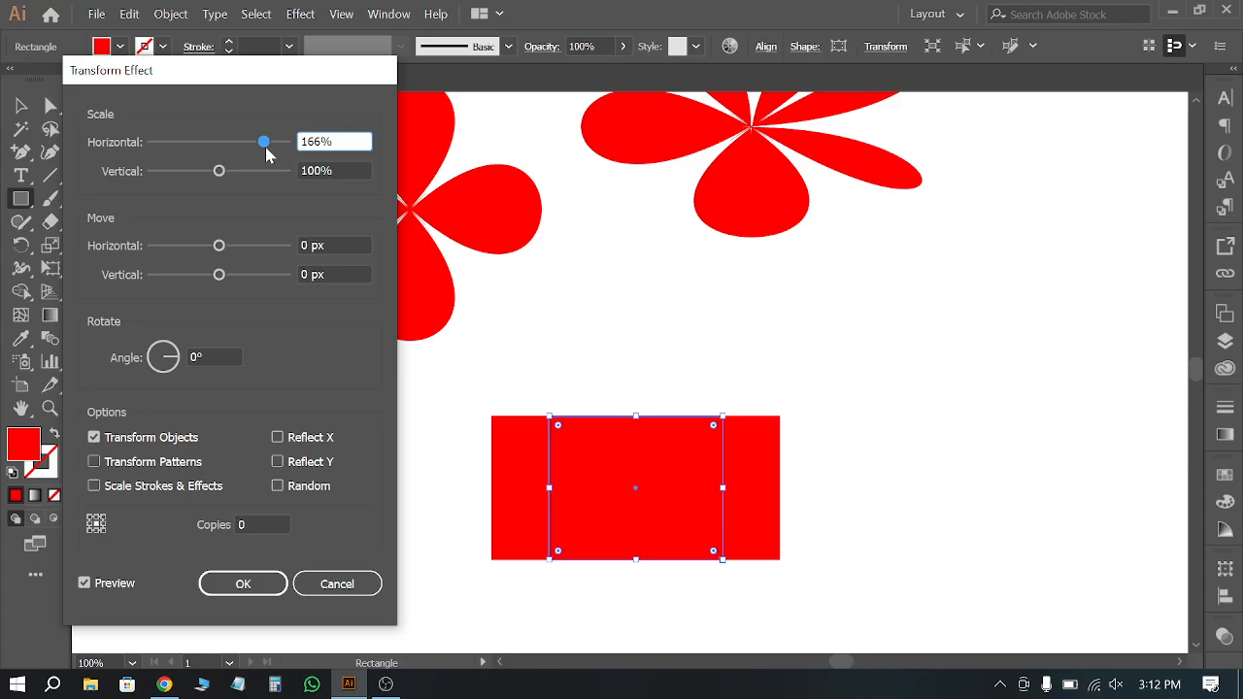
pyautogui.moveTo(266, 146); pyautogui.dragTo(272, 175)
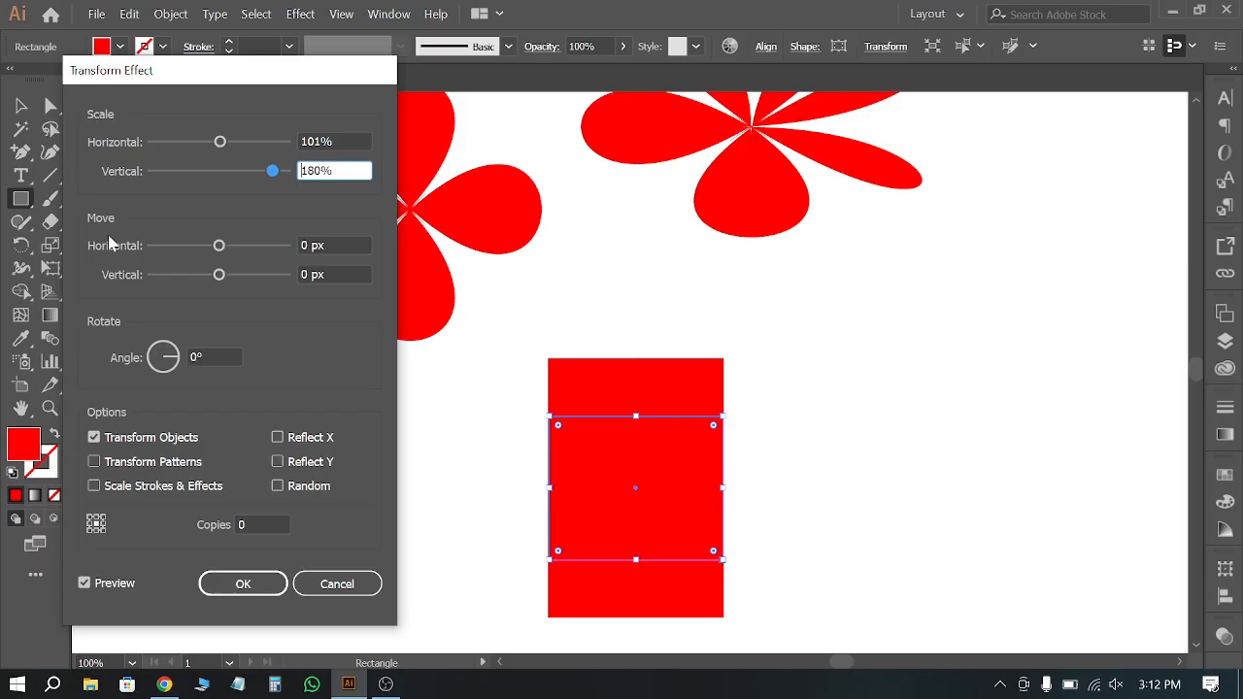
# Step: Try shifting the rectangle -52 px horizontally and 52 px vertically and rotating it 67° in the Transform effect
pyautogui.moveTo(216, 248); pyautogui.dragTo(173, 245)
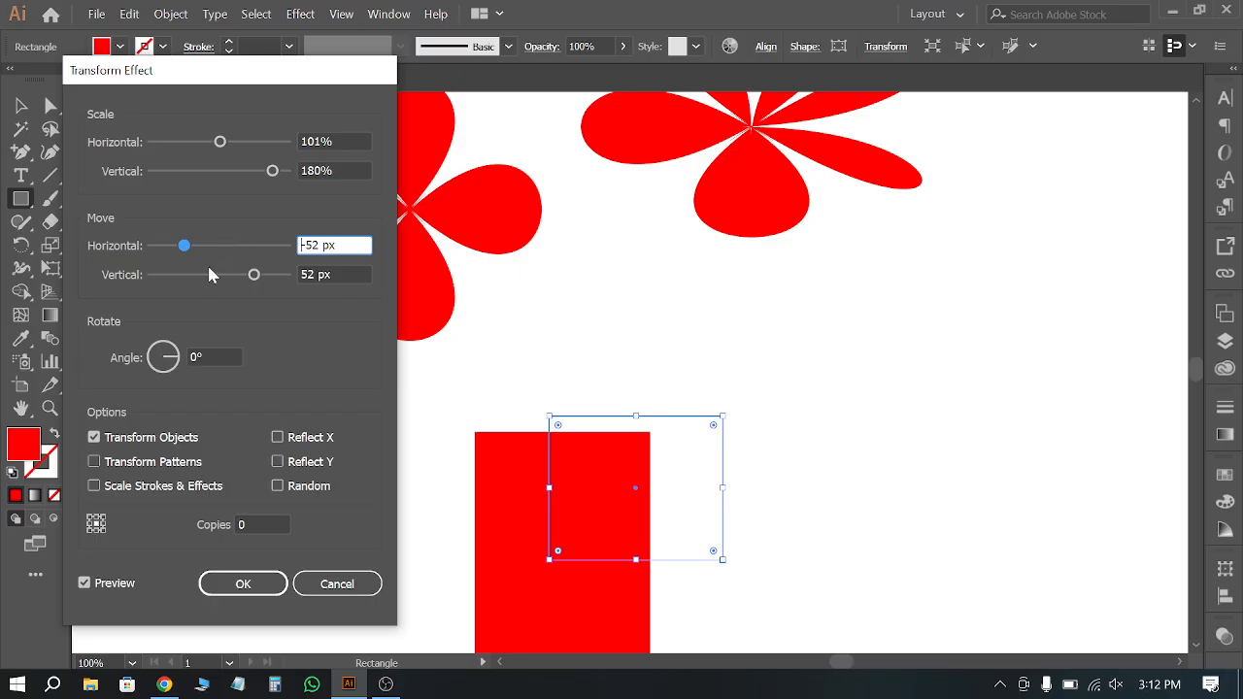
pyautogui.click(194, 359)
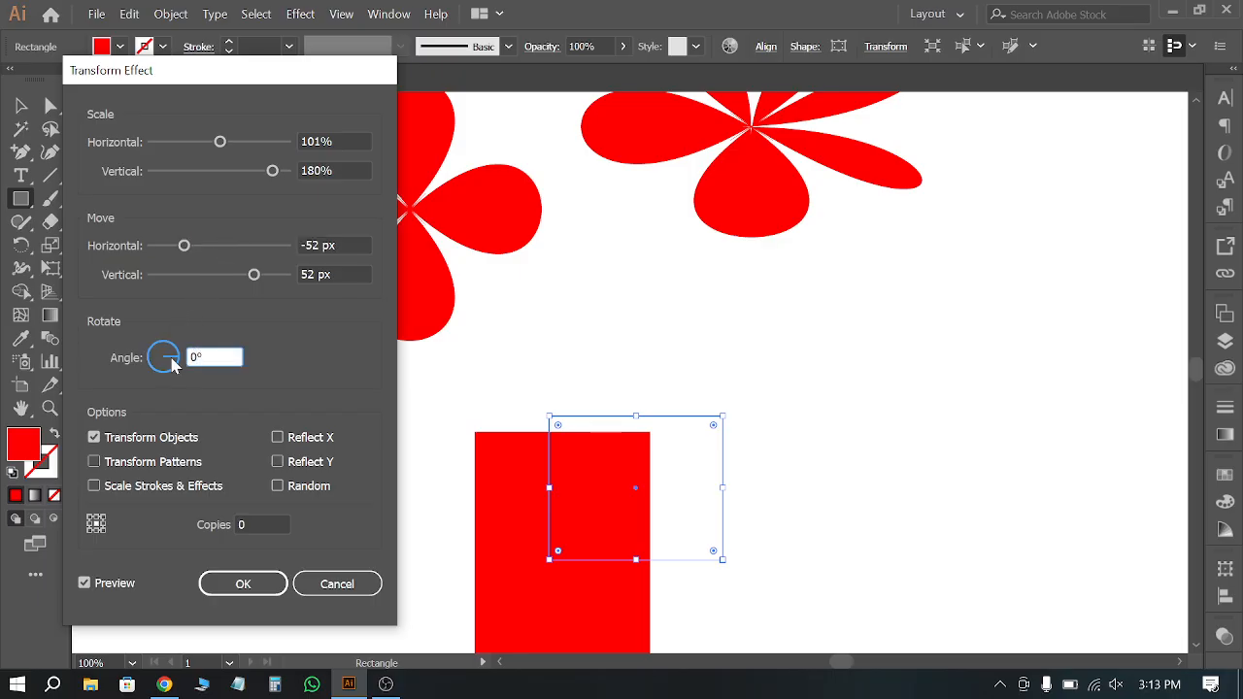
pyautogui.moveTo(171, 370); pyautogui.dragTo(176, 337)
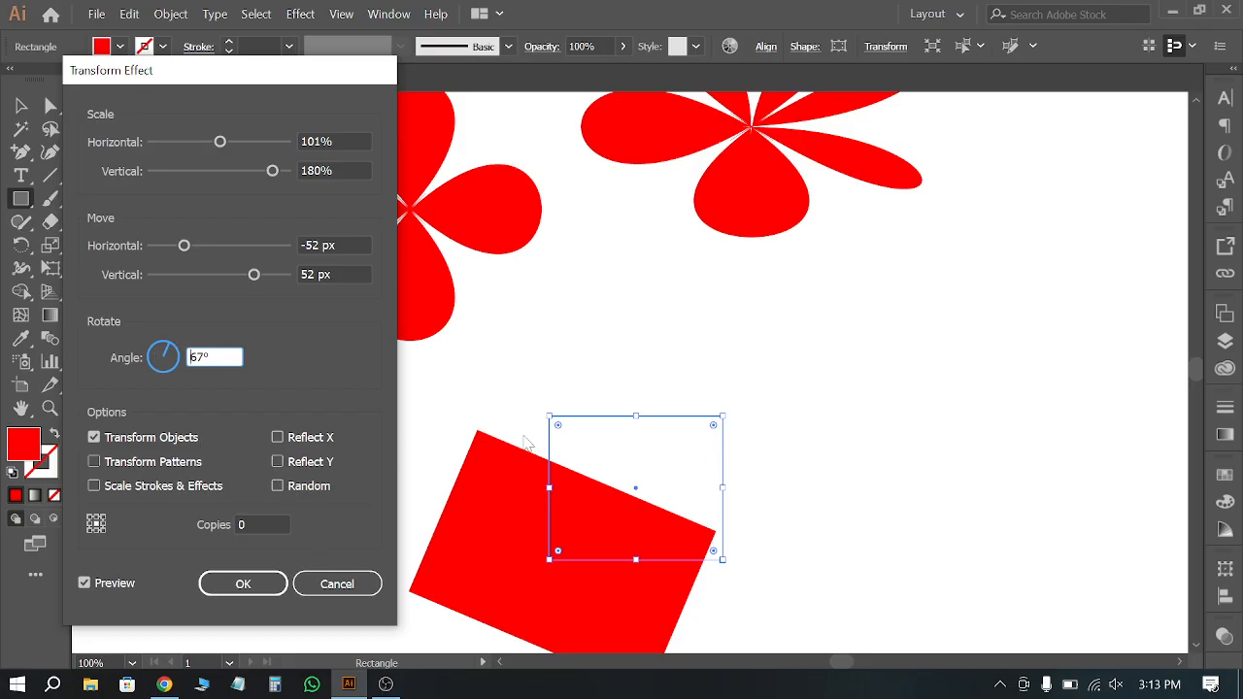
# Step: Try different numbers of copies for the transformed rectangle, ending at 4
pyautogui.click(260, 524)
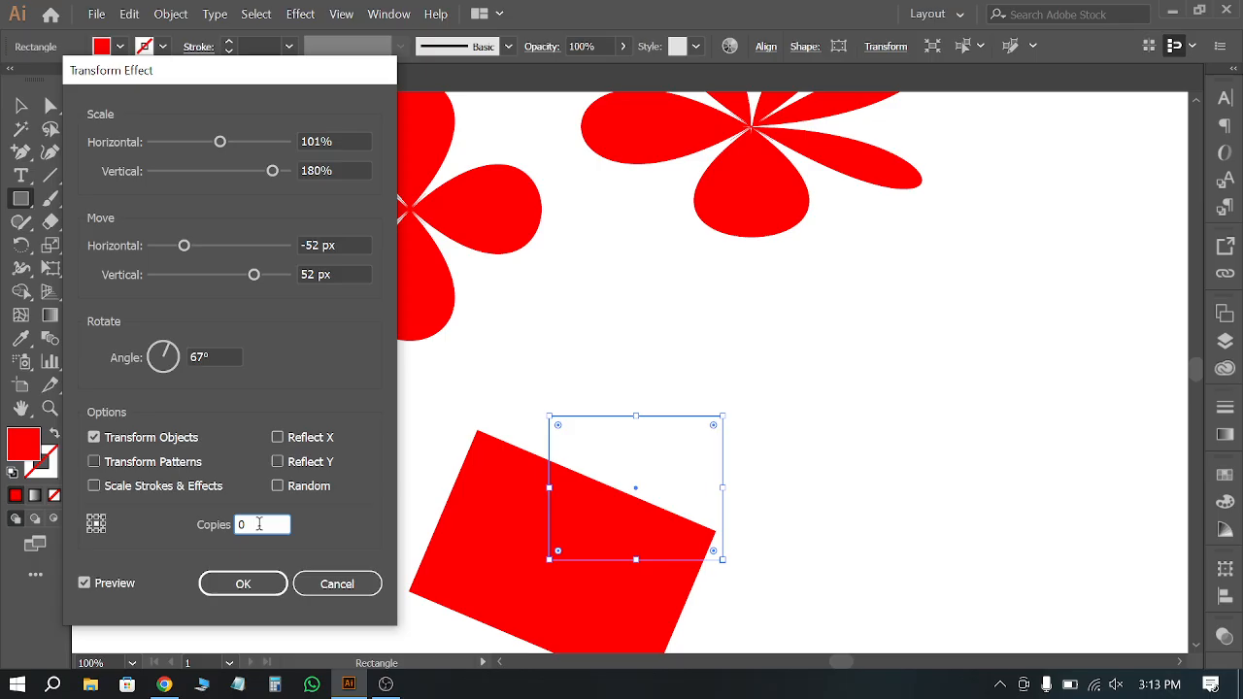
pyautogui.press('Up')
pyautogui.press('Up')
pyautogui.press('Up')
pyautogui.press('Up')
pyautogui.press('Up')
pyautogui.press('Down')
pyautogui.press('Down')
pyautogui.press('Down')
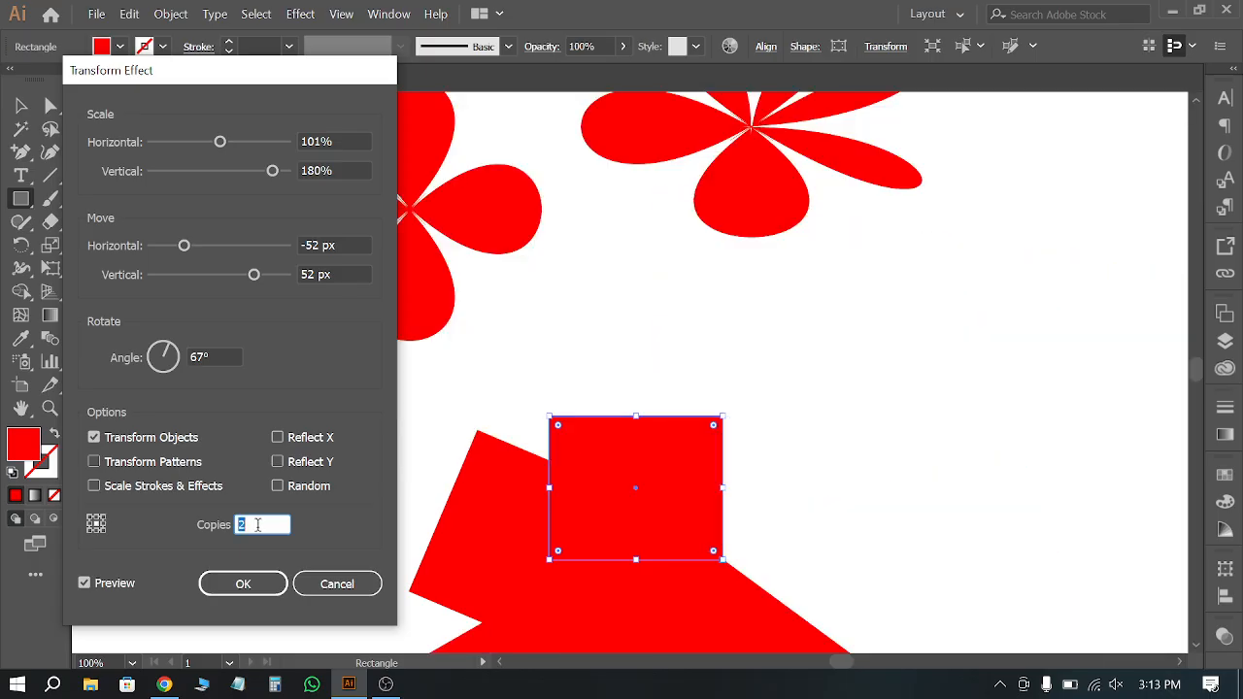
pyautogui.press('Up')
pyautogui.press('Up')
pyautogui.press('Up')
pyautogui.press('Down')
pyautogui.press('Down')
pyautogui.press('Down')
pyautogui.press('Down')
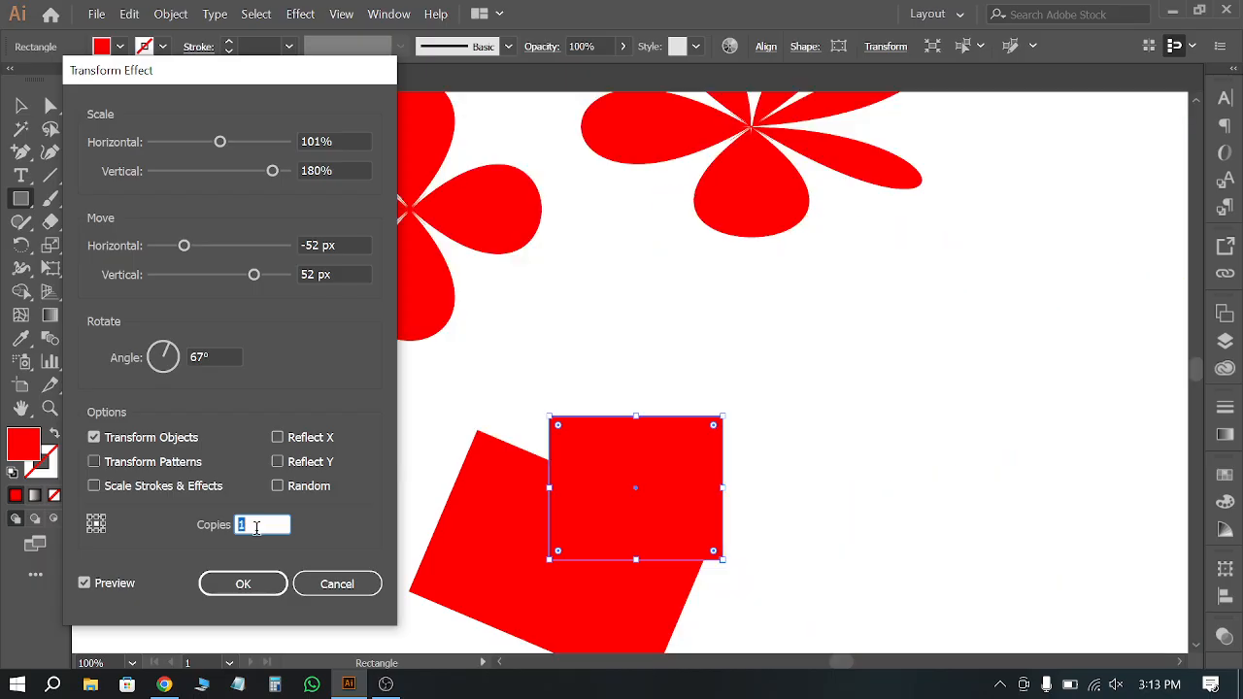
pyautogui.press('Up')
pyautogui.press('Up')
pyautogui.press('Up')
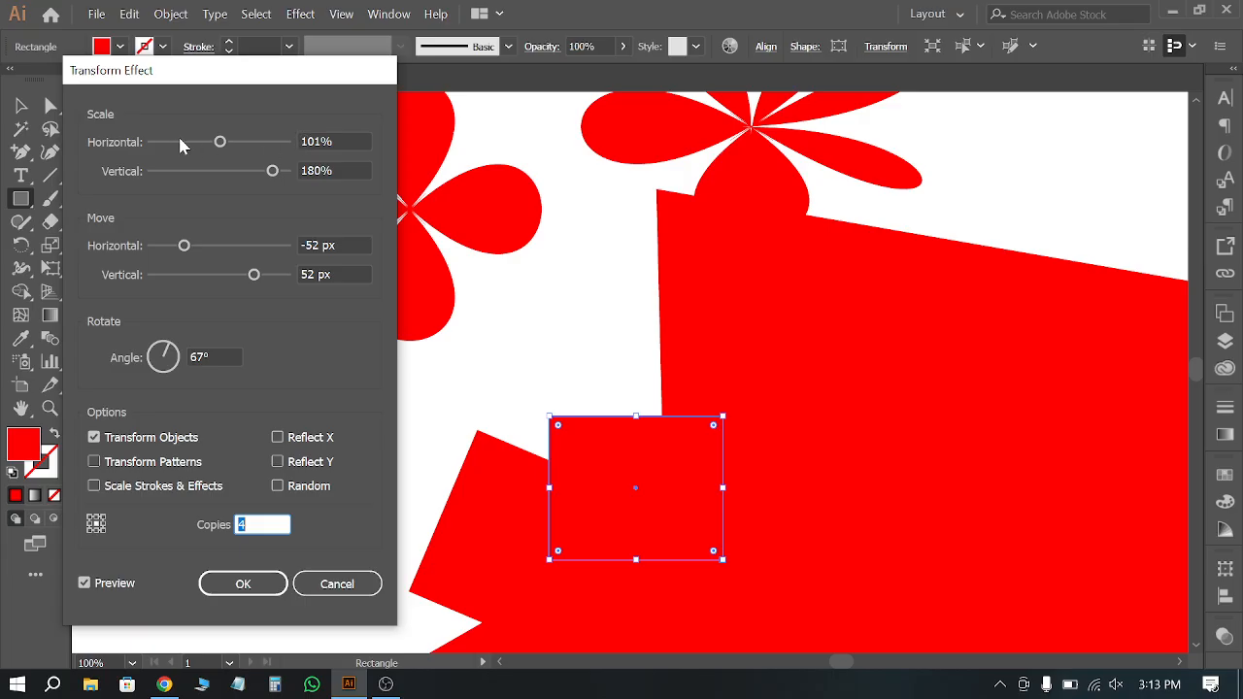
# Step: Set both the horizontal and vertical scale of the rectangle's Transform effect to 100%
pyautogui.click(303, 140)
pyautogui.doubleClick(303, 141)
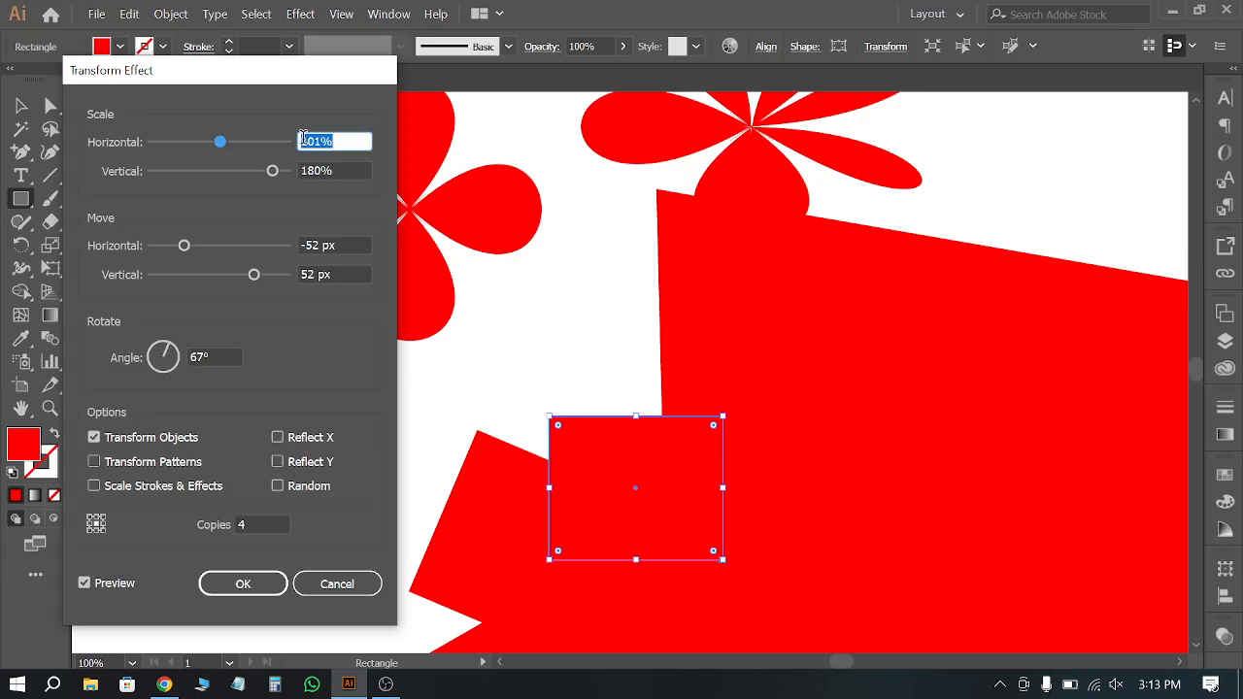
pyautogui.write('10')
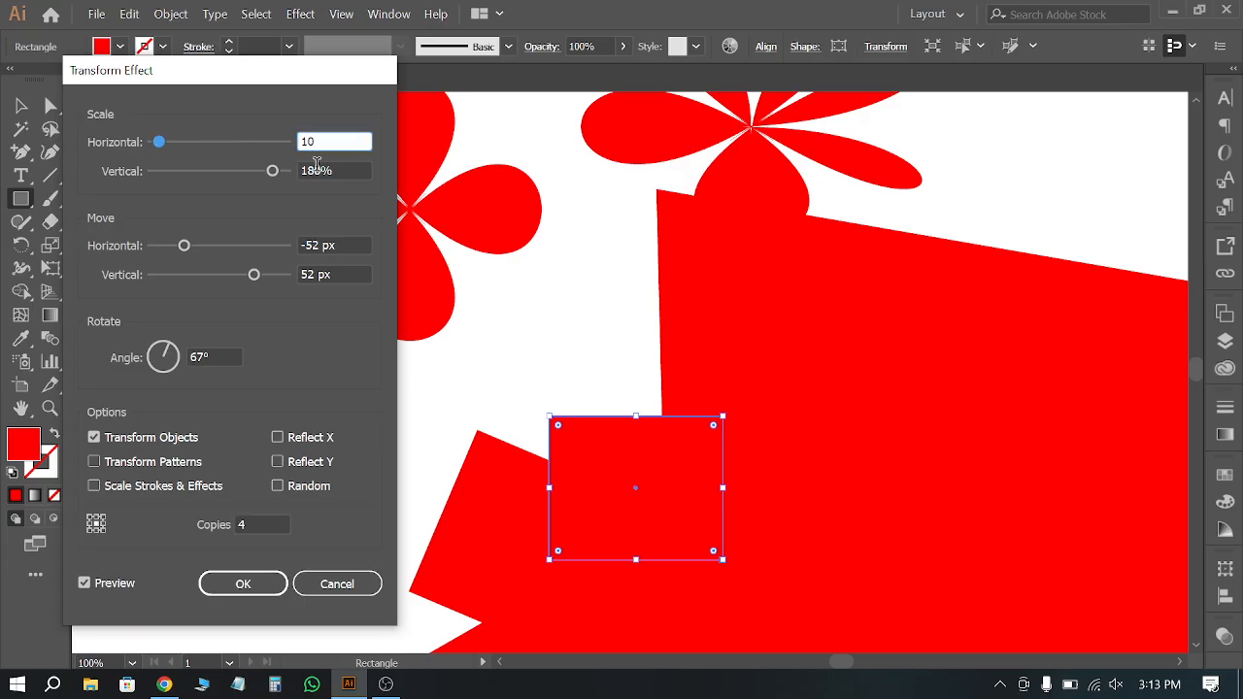
pyautogui.write('0')
pyautogui.press('Tab')
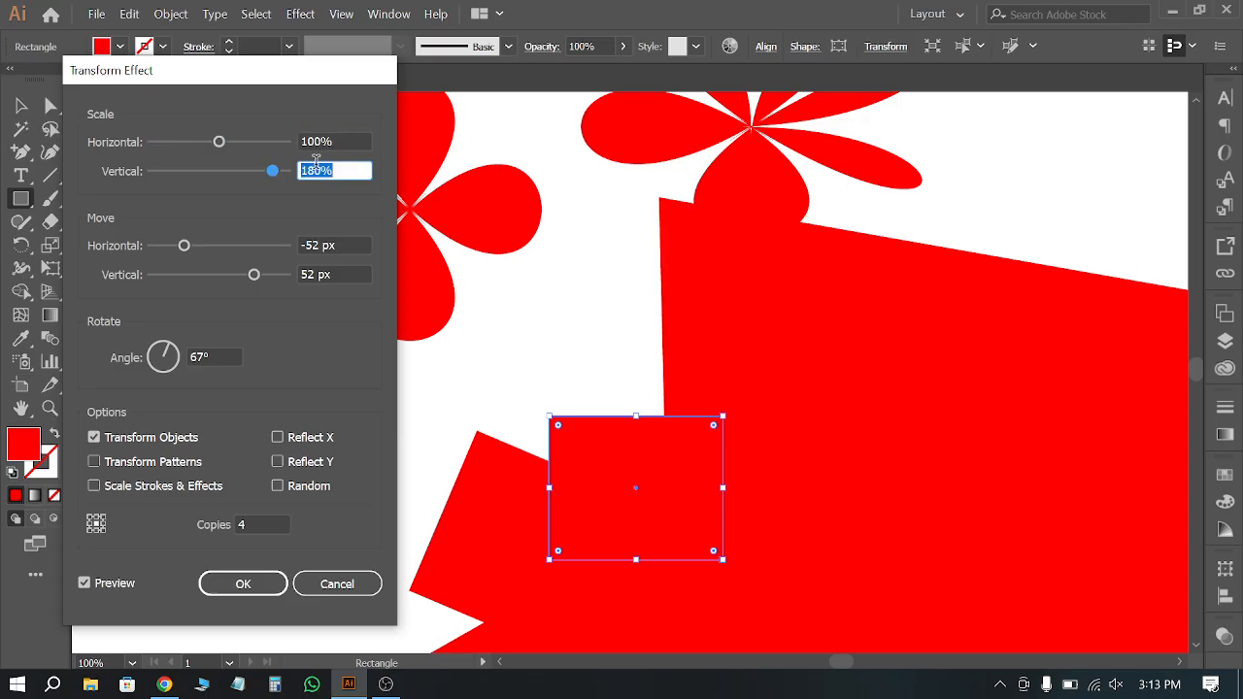
pyautogui.write('100')
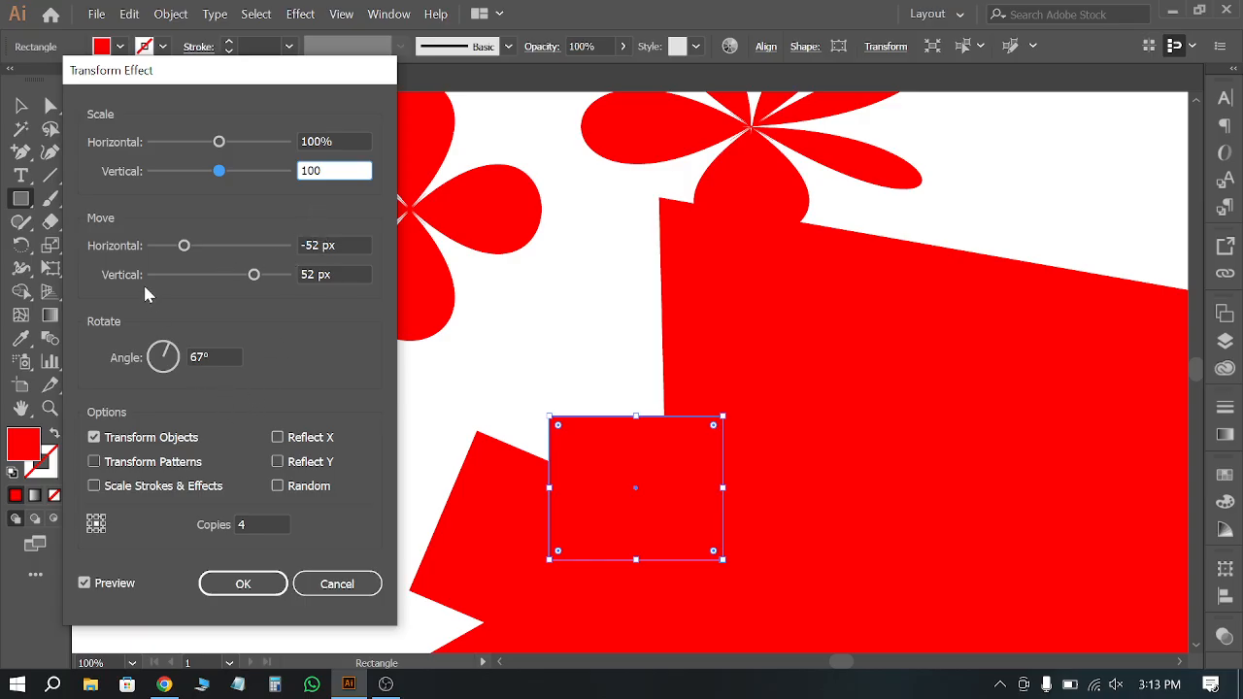
# Step: Try varying the rectangle's number of copies between 0 and 2, and cancel the Transform effect
pyautogui.click(250, 523)
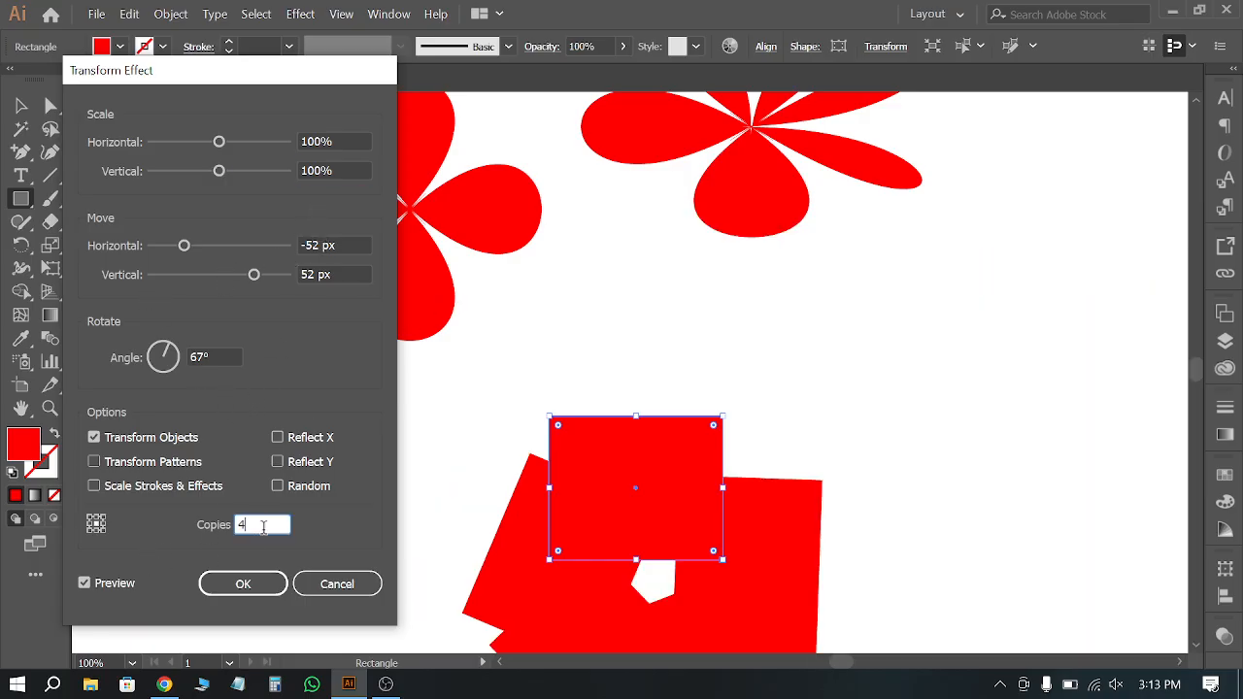
pyautogui.doubleClick(260, 526)
pyautogui.press('Down')
pyautogui.press('Down')
pyautogui.press('Down')
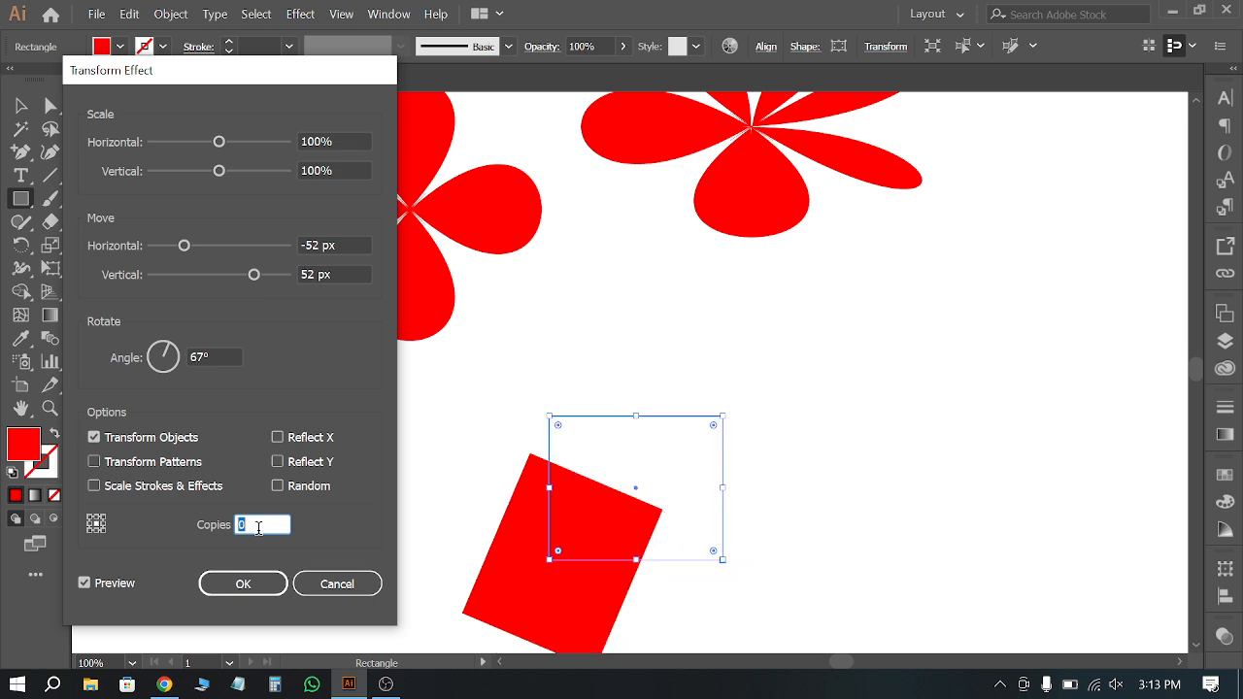
pyautogui.press('Down')
pyautogui.press('Up')
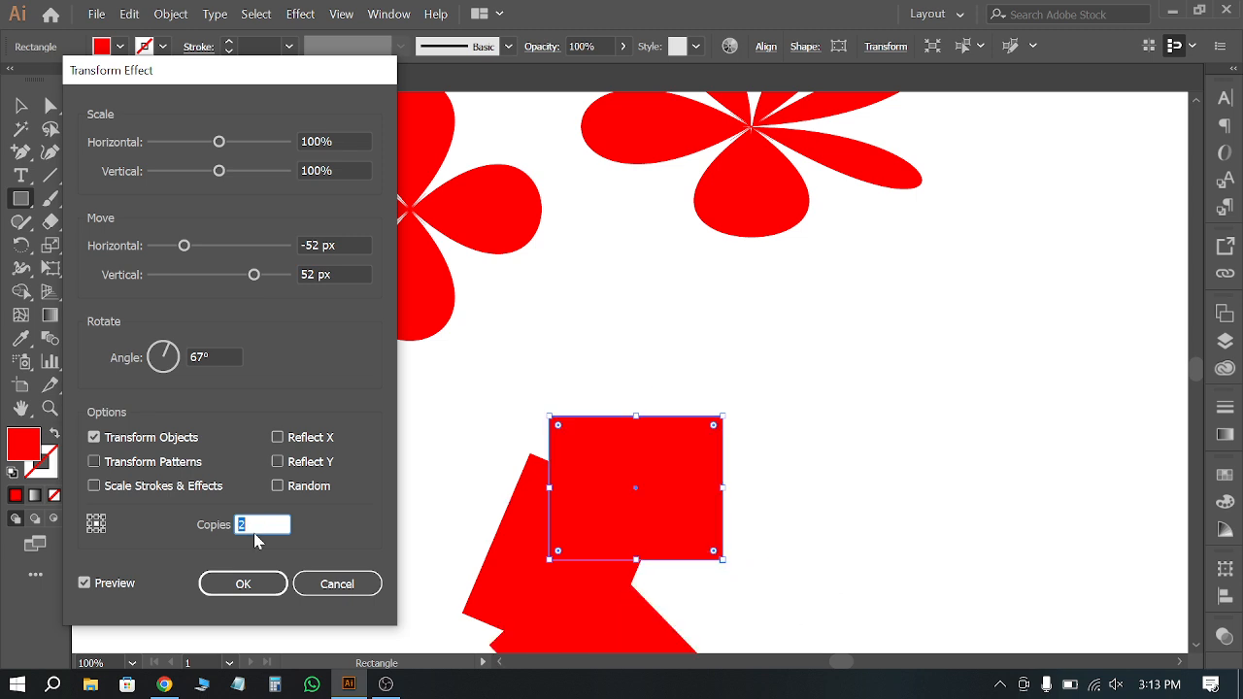
pyautogui.press('Up')
pyautogui.press('Down')
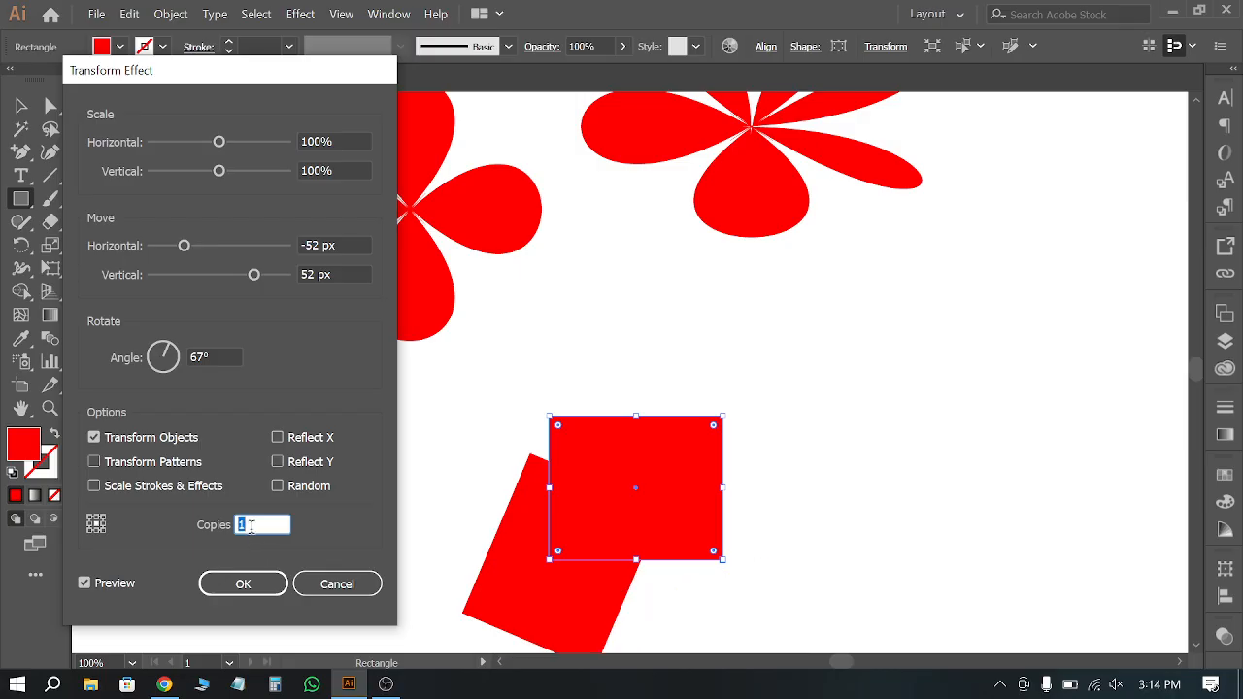
pyautogui.press('Up')
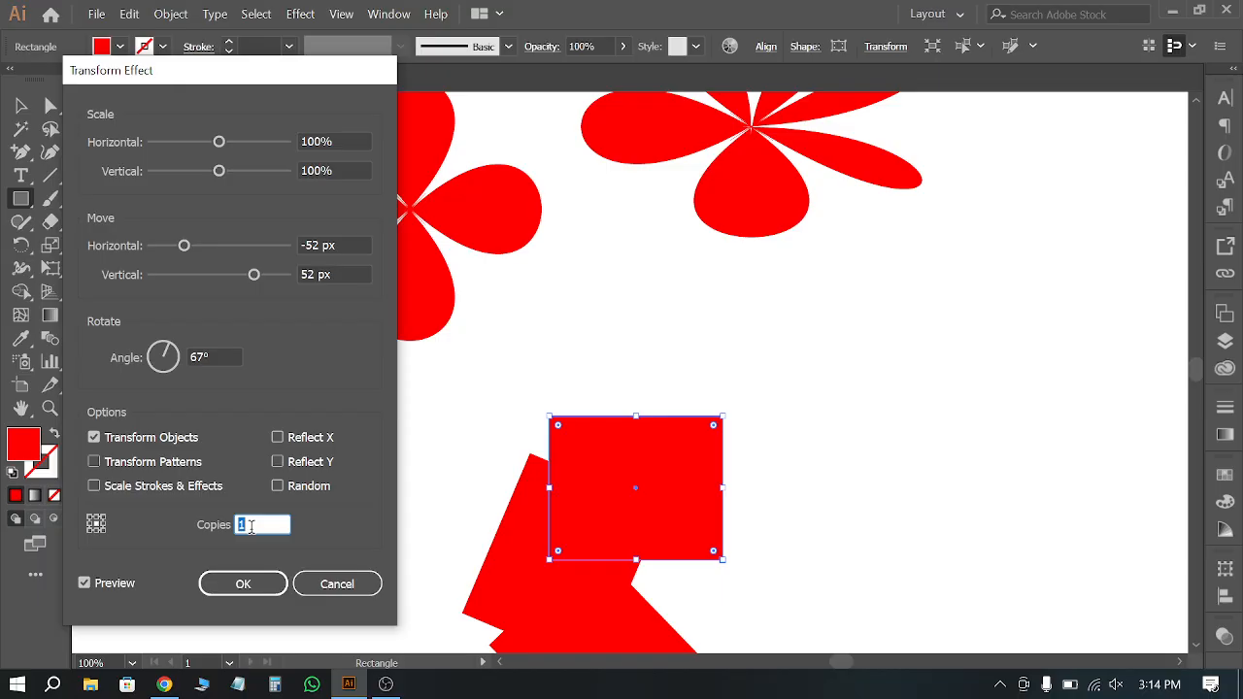
pyautogui.press('Down')
pyautogui.press('Up')
pyautogui.press('Up')
pyautogui.press('Down')
pyautogui.press('Down')
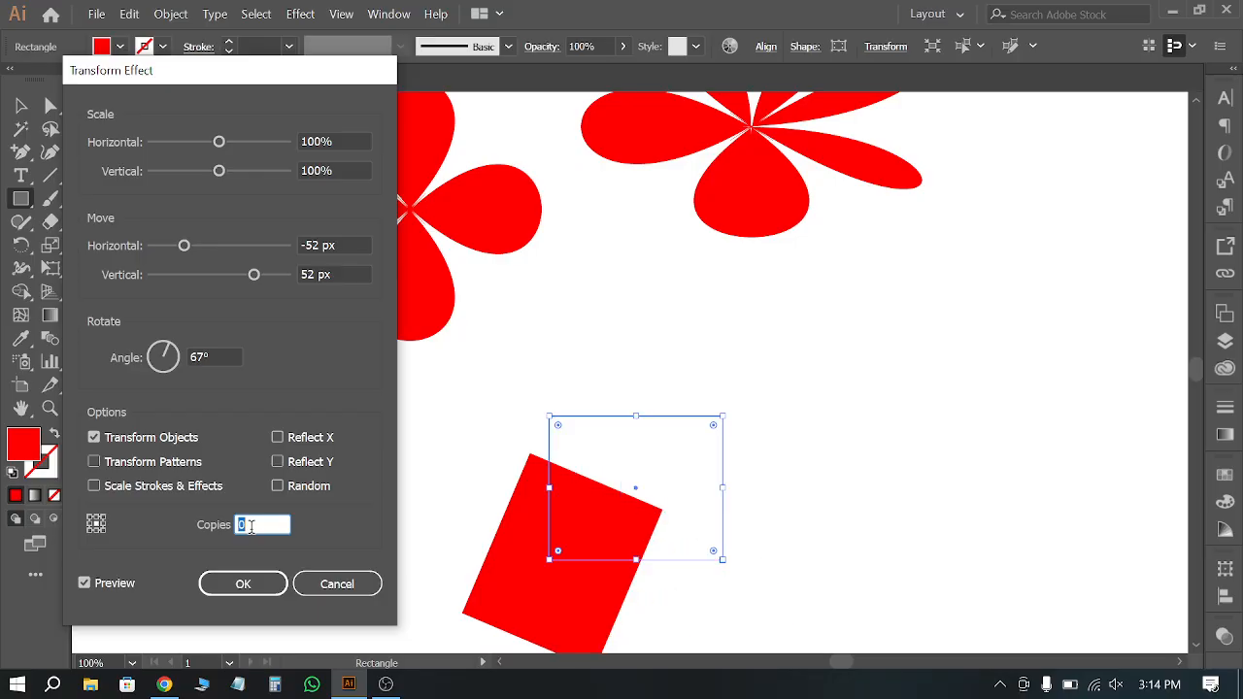
pyautogui.click(333, 583)
# Step: Move the plain rectangle up against the six-petal flower and the four-petal flower down into the empty area
pyautogui.press('v')
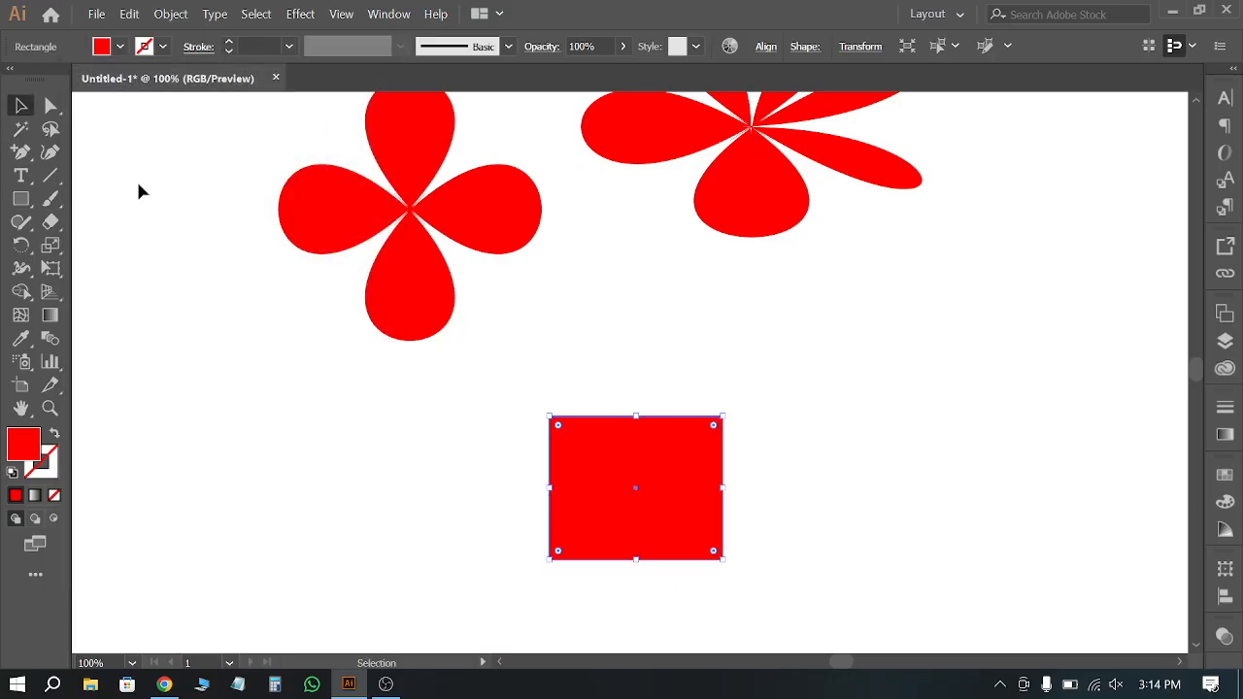
pyautogui.moveTo(632, 511); pyautogui.dragTo(961, 218)
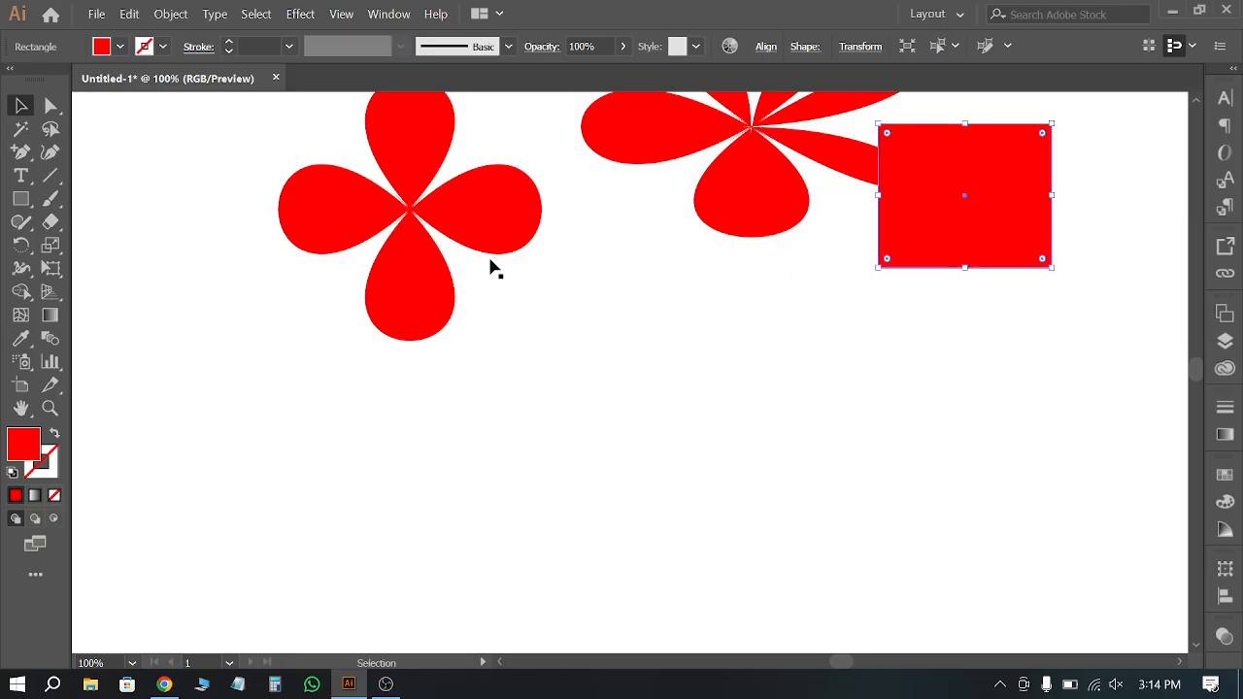
pyautogui.moveTo(462, 225); pyautogui.dragTo(439, 468)
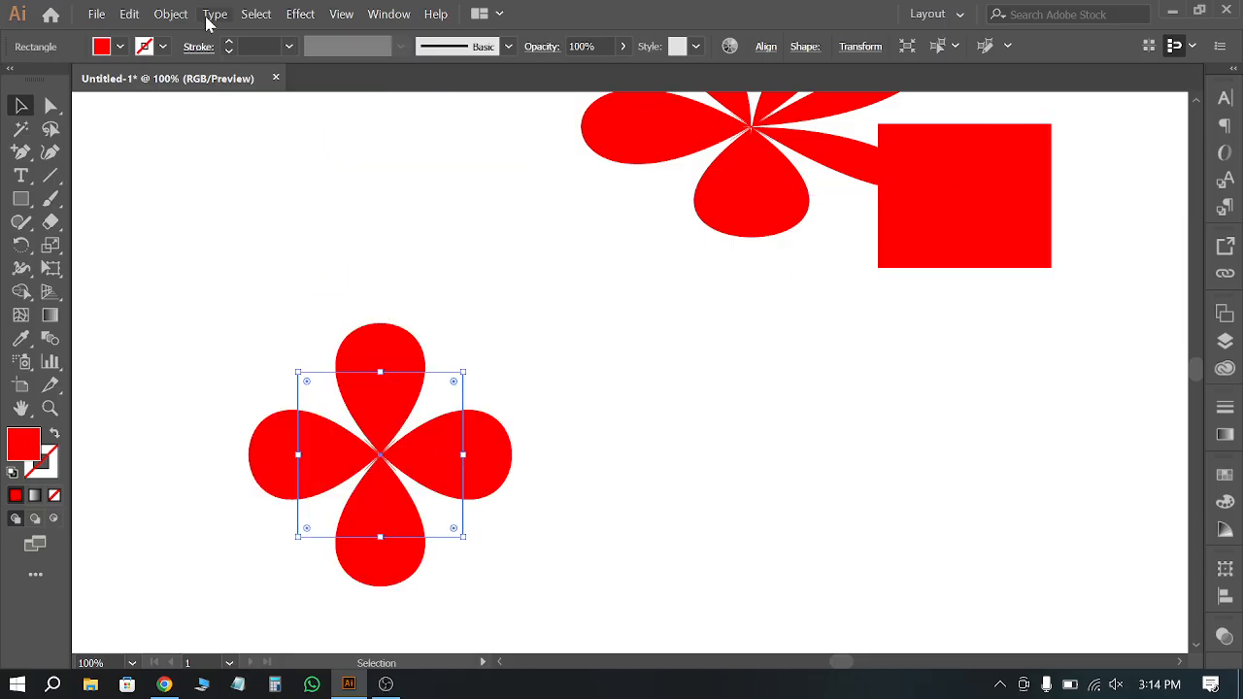
# Step: Open the Transform effect for the four-petal flower with preview on, keeping the dialog clear of the flower
pyautogui.click(301, 13)
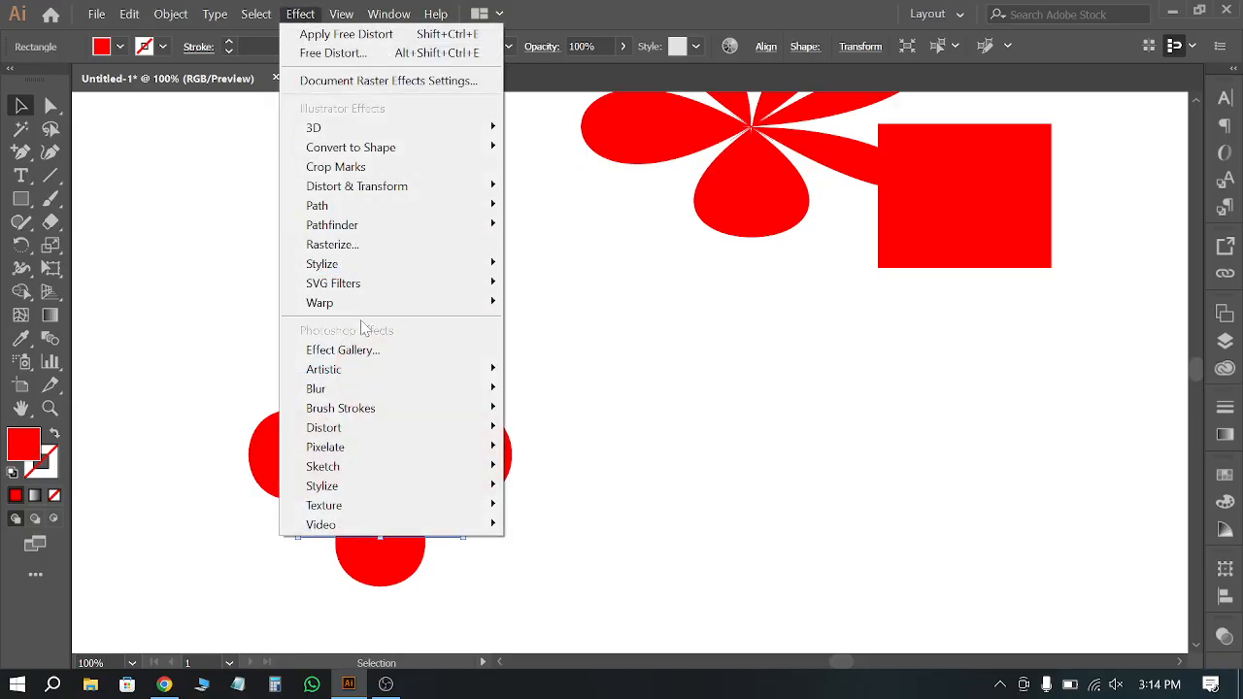
pyautogui.moveTo(375, 192)
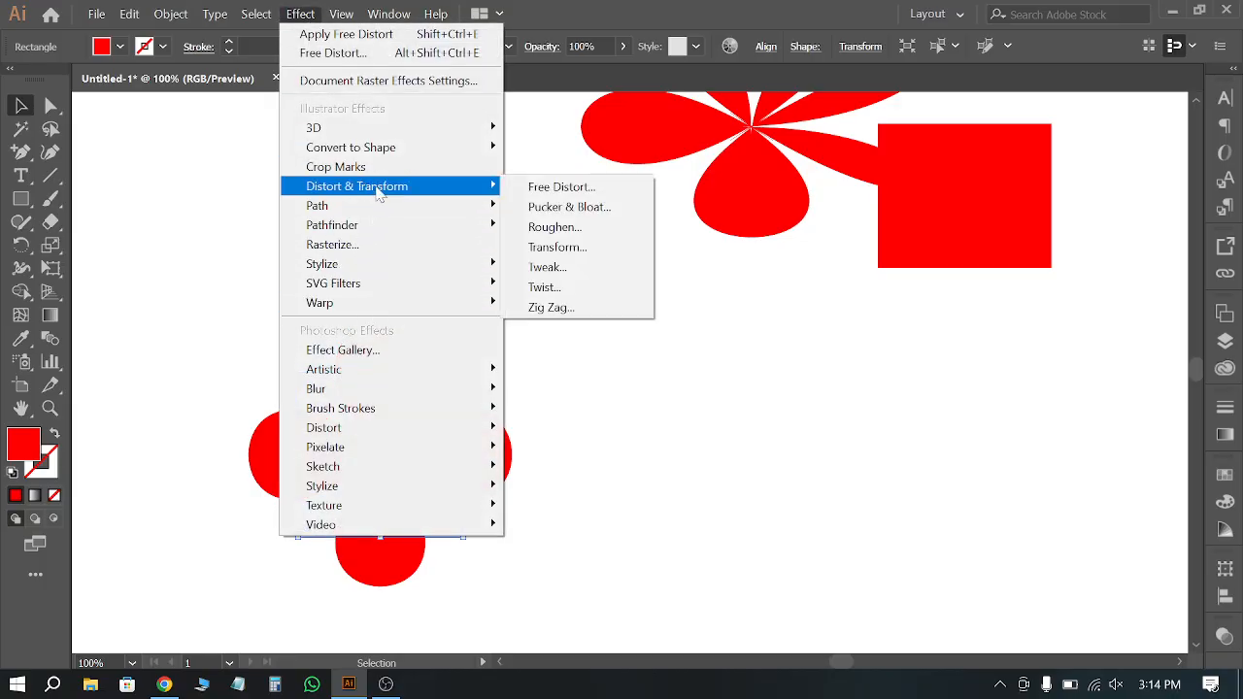
pyautogui.click(575, 249)
pyautogui.moveTo(252, 85); pyautogui.dragTo(953, 45)
pyautogui.click(821, 544)
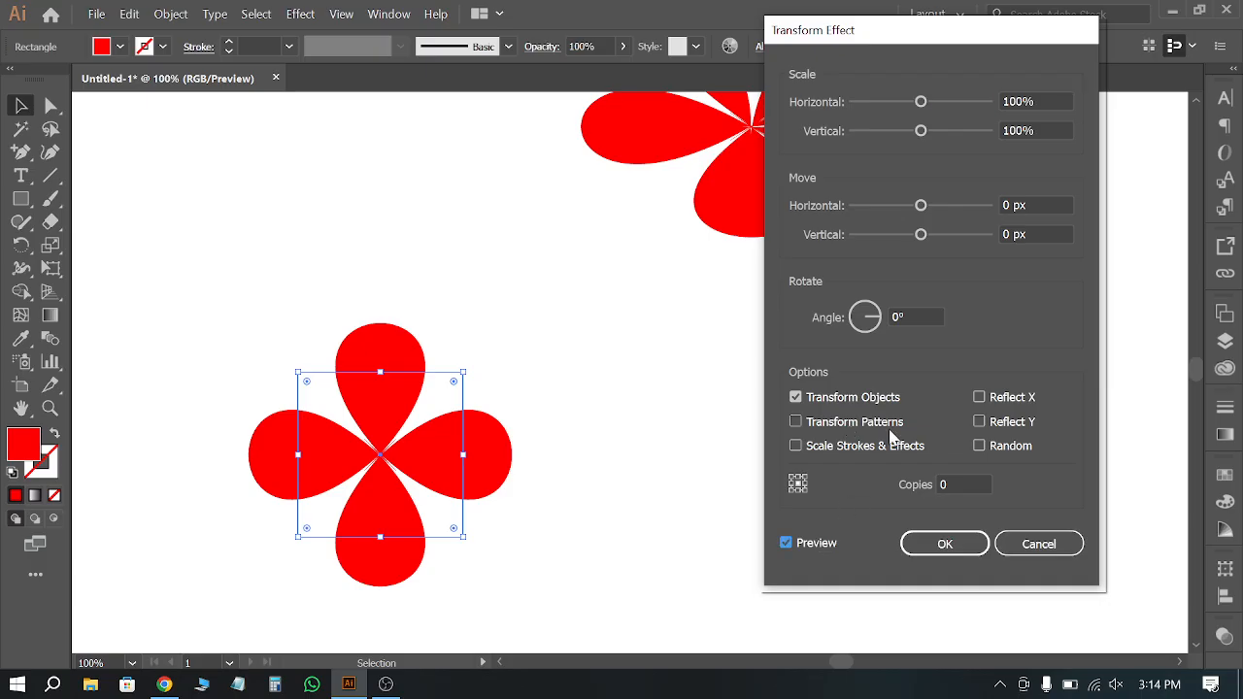
# Step: Set the horizontal scale of the four-petal flower's Transform effect to 120%
pyautogui.moveTo(919, 101); pyautogui.dragTo(930, 105)
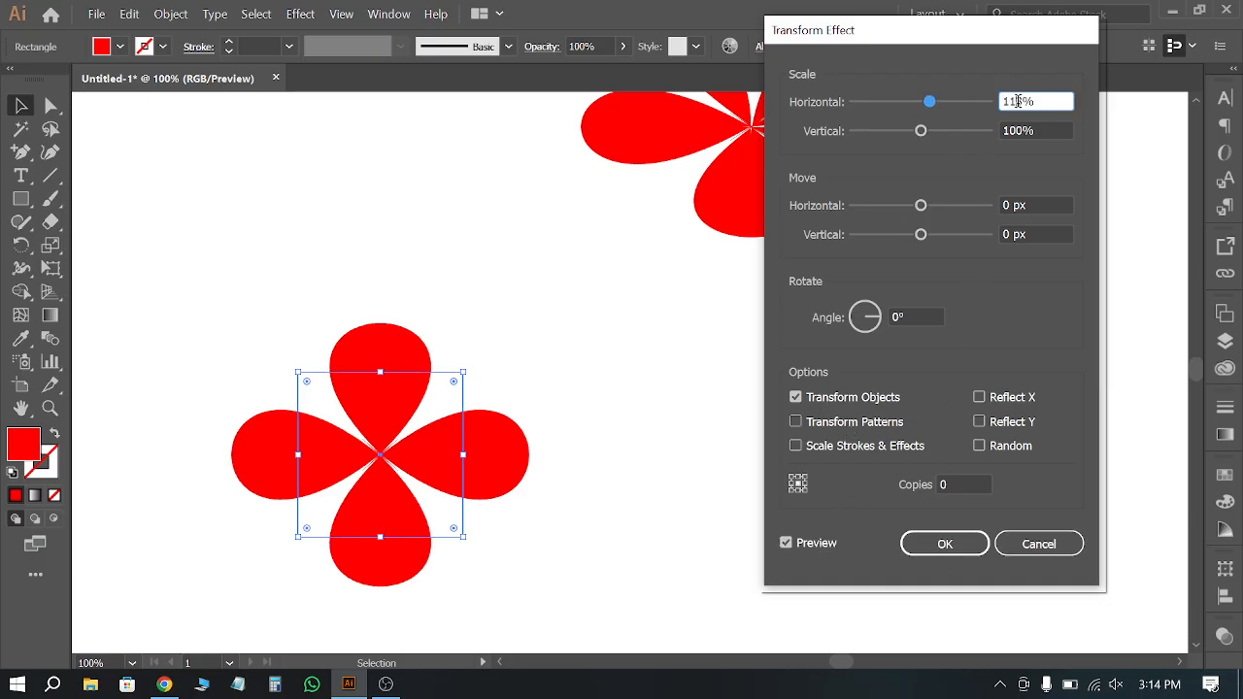
pyautogui.doubleClick(1017, 101)
pyautogui.press('Up')
pyautogui.press('Up')
pyautogui.press('Up')
pyautogui.press('Up')
pyautogui.press('Up')
pyautogui.press('Up')
pyautogui.press('Up')
pyautogui.press('Up')
pyautogui.press('Up')
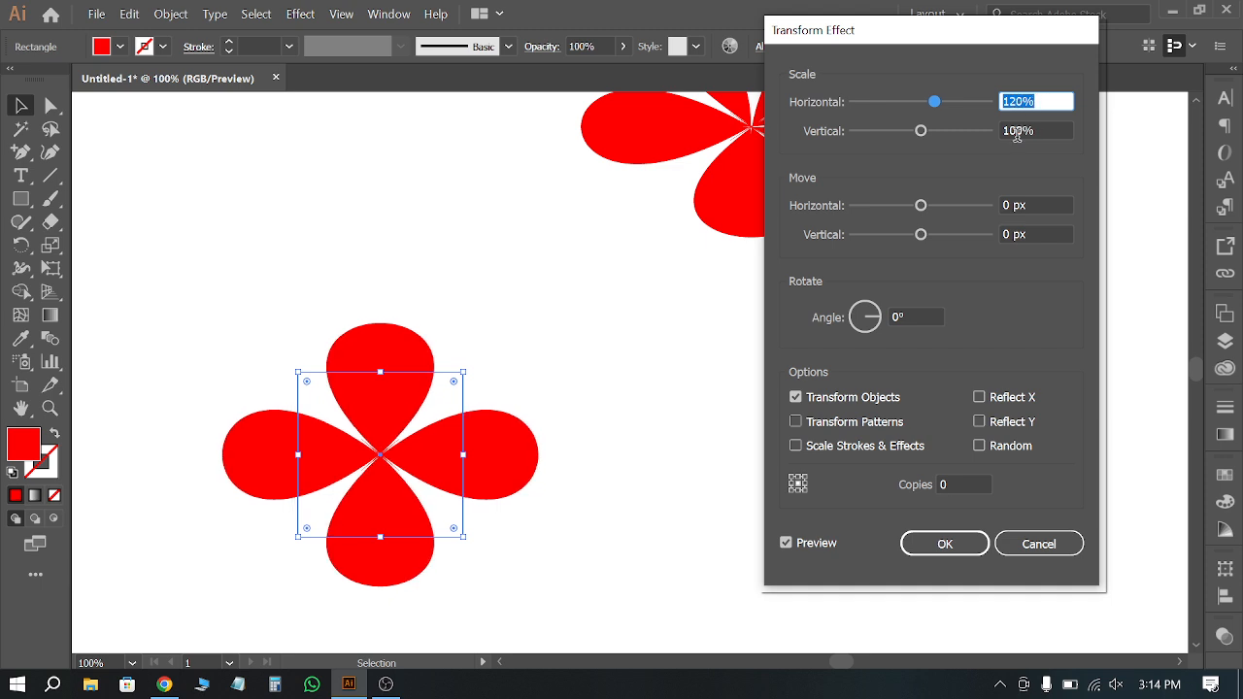
# Step: Try larger and smaller vertical scales for the four-petal flower and settle on 120%
pyautogui.click(1016, 133)
pyautogui.press('Up')
pyautogui.press('Up')
pyautogui.press('Up')
pyautogui.press('Up')
pyautogui.press('Up')
pyautogui.press('Up')
pyautogui.press('Up')
pyautogui.press('Up')
pyautogui.press('Up')
pyautogui.press('Up')
pyautogui.press('Up')
pyautogui.press('Up')
pyautogui.press('Up')
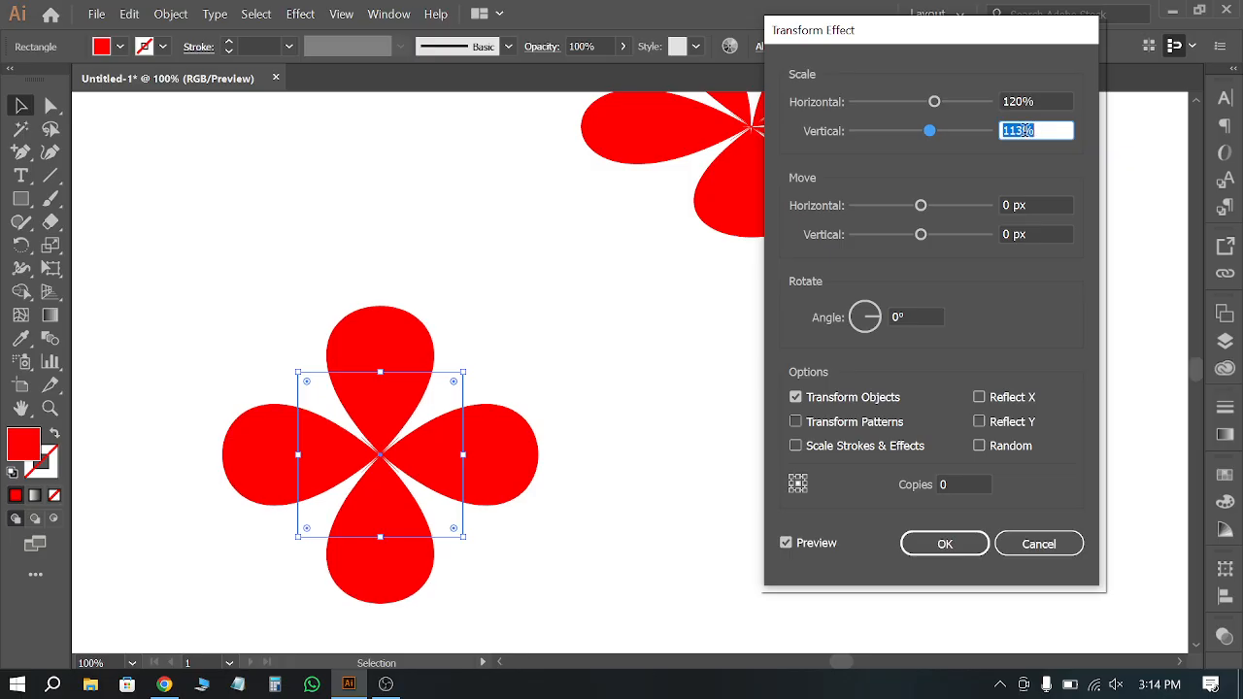
pyautogui.press('Up')
pyautogui.press('Up')
pyautogui.press('Down')
pyautogui.press('Down')
pyautogui.press('Down')
pyautogui.press('Down')
pyautogui.press('Down')
pyautogui.press('Down')
pyautogui.press('Down')
pyautogui.press('Down')
pyautogui.press('Down')
pyautogui.press('Down')
pyautogui.press('Down')
pyautogui.press('Down')
pyautogui.press('Down')
pyautogui.press('Down')
pyautogui.press('Down')
pyautogui.press('Down')
pyautogui.press('Down')
pyautogui.press('Down')
pyautogui.press('Down')
pyautogui.press('Down')
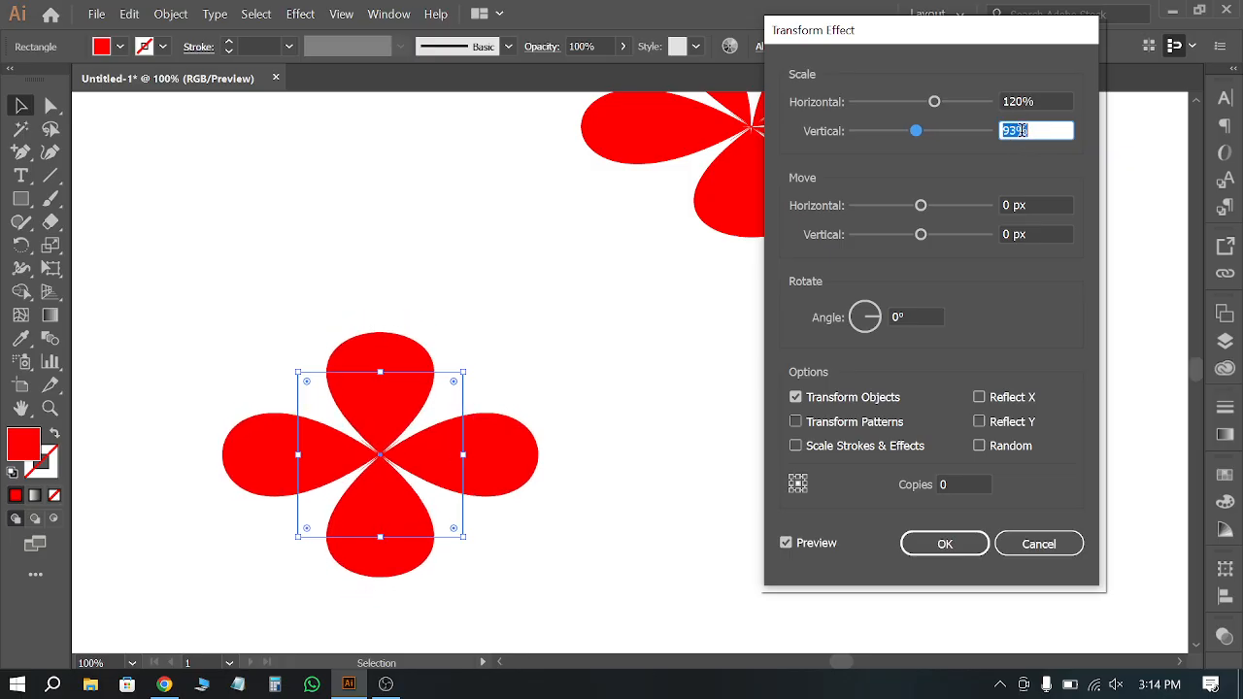
pyautogui.press('Up')
pyautogui.press('Up')
pyautogui.press('Up')
pyautogui.press('Up')
pyautogui.press('Up')
pyautogui.press('Up')
pyautogui.press('Up')
pyautogui.press('Up')
pyautogui.press('Up')
pyautogui.press('Up')
pyautogui.press('Up')
pyautogui.press('Up')
pyautogui.press('Up')
pyautogui.press('Up')
pyautogui.press('Up')
pyautogui.press('Up')
pyautogui.press('Up')
pyautogui.press('Up')
pyautogui.press('Up')
pyautogui.press('Up')
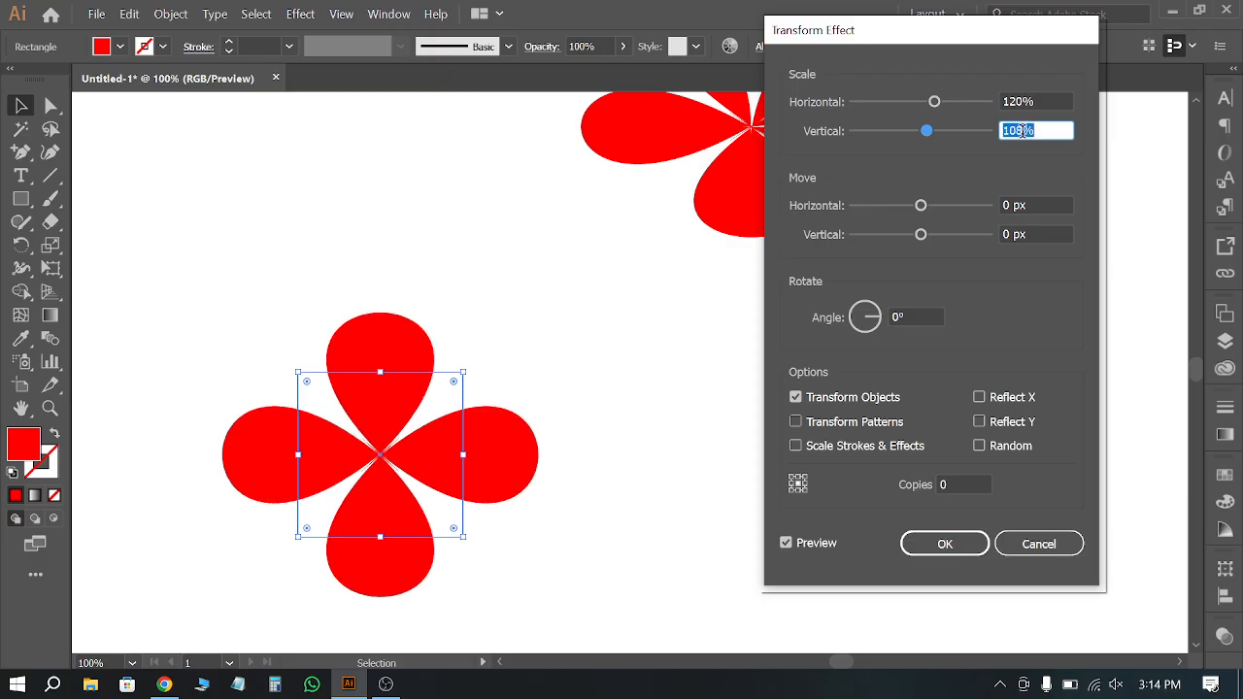
pyautogui.press('Up')
pyautogui.press('Up')
pyautogui.press('Up')
pyautogui.press('Up')
pyautogui.press('Up')
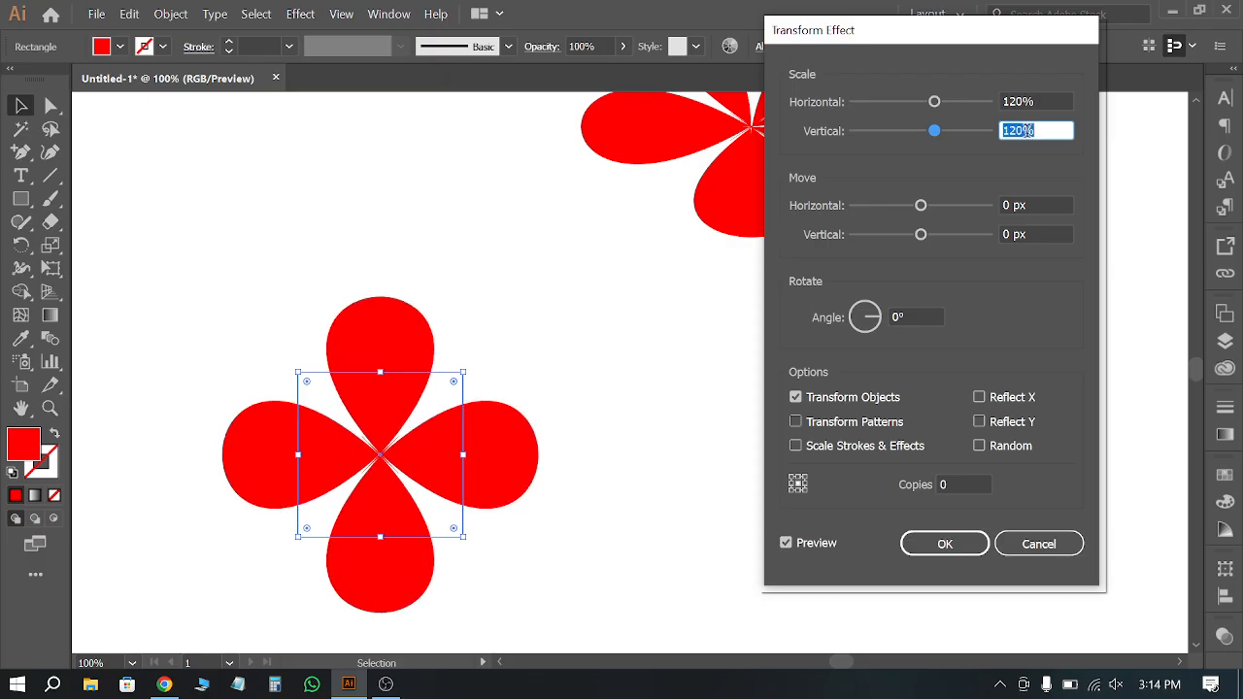
# Step: Set the rotation angle of the four-petal flower's Transform effect to 10°
pyautogui.click(897, 316)
pyautogui.press('Up')
pyautogui.press('Up')
pyautogui.press('Up')
pyautogui.press('Up')
pyautogui.press('Up')
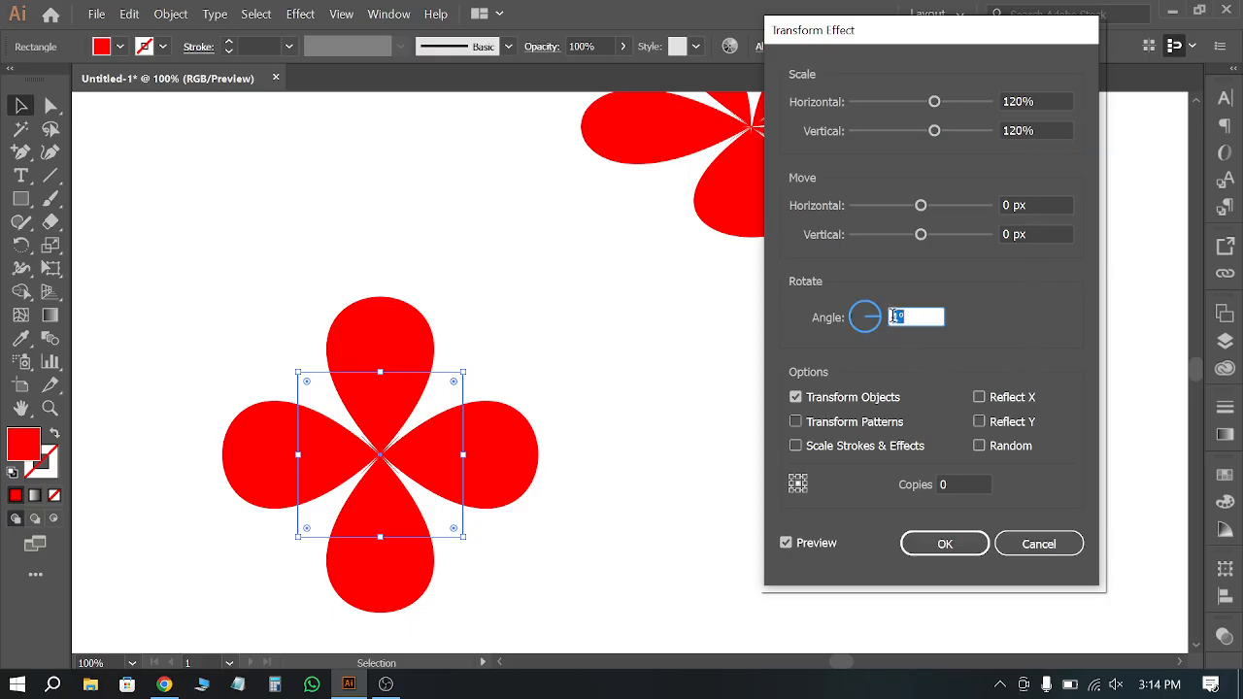
pyautogui.press('Up')
pyautogui.press('Up')
pyautogui.press('Up')
pyautogui.press('Up')
pyautogui.press('Up')
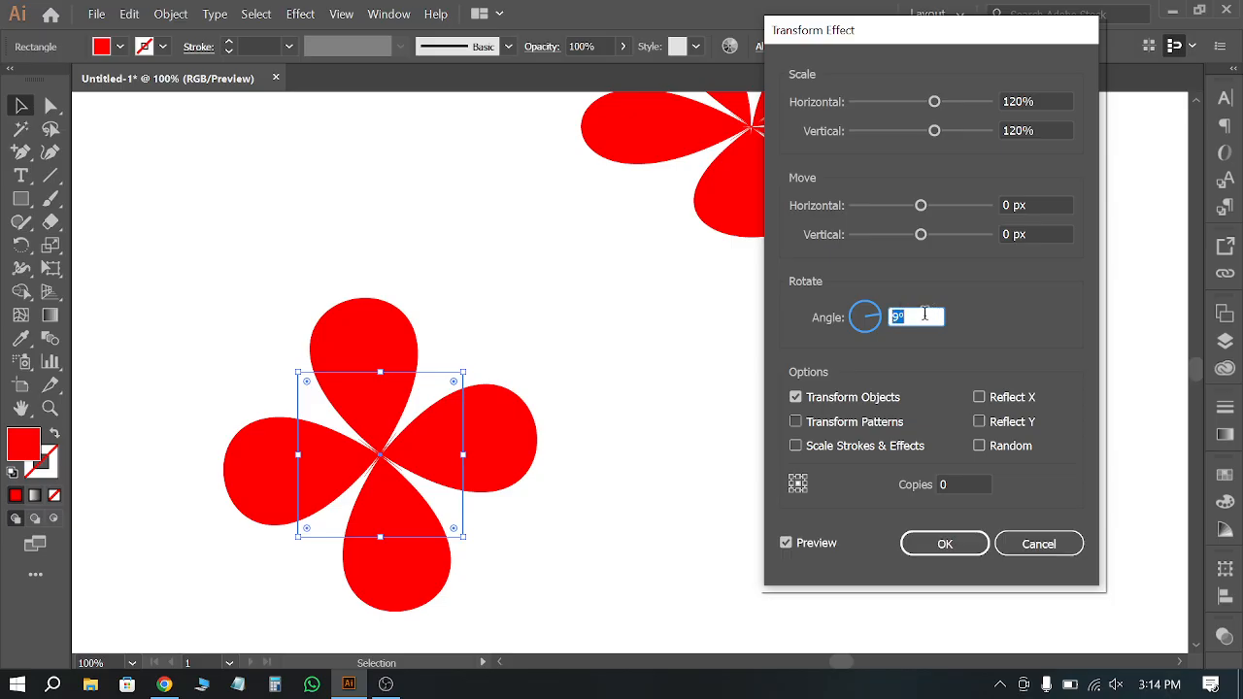
# Step: Raise the number of flower copies past 8, apply the Transform effect, and deselect the flower
pyautogui.click(948, 485)
pyautogui.press('Up')
pyautogui.press('Up')
pyautogui.press('Up')
pyautogui.press('Up')
pyautogui.press('Up')
pyautogui.press('Up')
pyautogui.press('Up')
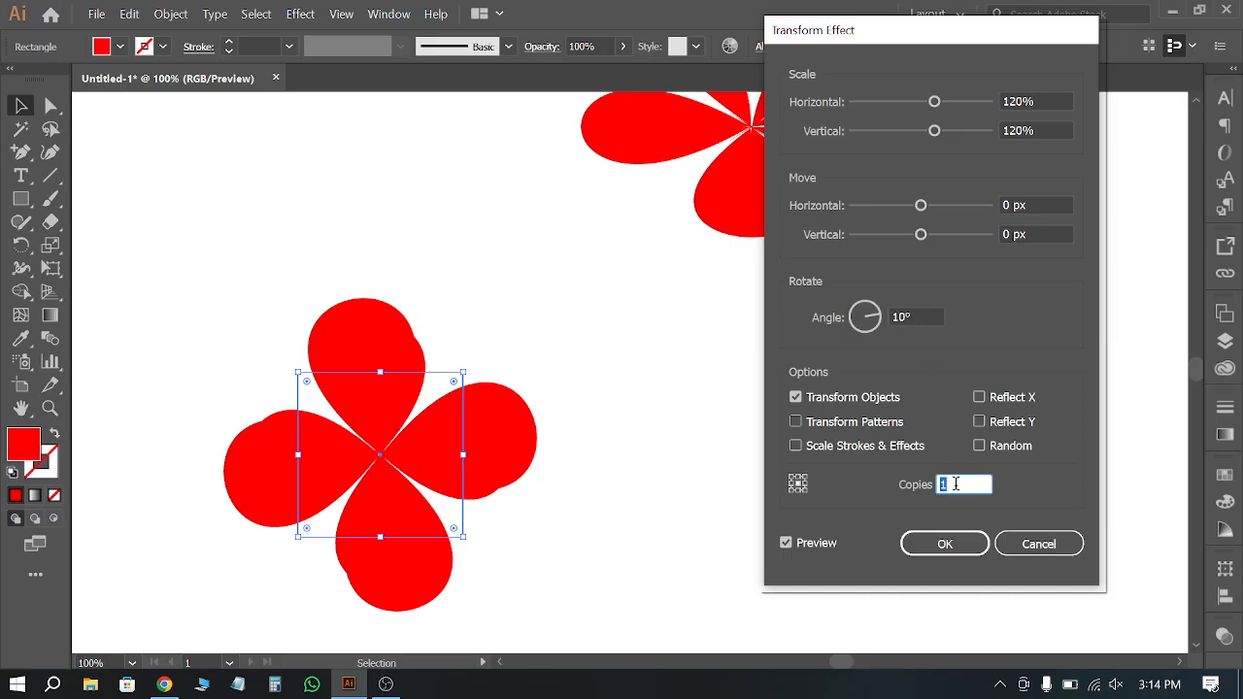
pyautogui.press('Up')
pyautogui.press('Up')
pyautogui.press('Up')
pyautogui.press('Up')
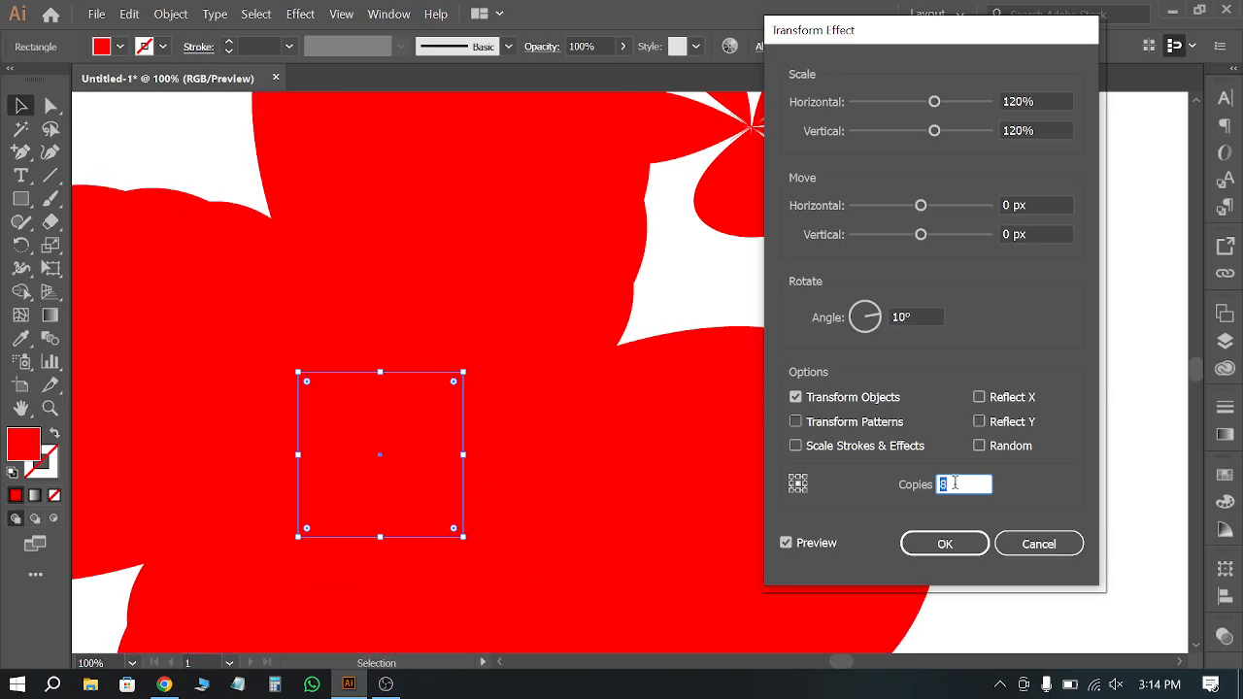
pyautogui.click(945, 544)
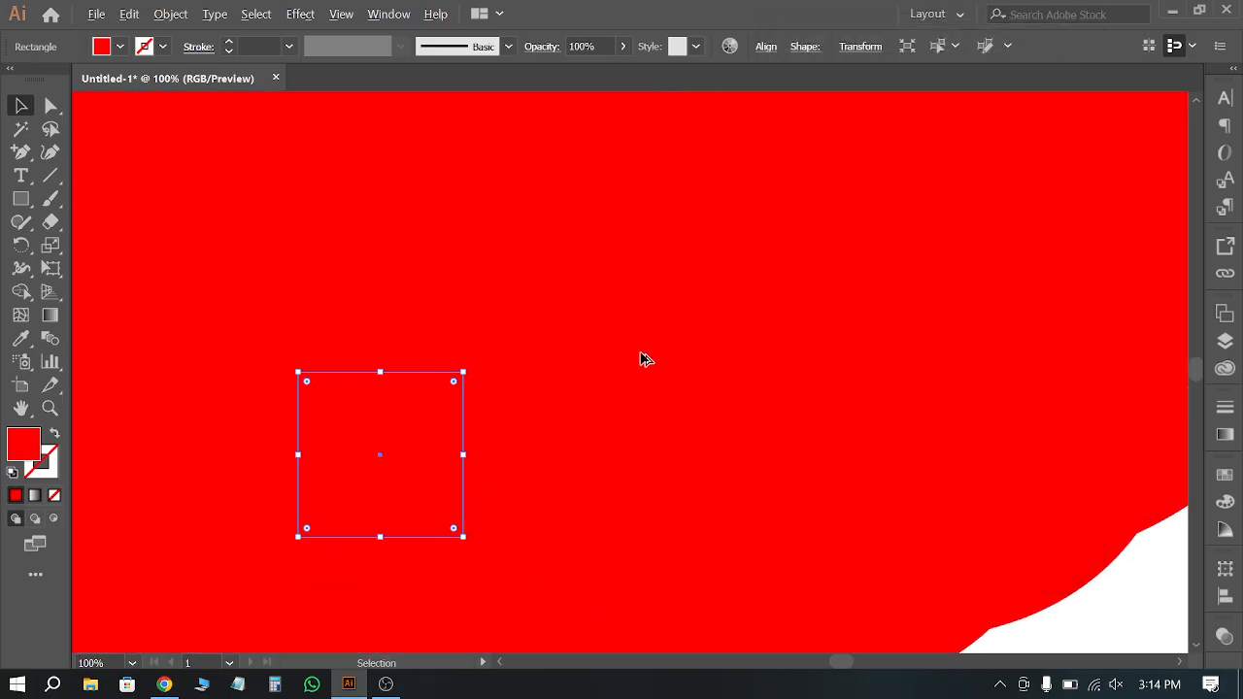
pyautogui.scroll(-3, 644, 358)
pyautogui.click(131, 267)
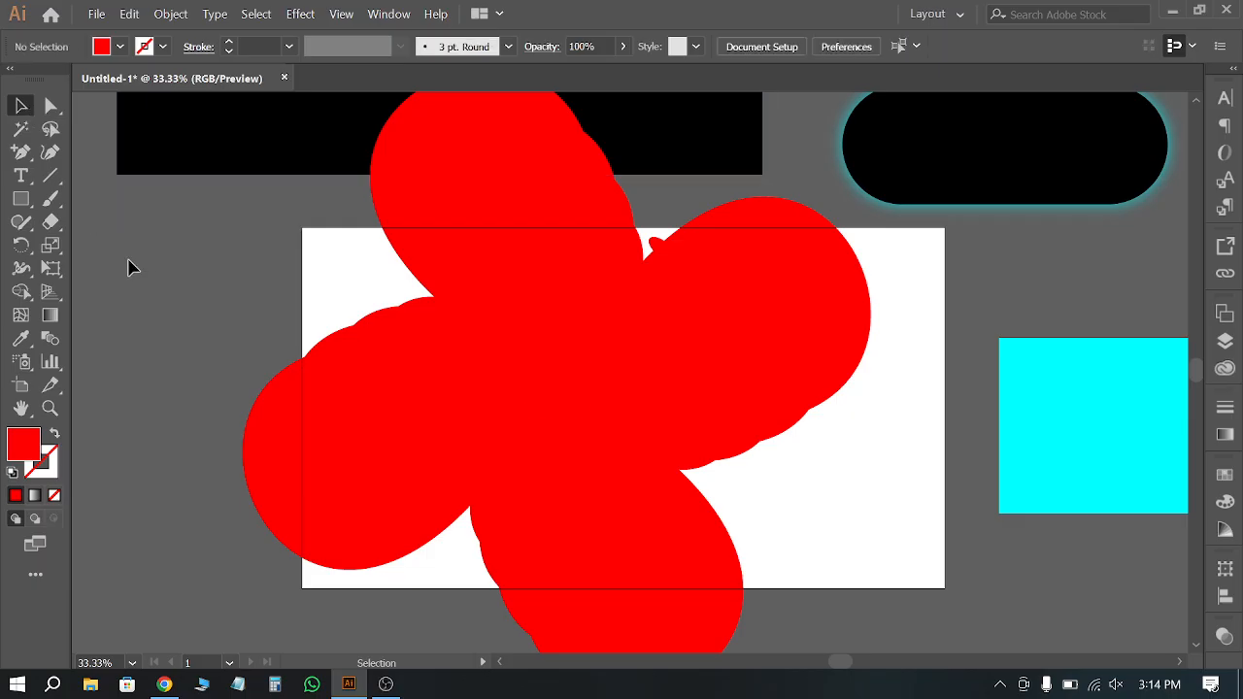
# Step: Move the red four-petal flower below the artboard, clear of the other shapes
pyautogui.scroll(-1, 527, 313)
pyautogui.moveTo(527, 314); pyautogui.dragTo(358, 451)
pyautogui.scroll(-2, 497, 332)
pyautogui.moveTo(448, 408); pyautogui.dragTo(589, 549)
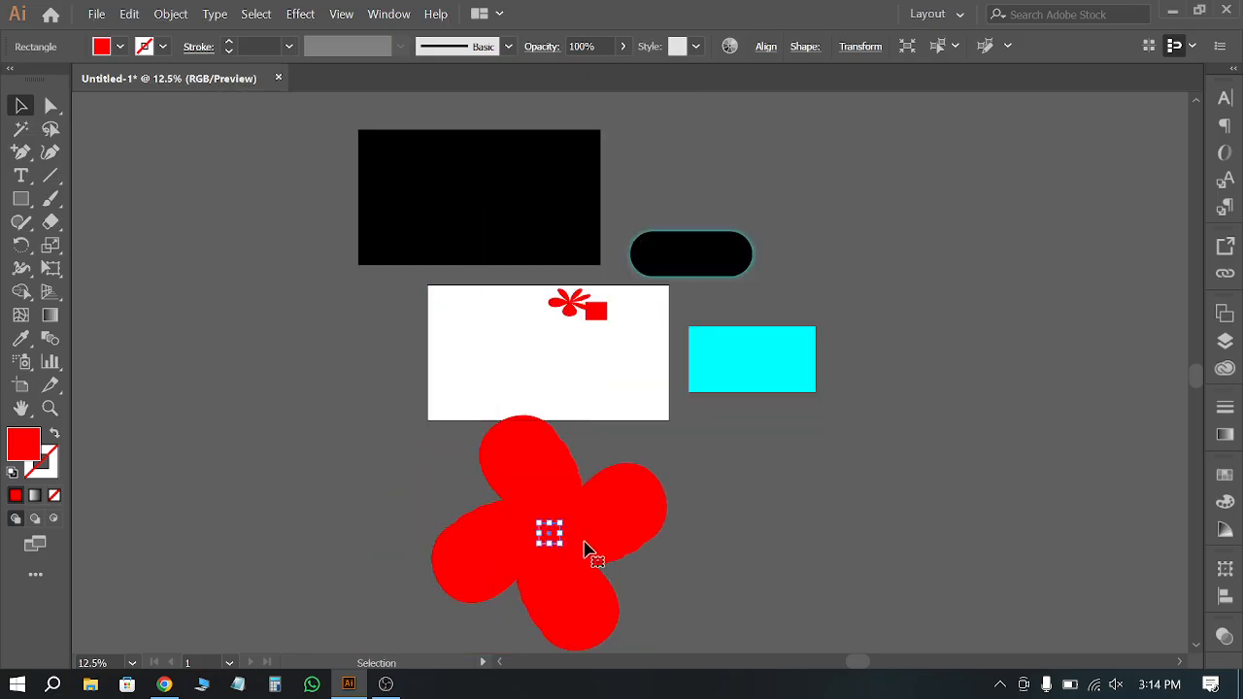
# Step: Change the fill of the cyan rectangle beside the artboard to magenta and deselect it
pyautogui.scroll(2, 957, 275)
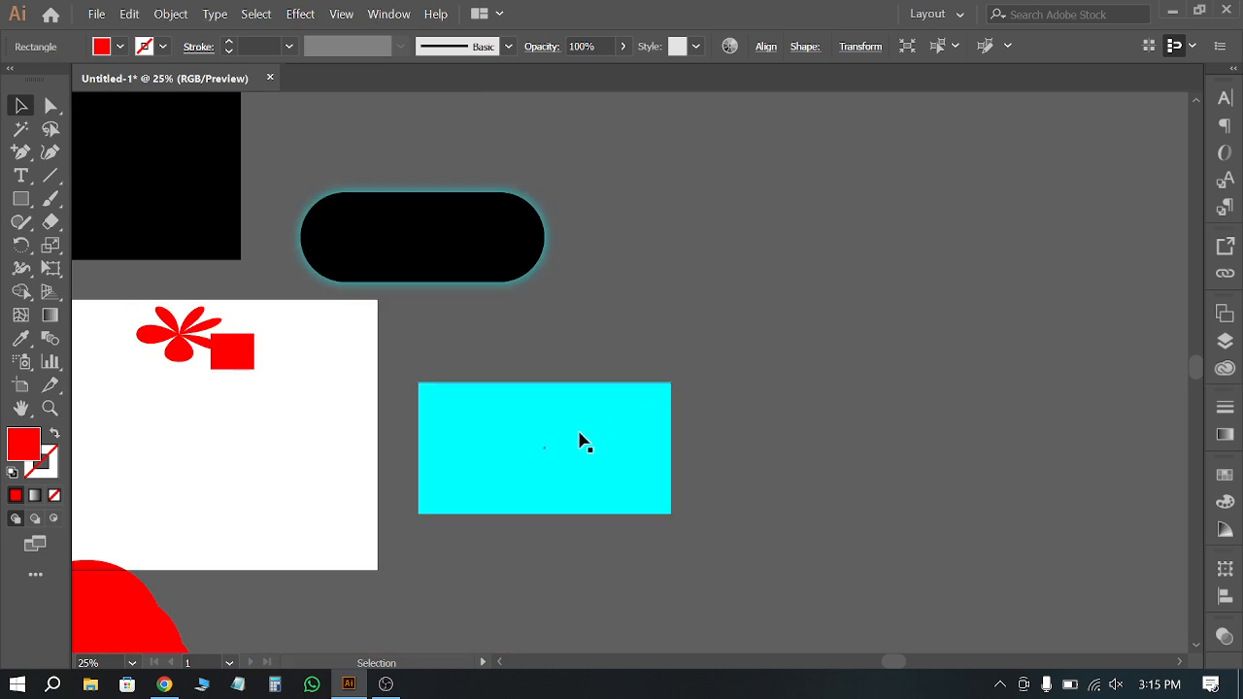
pyautogui.click(558, 452)
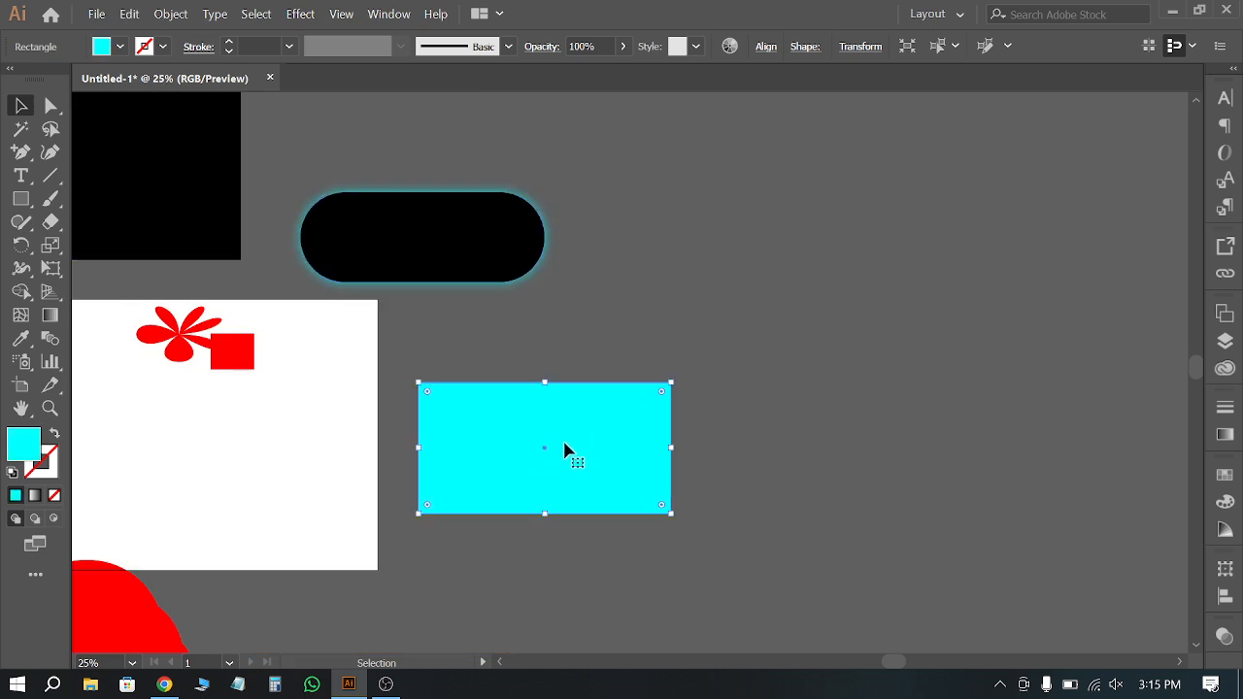
pyautogui.click(119, 46)
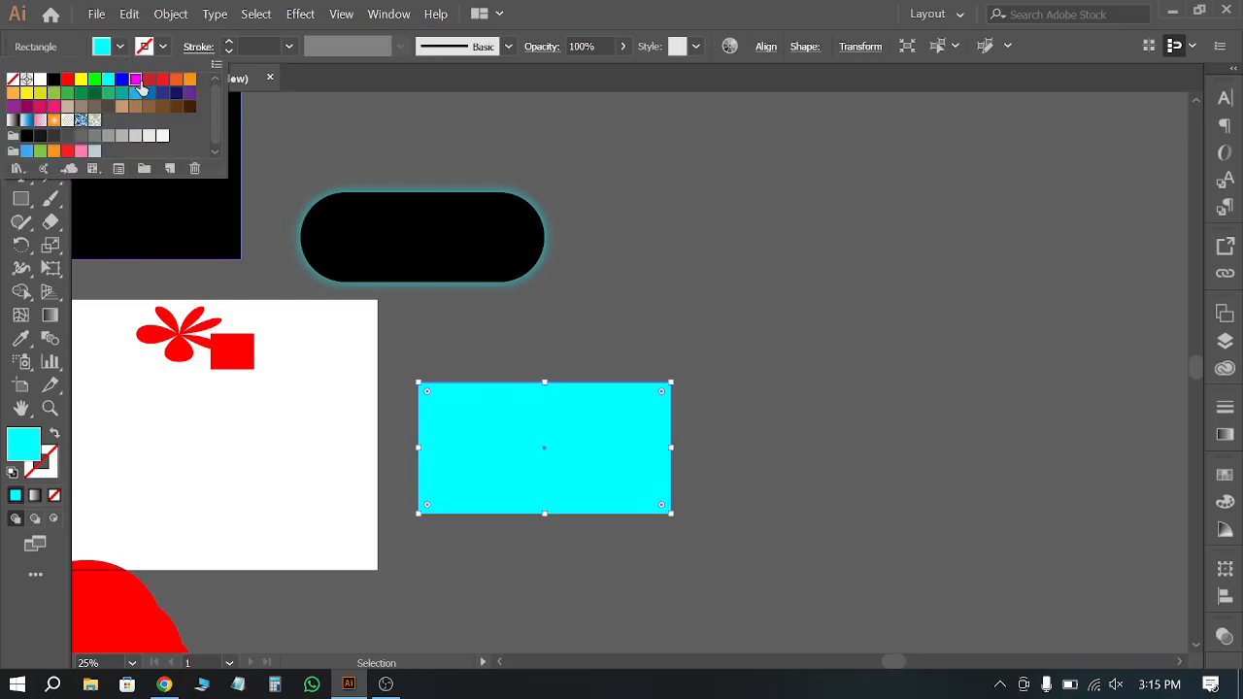
pyautogui.click(135, 78)
pyautogui.click(631, 267)
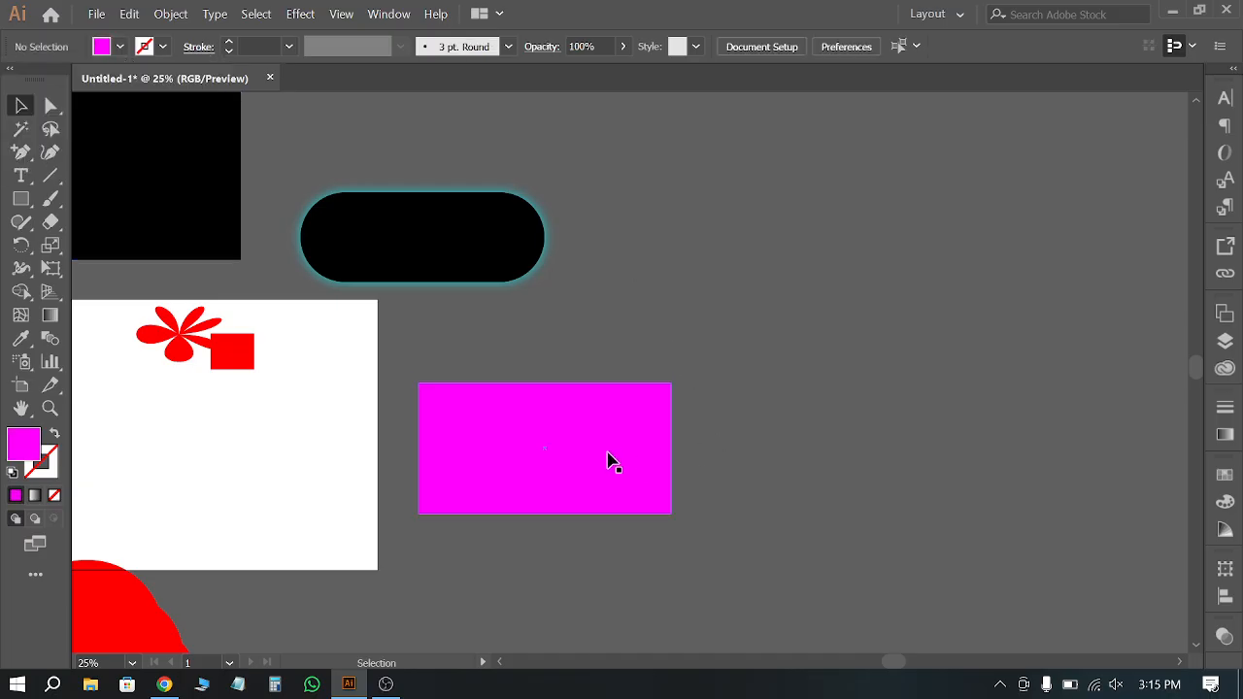
# Step: Place overlapping copies of the magenta rectangle offset around one another so they form a stepped outline, then deselect
pyautogui.scroll(2, 608, 456)
pyautogui.moveTo(575, 471); pyautogui.dragTo(777, 446)
pyautogui.moveTo(746, 462); pyautogui.dragTo(652, 448)
pyautogui.click(998, 390)
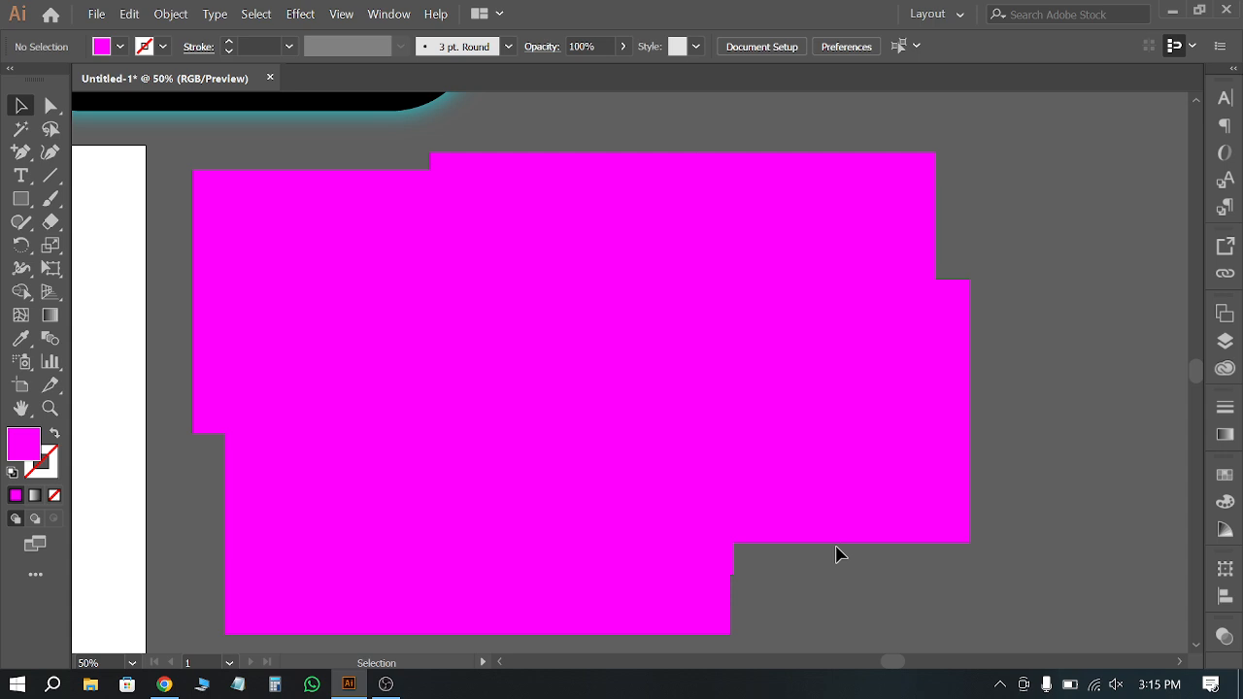
# Step: Fill the source square of the red four-petal flower with the orange radial gradient swatch and deselect it
pyautogui.keyDown('alt'); pyautogui.scroll(-4, 871, 444); pyautogui.keyUp('alt')
pyautogui.scroll(-2, 916, 402)
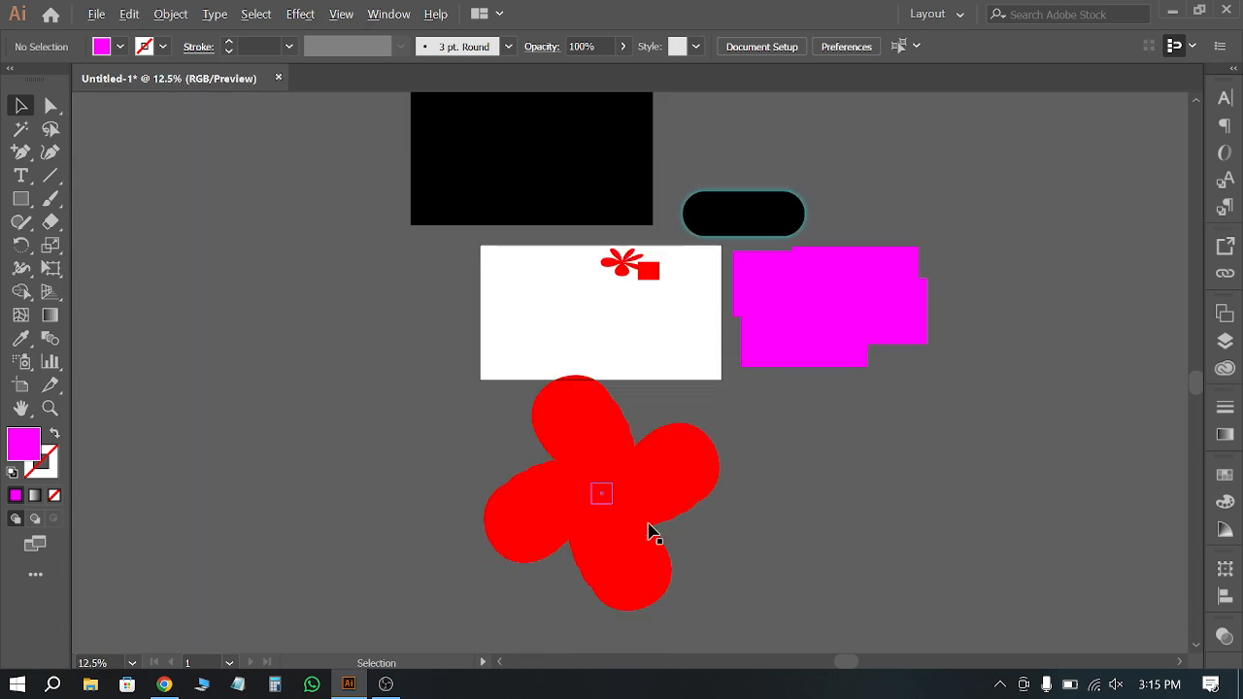
pyautogui.keyDown('alt'); pyautogui.scroll(2, 652, 527); pyautogui.keyUp('alt')
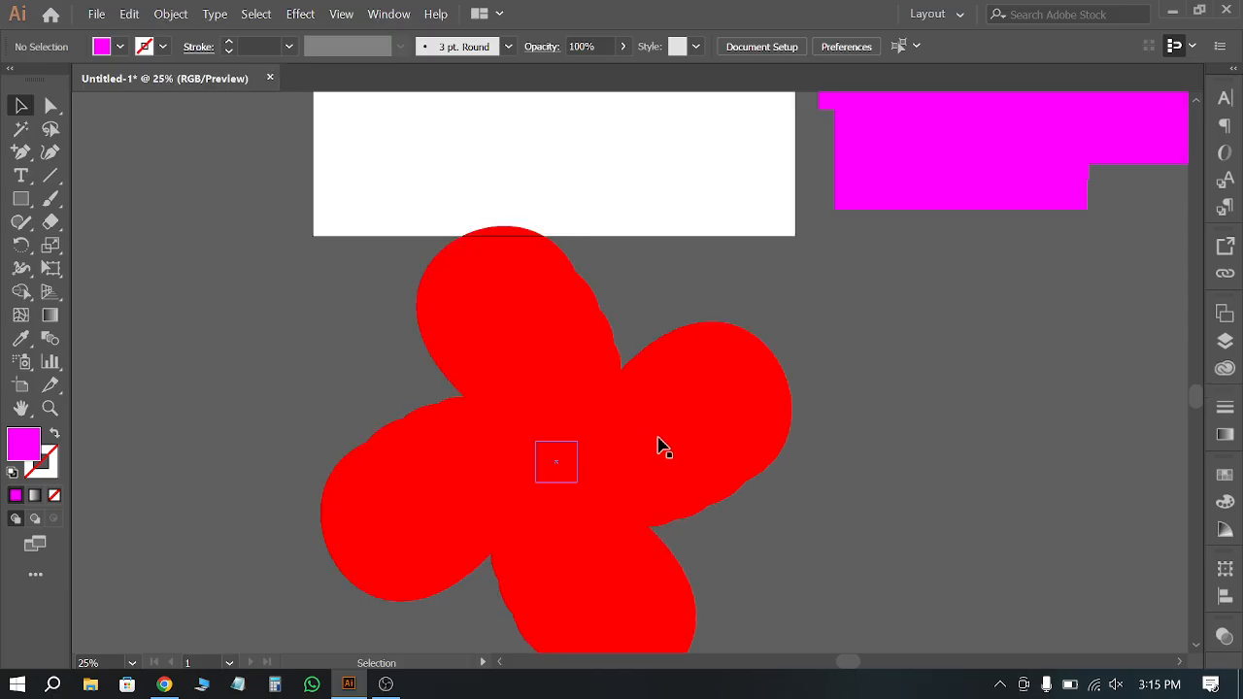
pyautogui.doubleClick(556, 461)
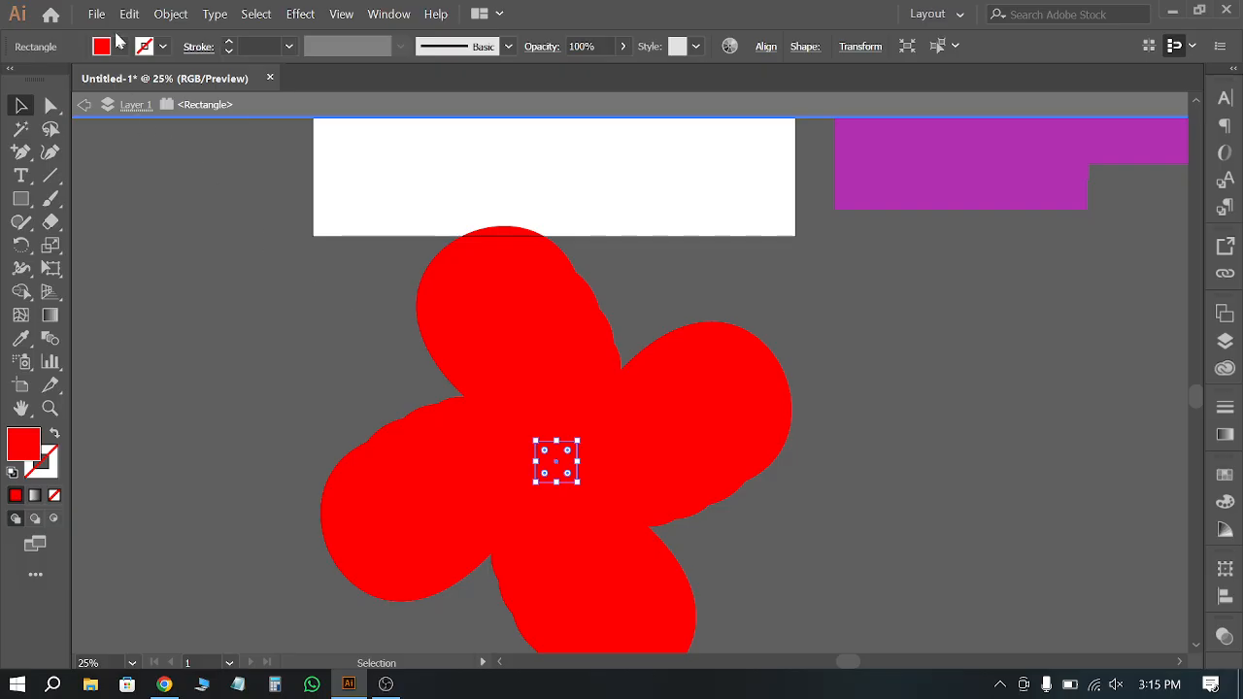
pyautogui.click(119, 46)
pyautogui.click(53, 119)
pyautogui.press('Escape')
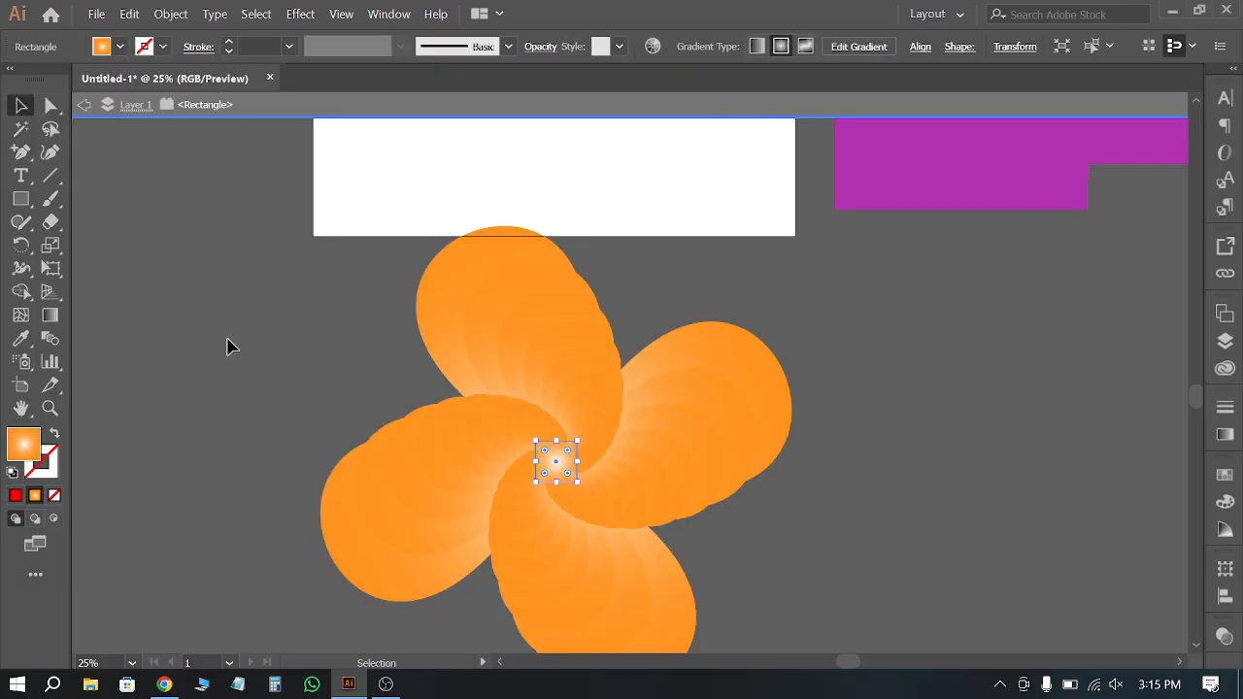
pyautogui.press('Escape')
pyautogui.click(227, 343)
# Step: Examine the overlapping gradient copies in the flower's petals and centre up close
pyautogui.keyDown('alt'); pyautogui.scroll(2, 582, 525); pyautogui.keyUp('alt')
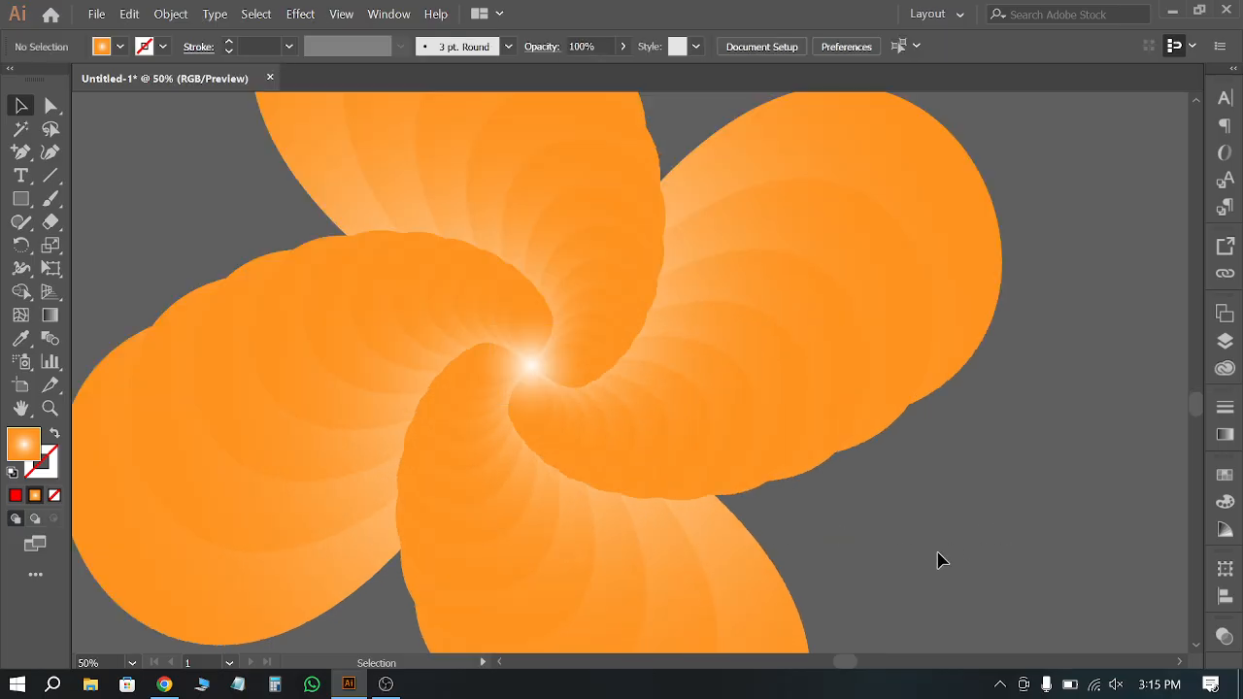
pyautogui.keyDown('alt'); pyautogui.scroll(3, 593, 563); pyautogui.keyUp('alt')
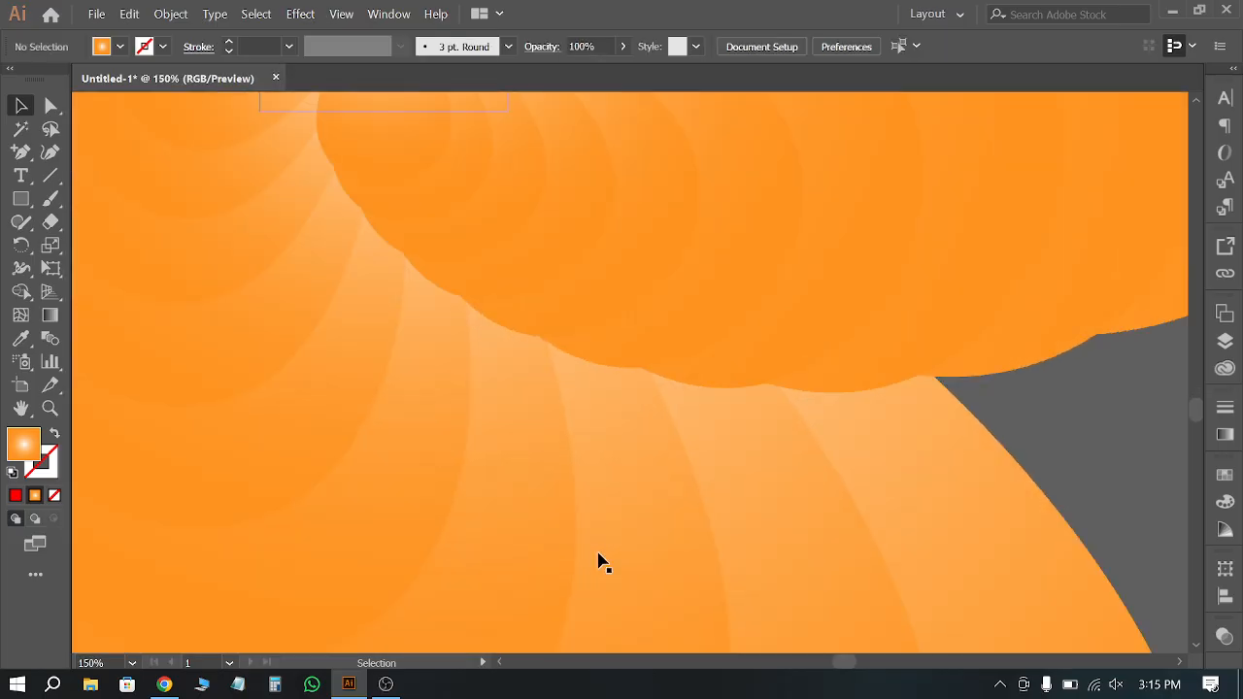
pyautogui.scroll(1, 1026, 550)
pyautogui.scroll(-1, 1124, 518)
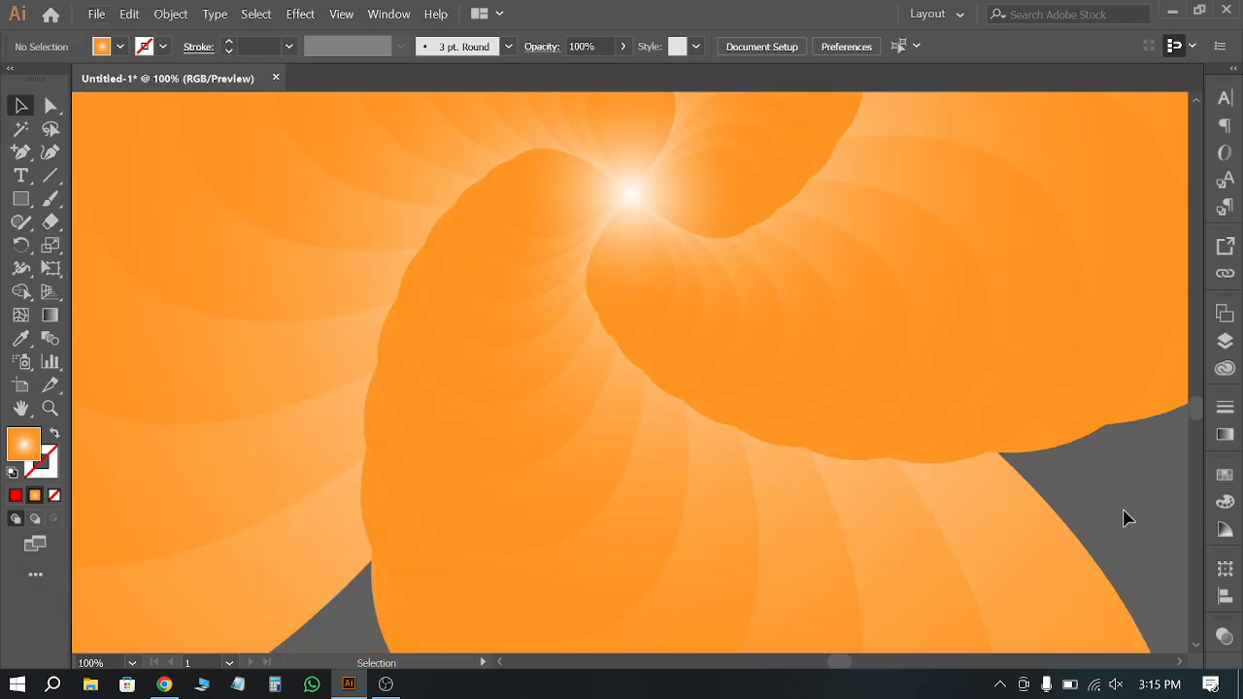
pyautogui.scroll(-1, 801, 455)
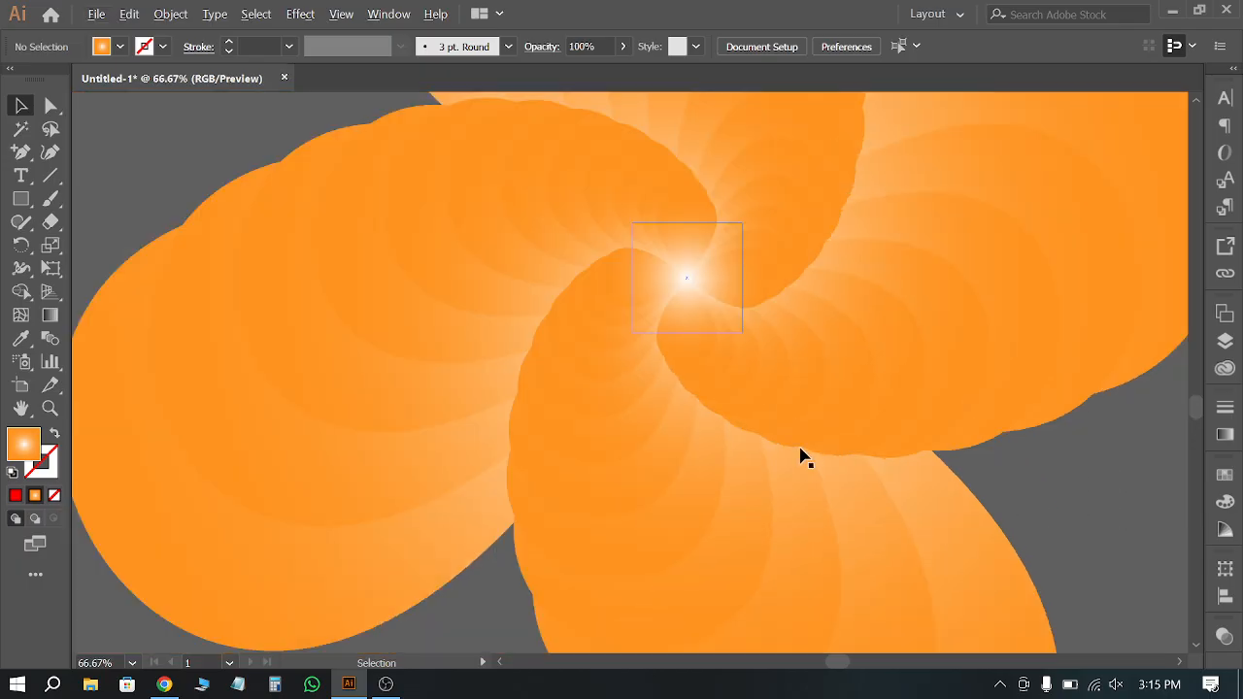
pyautogui.scroll(-1, 730, 475)
pyautogui.scroll(-1, 864, 503)
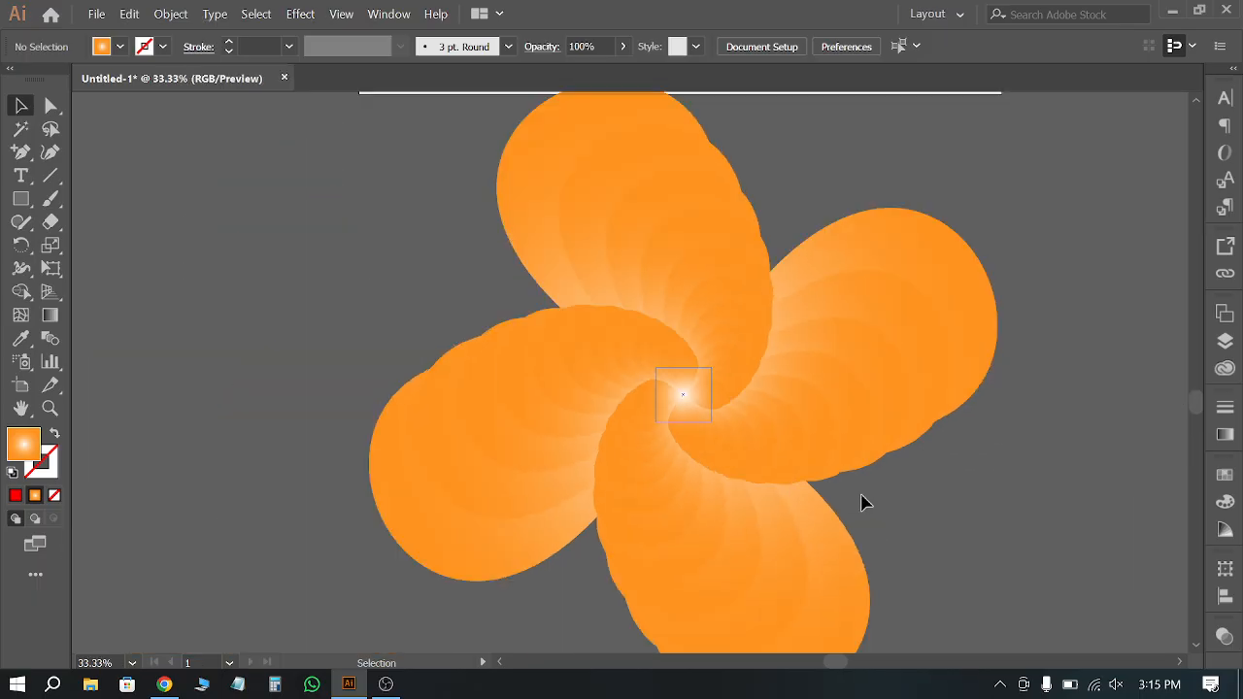
# Step: Move the orange gradient flower away from the artboard to the empty canvas on its left side and deselect it
pyautogui.scroll(-3, 659, 486)
pyautogui.scroll(1, 602, 467)
pyautogui.moveTo(604, 457); pyautogui.dragTo(264, 250)
pyautogui.click(577, 302)
# Step: Draw a large six-sided polygon in the empty area of the artboard using the Polygon tool
pyautogui.scroll(1, 577, 302)
pyautogui.scroll(2, 535, 357)
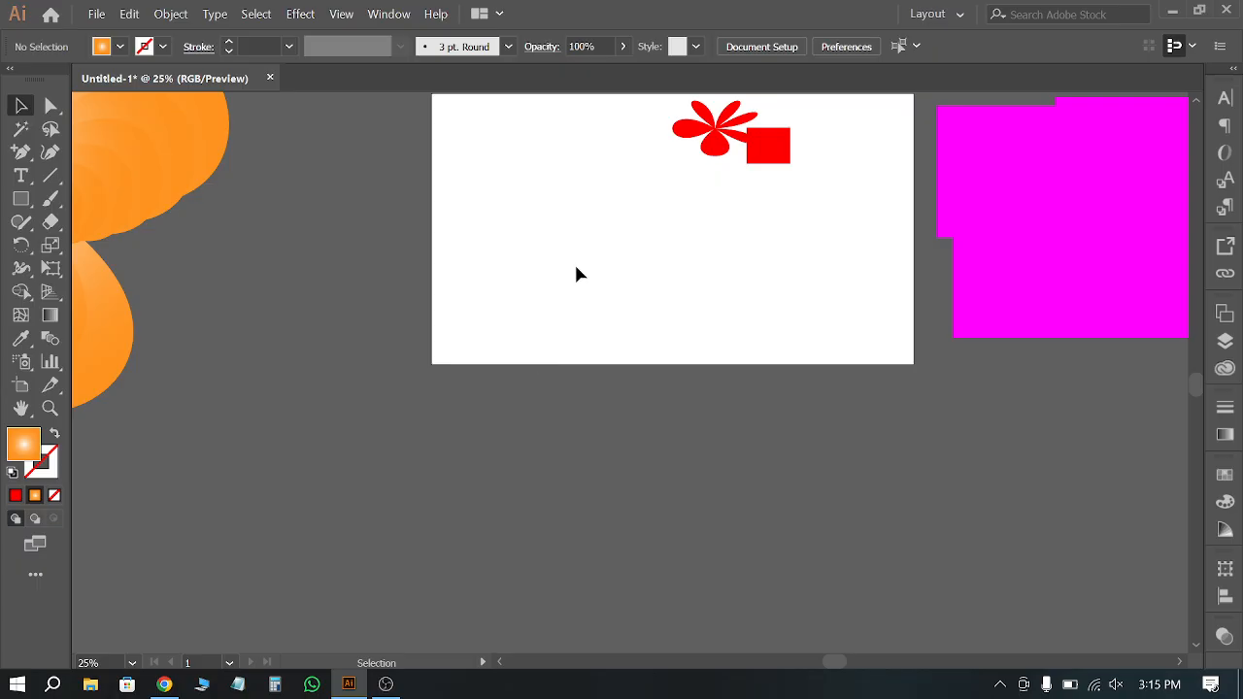
pyautogui.scroll(2, 577, 282)
pyautogui.scroll(1, 585, 207)
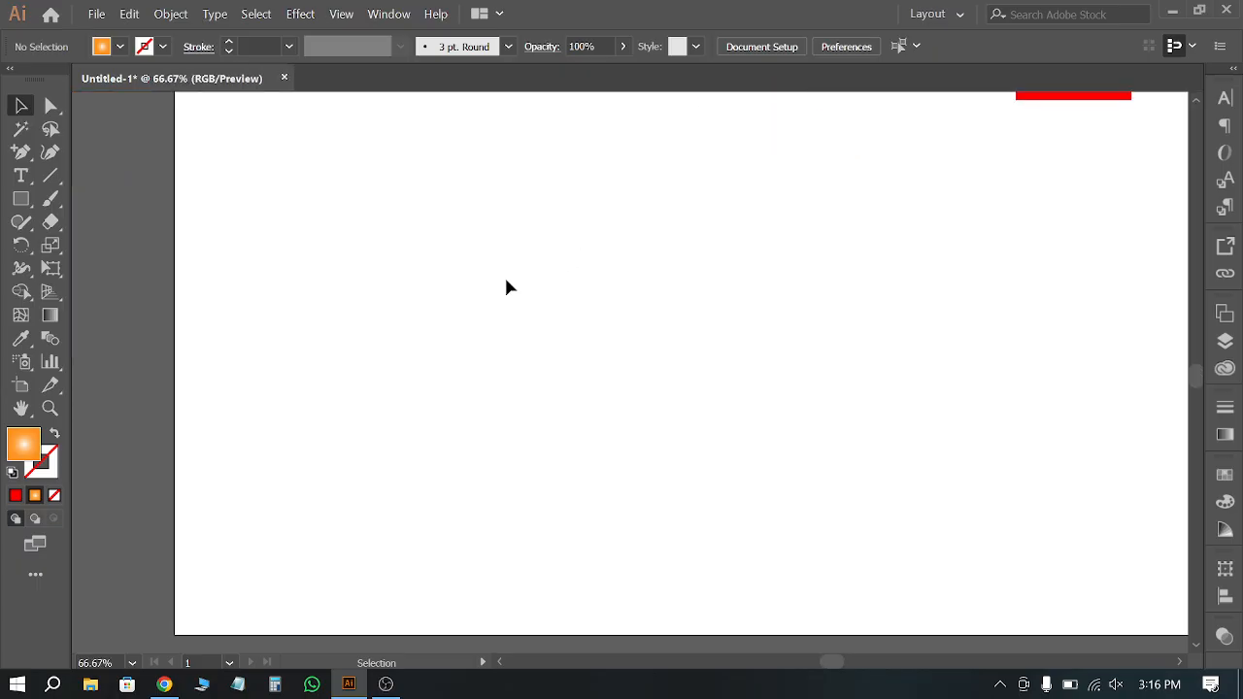
pyautogui.moveTo(32, 206); pyautogui.dragTo(105, 269)
pyautogui.moveTo(626, 354); pyautogui.dragTo(749, 508)
pyautogui.press('Up')
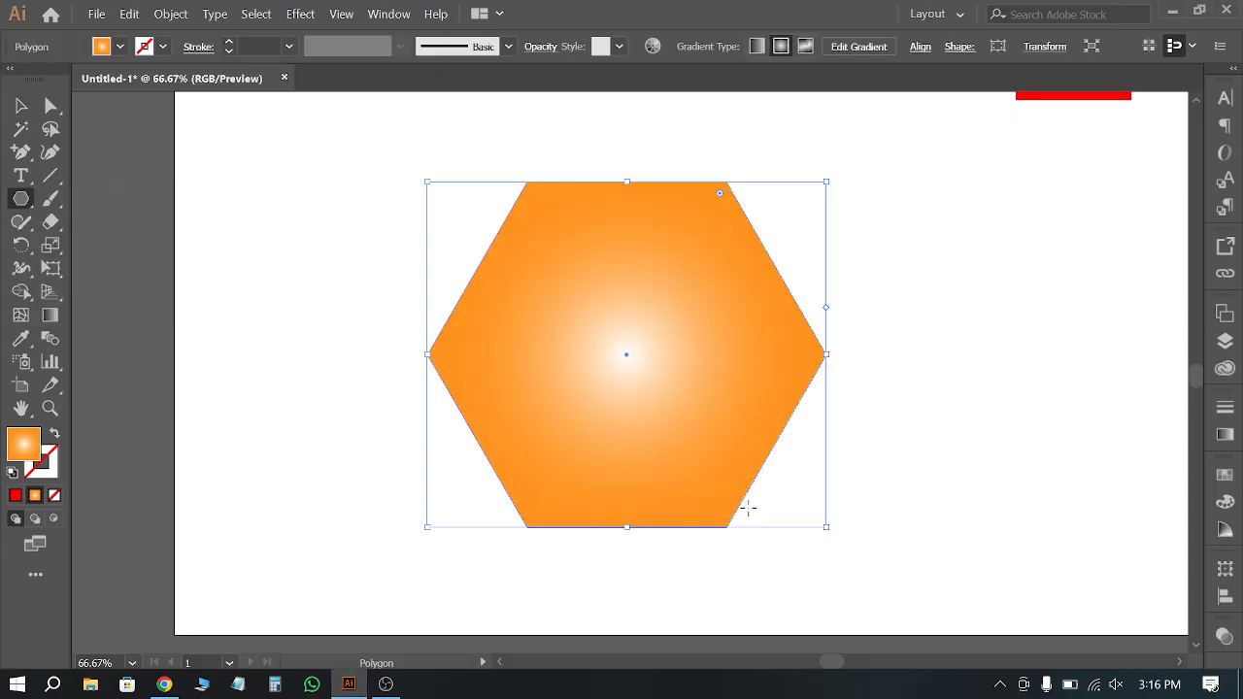
pyautogui.press('v')
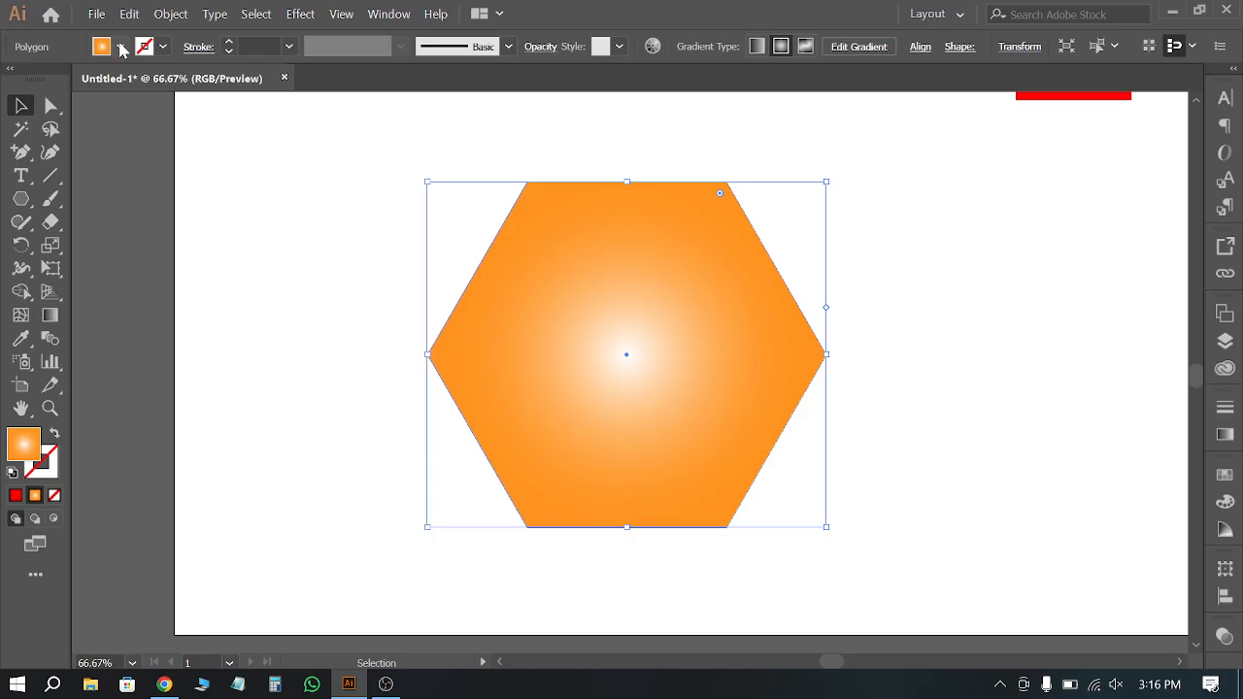
# Step: Try yellow and dark blue for the white stop of the hexagon's radial gradient and settle on red
pyautogui.click(1226, 435)
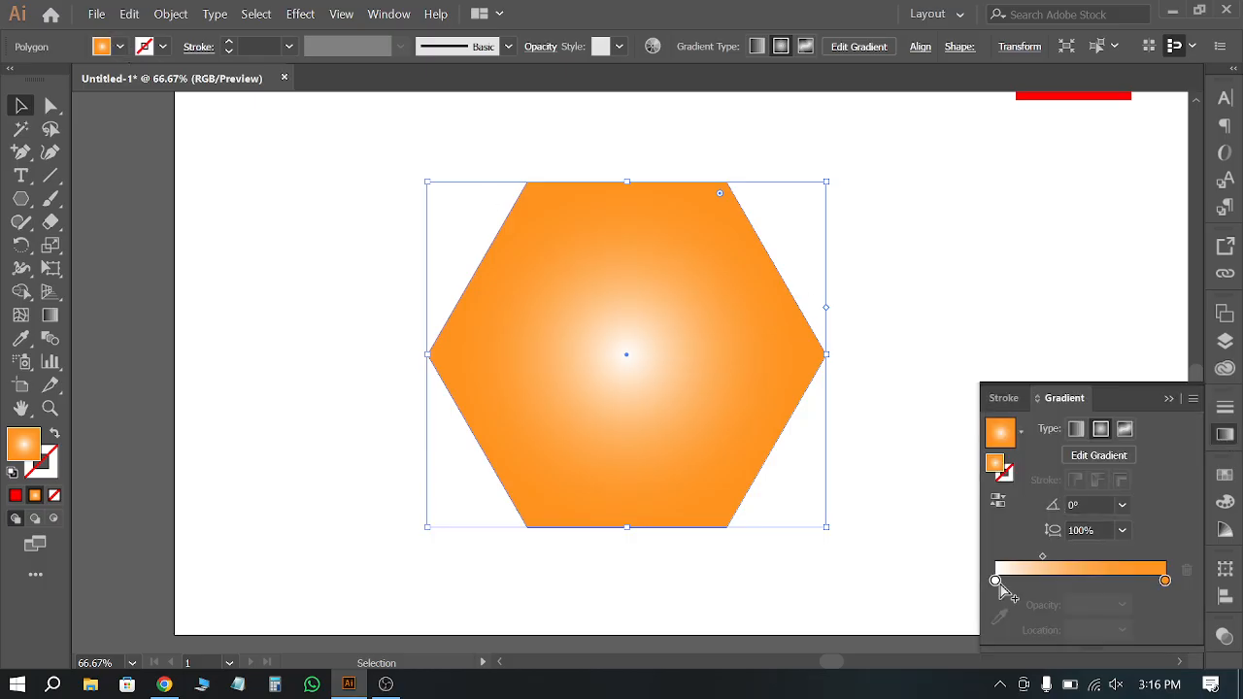
pyautogui.click(995, 581)
pyautogui.doubleClick(995, 581)
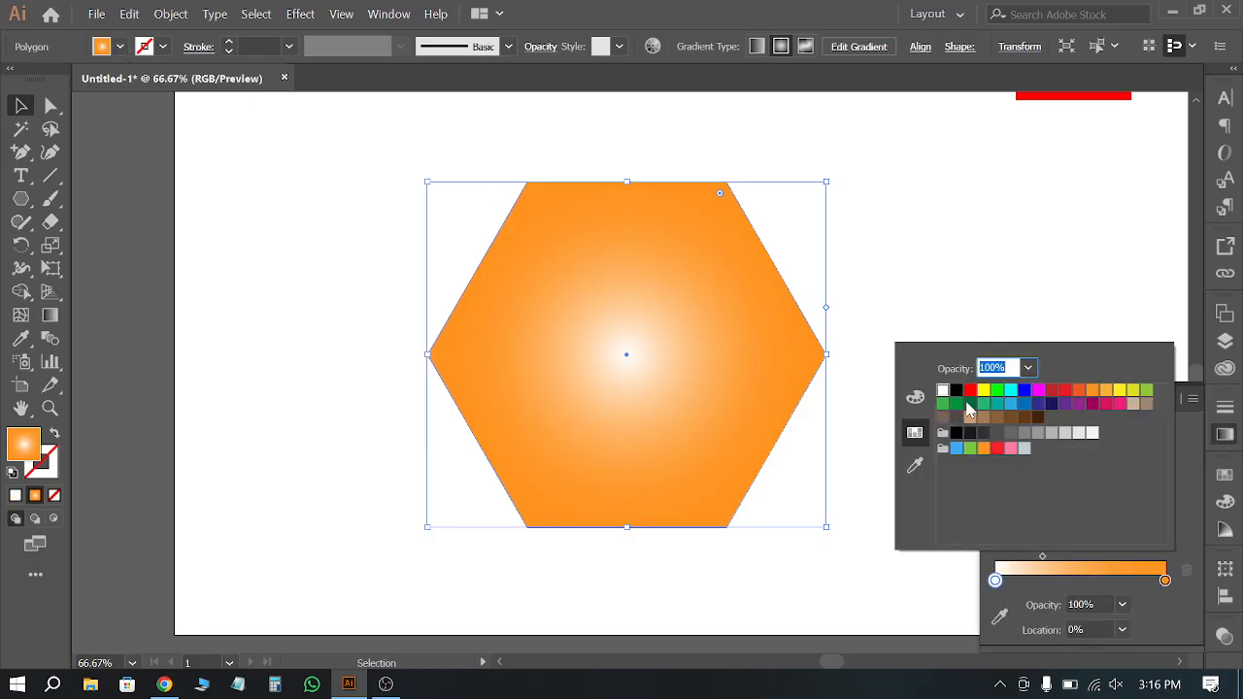
pyautogui.click(970, 391)
pyautogui.click(983, 390)
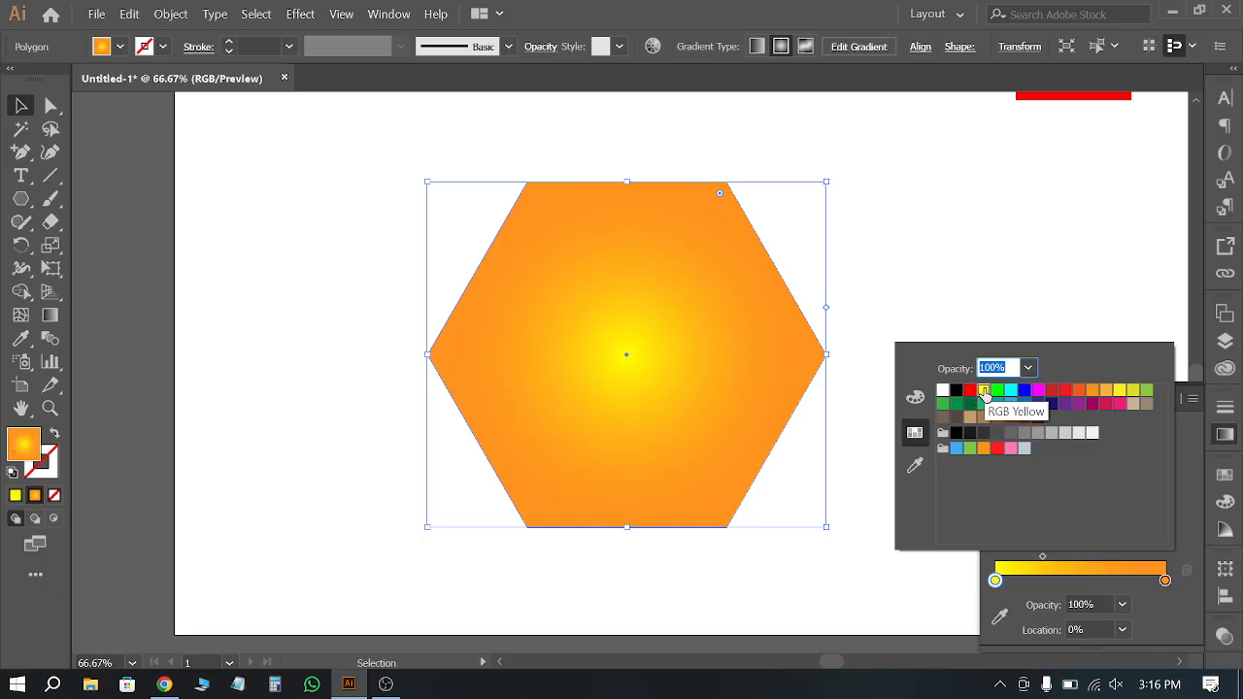
pyautogui.click(1052, 404)
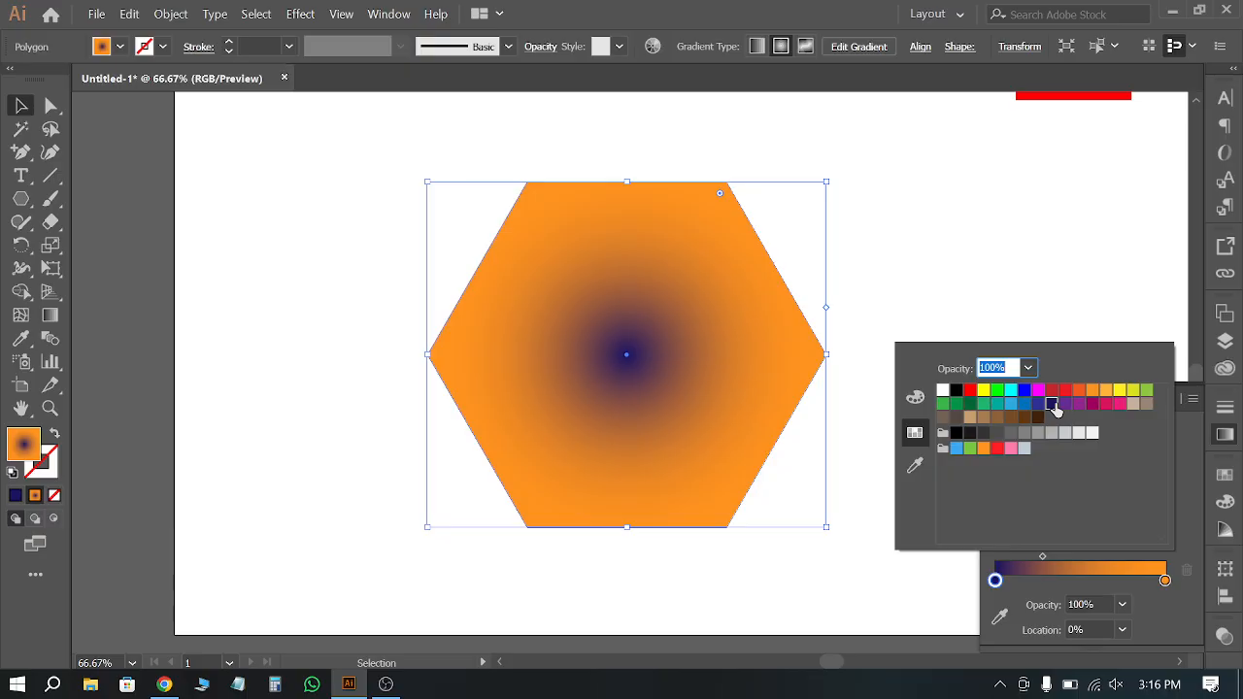
pyautogui.click(970, 391)
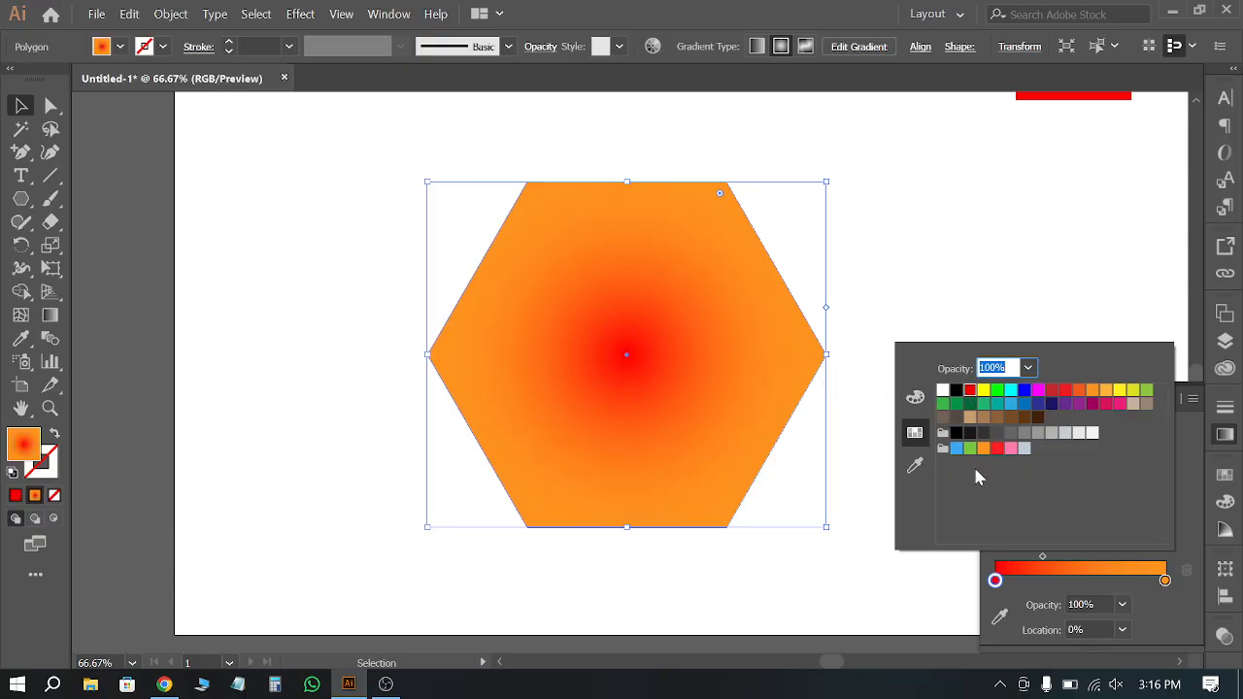
# Step: Rearrange the hexagon's gradient with orange at 0%, red at 100% and the midpoint at 68.99%, then deselect it
pyautogui.click(1049, 563)
pyautogui.moveTo(1044, 559); pyautogui.dragTo(1100, 561)
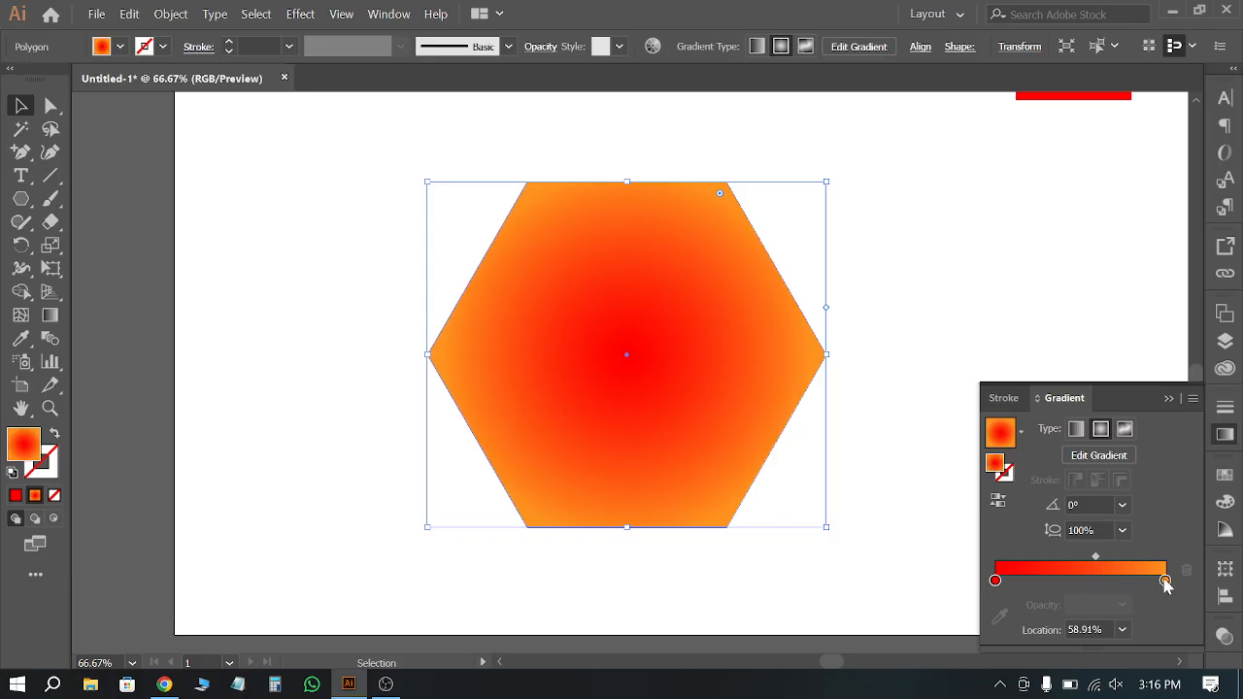
pyautogui.moveTo(1165, 580)
pyautogui.mouseDown()
pyautogui.moveTo(1047, 580)
pyautogui.moveTo(1164, 579)
pyautogui.mouseUp()
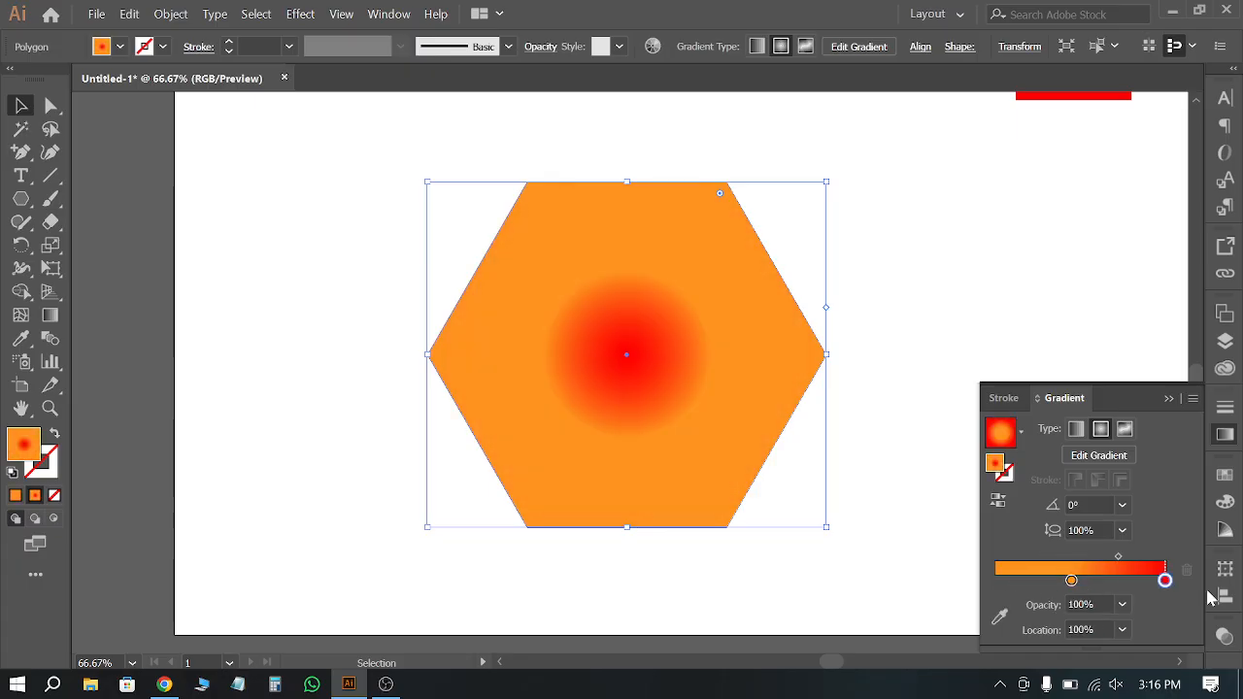
pyautogui.moveTo(1071, 581); pyautogui.dragTo(994, 579)
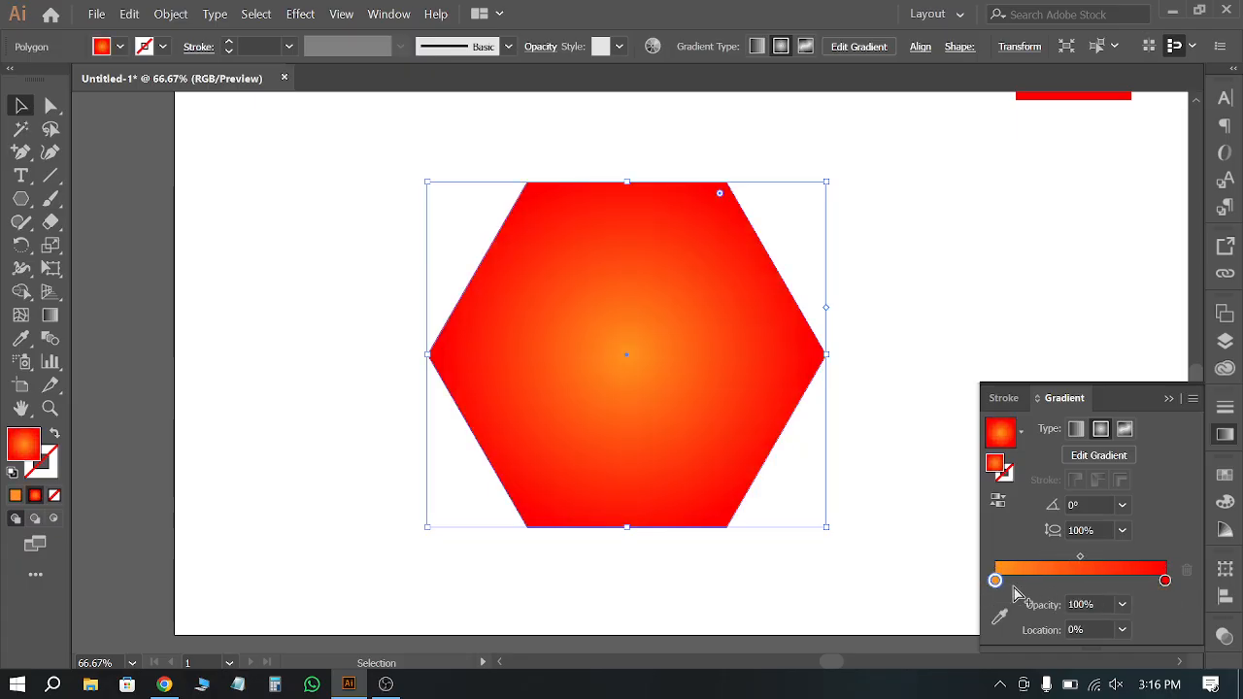
pyautogui.moveTo(1080, 564); pyautogui.dragTo(1113, 560)
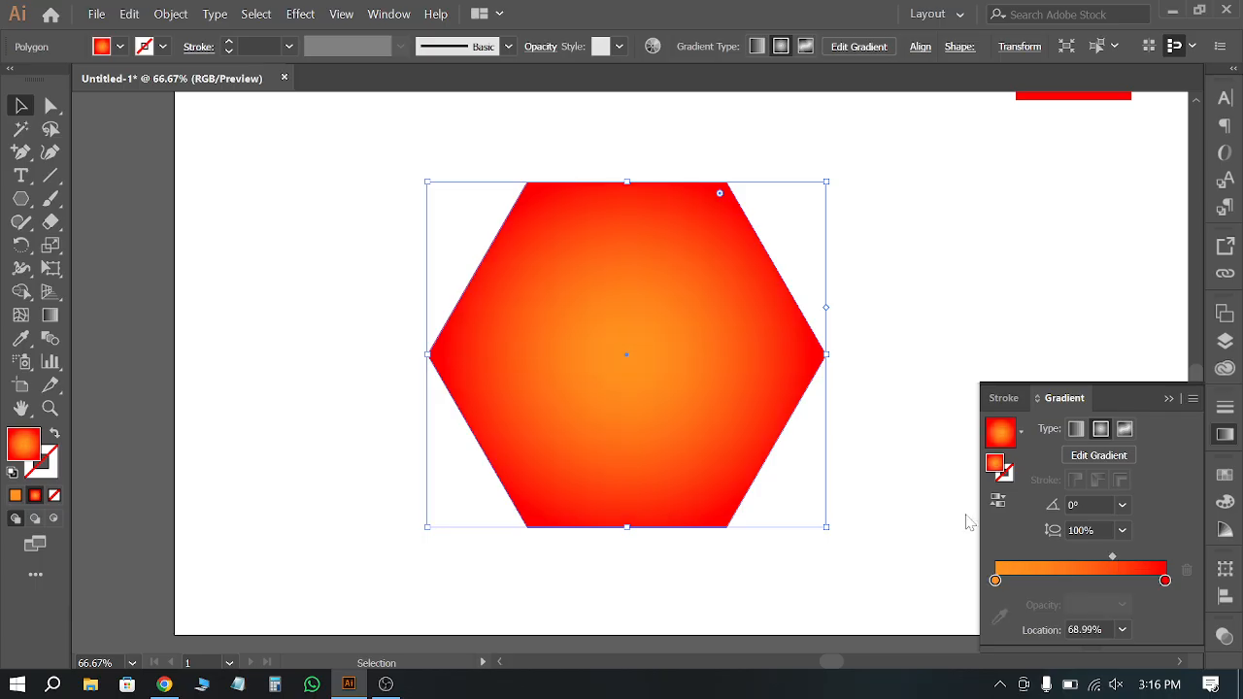
pyautogui.click(335, 156)
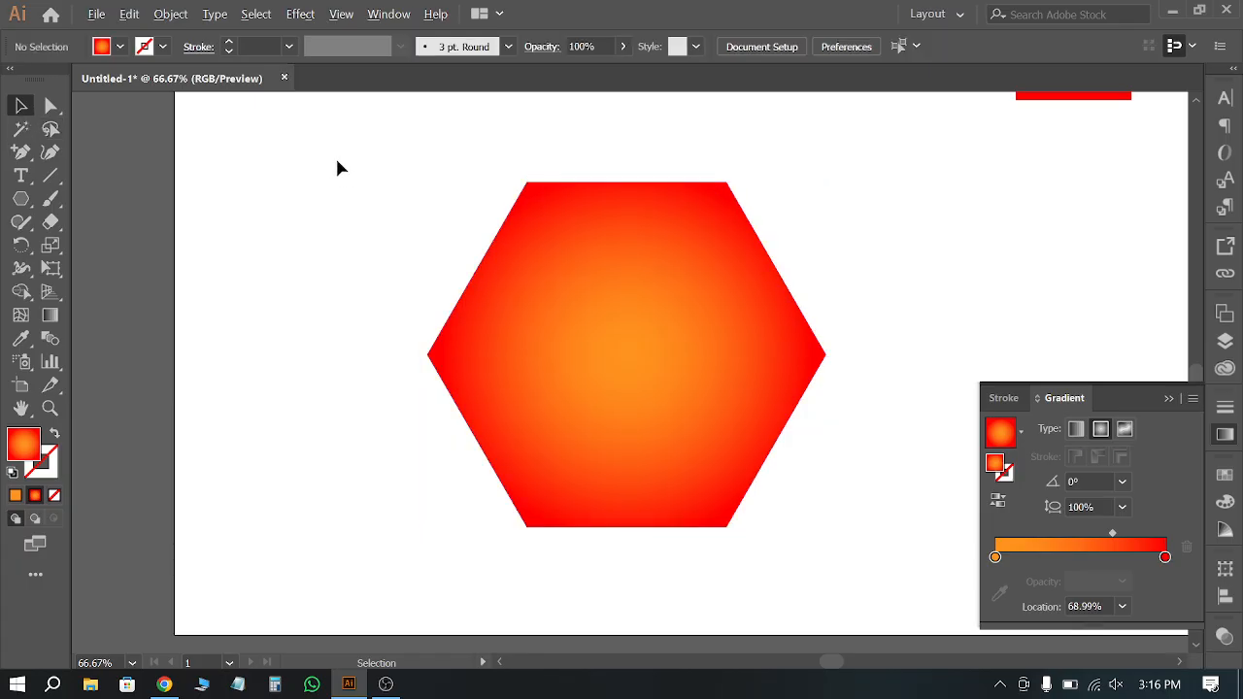
# Step: Round all the hexagon's corners to the maximum so it becomes a circle, and deselect it
pyautogui.scroll(-3, 336, 204)
pyautogui.scroll(1, 456, 208)
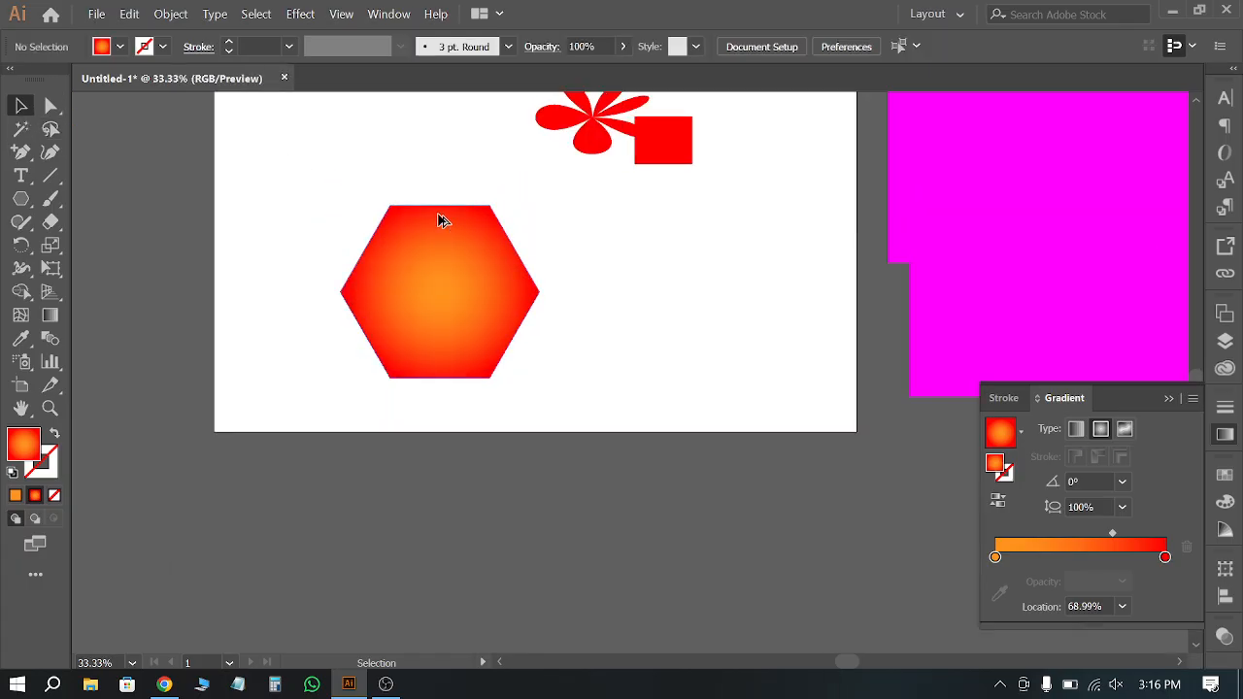
pyautogui.click(438, 219)
pyautogui.scroll(2, 438, 220)
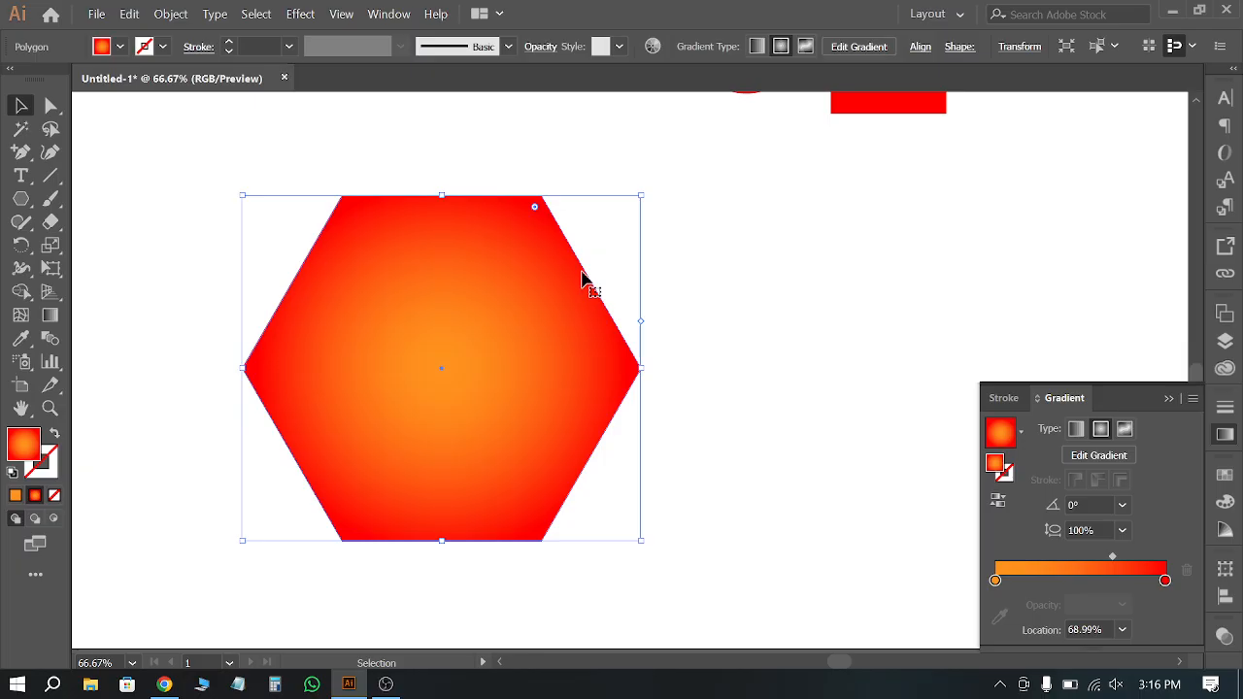
pyautogui.press('a')
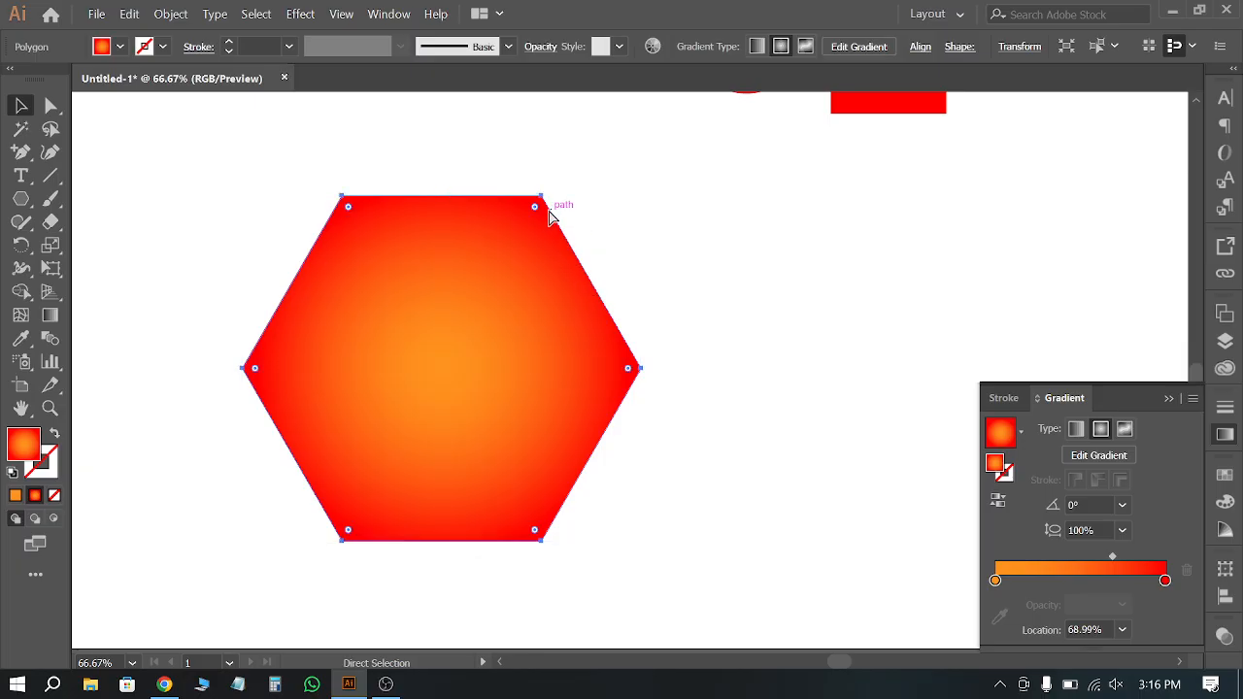
pyautogui.moveTo(535, 208); pyautogui.dragTo(494, 521)
pyautogui.press('v')
pyautogui.click(764, 527)
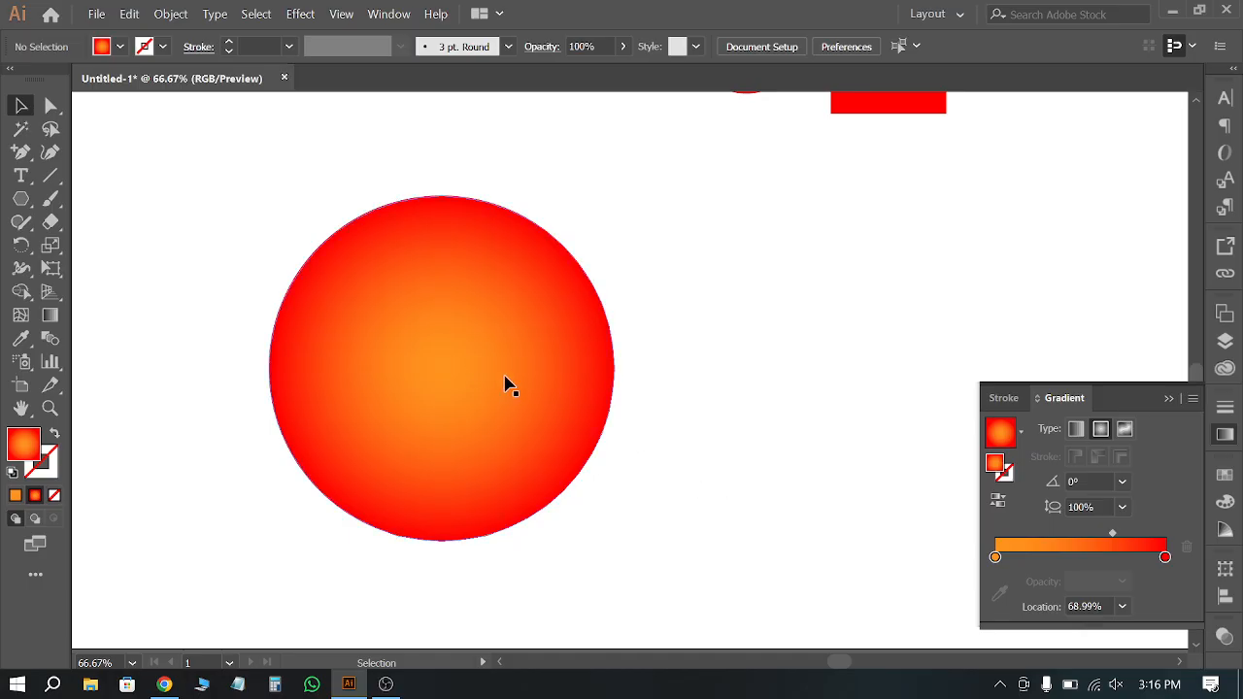
# Step: Draw a smaller true circle to the right of the fully rounded hexagon using the Ellipse tool
pyautogui.press('a')
pyautogui.click(472, 275)
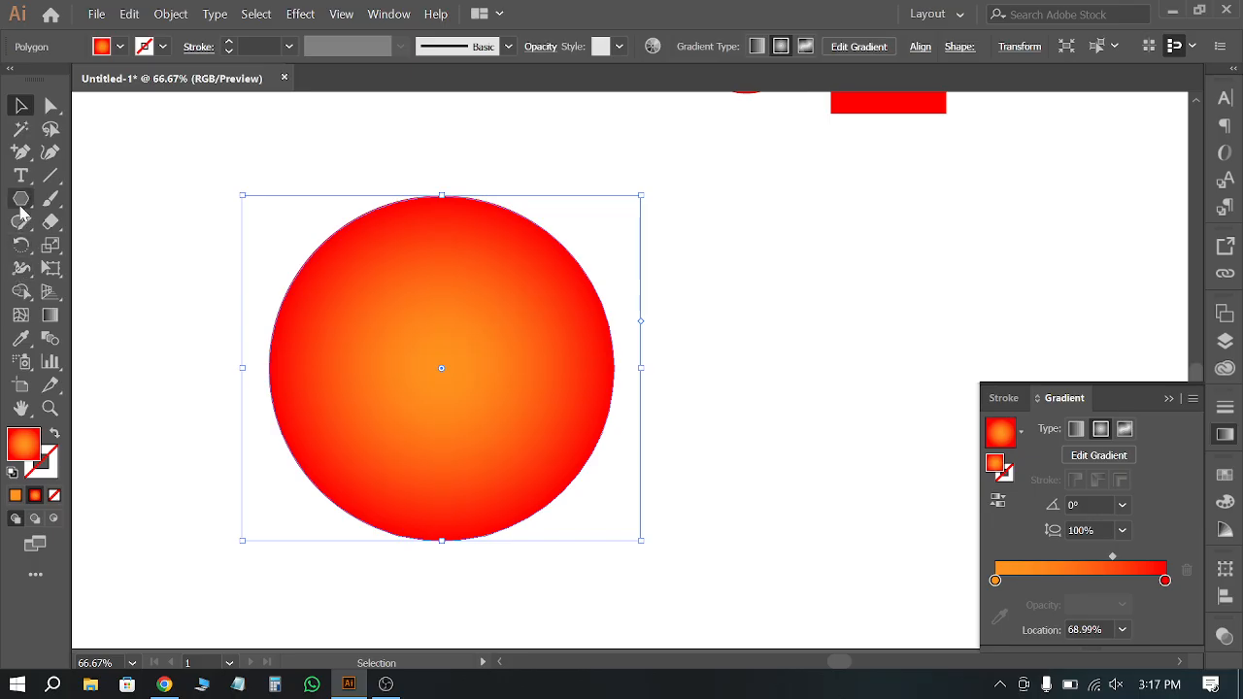
pyautogui.moveTo(21, 198); pyautogui.dragTo(114, 245)
pyautogui.moveTo(810, 278); pyautogui.dragTo(919, 498)
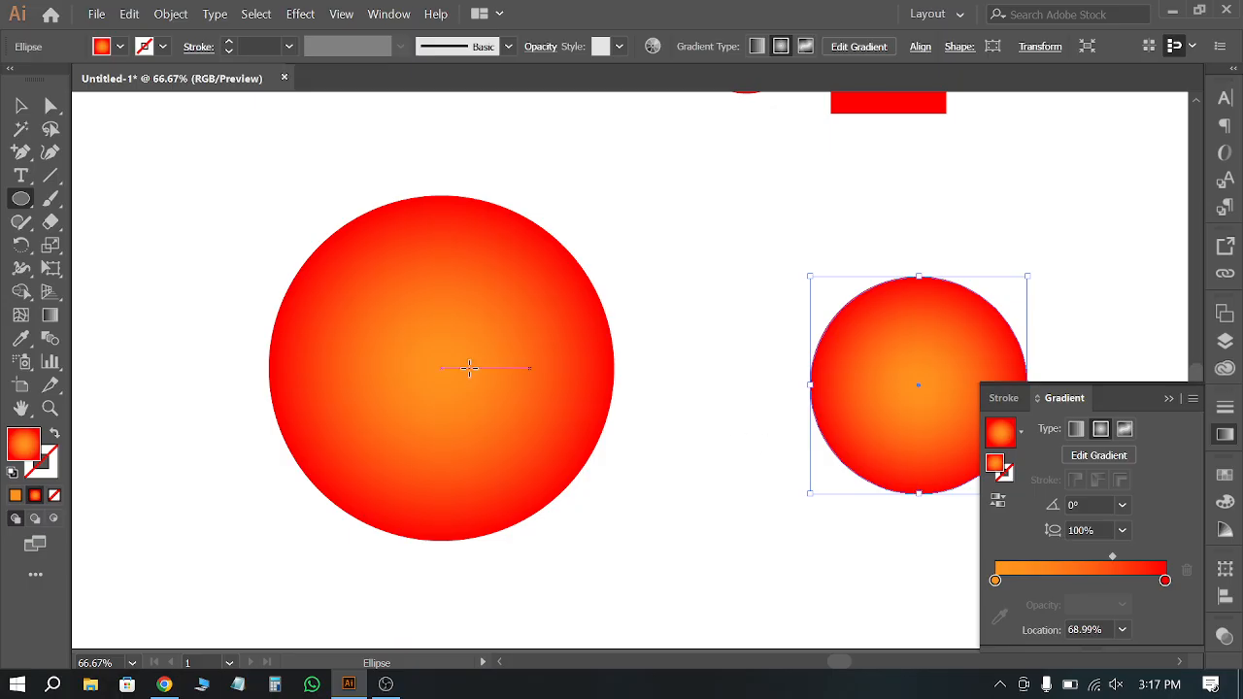
# Step: Delete the smaller circle beside the fully rounded hexagon
pyautogui.click(22, 105)
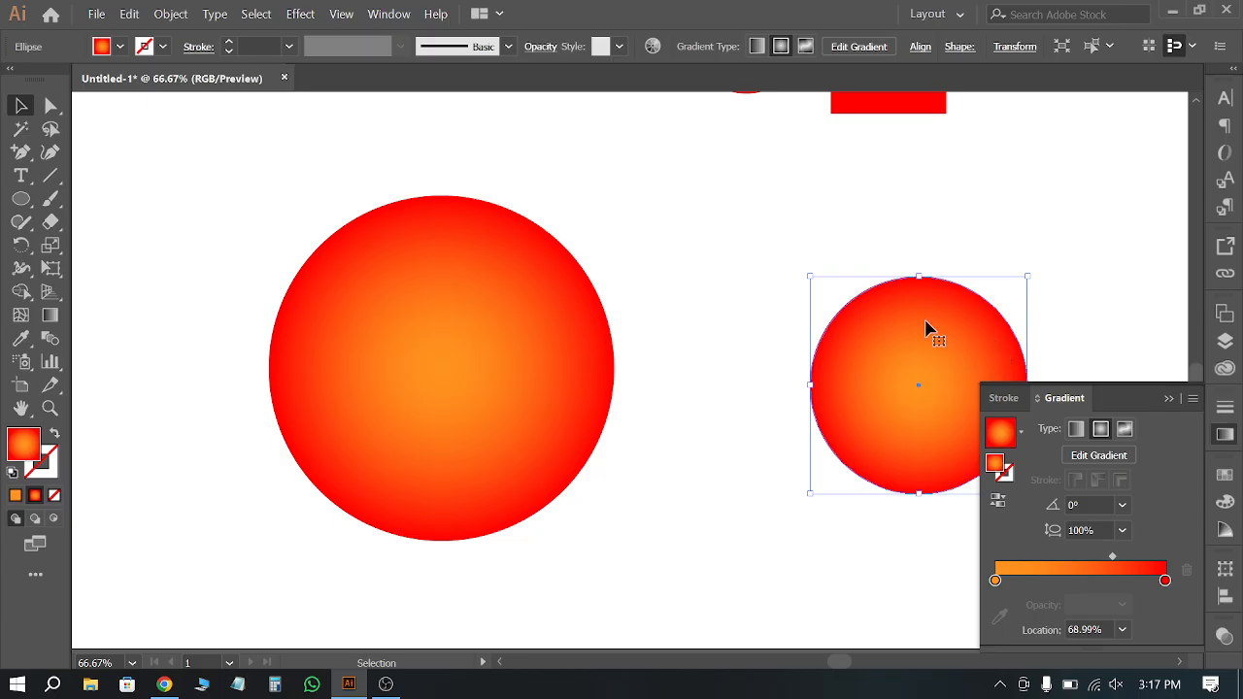
pyautogui.press('Delete')
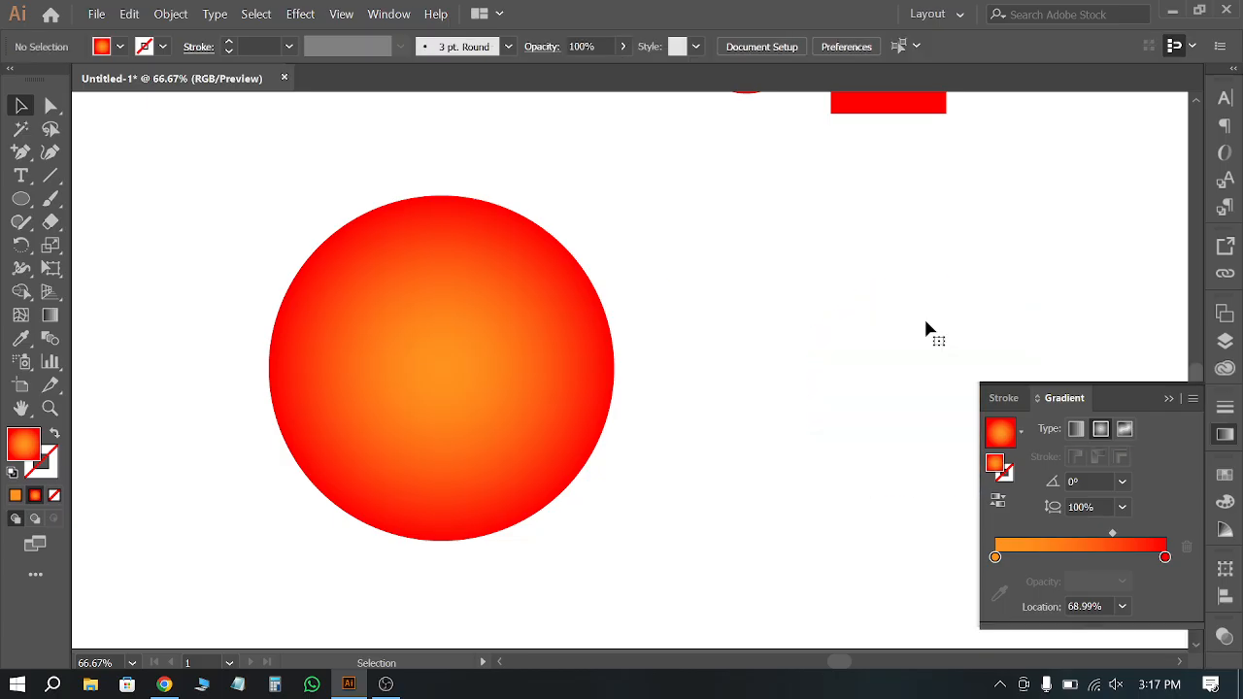
# Step: Apply a Pucker & Bloat effect of about 40% bloat to the rounded hexagon with preview on, forming a six-petal flower, and deselect it
pyautogui.click(511, 249)
pyautogui.click(303, 15)
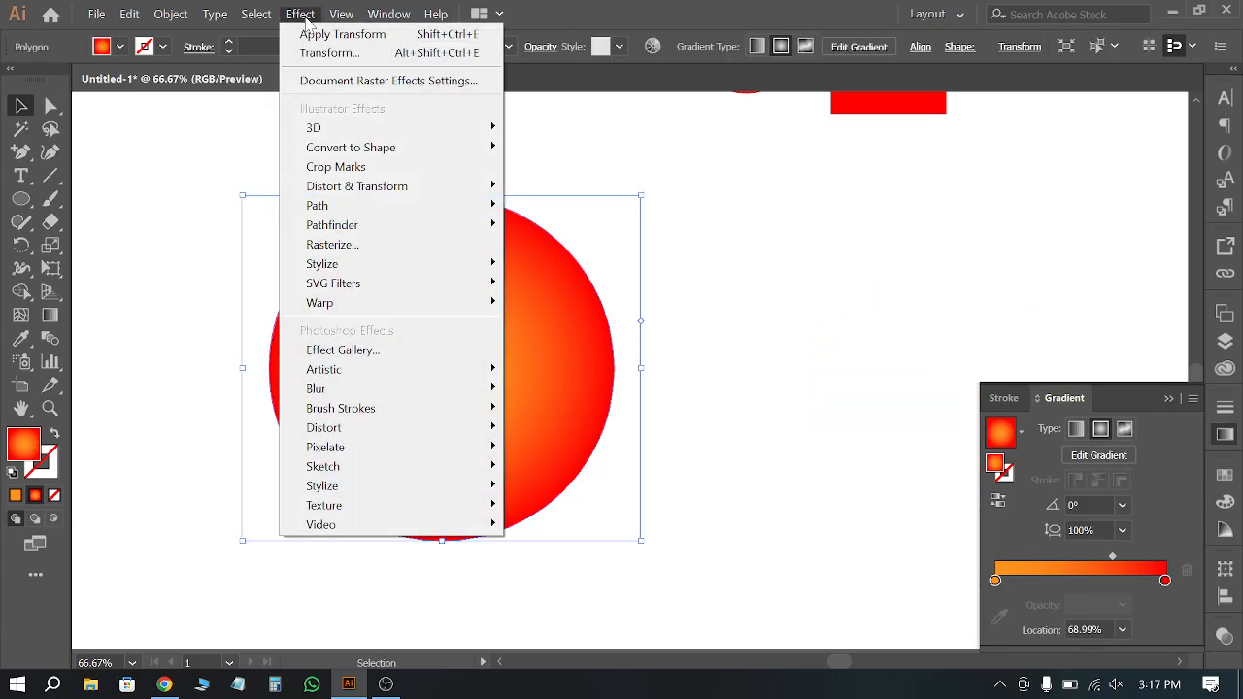
pyautogui.moveTo(376, 193)
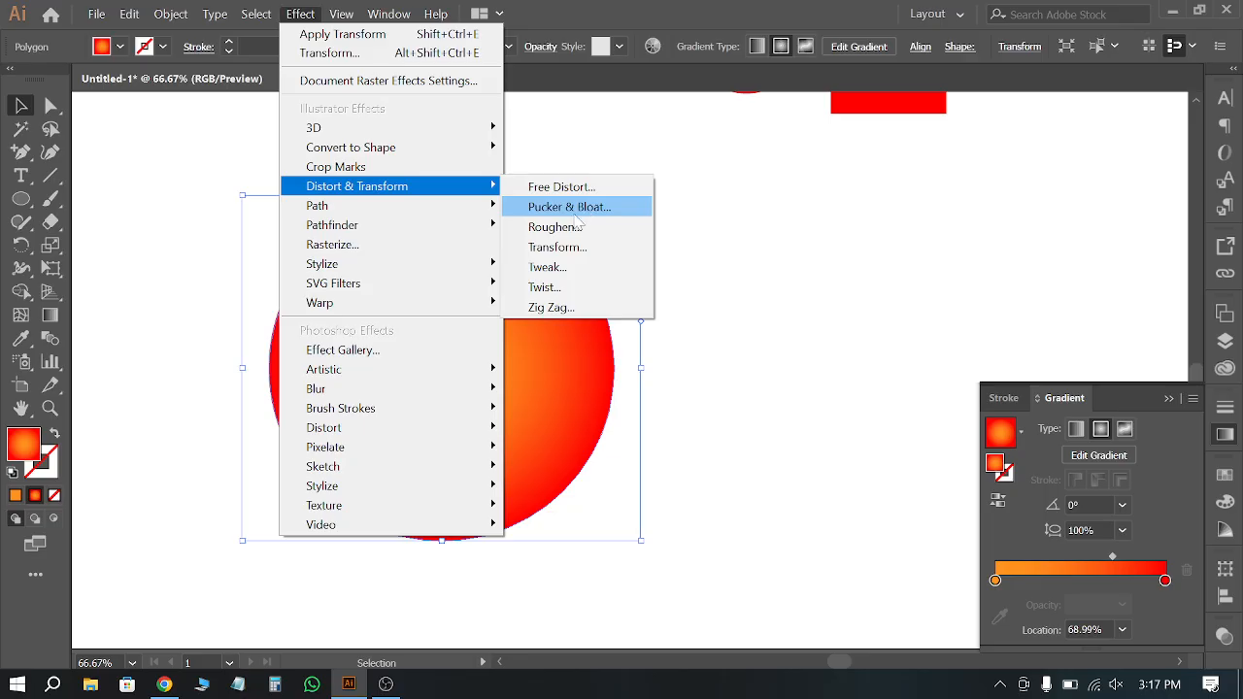
pyautogui.click(595, 208)
pyautogui.moveTo(942, 233); pyautogui.dragTo(901, 166)
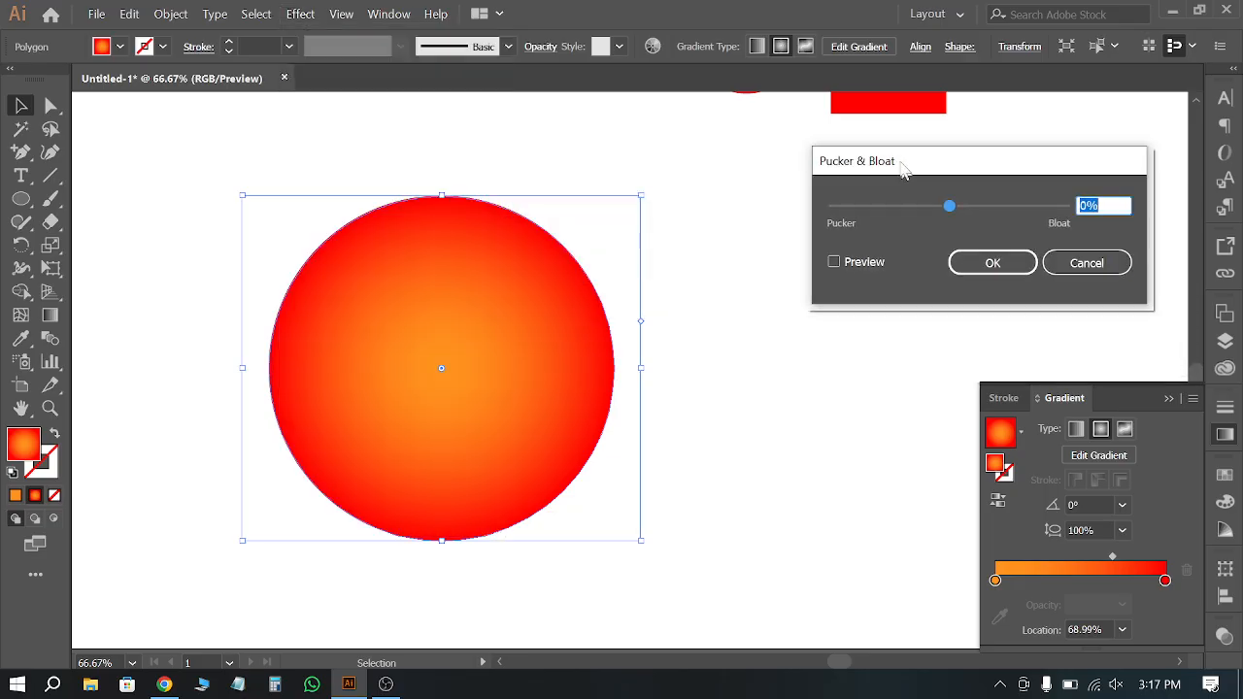
pyautogui.click(850, 260)
pyautogui.moveTo(947, 203); pyautogui.dragTo(975, 212)
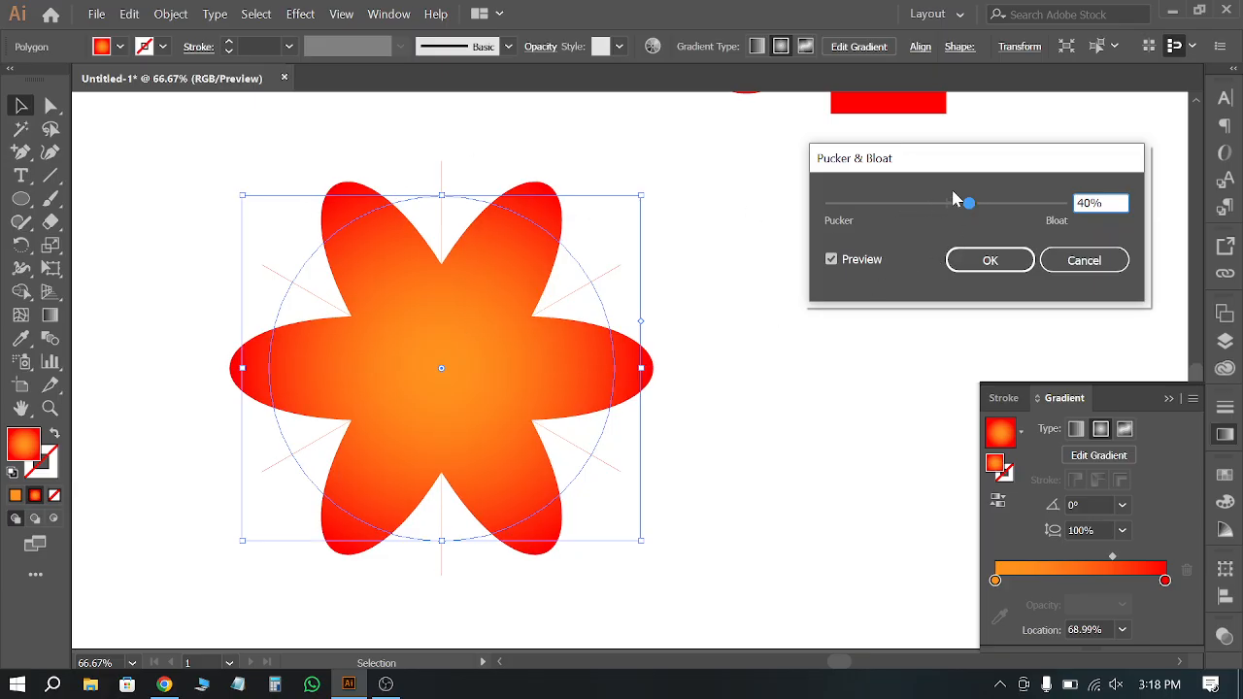
pyautogui.moveTo(968, 203)
pyautogui.mouseDown()
pyautogui.moveTo(1069, 202)
pyautogui.moveTo(828, 205)
pyautogui.moveTo(971, 205)
pyautogui.mouseUp()
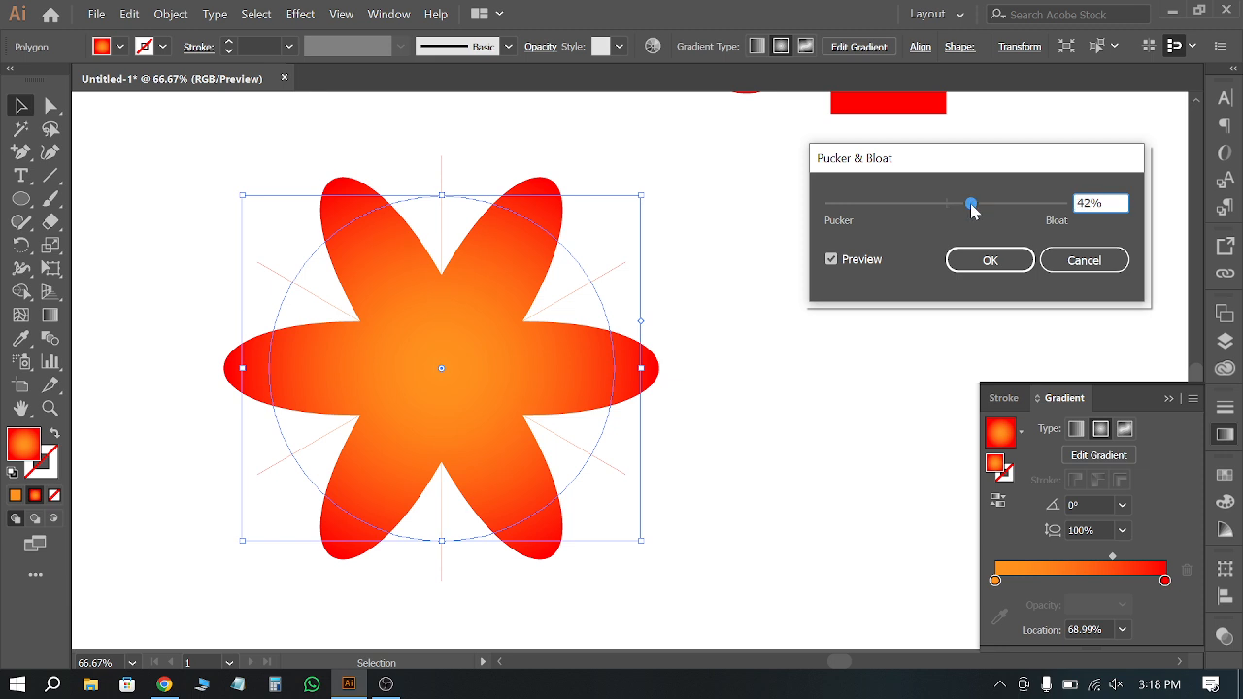
pyautogui.click(973, 262)
pyautogui.click(767, 320)
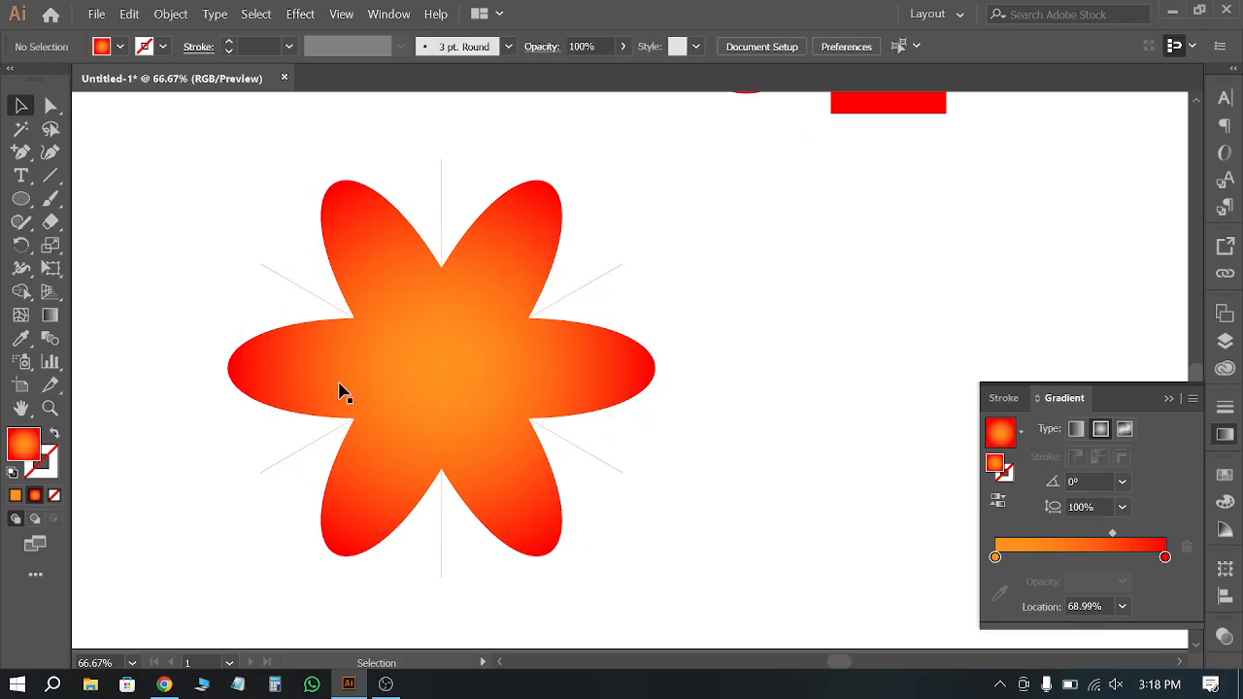
# Step: Start a Distort & Transform Transform effect on the flower, scaling it to 120% horizontally and vertically
pyautogui.click(457, 326)
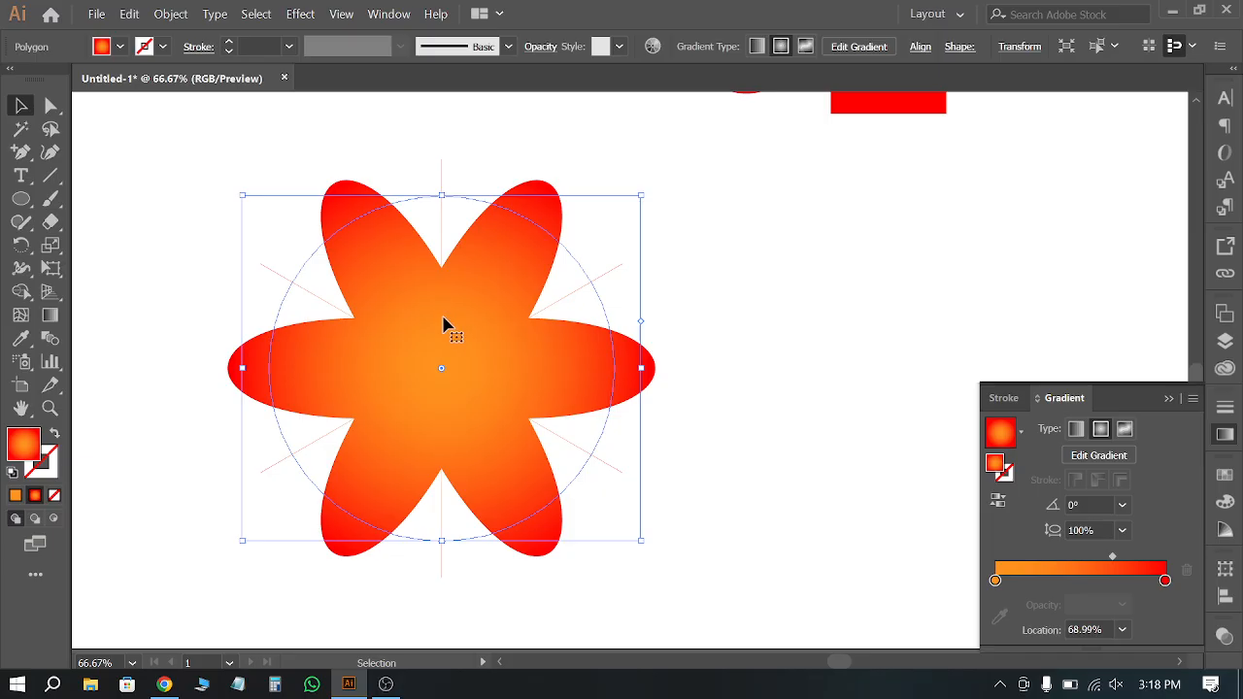
pyautogui.click(300, 14)
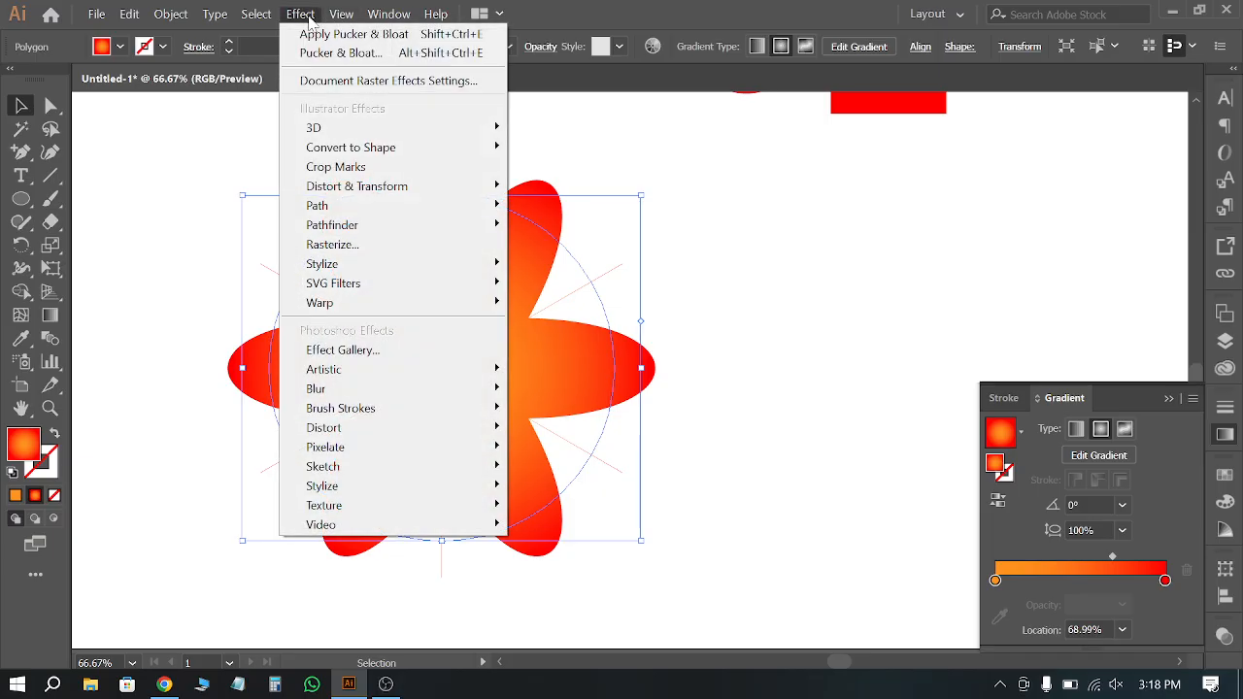
pyautogui.moveTo(395, 194)
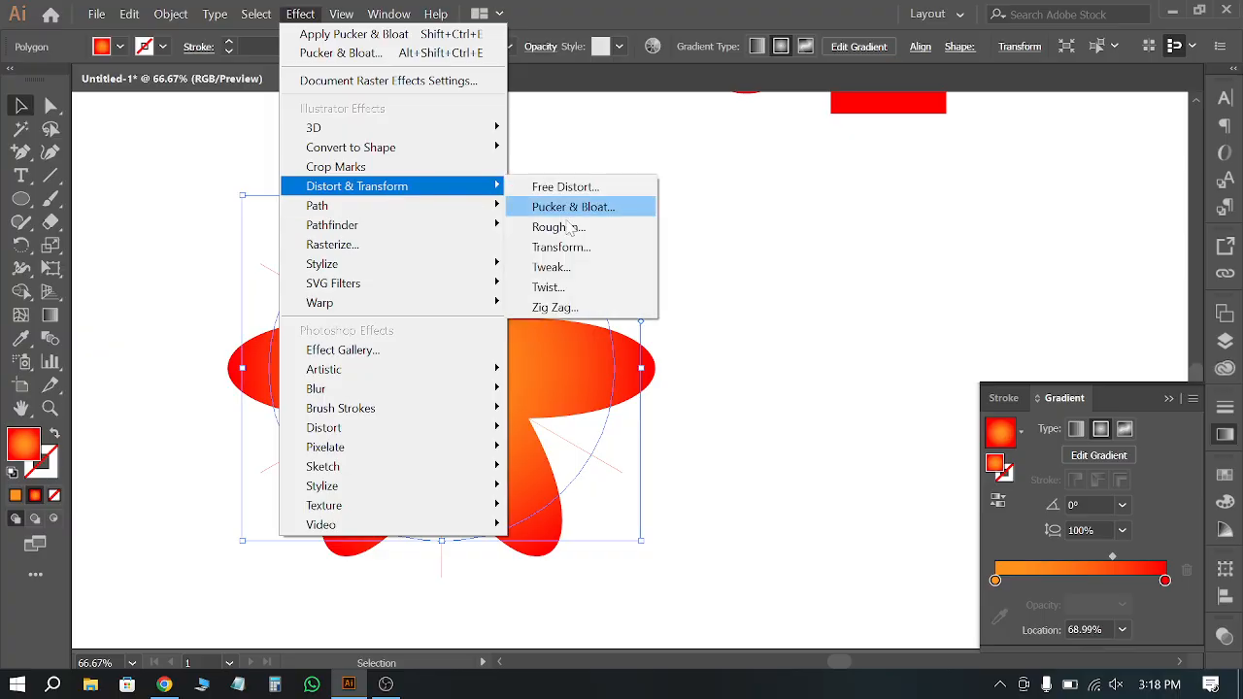
pyautogui.click(597, 252)
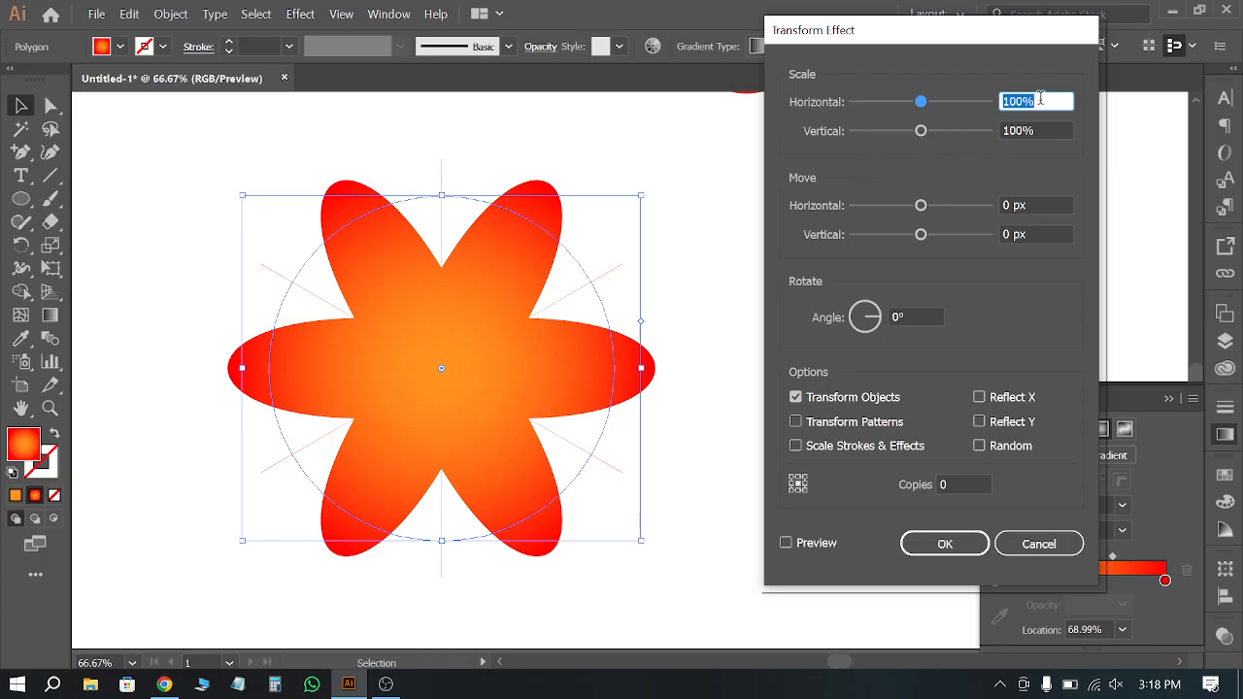
pyautogui.moveTo(1015, 105); pyautogui.dragTo(1010, 142)
pyautogui.write('2')
pyautogui.write('2')
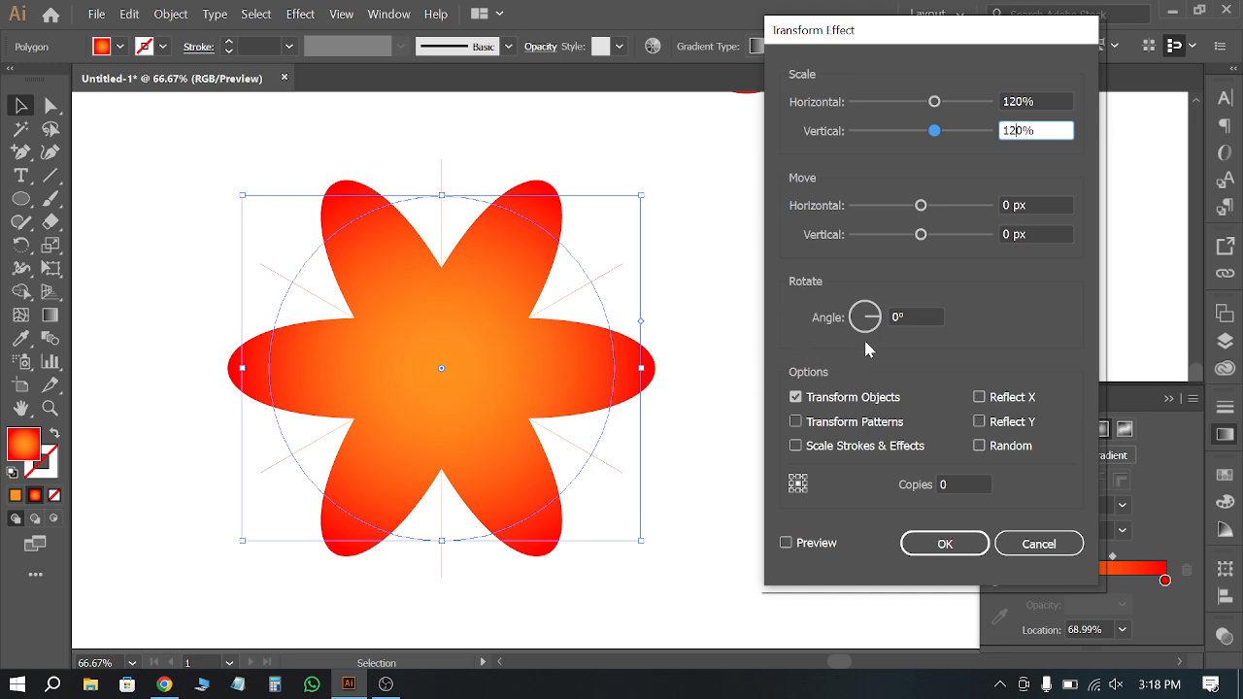
# Step: Turn on the effect preview and set the flower's rotation angle to 30°
pyautogui.click(898, 321)
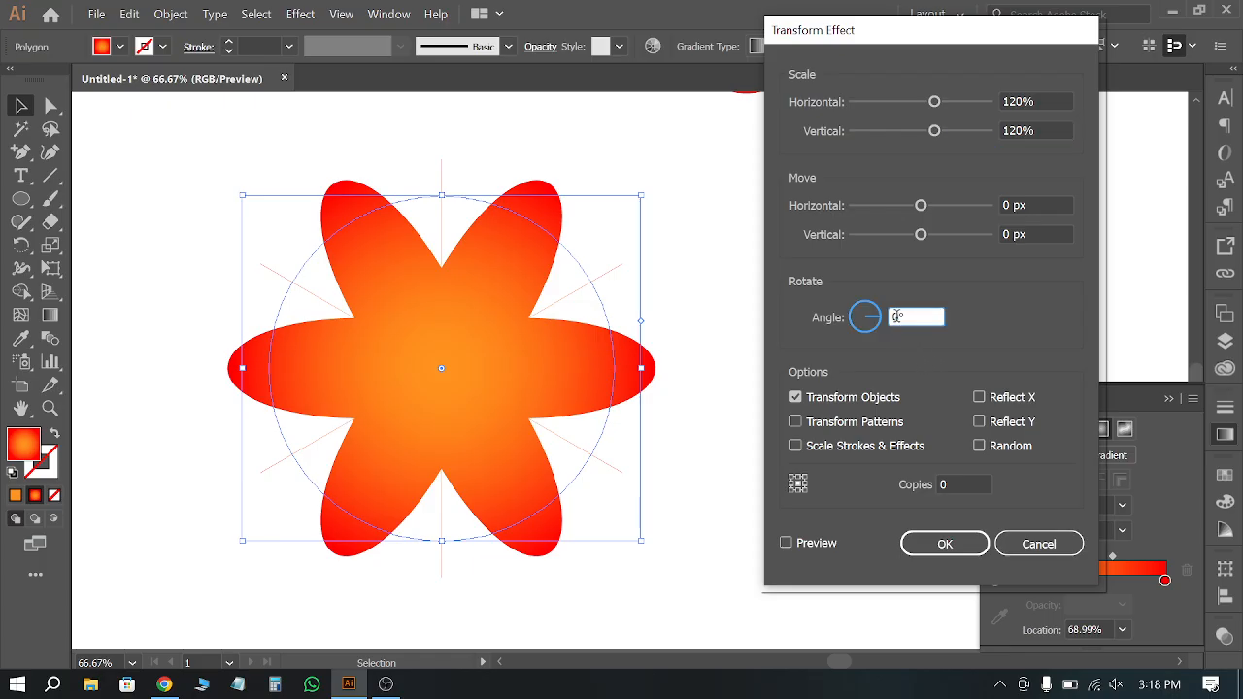
pyautogui.click(812, 544)
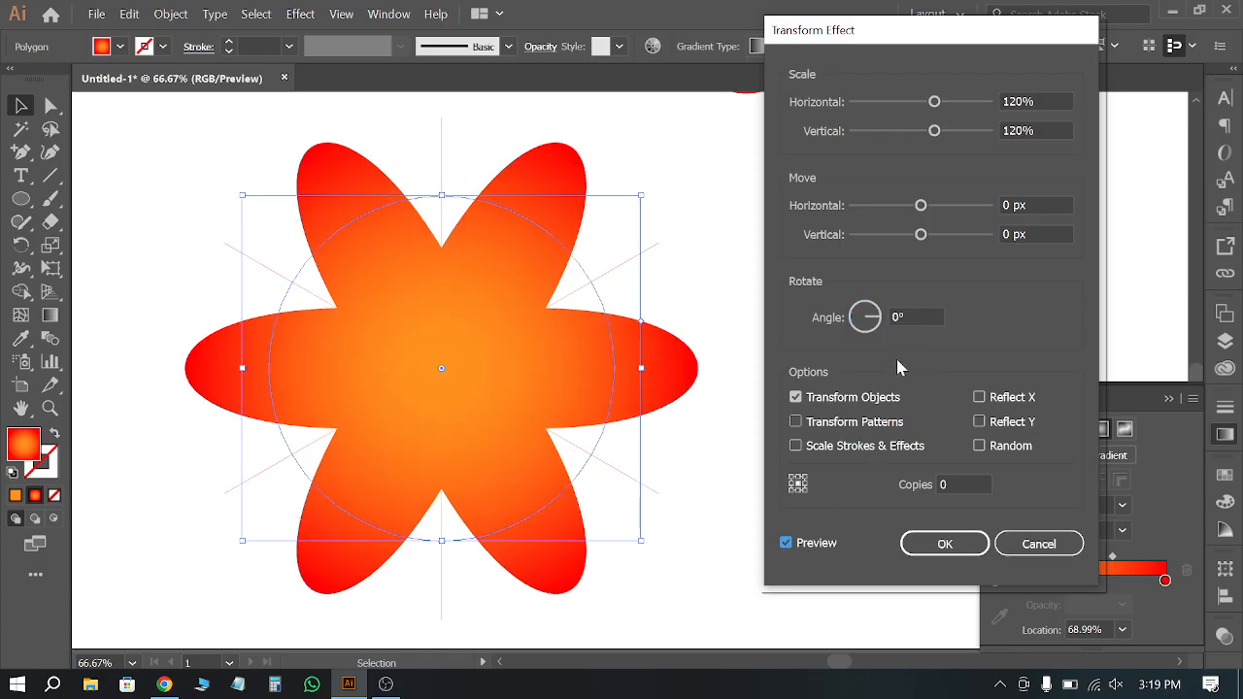
pyautogui.scroll(6, 903, 316)
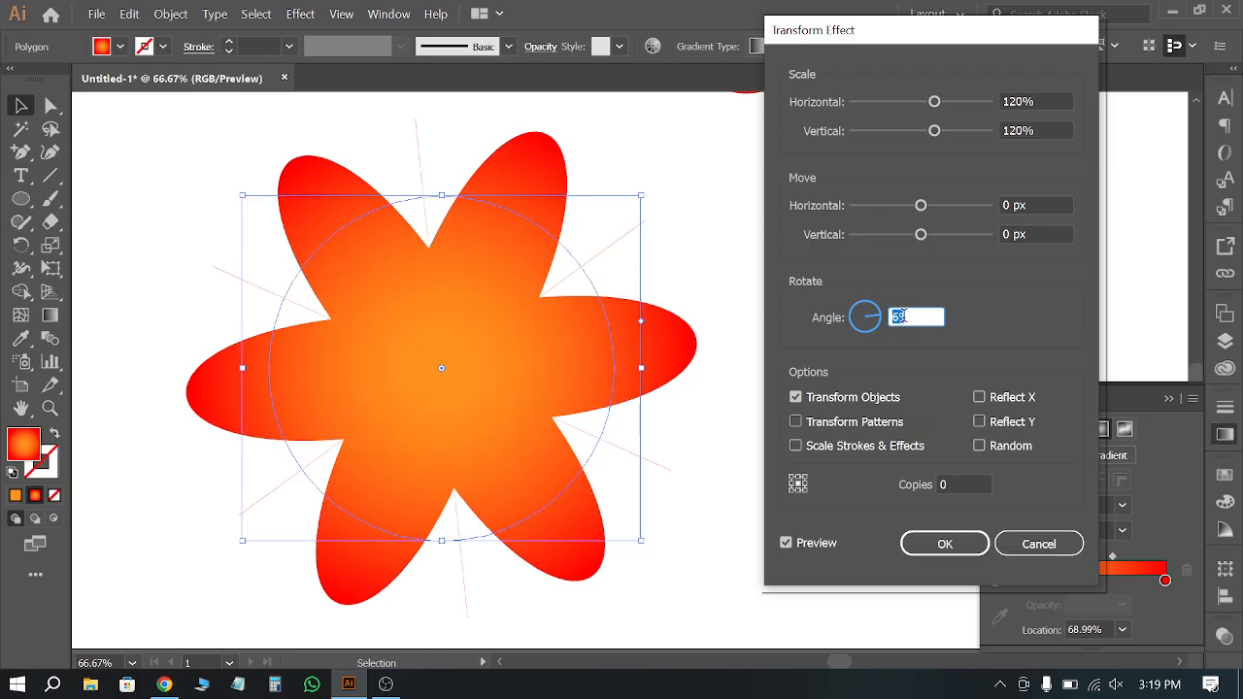
pyautogui.scroll(20, 899, 317)
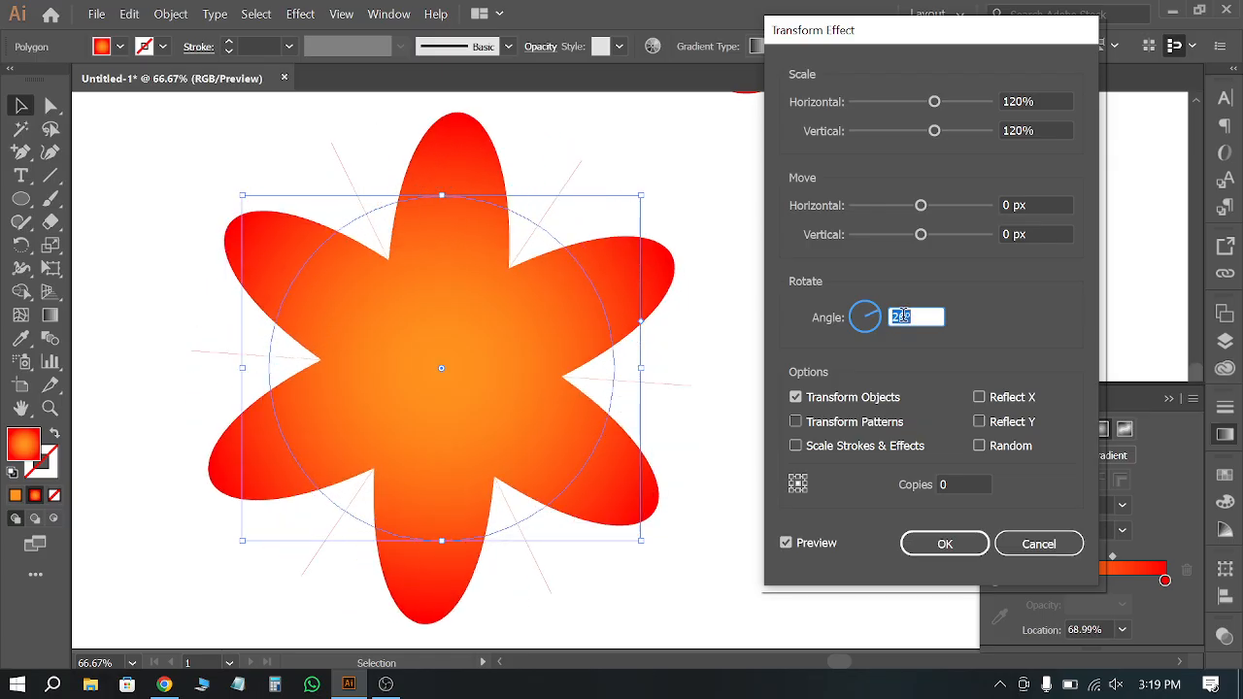
pyautogui.scroll(3, 903, 317)
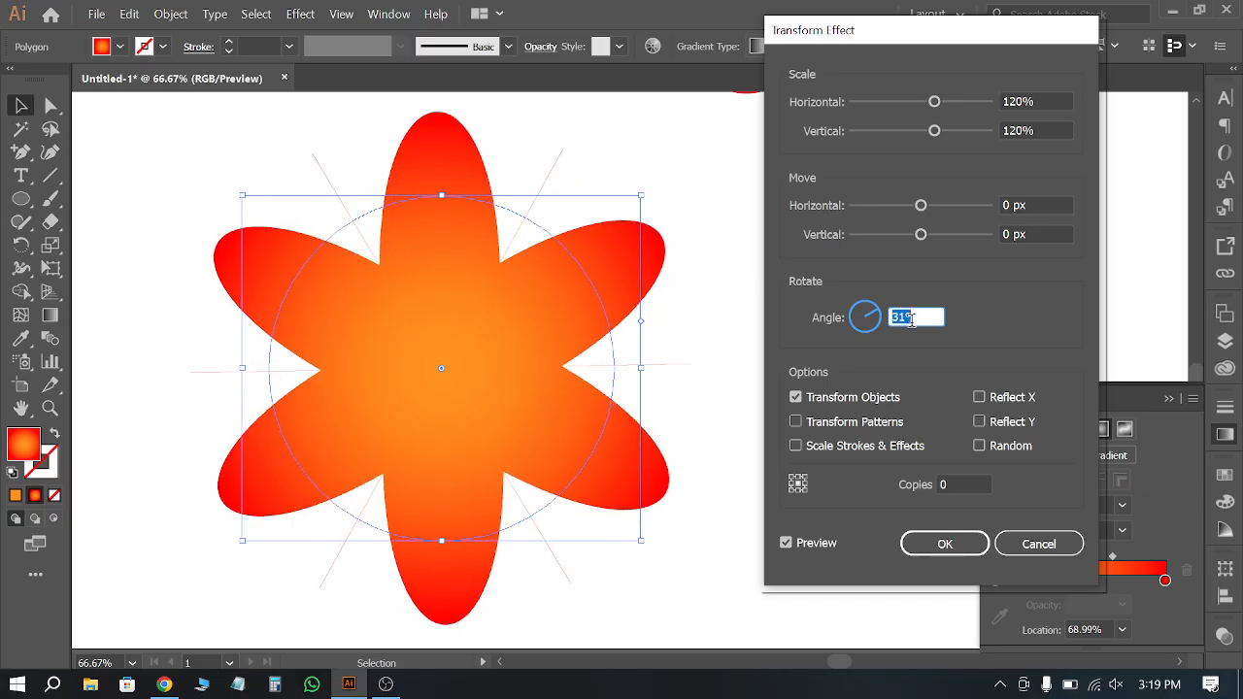
pyautogui.scroll(-1, 911, 318)
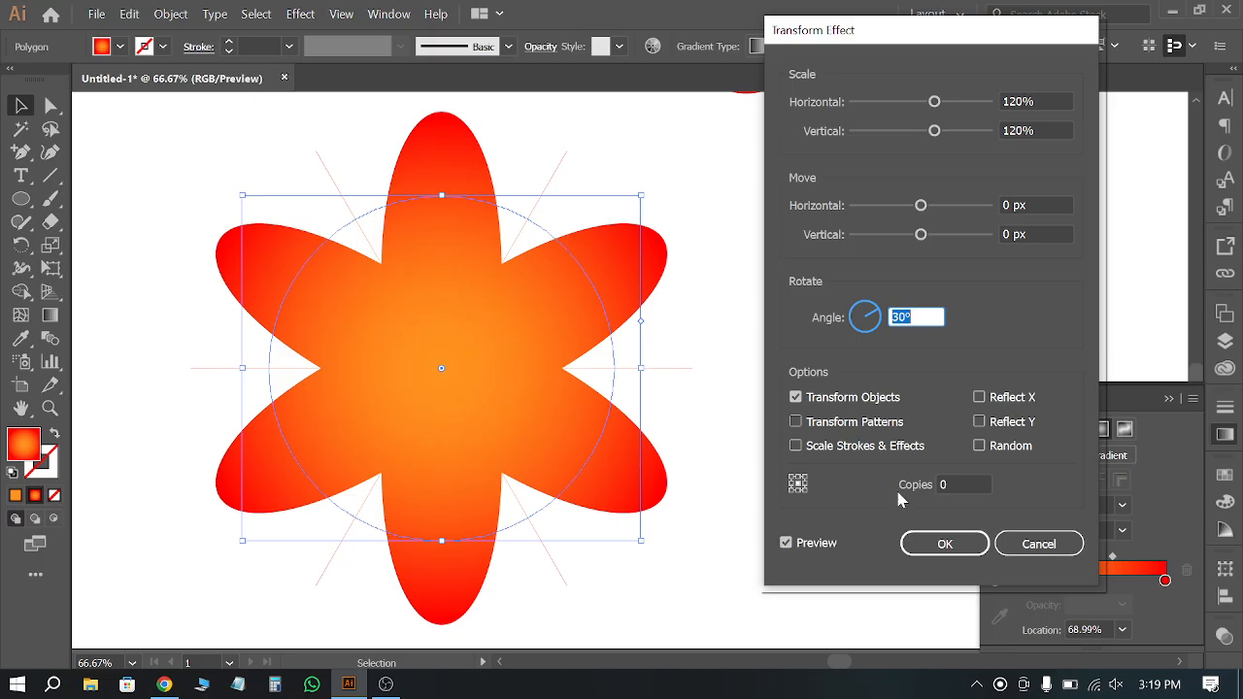
# Step: Set the number of copies in the Transform effect to 10
pyautogui.click(958, 482)
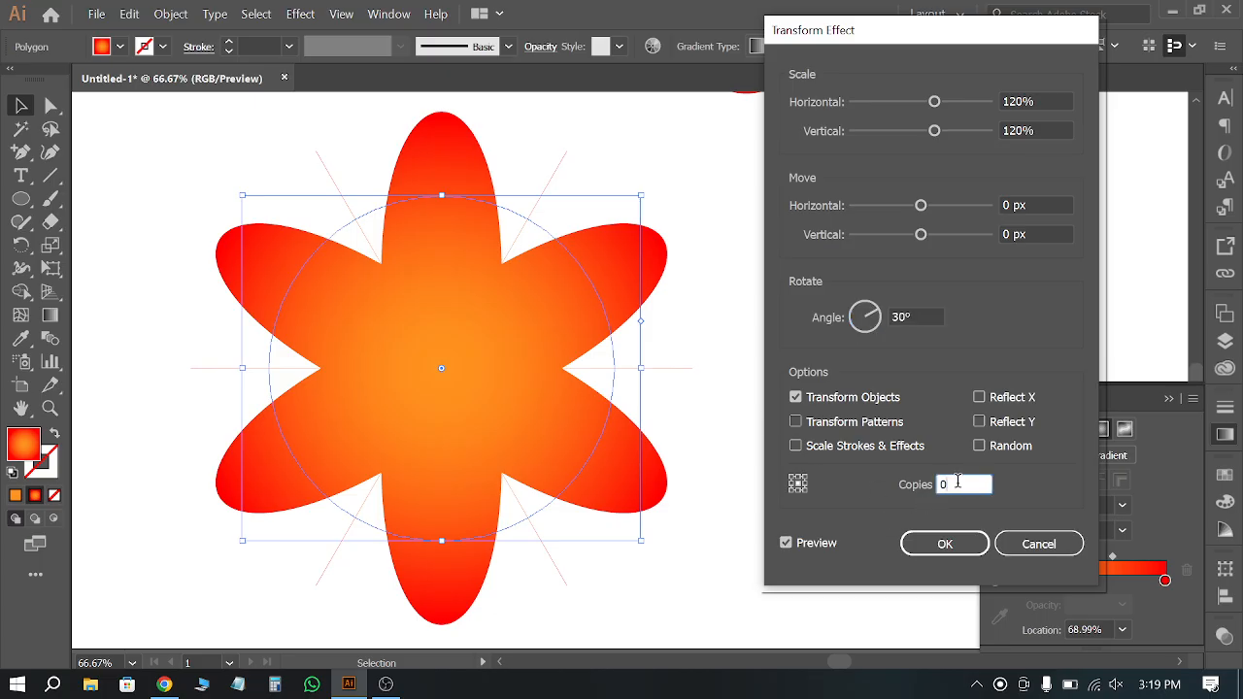
pyautogui.doubleClick(958, 482)
pyautogui.write('5')
pyautogui.press('Up')
pyautogui.press('Up')
pyautogui.press('Up')
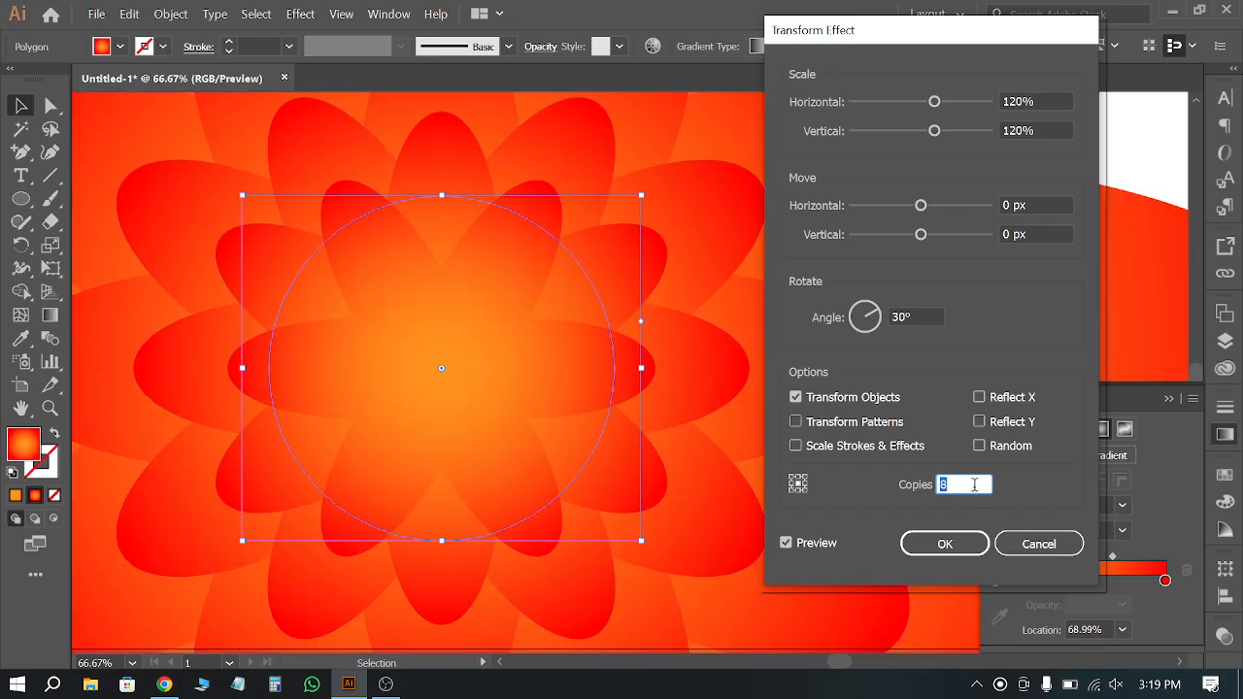
pyautogui.press('Up')
pyautogui.press('Up')
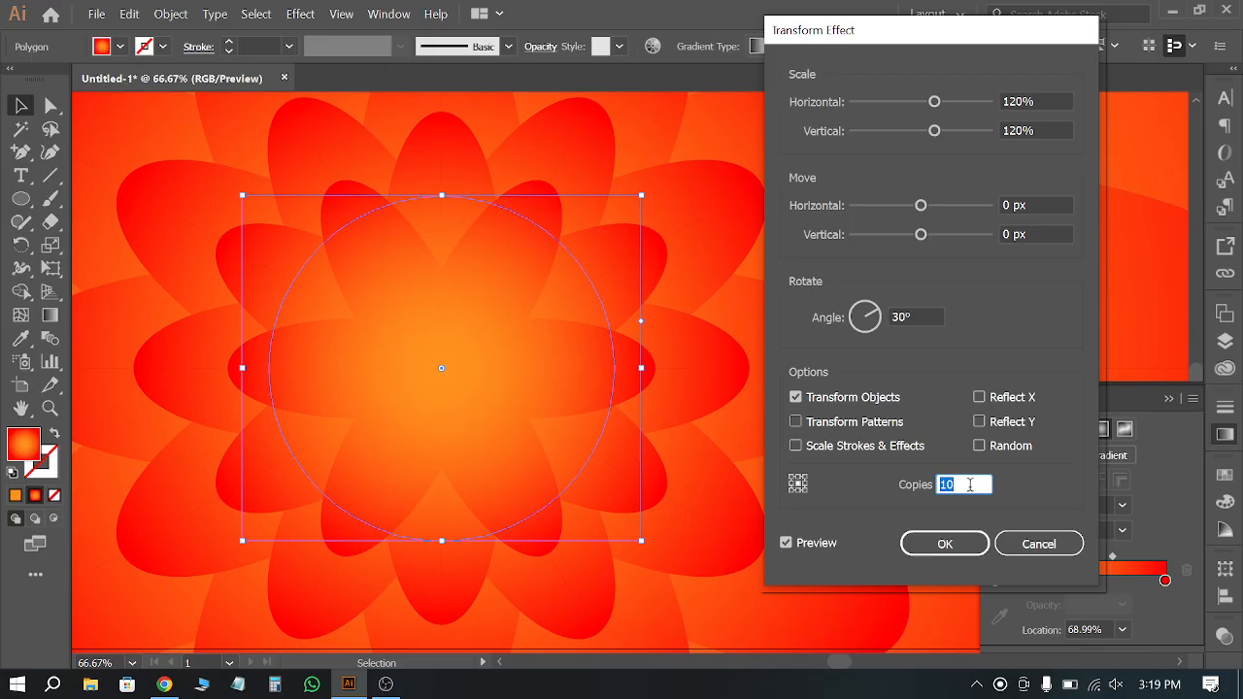
# Step: Try increasing the horizontal move of the flower's copies, and reset it to 0 px
pyautogui.click(1014, 203)
pyautogui.press('Up')
pyautogui.press('Up')
pyautogui.press('Up')
pyautogui.press('Up')
pyautogui.press('Up')
pyautogui.press('Up')
pyautogui.press('Up')
pyautogui.press('Up')
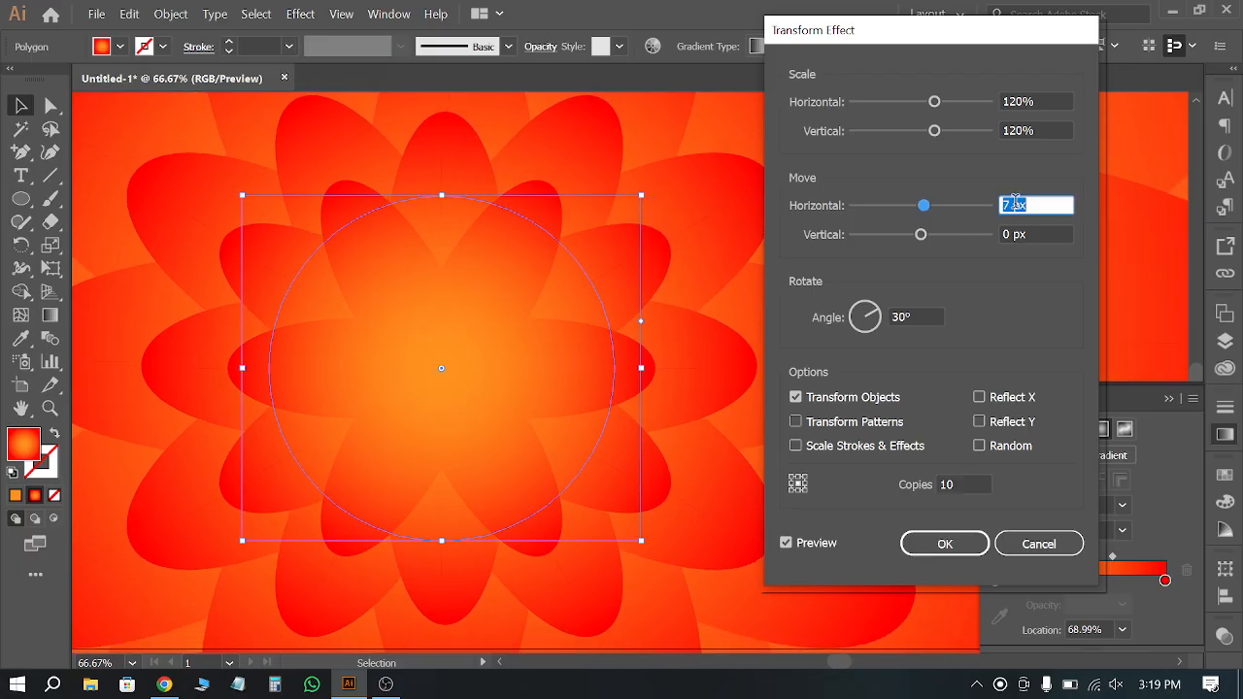
pyautogui.press('Up')
pyautogui.press('Up')
pyautogui.press('Up')
pyautogui.press('Up')
pyautogui.press('Up')
pyautogui.press('Up')
pyautogui.press('Up')
pyautogui.press('Up')
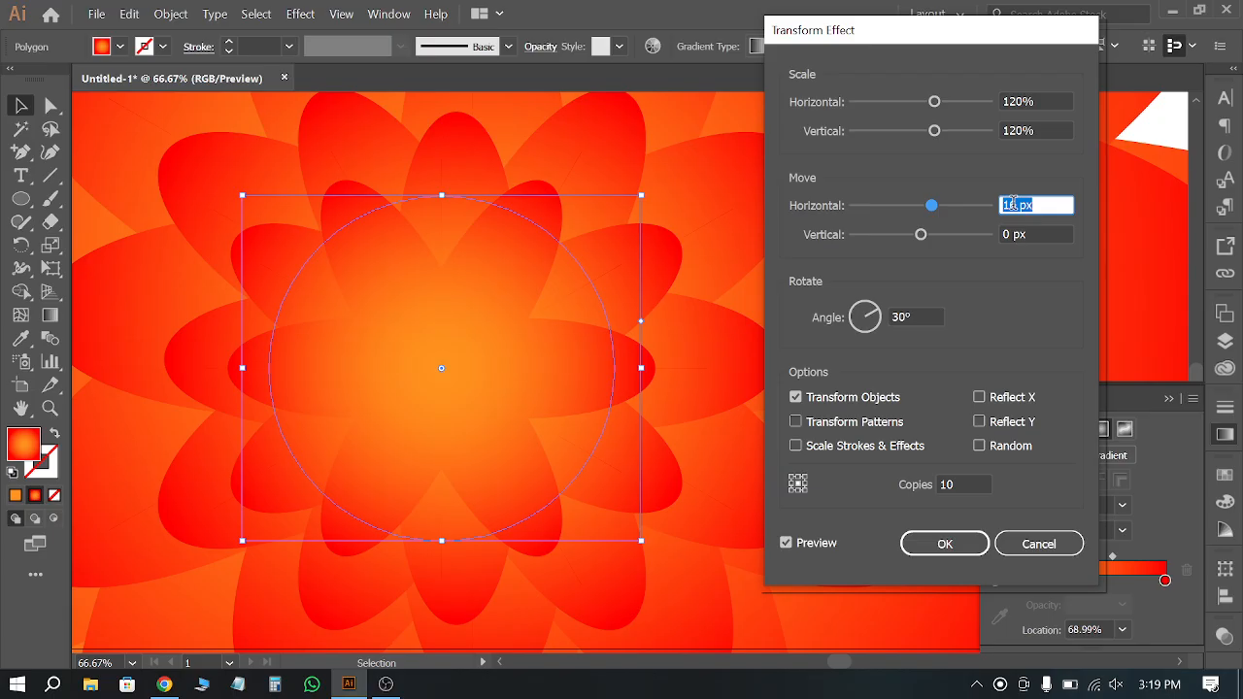
pyautogui.write('0')
# Step: Confirm the Transform effect and move the layered flower below the artboard
pyautogui.click(944, 544)
pyautogui.keyDown('alt'); pyautogui.scroll(-5, 600, 247); pyautogui.keyUp('alt')
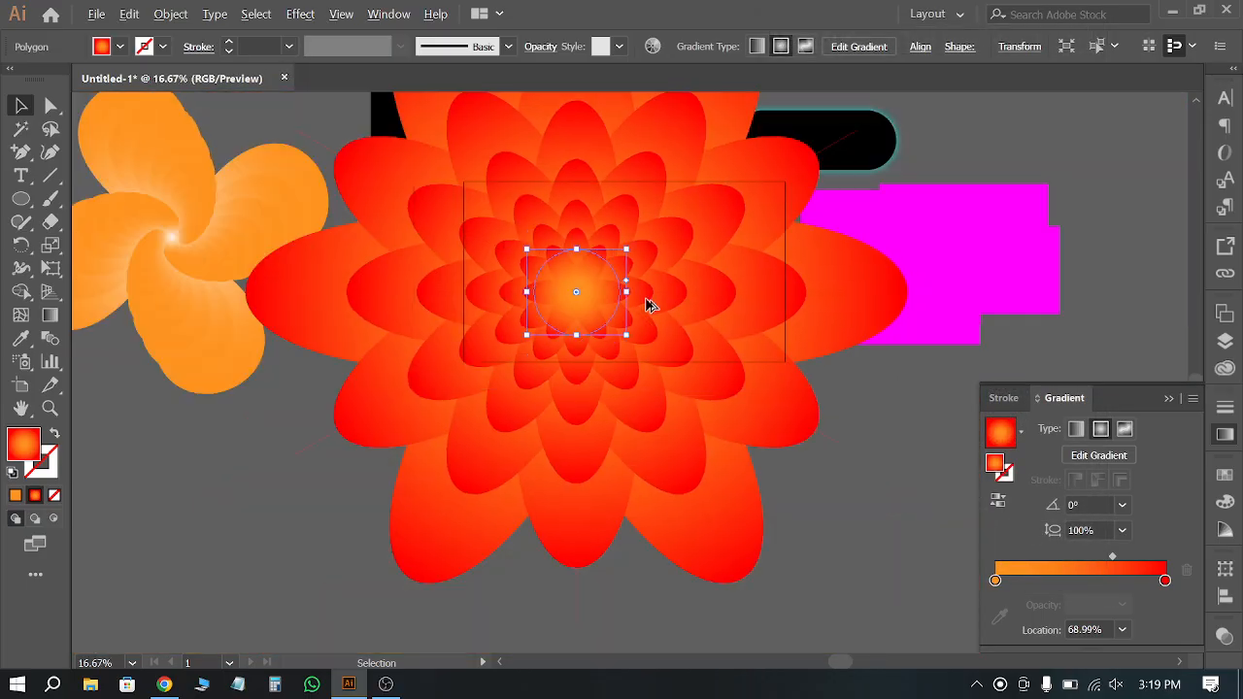
pyautogui.click(735, 403)
pyautogui.moveTo(735, 403); pyautogui.dragTo(685, 578)
pyautogui.keyDown('alt'); pyautogui.scroll(3, 566, 514); pyautogui.keyUp('alt')
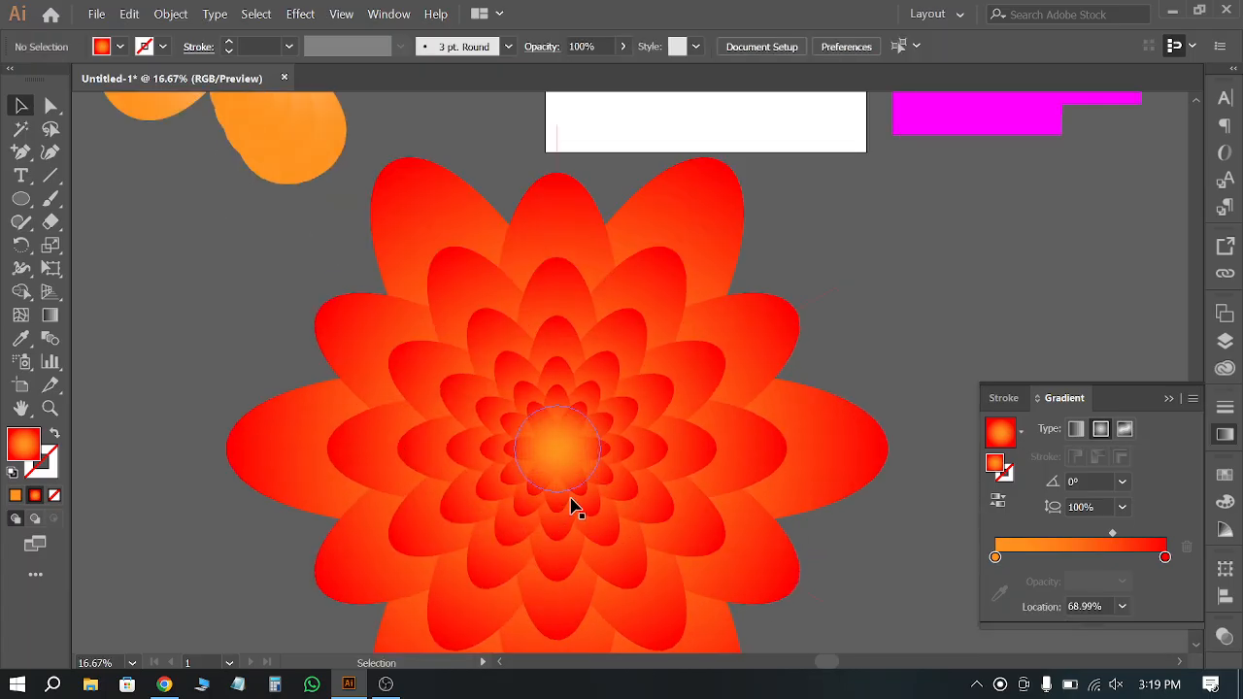
pyautogui.scroll(2, 1103, 198)
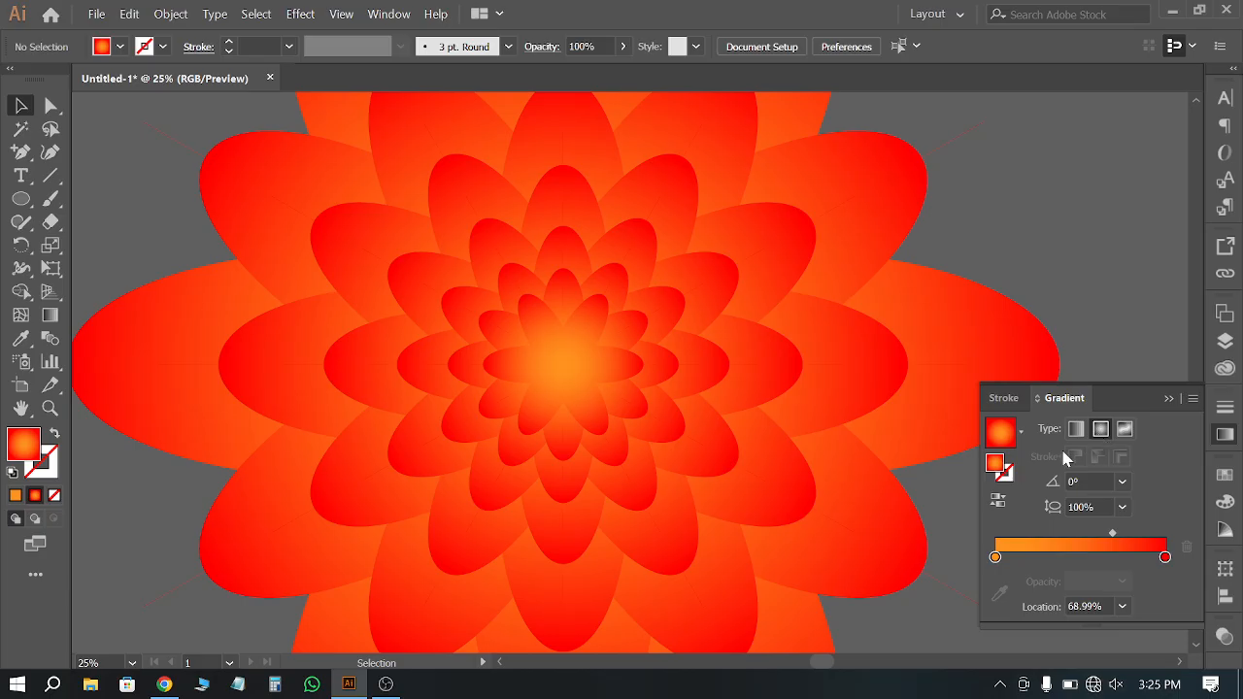
pyautogui.click(120, 47)
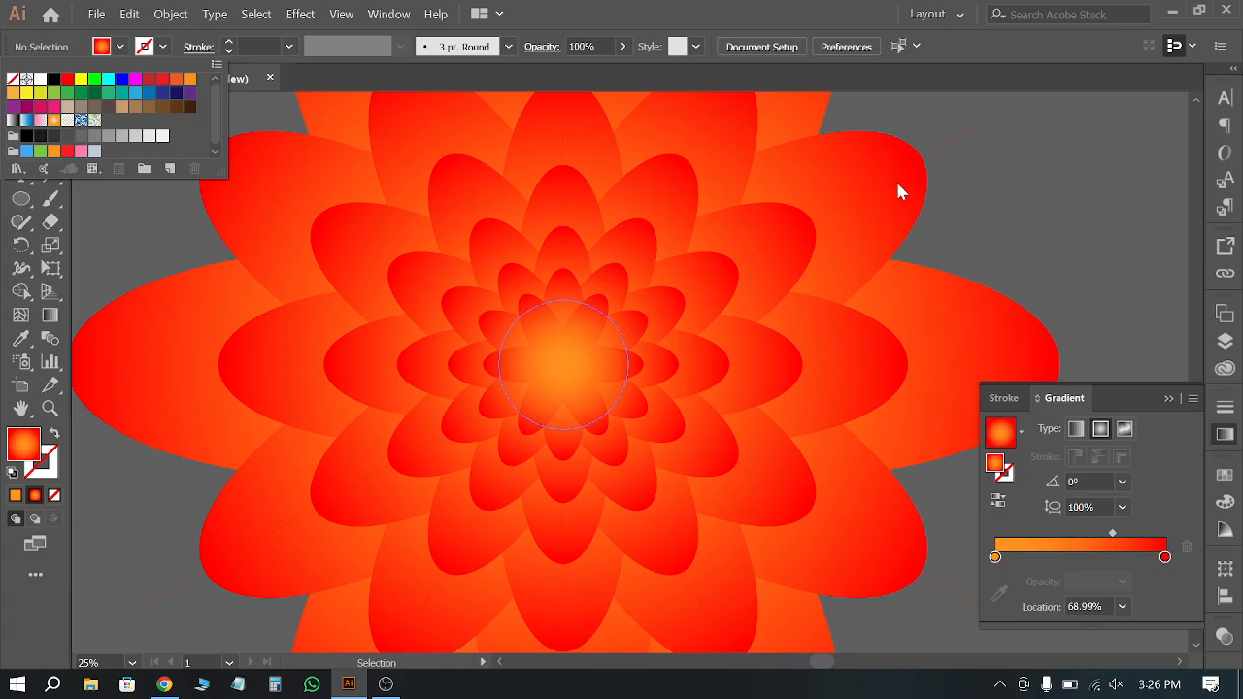
pyautogui.click(1000, 179)
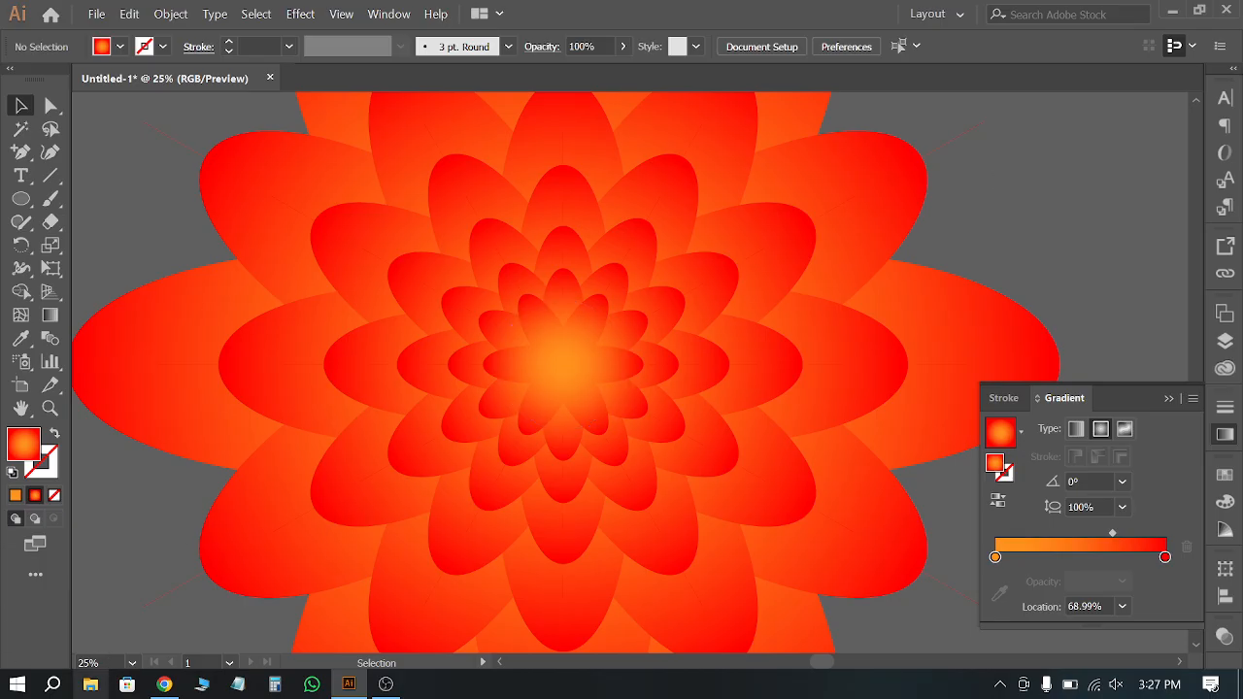
pyautogui.click(91, 683)
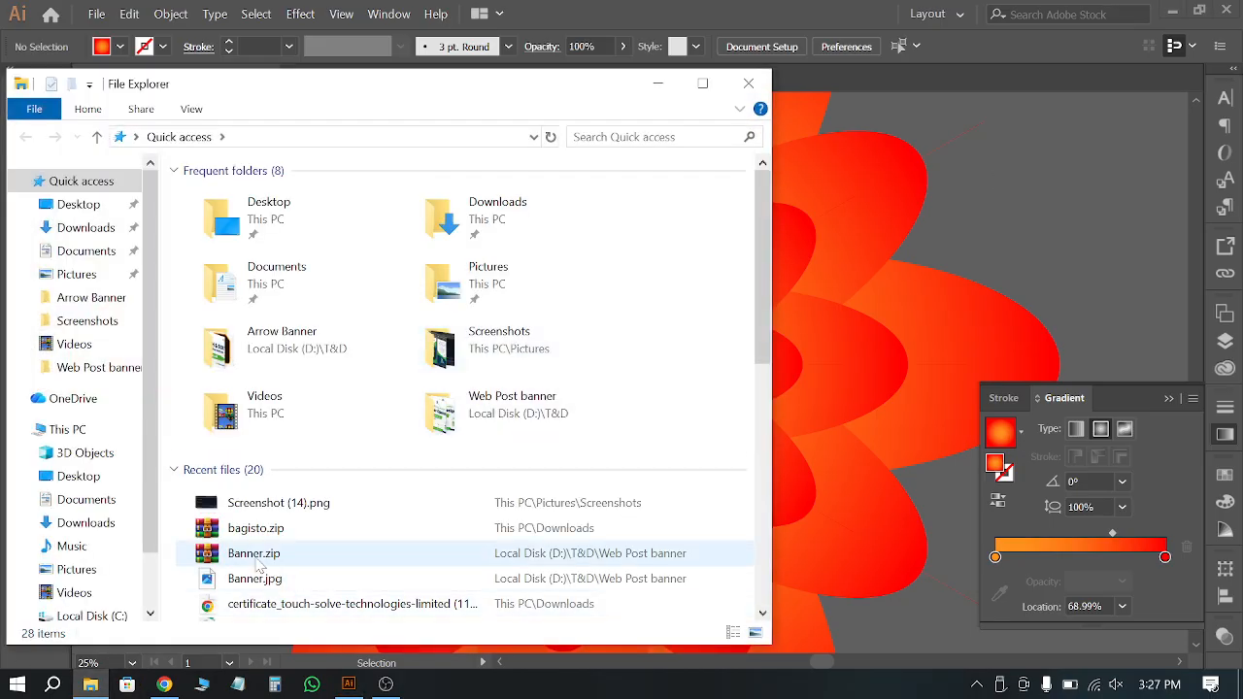
pyautogui.scroll(-1, 112, 537)
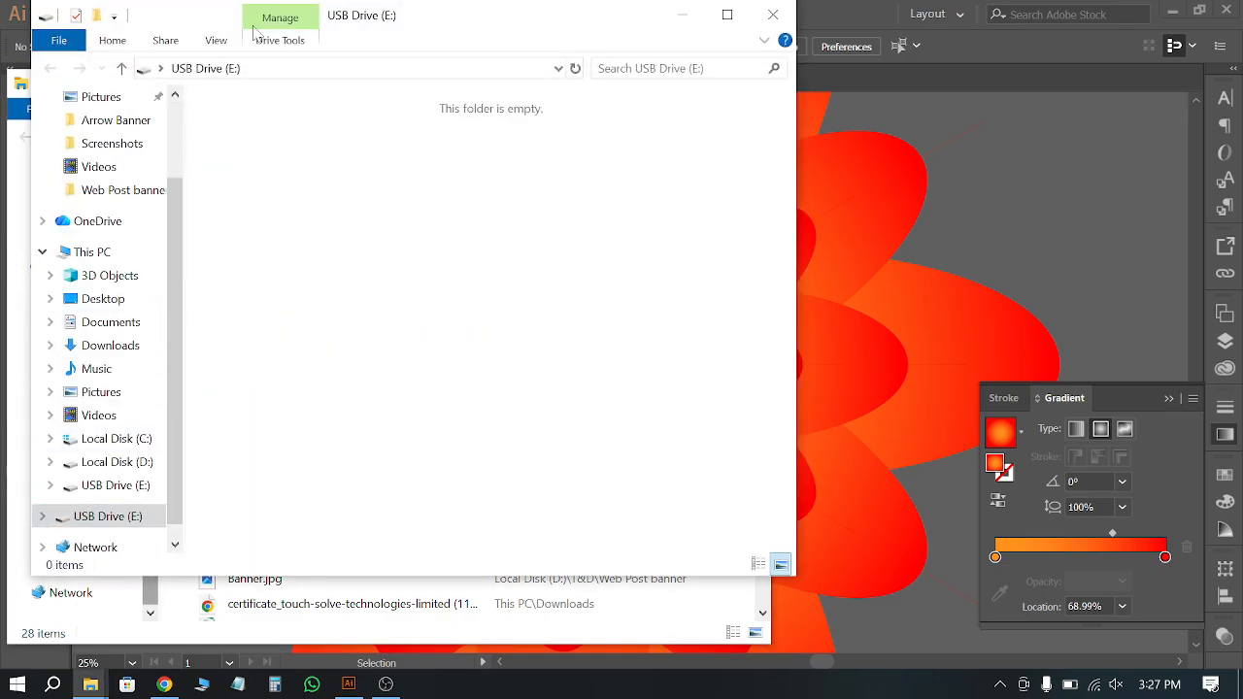
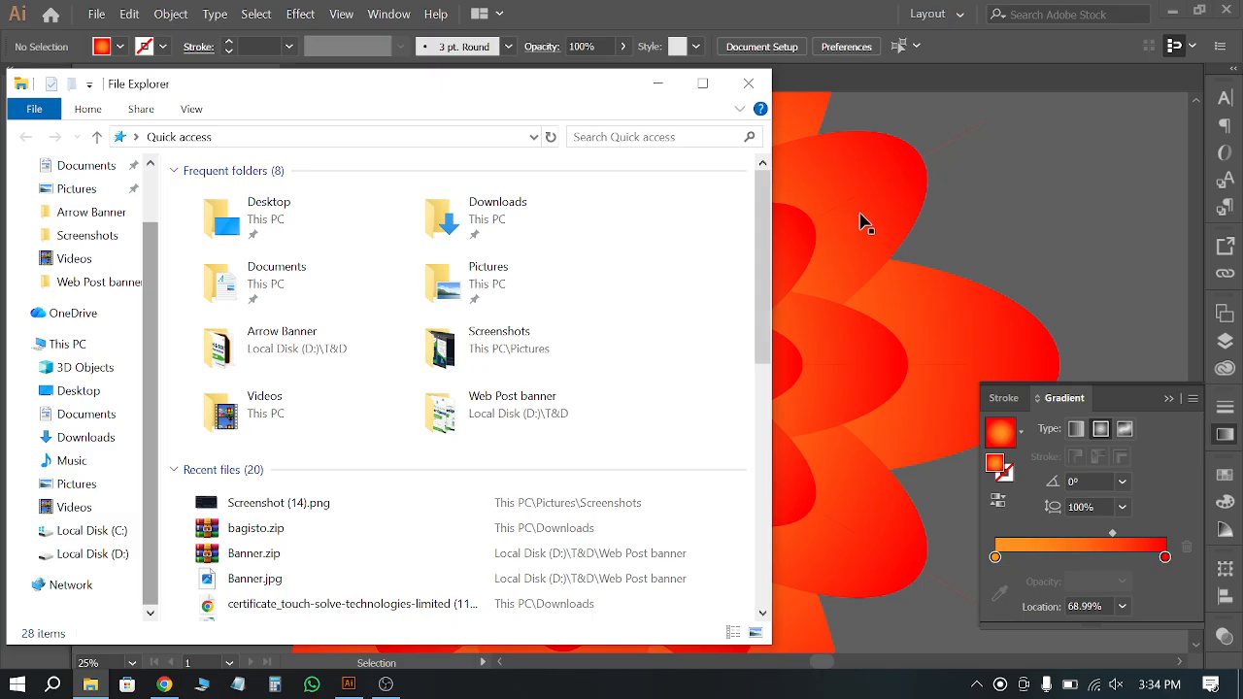
pyautogui.click(999, 197)
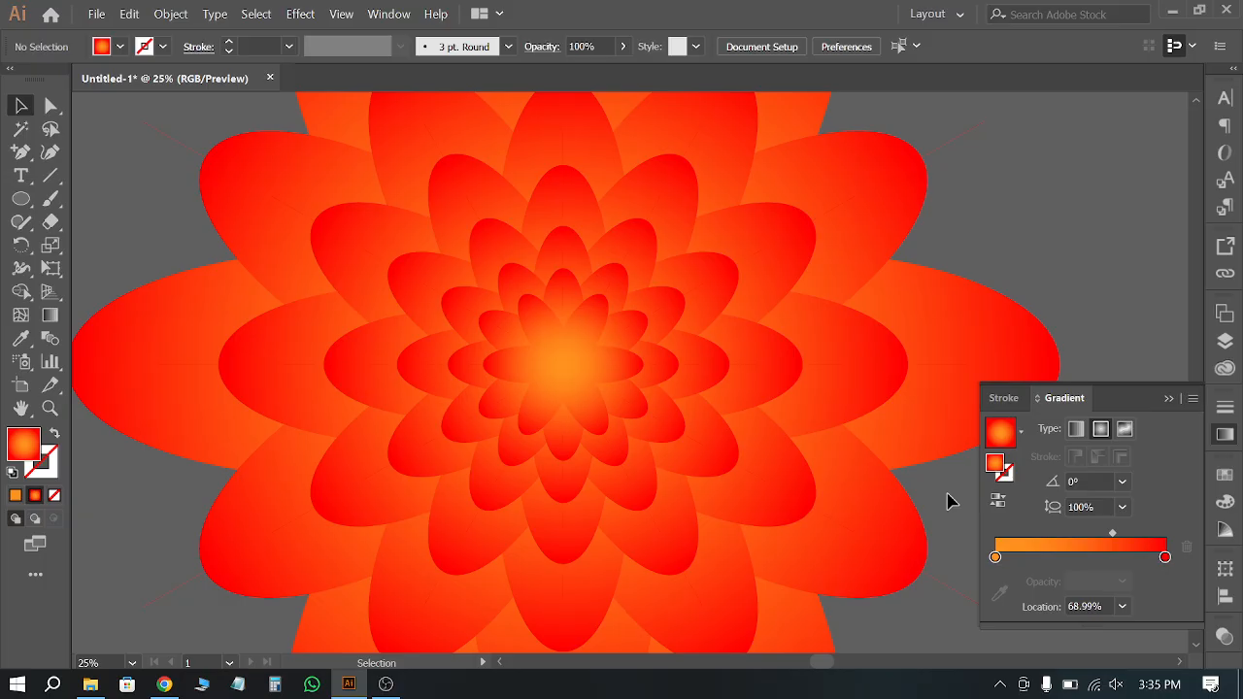
pyautogui.hotkey('ctrl', '-')
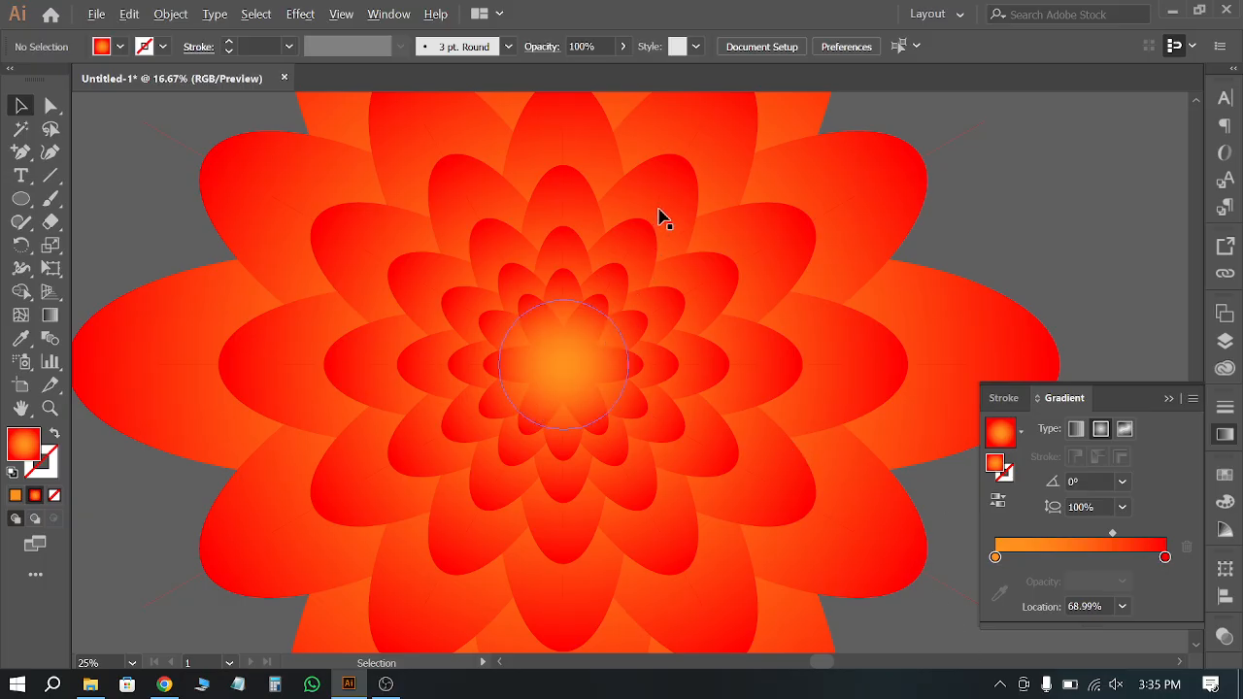
pyautogui.hotkey('ctrl', '-')
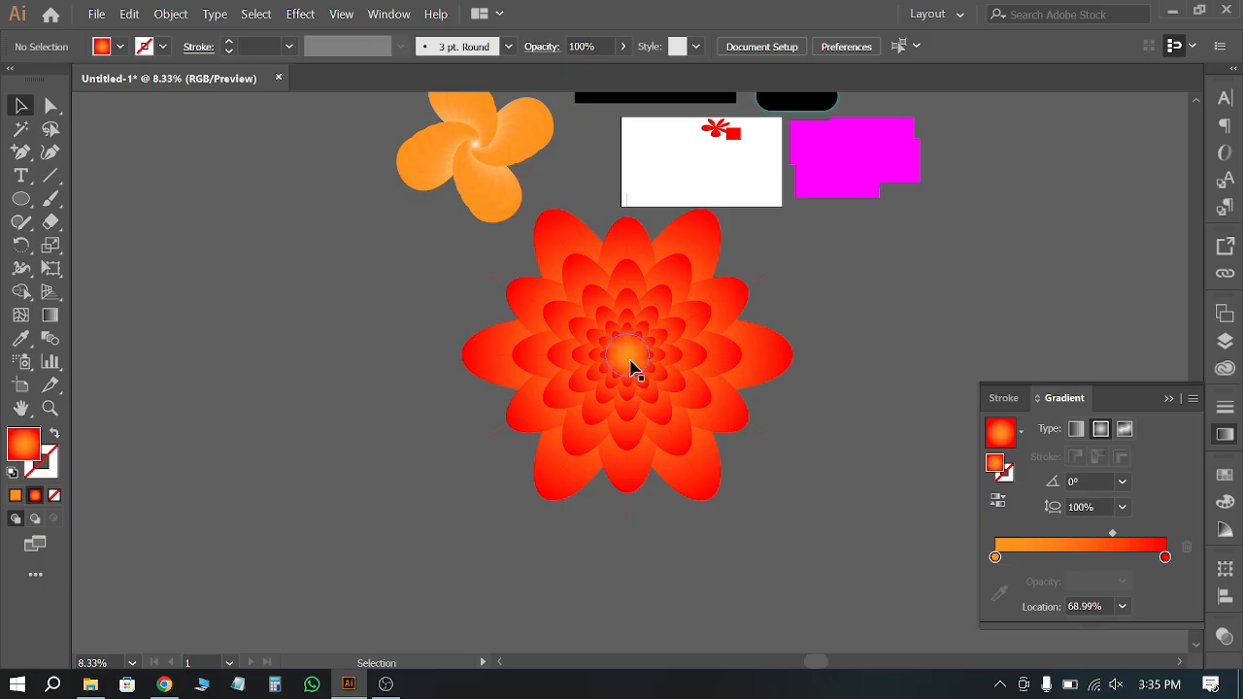
# Step: Move the layered flower up beside the artboard so it overlaps the magenta shape
pyautogui.moveTo(632, 361); pyautogui.dragTo(896, 278)
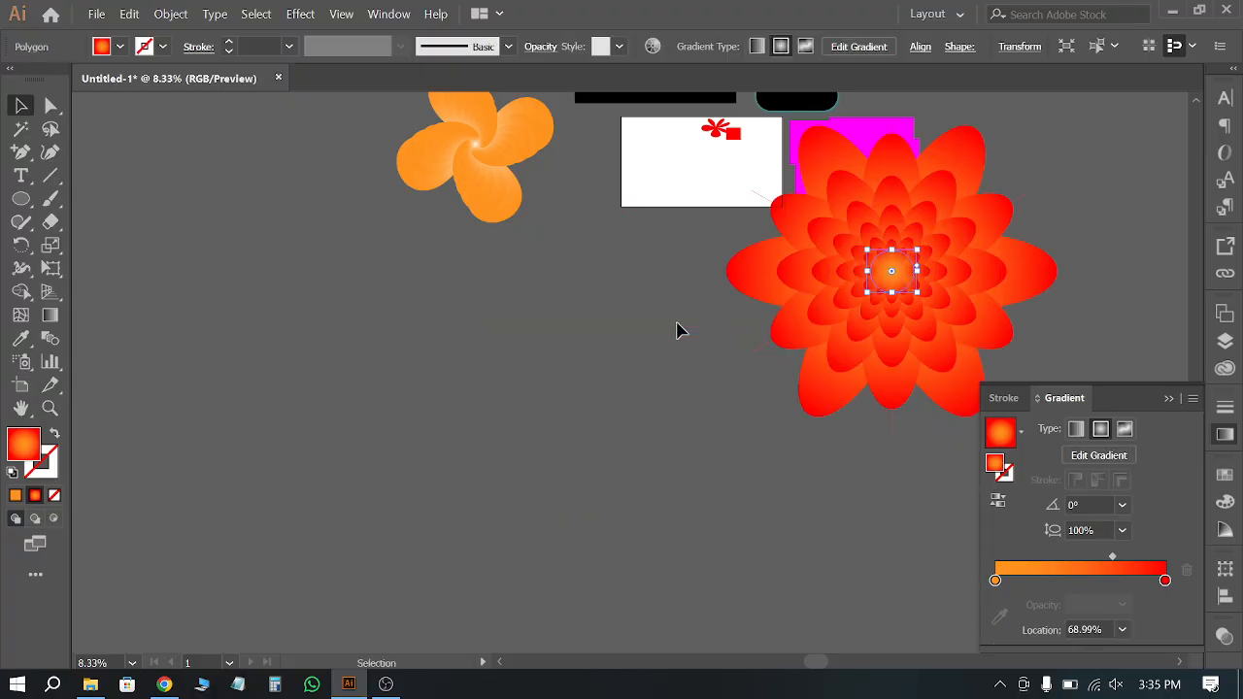
pyautogui.scroll(1, 683, 327)
pyautogui.scroll(2, 583, 335)
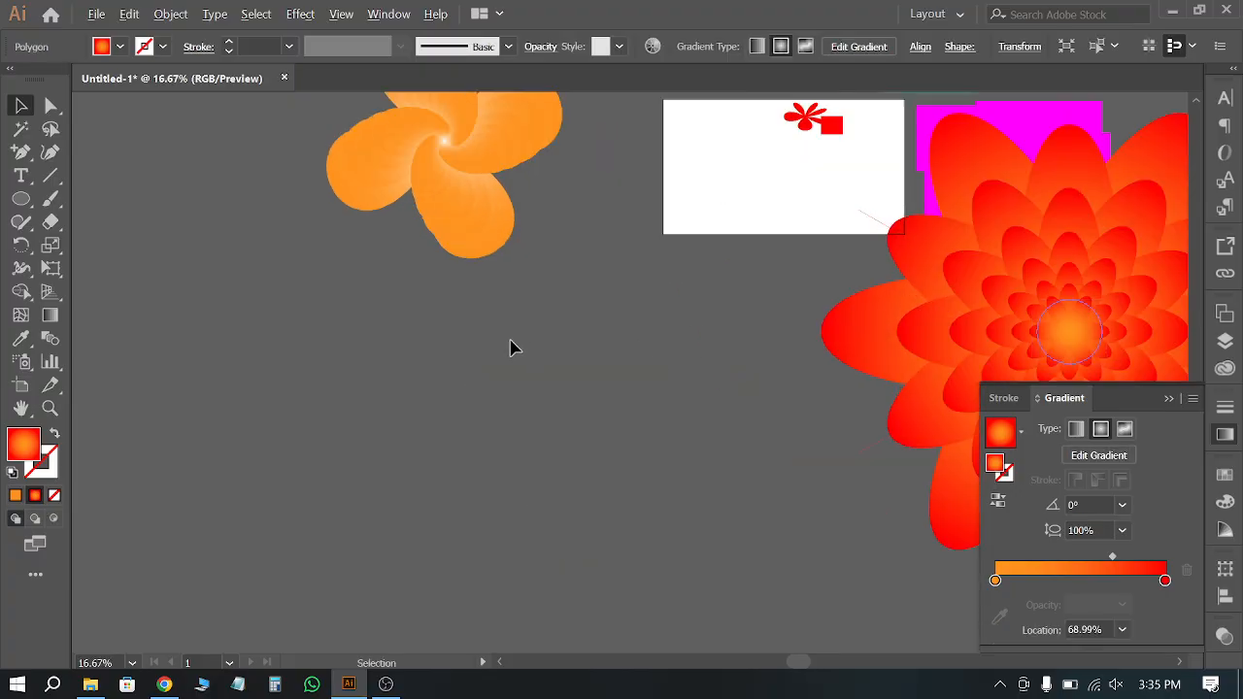
# Step: Draw an upright ellipse with the orange-to-red radial gradient in the empty area below the orange flower
pyautogui.click(21, 200)
pyautogui.moveTo(329, 220); pyautogui.dragTo(484, 415)
pyautogui.scroll(1, 390, 256)
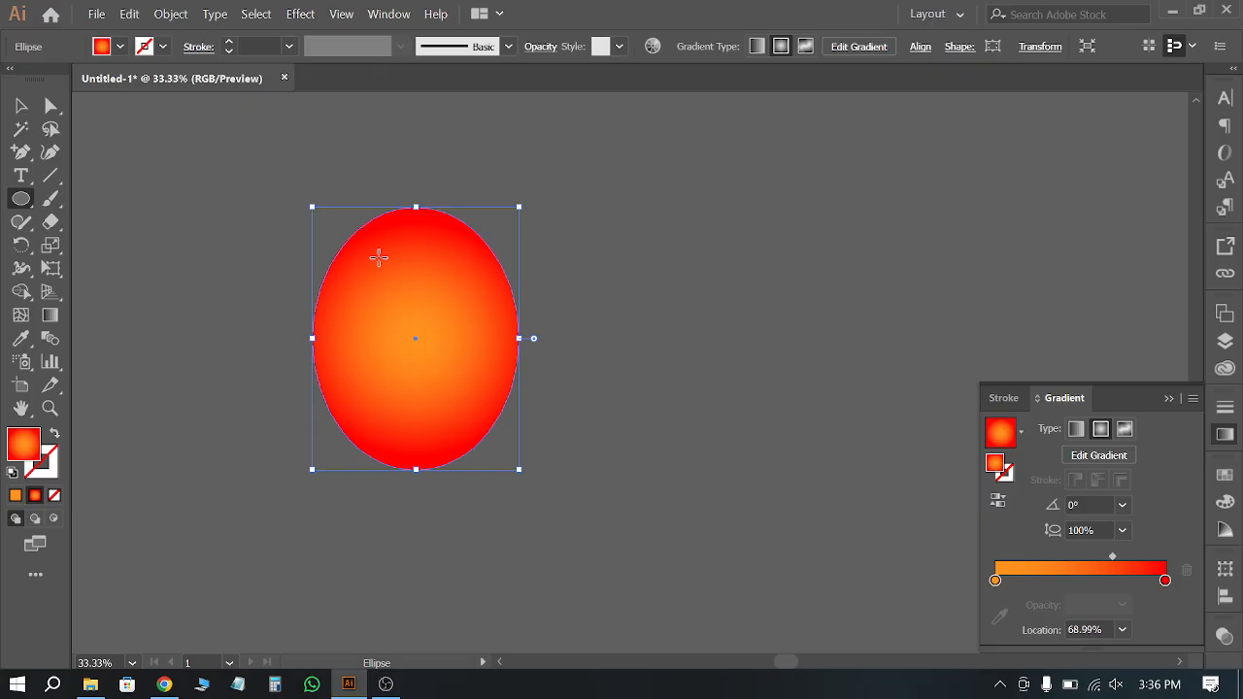
# Step: Draw a straight horizontal line beside the ellipse with the Pen tool
pyautogui.click(20, 151)
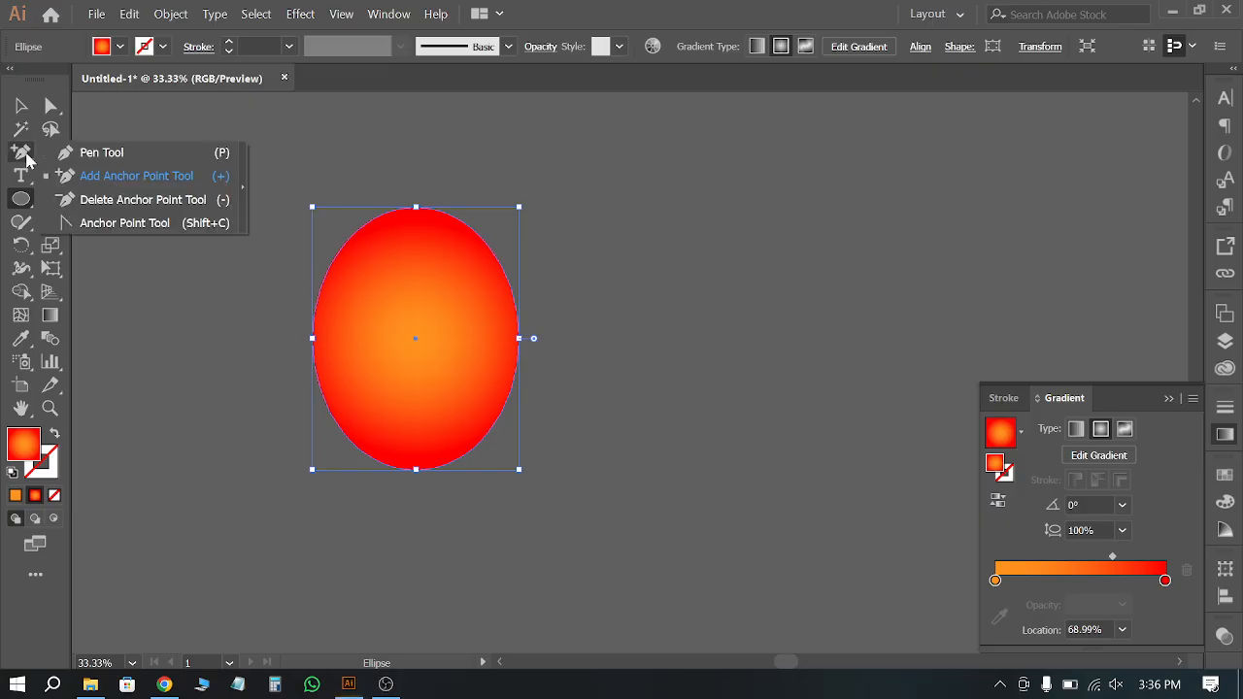
pyautogui.click(116, 160)
pyautogui.click(683, 272)
pyautogui.click(909, 272)
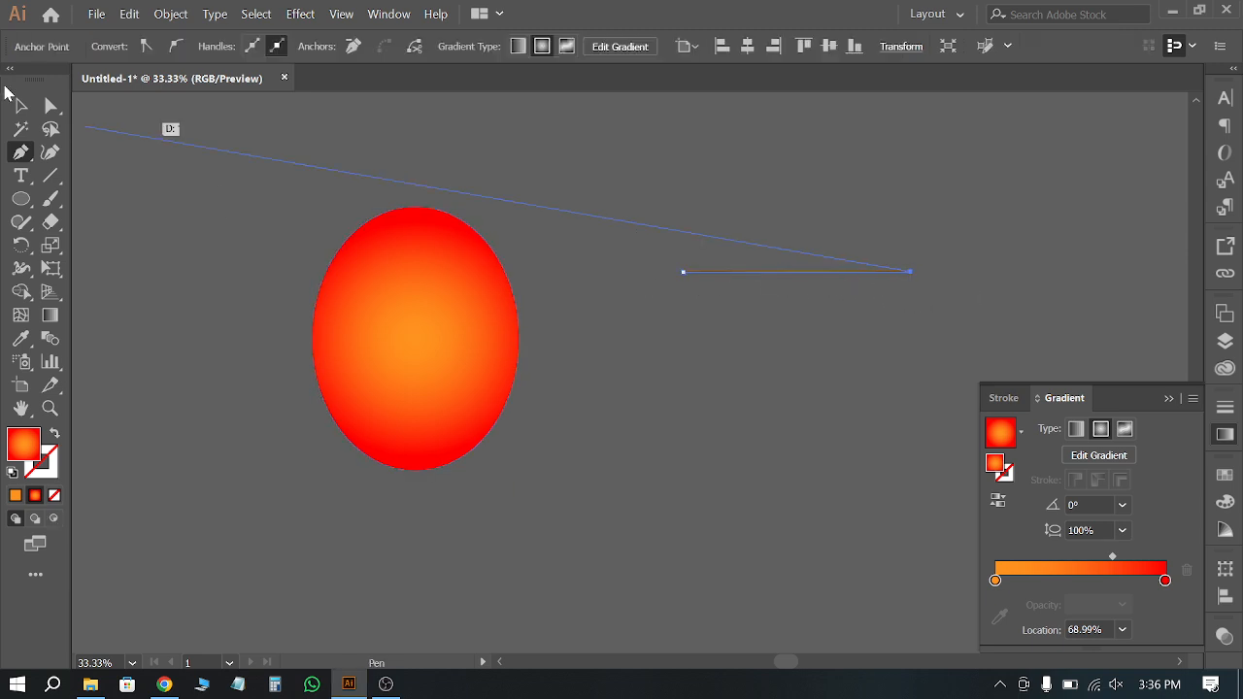
pyautogui.click(20, 104)
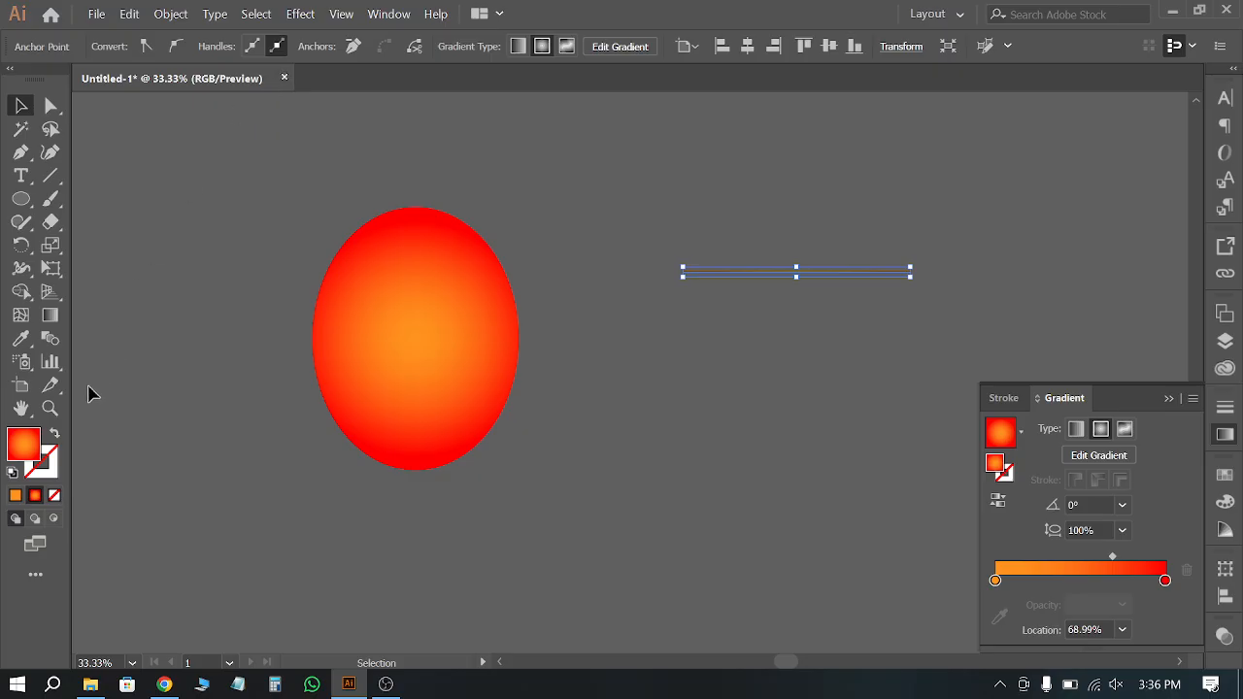
# Step: Swap the line's fill and stroke so the gradient is on its stroke, and set the stroke weight to 28 pt
pyautogui.click(54, 434)
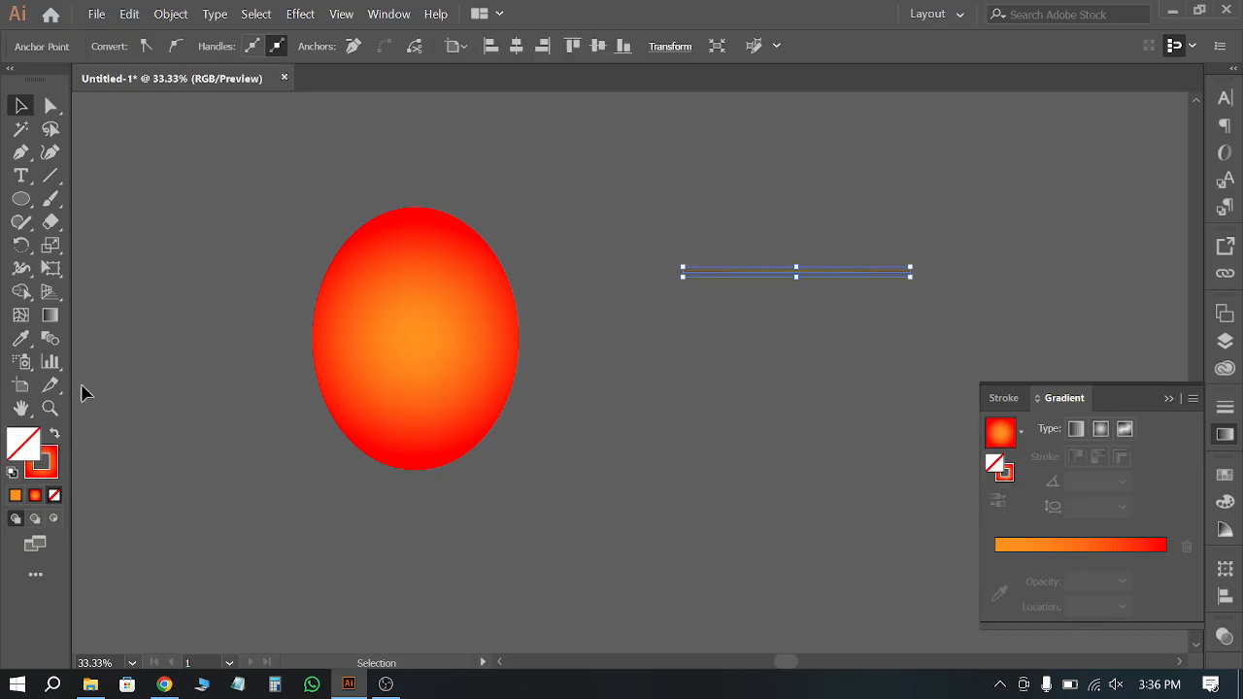
pyautogui.click(272, 167)
pyautogui.moveTo(687, 246); pyautogui.dragTo(779, 322)
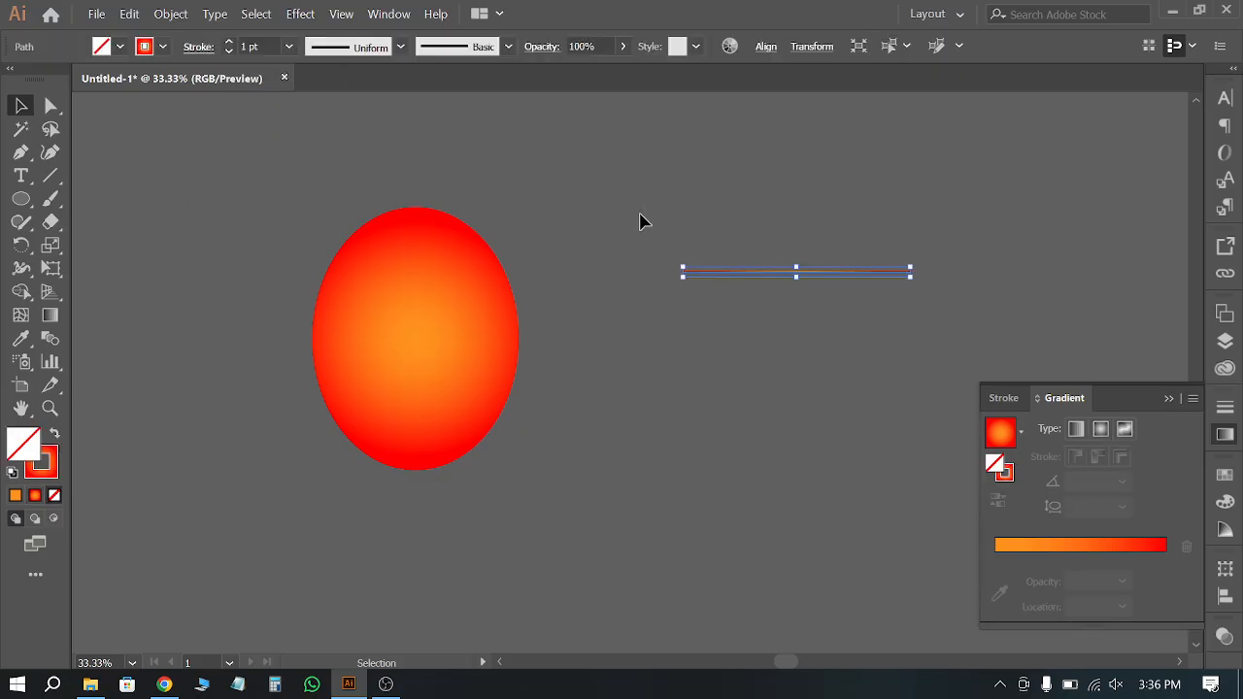
pyautogui.click(230, 43)
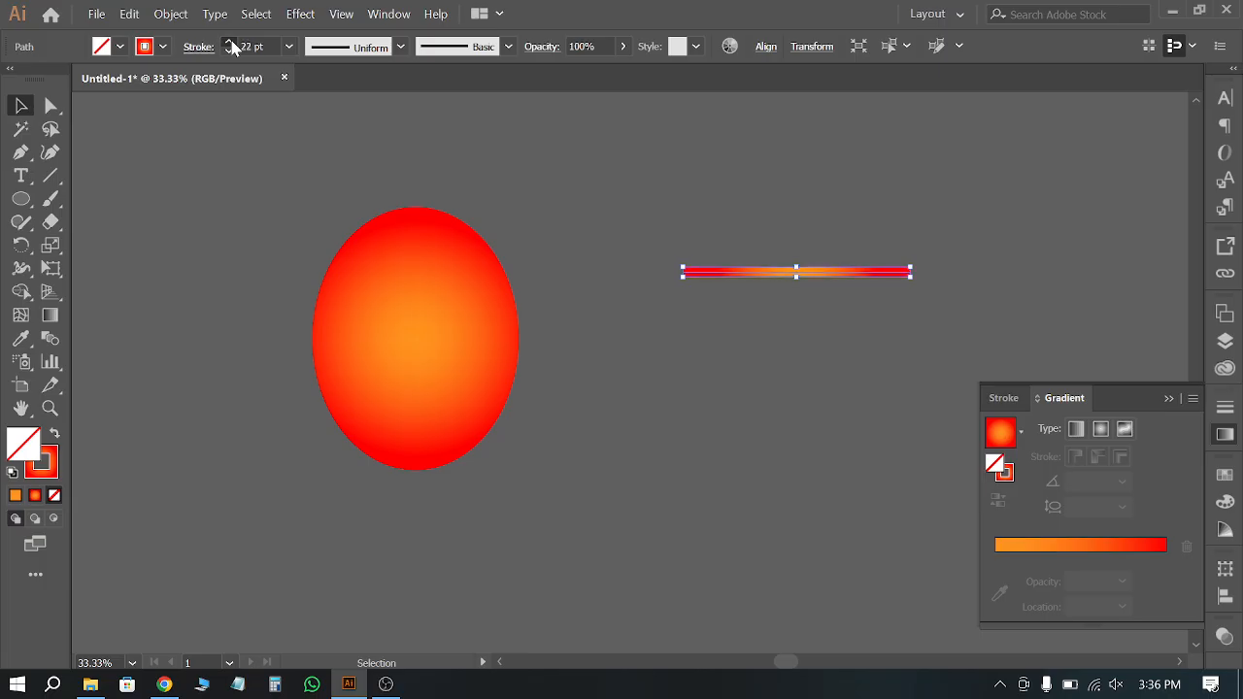
pyautogui.click(762, 369)
pyautogui.scroll(3, 928, 303)
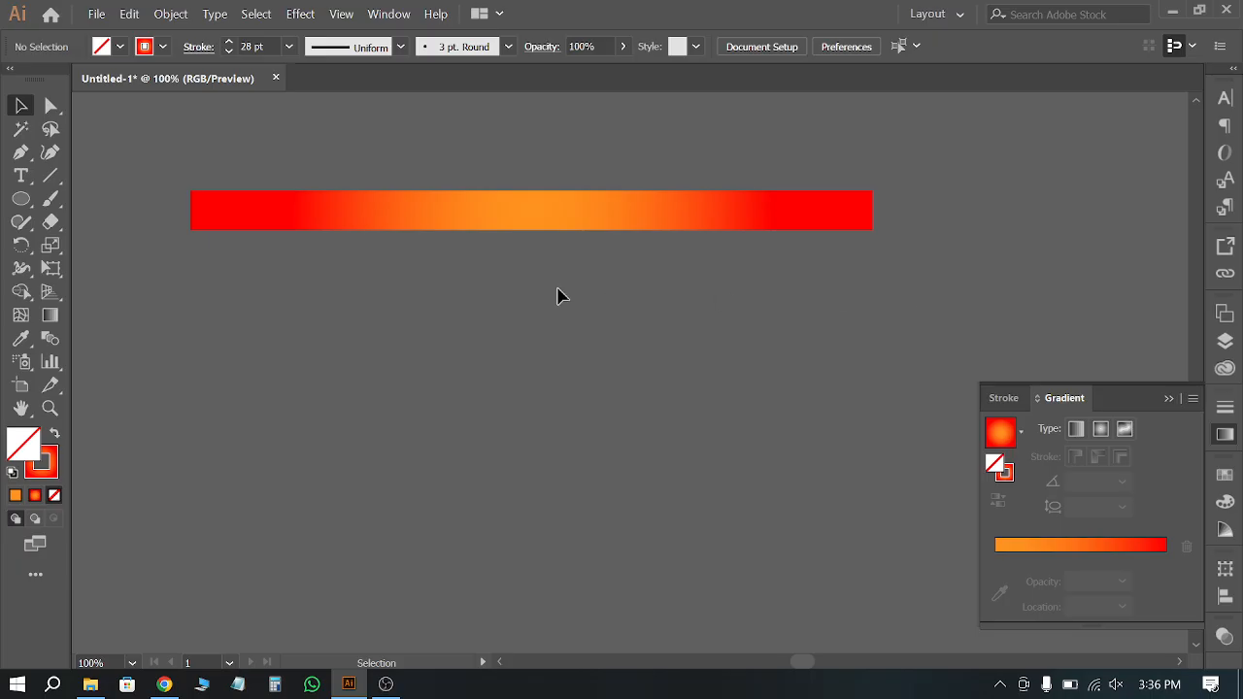
# Step: Duplicate the gradient line, place the copy end to end with the original, and select both lines
pyautogui.scroll(-1, 379, 308)
pyautogui.moveTo(423, 251); pyautogui.dragTo(818, 284)
pyautogui.click(860, 315)
pyautogui.click(785, 383)
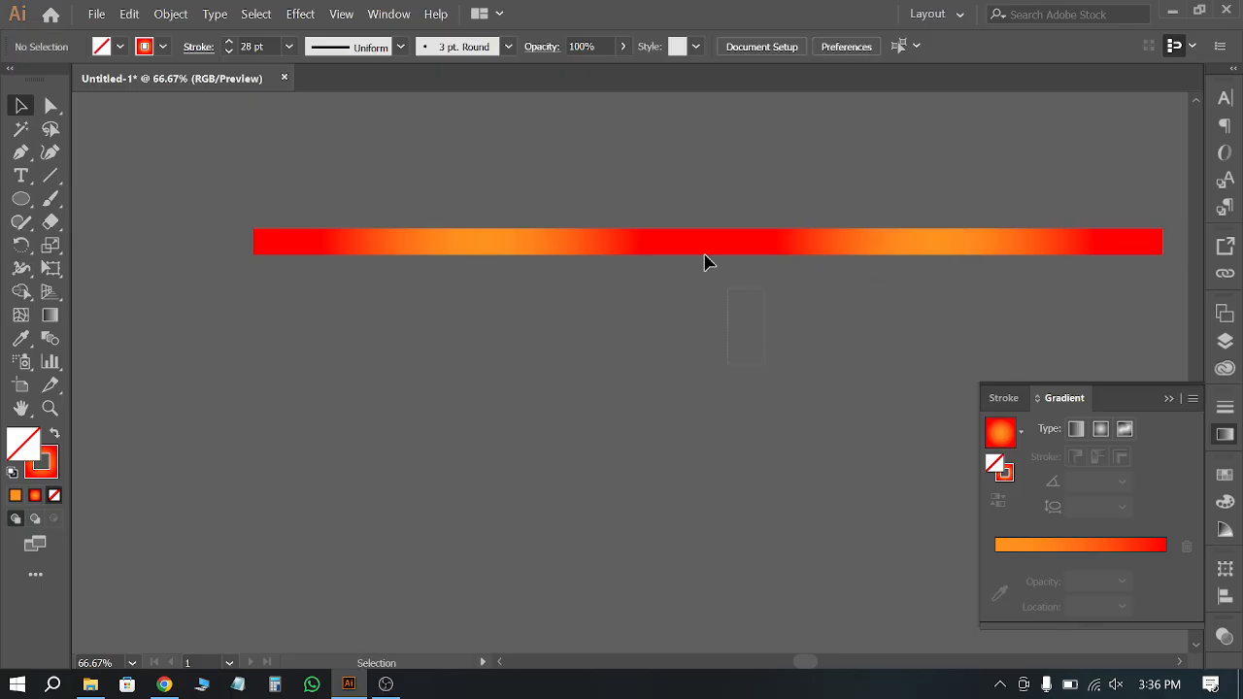
pyautogui.moveTo(705, 263); pyautogui.dragTo(660, 225)
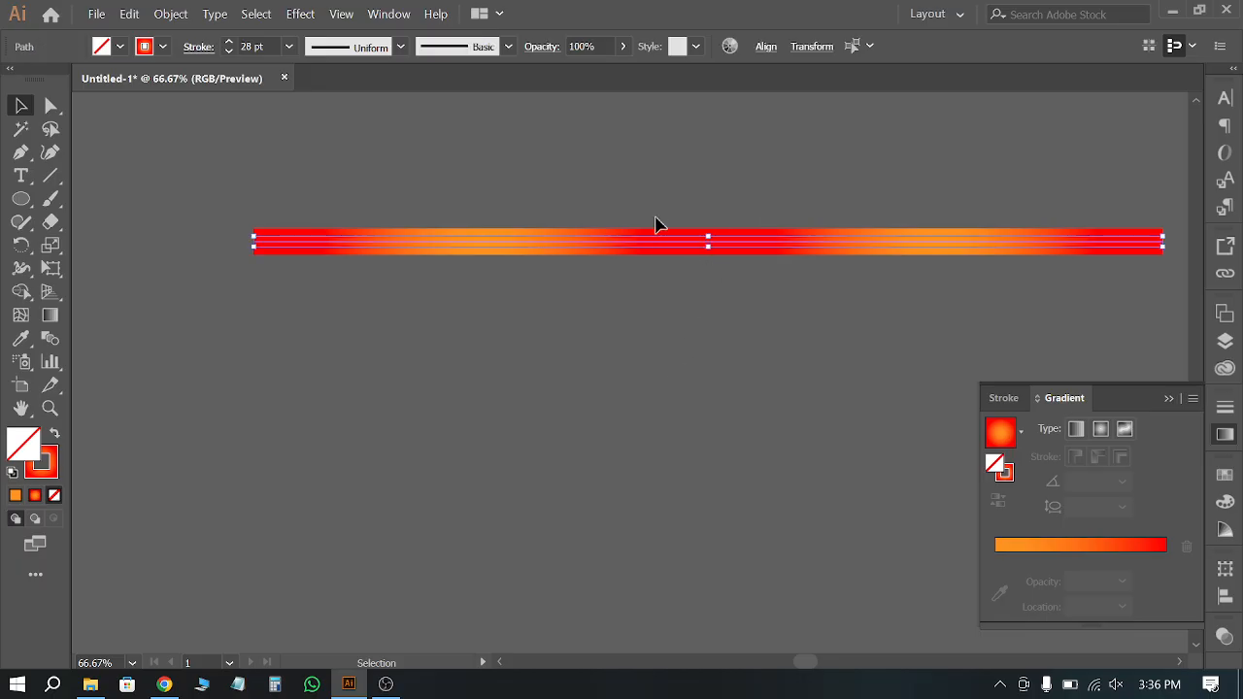
pyautogui.scroll(-3, 641, 145)
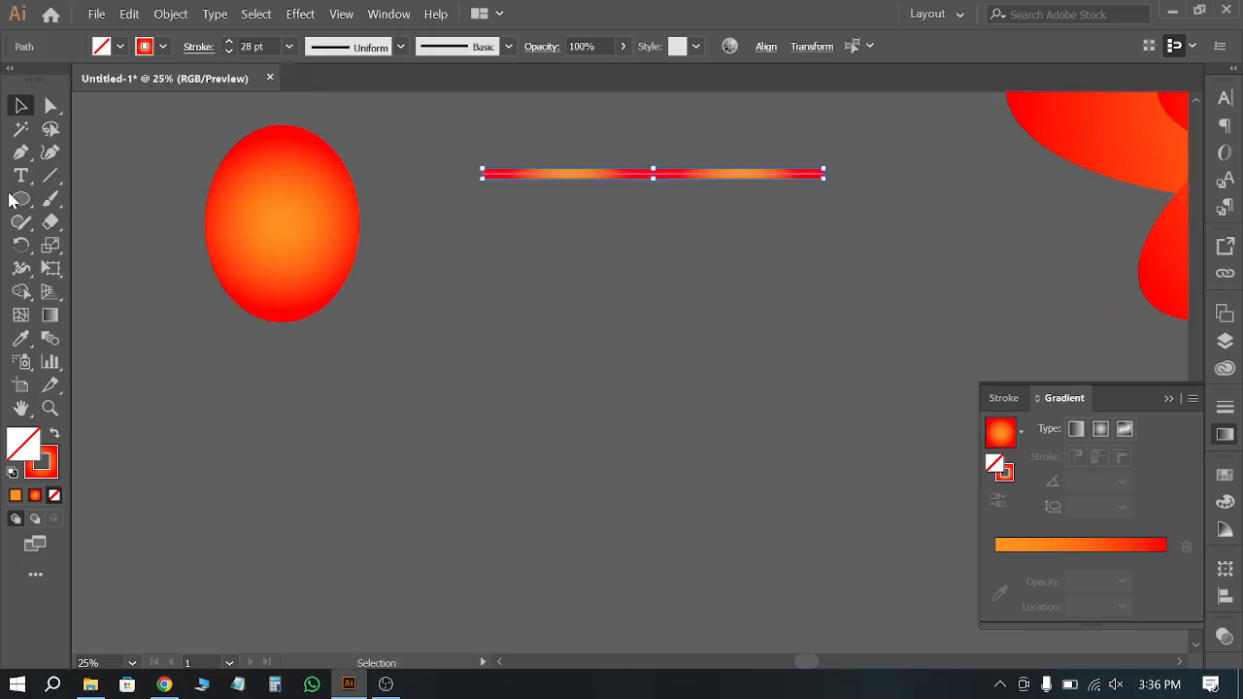
# Step: Draw an unfilled rectangle with a 28 pt gradient stroke and move it above the lines, overlapping the artboard's lower corner
pyautogui.moveTo(21, 198); pyautogui.dragTo(97, 200)
pyautogui.moveTo(430, 322); pyautogui.dragTo(694, 537)
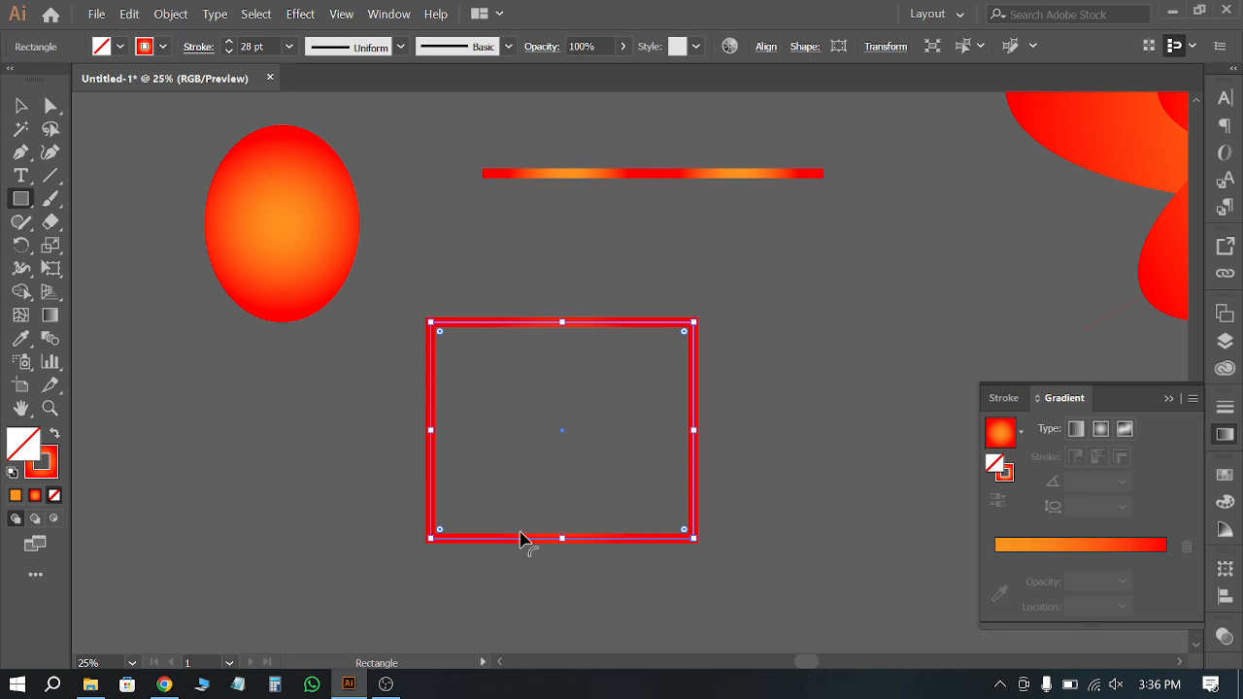
pyautogui.click(20, 105)
pyautogui.scroll(-1, 577, 318)
pyautogui.scroll(-1, 577, 317)
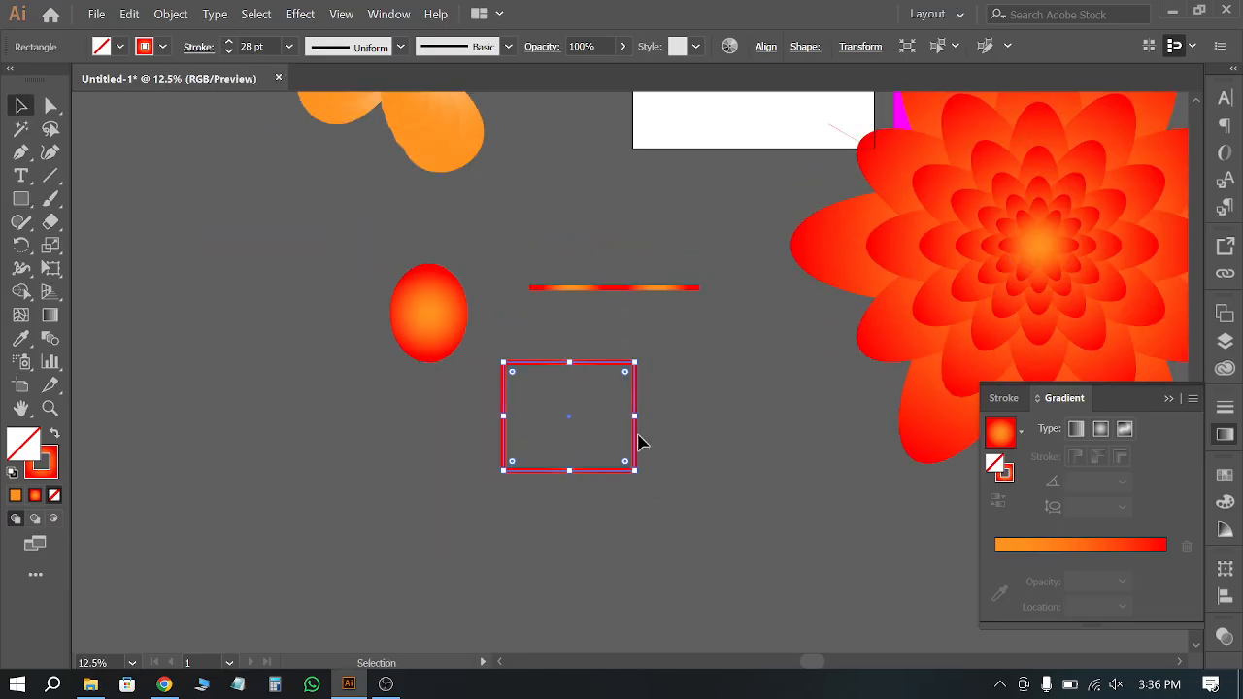
pyautogui.moveTo(638, 438); pyautogui.dragTo(690, 170)
pyautogui.click(586, 344)
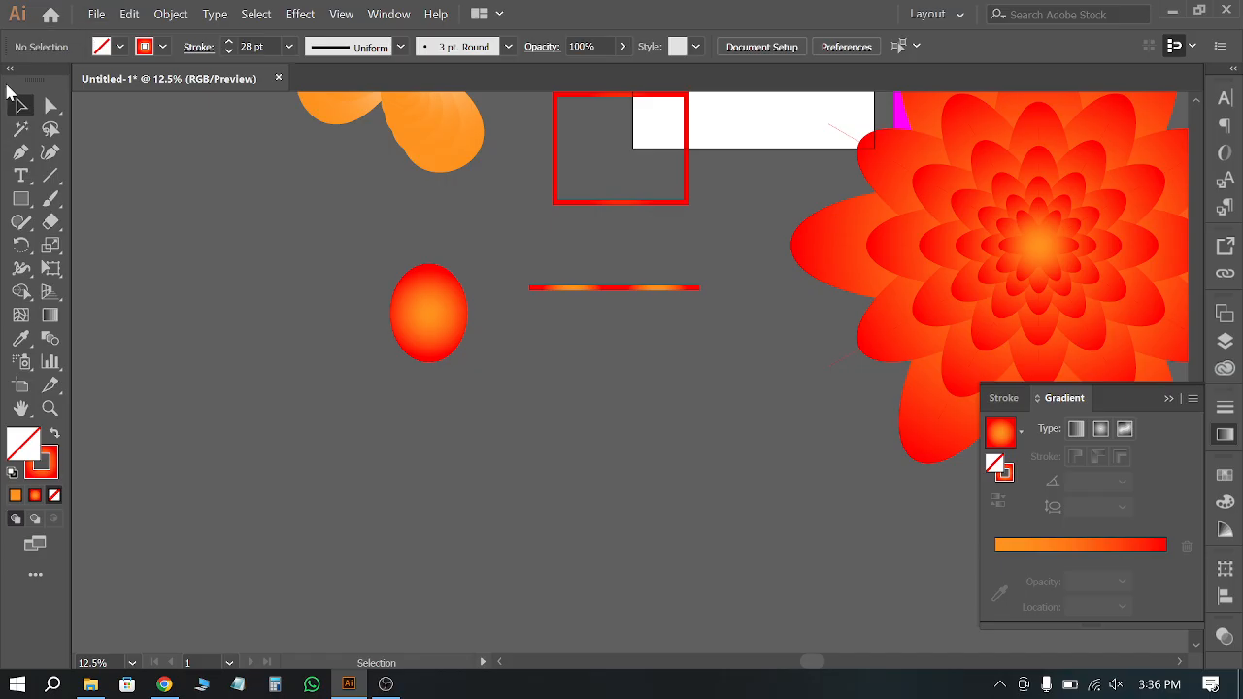
# Step: Draw a second gradient-stroked rectangle in the empty space below the ellipse and the lines
pyautogui.click(21, 198)
pyautogui.moveTo(437, 434); pyautogui.dragTo(584, 562)
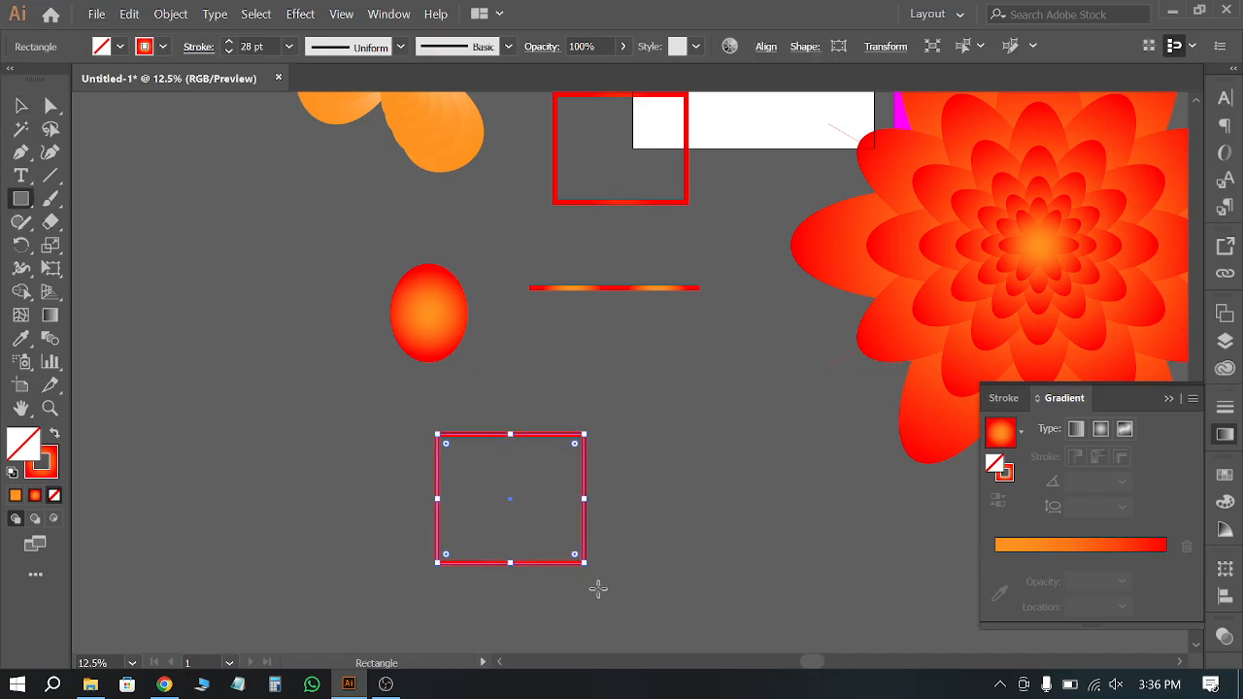
pyautogui.click(21, 105)
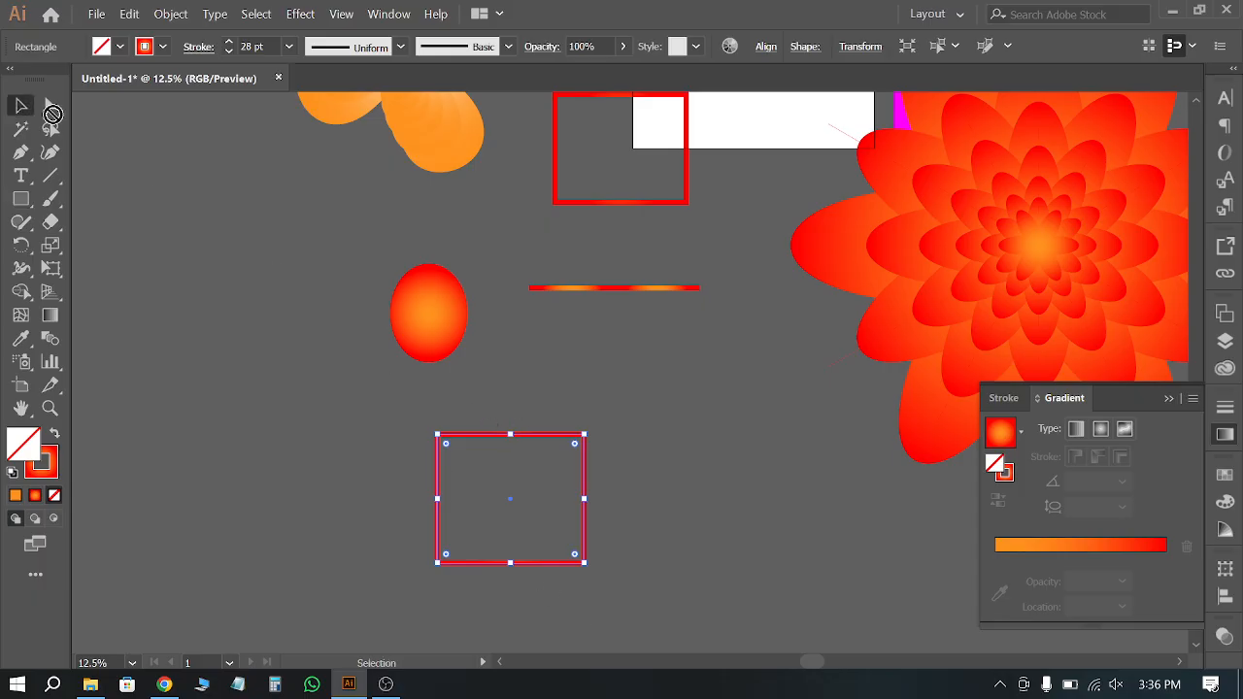
# Step: Apply the Tweak effect to the lower rectangle with preview on, 44% horizontal and 55% vertical, relative
pyautogui.click(300, 13)
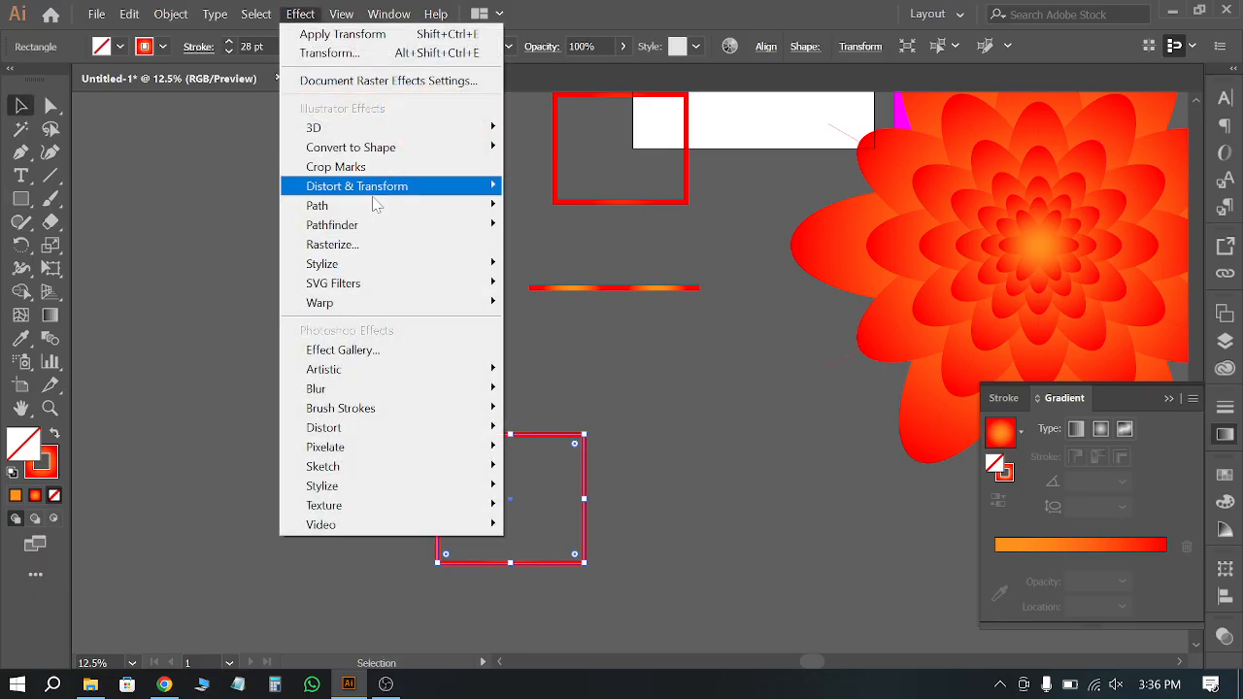
pyautogui.moveTo(375, 190)
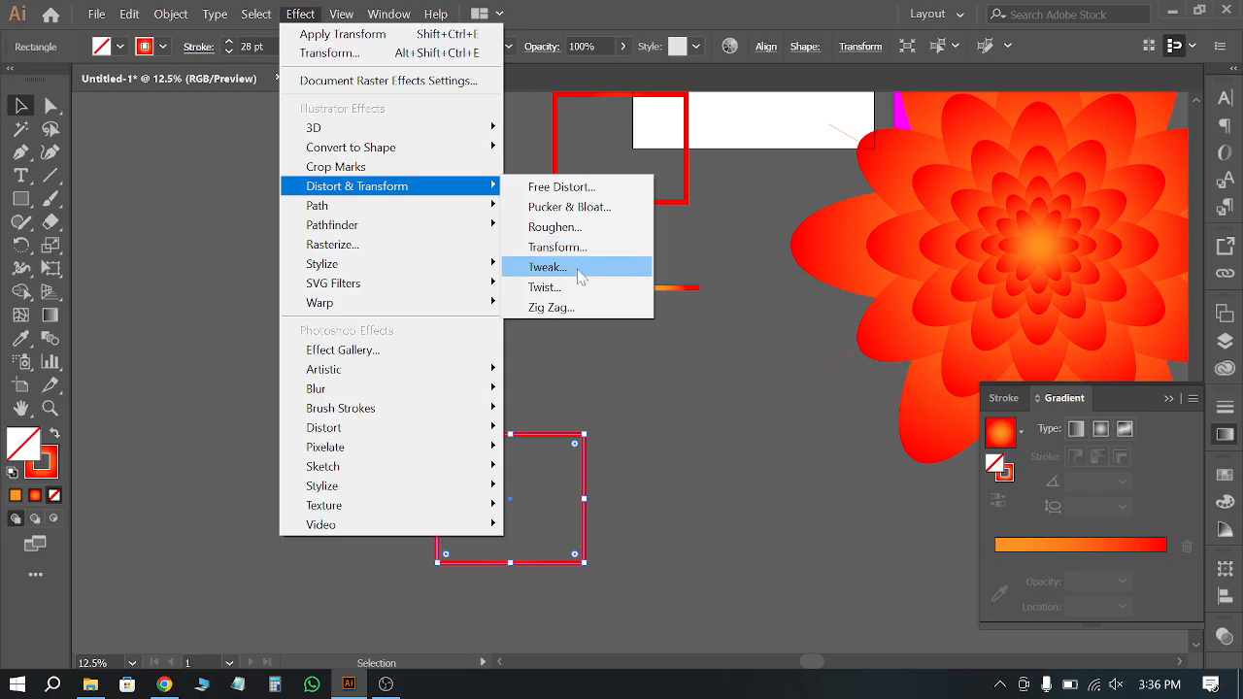
pyautogui.click(579, 277)
pyautogui.moveTo(650, 166); pyautogui.dragTo(864, 70)
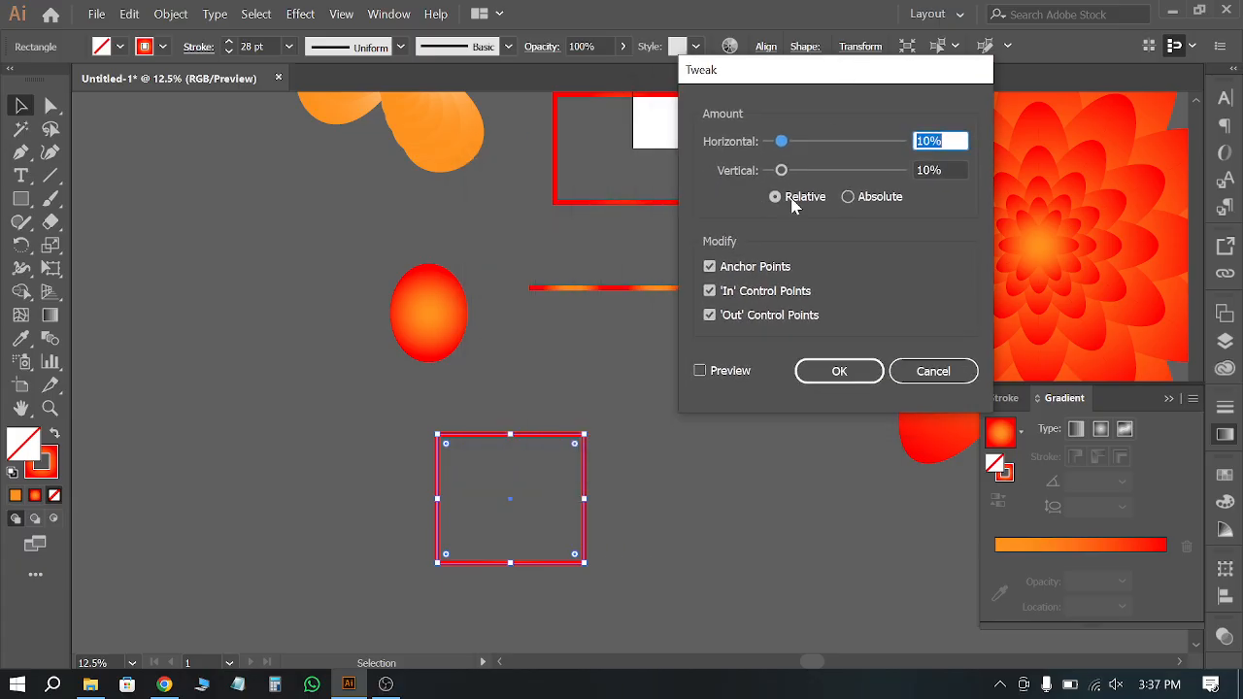
pyautogui.click(700, 370)
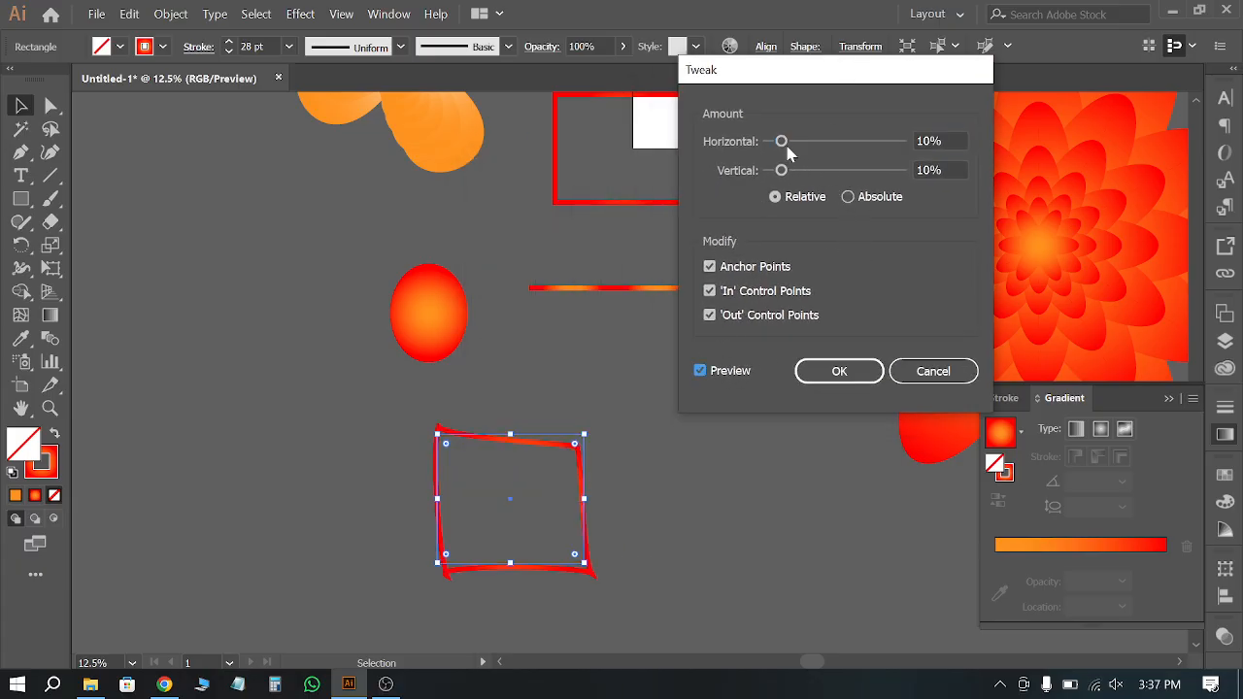
pyautogui.moveTo(783, 142); pyautogui.dragTo(826, 143)
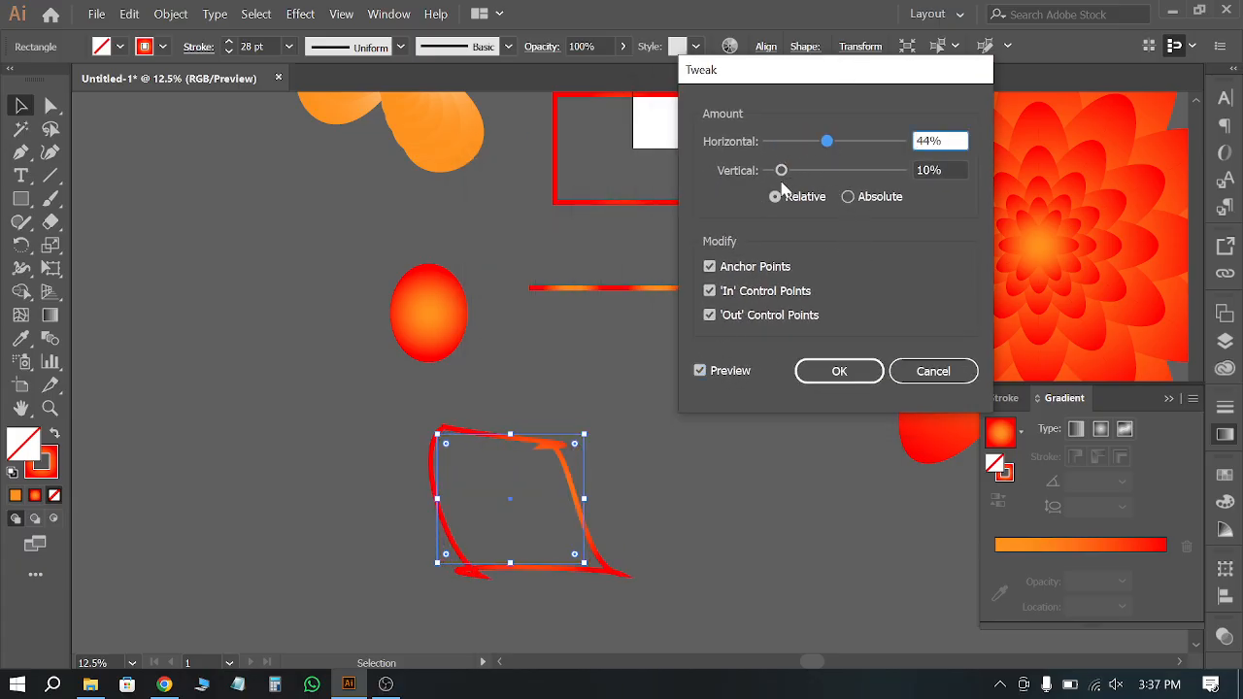
pyautogui.moveTo(783, 184); pyautogui.dragTo(840, 189)
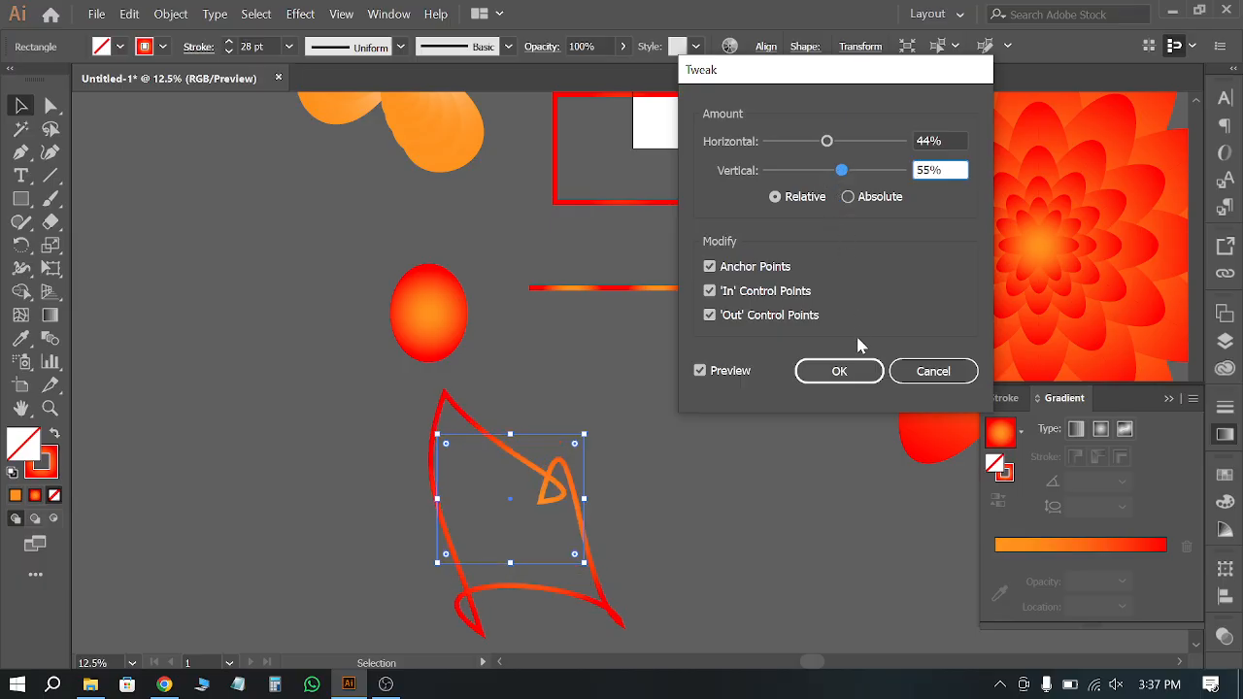
pyautogui.click(854, 369)
# Step: Duplicate the tweaked rectangle repeatedly into an overlapping group below the ellipse and the lines
pyautogui.scroll(-2, 622, 457)
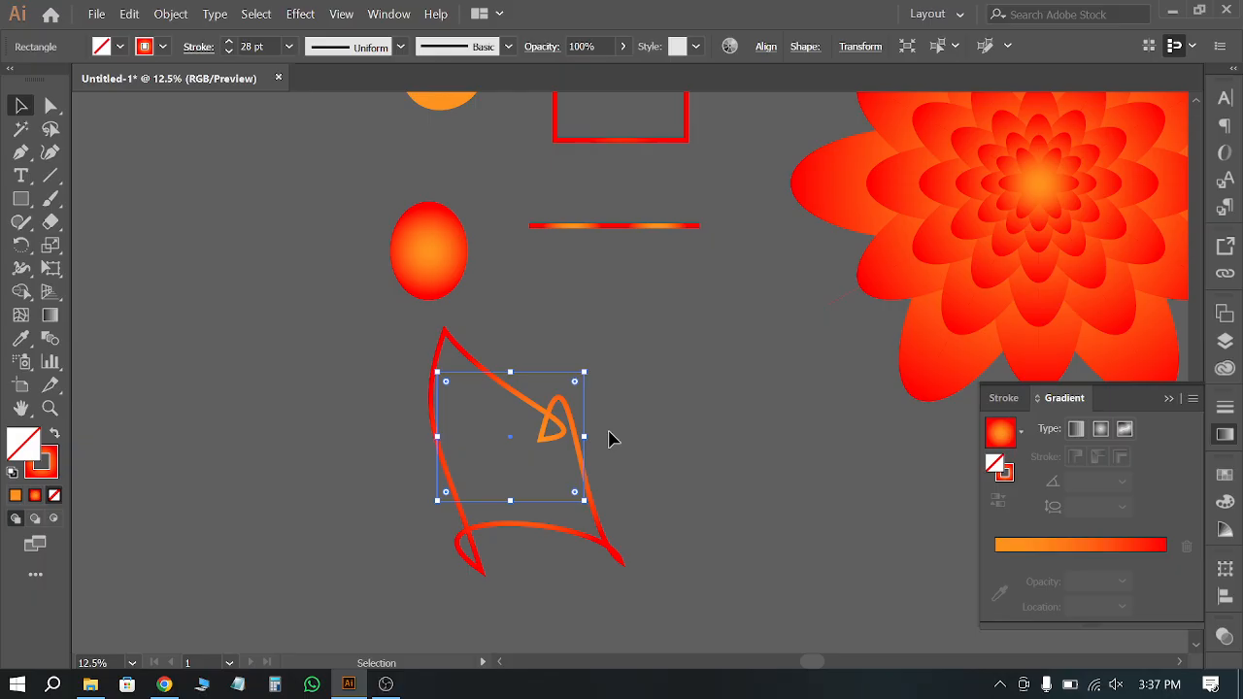
pyautogui.scroll(-1, 543, 437)
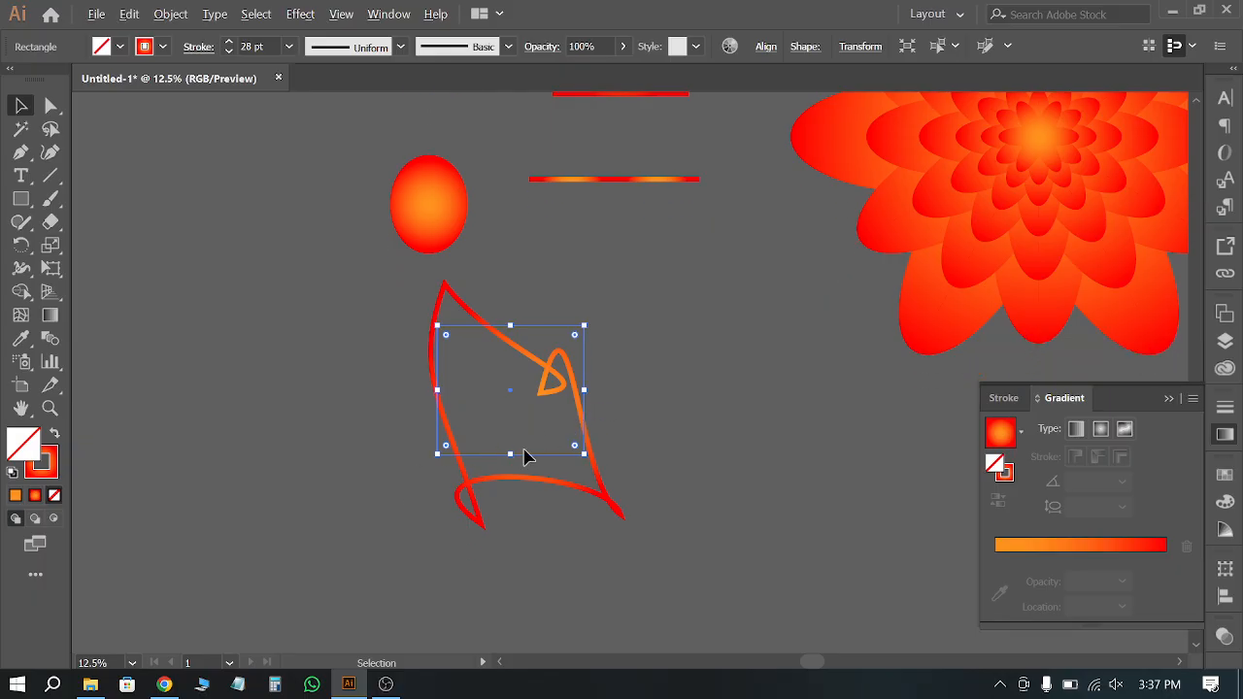
pyautogui.scroll(1, 533, 447)
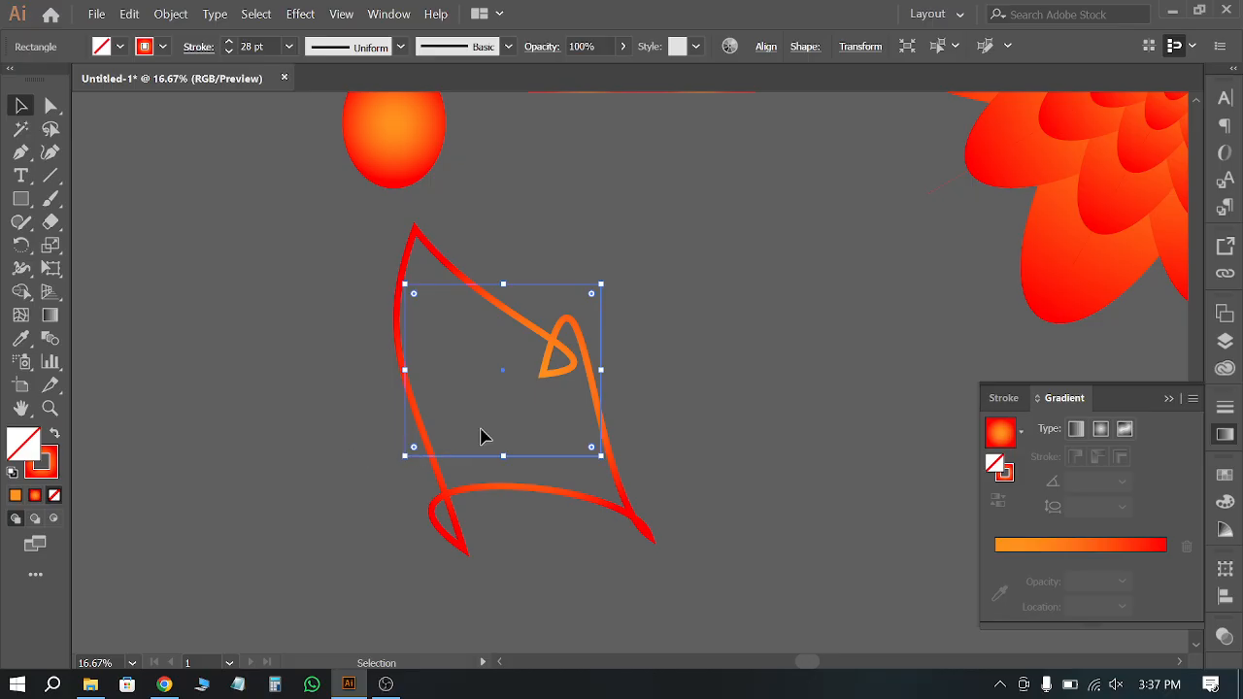
pyautogui.press('ctrl')
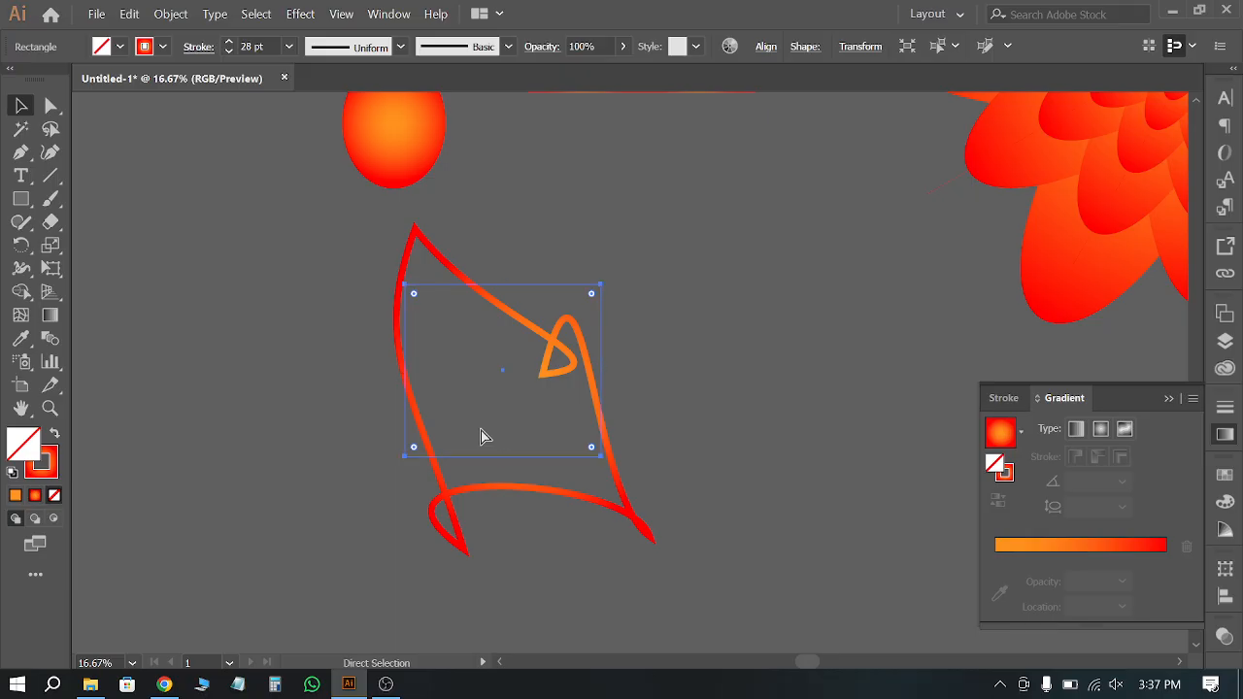
pyautogui.click(489, 456)
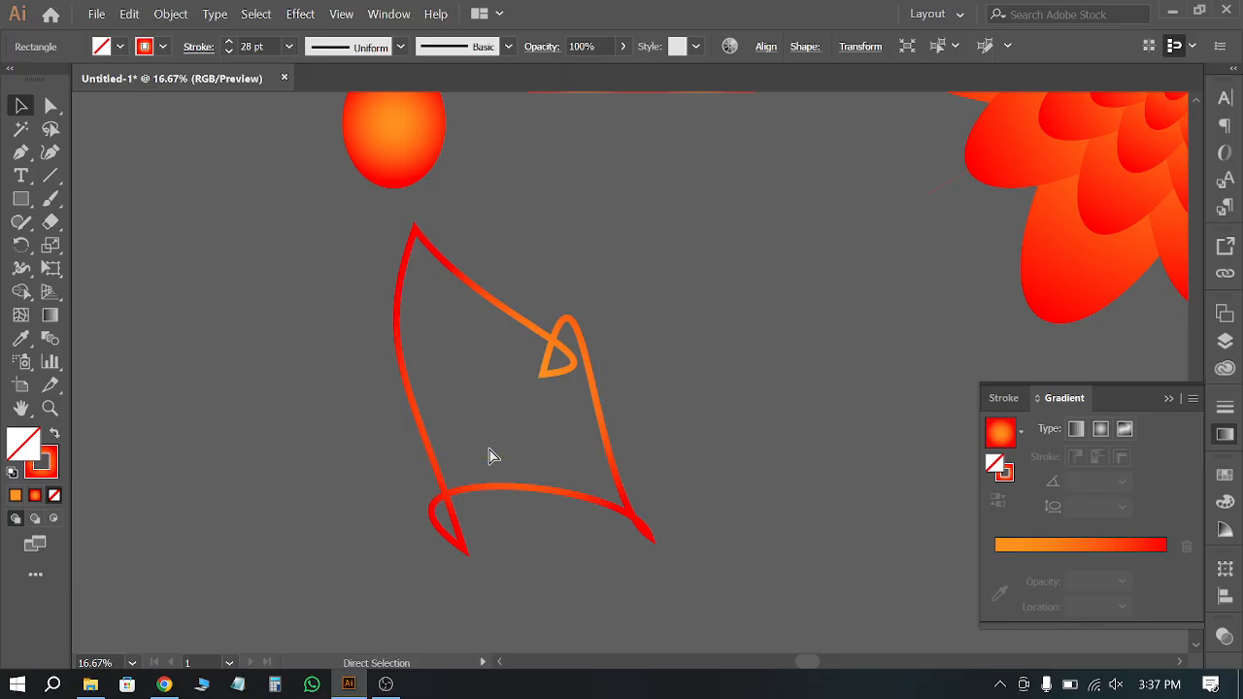
pyautogui.scroll(-3, 541, 463)
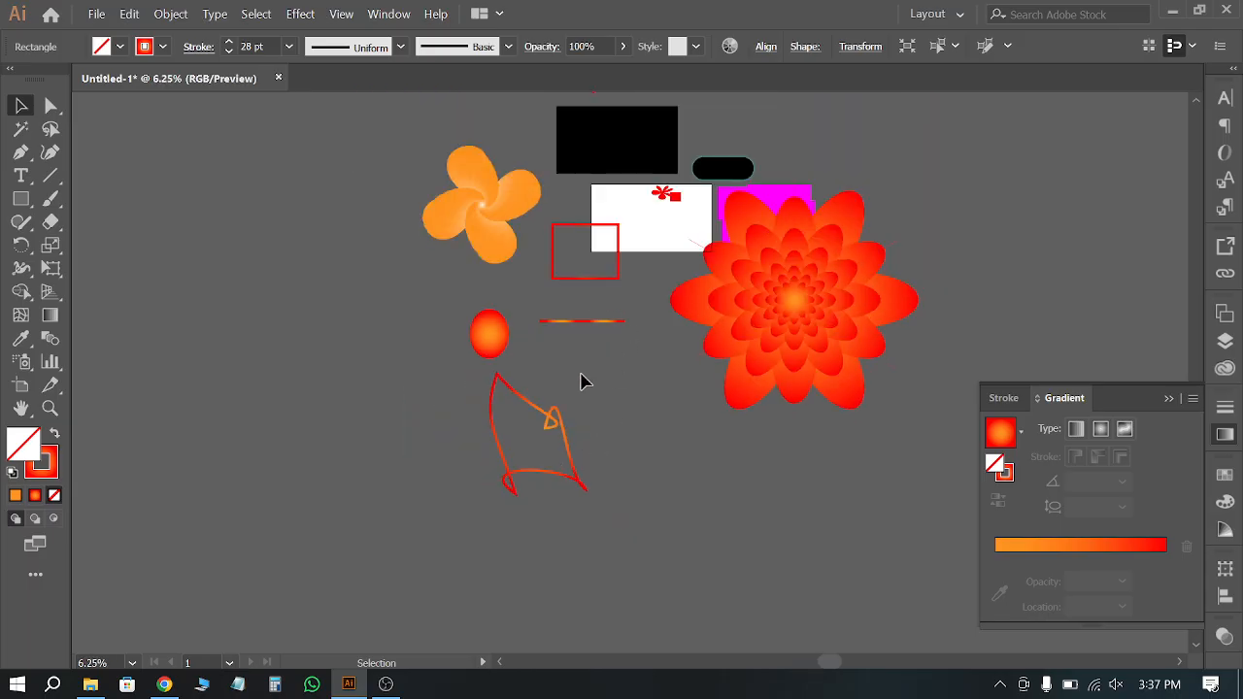
pyautogui.click(558, 425)
pyautogui.moveTo(556, 421); pyautogui.dragTo(639, 412)
pyautogui.click(647, 515)
pyautogui.scroll(2, 547, 473)
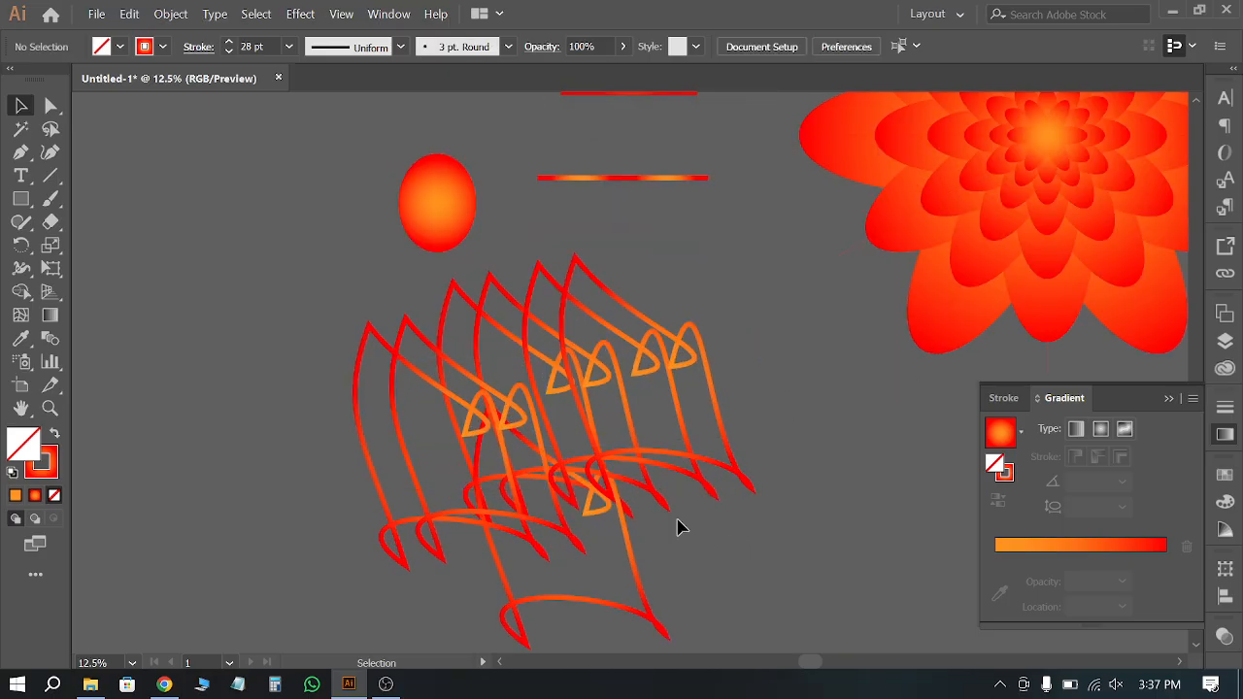
# Step: Select the overlapping tweaked copies and look over all the shapes on and around the artboard
pyautogui.moveTo(677, 521); pyautogui.dragTo(377, 323)
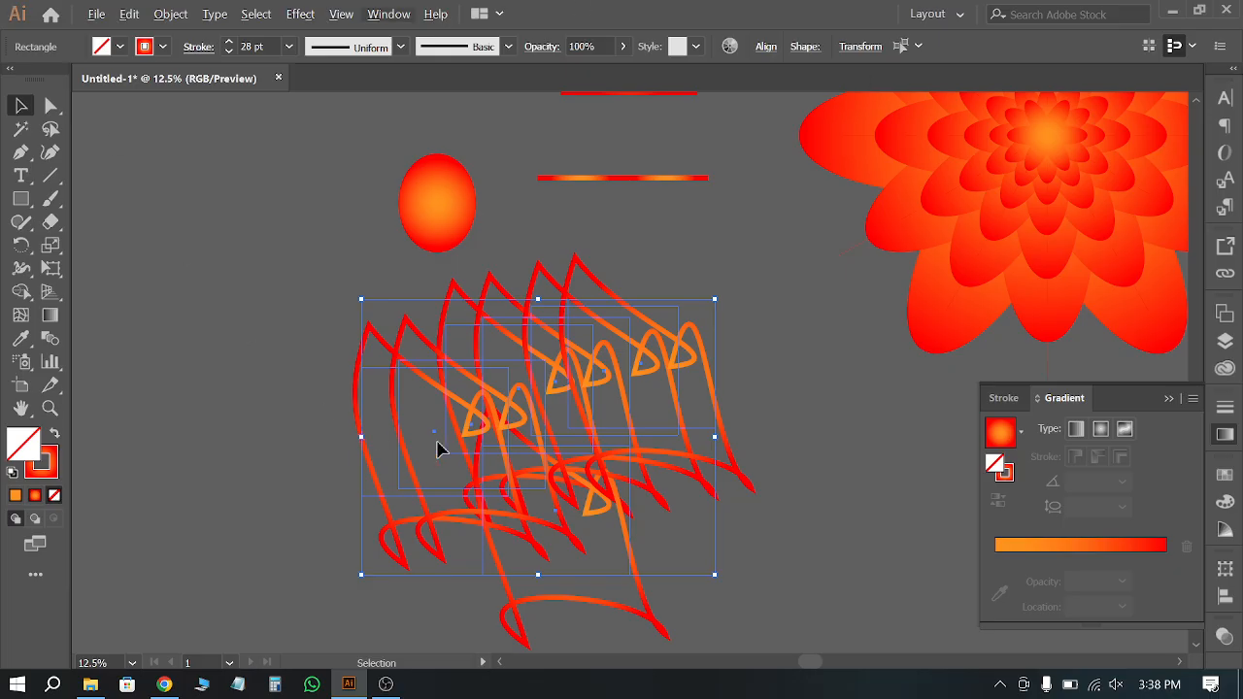
pyautogui.scroll(-4, 510, 412)
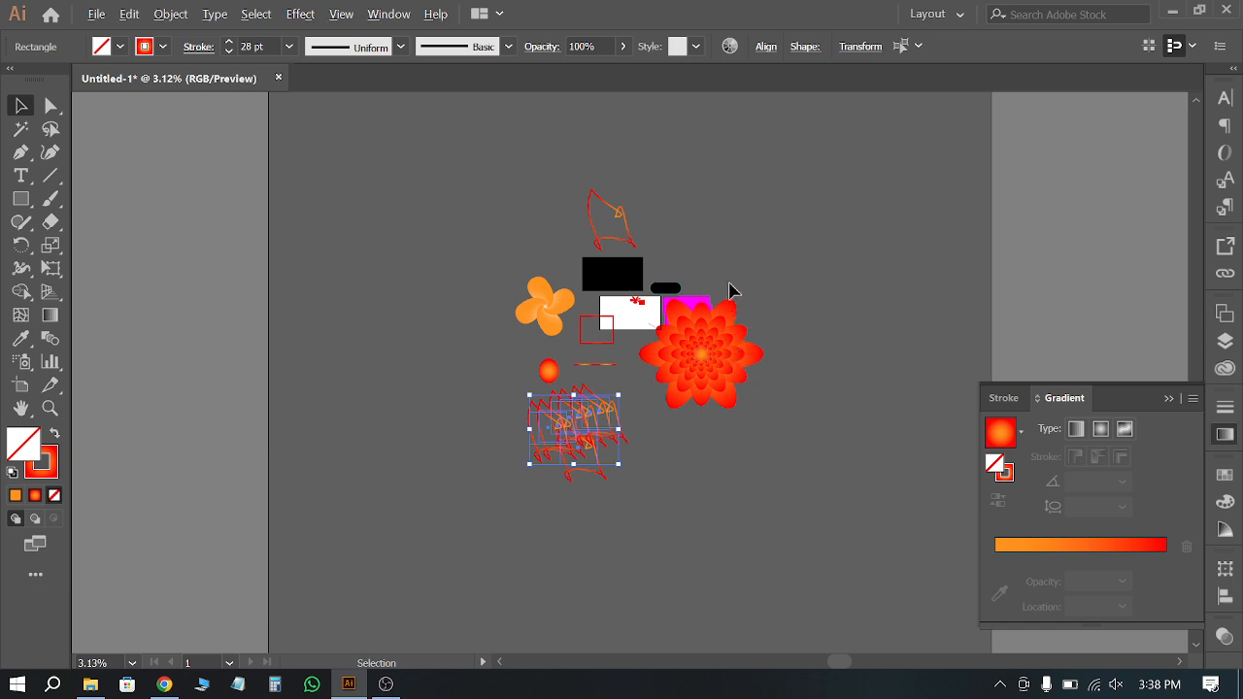
pyautogui.scroll(3, 687, 262)
pyautogui.scroll(5, 592, 288)
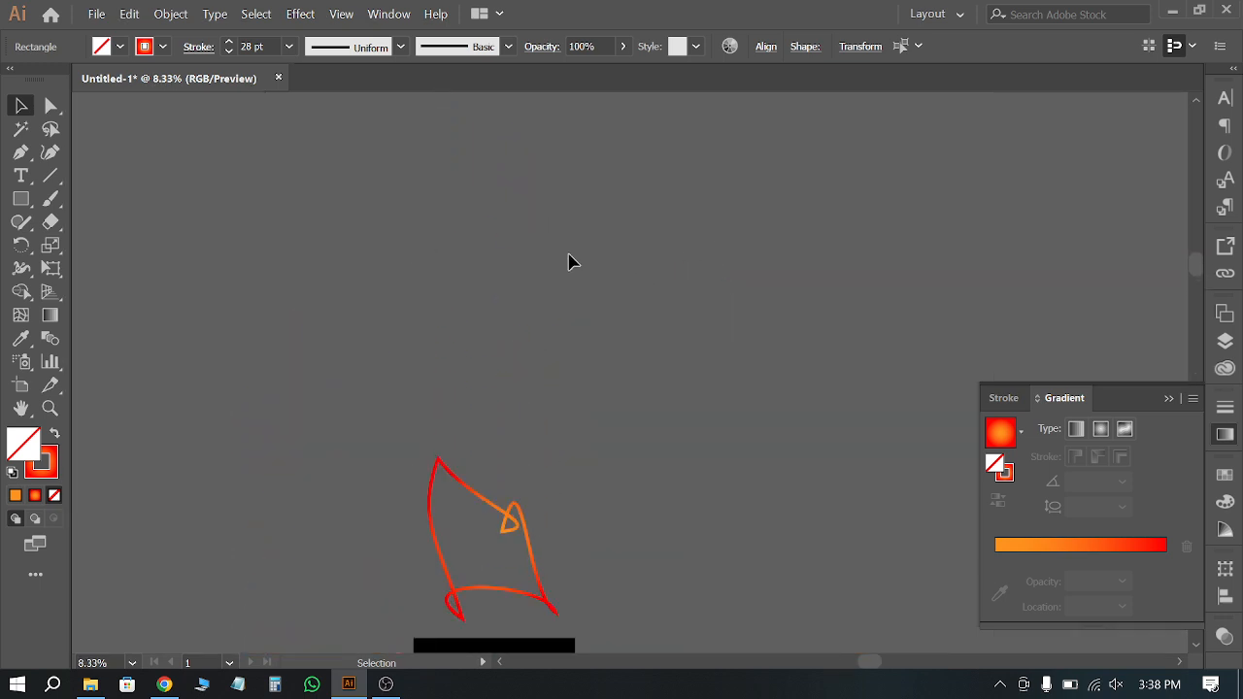
pyautogui.scroll(-3, 462, 240)
pyautogui.scroll(4, 729, 360)
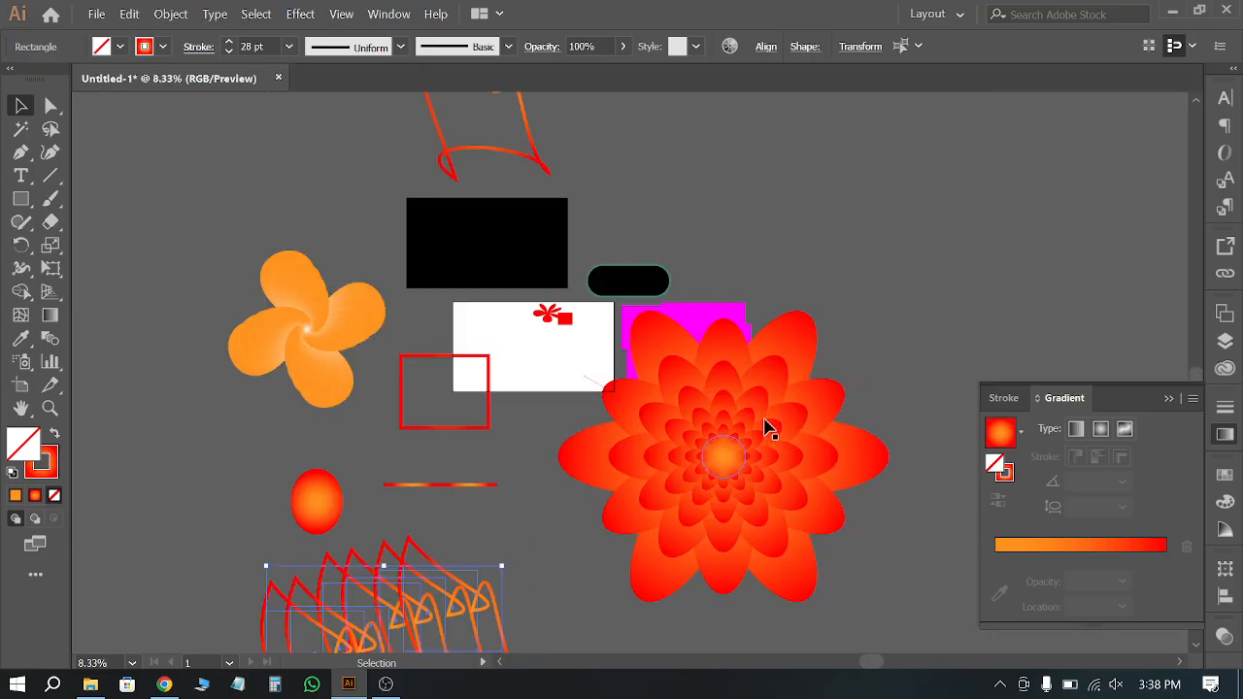
# Step: Draw a square with the flower centre's radial orange-to-red gradient fill in the empty space above the existing shapes
pyautogui.click(639, 383)
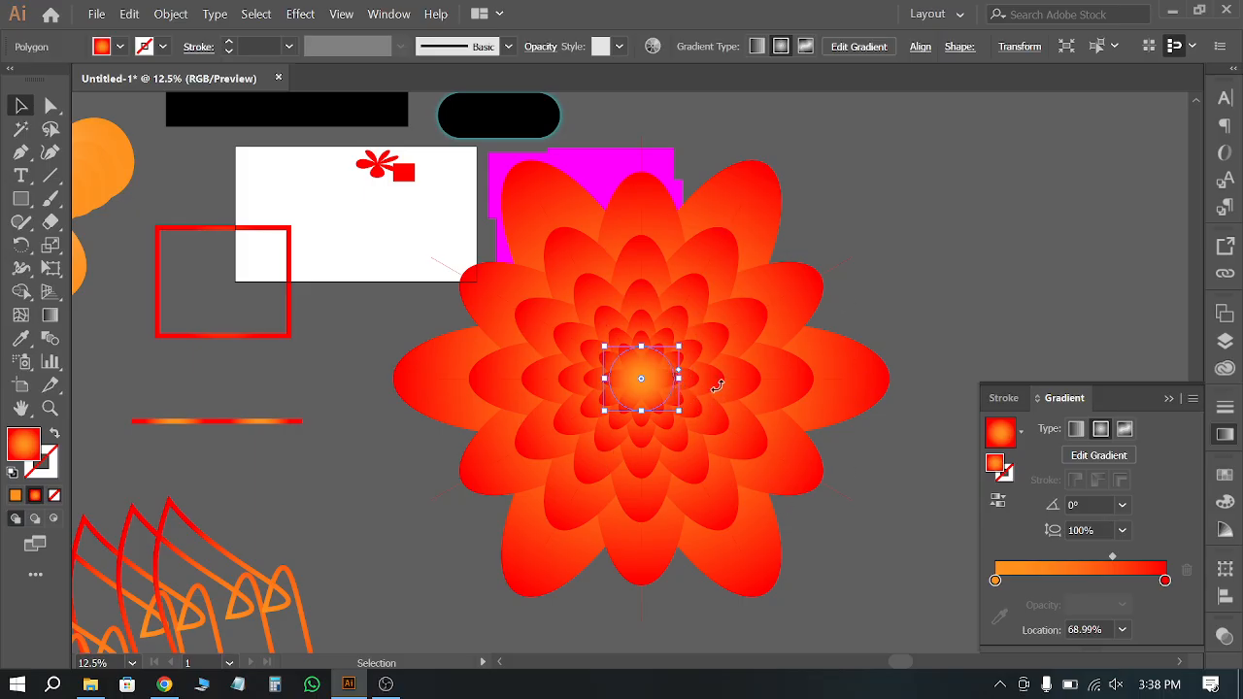
pyautogui.scroll(-1, 701, 374)
pyautogui.scroll(5, 583, 278)
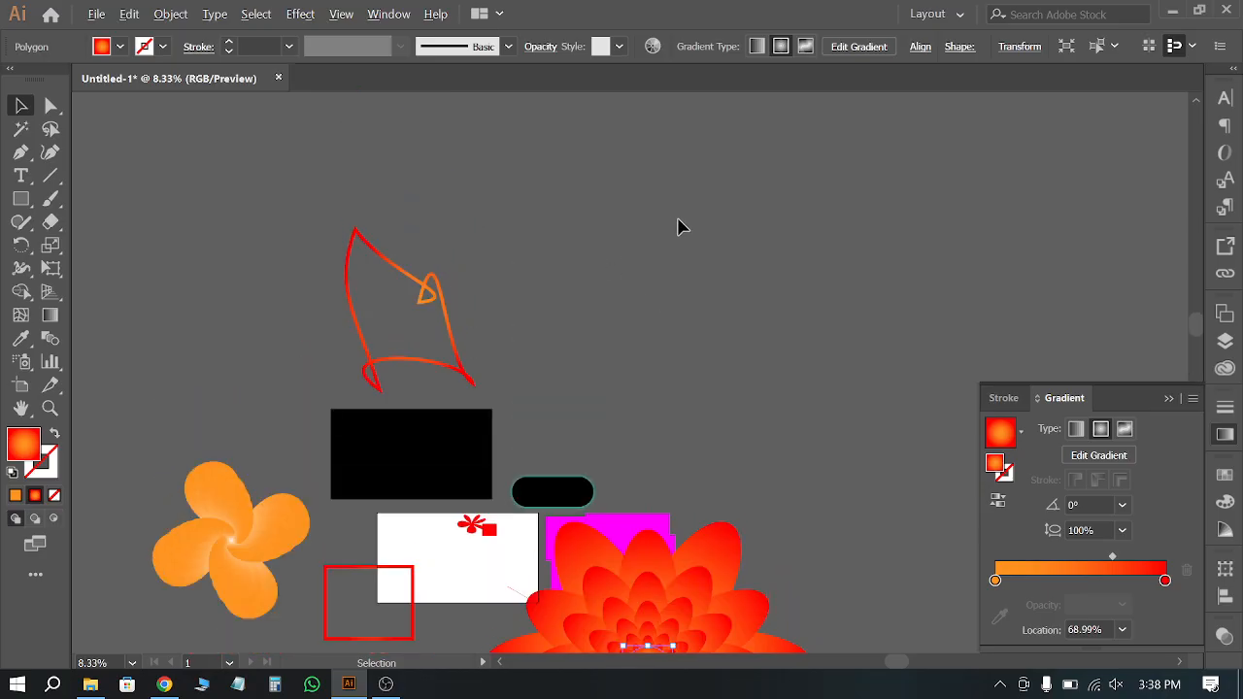
pyautogui.scroll(2, 555, 253)
pyautogui.click(20, 199)
pyautogui.moveTo(185, 197); pyautogui.dragTo(400, 414)
pyautogui.click(20, 105)
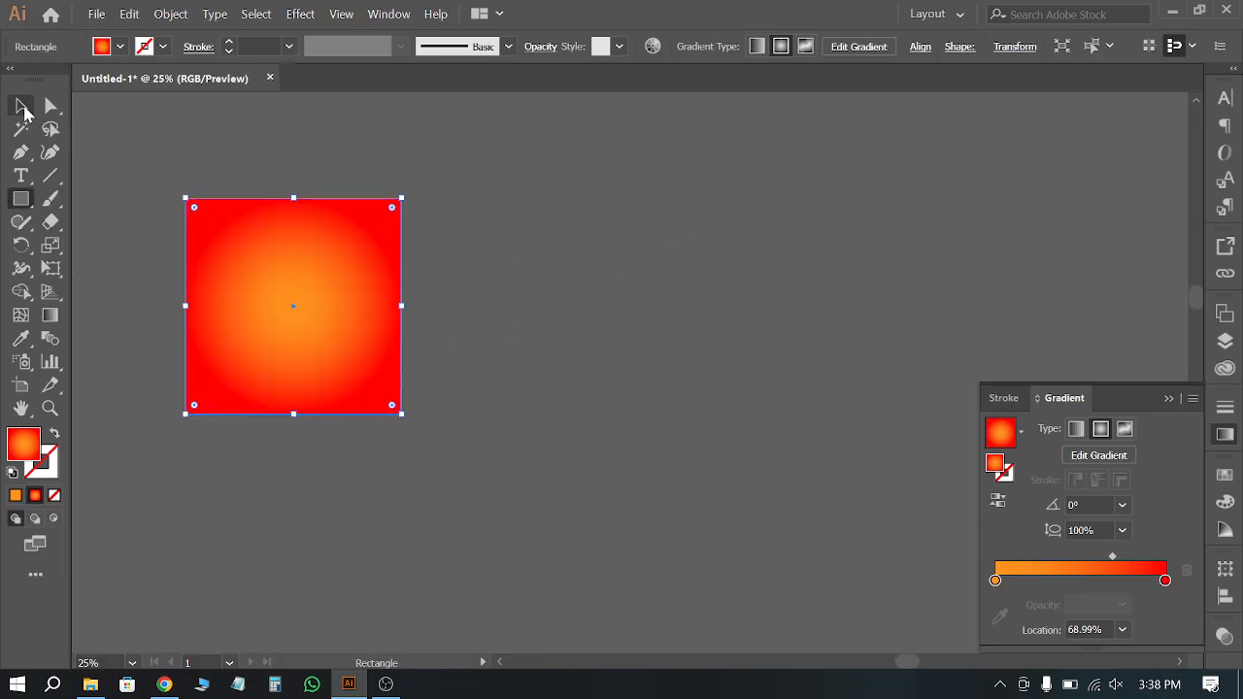
# Step: Duplicate the gradient square horizontally, placing the copy about 1816 px to the right
pyautogui.click(239, 155)
pyautogui.moveTo(256, 289); pyautogui.dragTo(892, 289)
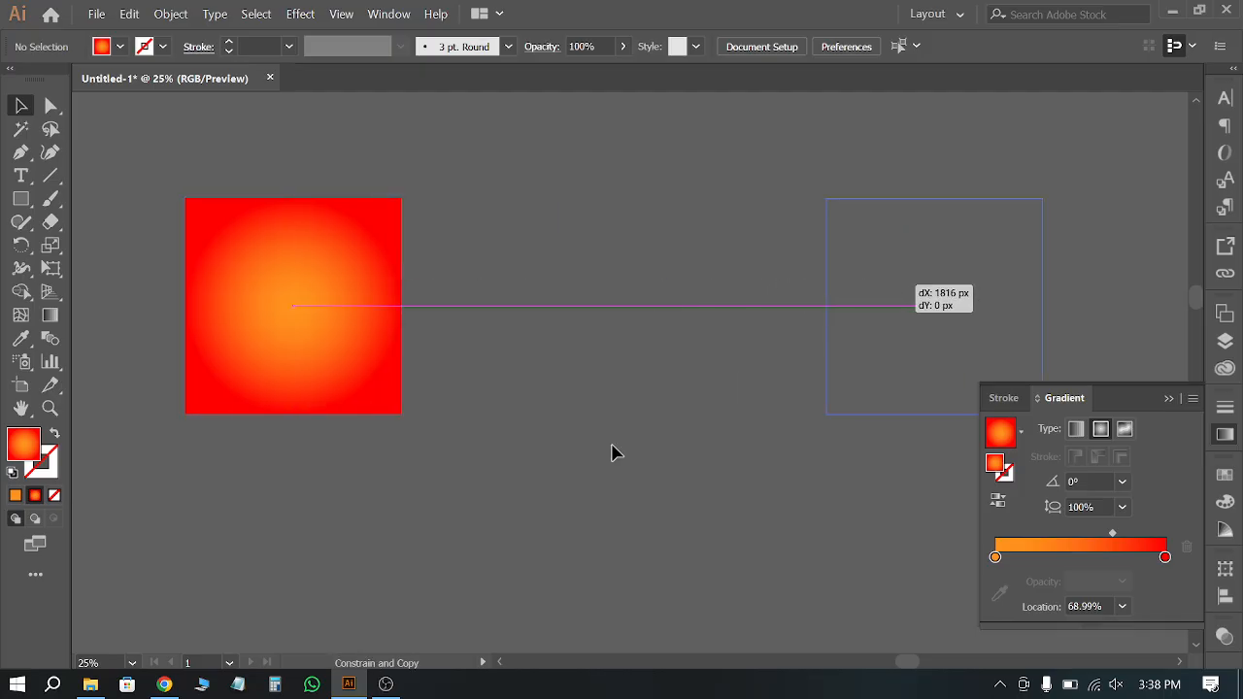
pyautogui.click(566, 469)
# Step: Zoom in to check the gradient's colour transition, and move the original square farther left of its copy
pyautogui.scroll(4, 235, 297)
pyautogui.scroll(10, 291, 325)
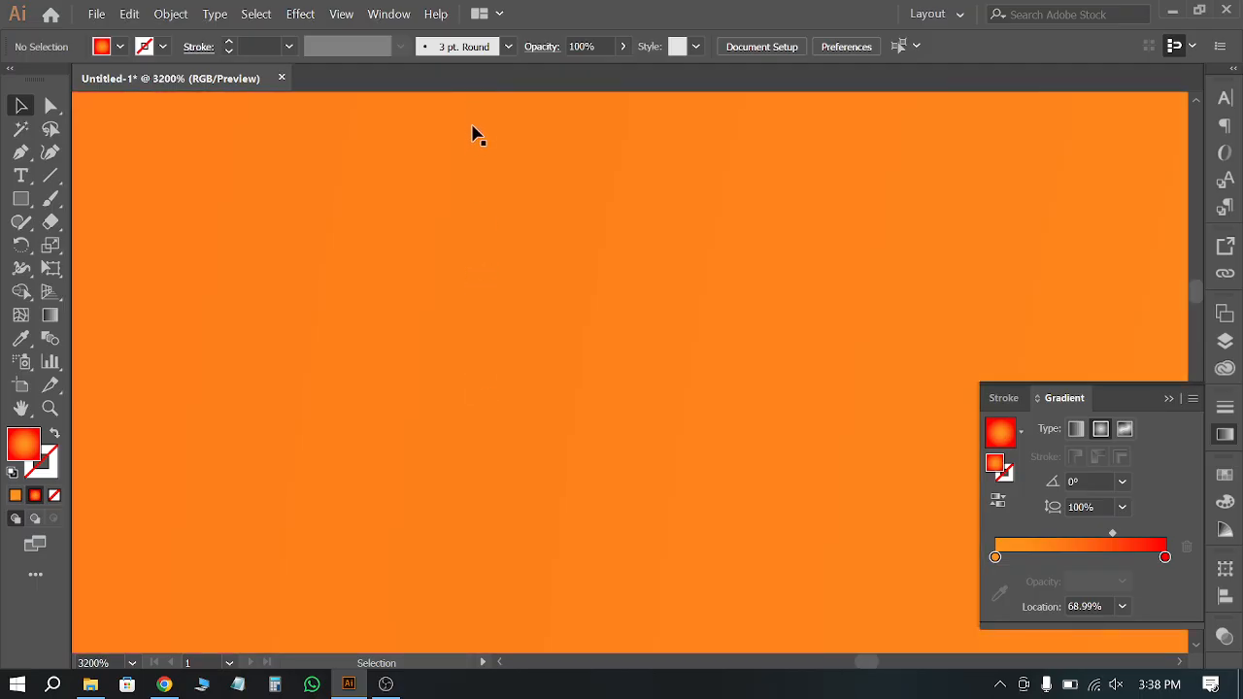
pyautogui.scroll(-3, 503, 331)
pyautogui.scroll(-3, 511, 365)
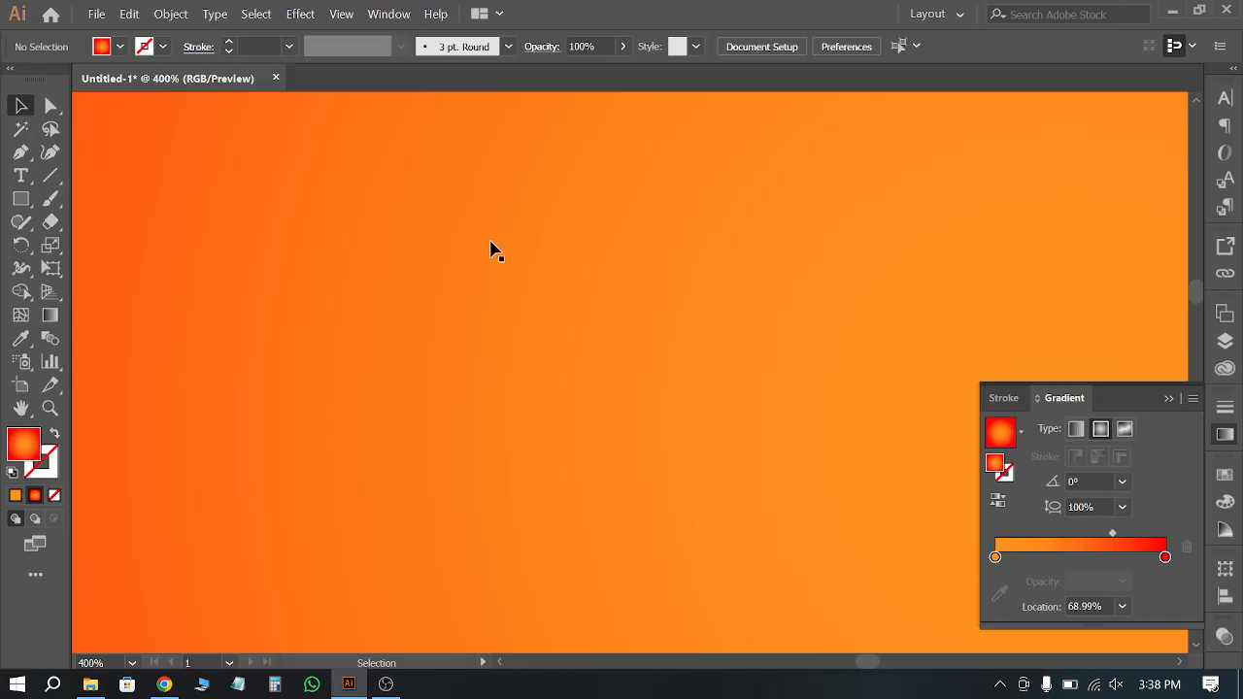
pyautogui.scroll(-5, 569, 300)
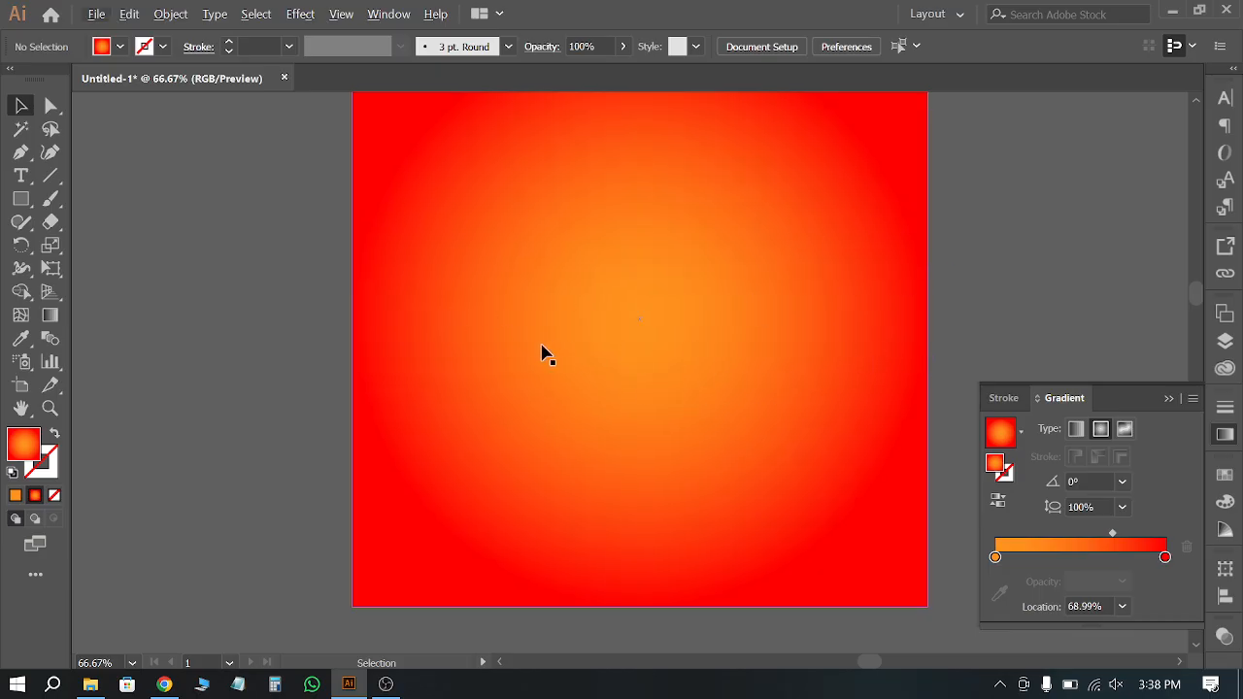
pyautogui.scroll(-2, 380, 346)
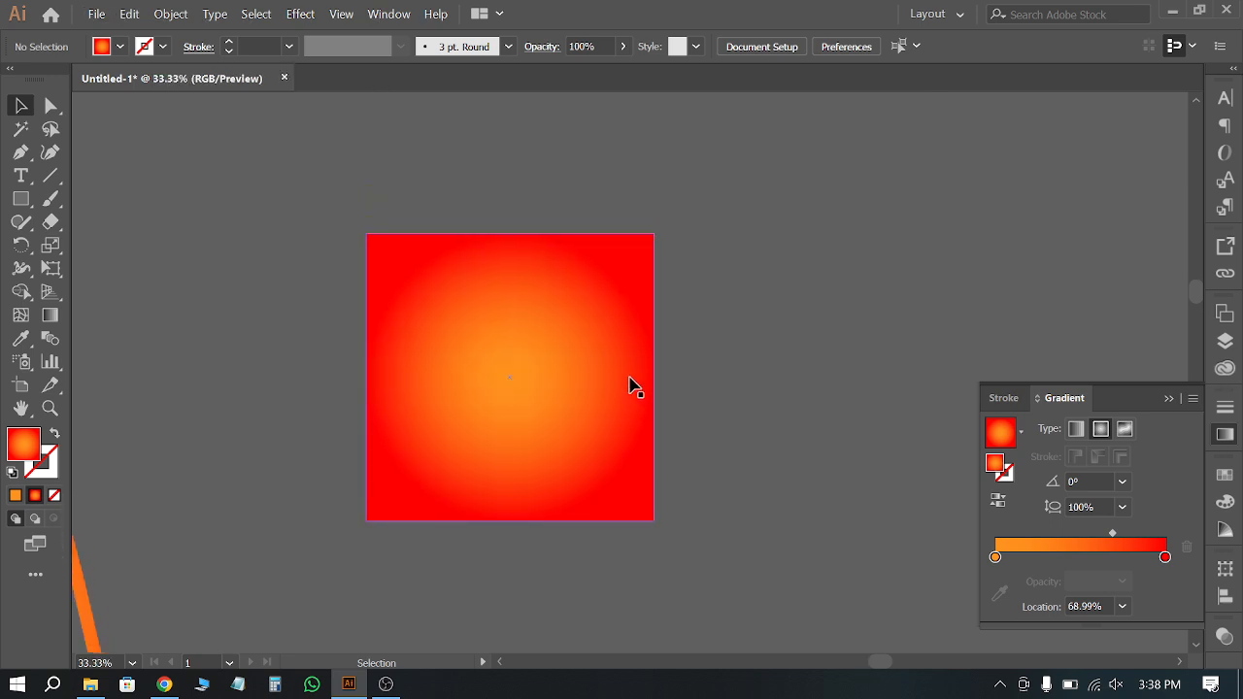
pyautogui.moveTo(627, 386); pyautogui.dragTo(258, 324)
pyautogui.scroll(2, 475, 408)
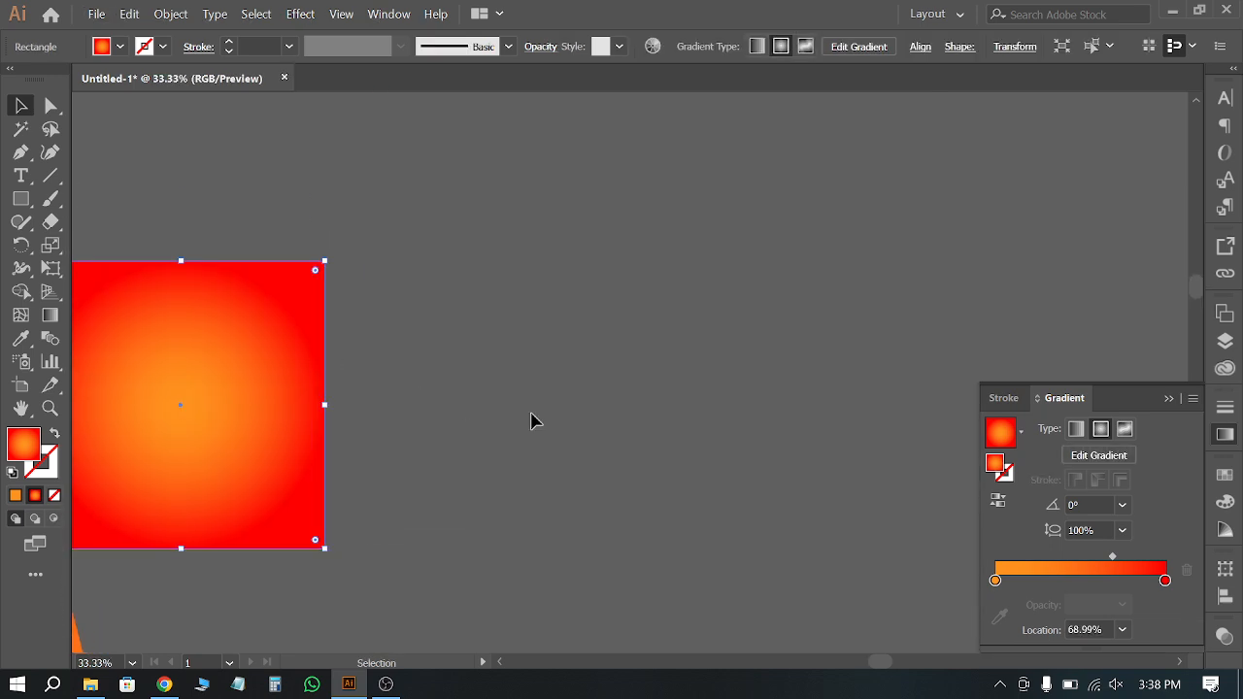
pyautogui.scroll(-1, 533, 421)
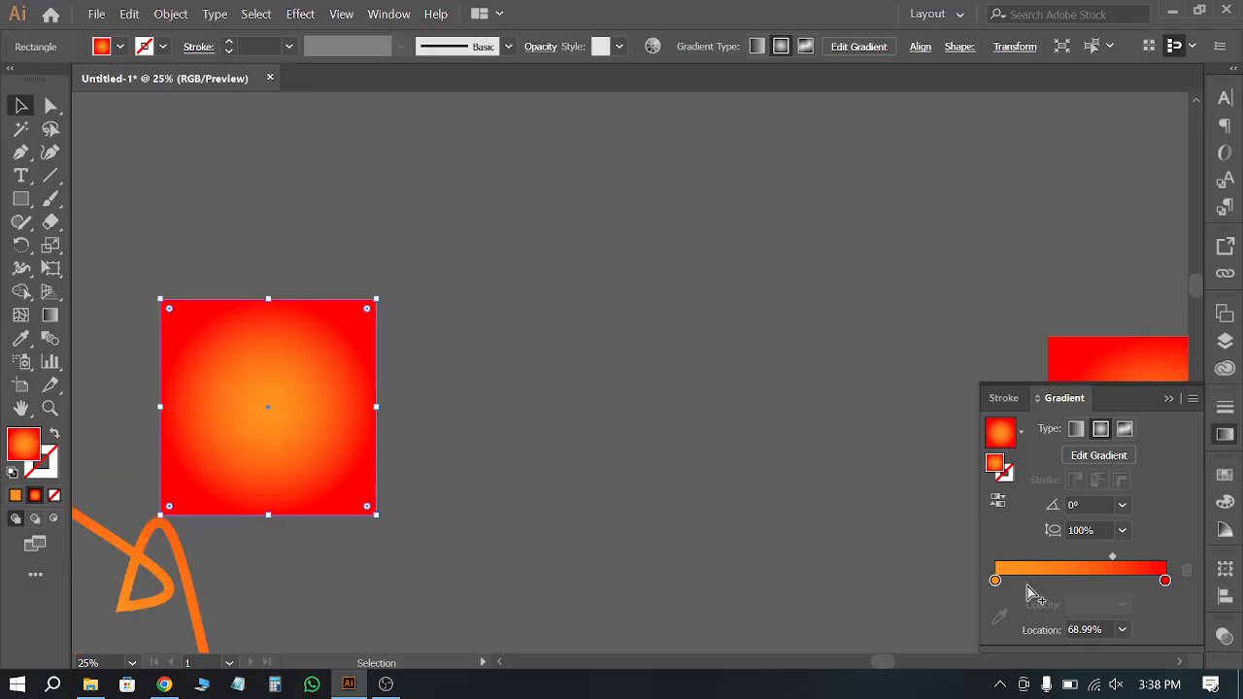
pyautogui.scroll(4, 333, 499)
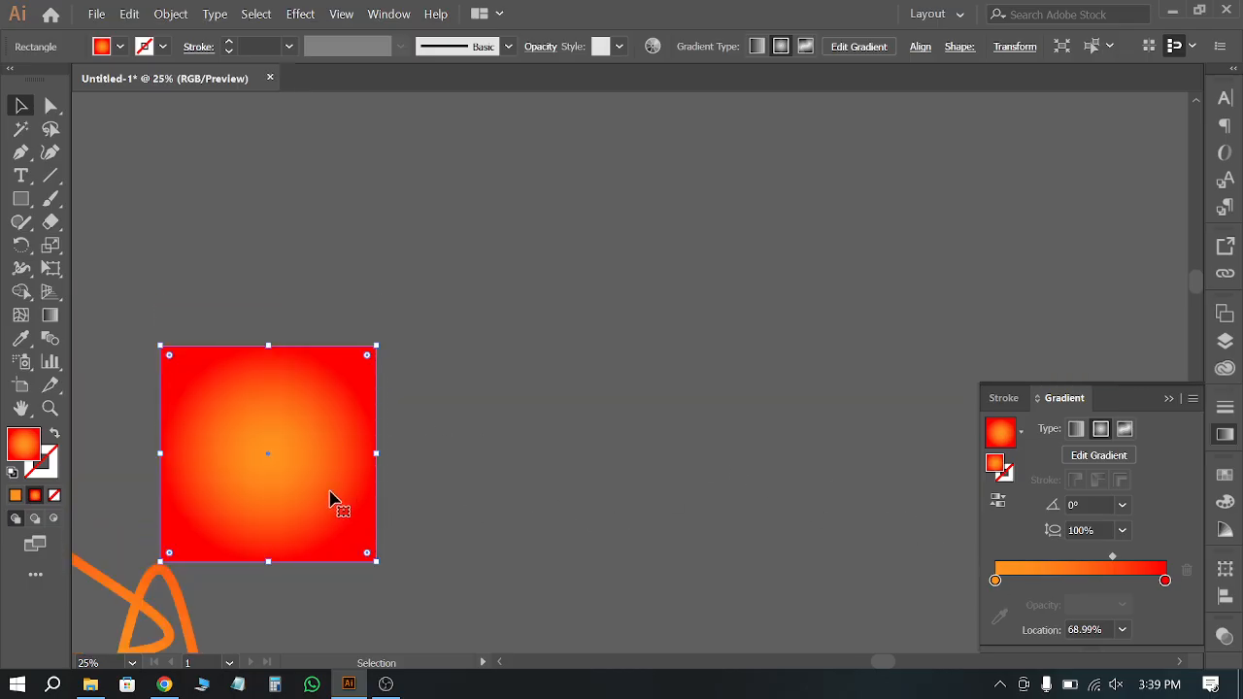
pyautogui.click(236, 357)
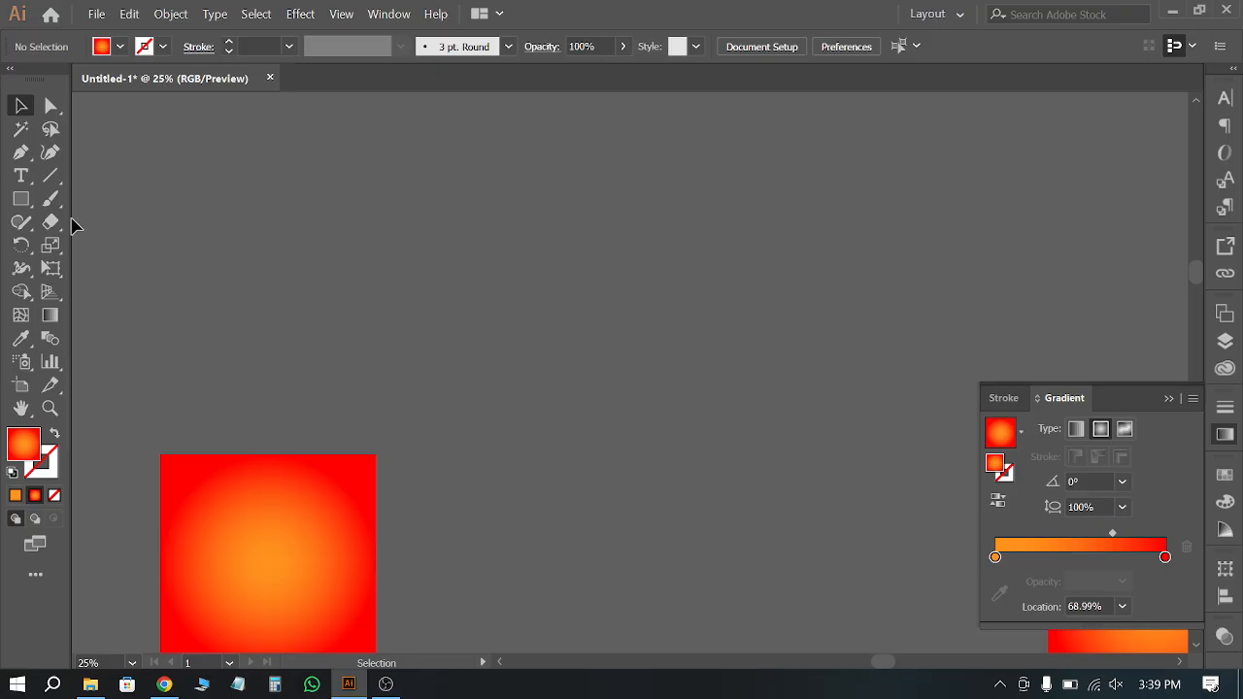
# Step: Draw a small upright rectangle above the left gradient square and fill it with solid red
pyautogui.click(20, 198)
pyautogui.moveTo(160, 187); pyautogui.dragTo(206, 254)
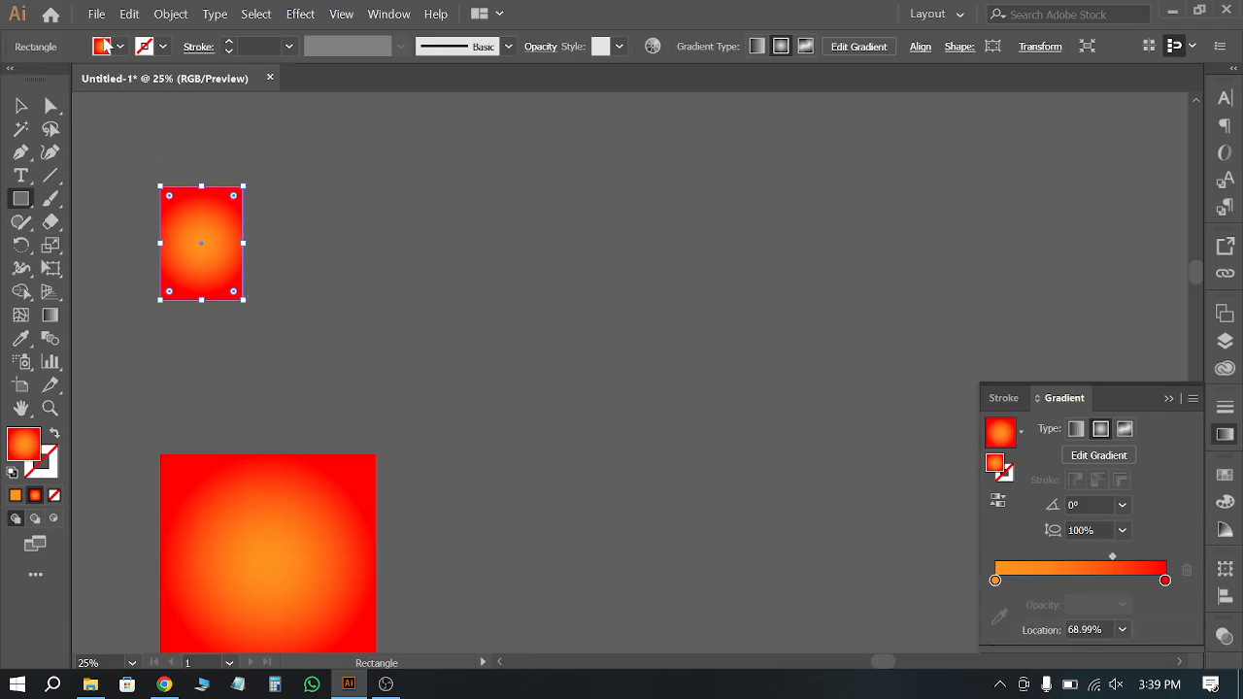
pyautogui.click(118, 47)
pyautogui.click(67, 79)
pyautogui.press('Escape')
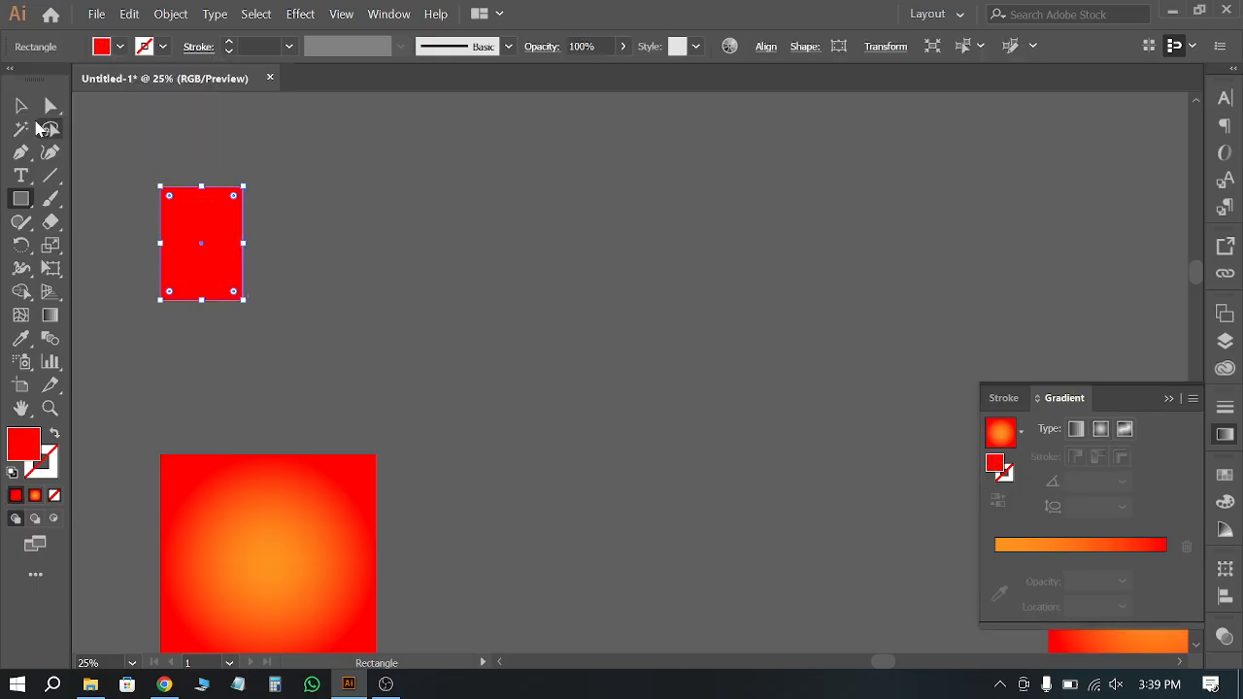
# Step: Duplicate the small red rectangle horizontally, leaving a wide gap between the original and the copy
pyautogui.press('v')
pyautogui.click(224, 145)
pyautogui.moveTo(214, 250); pyautogui.dragTo(859, 250)
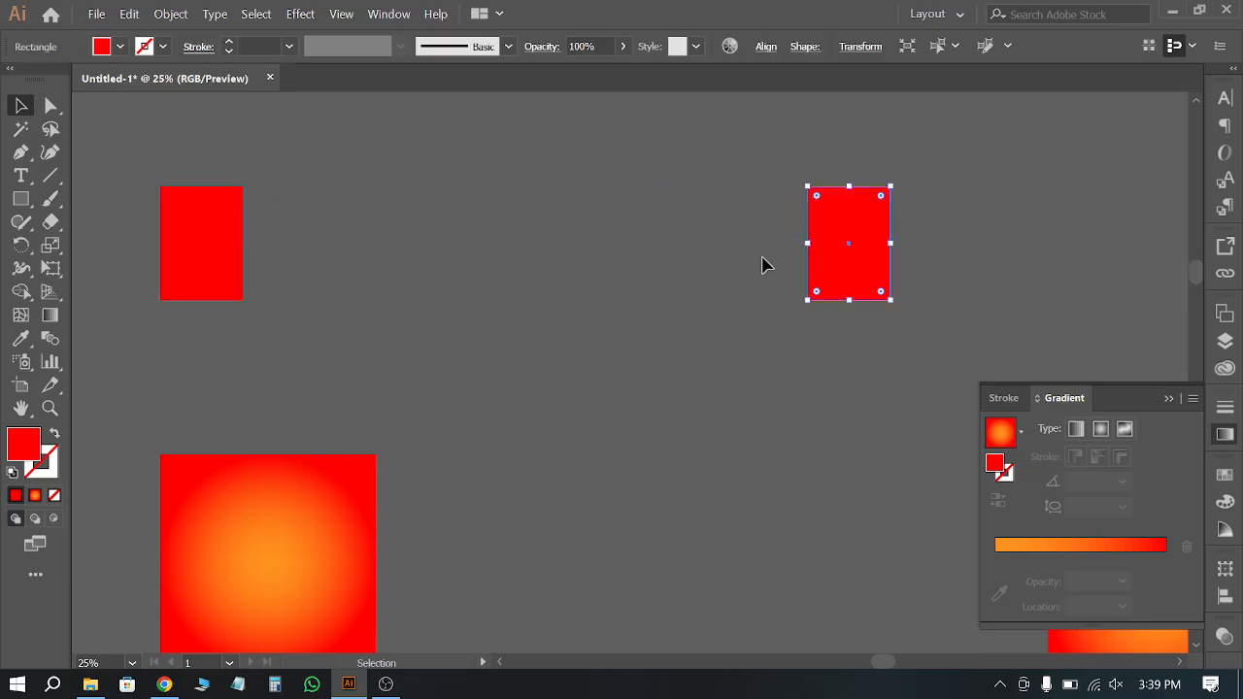
# Step: Fill the right-hand rectangle copy with the dark reddish-orange swatch after trying yellow and light orange
pyautogui.click(118, 46)
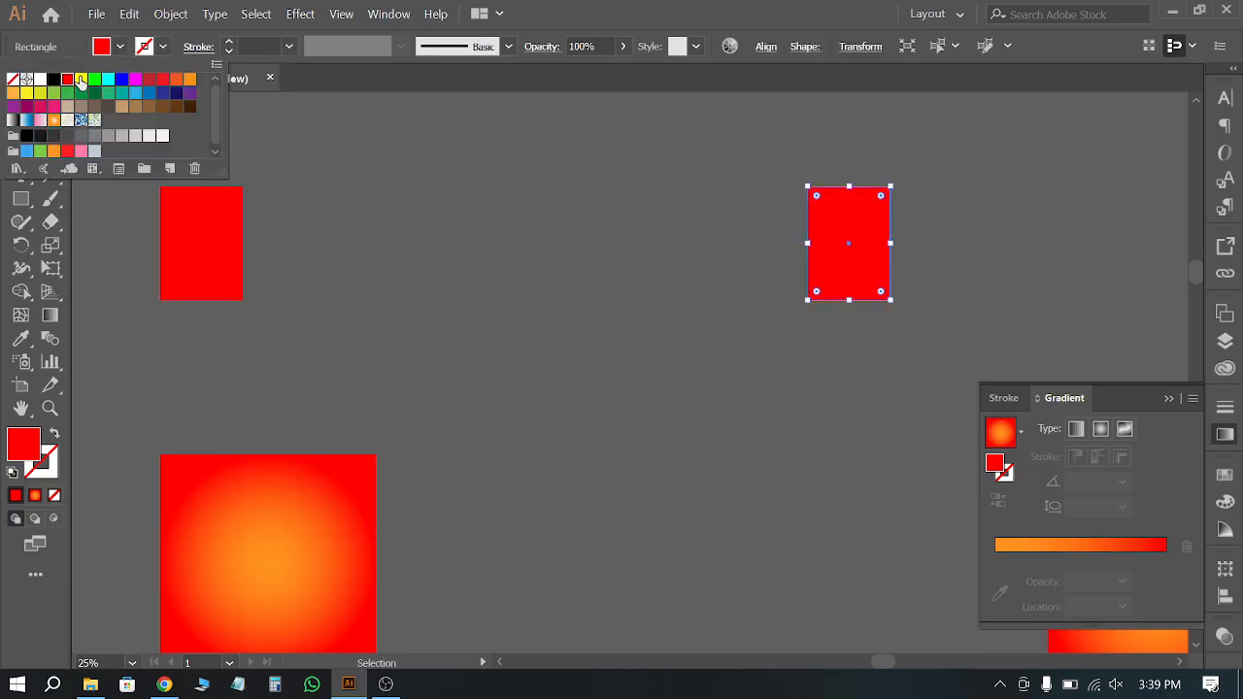
pyautogui.click(81, 79)
pyautogui.click(14, 94)
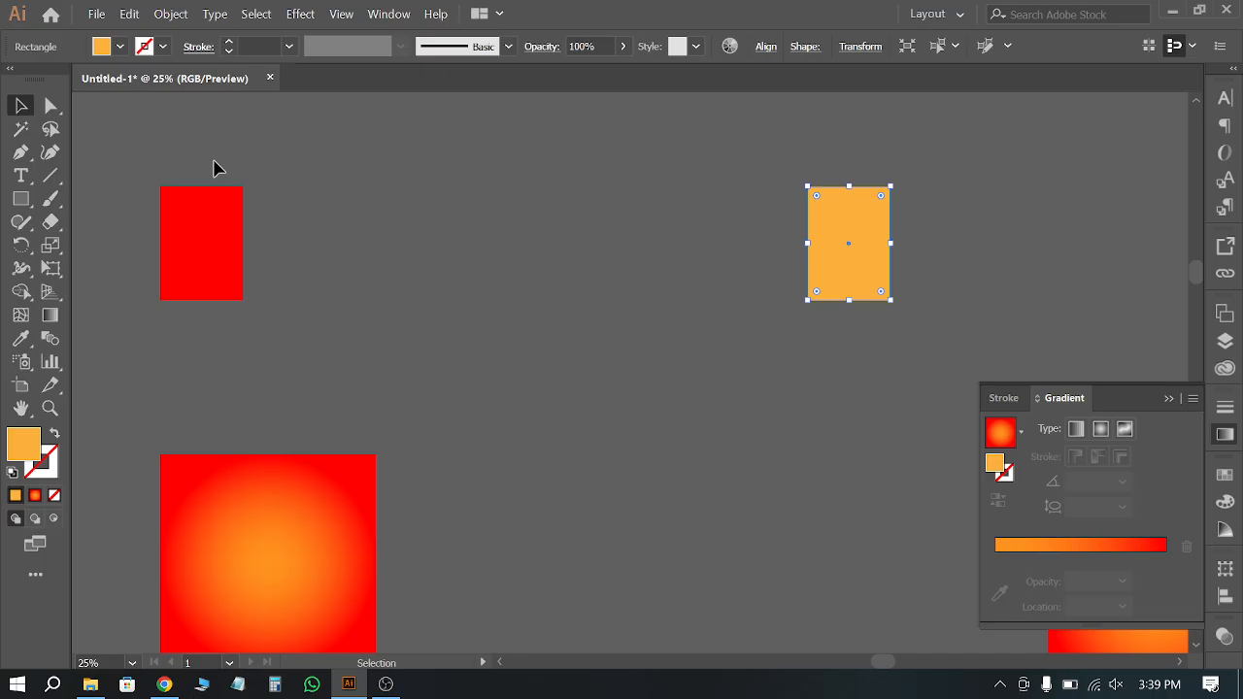
pyautogui.click(120, 47)
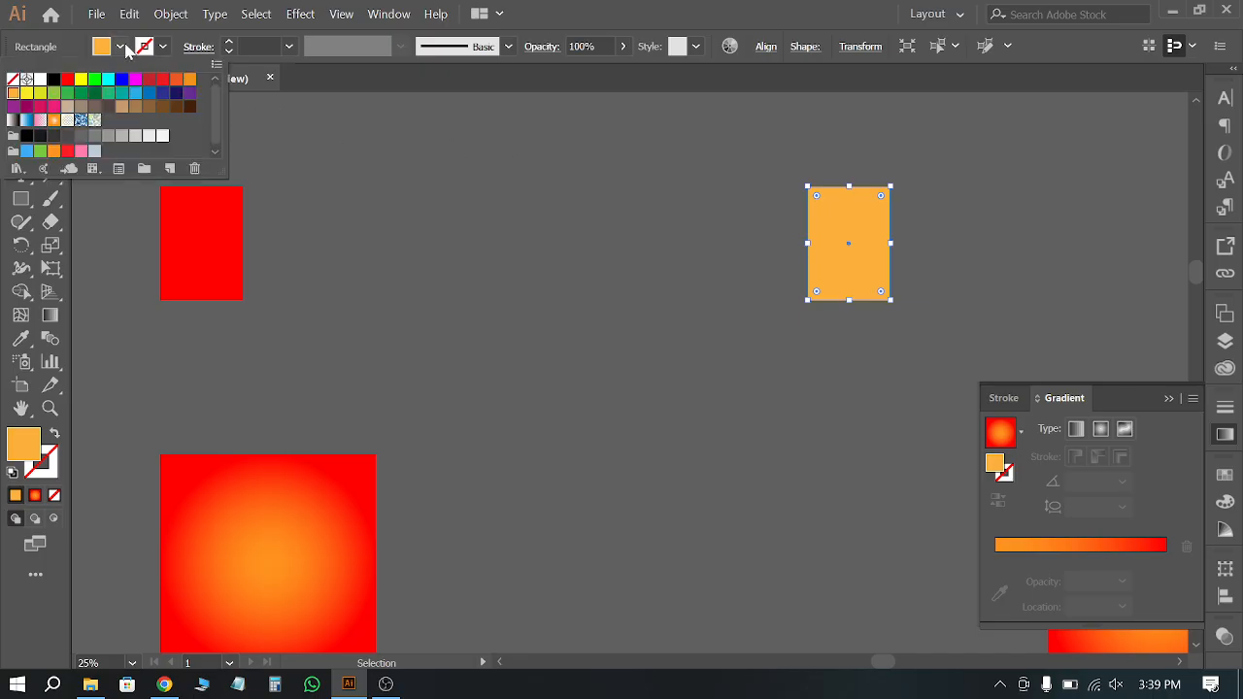
pyautogui.click(177, 81)
pyautogui.click(374, 166)
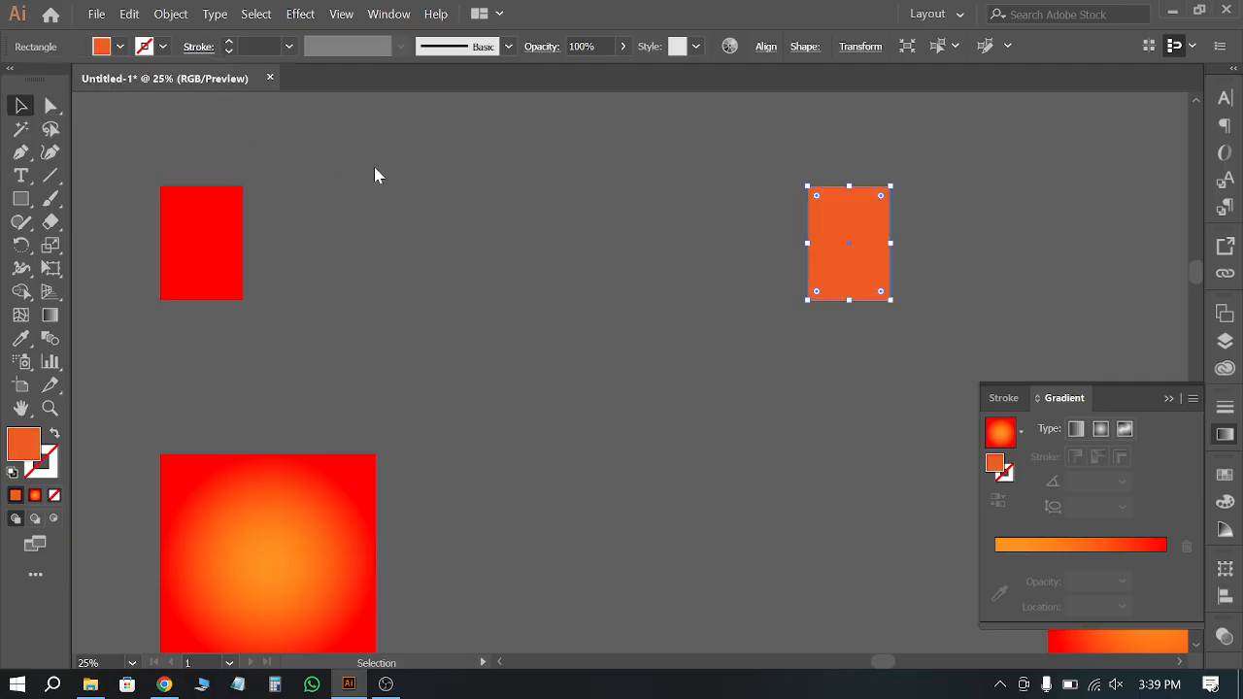
pyautogui.click(457, 225)
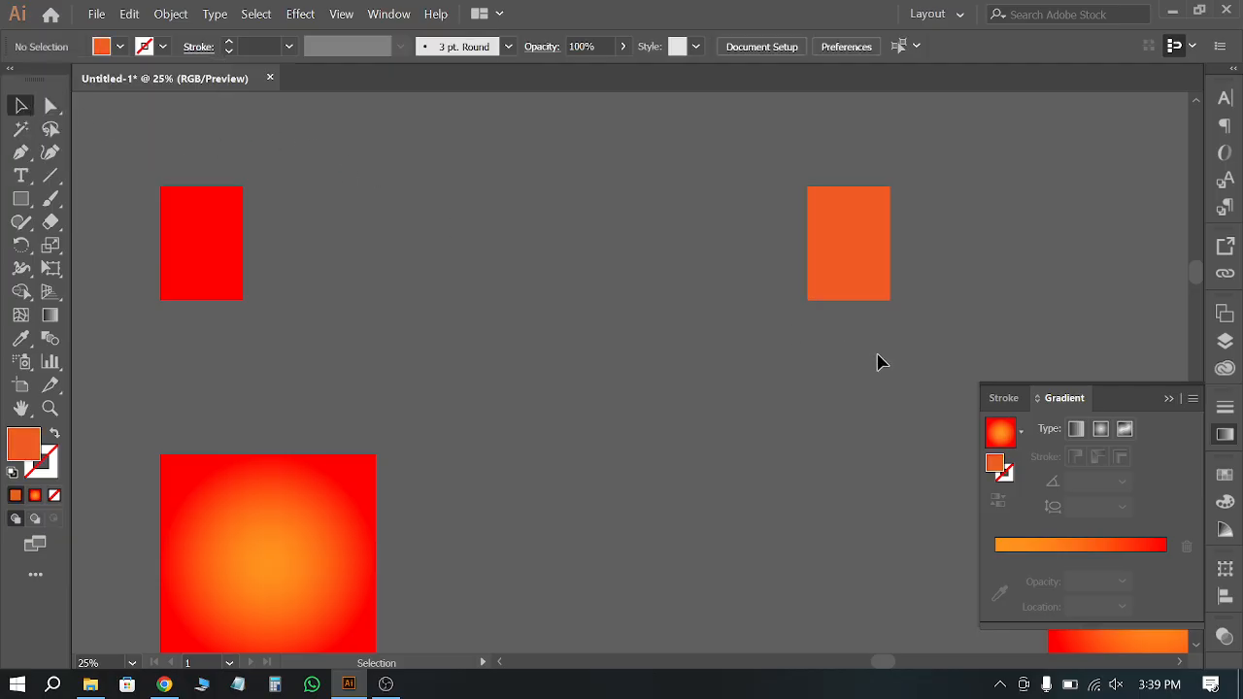
# Step: Select the red rectangle and the orange rectangle together
pyautogui.moveTo(880, 257); pyautogui.dragTo(184, 146)
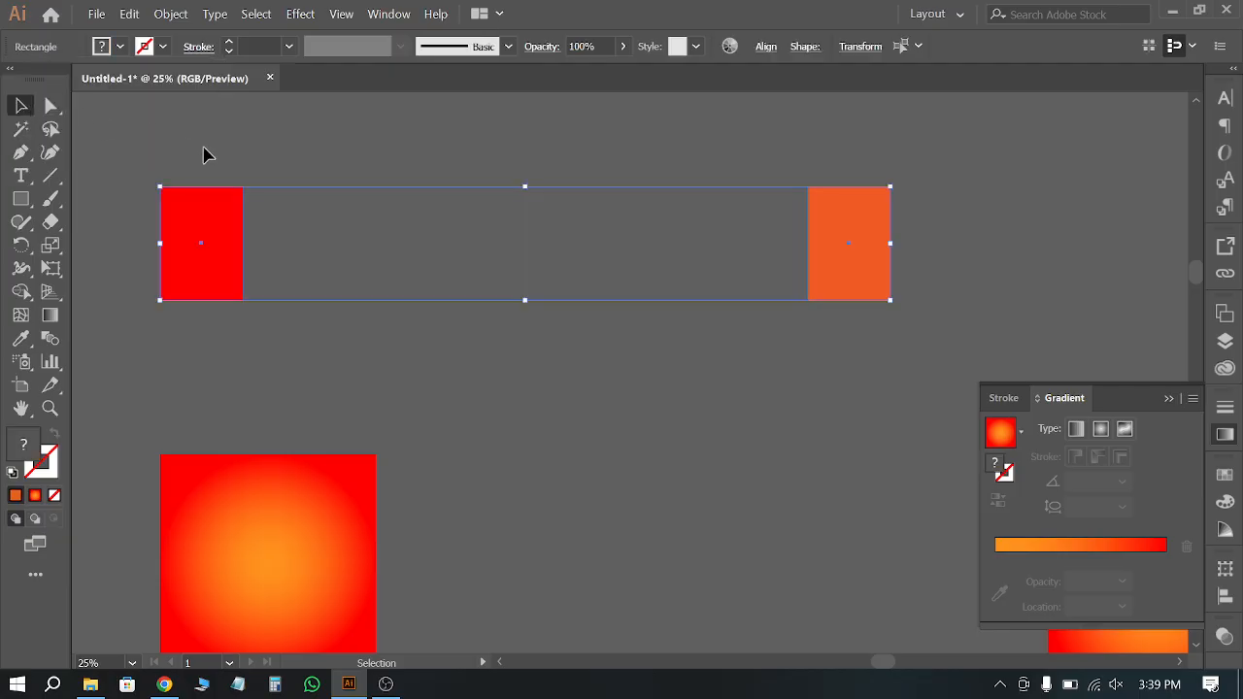
pyautogui.click(170, 14)
pyautogui.click(855, 349)
pyautogui.moveTo(858, 346); pyautogui.dragTo(118, 175)
# Step: Review the spacing and orientation settings in Blend Options for the two selected rectangles without changing them
pyautogui.click(164, 13)
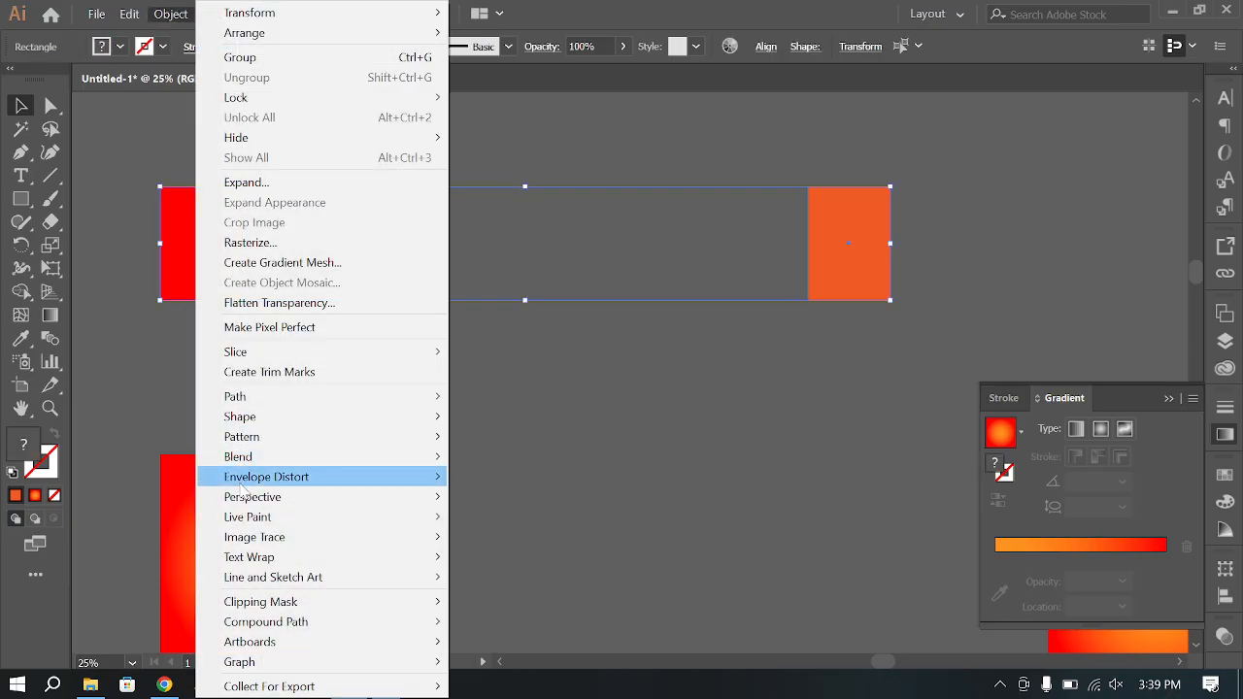
pyautogui.moveTo(282, 456)
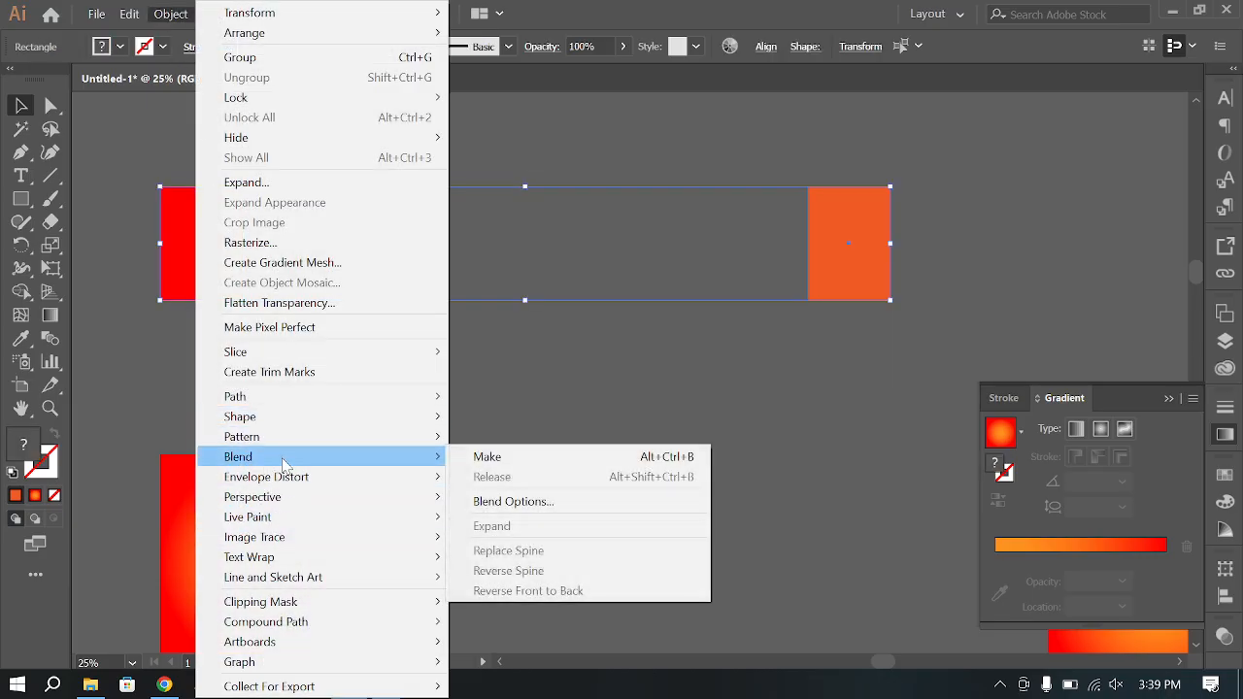
pyautogui.click(548, 511)
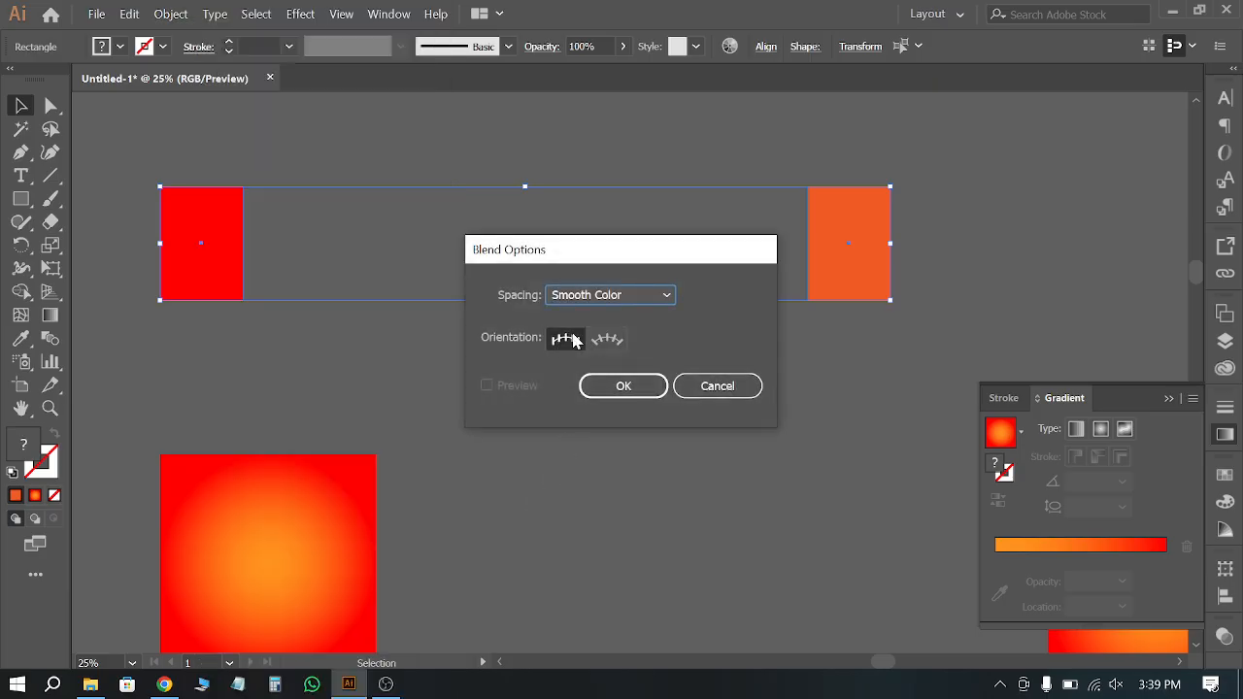
pyautogui.click(716, 385)
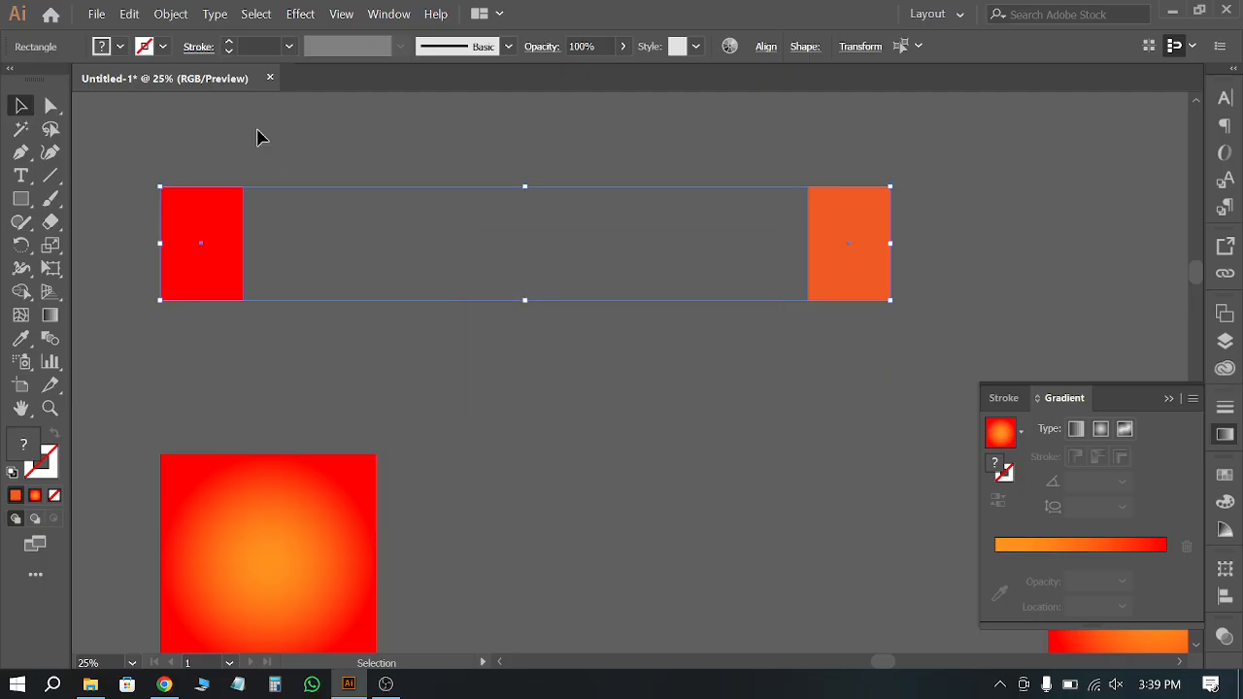
# Step: Make a blend between the red and orange rectangles, and examine the colour transition along it up close
pyautogui.click(171, 15)
pyautogui.moveTo(282, 458)
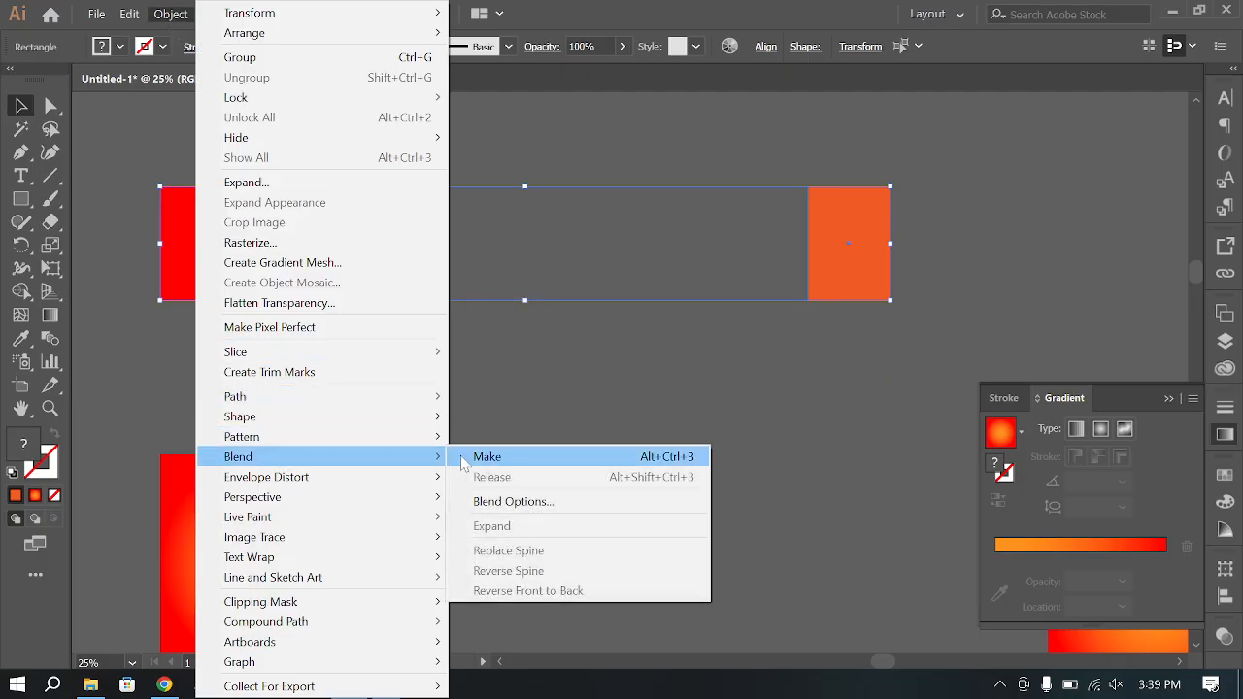
pyautogui.click(505, 457)
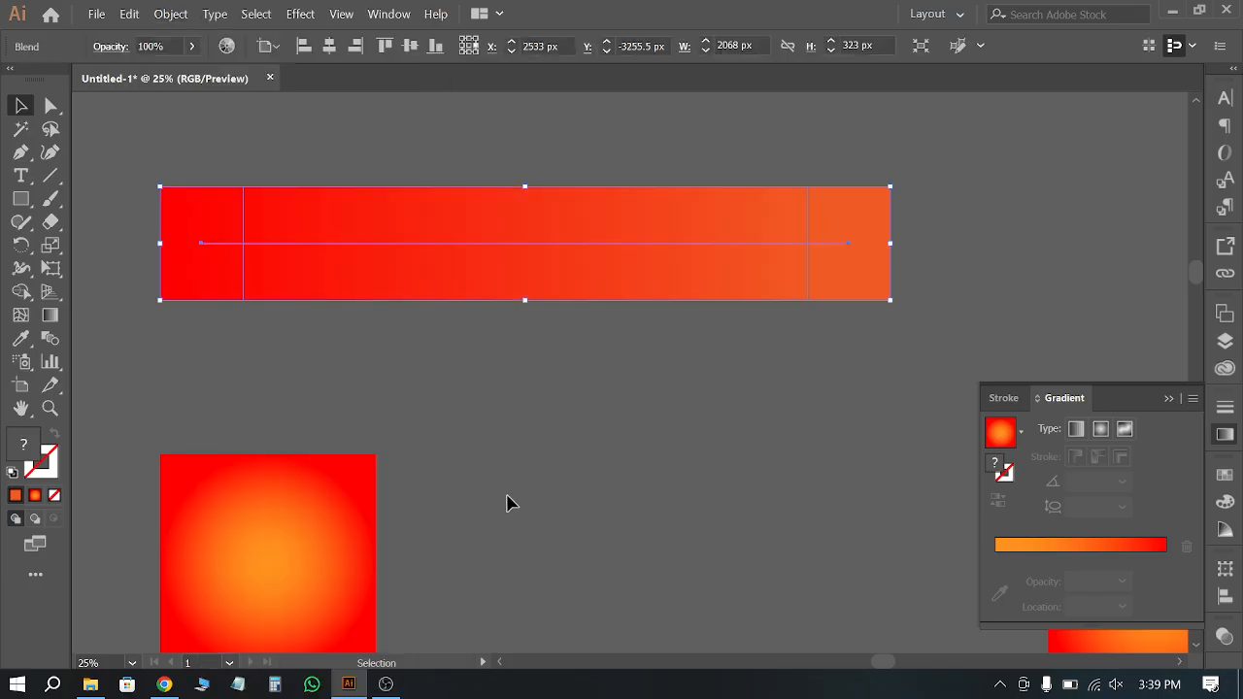
pyautogui.click(554, 428)
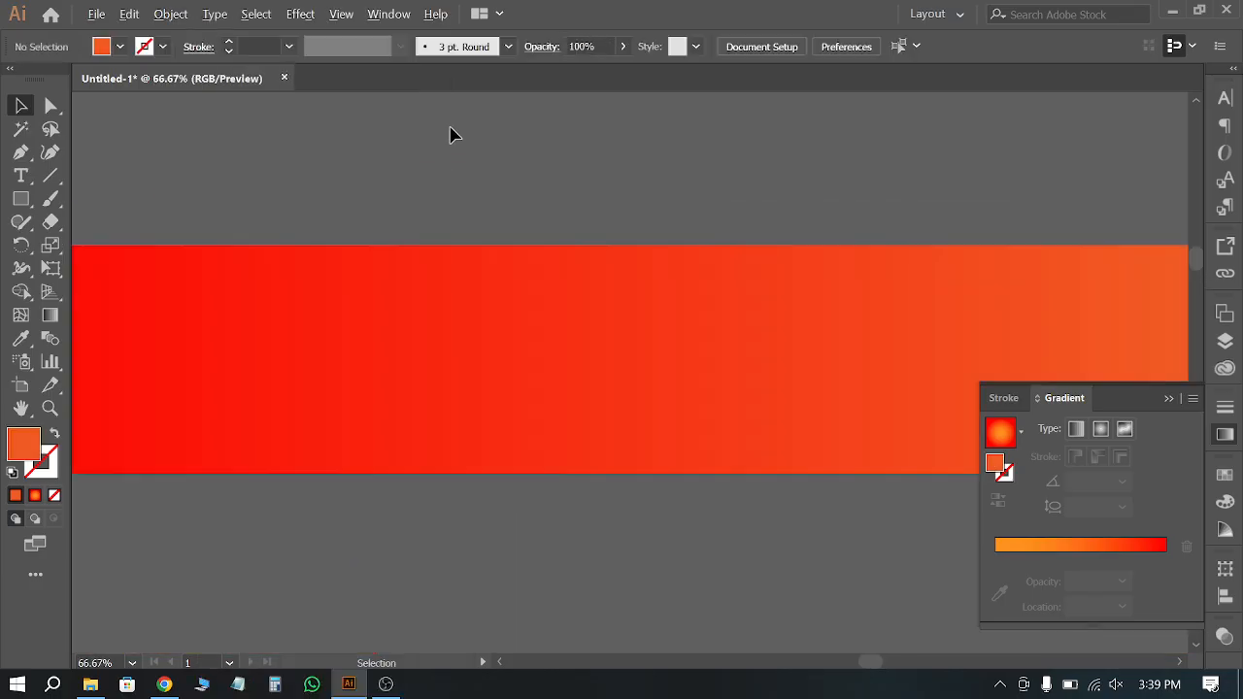
pyautogui.scroll(3, 450, 130)
pyautogui.scroll(-4, 616, 175)
pyautogui.scroll(2, 838, 188)
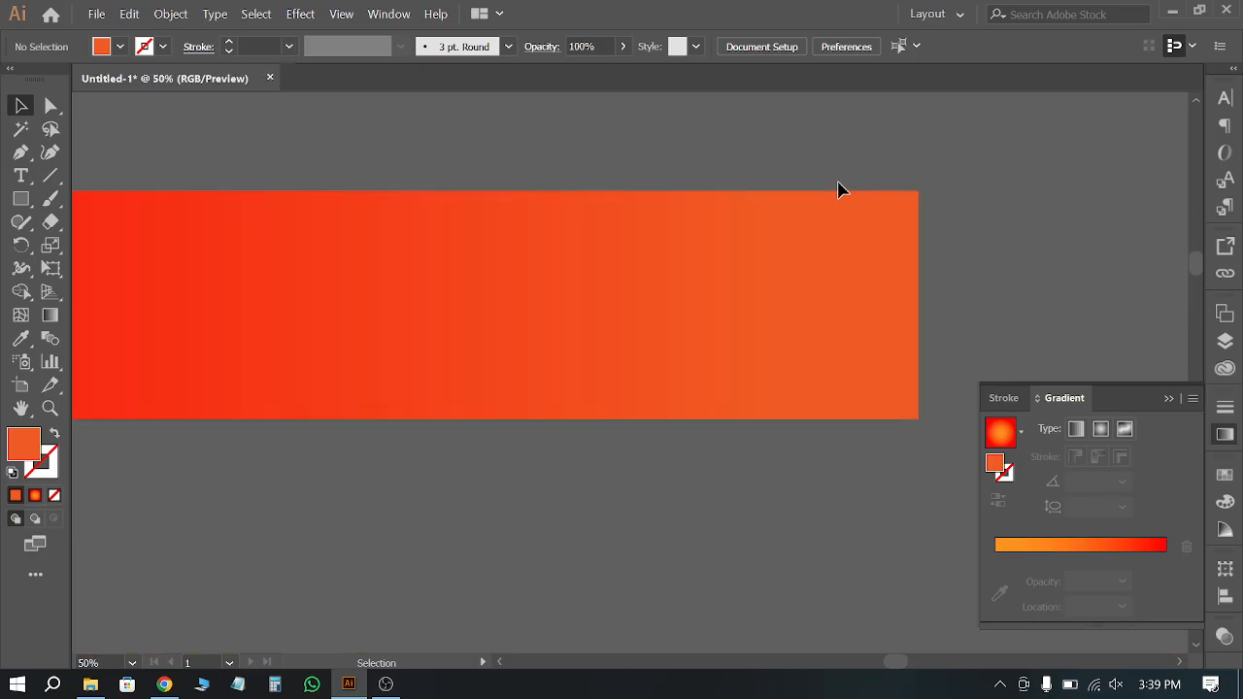
pyautogui.scroll(-3, 828, 200)
pyautogui.scroll(1, 693, 172)
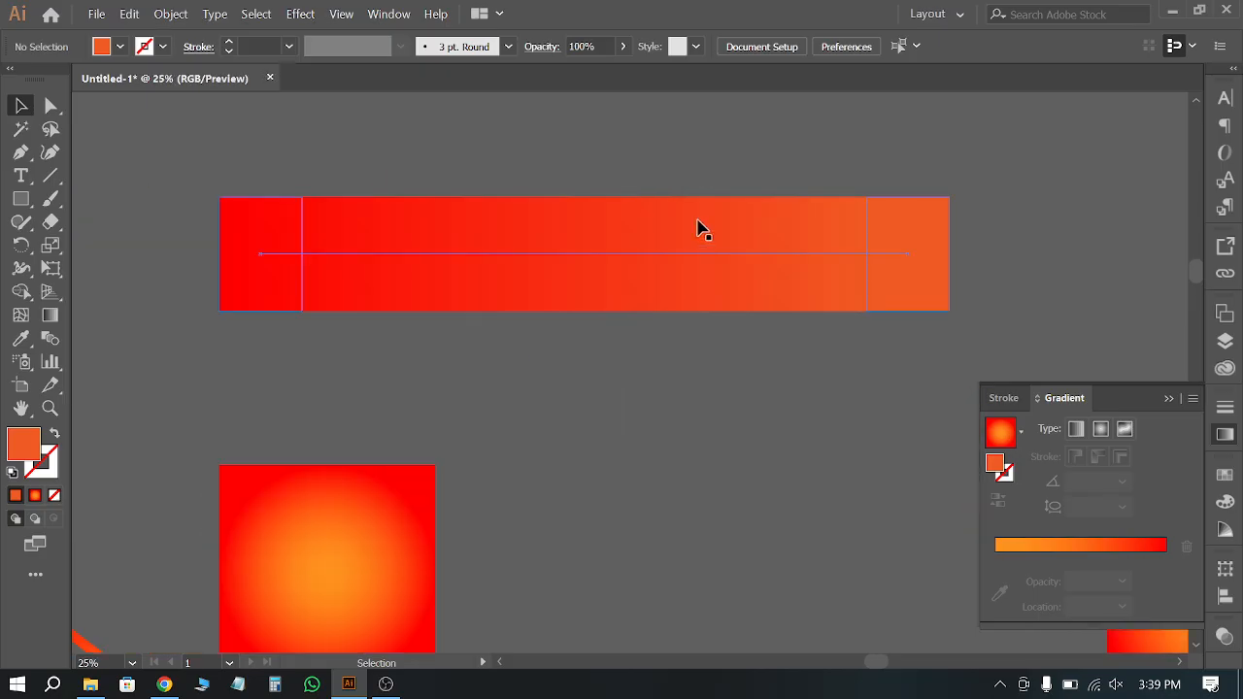
# Step: Release the blend between the two rectangles and set its Blend Options spacing to Specified Steps with 8 steps
pyautogui.click(427, 240)
pyautogui.hotkey('ctrl', 'alt', 'shift', 'b')
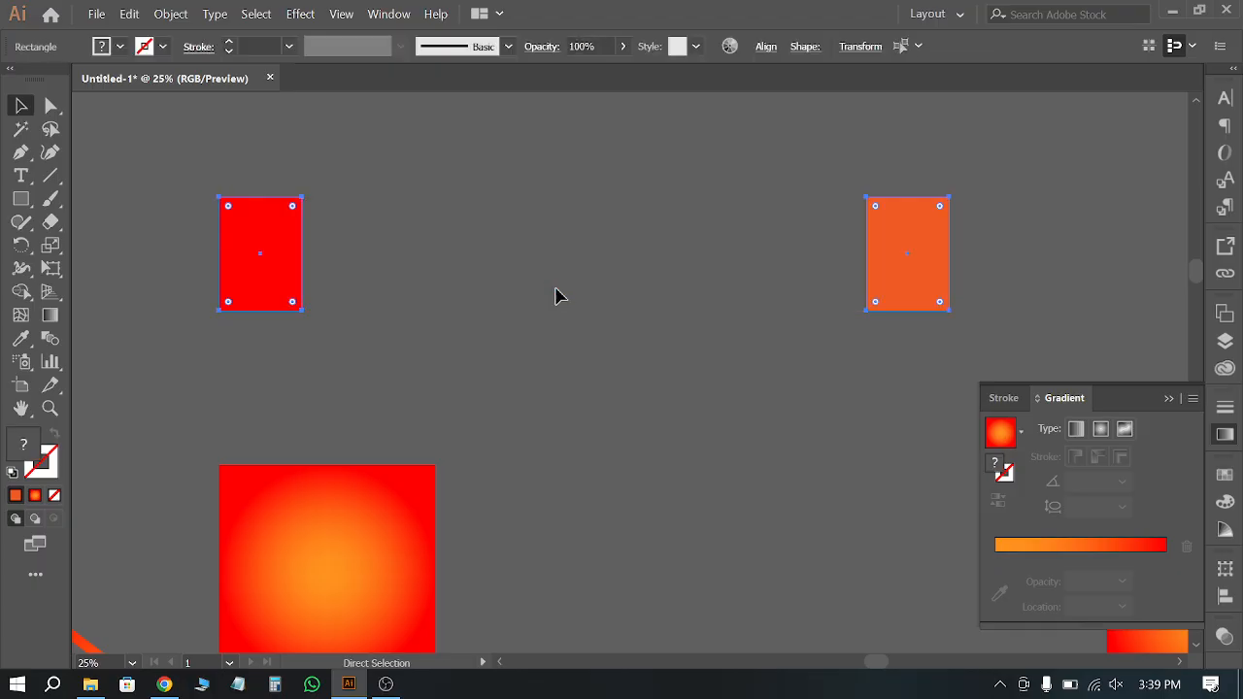
pyautogui.click(170, 14)
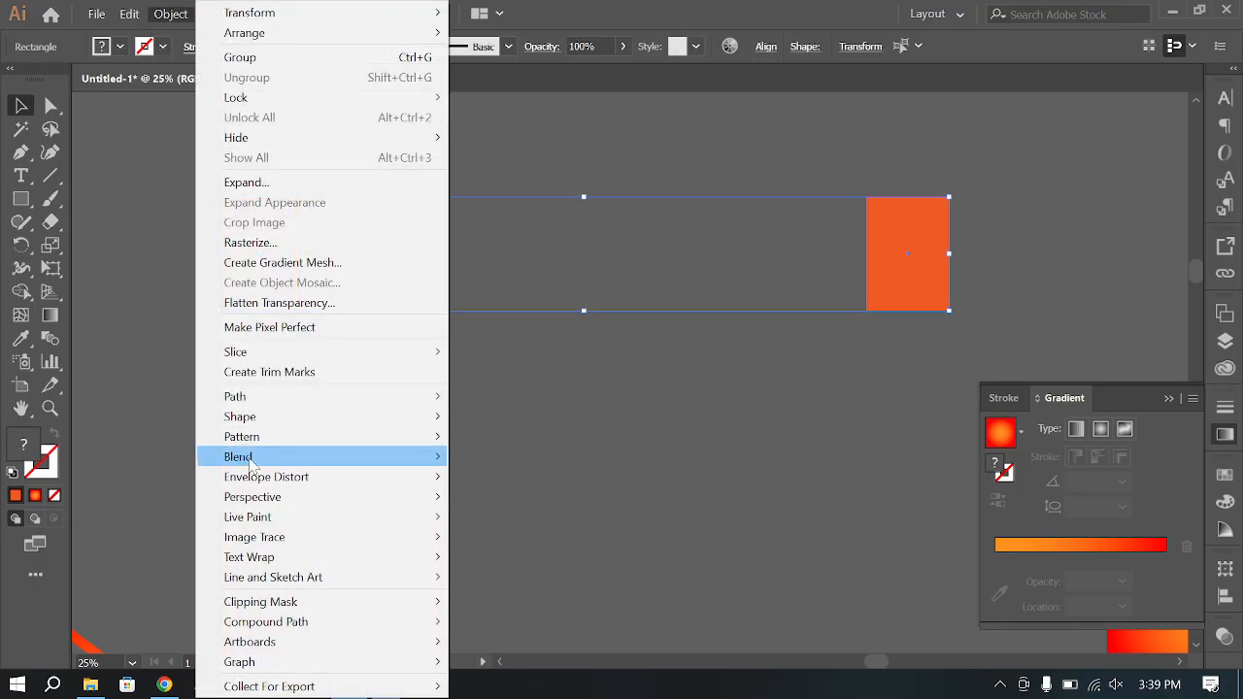
pyautogui.moveTo(253, 460)
pyautogui.click(564, 502)
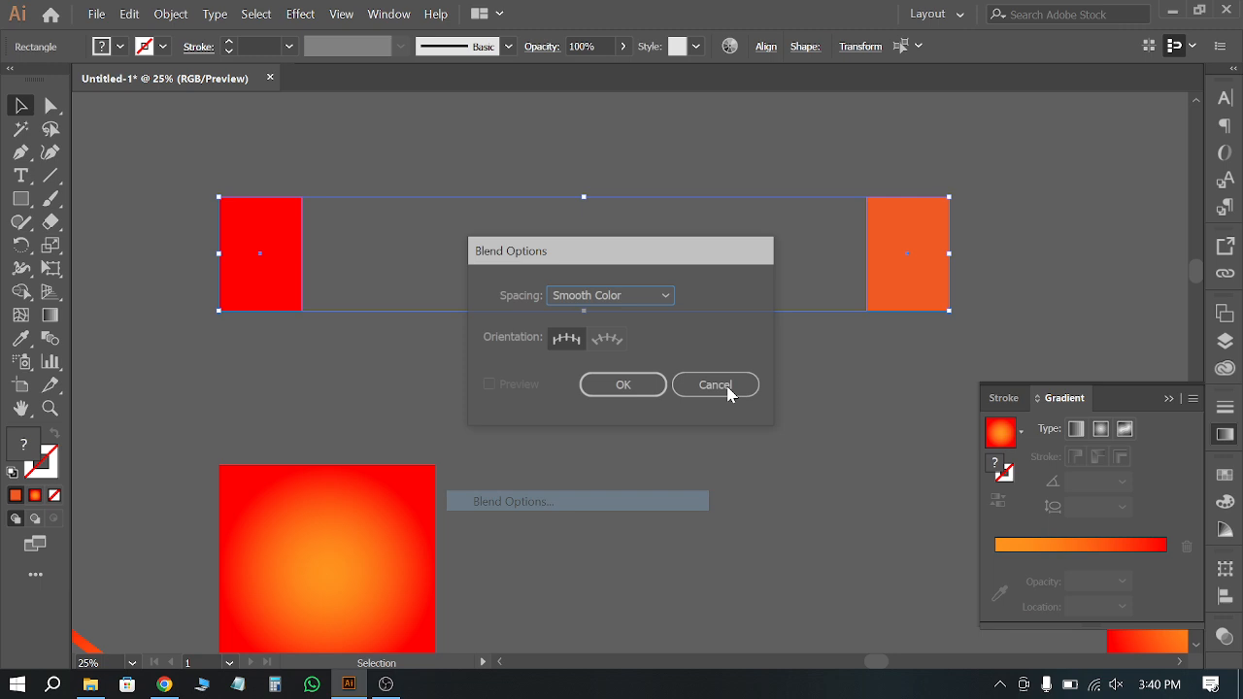
pyautogui.click(599, 300)
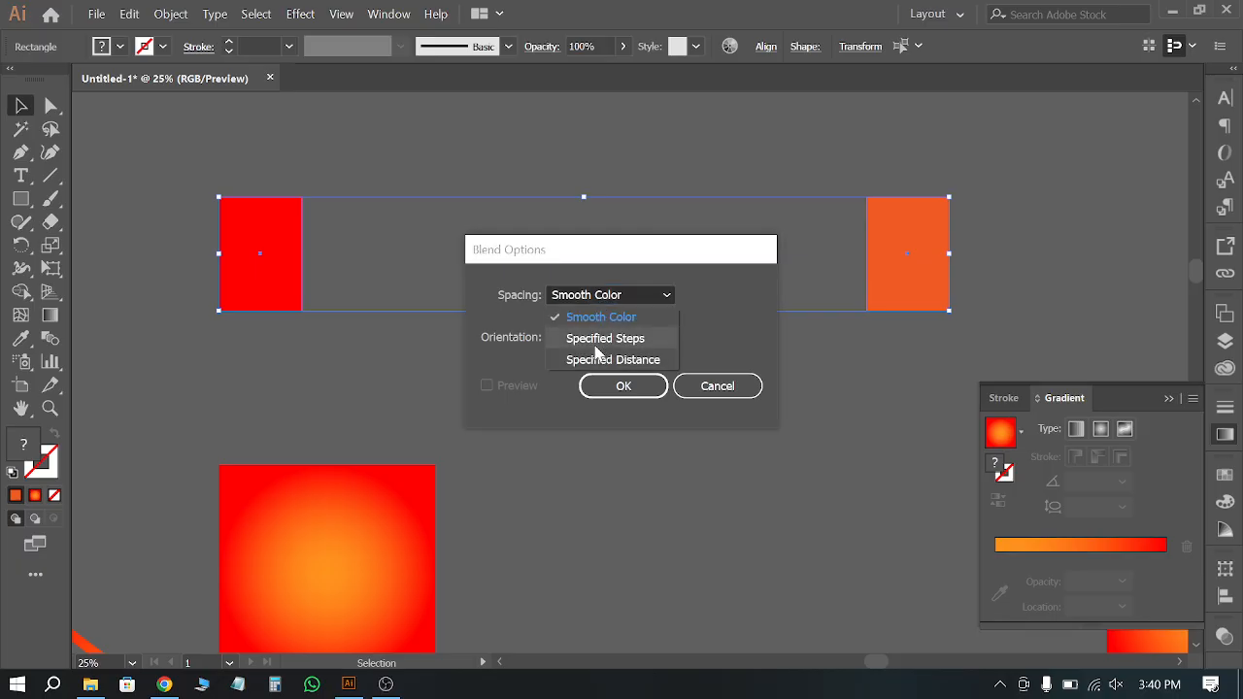
pyautogui.click(605, 339)
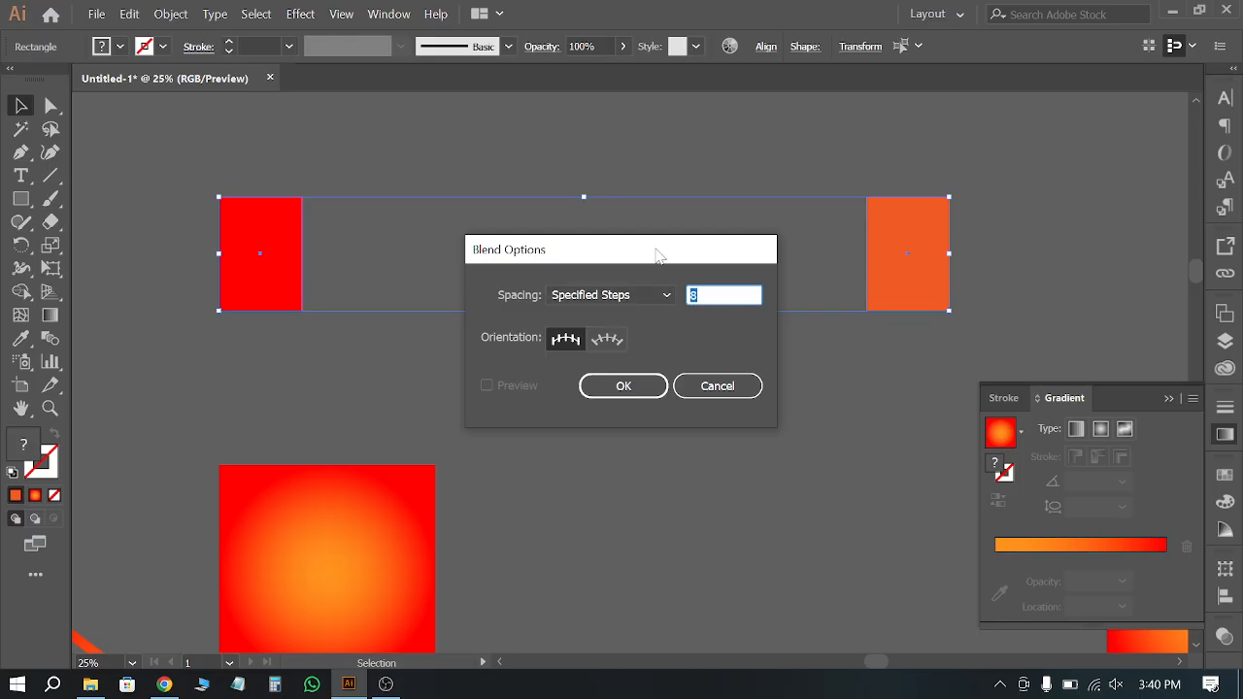
pyautogui.moveTo(658, 254); pyautogui.dragTo(574, 391)
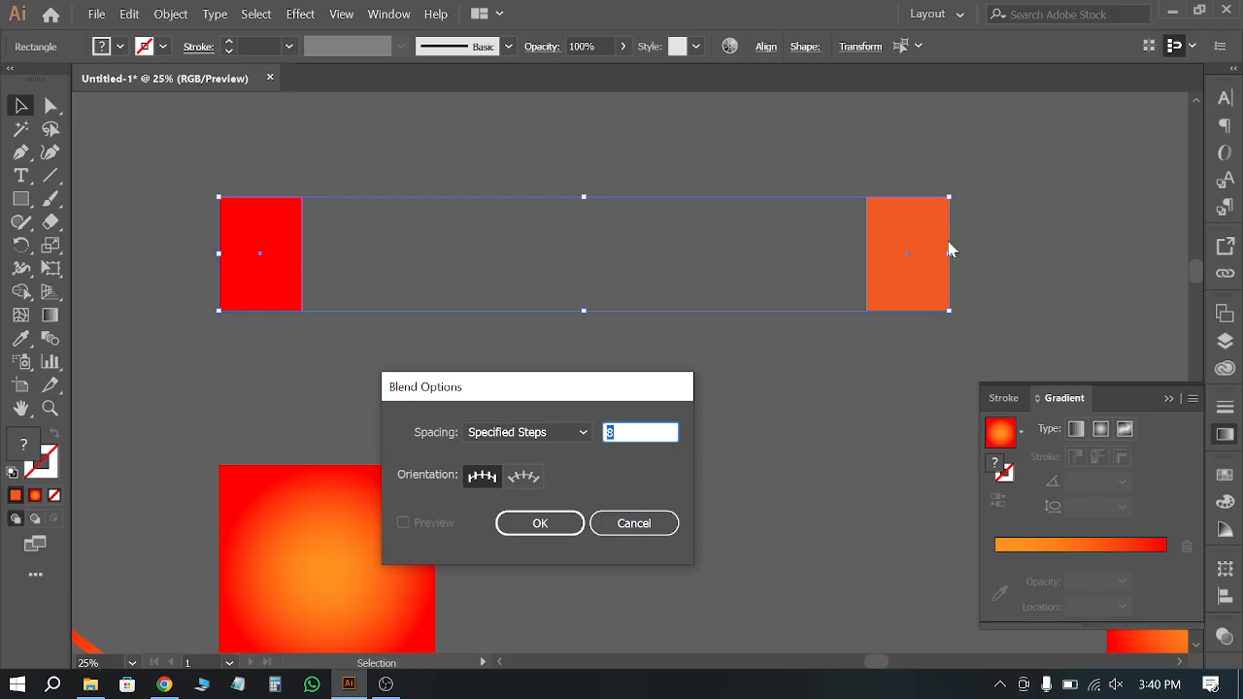
pyautogui.click(540, 524)
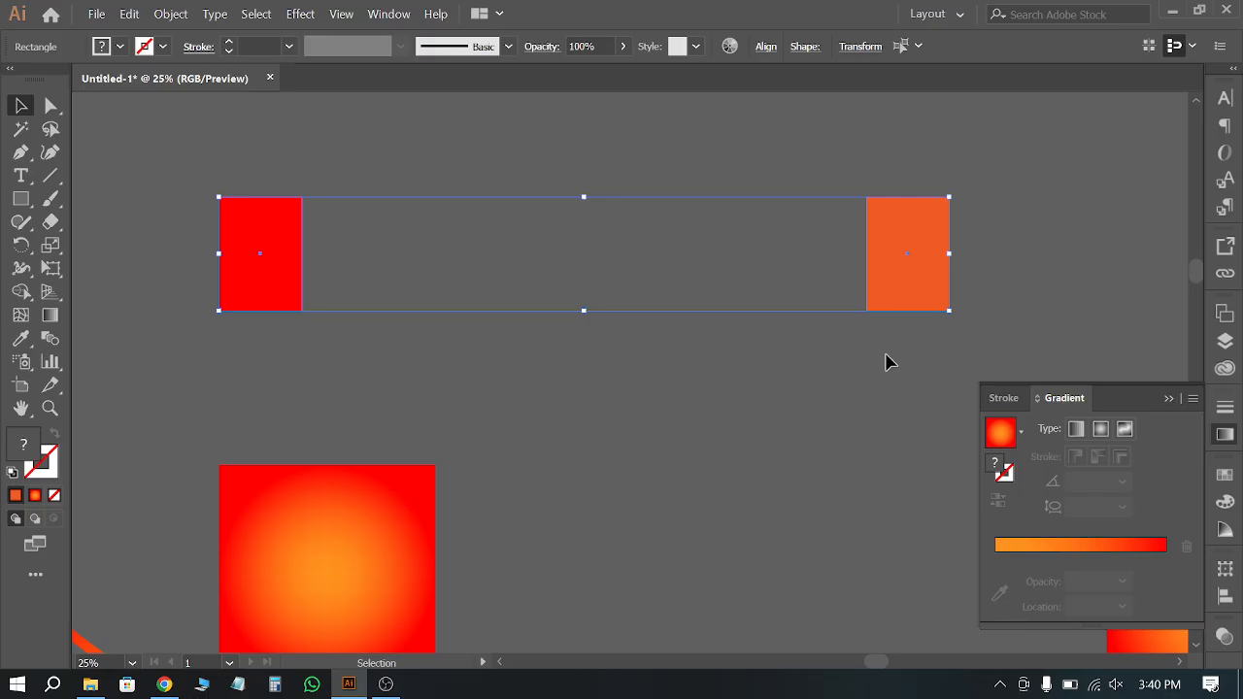
# Step: Make a blend between the red and orange rectangles with the specified steps, and deselect it
pyautogui.click(170, 13)
pyautogui.moveTo(309, 470)
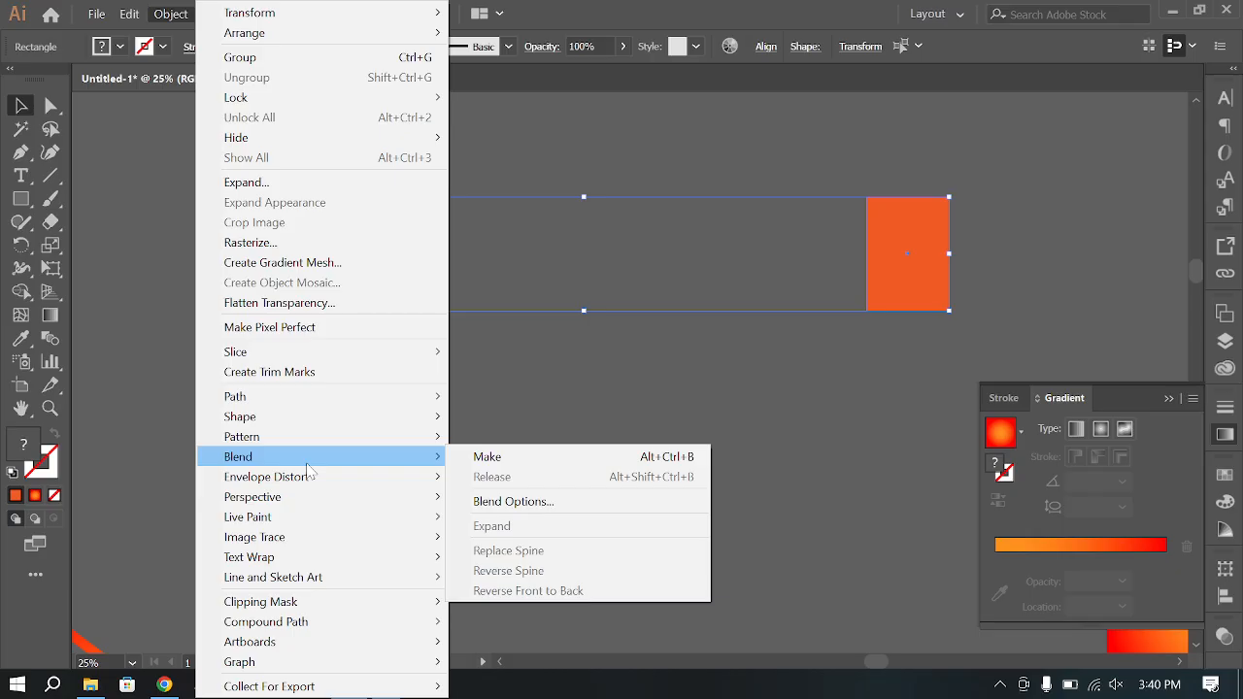
pyautogui.click(491, 457)
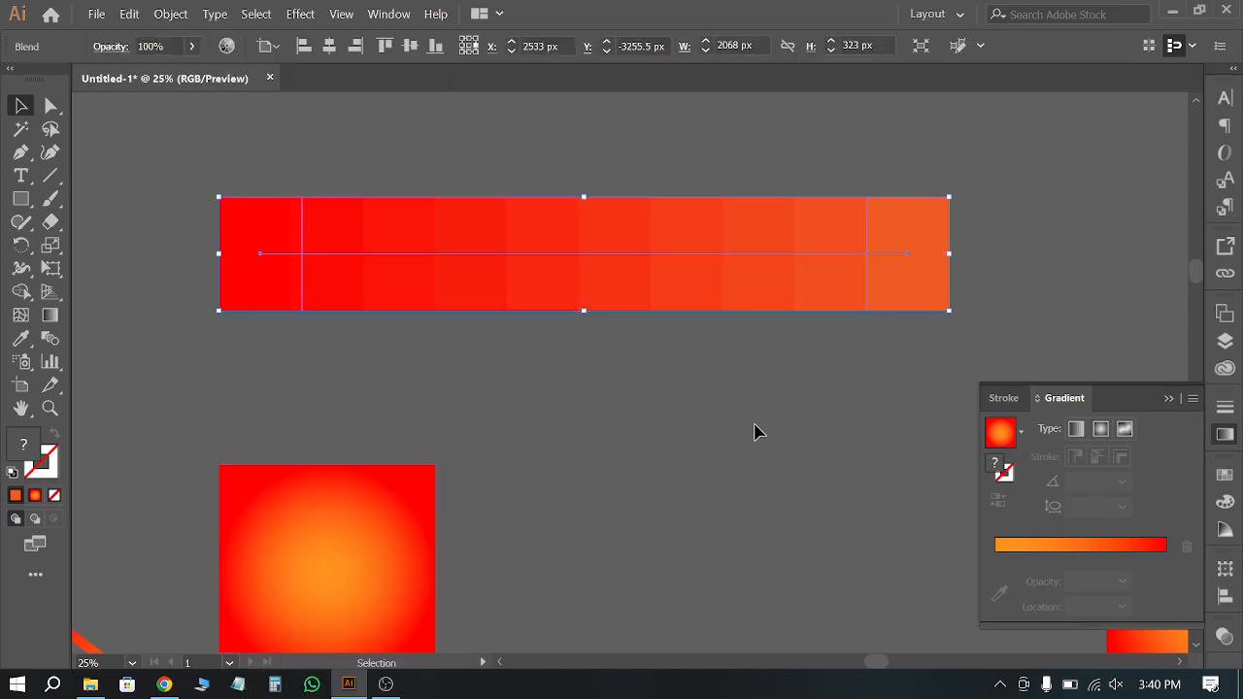
pyautogui.click(782, 489)
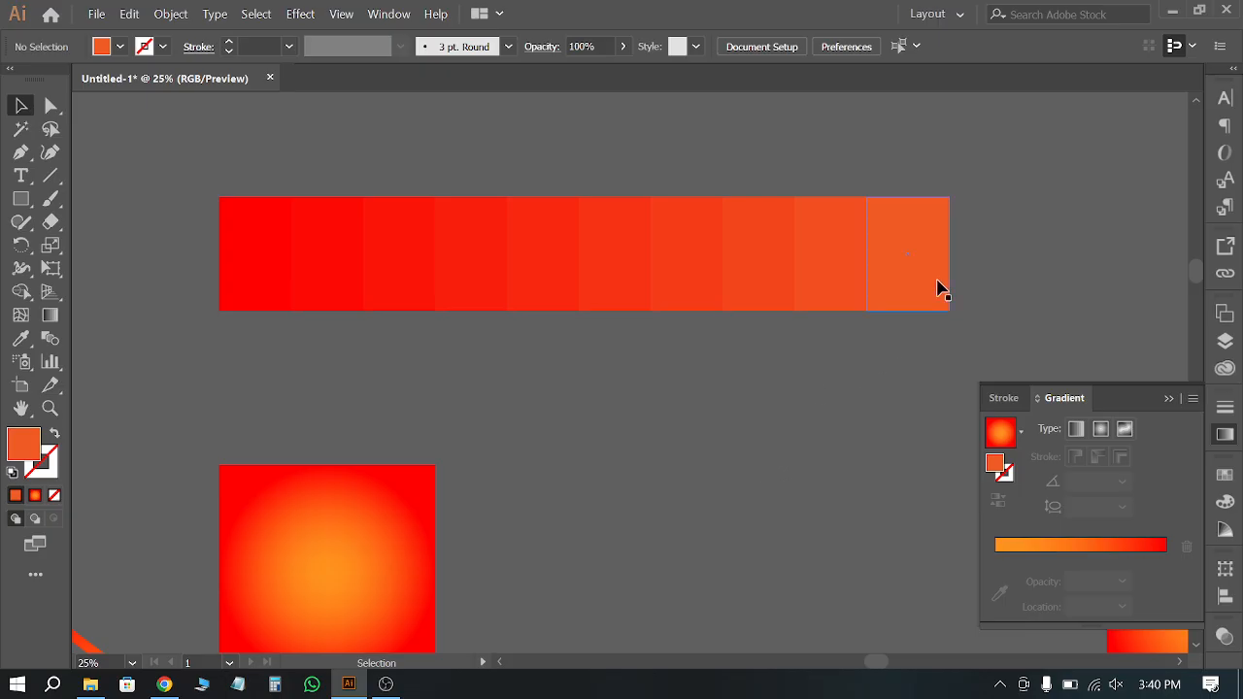
# Step: Examine the individual colour bands of the stepped blend up close and at full length
pyautogui.hotkey('ctrl', '1')
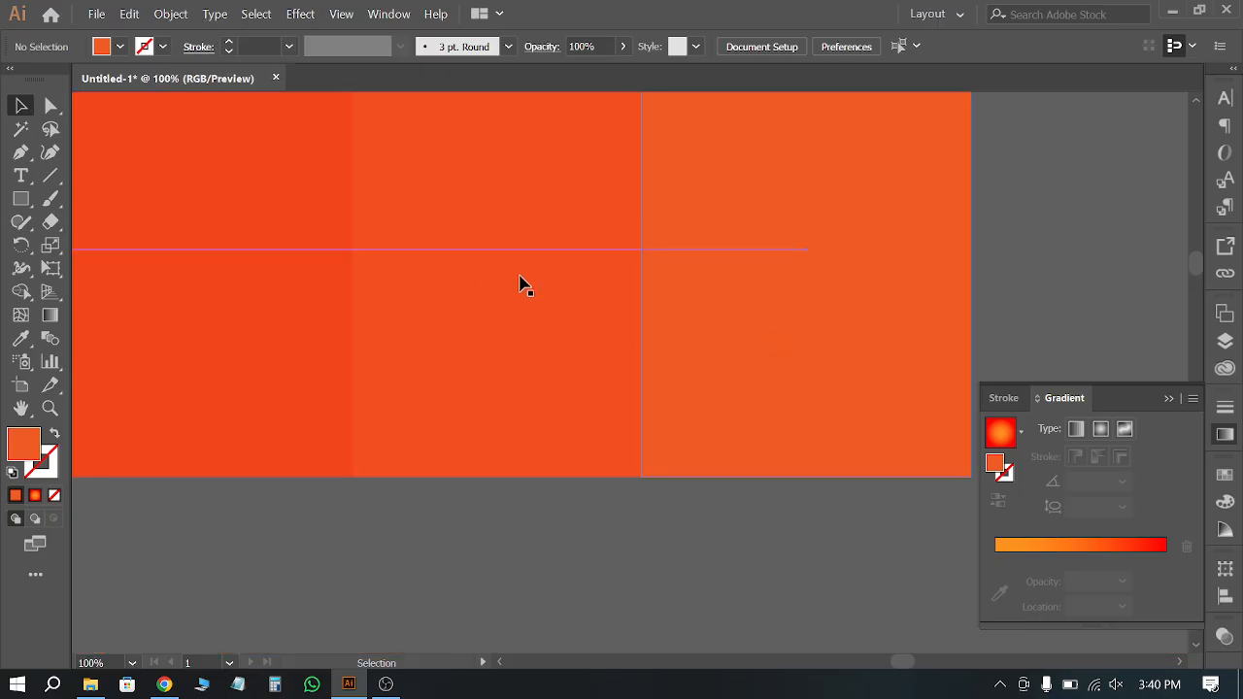
pyautogui.press('space')
pyautogui.moveTo(259, 327); pyautogui.dragTo(385, 376)
pyautogui.hotkey('ctrl', '-')
pyautogui.hotkey('ctrl', '-')
pyautogui.hotkey('ctrl', '-')
pyautogui.hotkey('ctrl', '-')
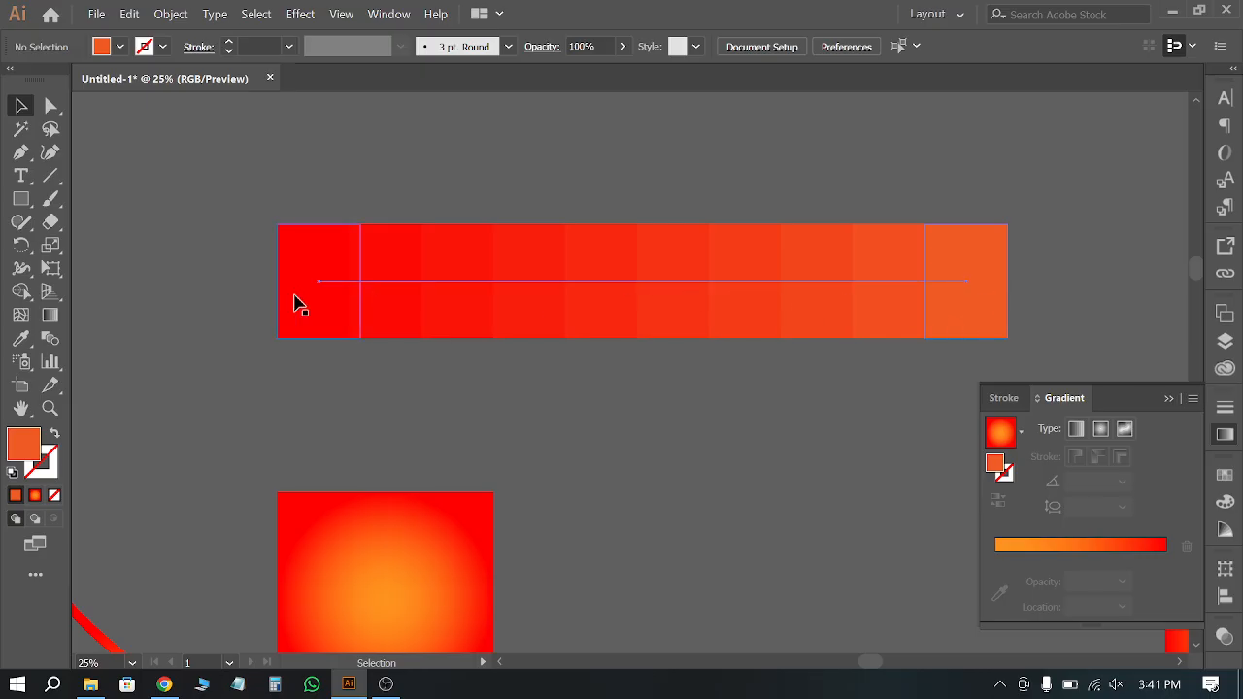
# Step: Change the existing blend's spacing in Blend Options to give a finer, smoother colour transition between the rectangles
pyautogui.click(668, 307)
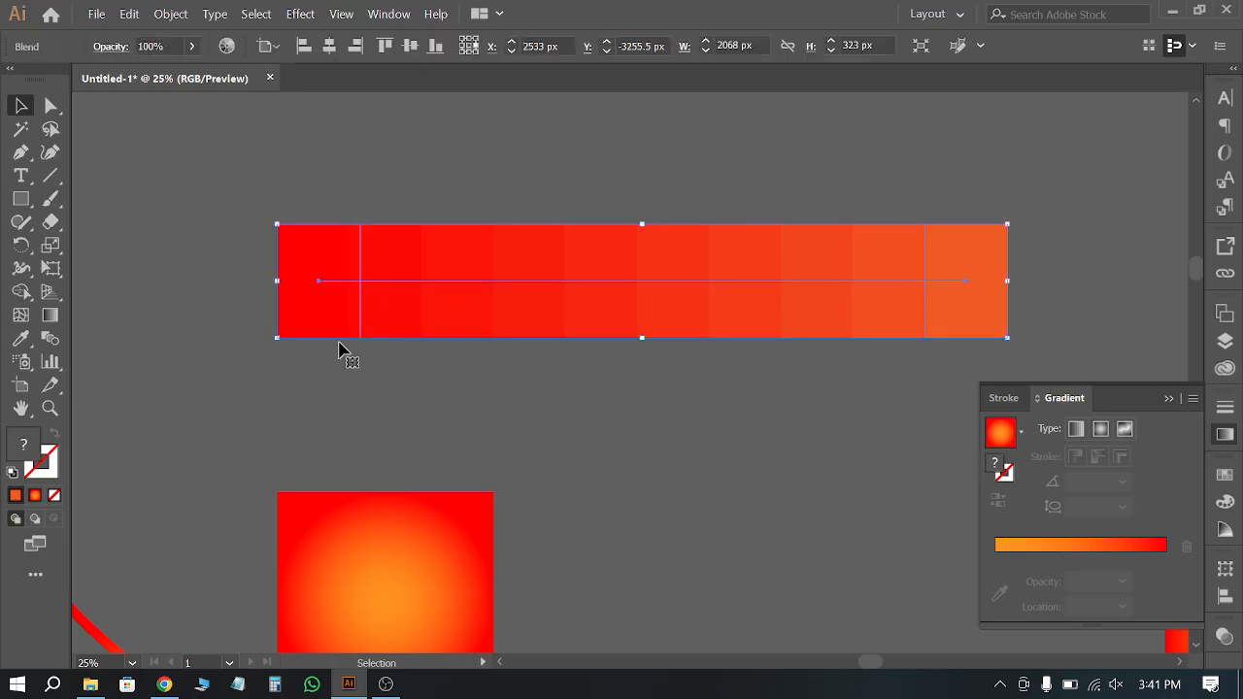
pyautogui.click(123, 13)
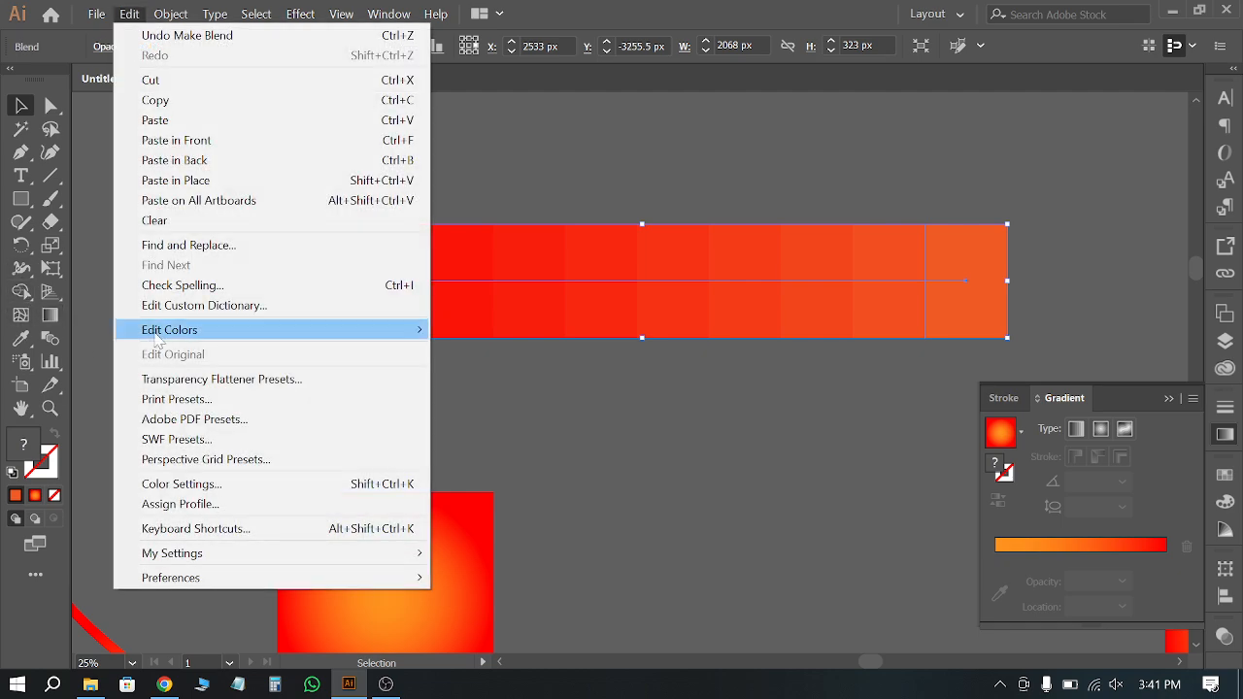
pyautogui.moveTo(170, 13)
pyautogui.moveTo(219, 464)
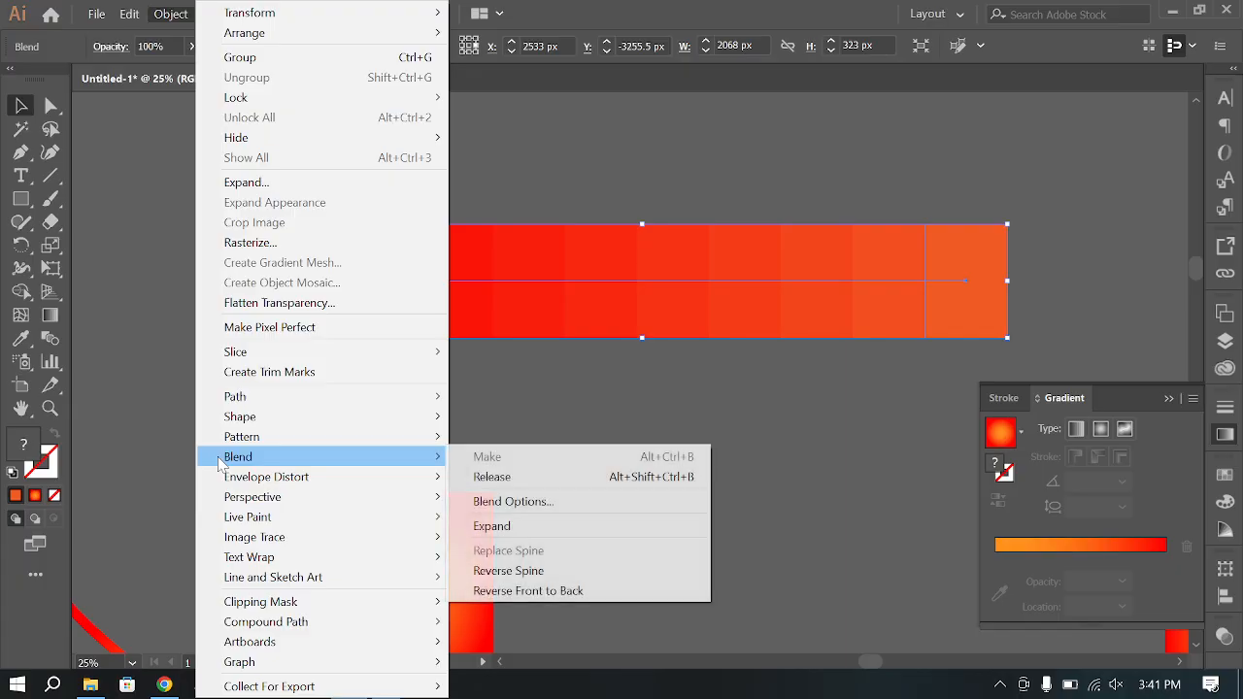
pyautogui.click(569, 501)
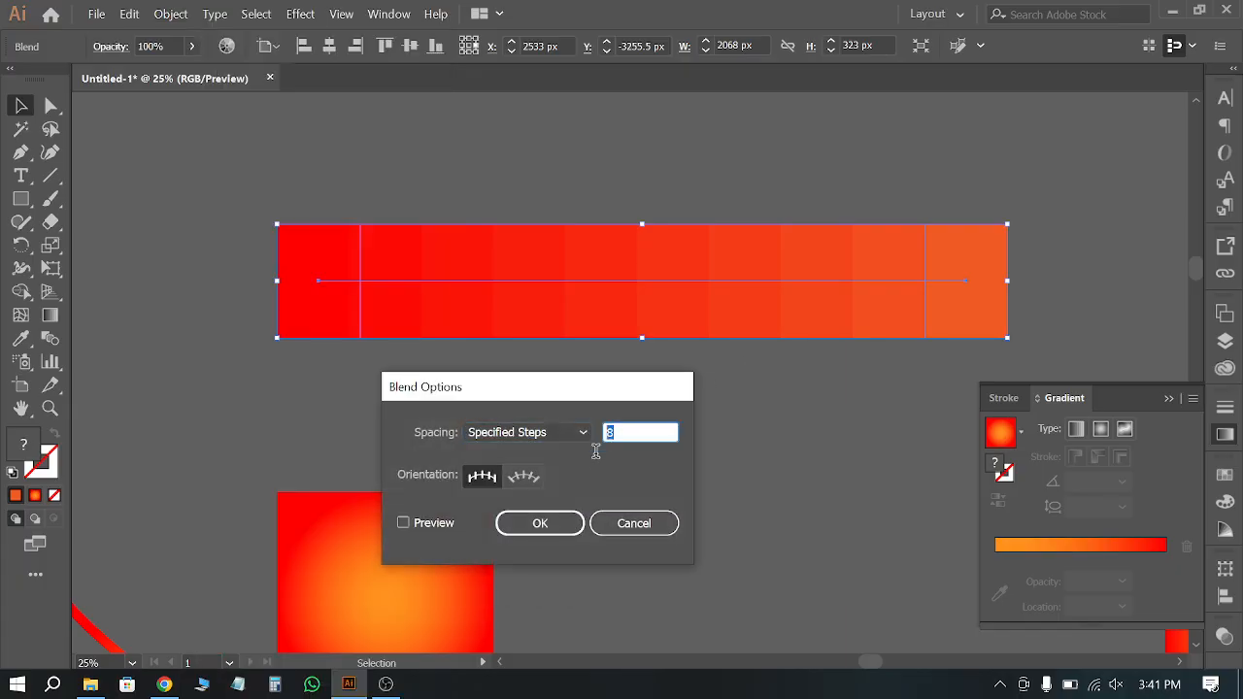
pyautogui.click(541, 521)
pyautogui.click(783, 392)
# Step: Examine the finer blend's colour transition along its length and compare it with the radial gradient square
pyautogui.scroll(2, 911, 209)
pyautogui.scroll(1, 911, 209)
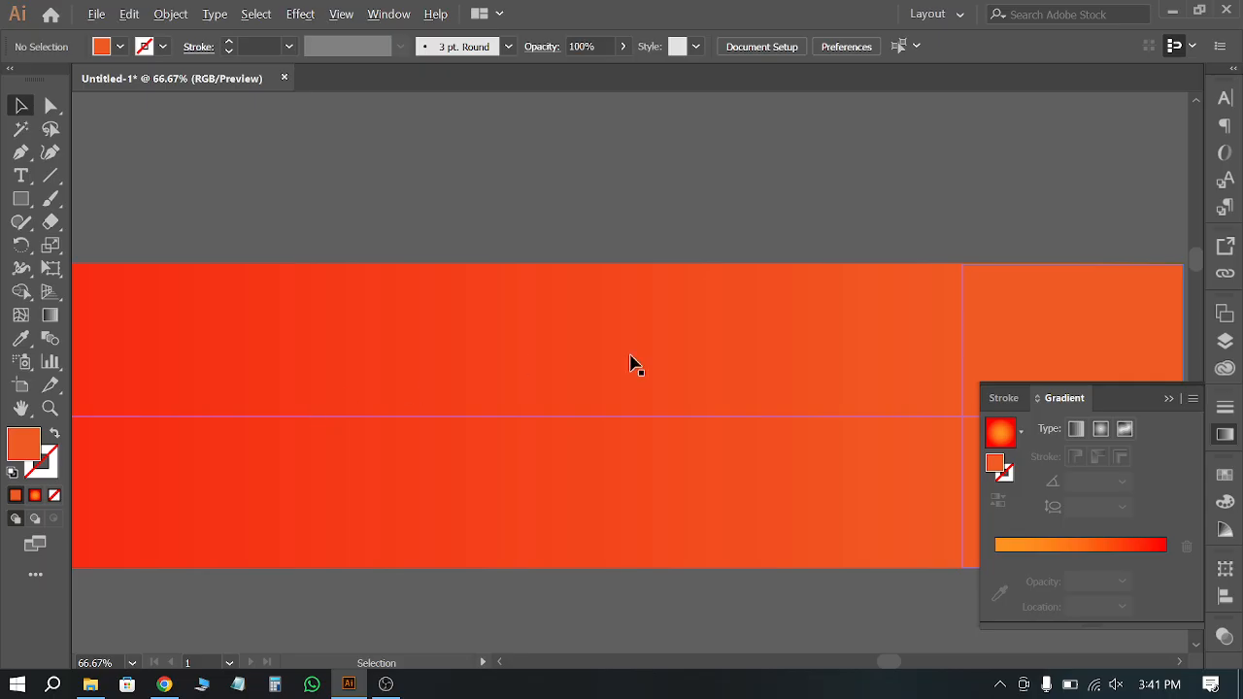
pyautogui.scroll(-2, 632, 363)
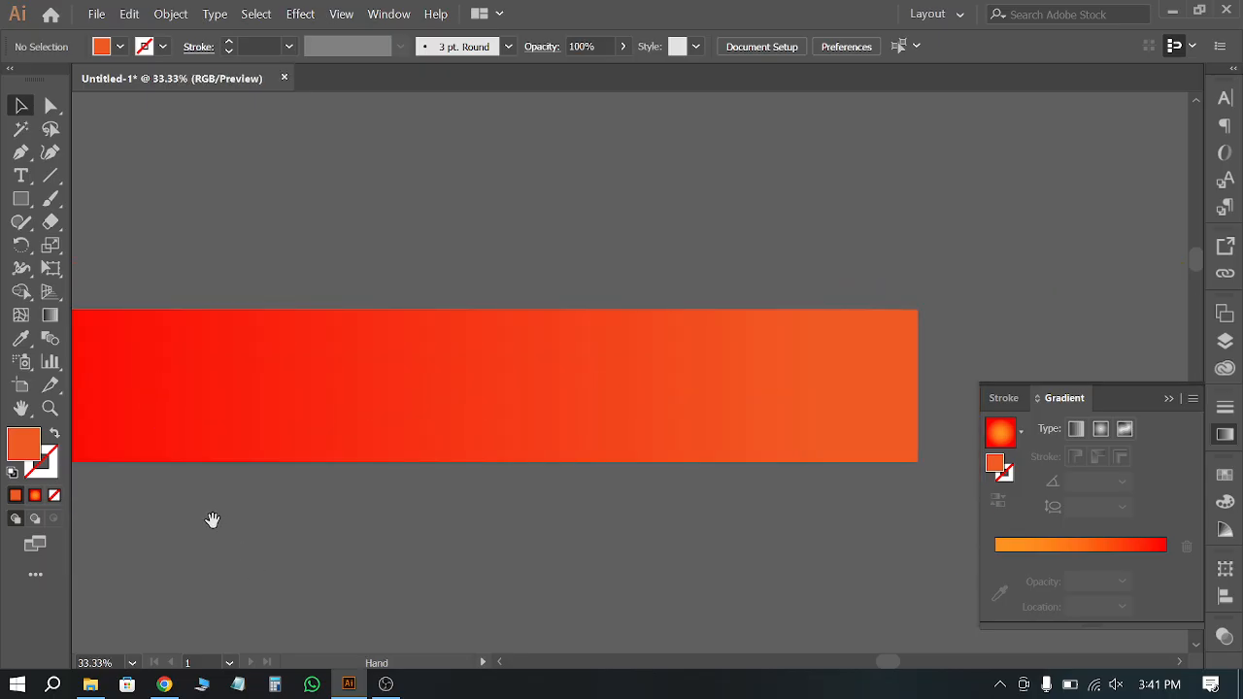
pyautogui.moveTo(214, 518); pyautogui.dragTo(635, 272)
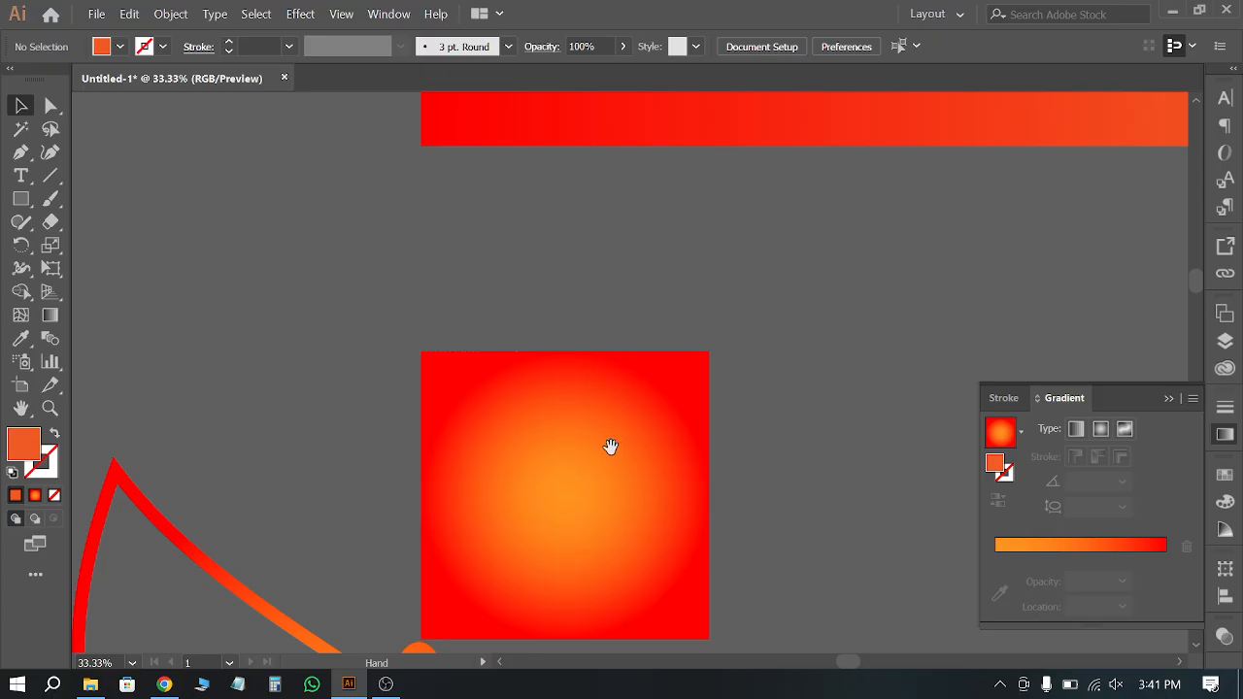
pyautogui.moveTo(699, 353); pyautogui.dragTo(436, 489)
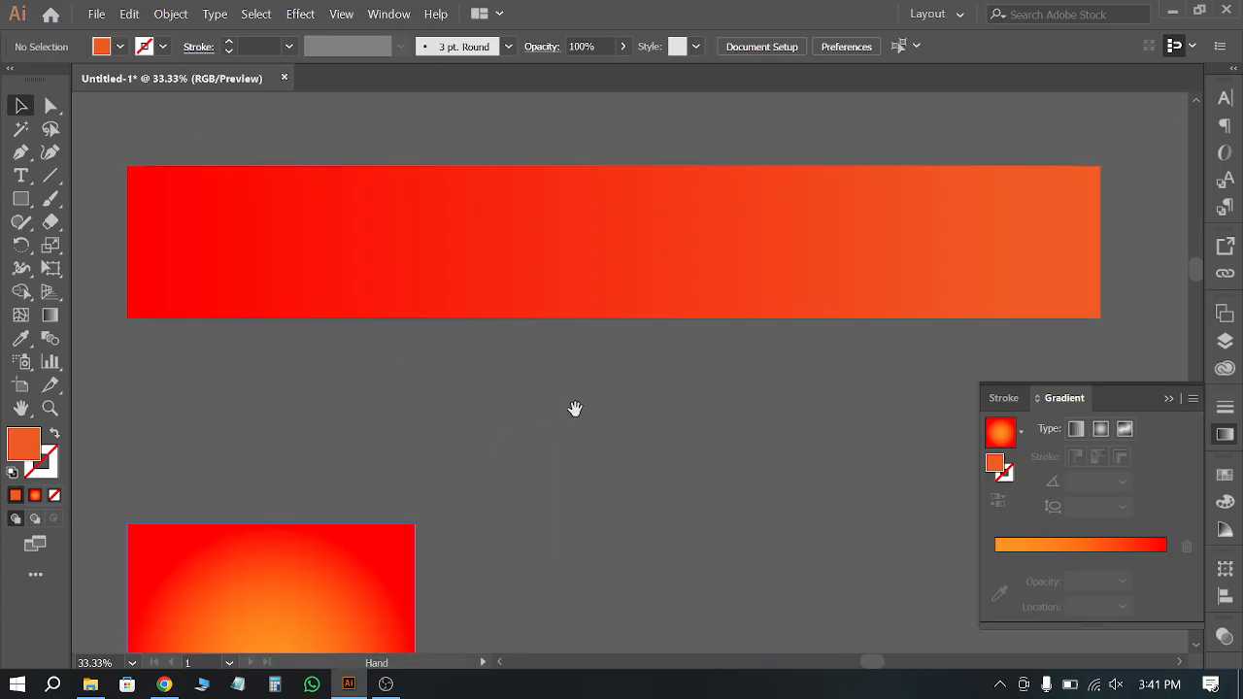
pyautogui.moveTo(575, 408); pyautogui.dragTo(582, 372)
pyautogui.click(904, 206)
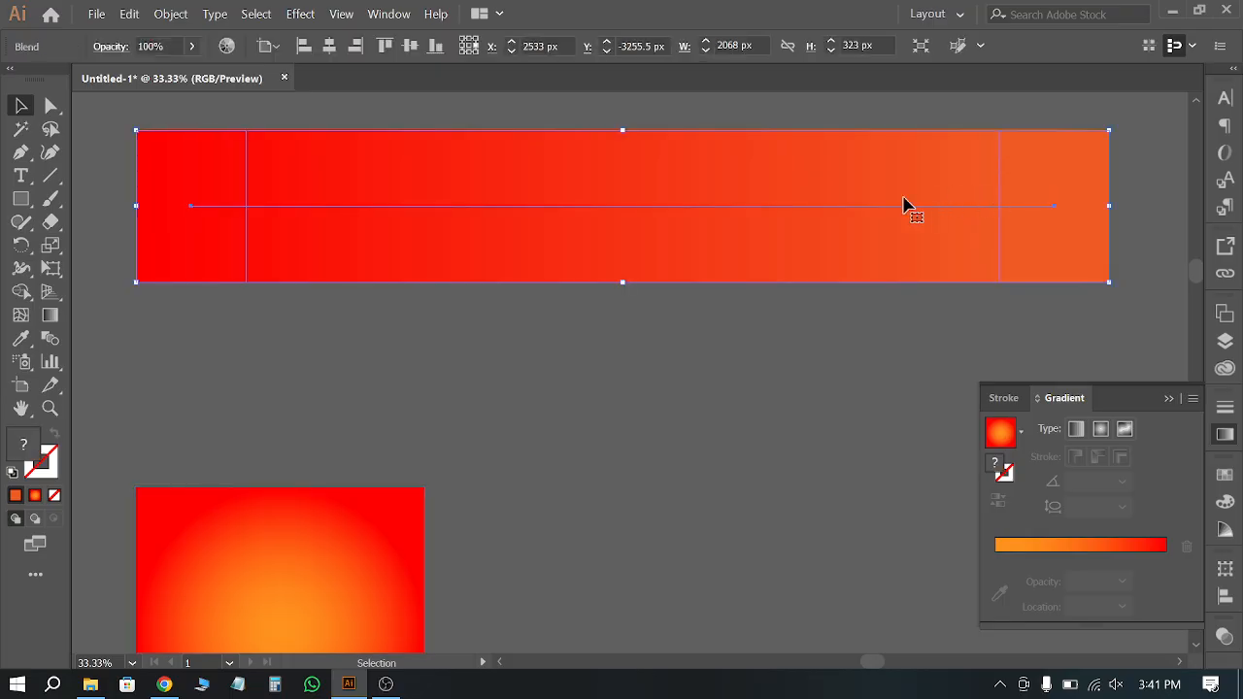
pyautogui.moveTo(316, 346); pyautogui.dragTo(513, 188)
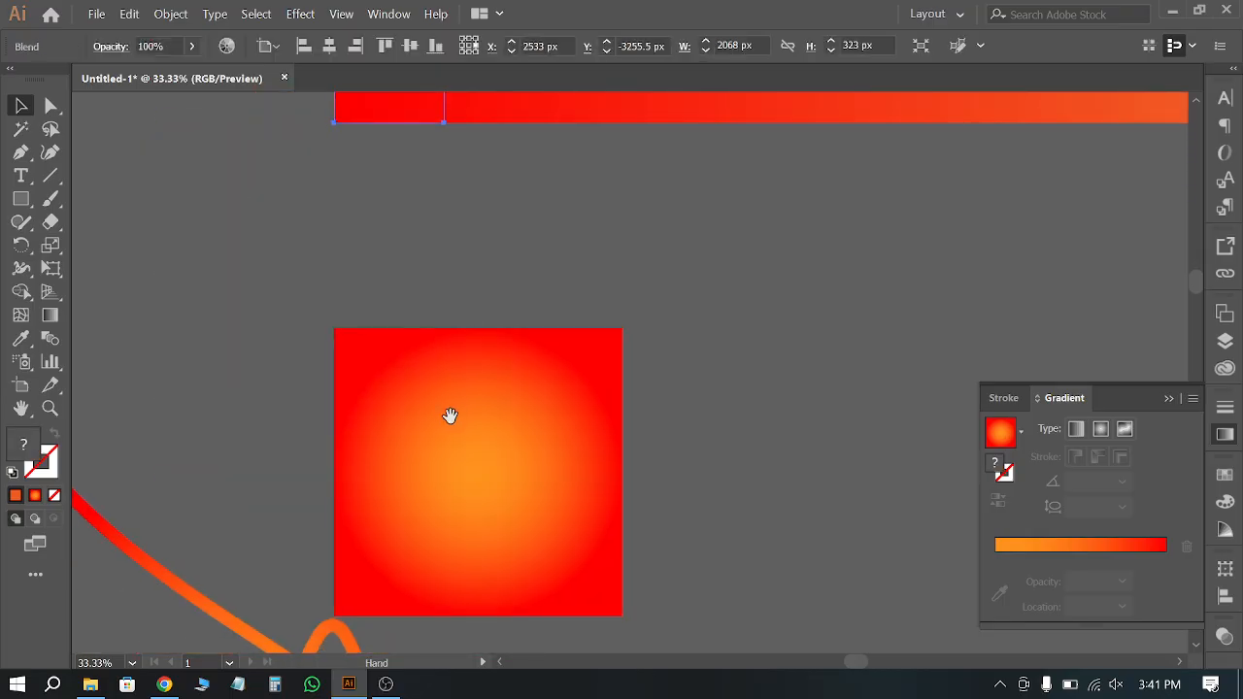
pyautogui.scroll(5, 511, 502)
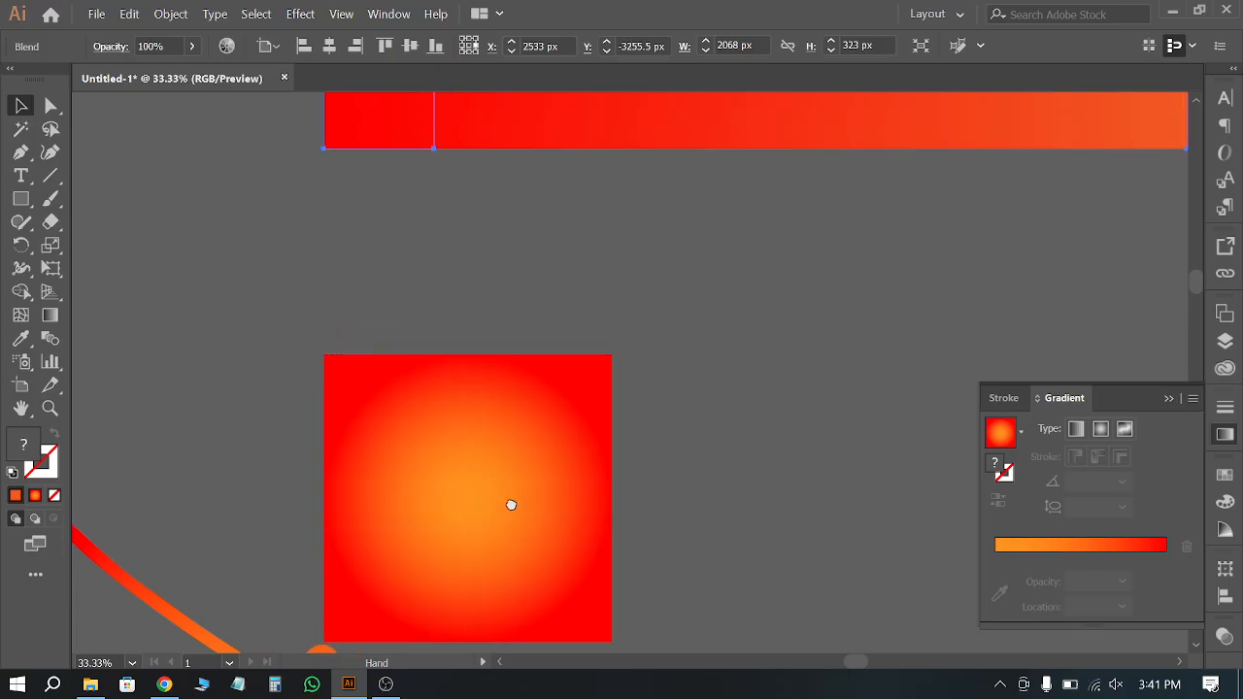
# Step: Apply the Tweak effect to the red-to-orange blend with strongly increased relative horizontal and vertical amounts and preview enabled
pyautogui.hscroll(3, 242, 307)
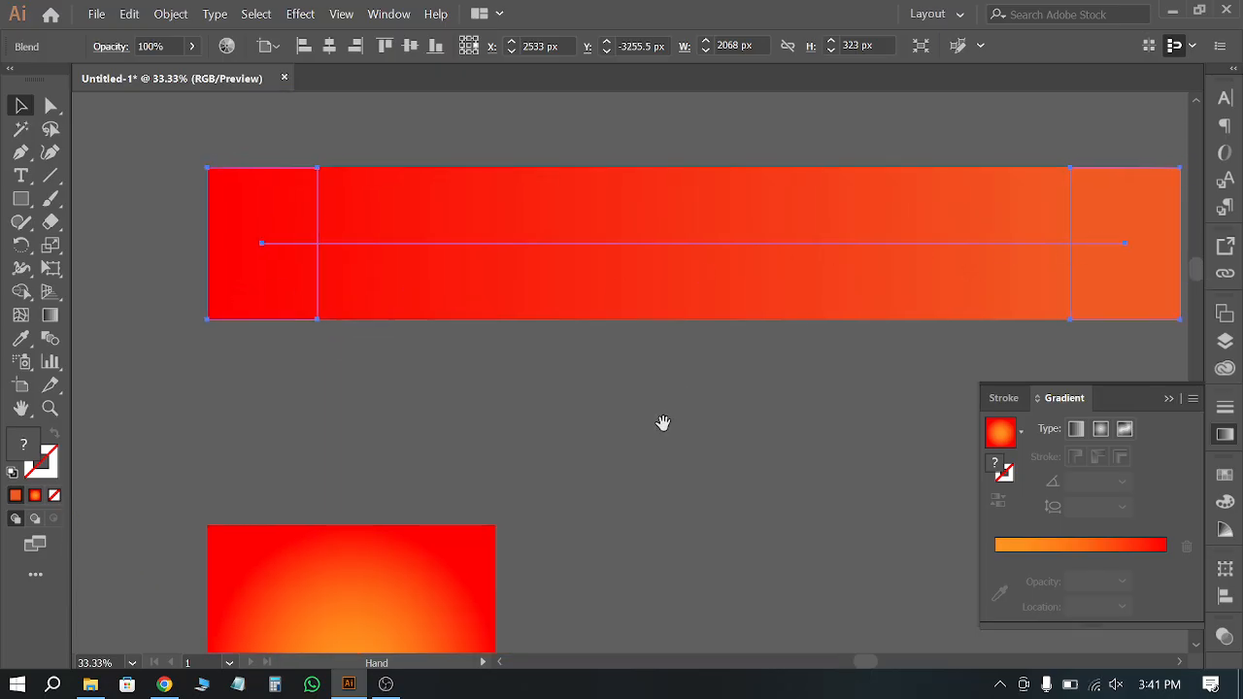
pyautogui.scroll(-5, 524, 415)
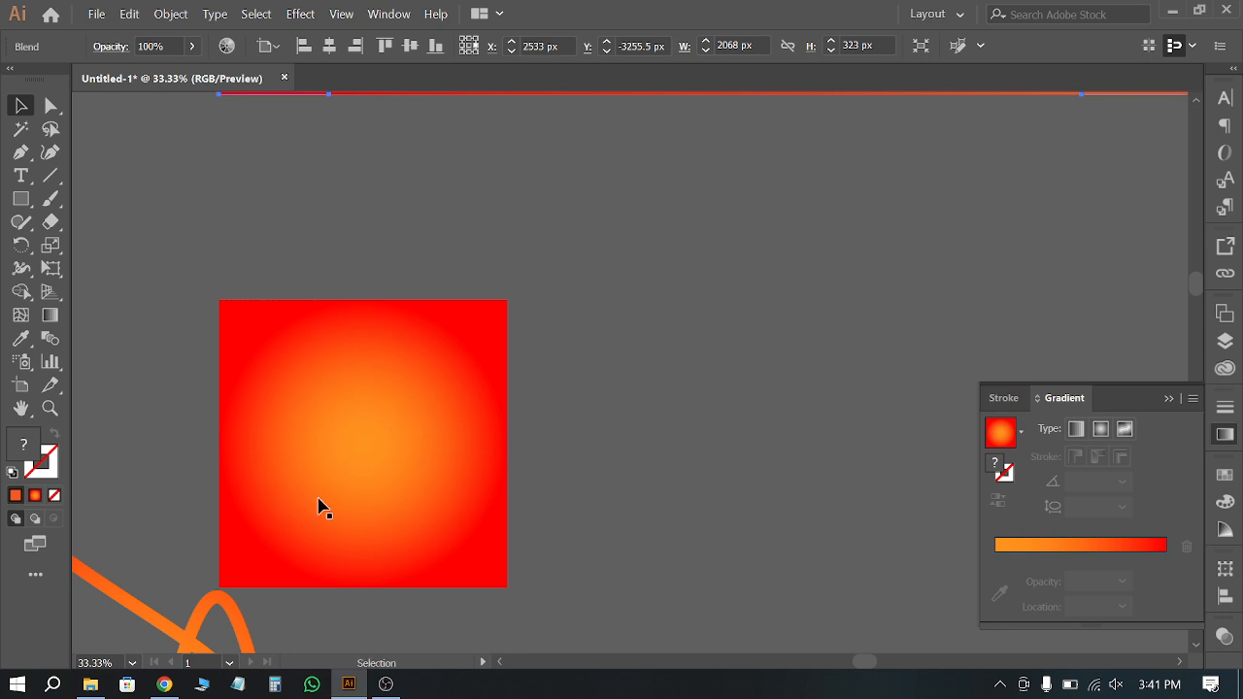
pyautogui.moveTo(677, 222); pyautogui.dragTo(580, 438)
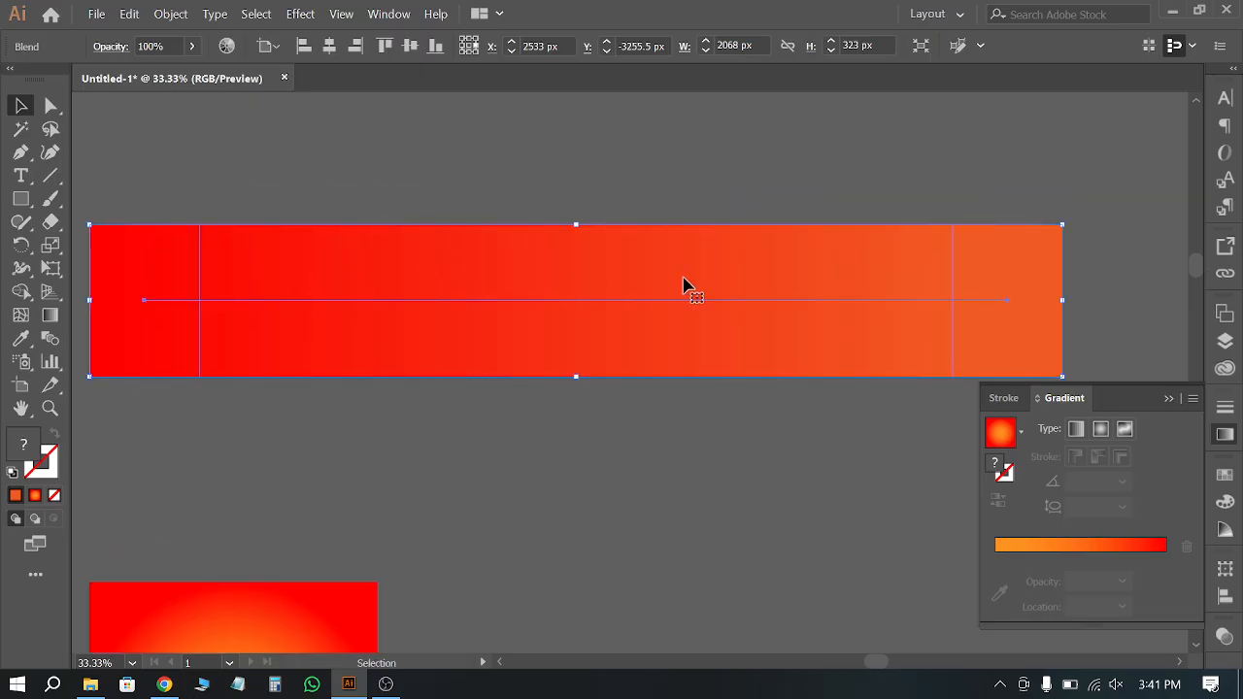
pyautogui.click(302, 15)
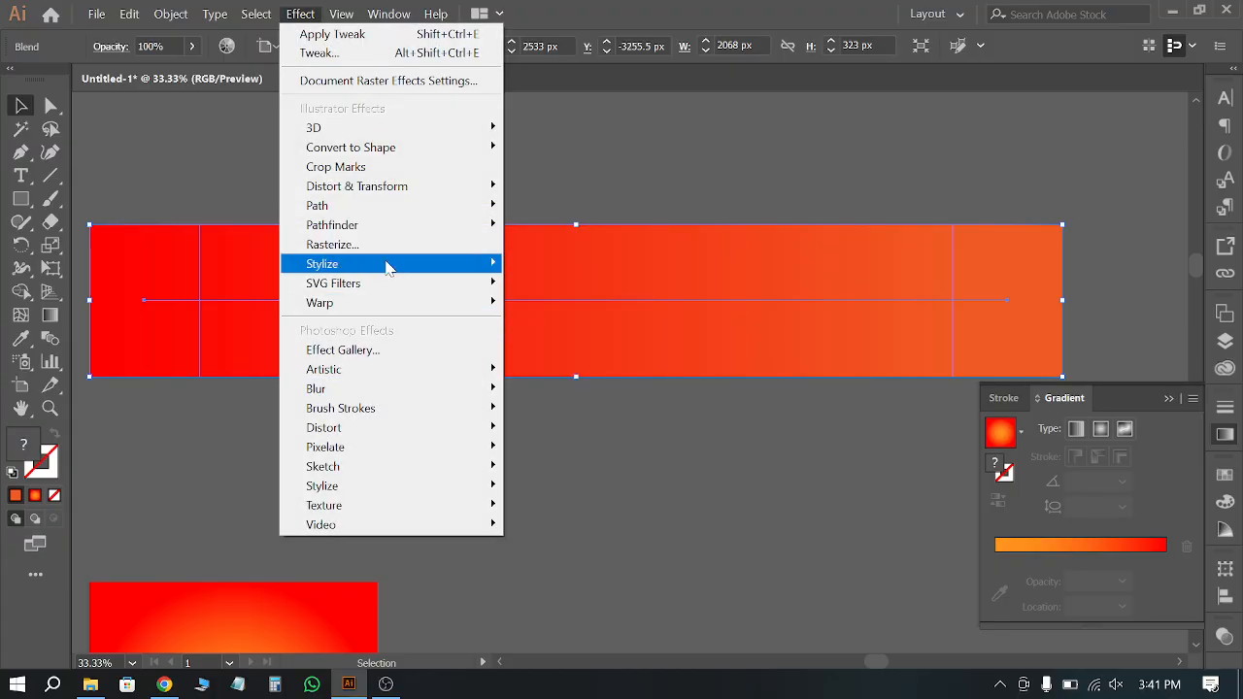
pyautogui.moveTo(394, 188)
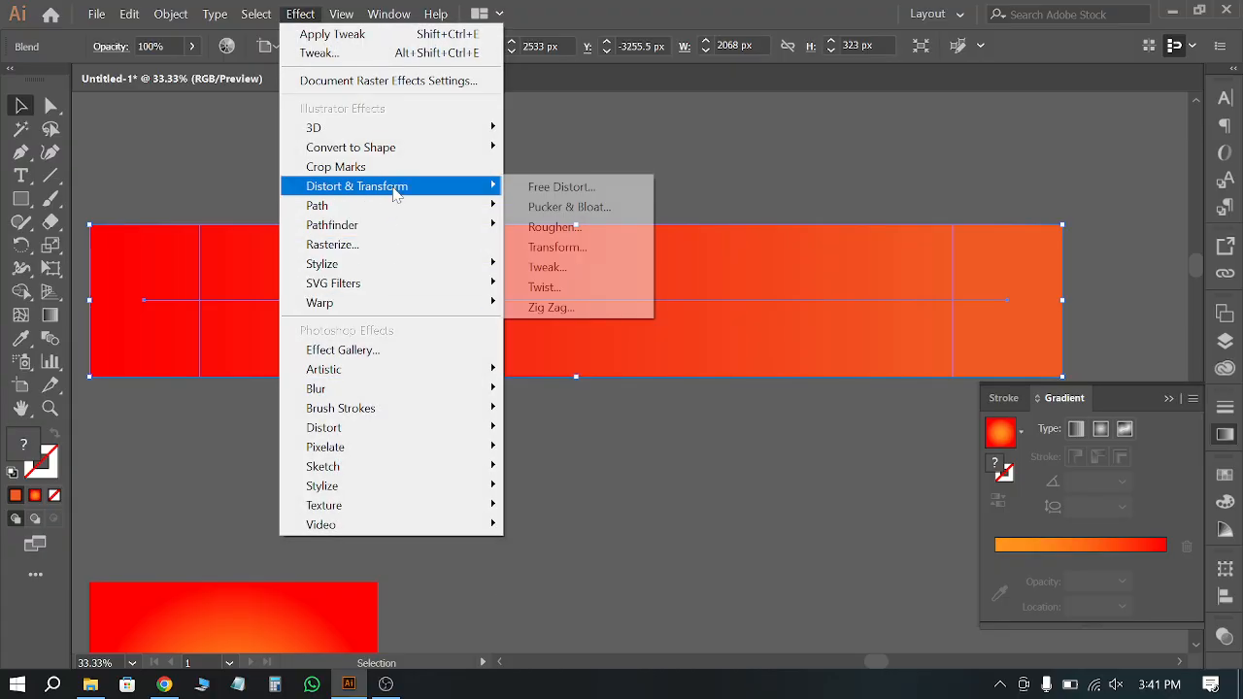
pyautogui.click(571, 264)
pyautogui.click(729, 373)
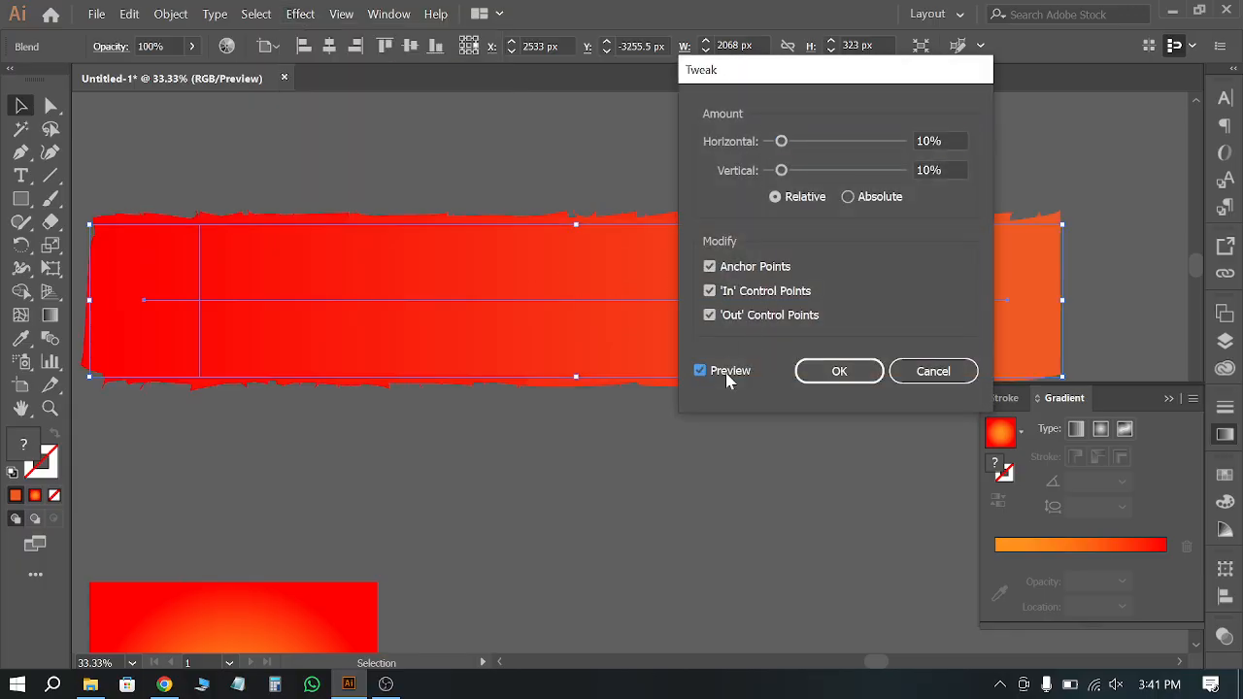
pyautogui.moveTo(781, 141); pyautogui.dragTo(854, 151)
pyautogui.moveTo(783, 170); pyautogui.dragTo(853, 173)
pyautogui.click(835, 370)
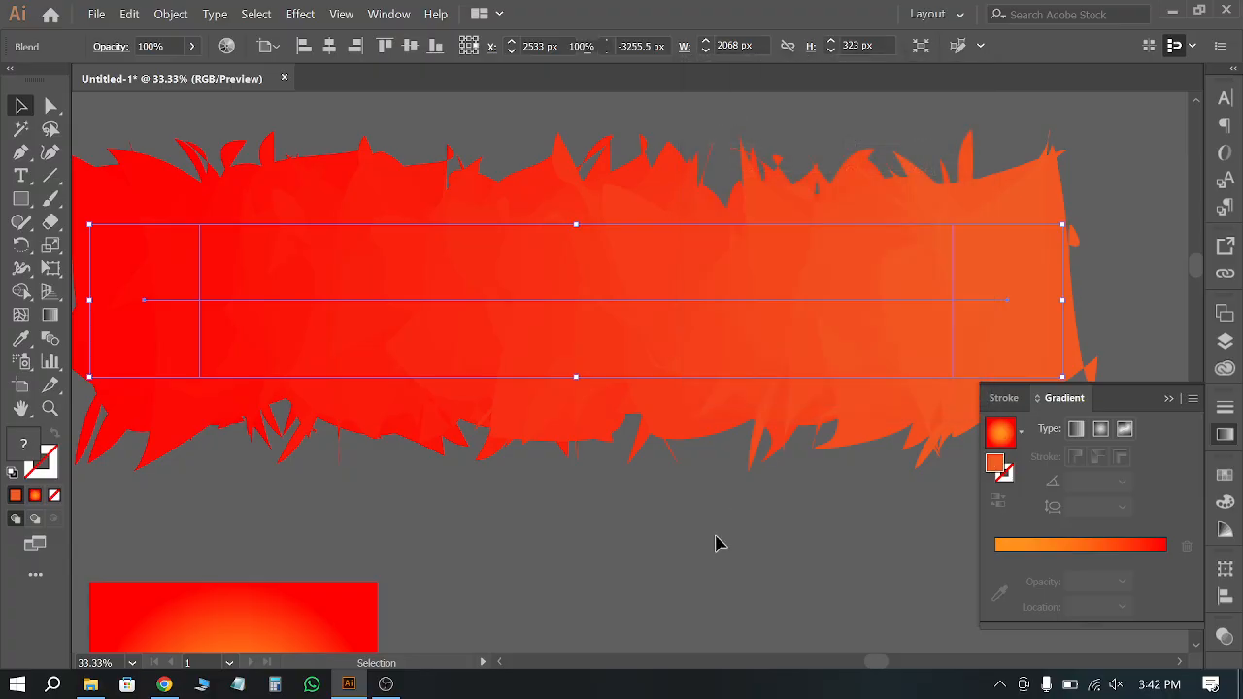
pyautogui.click(719, 539)
# Step: Examine the distorted edges and color transition of the tweaked blend up close and from a distance
pyautogui.scroll(-2, 879, 496)
pyautogui.scroll(4, 599, 473)
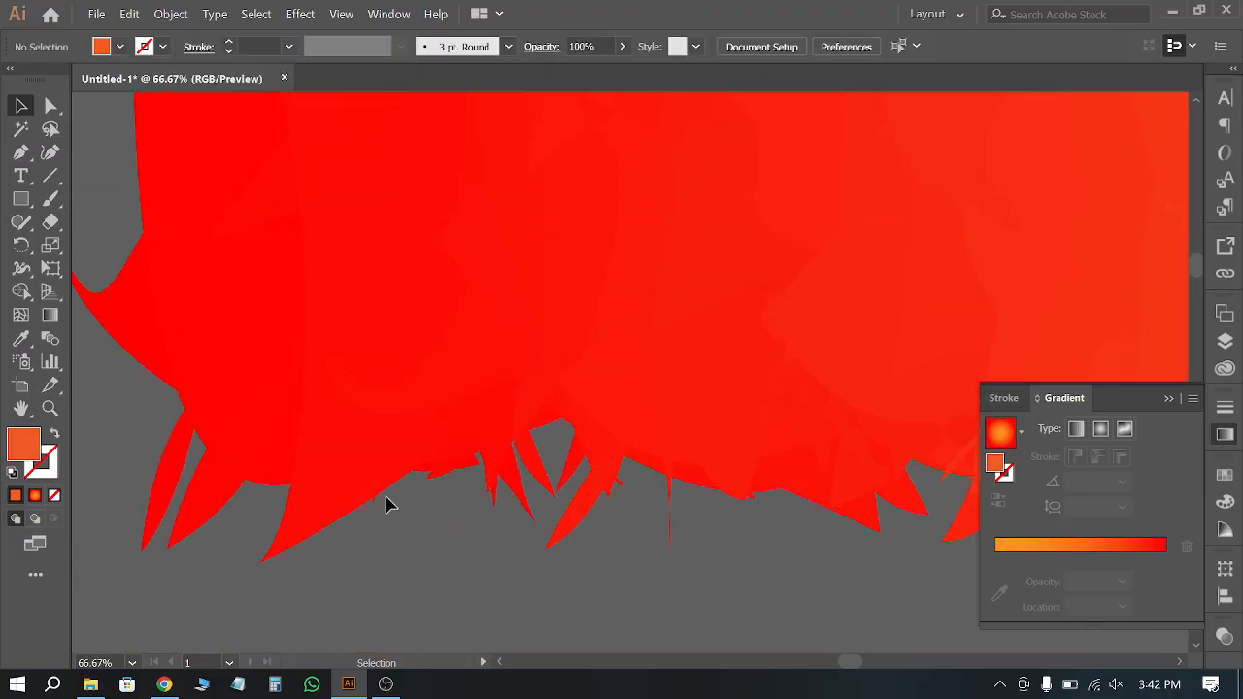
pyautogui.scroll(-1, 472, 420)
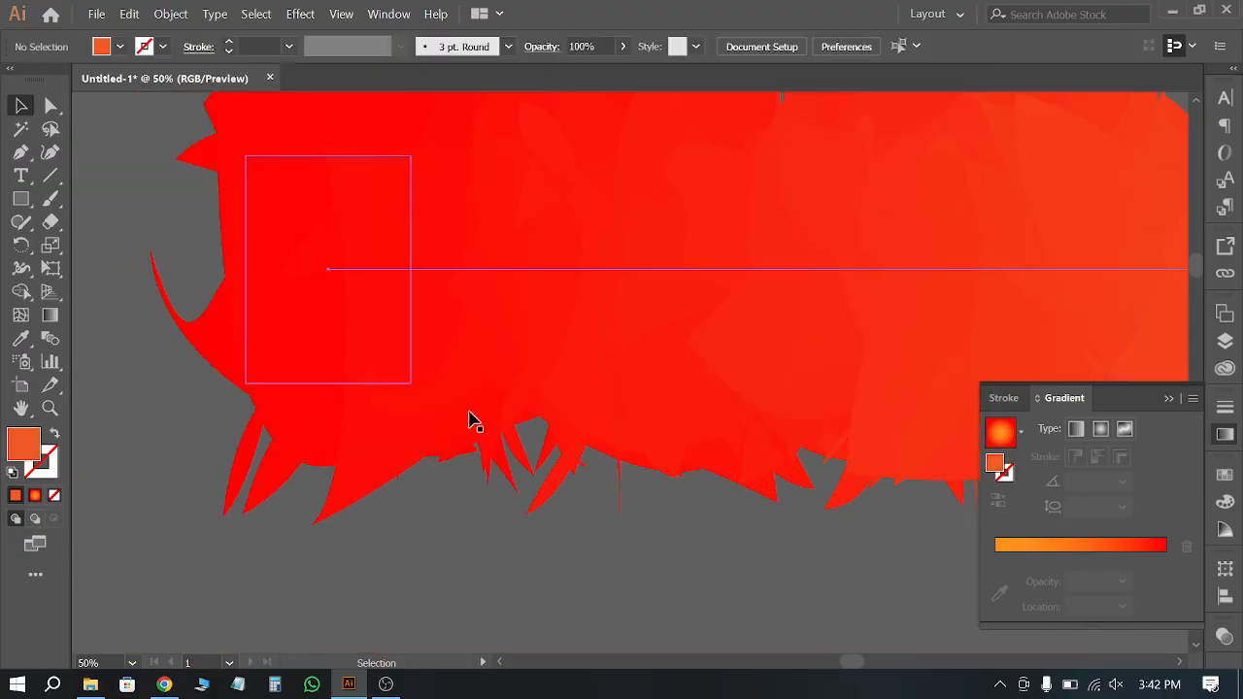
pyautogui.scroll(-3, 472, 419)
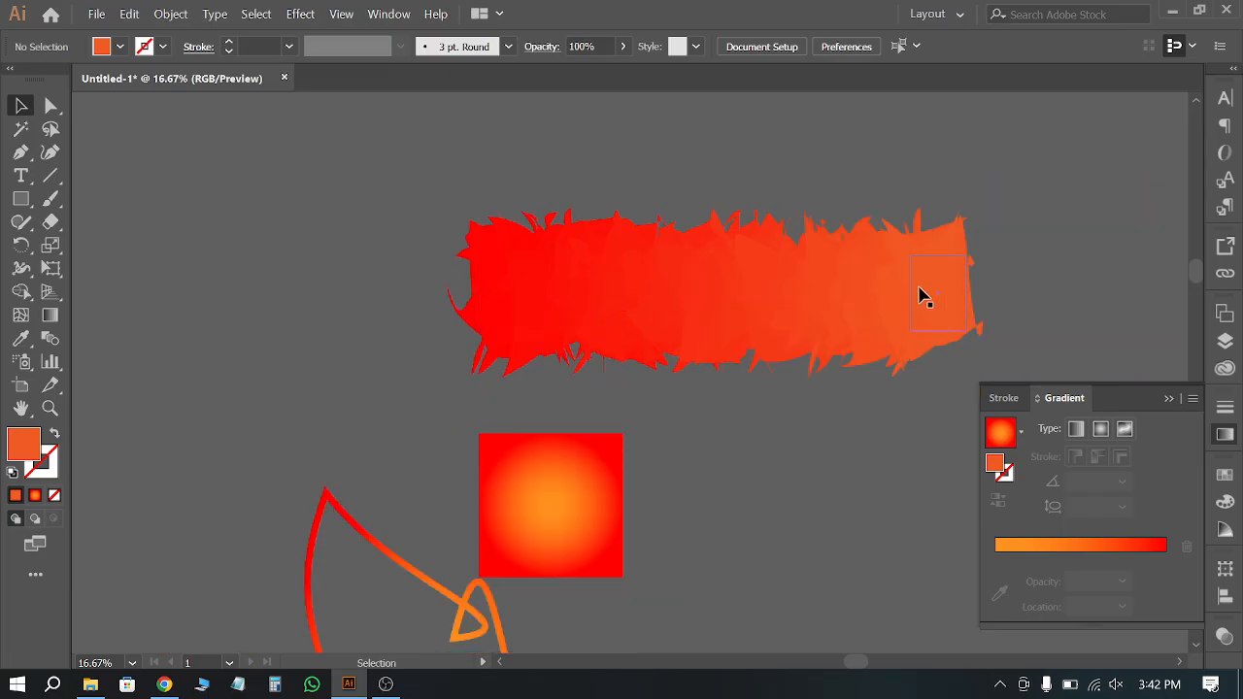
pyautogui.scroll(2, 896, 324)
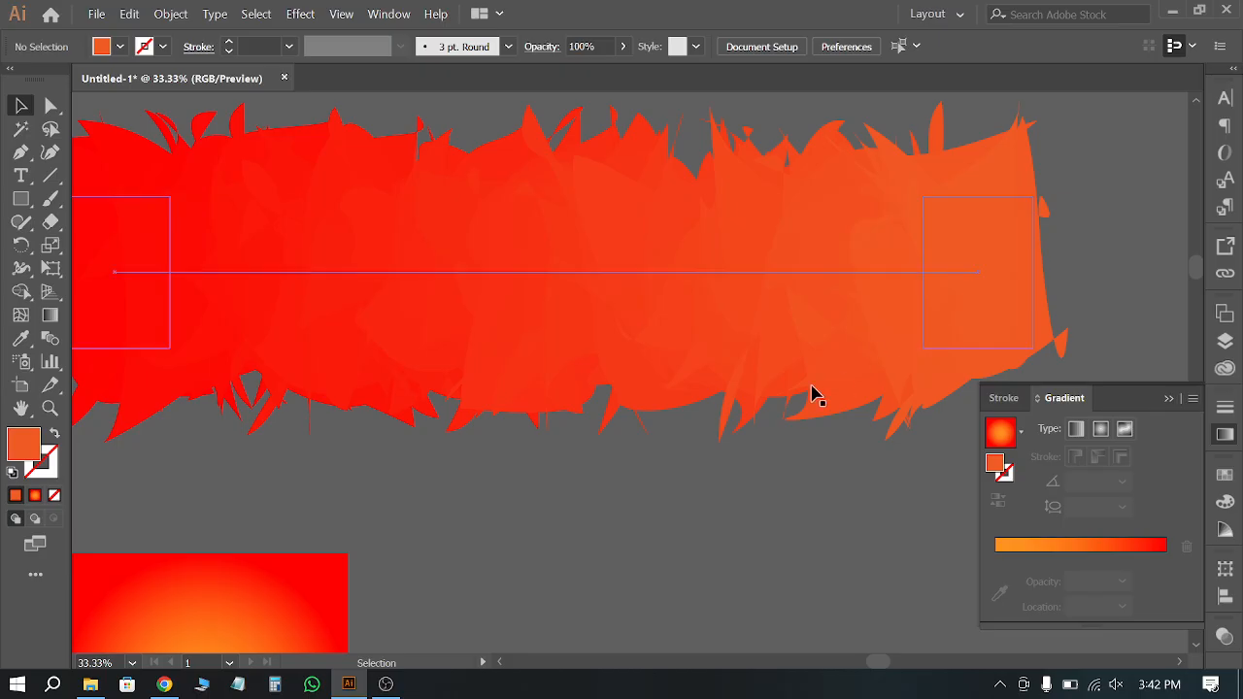
pyautogui.scroll(-1, 595, 118)
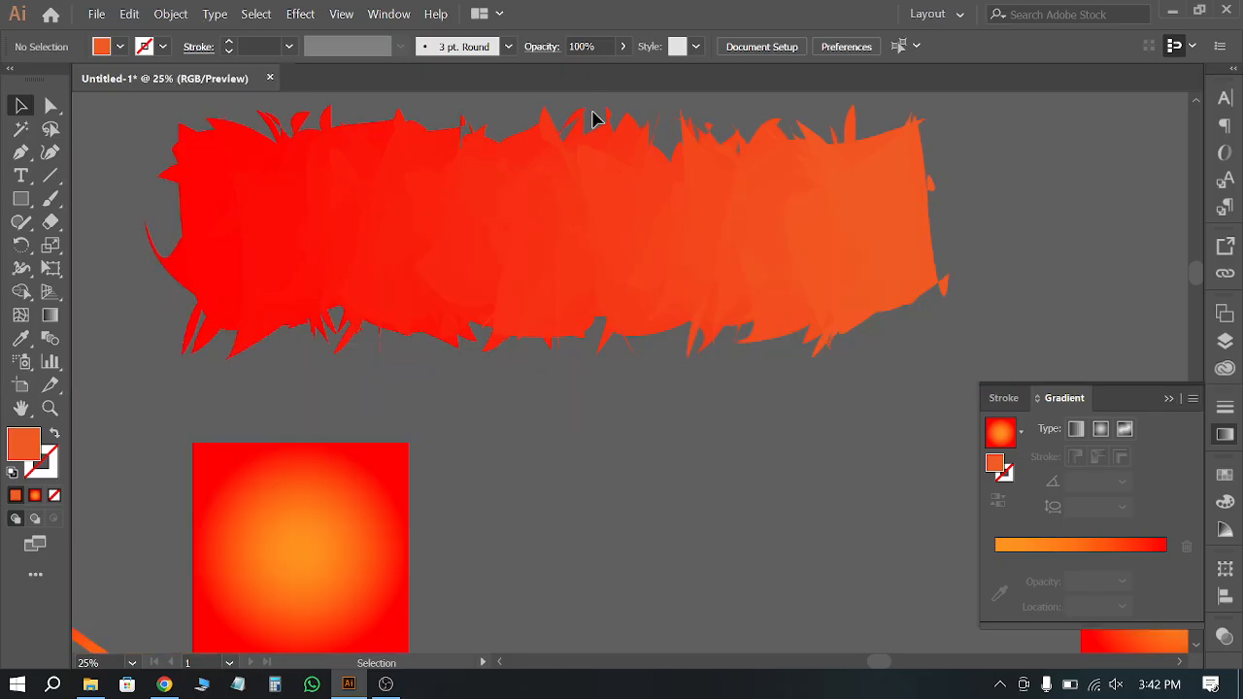
pyautogui.scroll(-1, 596, 118)
pyautogui.scroll(-3, 605, 236)
pyautogui.scroll(-1, 573, 503)
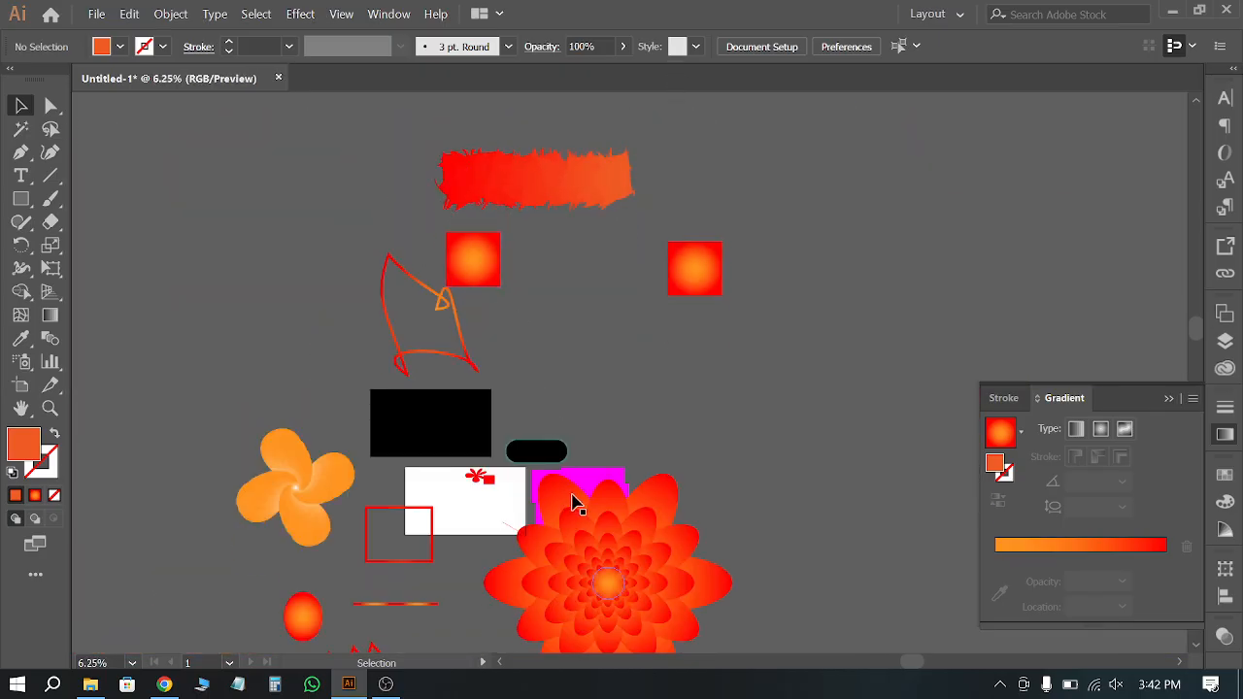
# Step: Place a copy of the topmost magenta rectangle on the empty canvas above the flower
pyautogui.scroll(-3, 363, 518)
pyautogui.scroll(4, 605, 351)
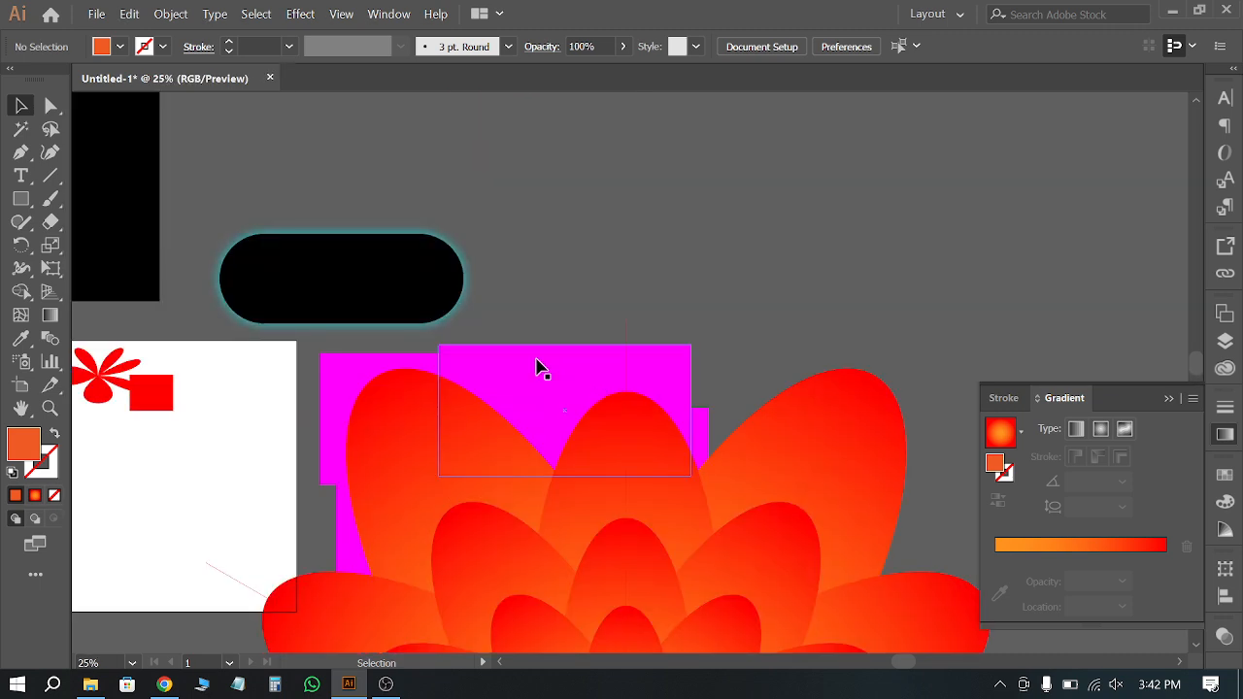
pyautogui.scroll(-1, 573, 350)
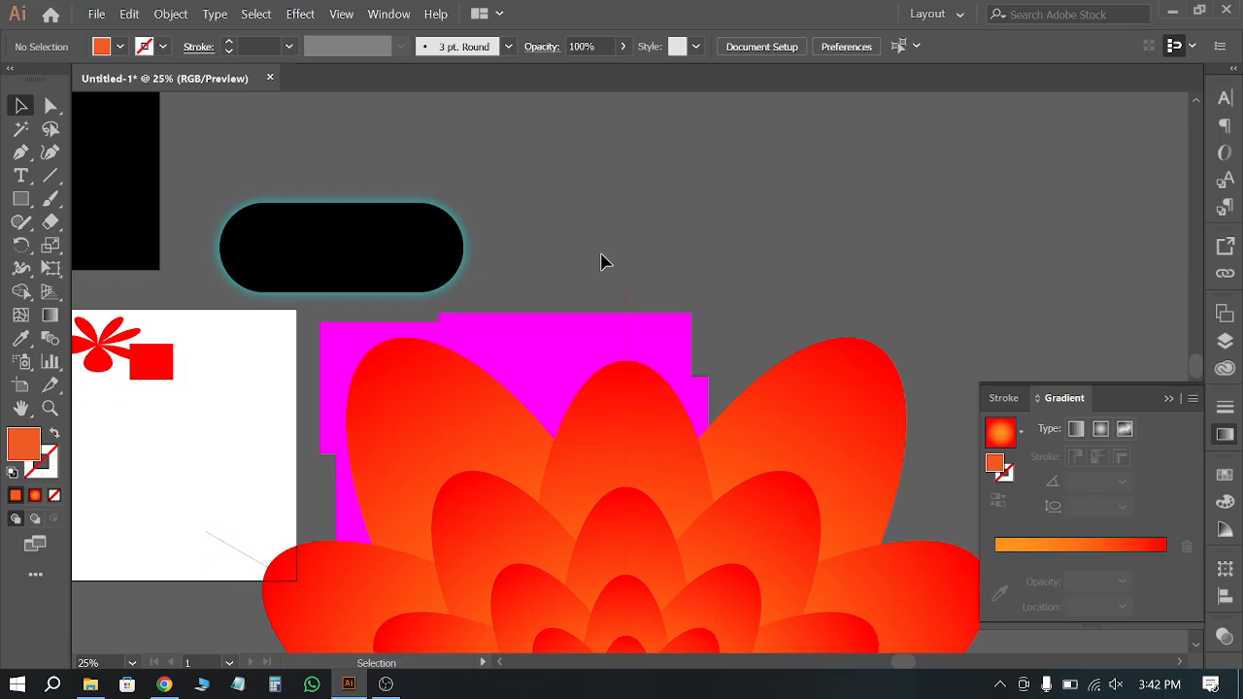
pyautogui.scroll(-1, 499, 258)
pyautogui.moveTo(569, 320); pyautogui.dragTo(765, 172)
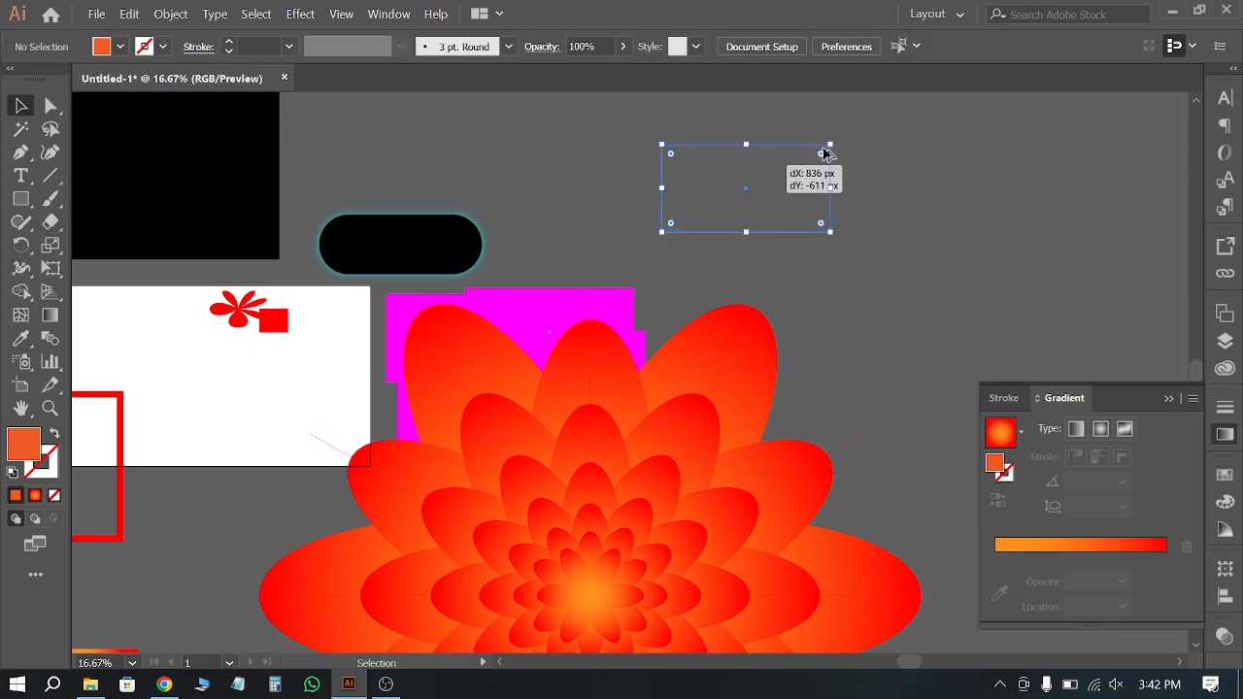
# Step: Fill the copied rectangle with the flower petal's orange-to-red gradient and change the gradient type to linear
pyautogui.scroll(2, 826, 153)
pyautogui.click(20, 338)
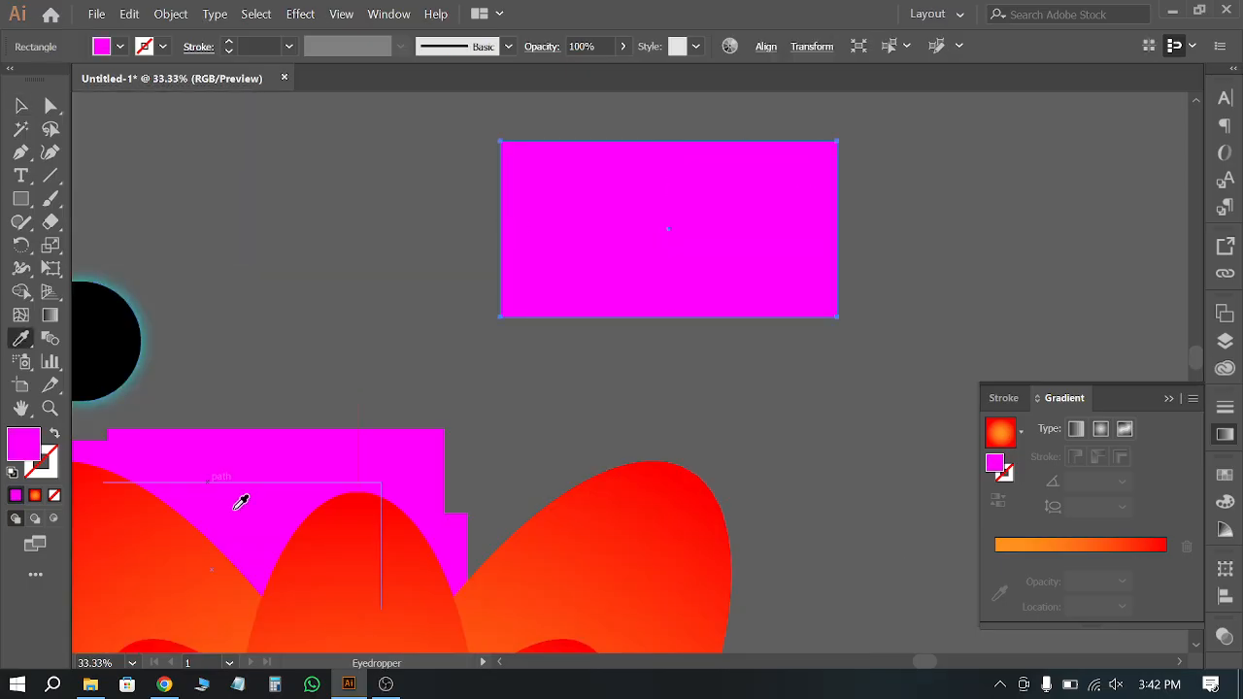
pyautogui.click(328, 563)
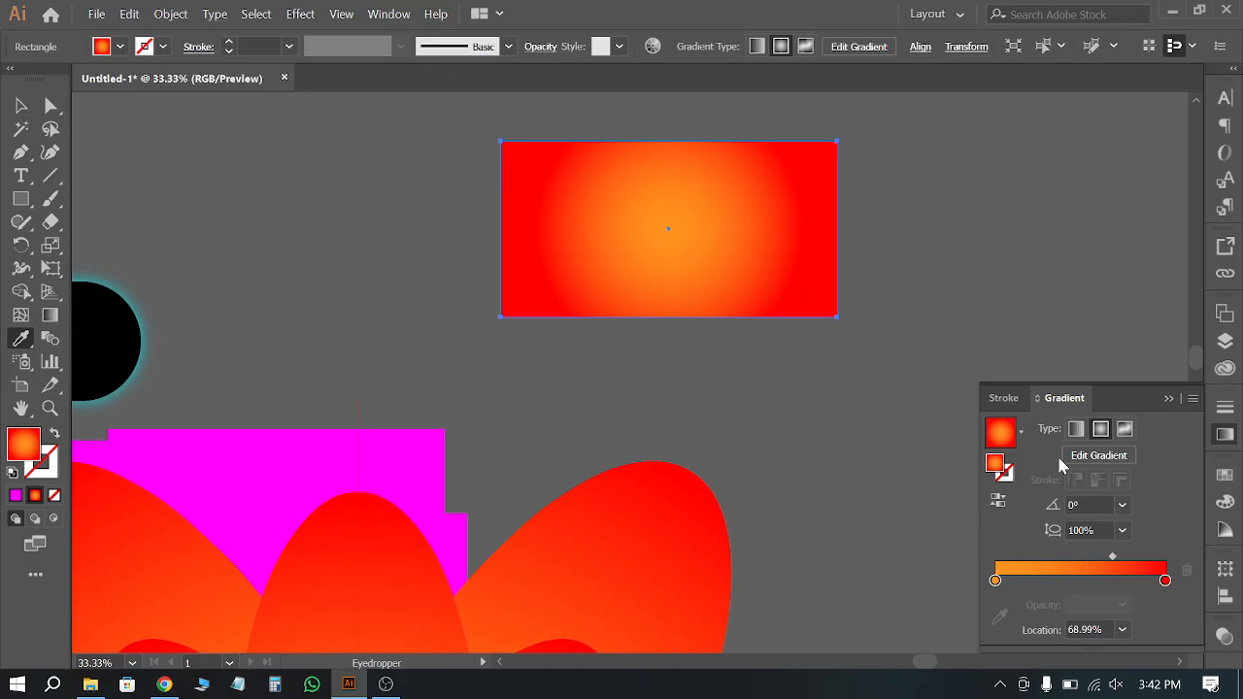
pyautogui.click(1076, 428)
pyautogui.click(22, 105)
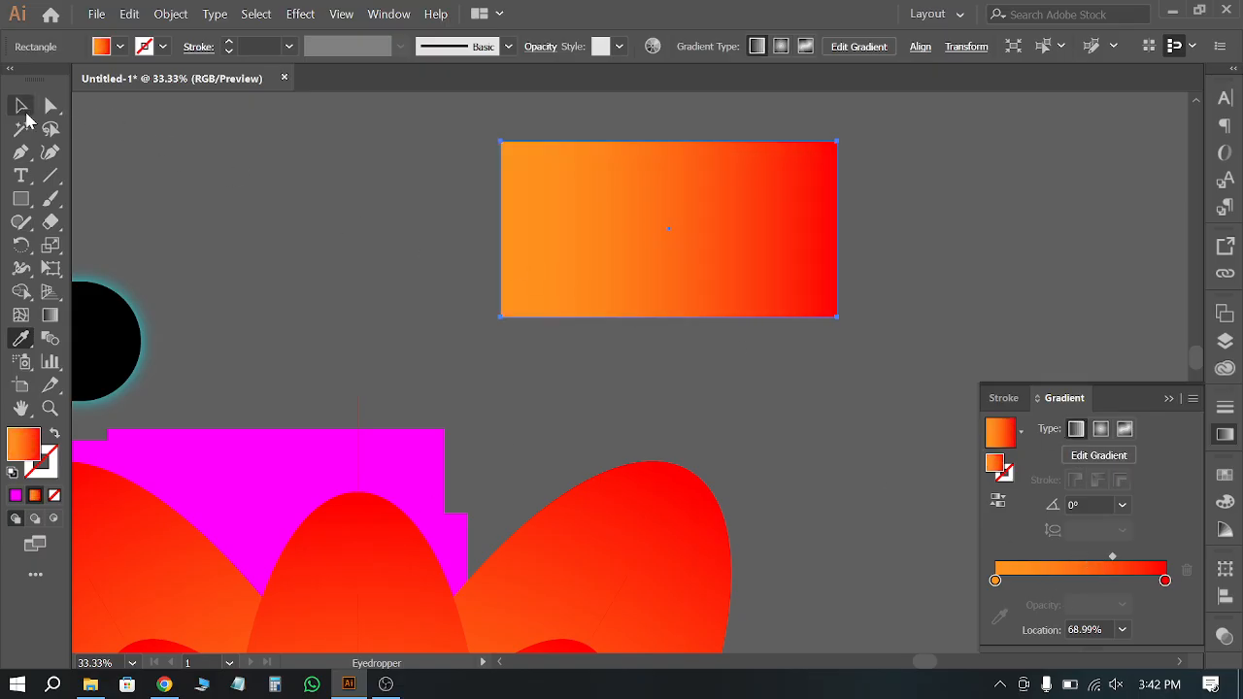
# Step: Duplicate the linear-gradient rectangle five times in an overlapping stack to compare how the copies' edges show
pyautogui.click(311, 223)
pyautogui.scroll(1, 621, 374)
pyautogui.moveTo(661, 257); pyautogui.dragTo(662, 254)
pyautogui.moveTo(665, 250); pyautogui.dragTo(745, 242)
pyautogui.moveTo(779, 234); pyautogui.dragTo(811, 290)
pyautogui.moveTo(835, 314); pyautogui.dragTo(914, 340)
pyautogui.moveTo(995, 284); pyautogui.dragTo(721, 318)
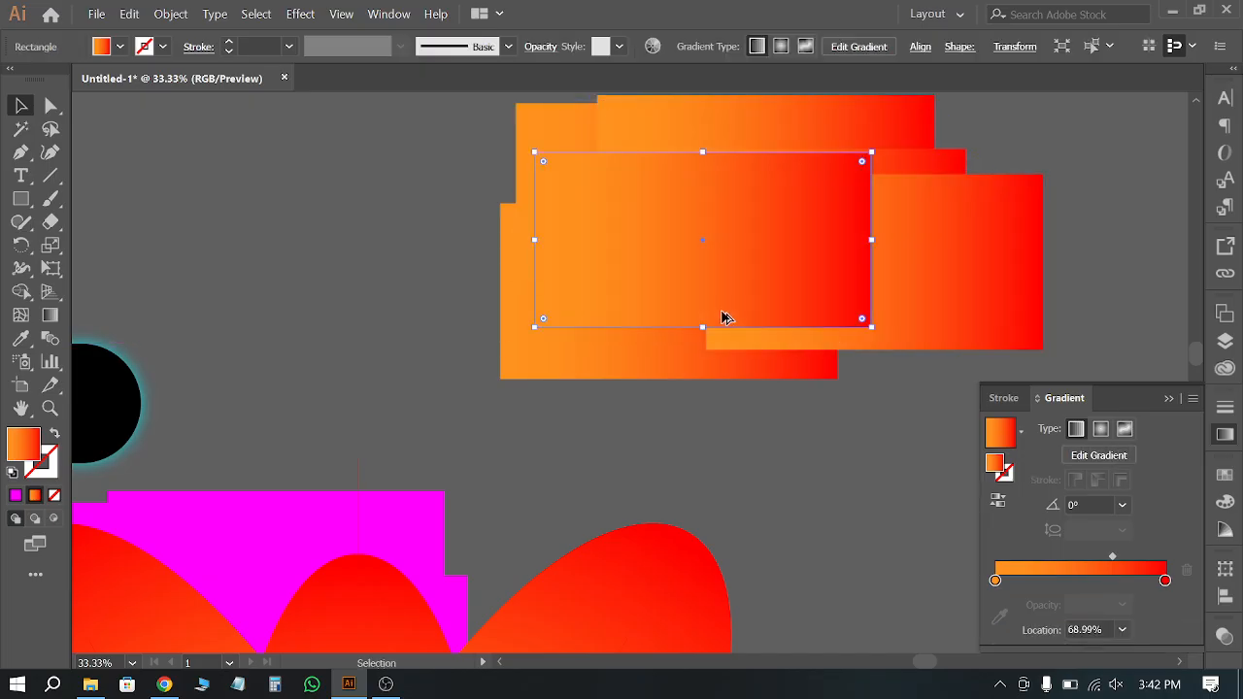
pyautogui.click(874, 485)
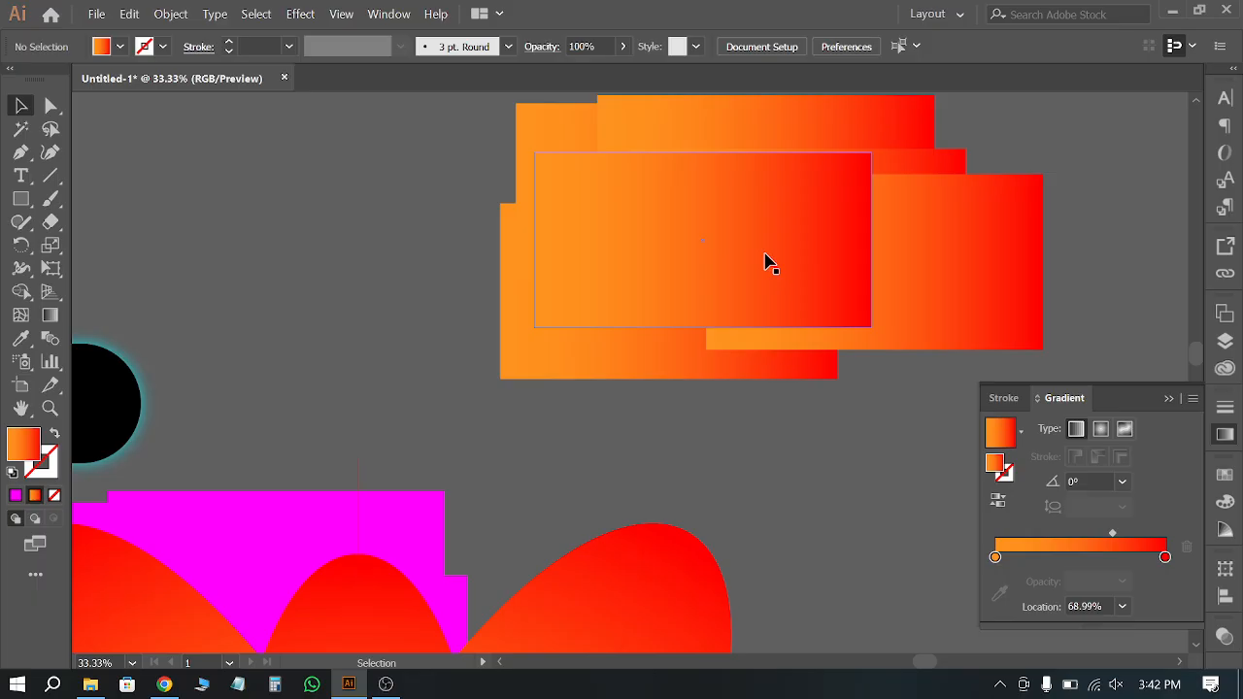
pyautogui.hotkey('ctrl', 'a')
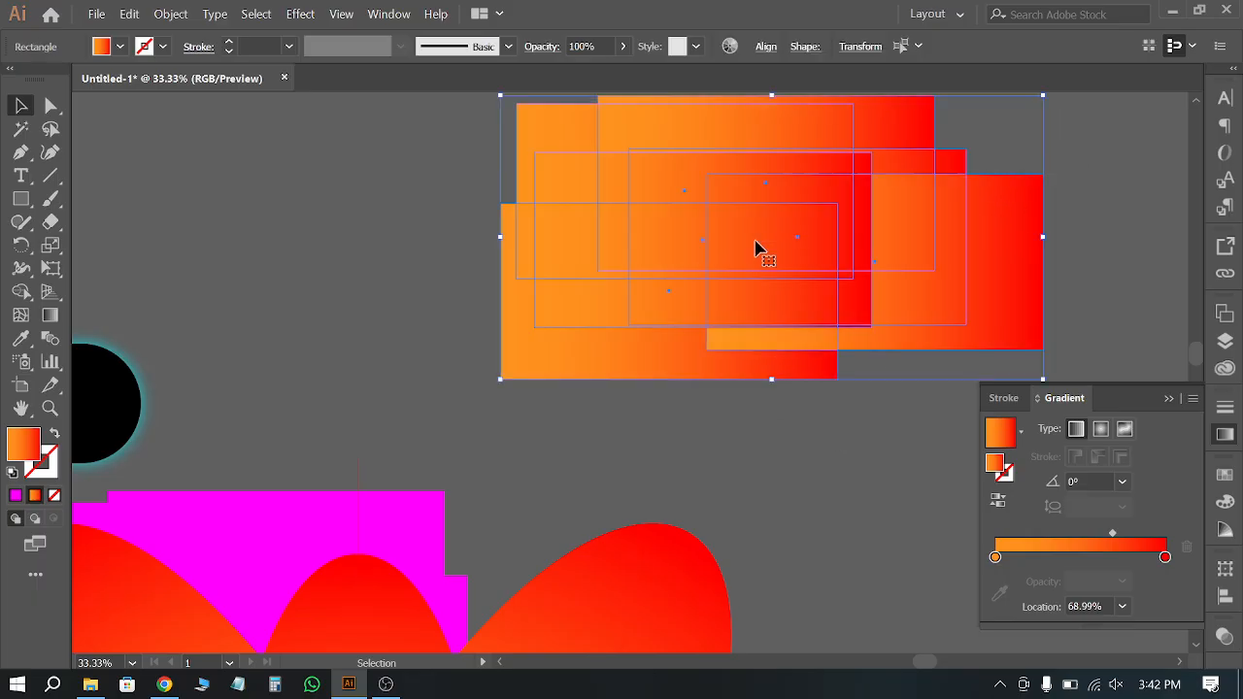
pyautogui.click(947, 412)
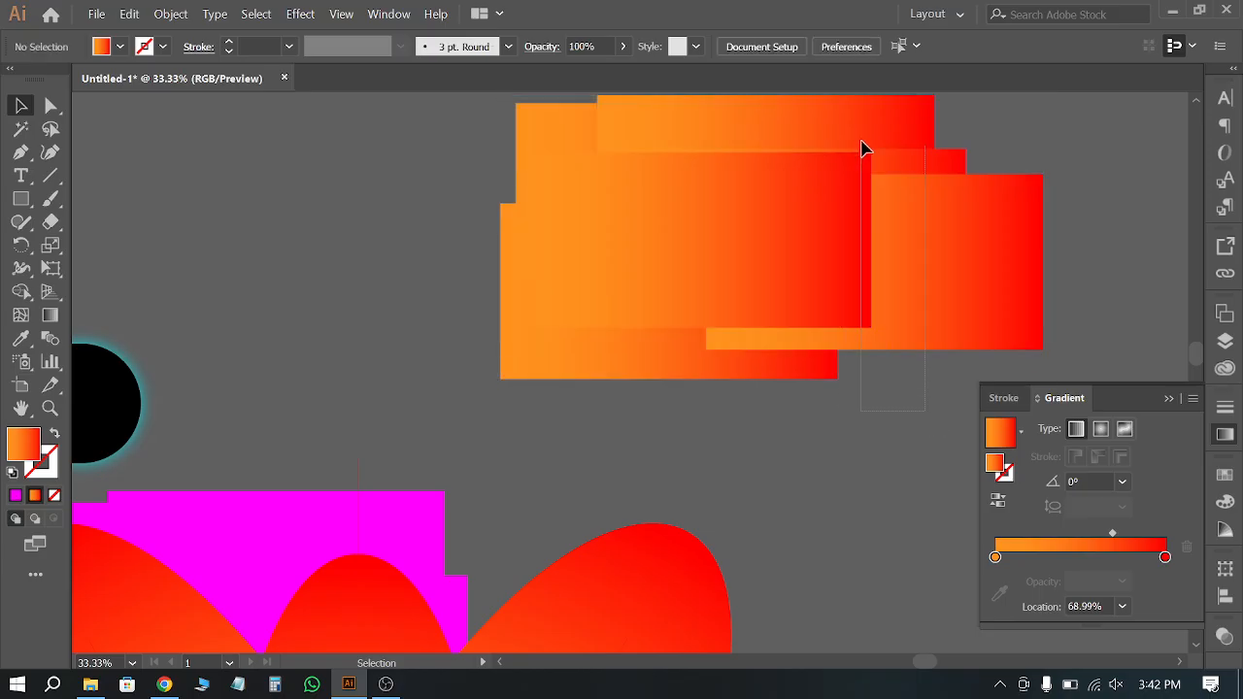
# Step: Undo the overlapping duplicates until only the single linear-gradient rectangle remains
pyautogui.hotkey('ctrl', 'z')
pyautogui.hotkey('ctrl', 'z')
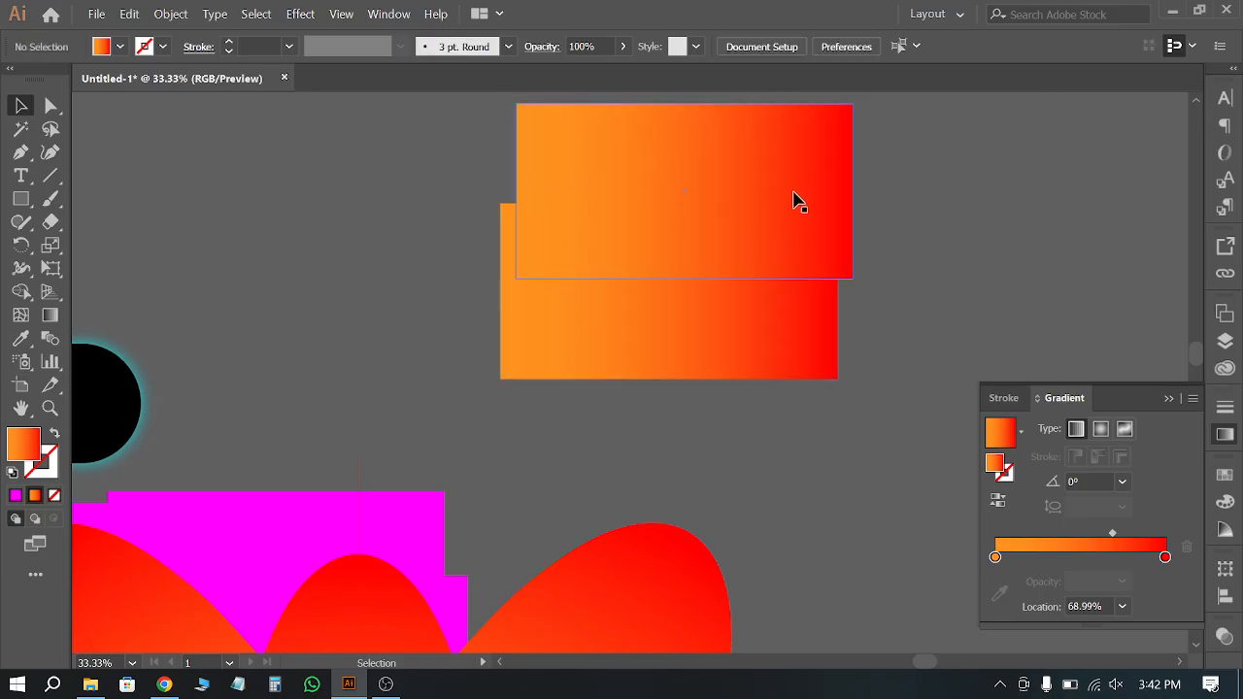
pyautogui.click(793, 193)
pyautogui.hotkey('ctrl', 'z')
pyautogui.hotkey('ctrl', 'z')
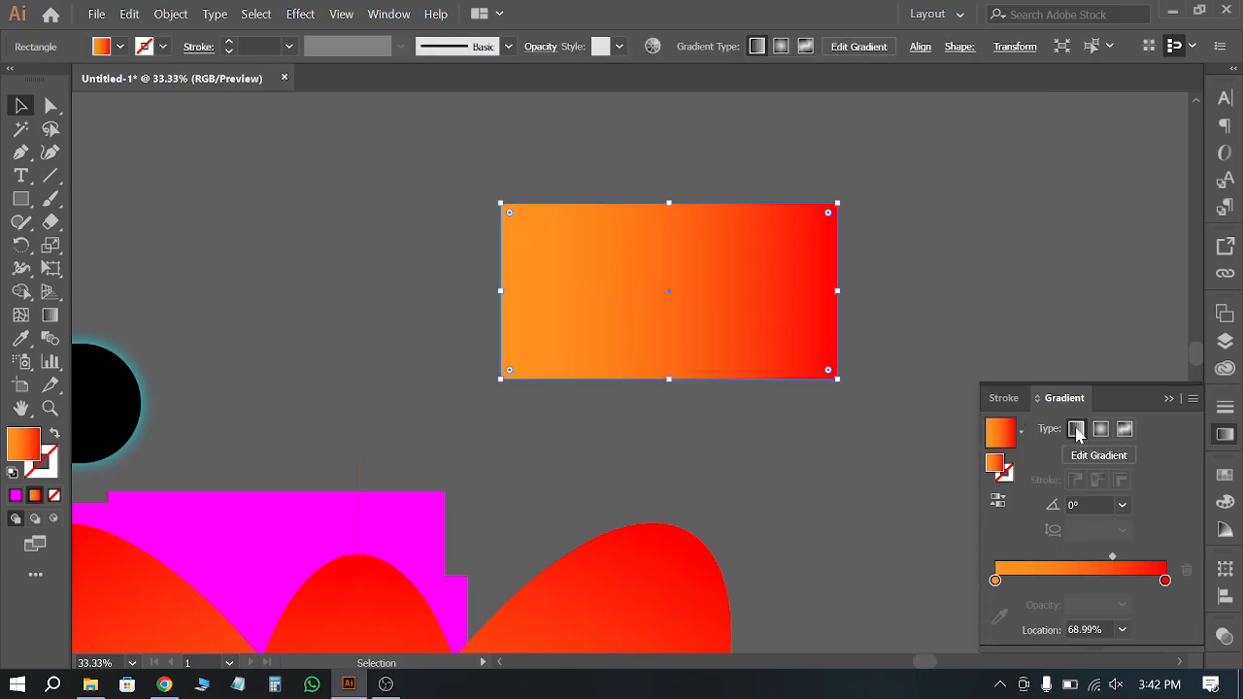
# Step: Switch the rectangle's gradient to radial and duplicate it four times in an overlapping arrangement
pyautogui.click(1101, 429)
pyautogui.click(877, 453)
pyautogui.moveTo(683, 347); pyautogui.dragTo(606, 258)
pyautogui.moveTo(621, 272); pyautogui.dragTo(835, 359)
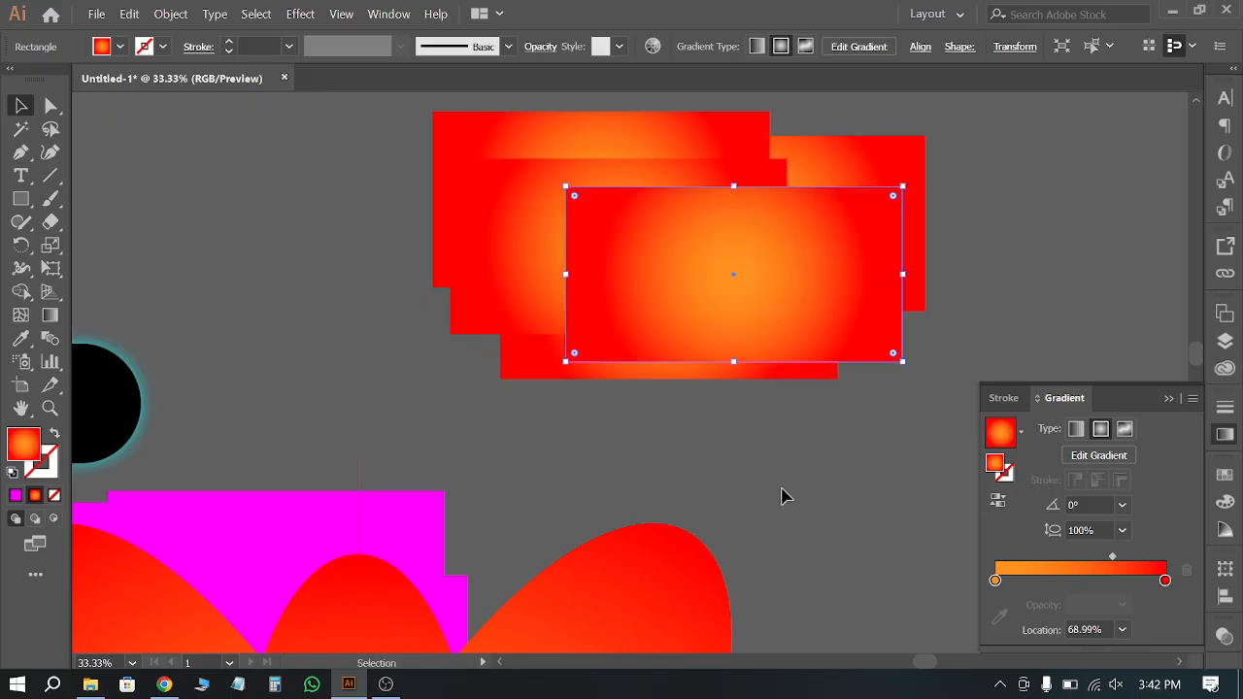
# Step: Delete the whole stack of overlapping radial-gradient rectangles
pyautogui.click(843, 534)
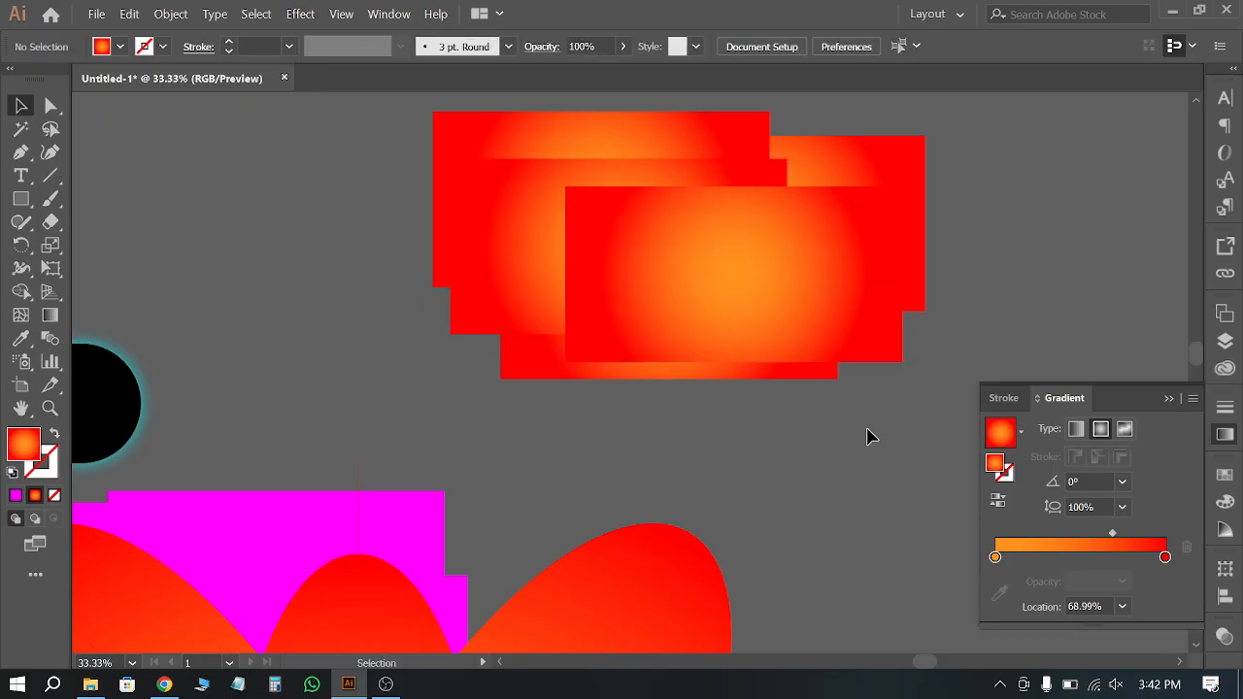
pyautogui.moveTo(869, 432); pyautogui.dragTo(636, 228)
pyautogui.press('Delete')
# Step: Isolate the tweaked blend and fill its orange end rectangle with the radial gradient sampled from the square below, then leave isolation
pyautogui.hotkey('ctrl', '-')
pyautogui.hotkey('ctrl', '-')
pyautogui.hotkey('ctrl', '-')
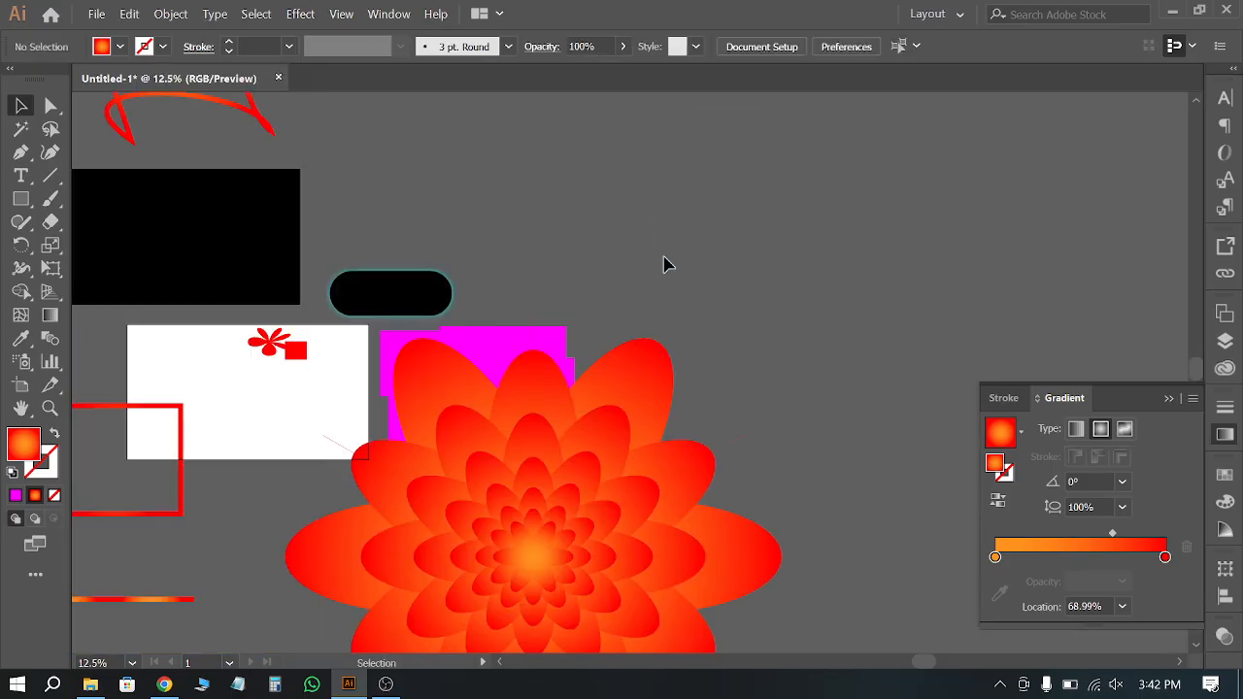
pyautogui.scroll(4, 666, 263)
pyautogui.scroll(6, 735, 298)
pyautogui.keyDown('alt'); pyautogui.scroll(4, 353, 289); pyautogui.keyUp('alt')
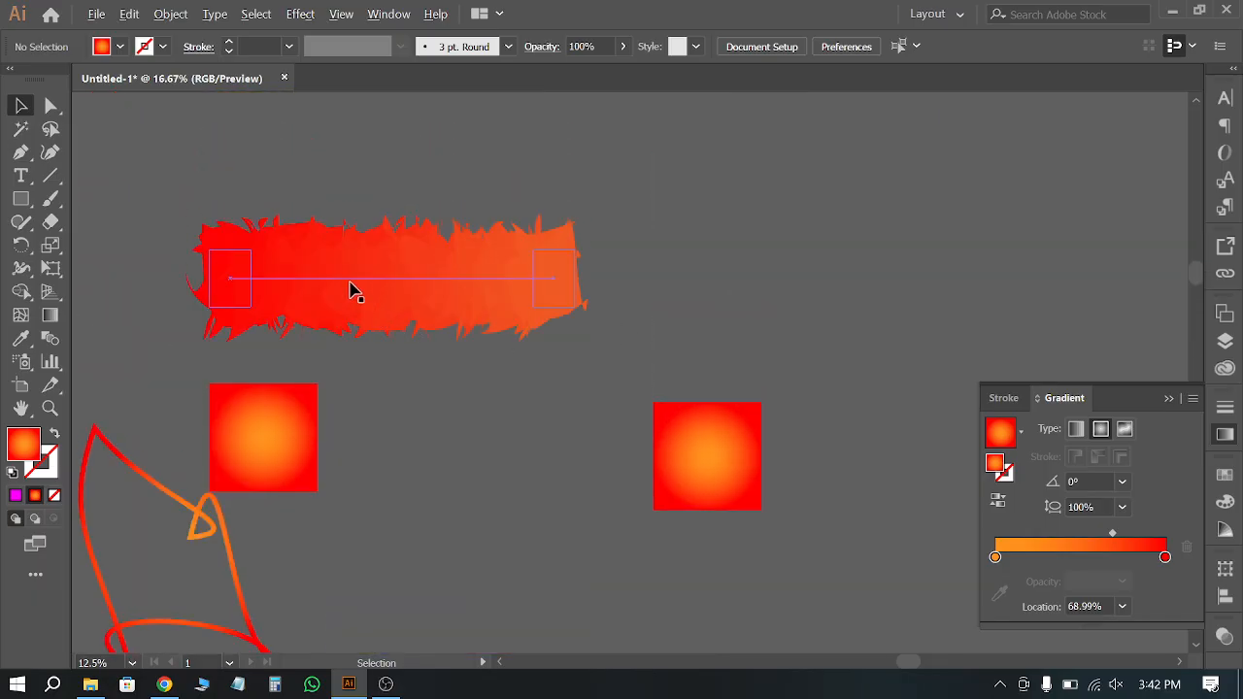
pyautogui.keyDown('alt'); pyautogui.scroll(-2, 639, 282); pyautogui.keyUp('alt')
pyautogui.doubleClick(891, 251)
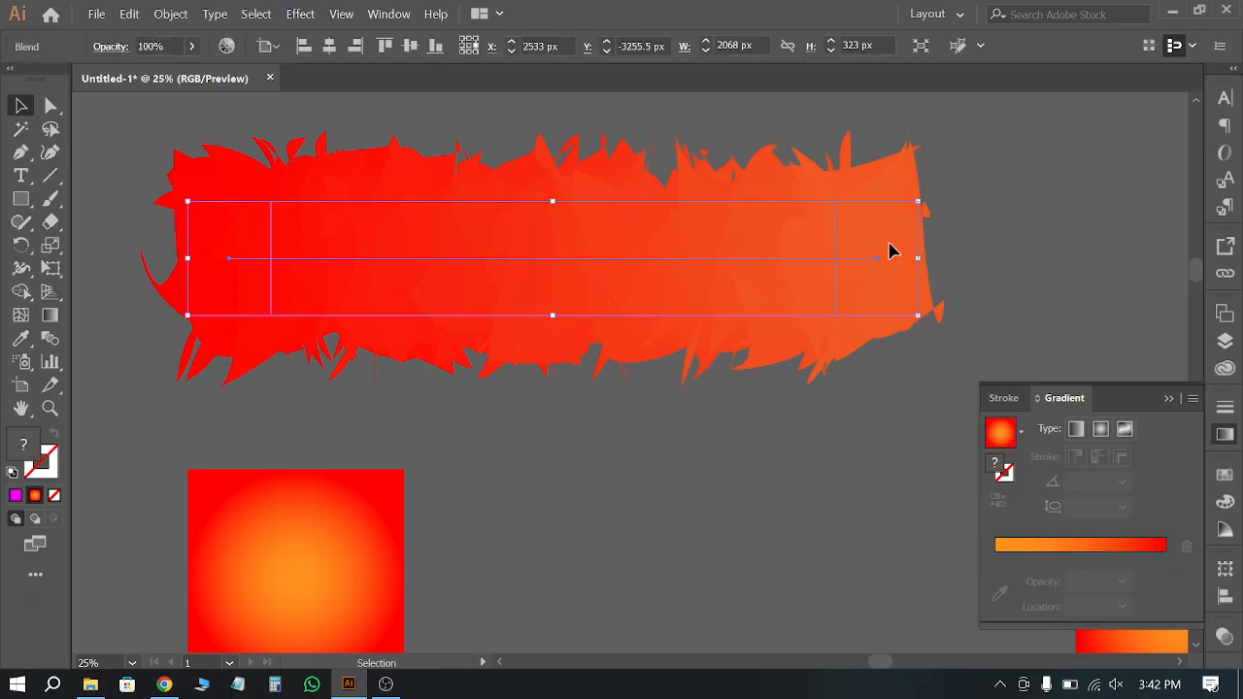
pyautogui.click(890, 253)
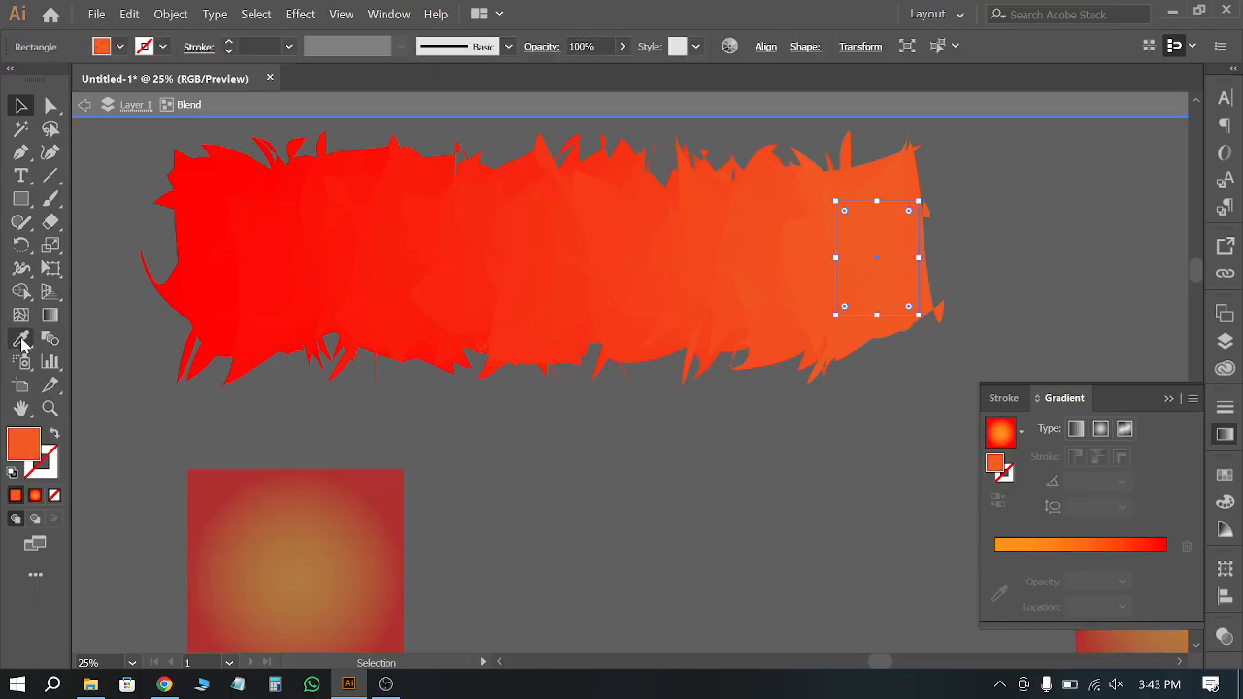
pyautogui.click(20, 338)
pyautogui.click(278, 528)
pyautogui.click(21, 105)
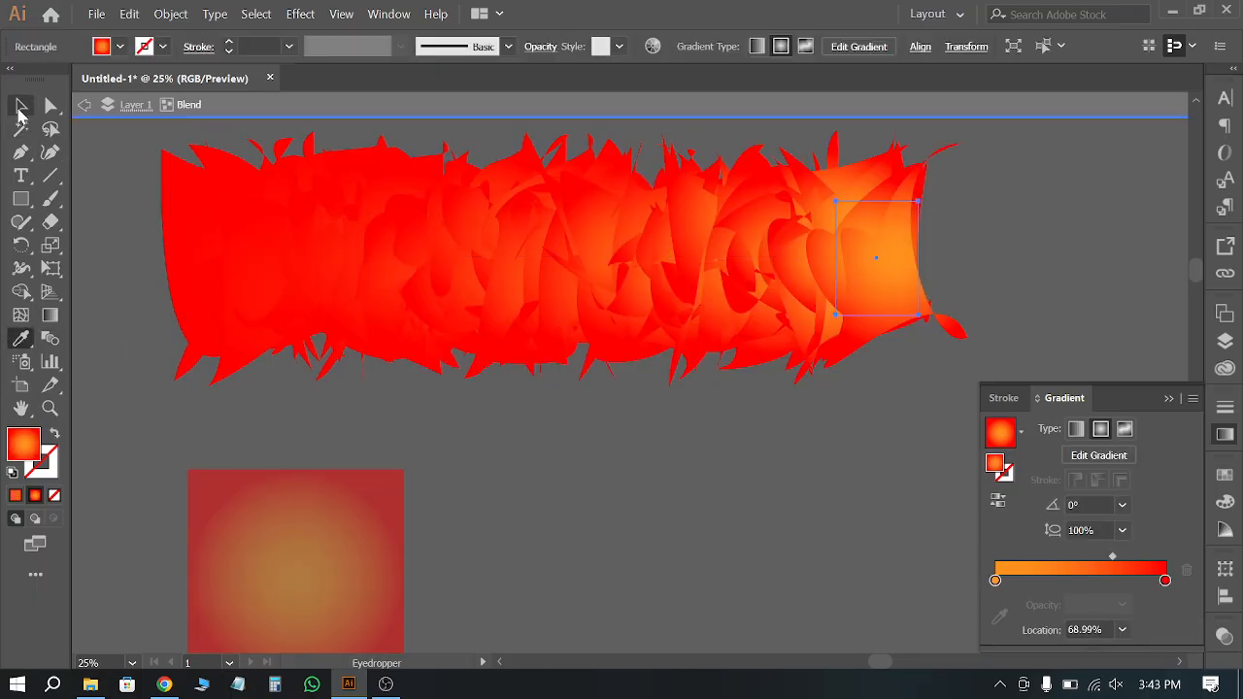
pyautogui.doubleClick(616, 512)
# Step: Isolate the tweaked blend and fill its red end rectangle with the radial gradient sampled from the square below
pyautogui.keyDown('alt'); pyautogui.scroll(2, 605, 285); pyautogui.keyUp('alt')
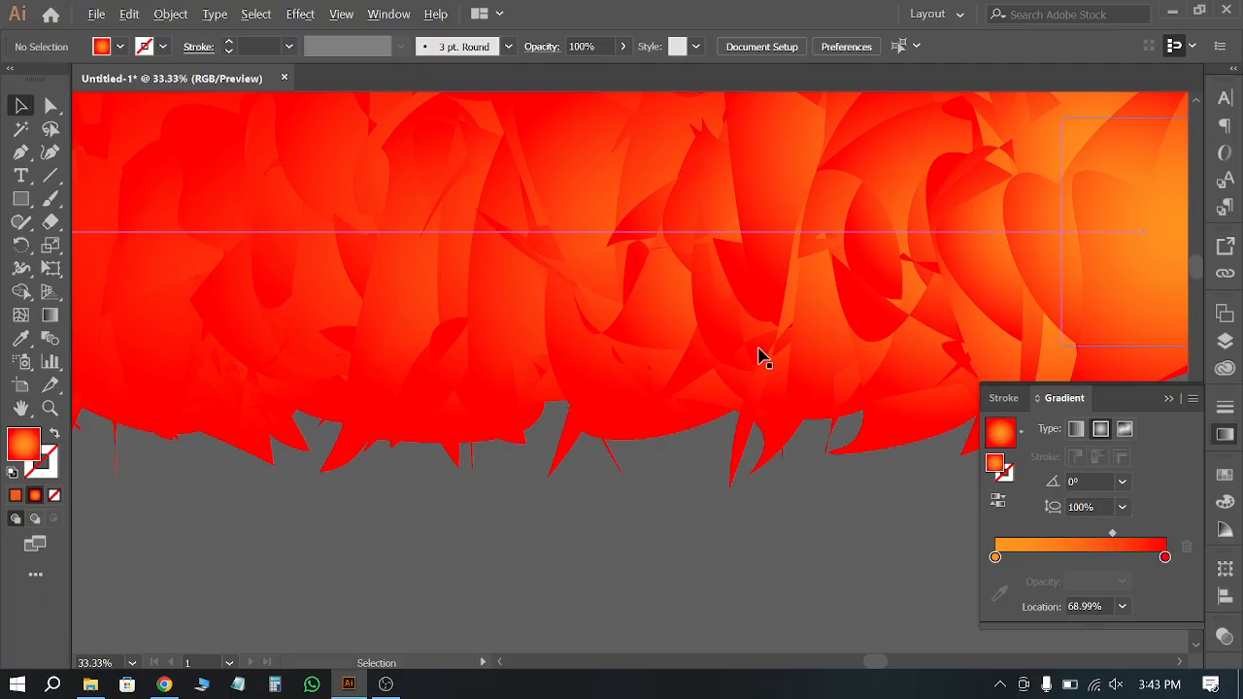
pyautogui.keyDown('alt'); pyautogui.scroll(-1, 757, 353); pyautogui.keyUp('alt')
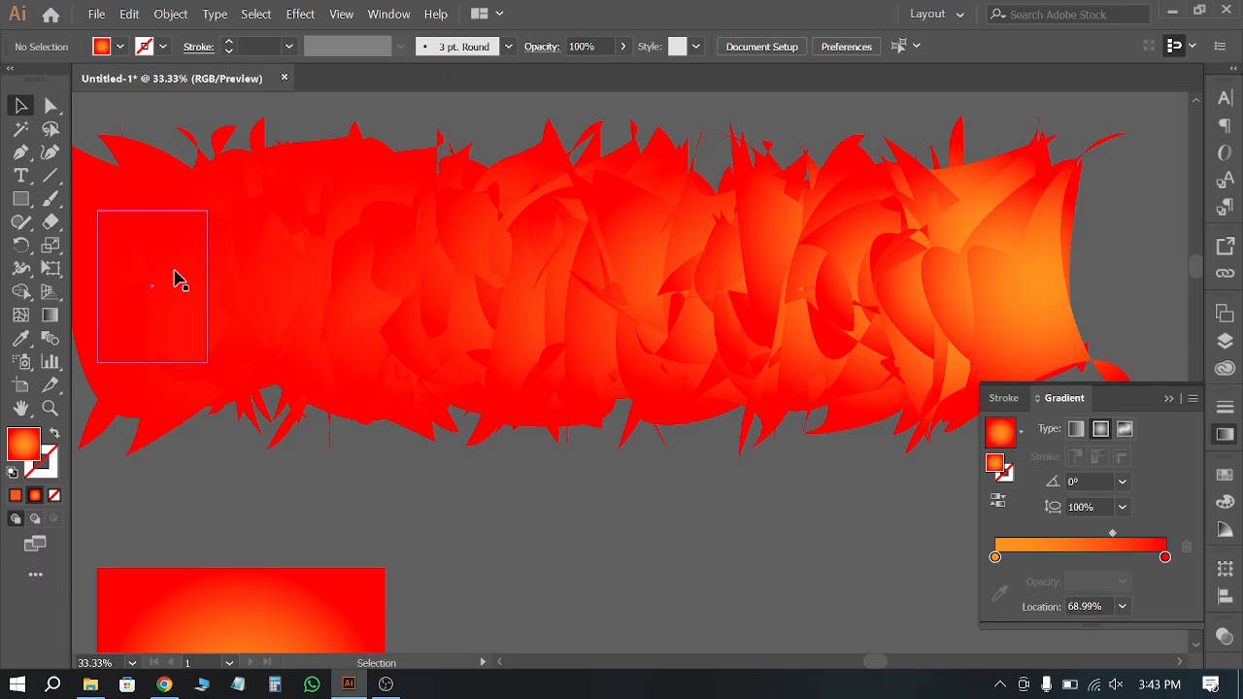
pyautogui.doubleClick(175, 278)
pyautogui.click(175, 275)
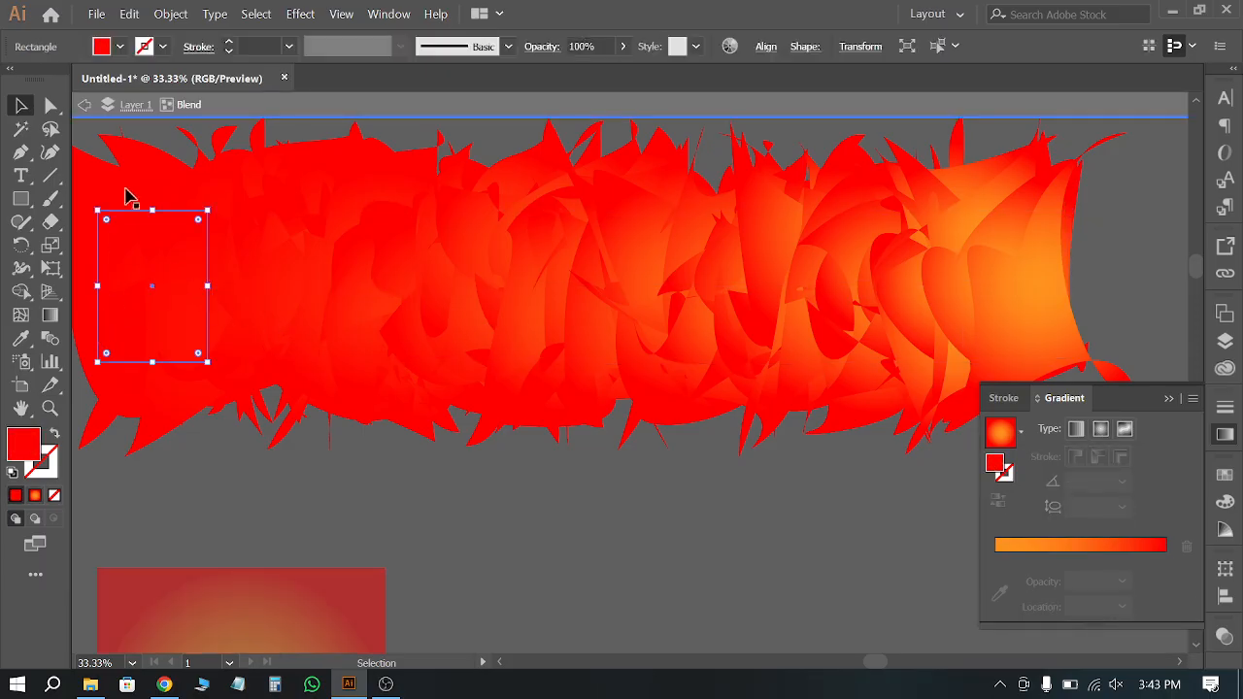
pyautogui.click(21, 338)
pyautogui.click(224, 584)
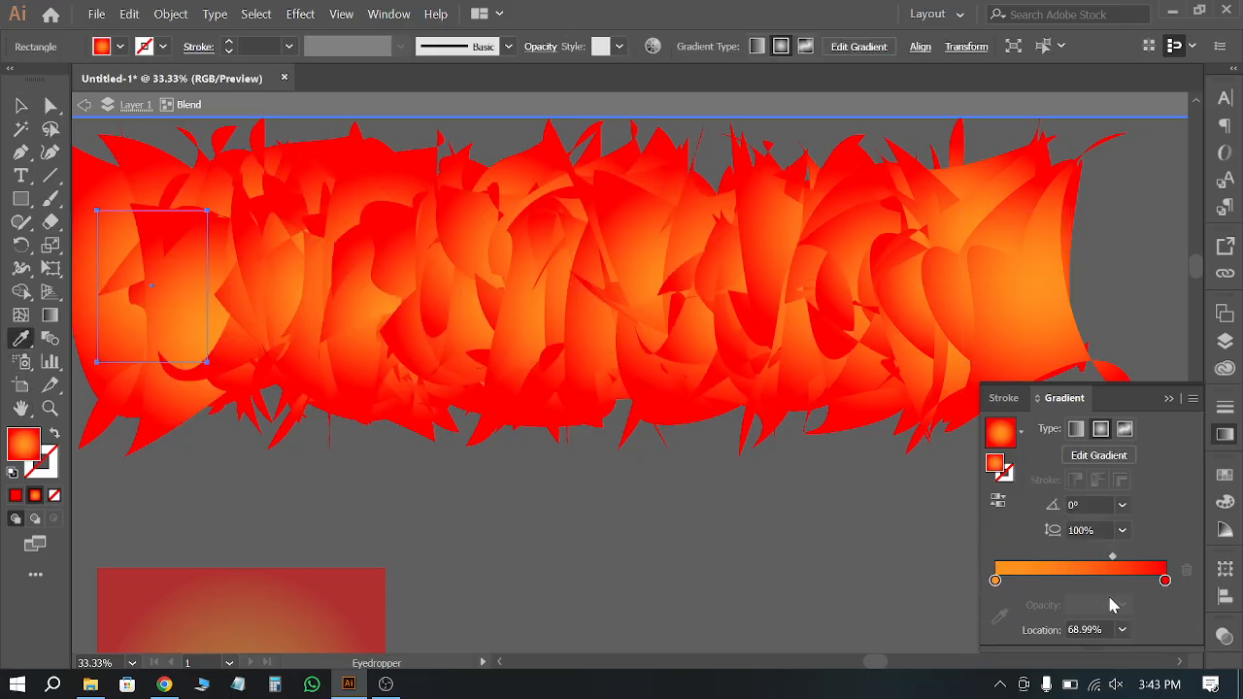
# Step: Recolor the end rectangle's radial gradient with RGB Blue at the start stop and cyan at the end stop, then leave isolation
pyautogui.doubleClick(995, 581)
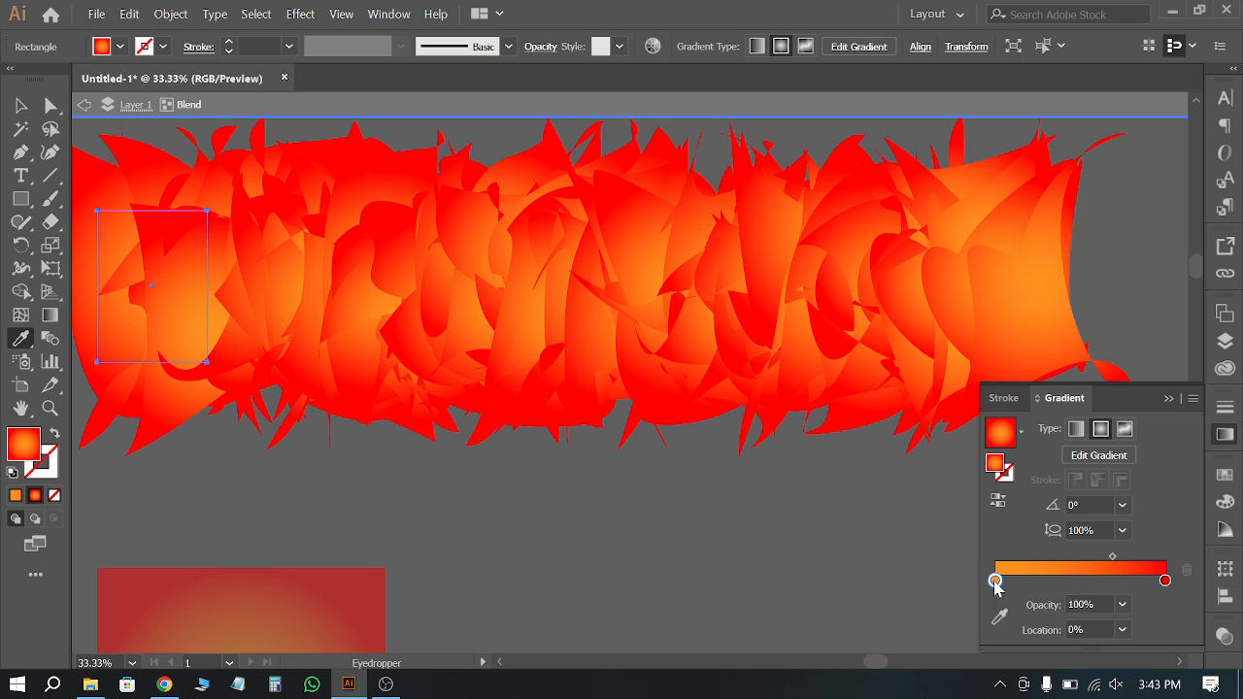
pyautogui.press('Escape')
pyautogui.doubleClick(996, 580)
pyautogui.click(1022, 392)
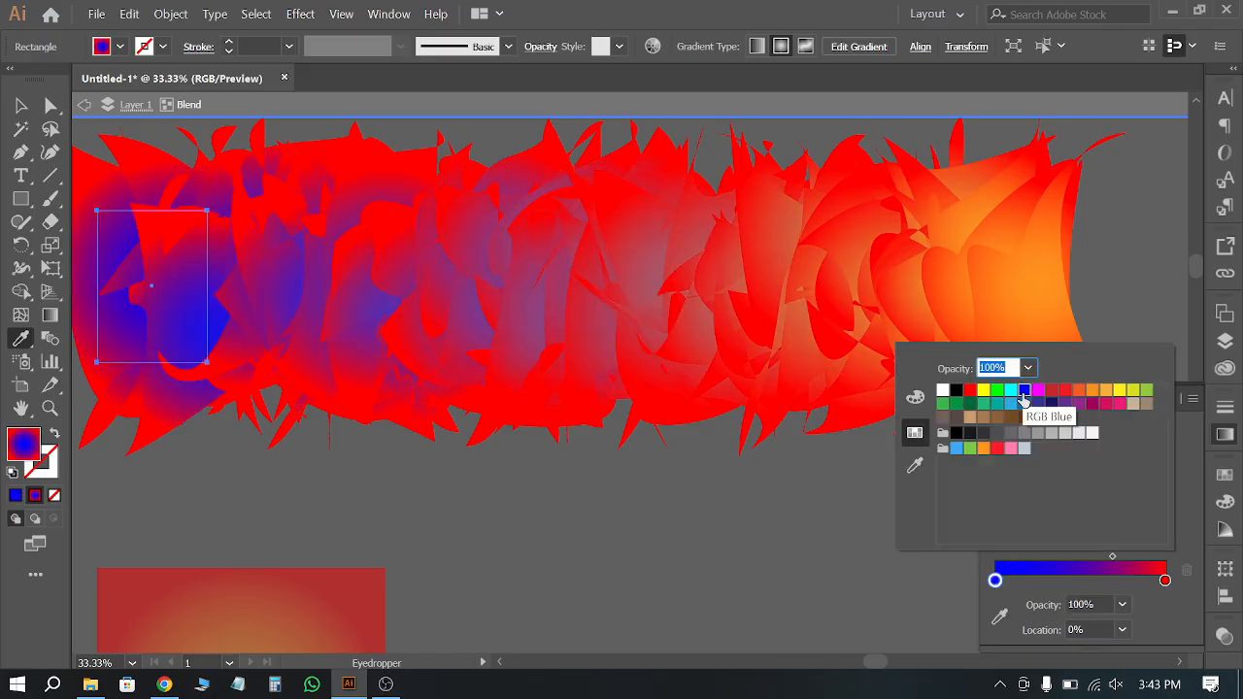
pyautogui.click(1166, 580)
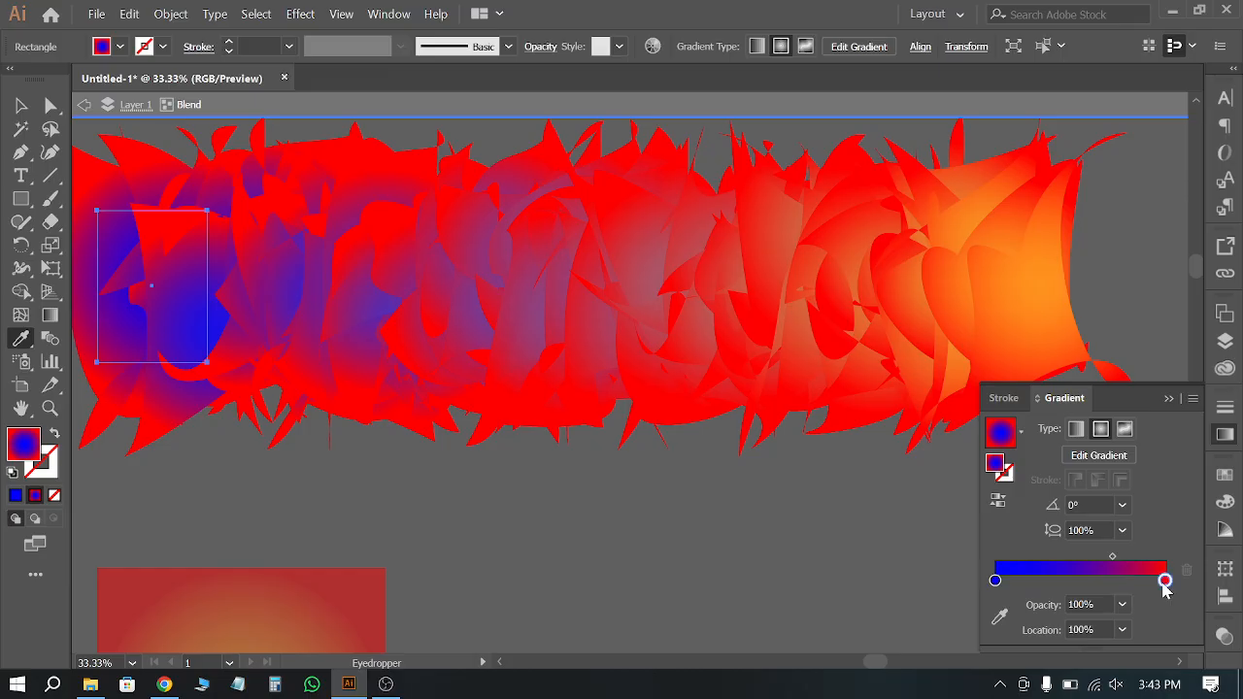
pyautogui.doubleClick(1165, 580)
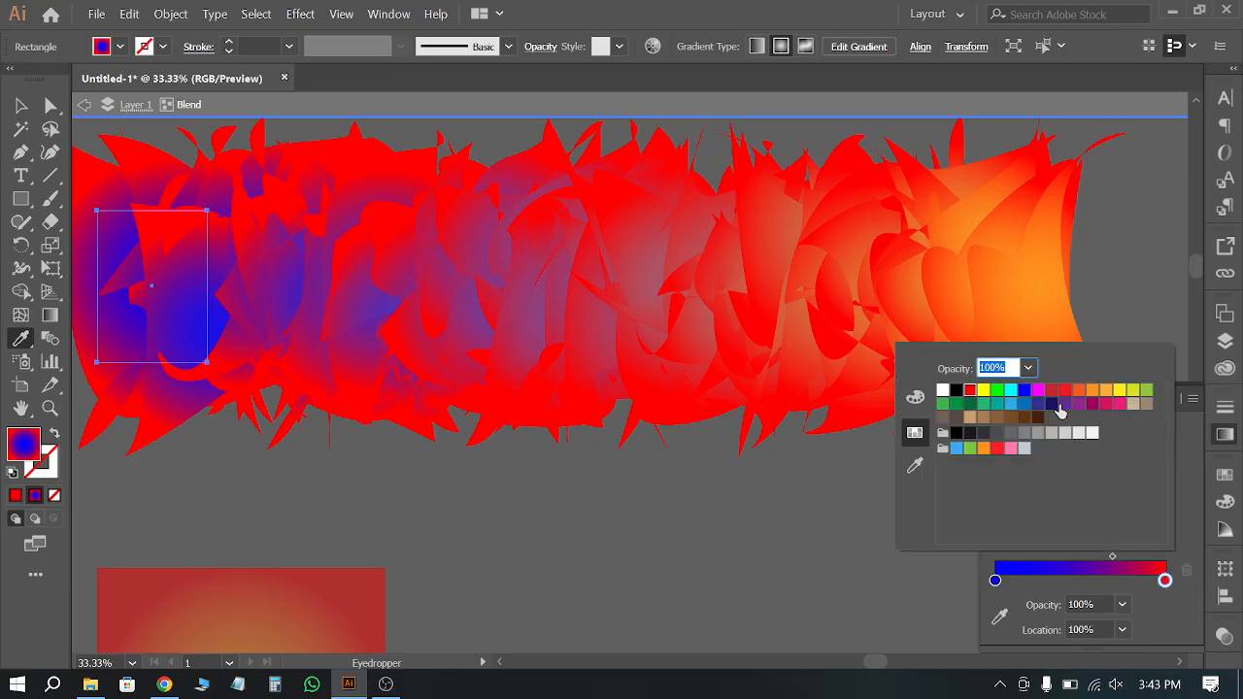
pyautogui.click(1010, 390)
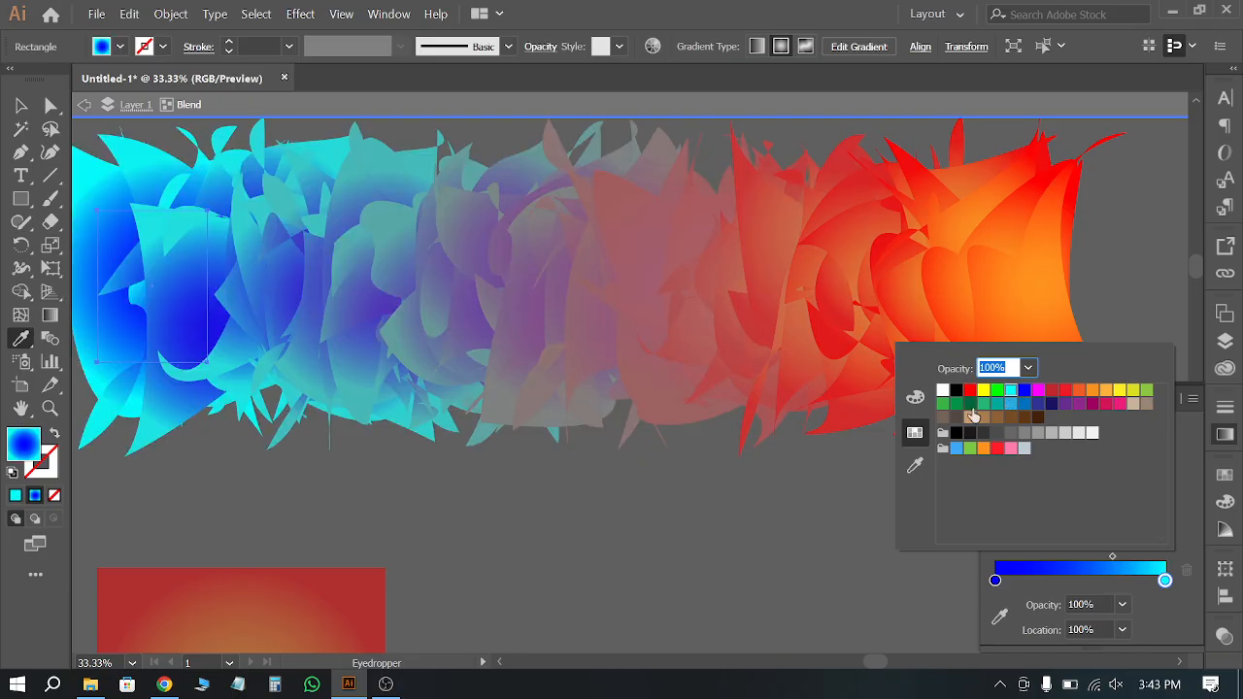
pyautogui.click(20, 107)
pyautogui.click(729, 563)
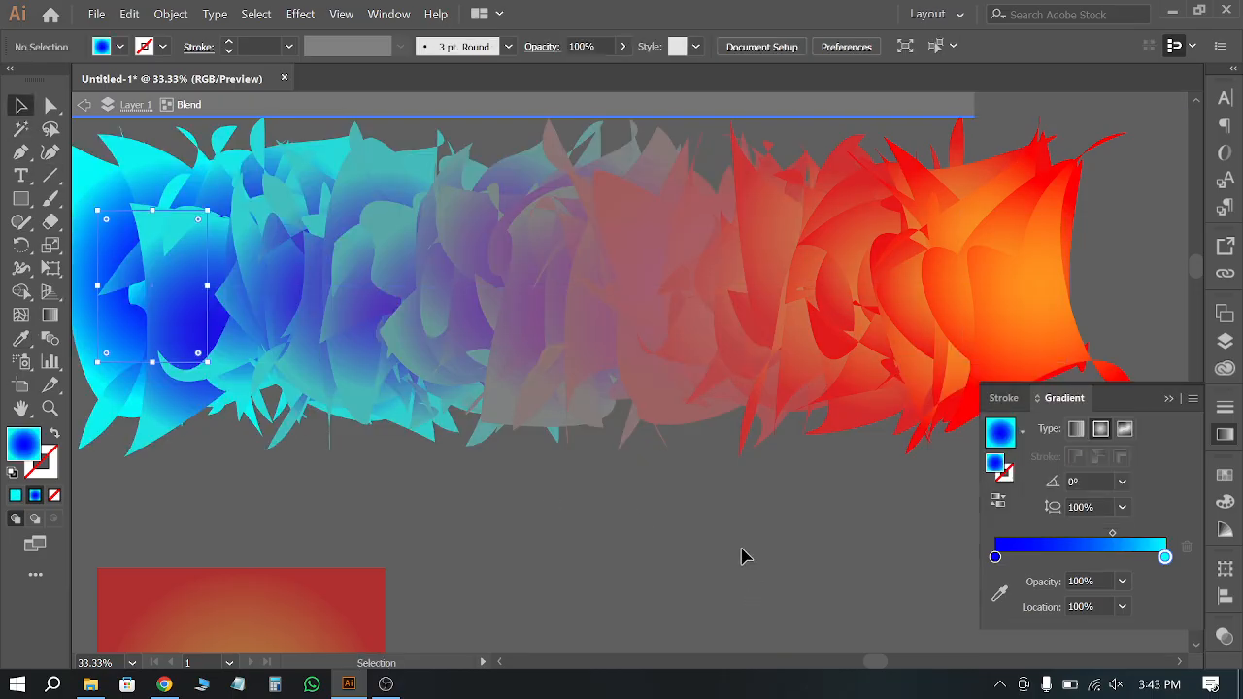
# Step: Examine the recolored furry blend up close and survey the other artwork around the artboard
pyautogui.scroll(-1, 793, 464)
pyautogui.scroll(1, 359, 361)
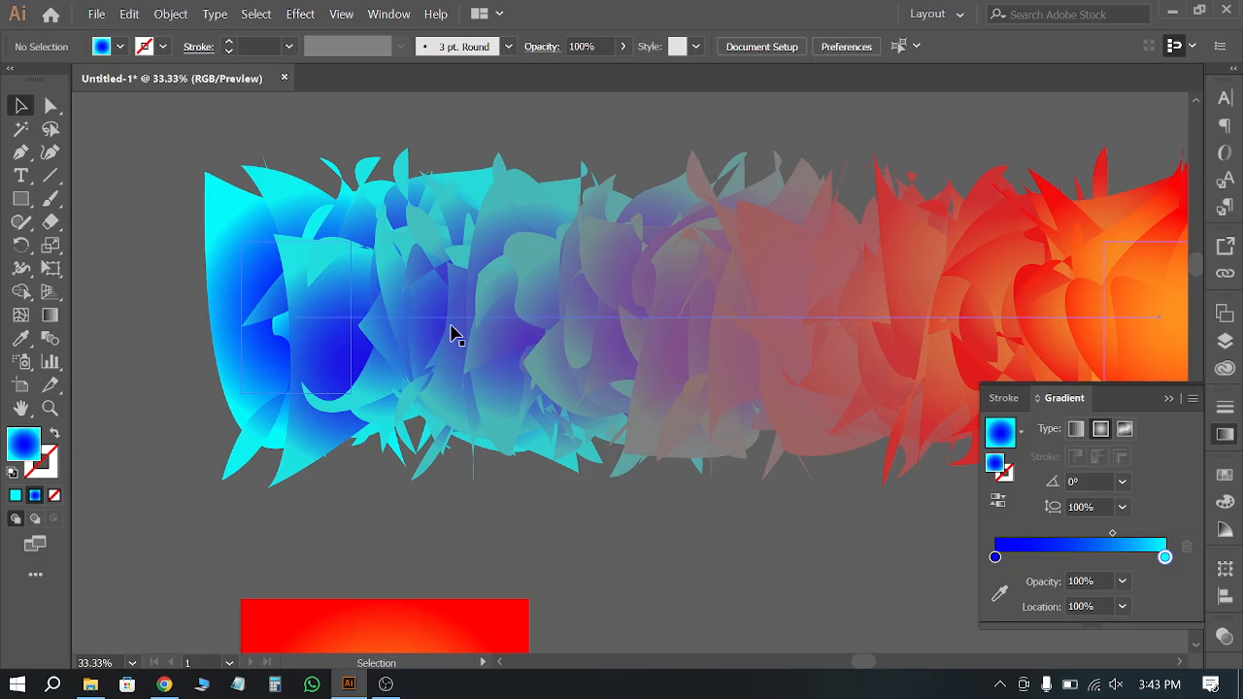
pyautogui.scroll(-1, 420, 335)
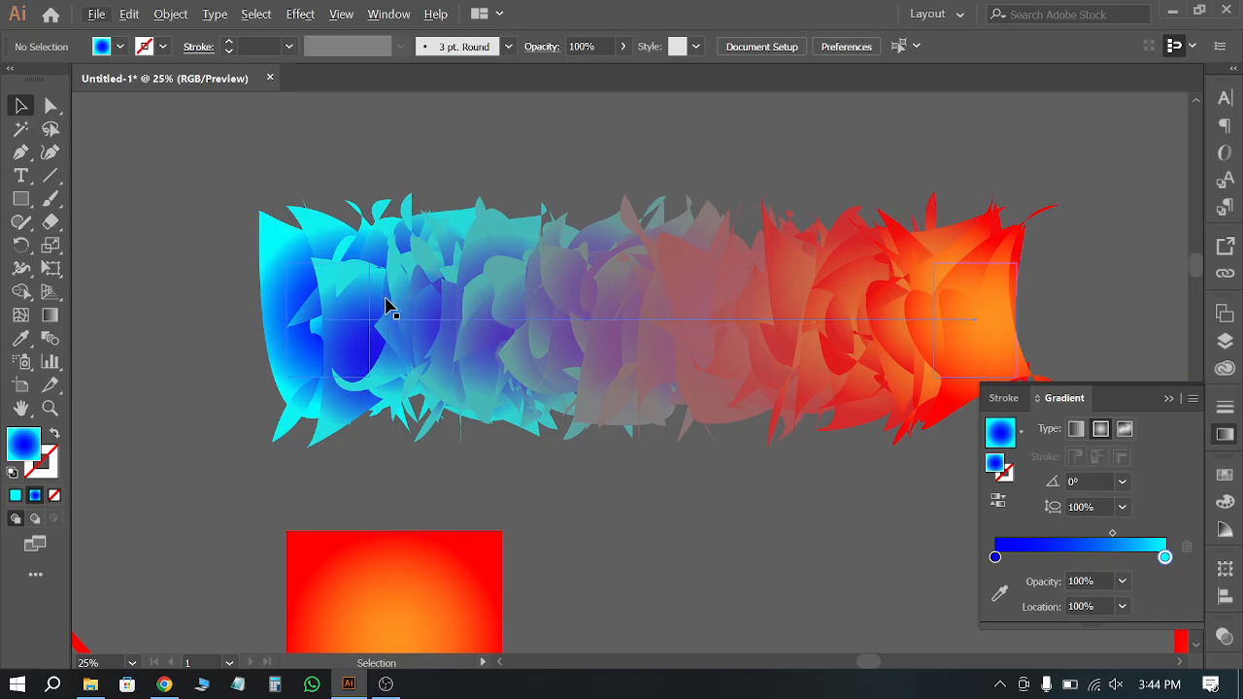
pyautogui.scroll(1, 826, 318)
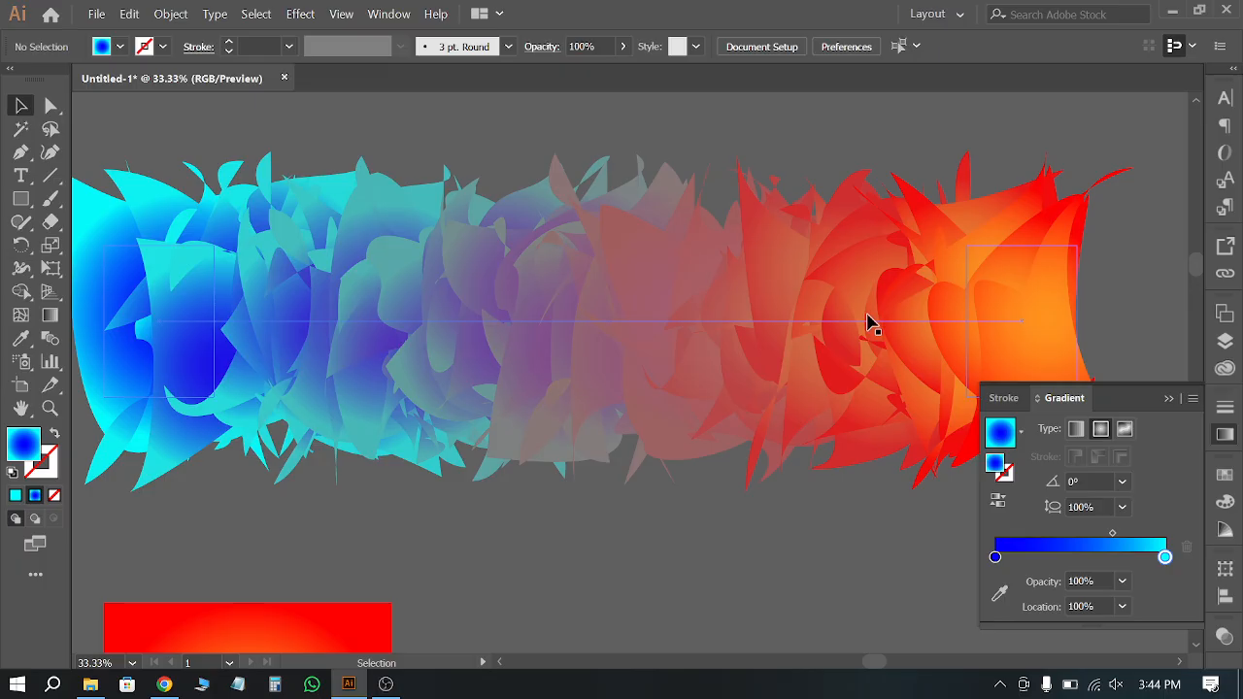
pyautogui.scroll(-3, 938, 278)
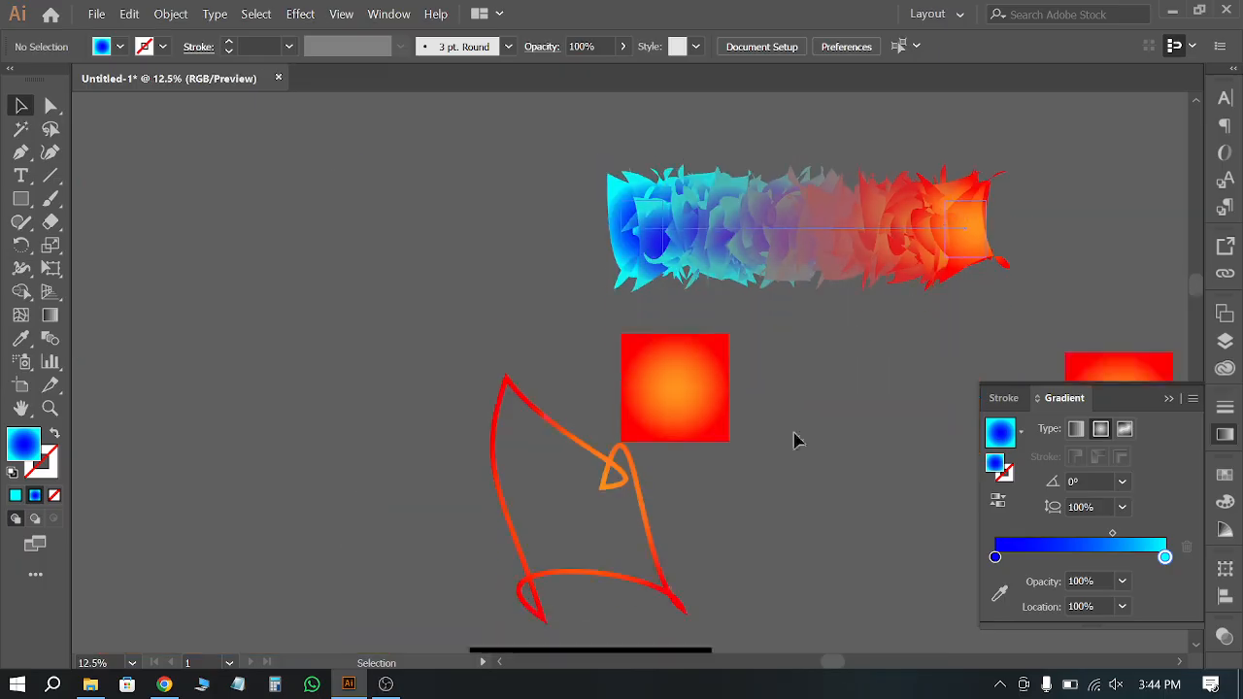
pyautogui.scroll(3, 610, 596)
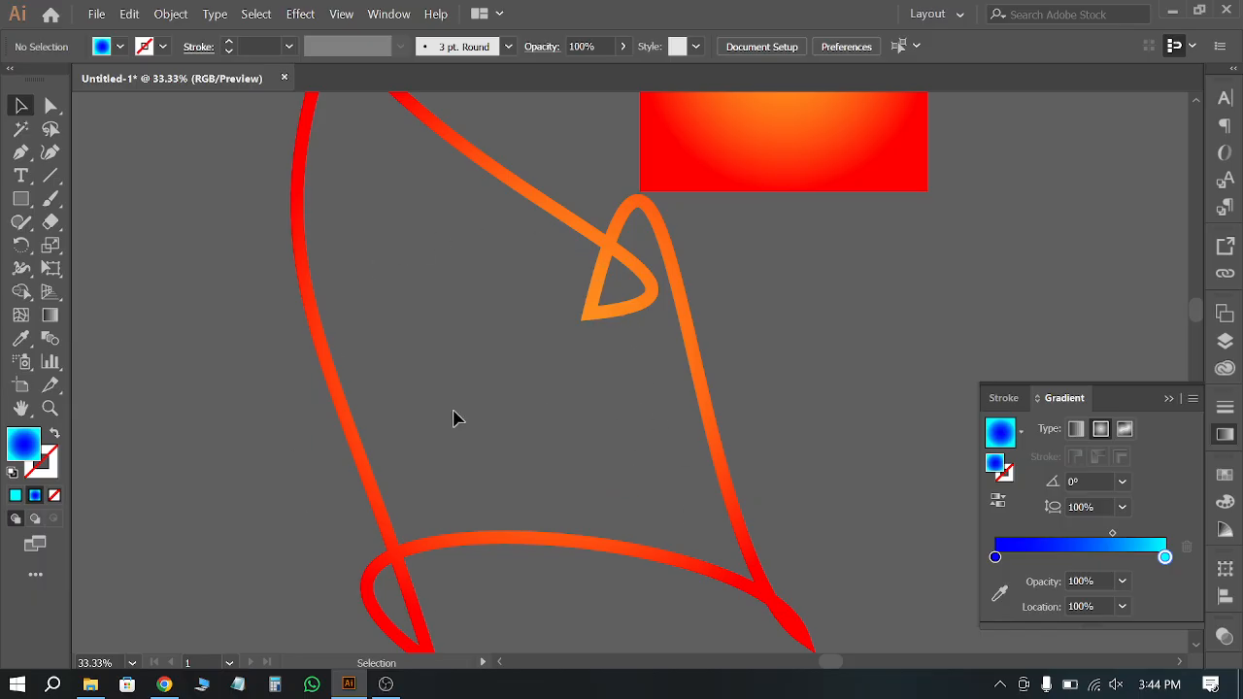
pyautogui.scroll(-1, 356, 509)
pyautogui.scroll(3, 573, 424)
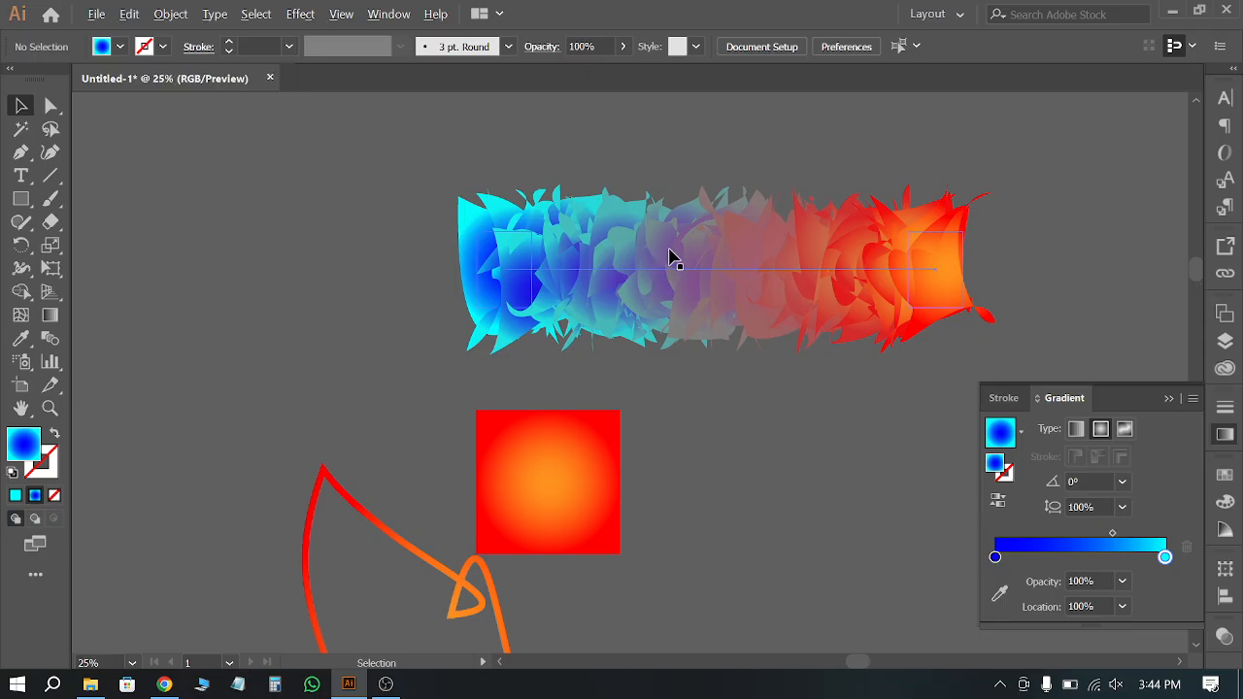
pyautogui.scroll(1, 675, 259)
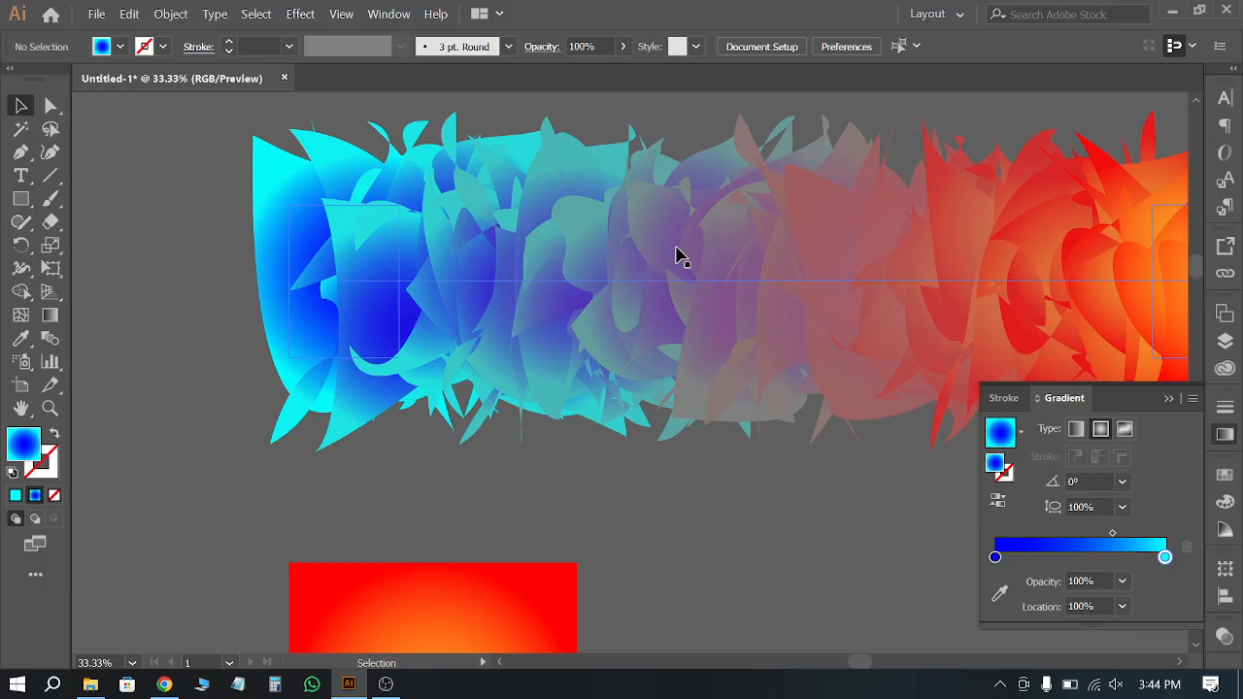
pyautogui.scroll(-2, 716, 200)
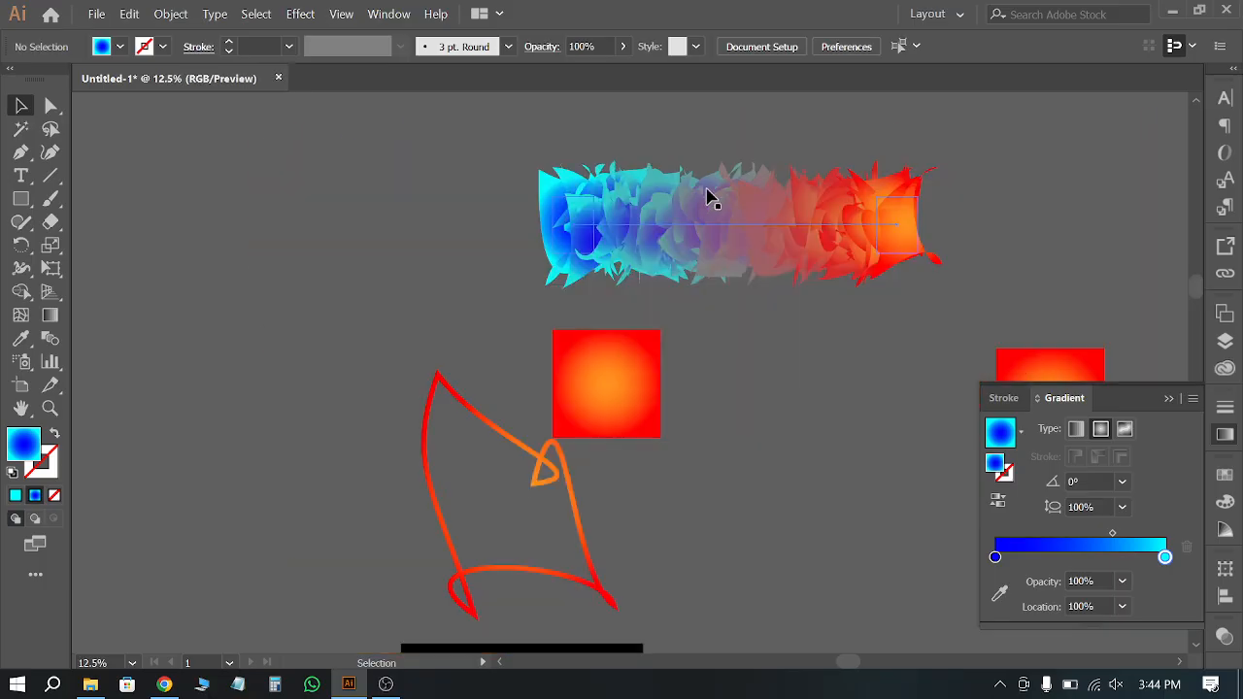
pyautogui.scroll(-2, 710, 194)
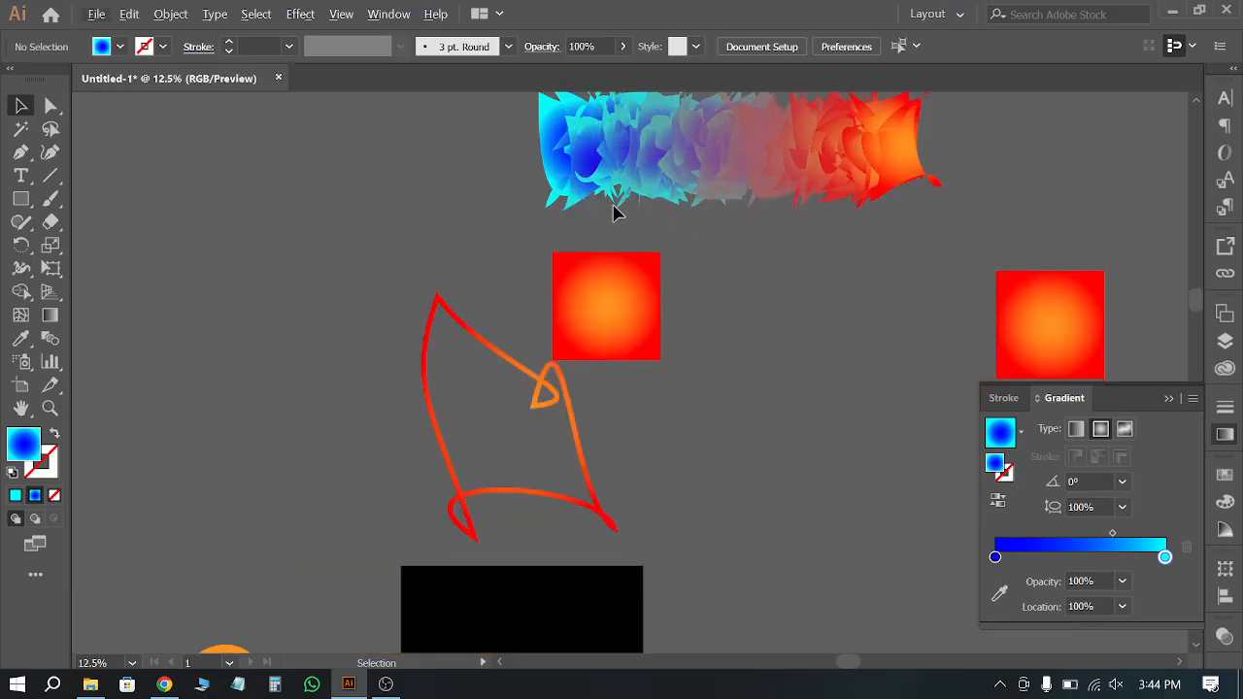
pyautogui.scroll(1, 616, 209)
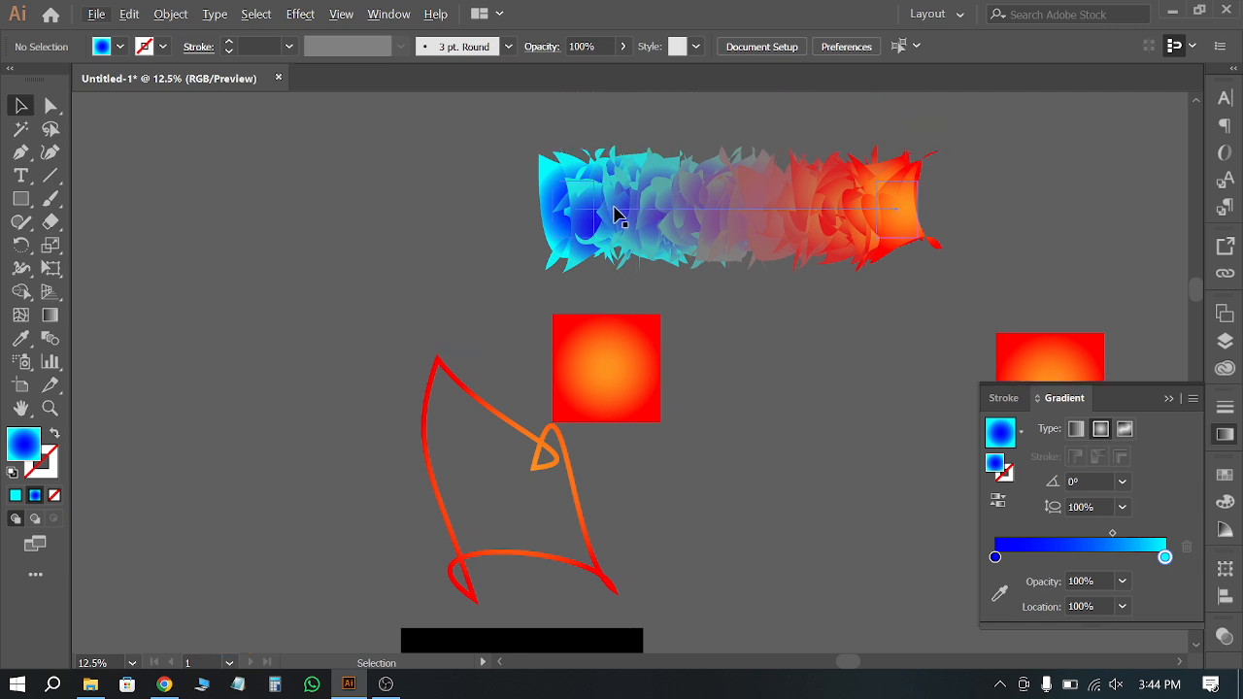
pyautogui.scroll(3, 638, 195)
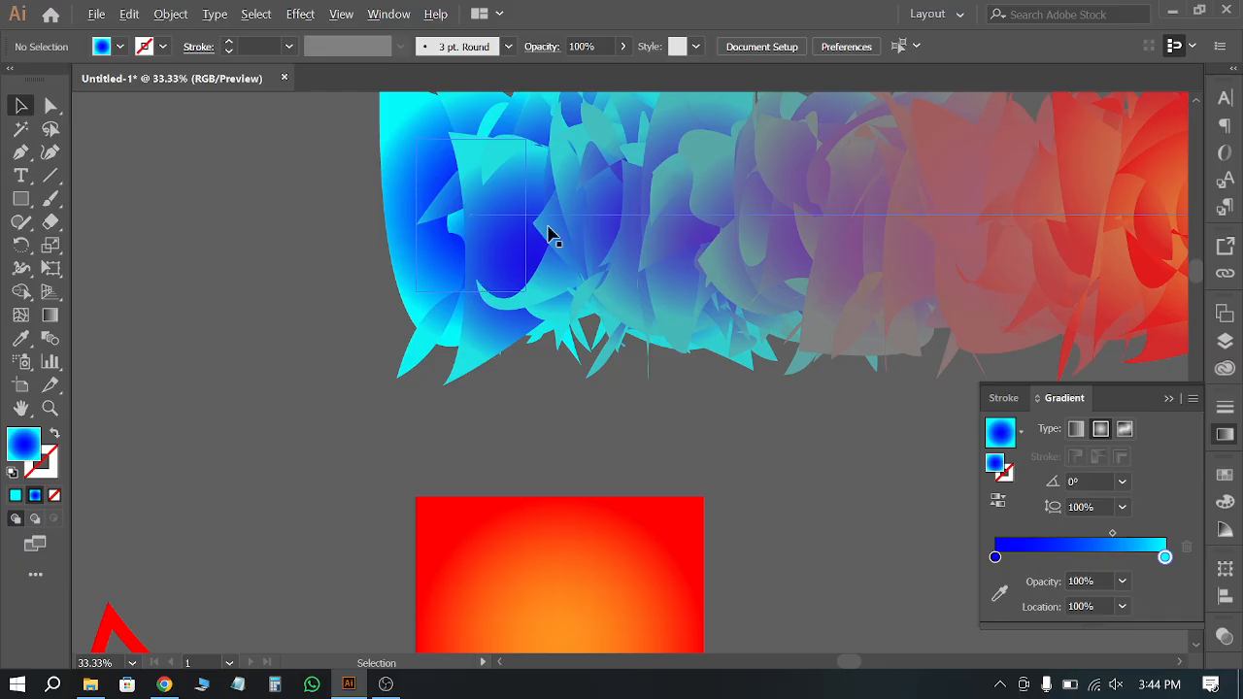
pyautogui.scroll(-3, 546, 236)
pyautogui.scroll(-3, 541, 236)
pyautogui.scroll(-4, 622, 292)
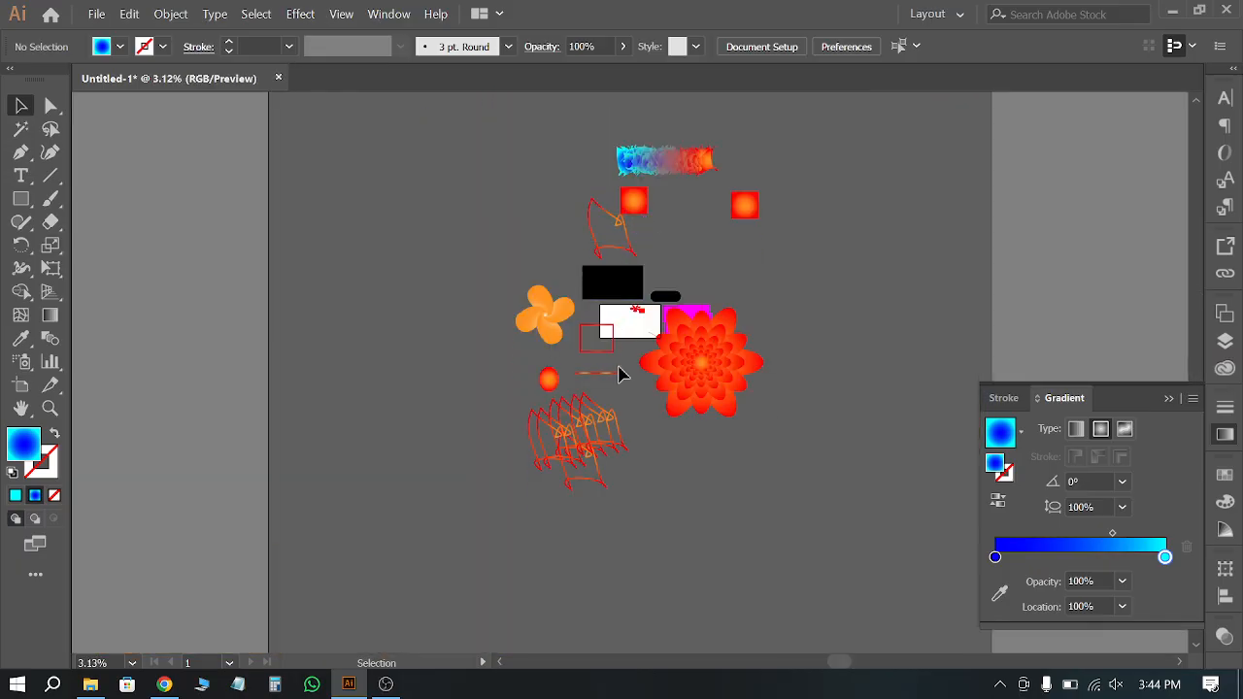
pyautogui.scroll(2, 641, 331)
pyautogui.scroll(1, 822, 333)
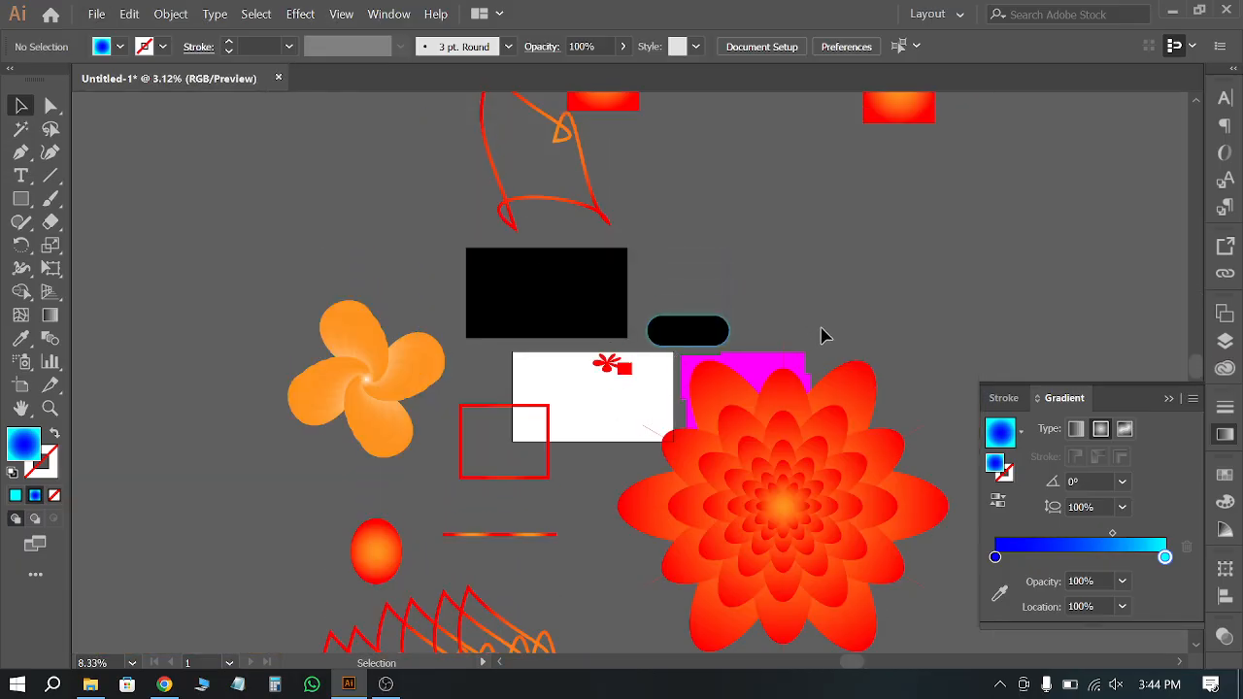
pyautogui.scroll(-3, 430, 166)
# Step: Draw a large, slightly tilted five-pointed star in the empty area beside the furry blend
pyautogui.scroll(5, 438, 174)
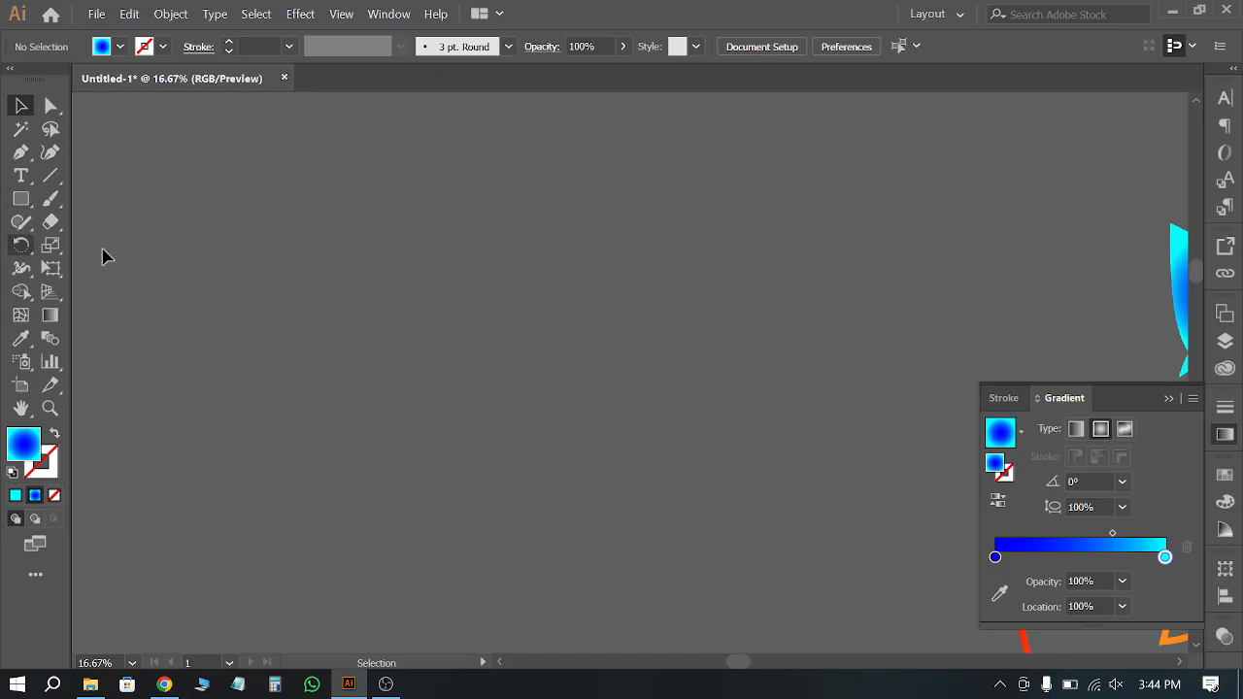
pyautogui.click(15, 209)
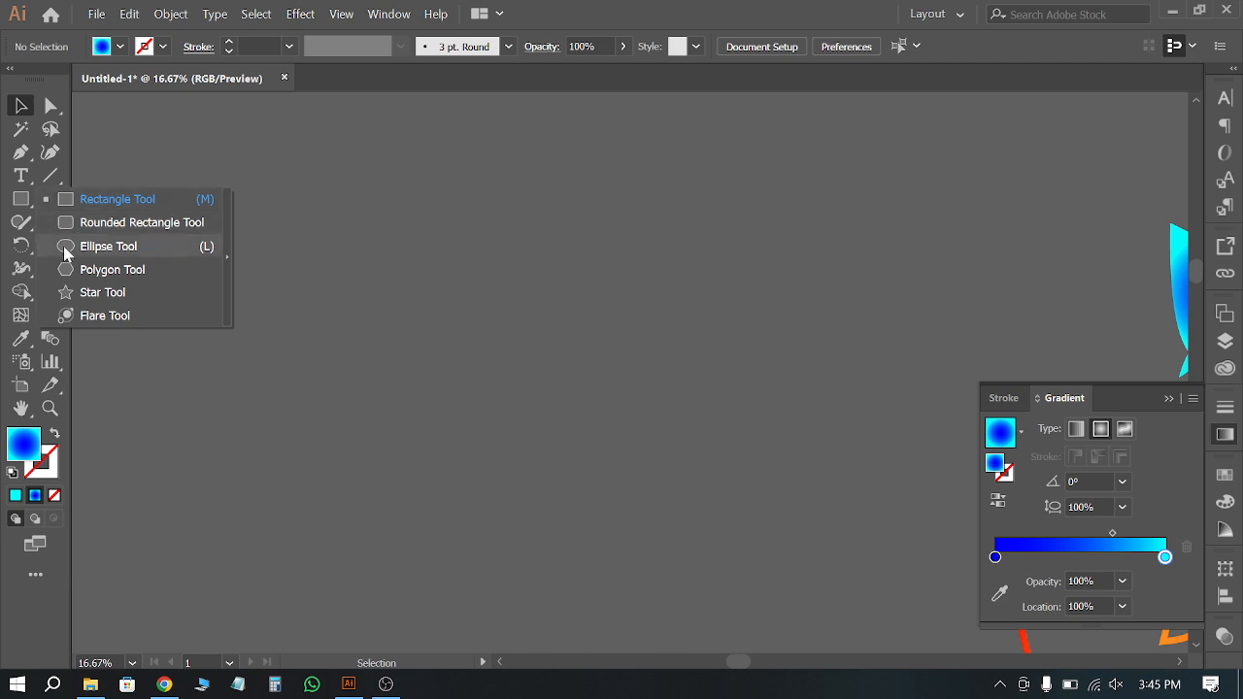
pyautogui.click(97, 292)
pyautogui.moveTo(456, 279); pyautogui.dragTo(583, 485)
pyautogui.scroll(3, 586, 416)
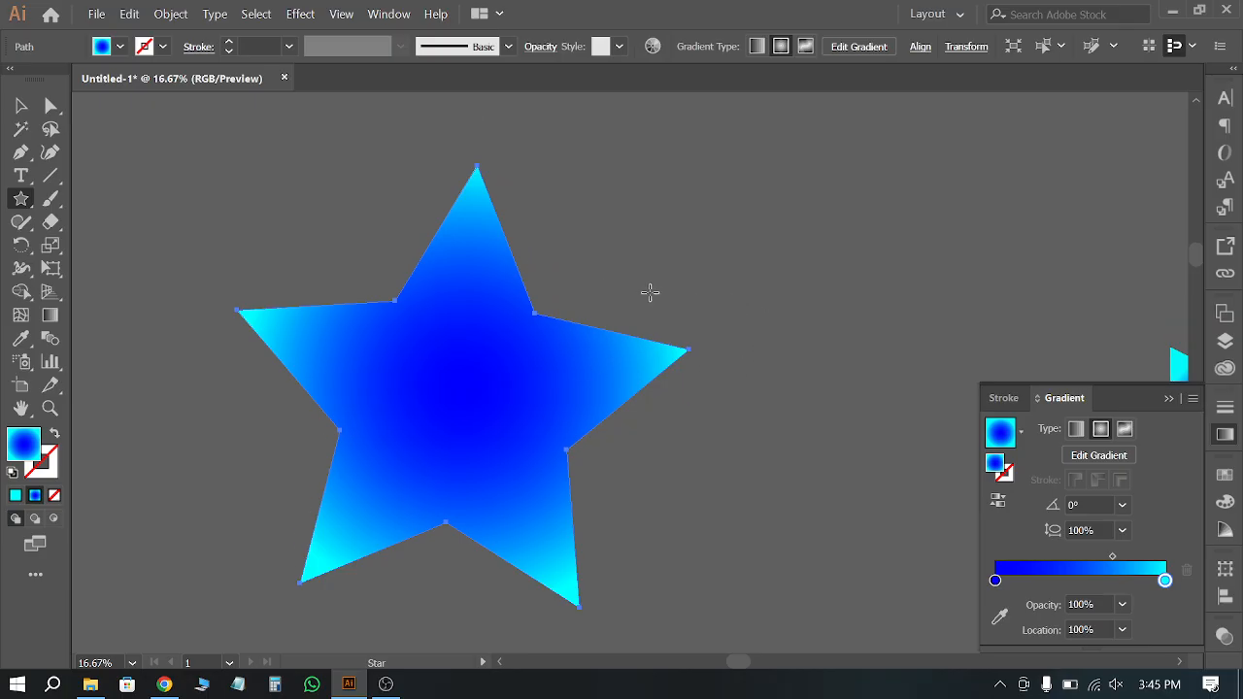
# Step: Create a small star with 50 points, Radius 1 of 5.6033 px and Radius 2 of 2.8017 px near the large star
pyautogui.click(796, 229)
pyautogui.click(693, 175)
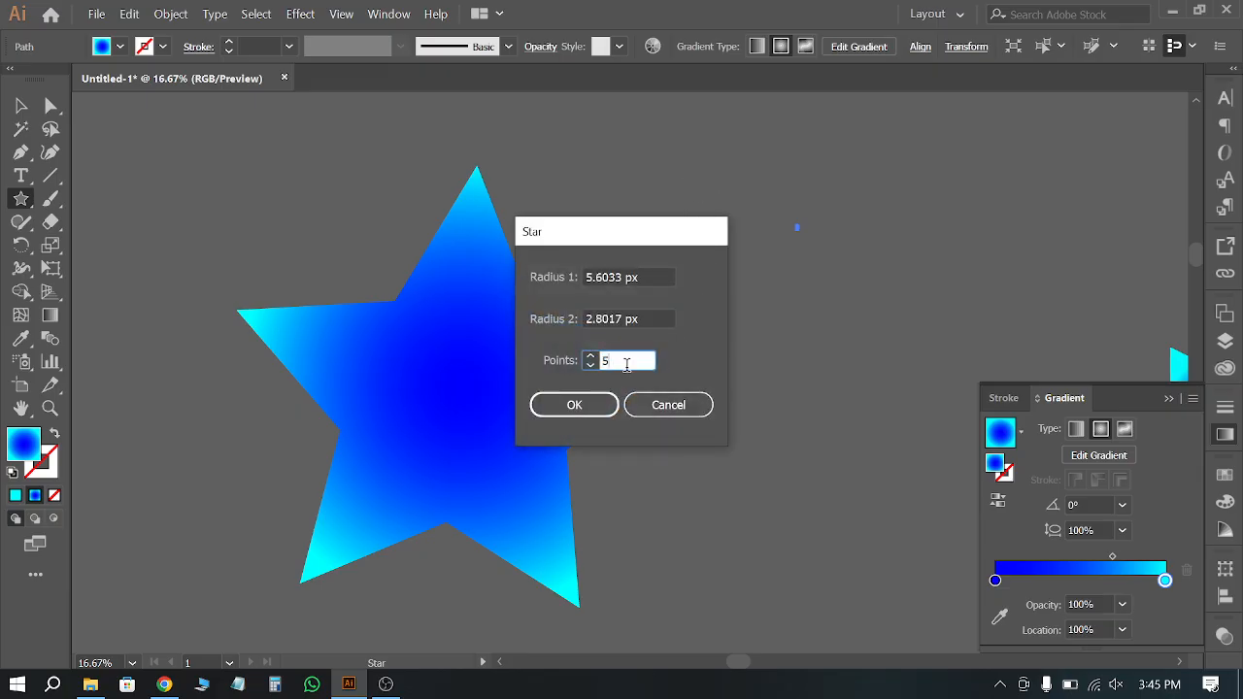
pyautogui.write('0')
pyautogui.click(587, 404)
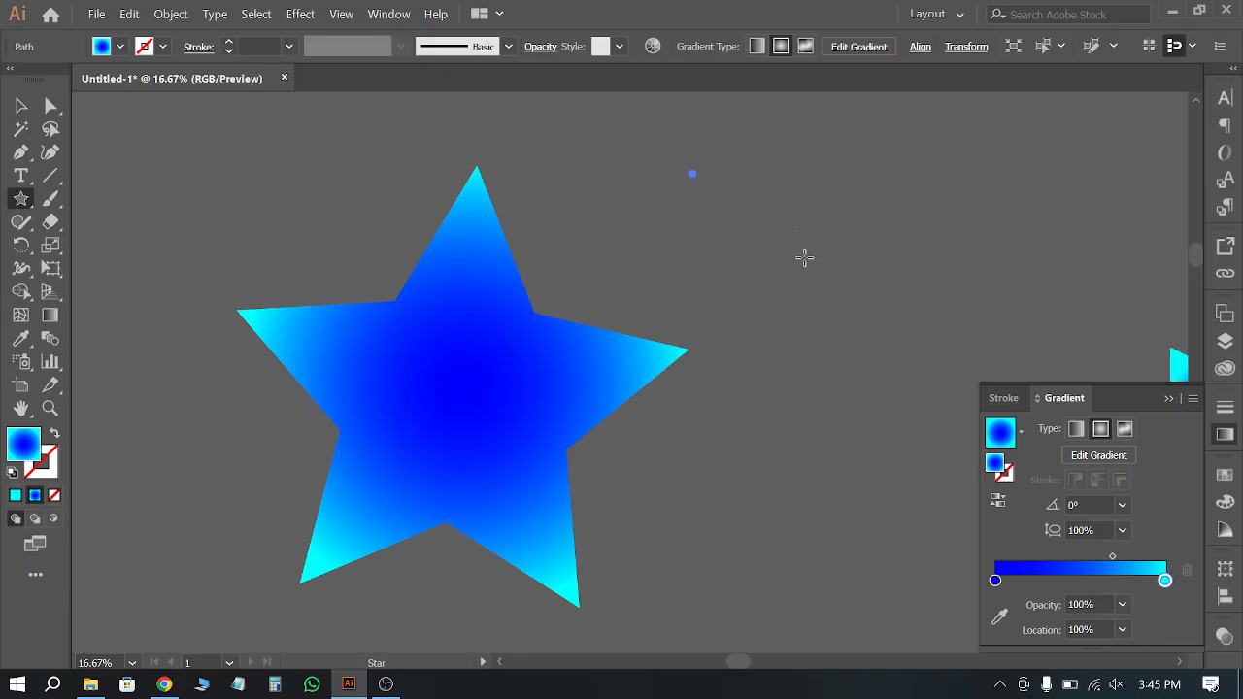
# Step: Examine the shape of the small 50-point star up close, then return to the large star and clear the selection
pyautogui.click(21, 105)
pyautogui.hotkey('ctrl', '1')
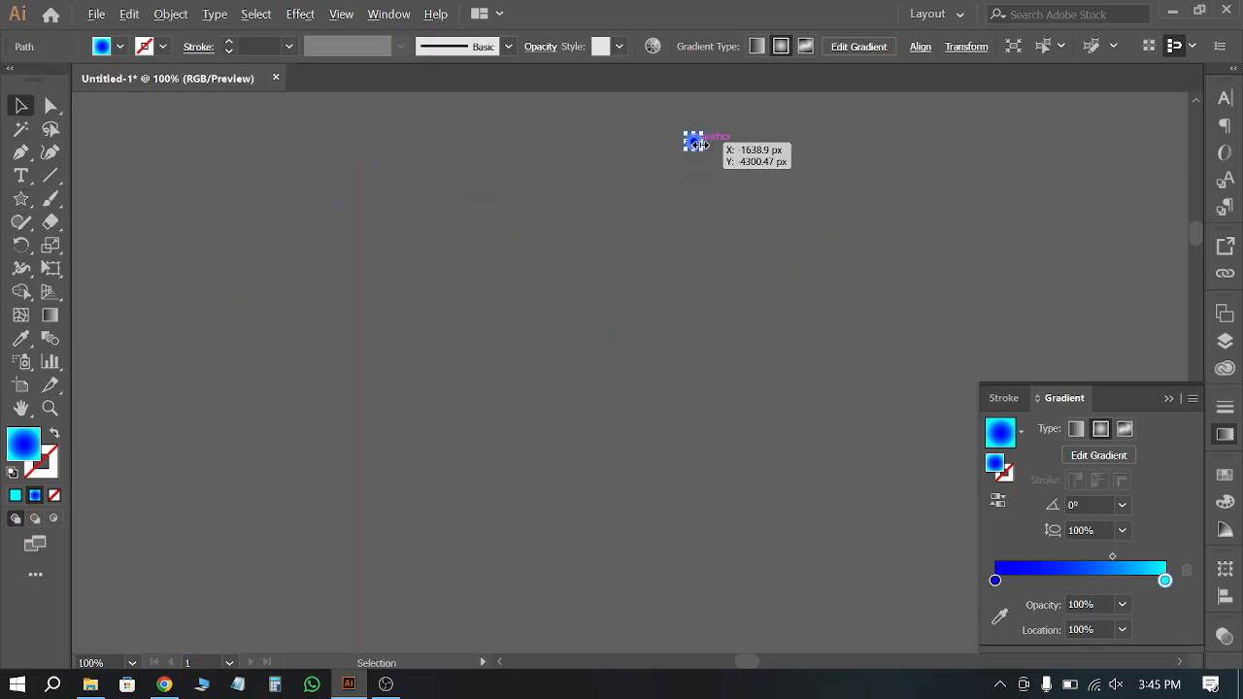
pyautogui.hotkey('ctrl', '+')
pyautogui.hotkey('ctrl', '+')
pyautogui.hotkey('ctrl', '+')
pyautogui.hotkey('ctrl', '+')
pyautogui.hotkey('ctrl', '+')
pyautogui.hotkey('ctrl', '+')
pyautogui.hotkey('ctrl', '+')
pyautogui.hotkey('ctrl', '+')
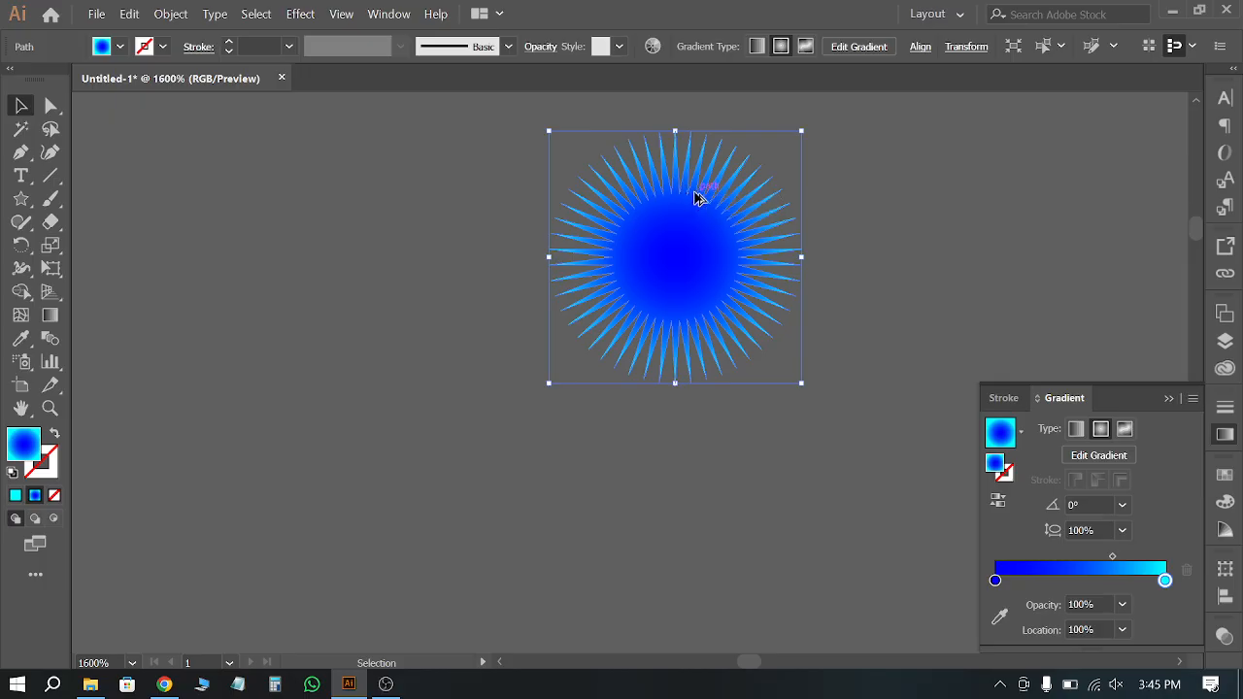
pyautogui.hotkey('ctrl', '+')
pyautogui.hotkey('ctrl', '-')
pyautogui.hotkey('ctrl', '-')
pyautogui.hotkey('ctrl', '-')
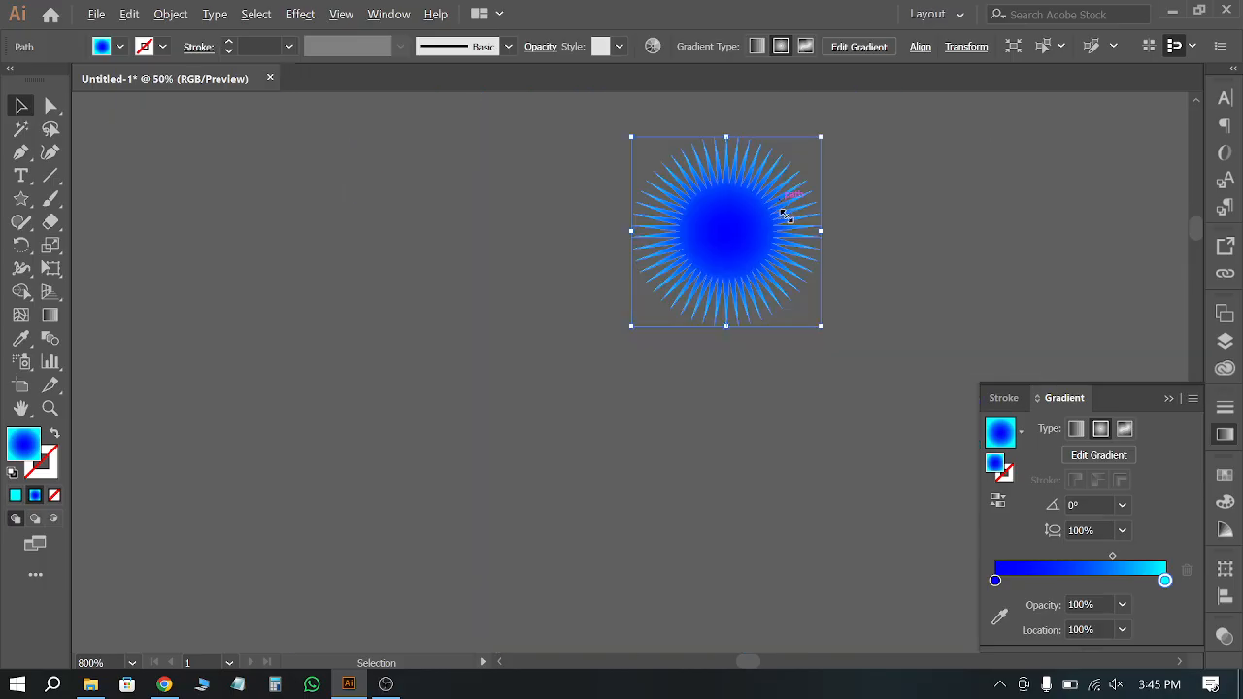
pyautogui.hotkey('ctrl', '-')
pyautogui.hotkey('ctrl', '-')
pyautogui.hotkey('ctrl', '-')
pyautogui.hotkey('ctrl', '-')
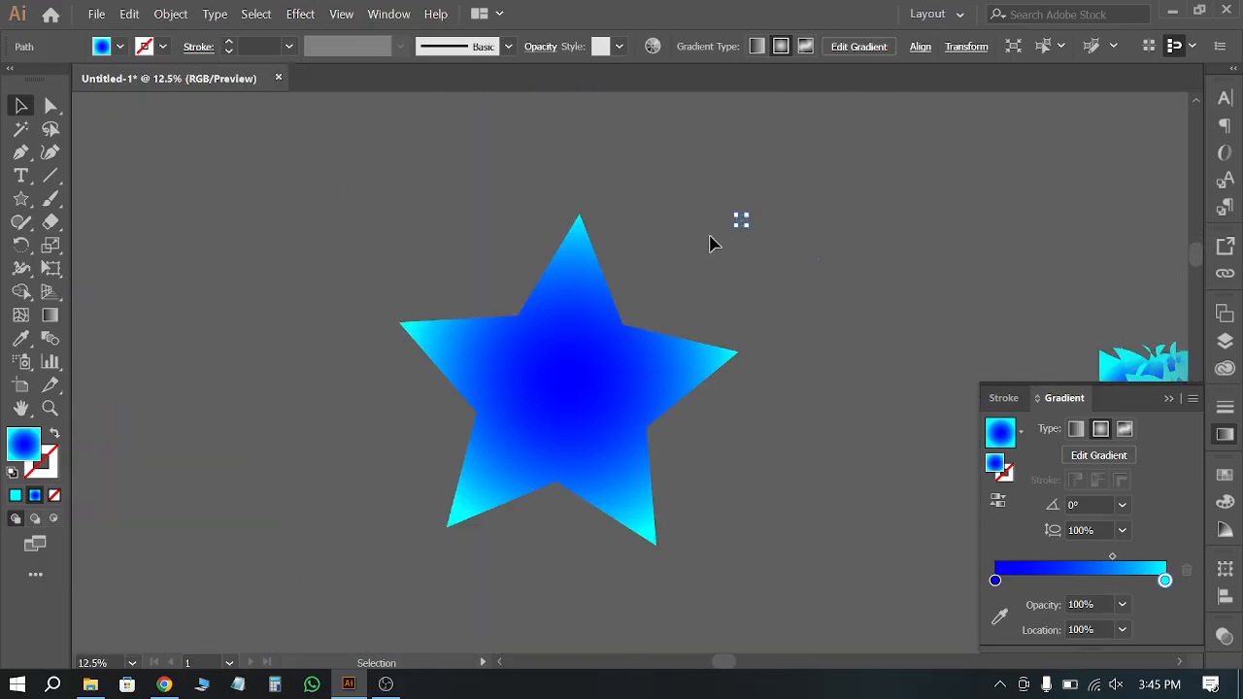
pyautogui.moveTo(689, 283); pyautogui.dragTo(690, 281)
pyautogui.click(674, 281)
# Step: Create a star with 50 points and both Radius 1 and Radius 2 set to 100 px near the five-pointed star
pyautogui.click(21, 198)
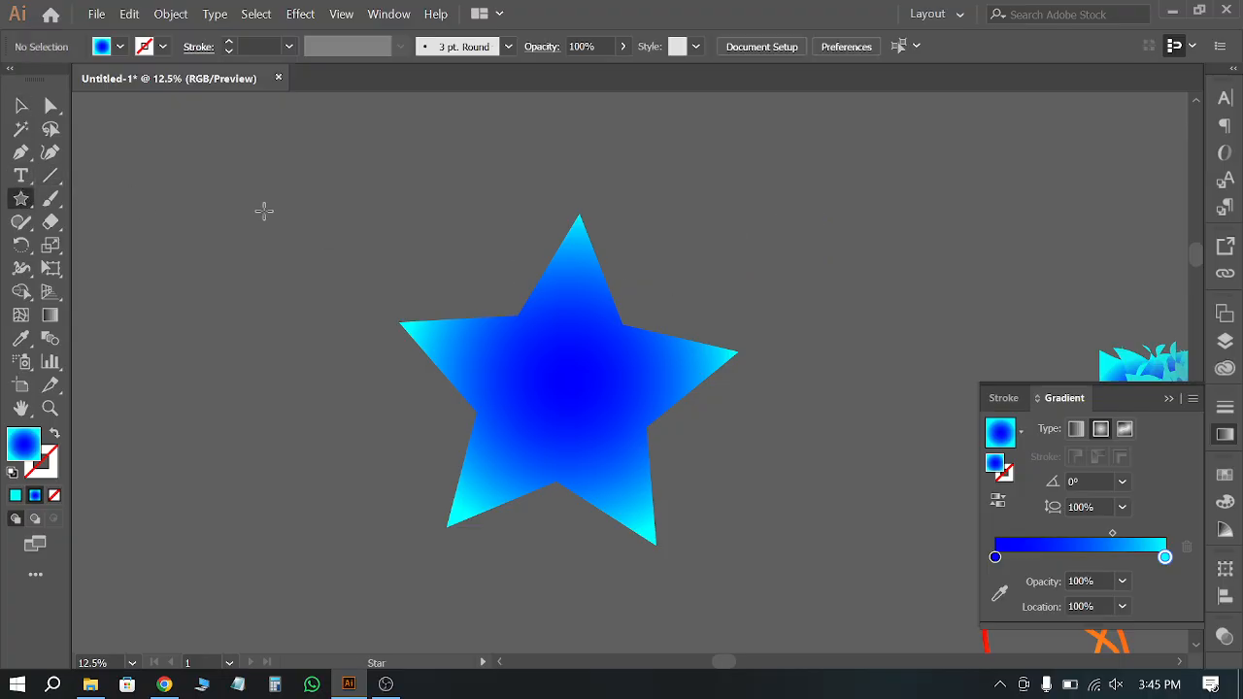
pyautogui.click(711, 197)
pyautogui.moveTo(619, 278); pyautogui.dragTo(584, 280)
pyautogui.moveTo(616, 320); pyautogui.dragTo(567, 342)
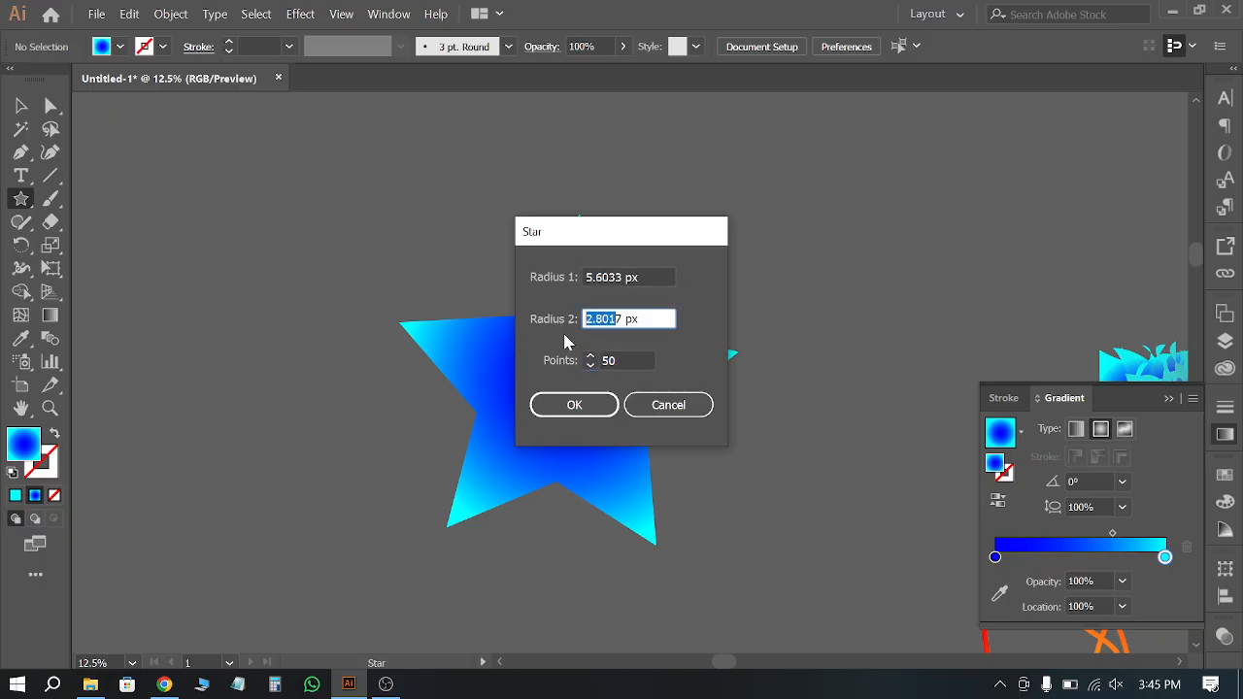
pyautogui.moveTo(641, 277); pyautogui.dragTo(559, 291)
pyautogui.write('1')
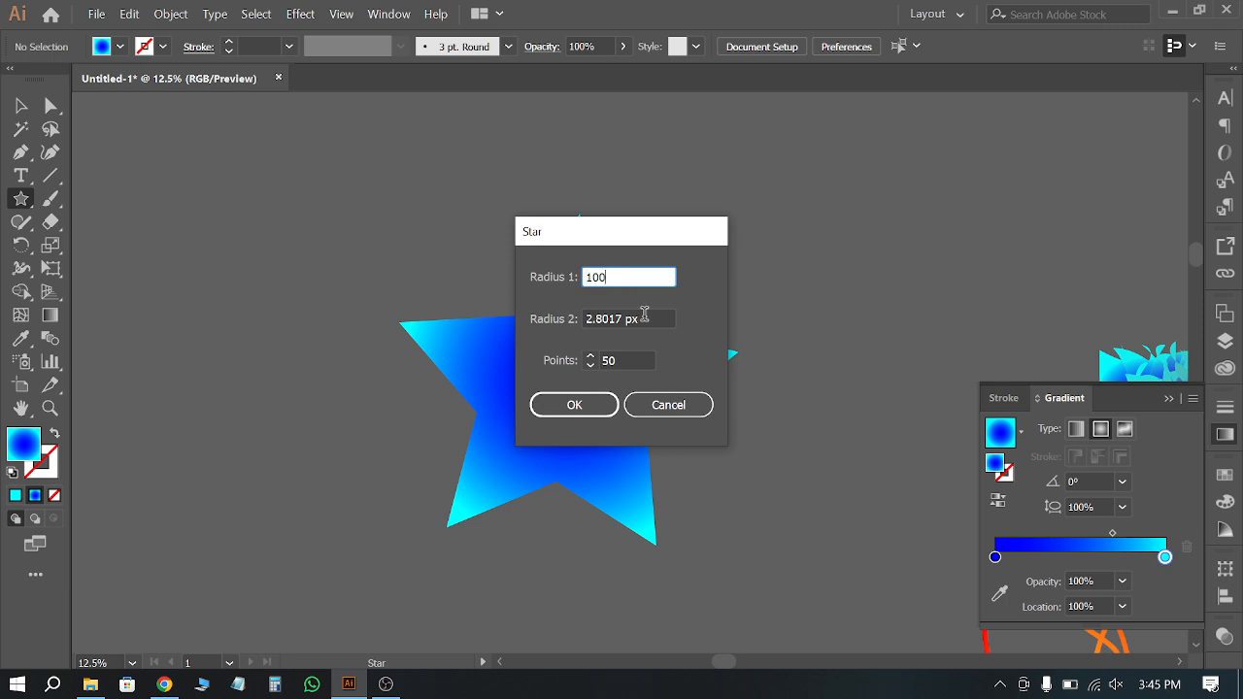
pyautogui.write('00')
pyautogui.moveTo(644, 315); pyautogui.dragTo(531, 332)
pyautogui.write('100')
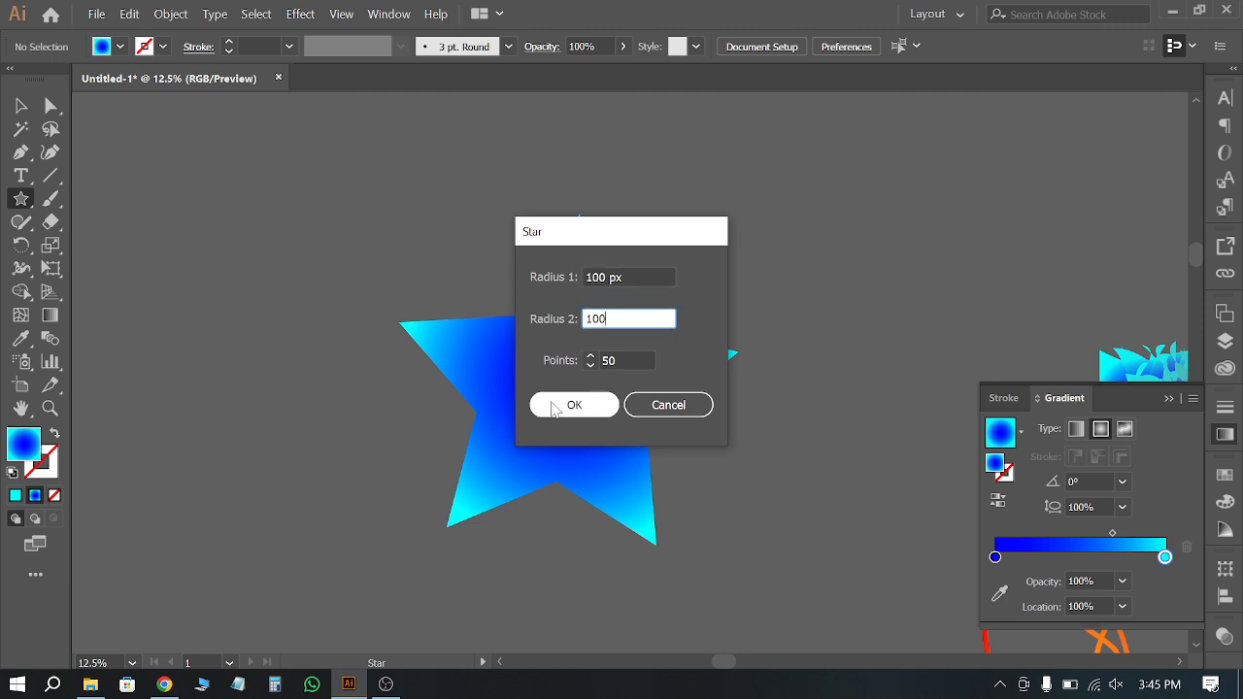
pyautogui.click(556, 404)
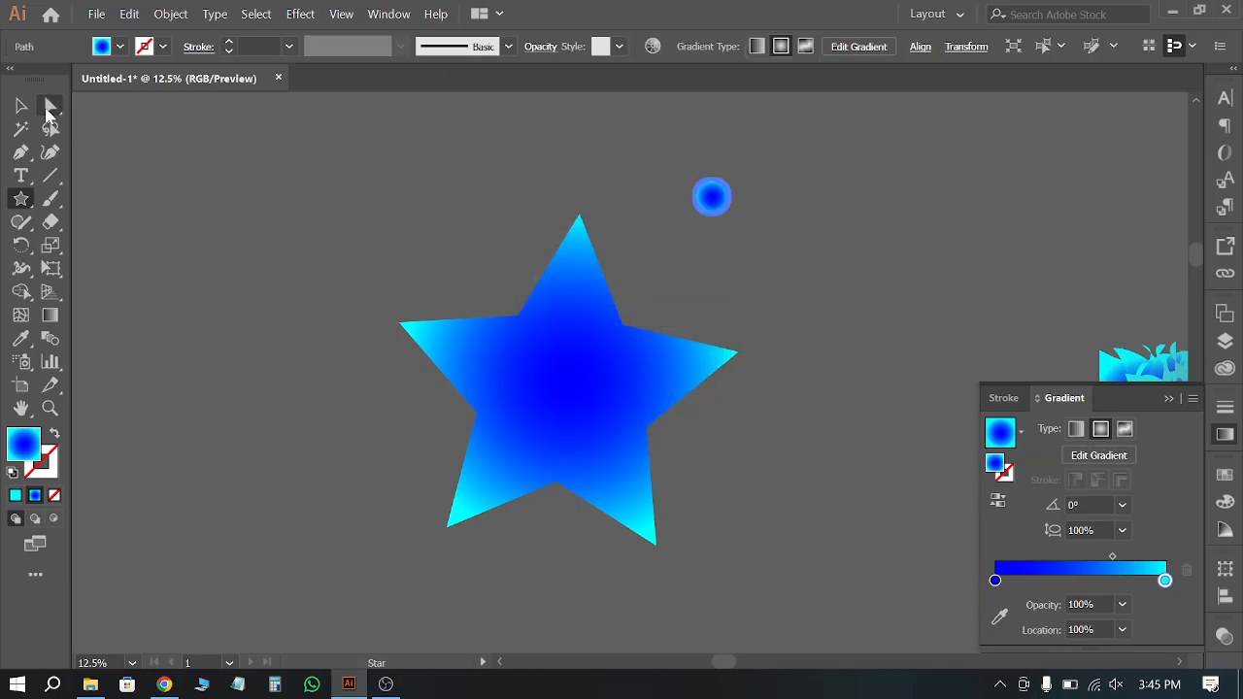
# Step: Enlarge the round 50-point shape to roughly the five-pointed star's size and move the two shapes apart
pyautogui.click(21, 105)
pyautogui.click(508, 227)
pyautogui.click(716, 202)
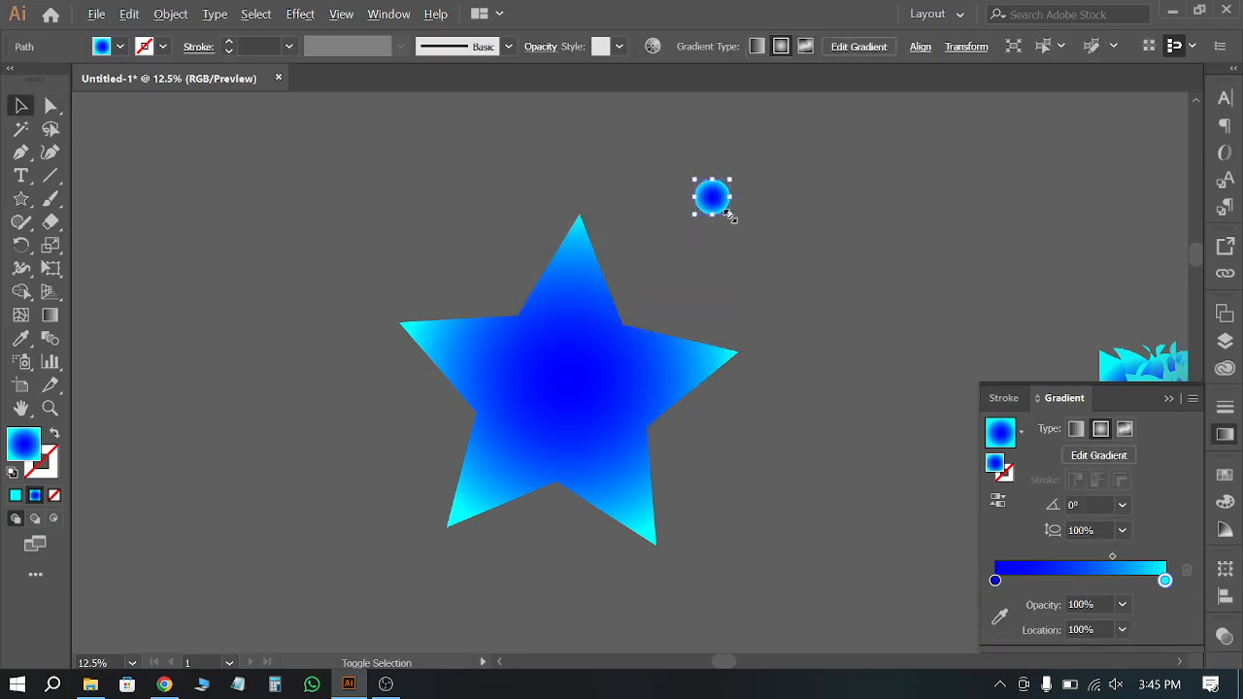
pyautogui.moveTo(730, 214); pyautogui.dragTo(845, 458)
pyautogui.moveTo(658, 408); pyautogui.dragTo(400, 516)
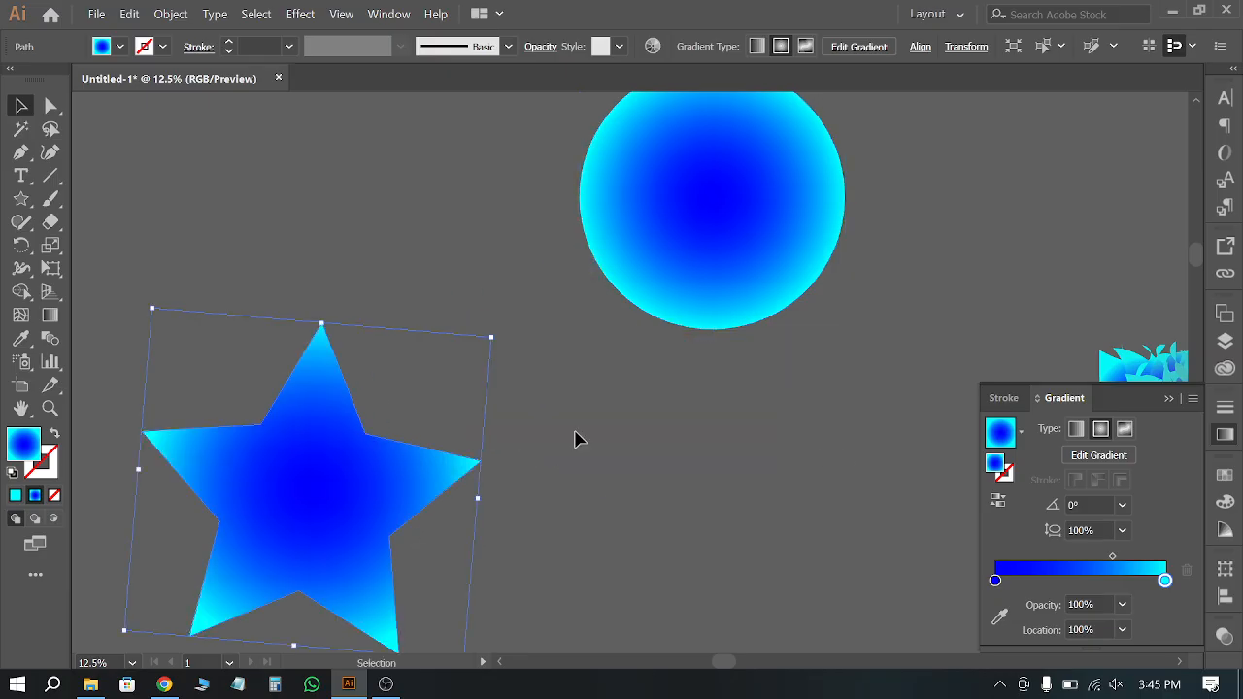
pyautogui.moveTo(696, 238); pyautogui.dragTo(878, 347)
pyautogui.click(249, 266)
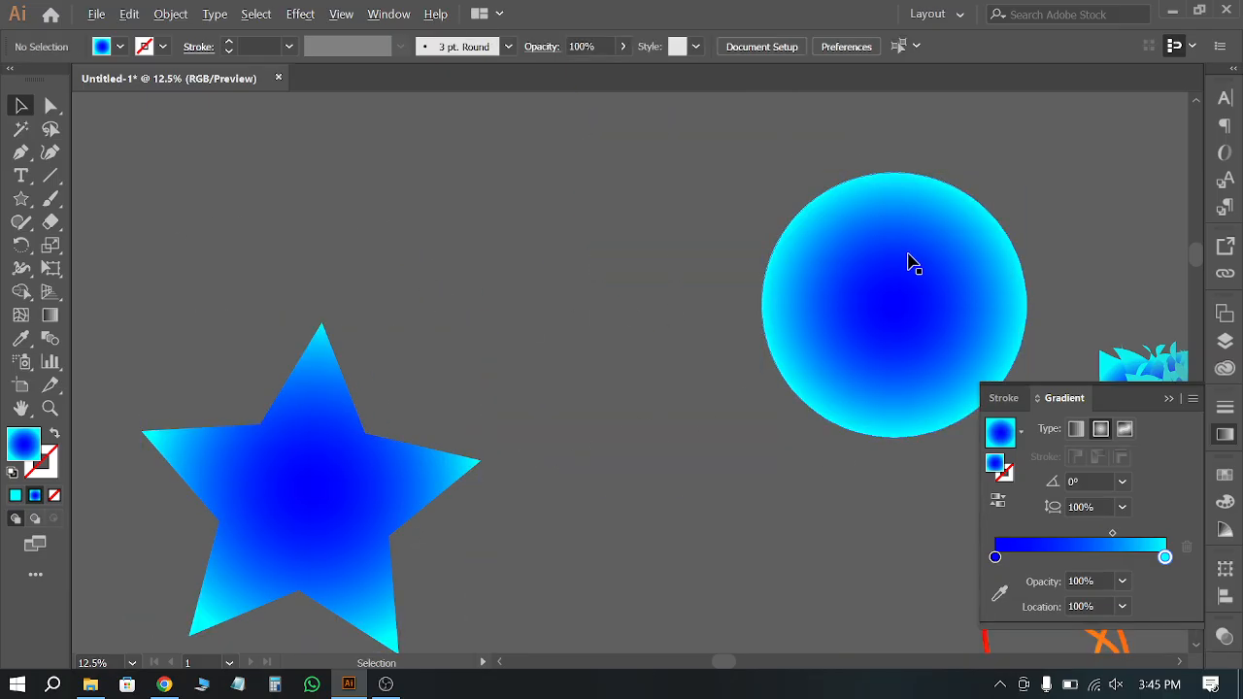
pyautogui.scroll(3, 922, 257)
pyautogui.scroll(-4, 830, 290)
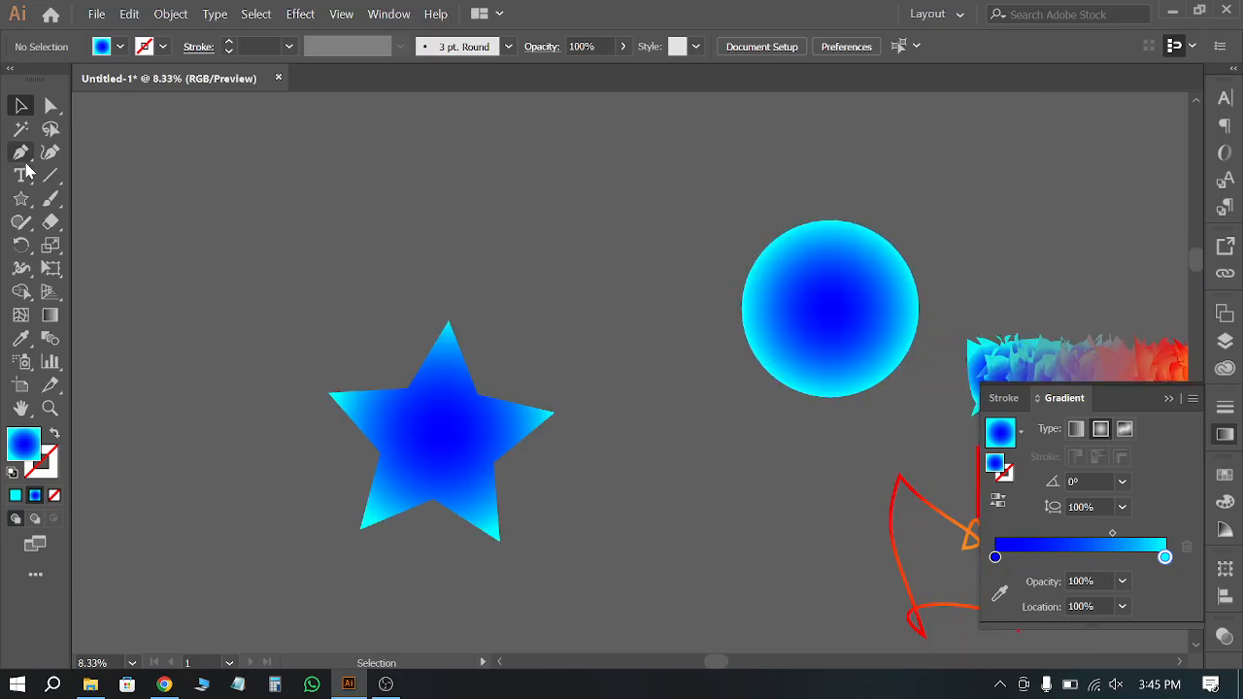
# Step: Try another star with both radii at 100 px above the five-pointed star, then delete it
pyautogui.click(21, 199)
pyautogui.click(406, 196)
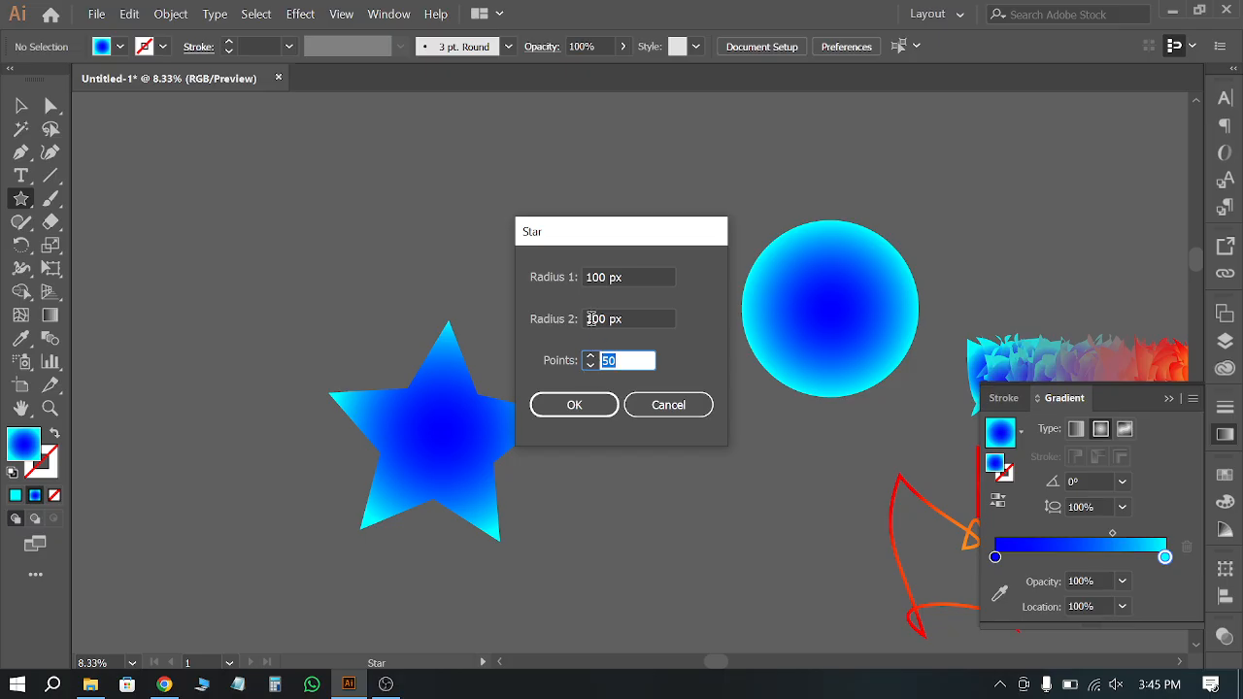
pyautogui.click(575, 405)
pyautogui.scroll(3, 417, 194)
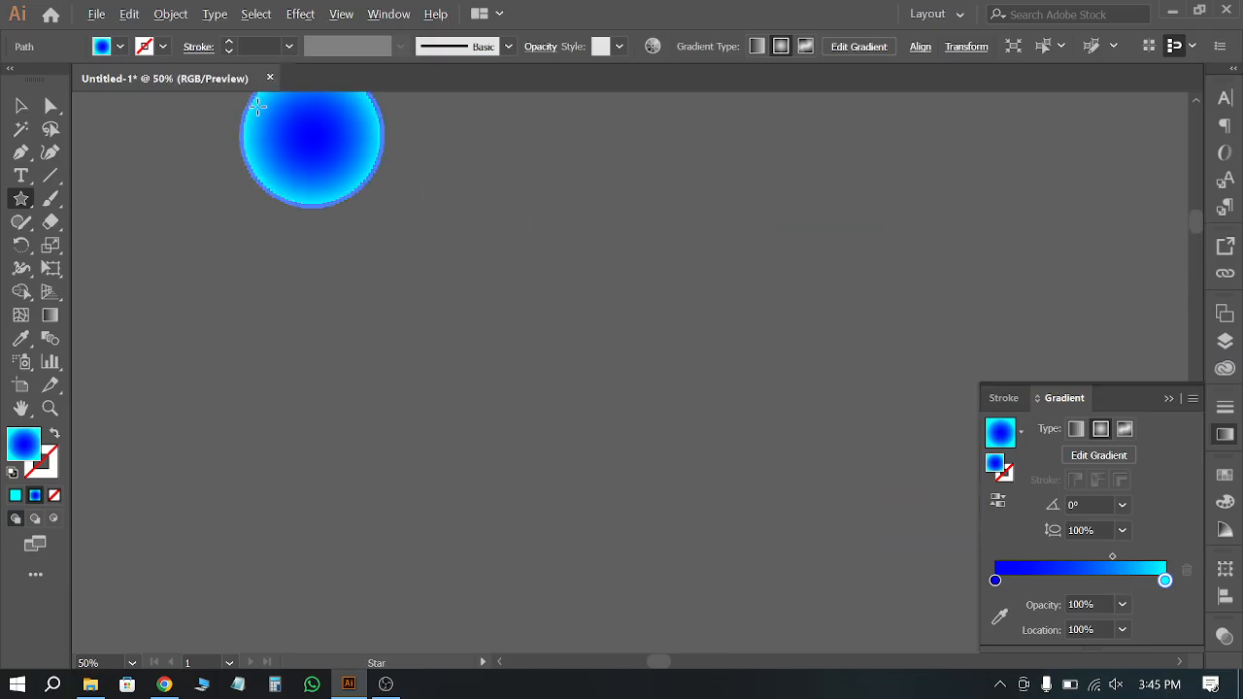
pyautogui.scroll(2, 275, 158)
pyautogui.scroll(2, 583, 447)
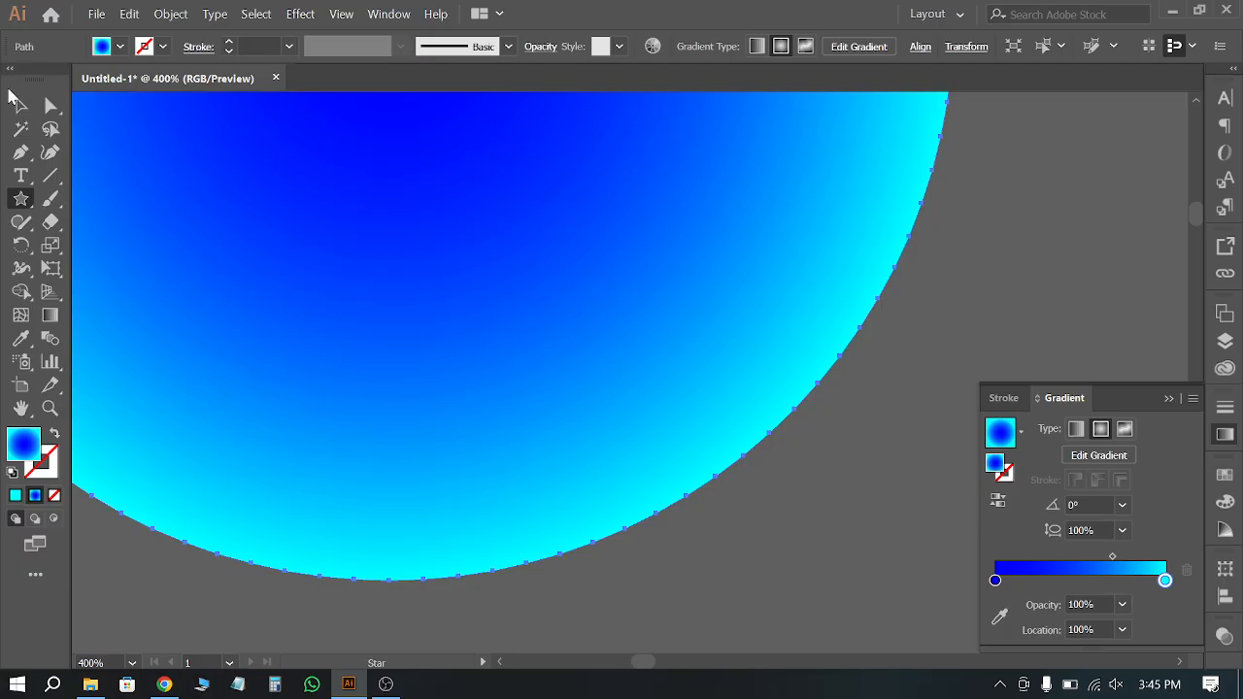
pyautogui.press('v')
pyautogui.scroll(-2, 583, 490)
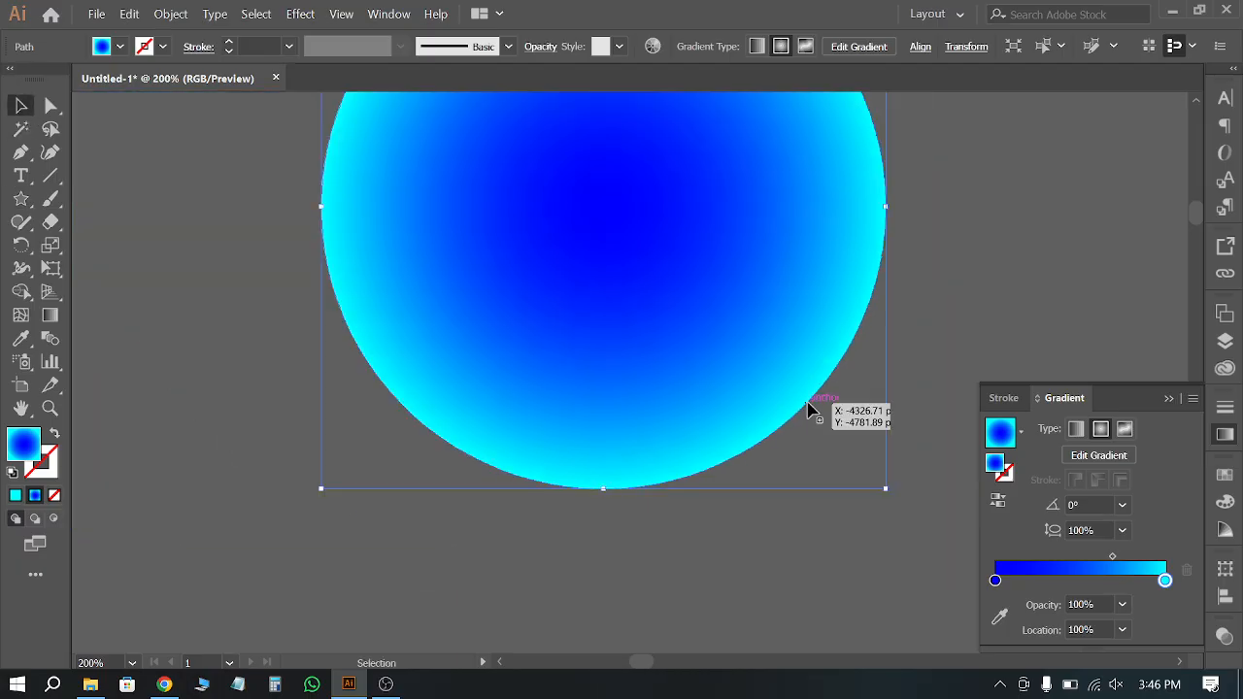
pyautogui.press('ctrl')
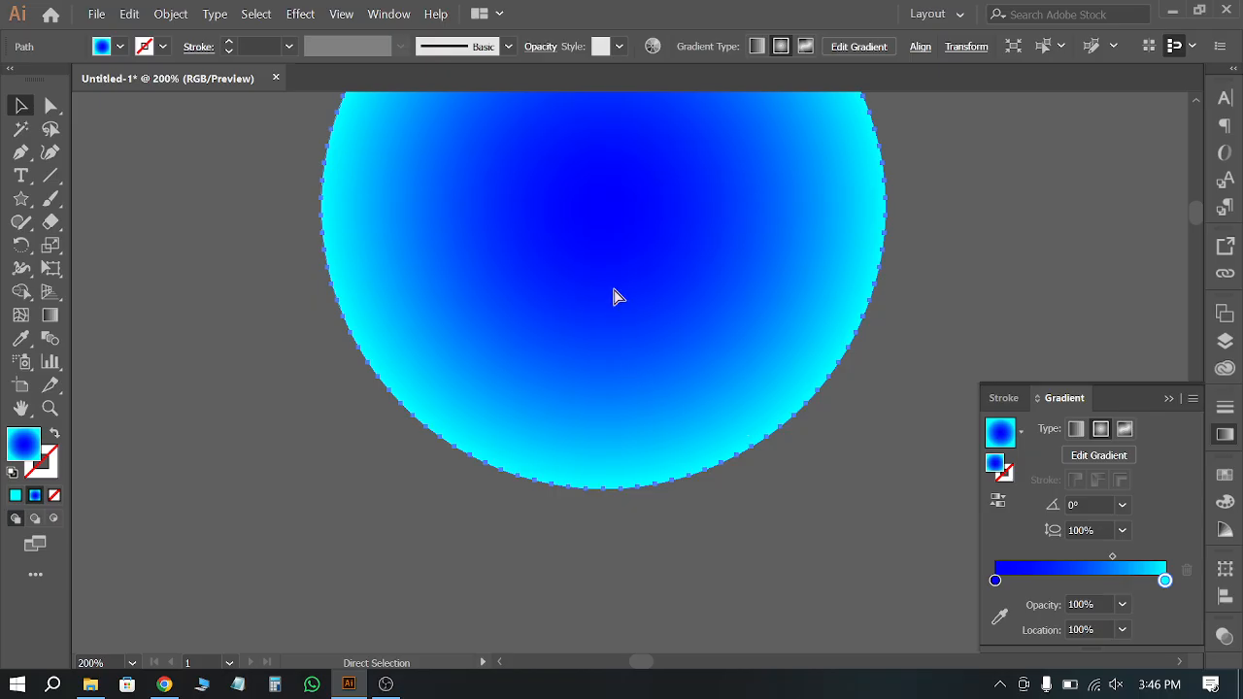
pyautogui.scroll(-2, 622, 297)
pyautogui.press('Delete')
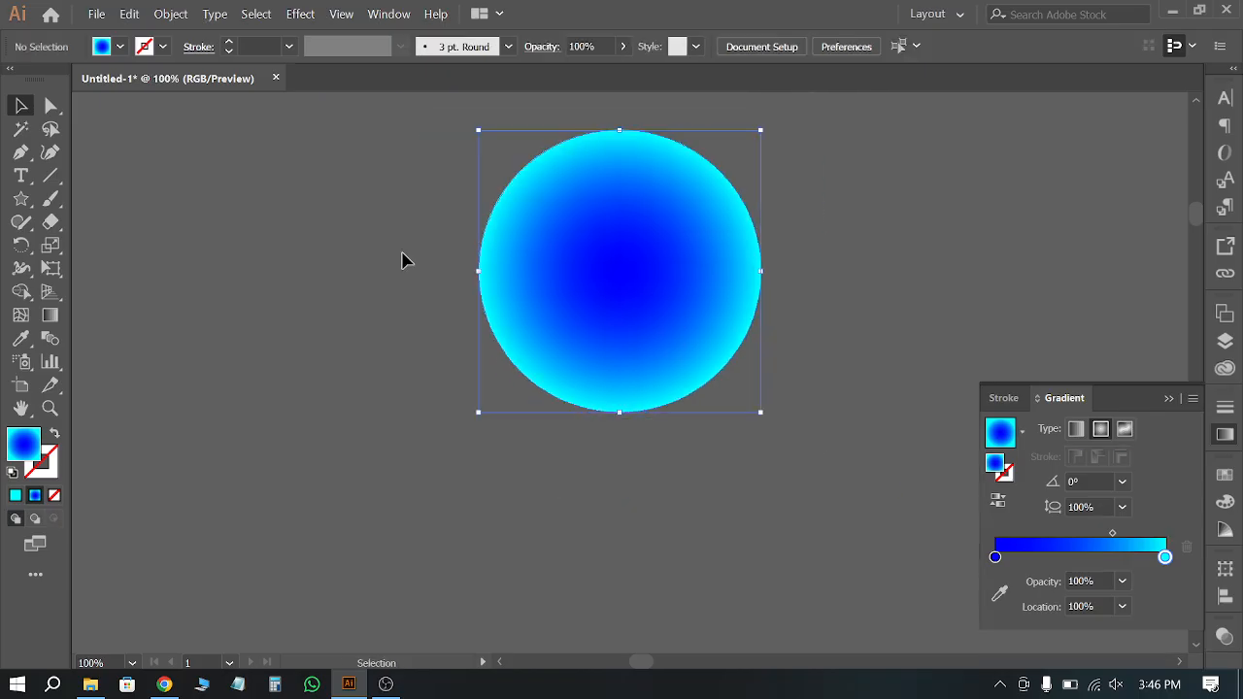
# Step: Try a star with both radii at 50 px and 51 points in the empty area, then delete it
pyautogui.click(20, 198)
pyautogui.click(525, 306)
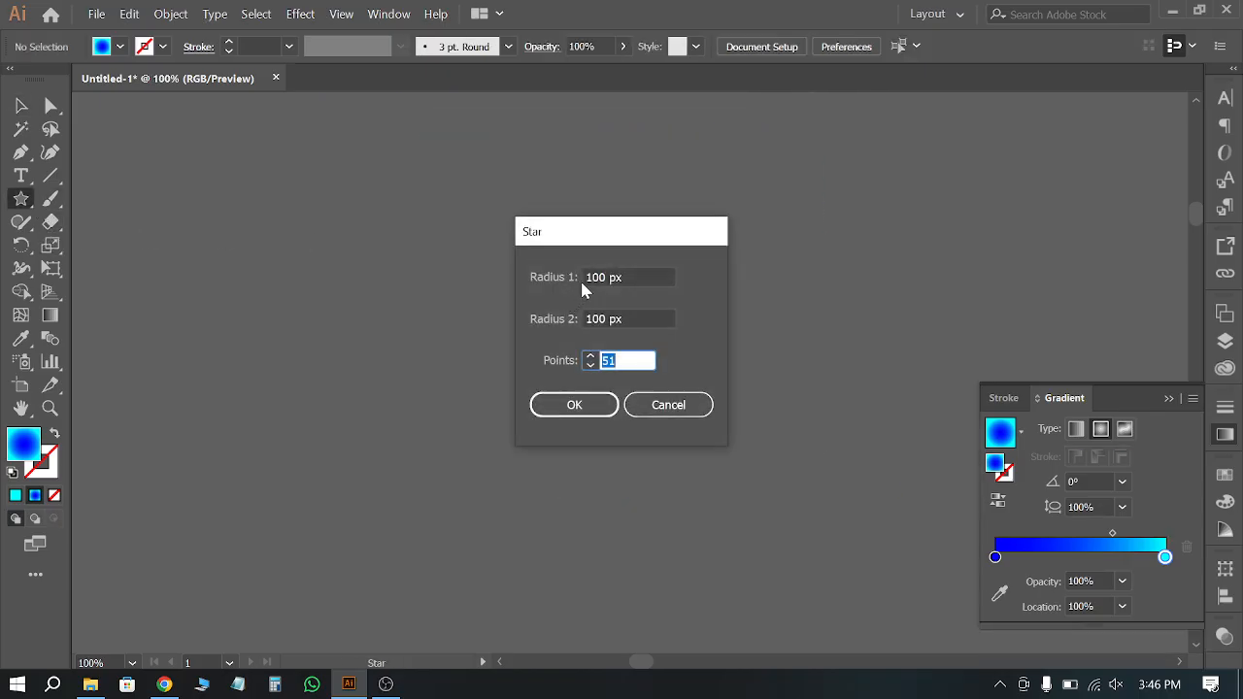
pyautogui.doubleClick(590, 277)
pyautogui.write('50')
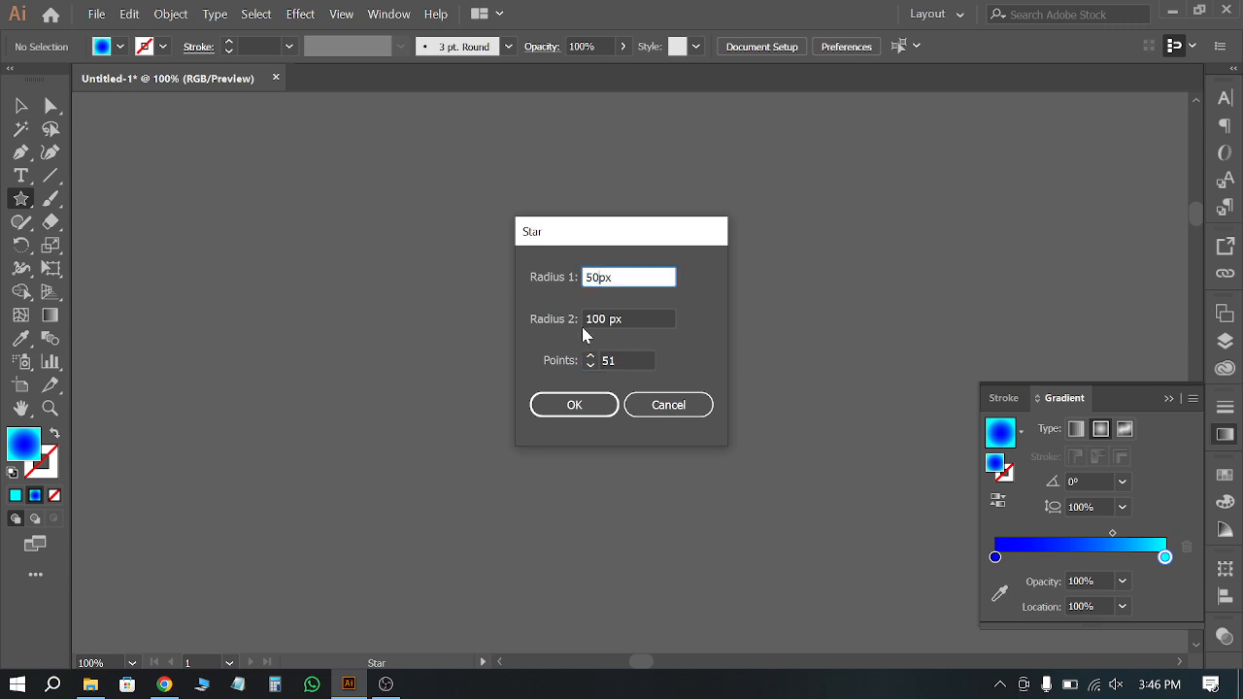
pyautogui.doubleClick(589, 318)
pyautogui.write('50')
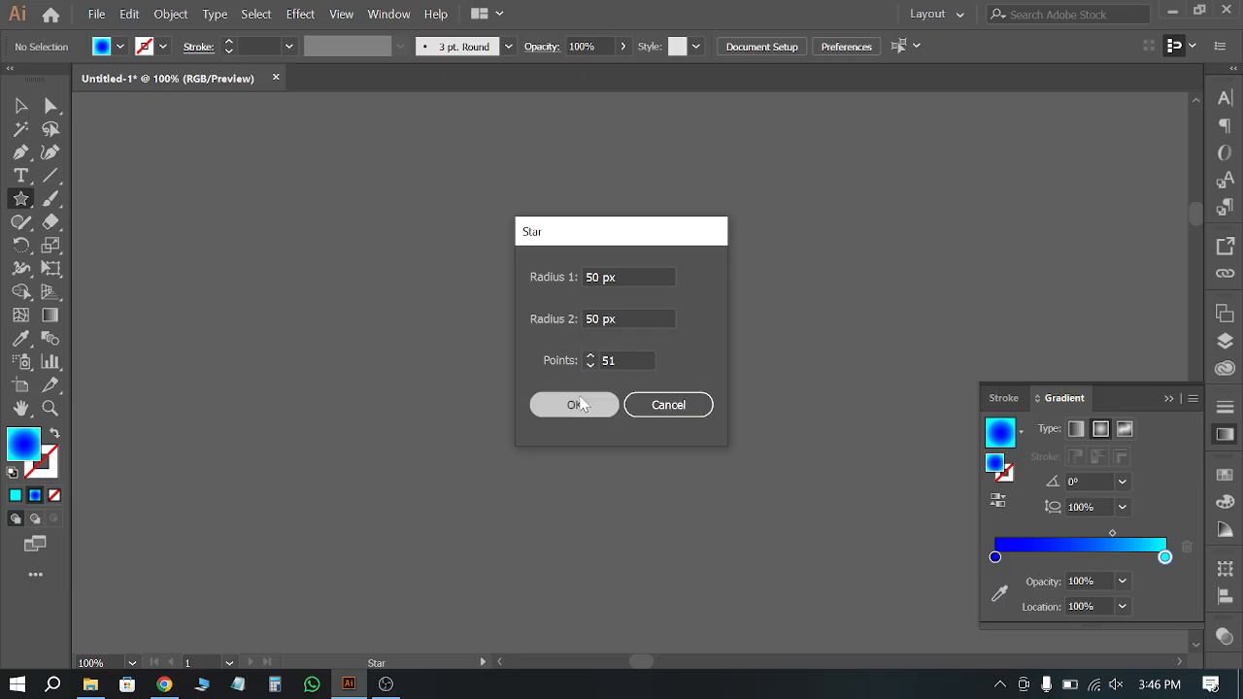
pyautogui.click(573, 405)
pyautogui.click(20, 105)
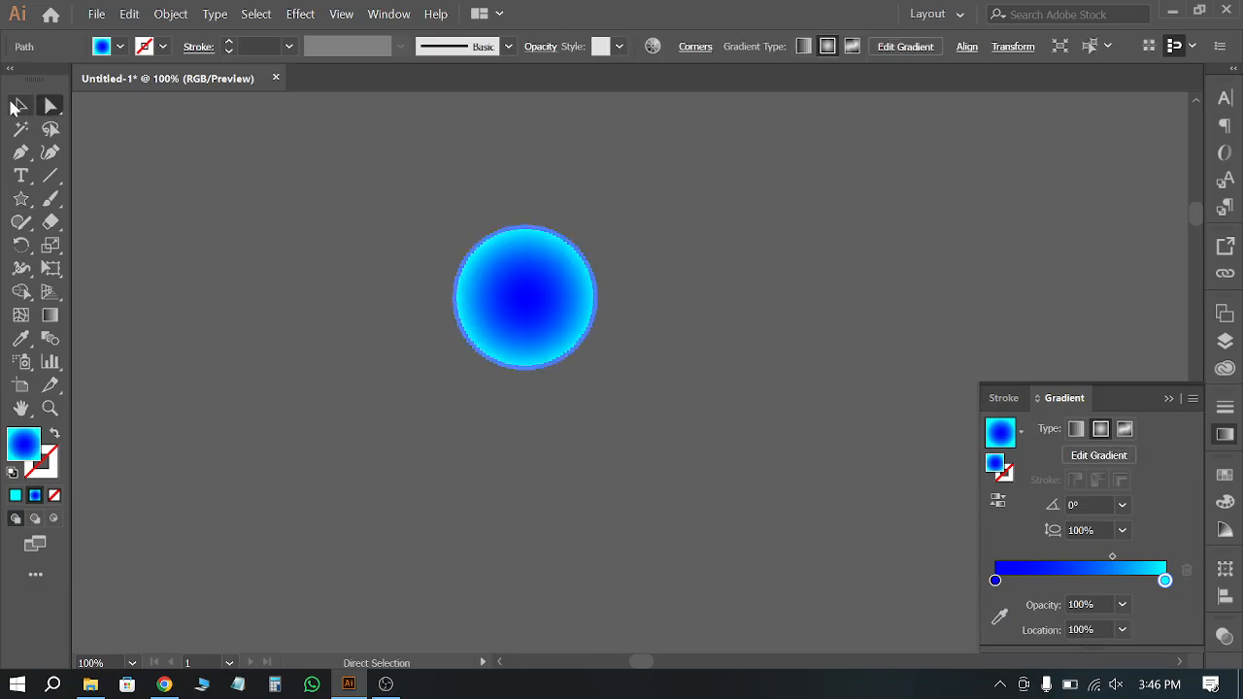
pyautogui.scroll(3, 583, 286)
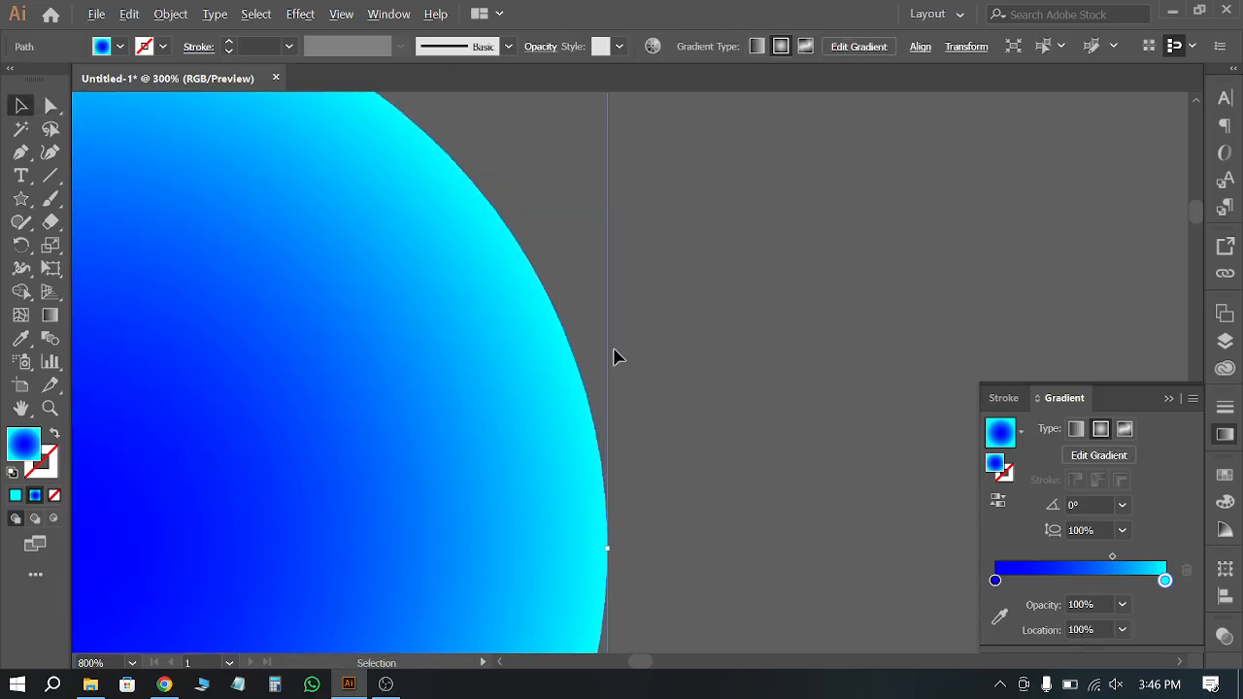
pyautogui.scroll(-4, 616, 355)
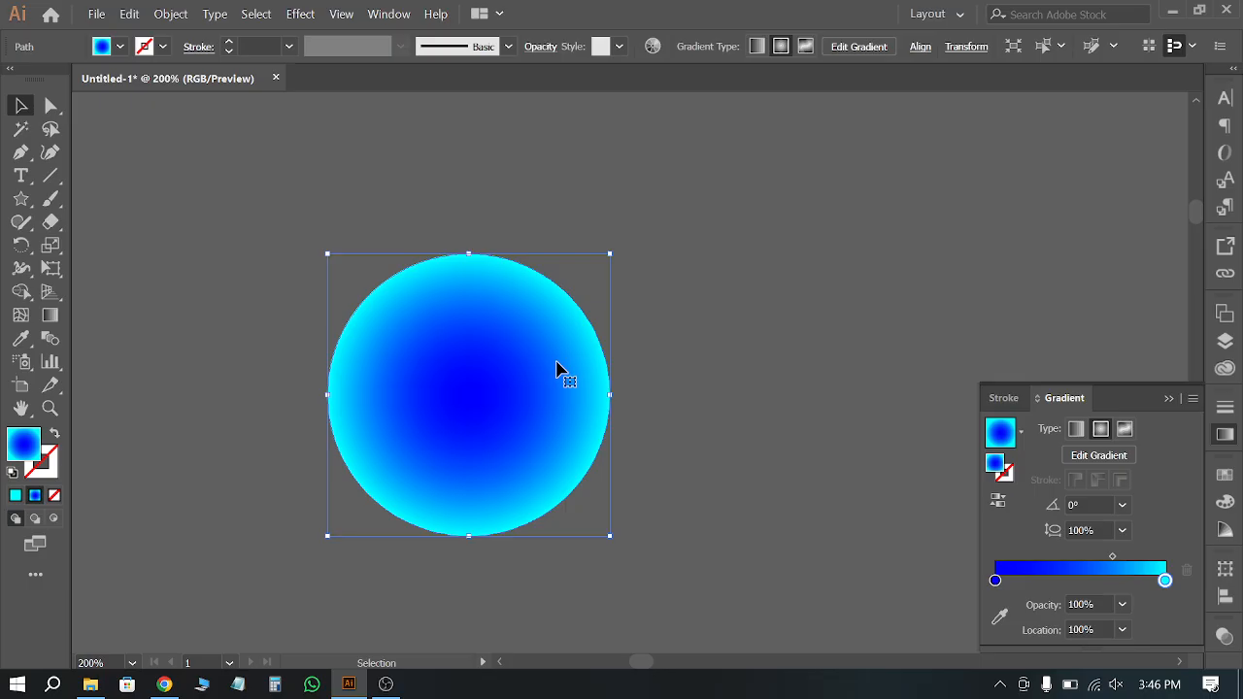
pyautogui.press('Delete')
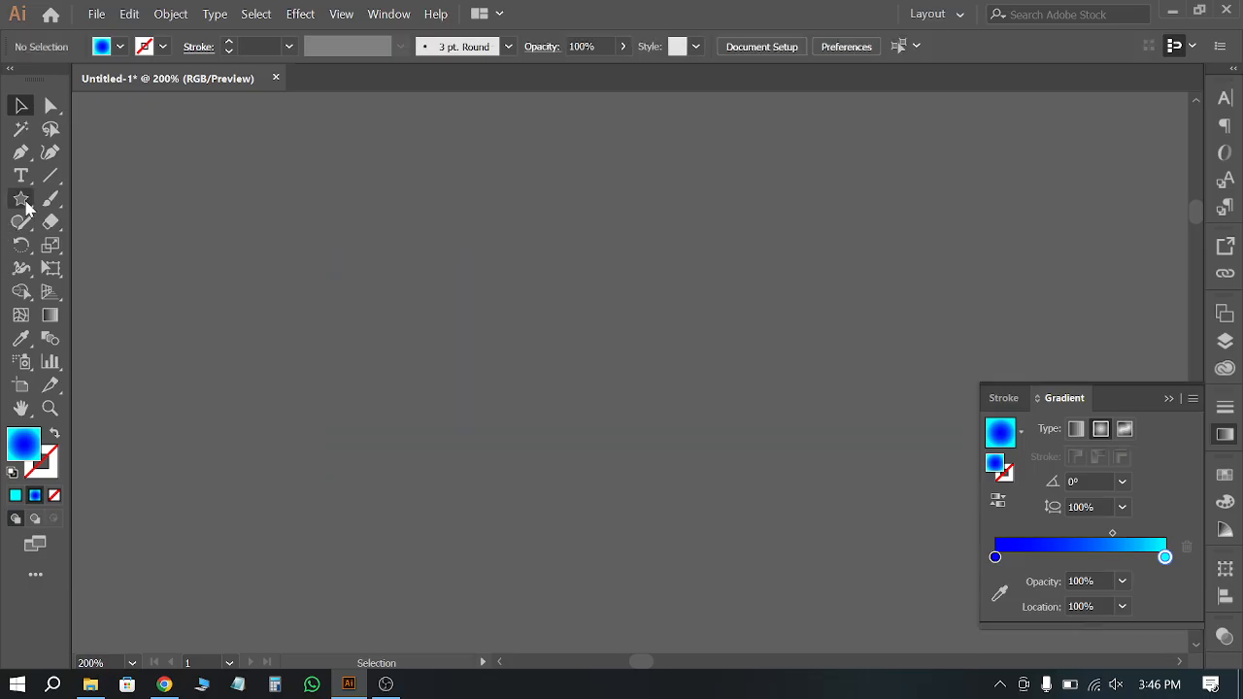
# Step: Draw a many-pointed spiky star freehand in the empty area and move it away from its starting spot
pyautogui.click(21, 198)
pyautogui.moveTo(621, 290); pyautogui.dragTo(787, 502)
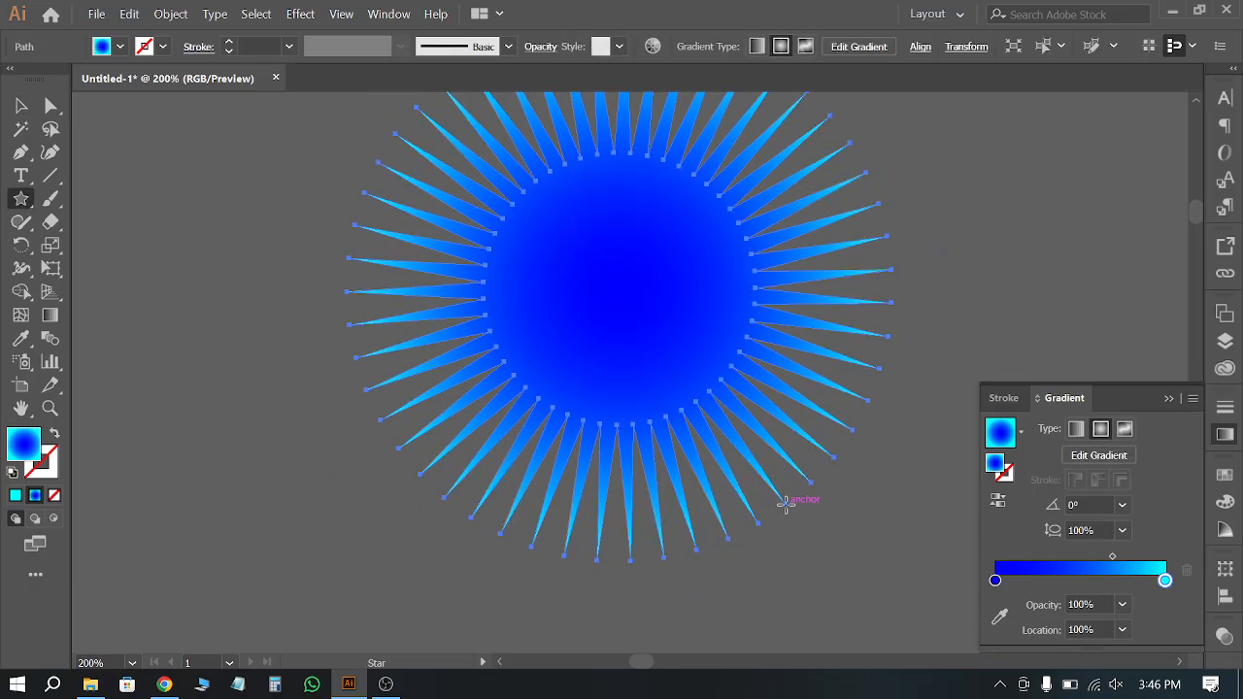
pyautogui.hotkey('ctrl', '1')
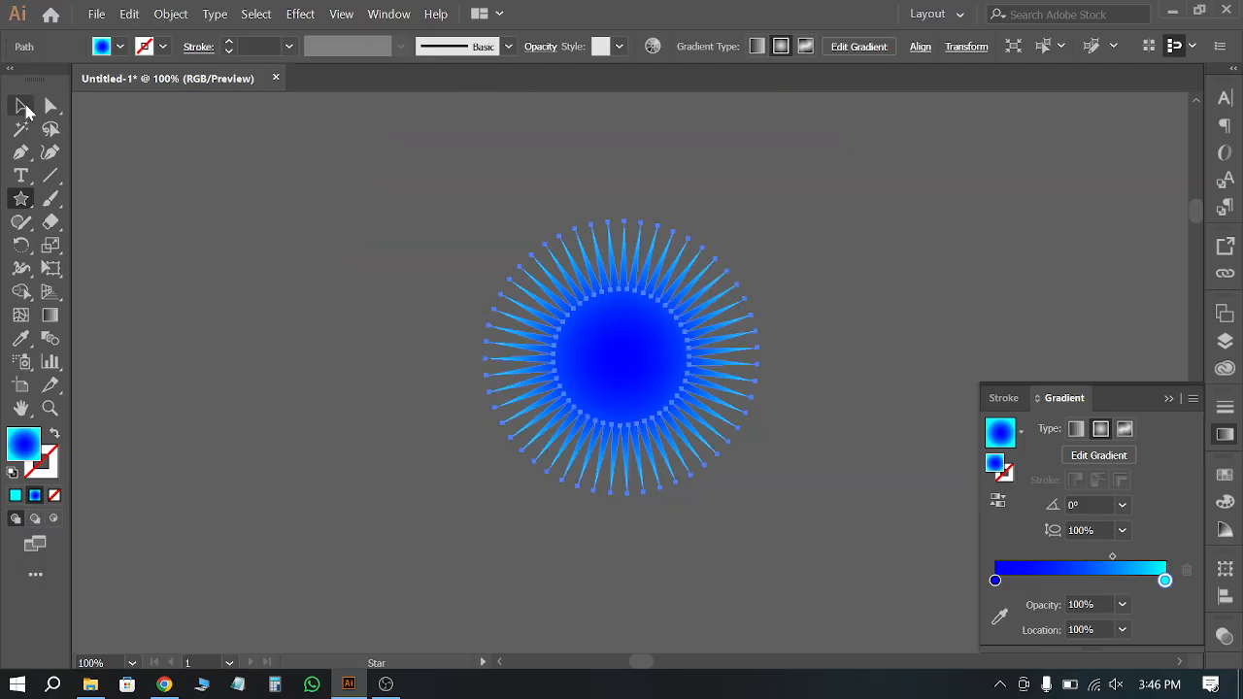
pyautogui.press('v')
pyautogui.moveTo(666, 347); pyautogui.dragTo(379, 447)
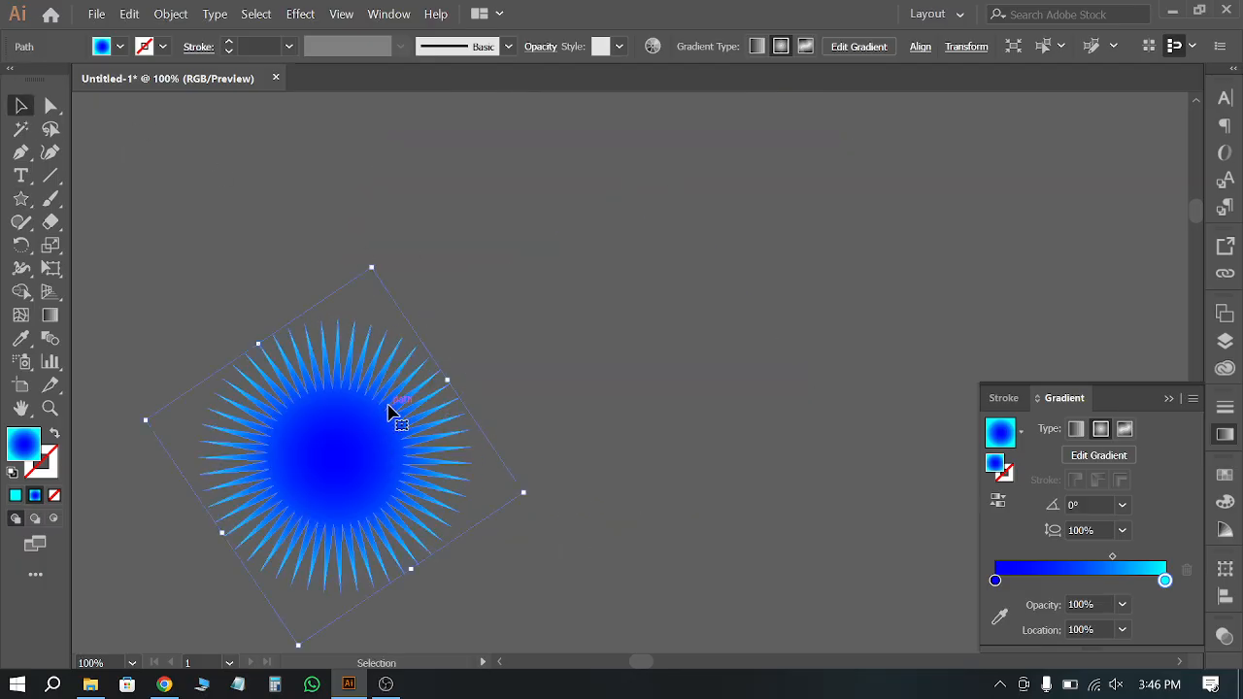
pyautogui.moveTo(397, 414); pyautogui.dragTo(422, 418)
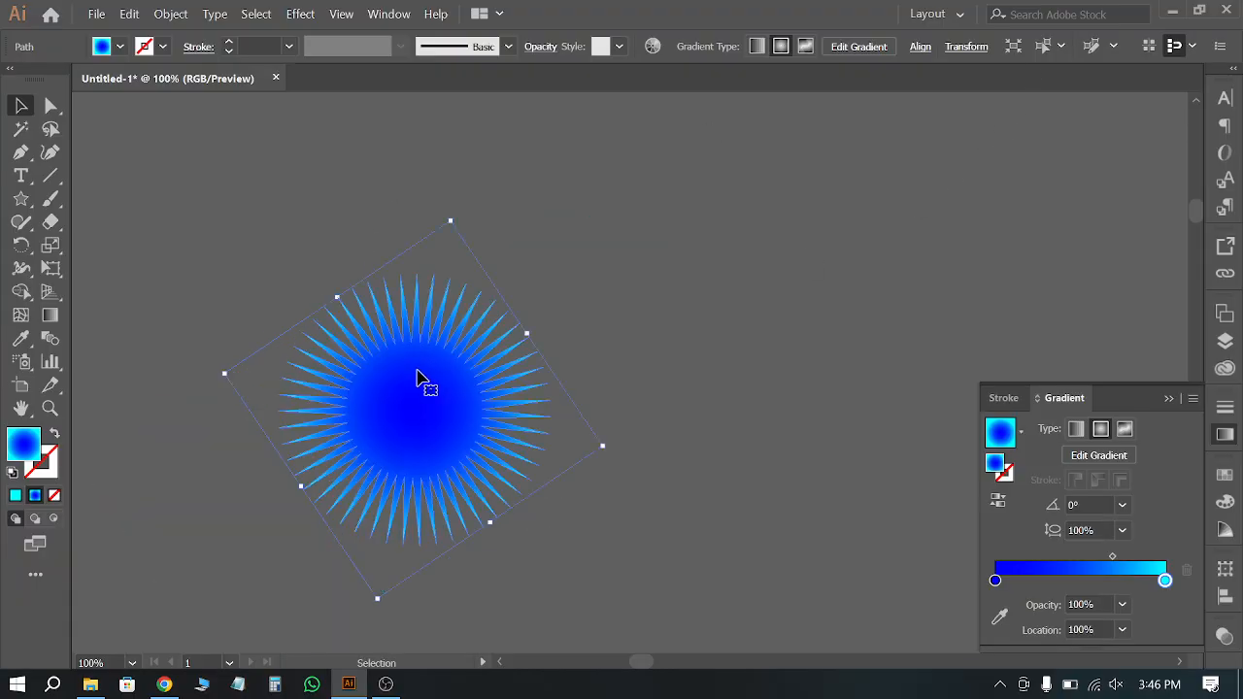
# Step: Recolor the outer stop of the spiky star's radial gradient to dark navy blue
pyautogui.scroll(-5, 475, 309)
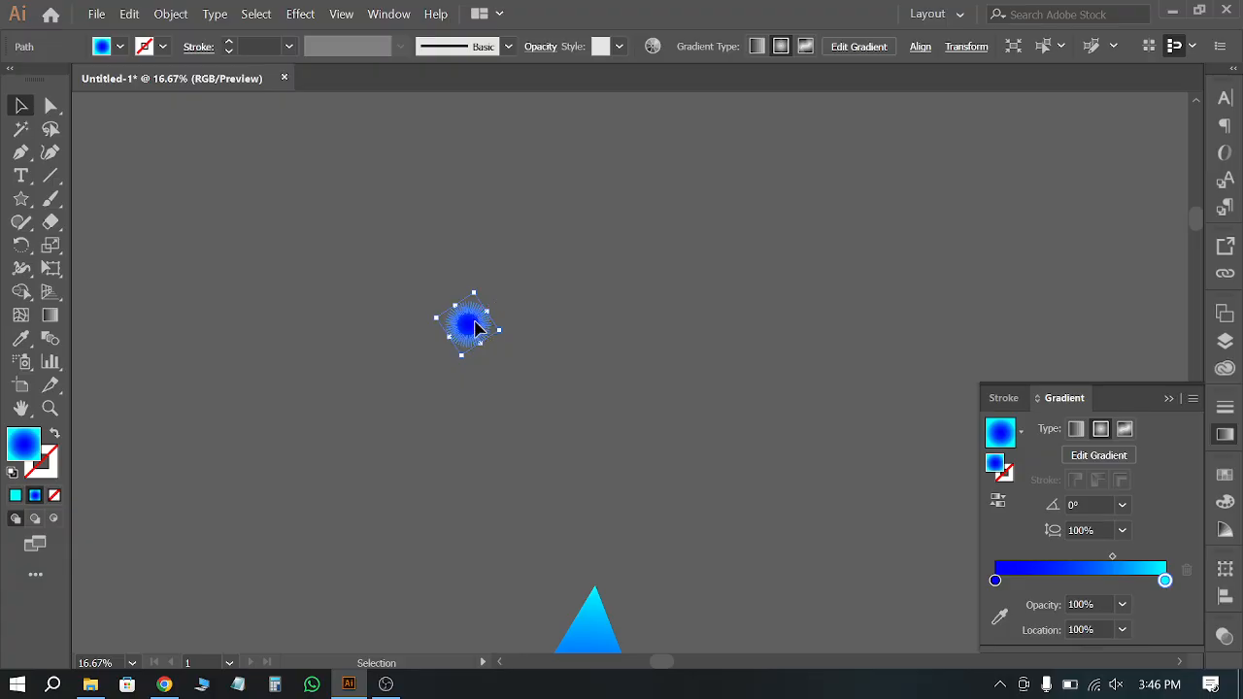
pyautogui.scroll(2, 470, 330)
pyautogui.hotkey('ctrl', '0')
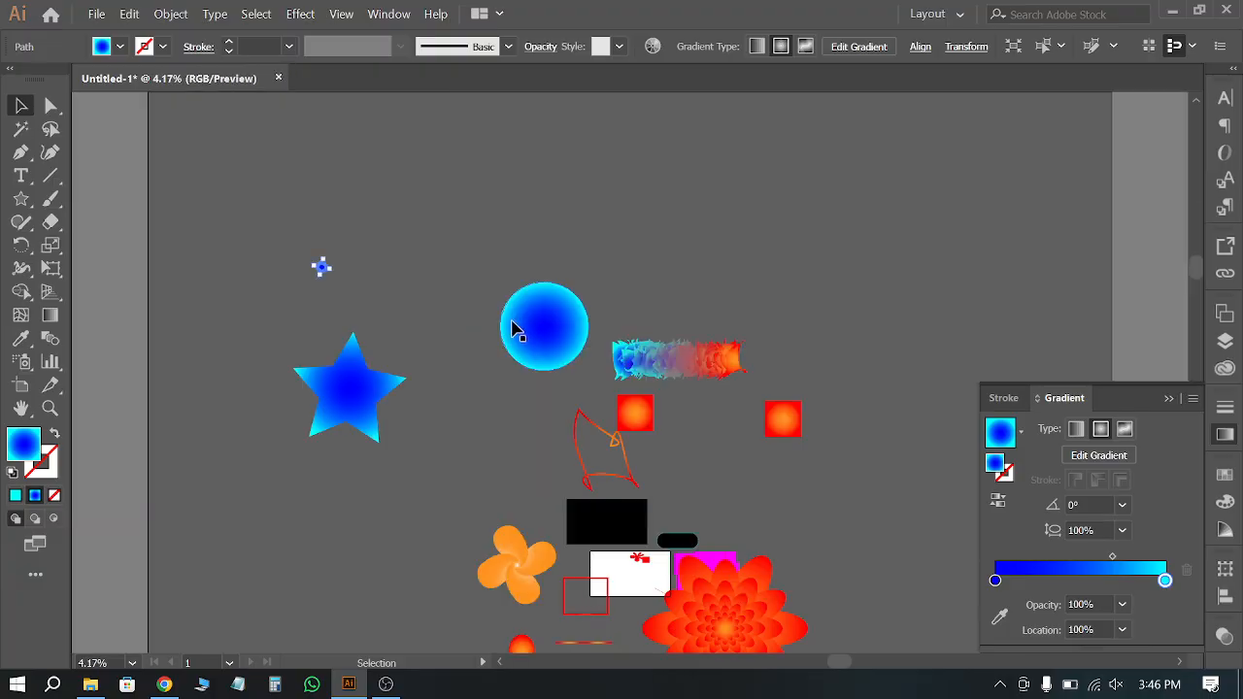
pyautogui.scroll(8, 314, 269)
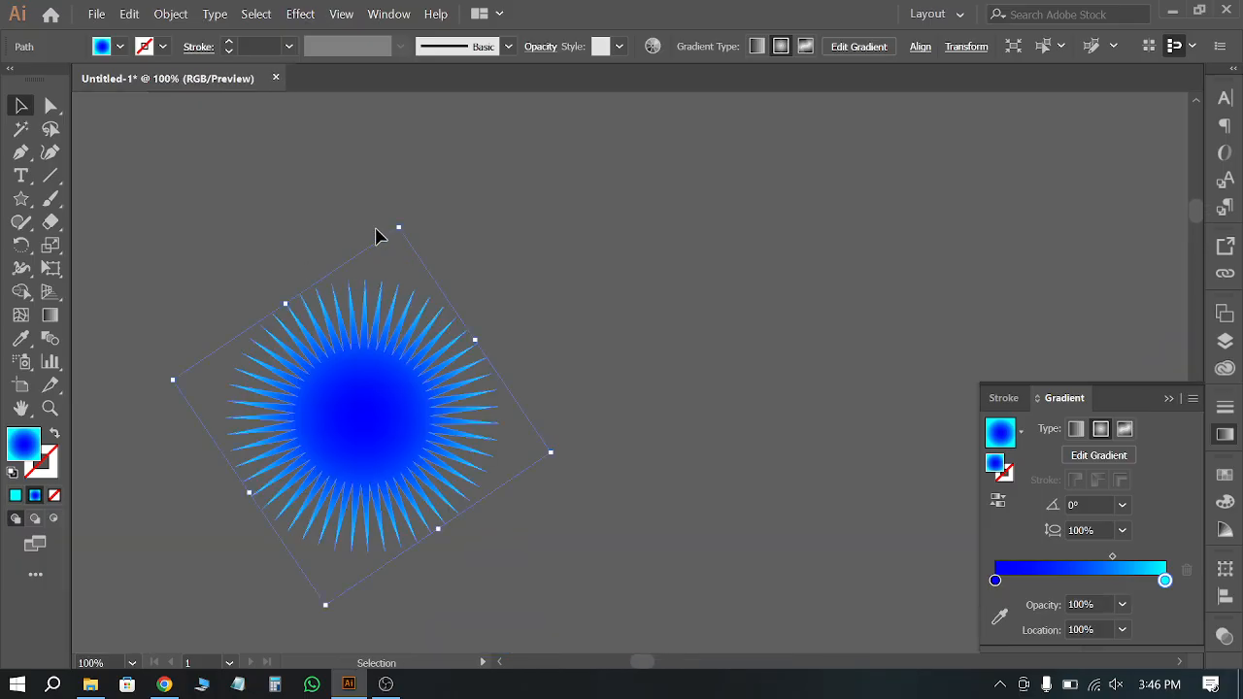
pyautogui.scroll(1, 379, 323)
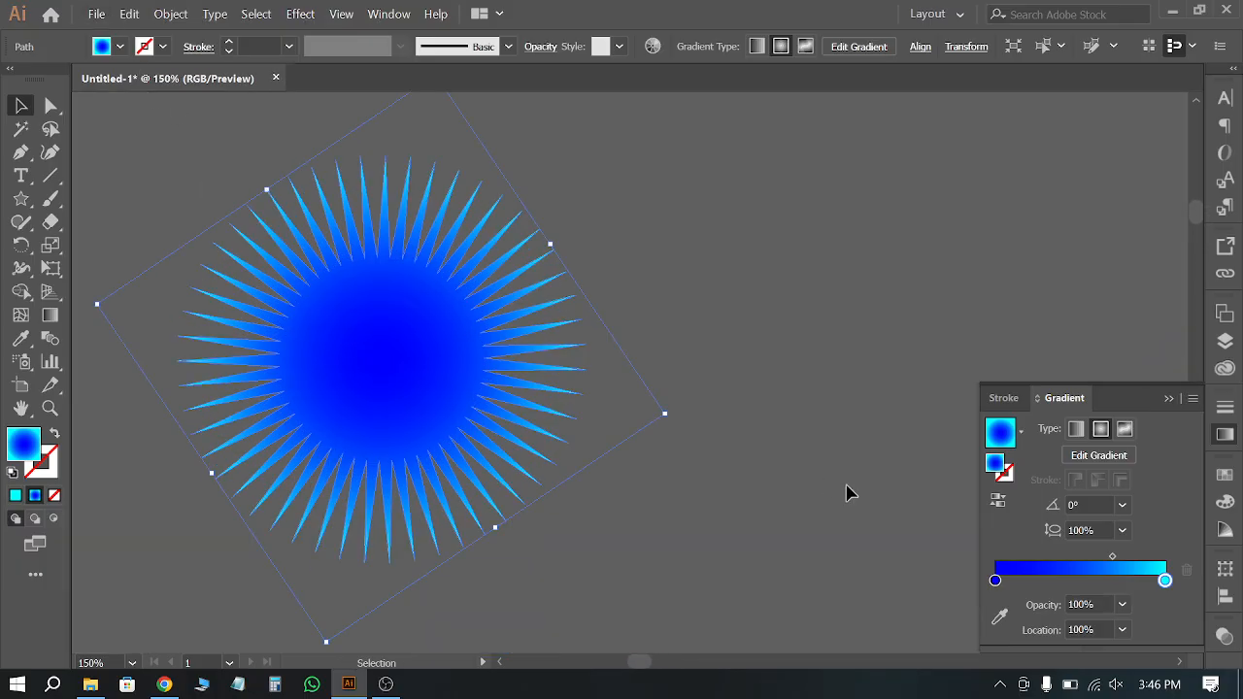
pyautogui.doubleClick(1165, 580)
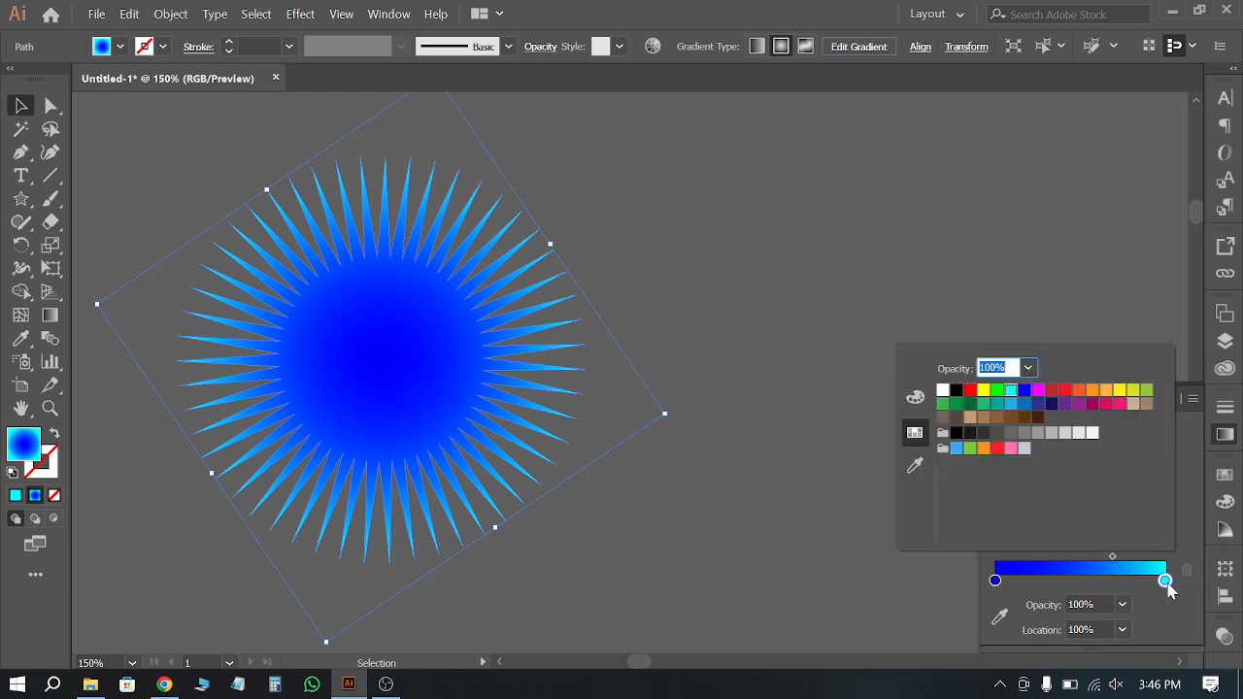
pyautogui.click(1051, 404)
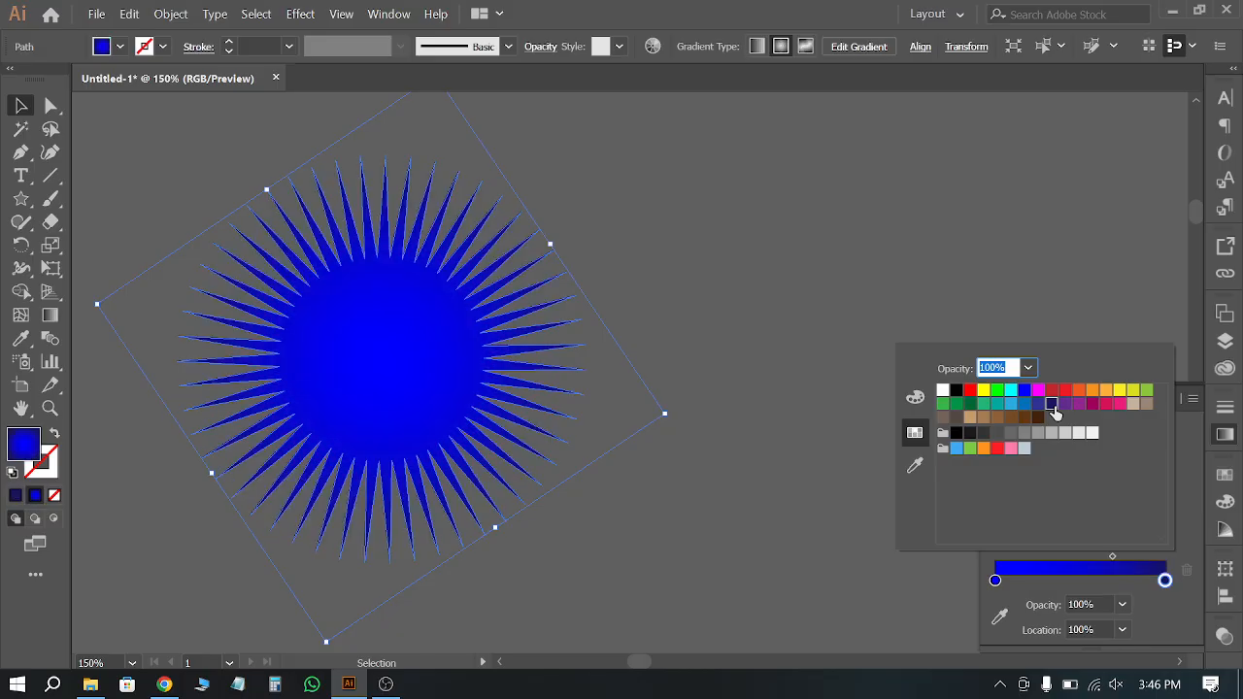
# Step: Recolor the center stop of the spiky star's radial gradient to purple, R=147 G=39 B=143
pyautogui.click(995, 581)
pyautogui.doubleClick(995, 581)
pyautogui.click(1079, 404)
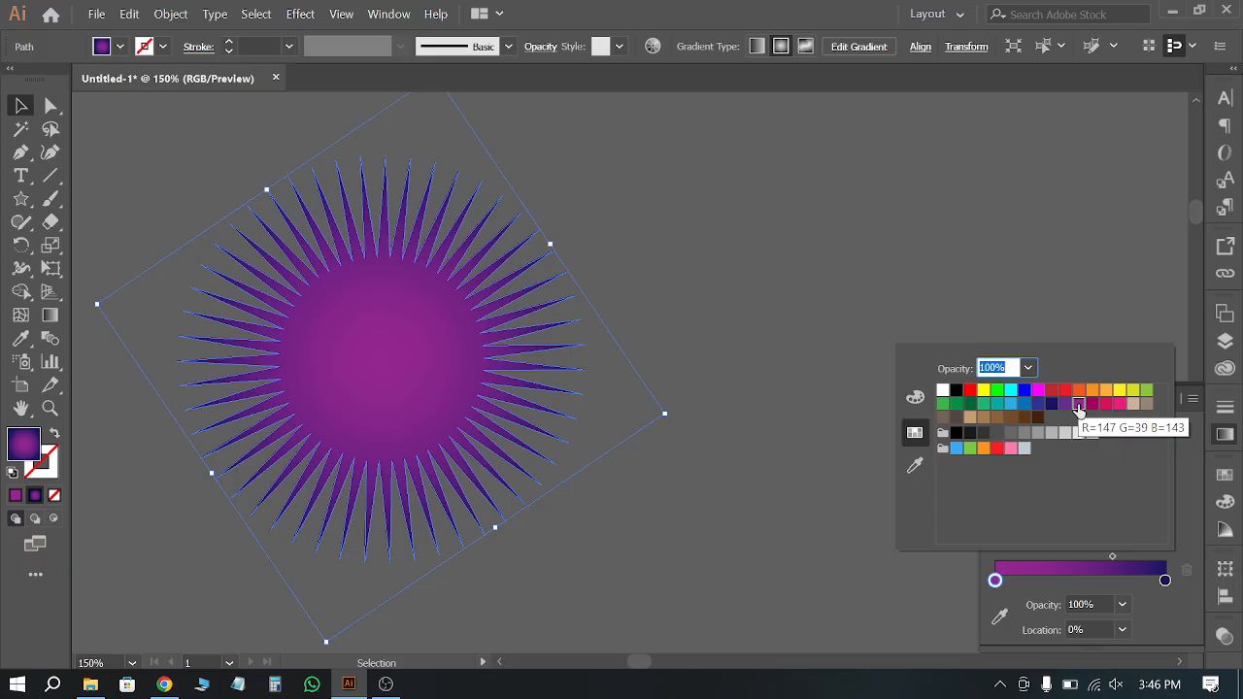
pyautogui.click(745, 340)
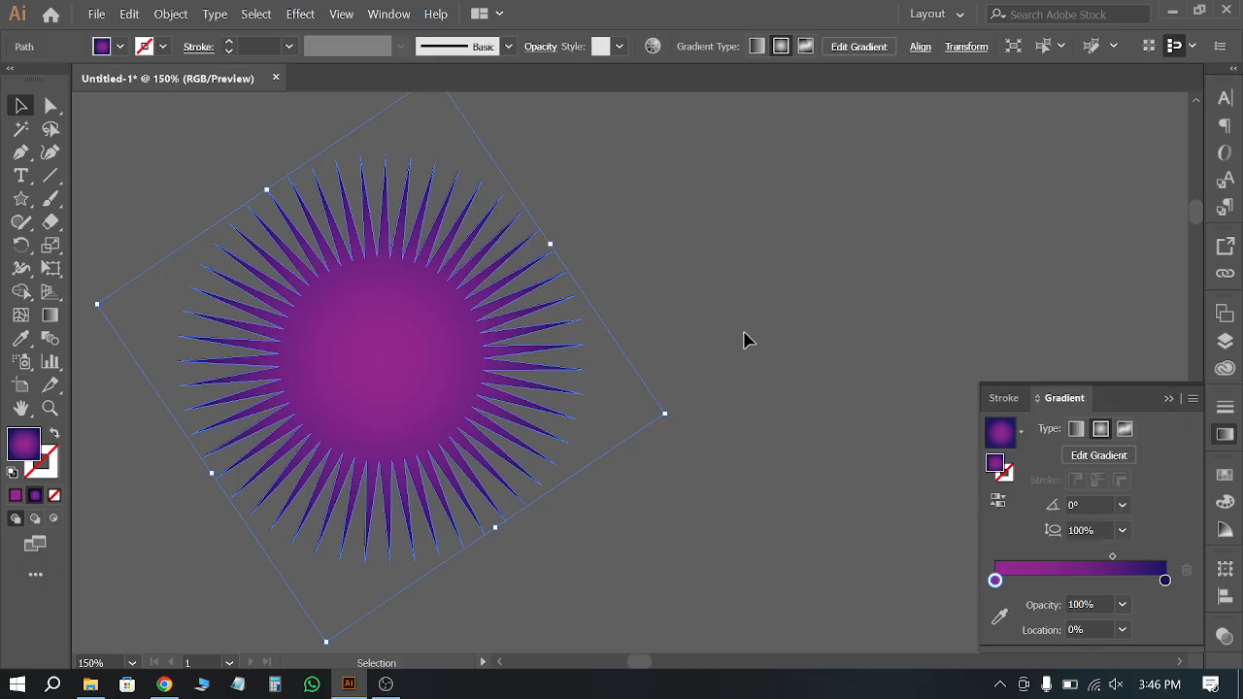
pyautogui.click(738, 316)
pyautogui.click(483, 329)
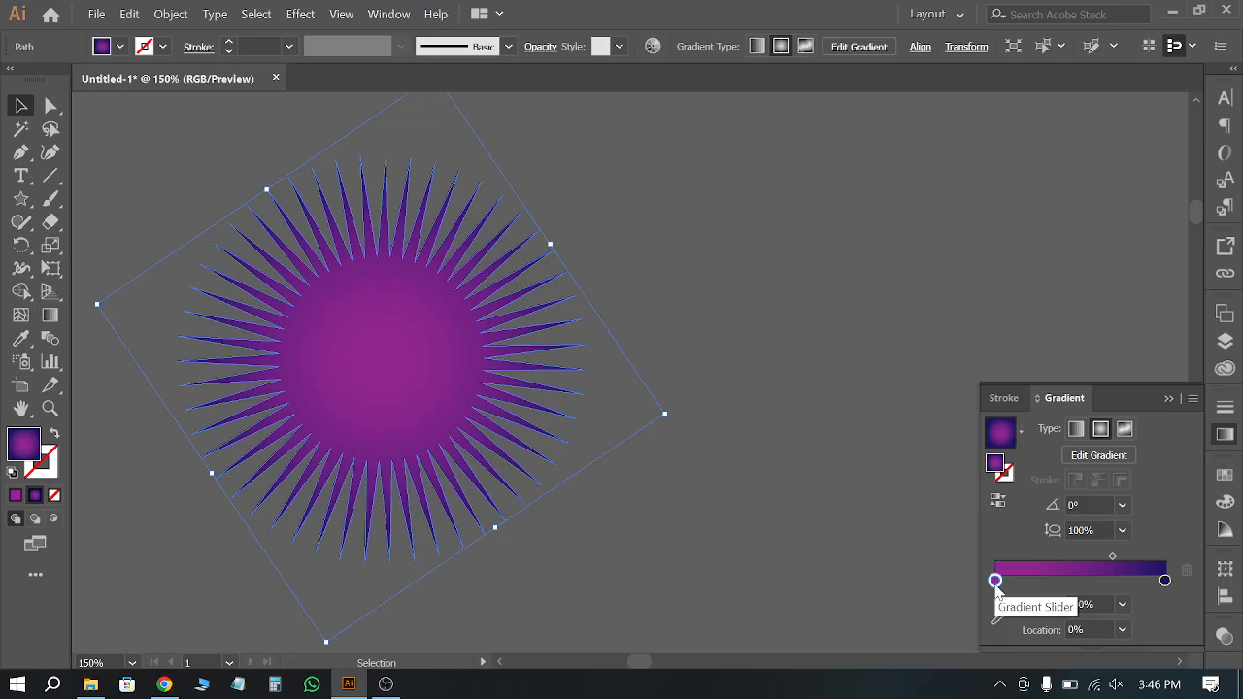
# Step: Recolor the center stop of the spiky star's radial gradient to magenta, R=158 G=0 B=93, and collapse the gradient settings
pyautogui.doubleClick(996, 581)
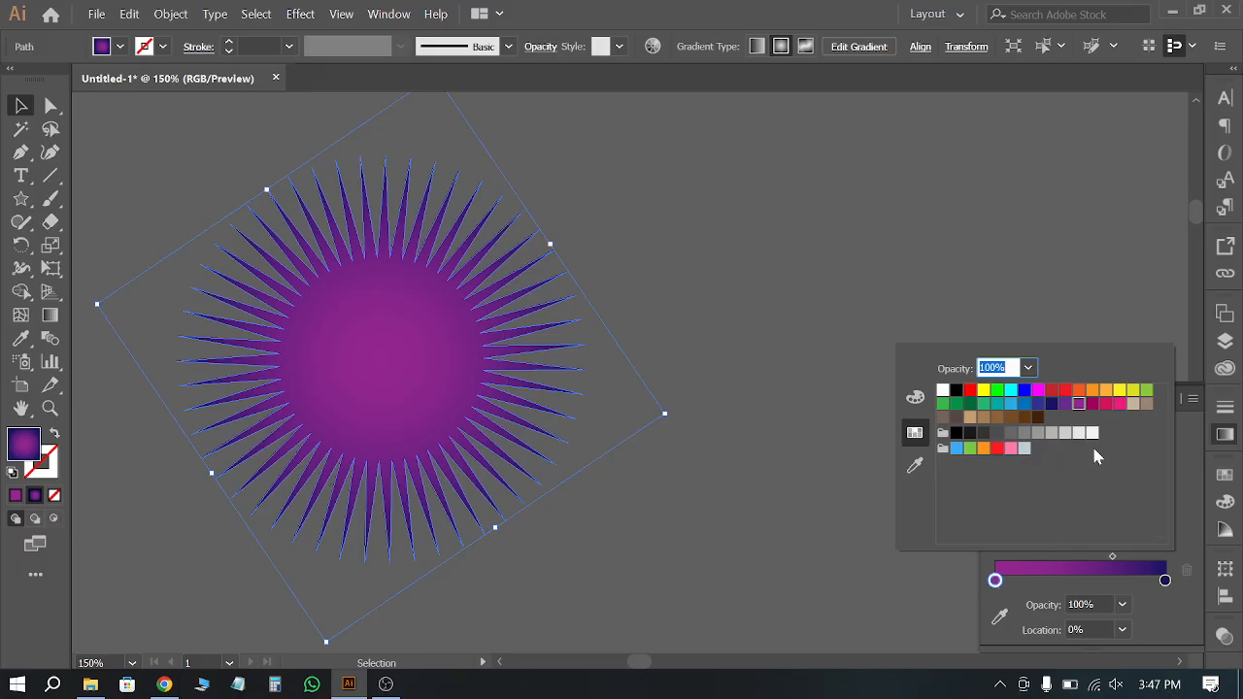
pyautogui.click(1096, 404)
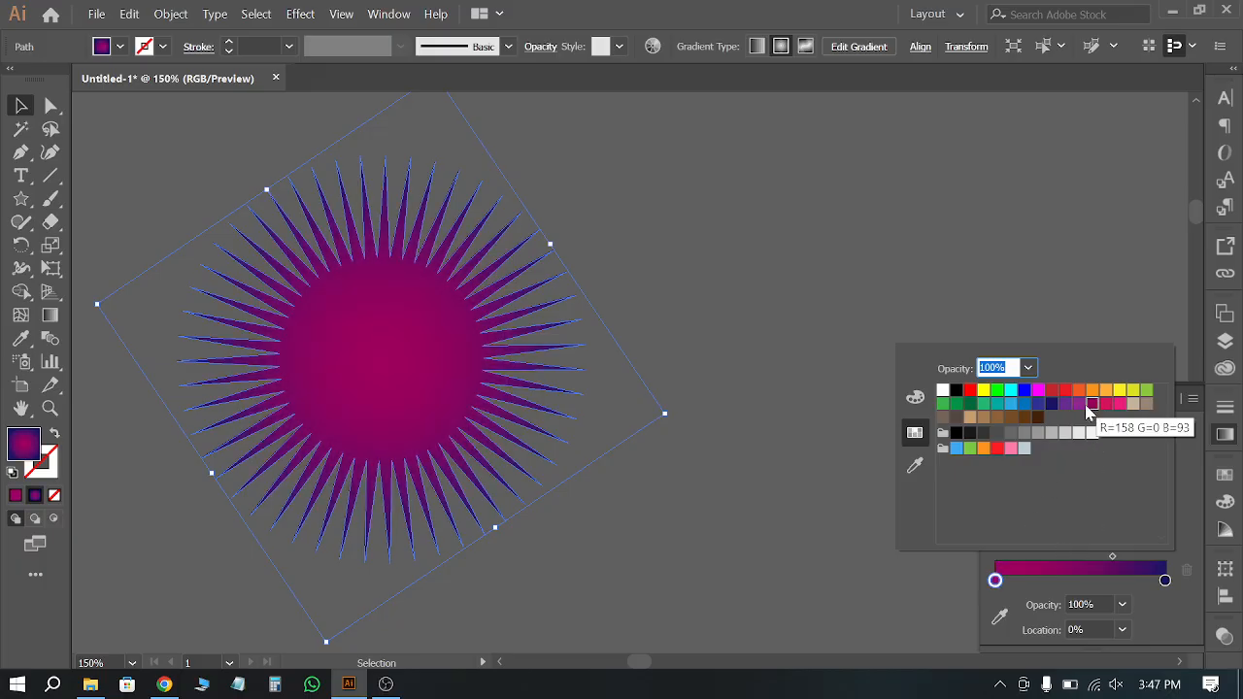
pyautogui.click(770, 272)
pyautogui.click(770, 276)
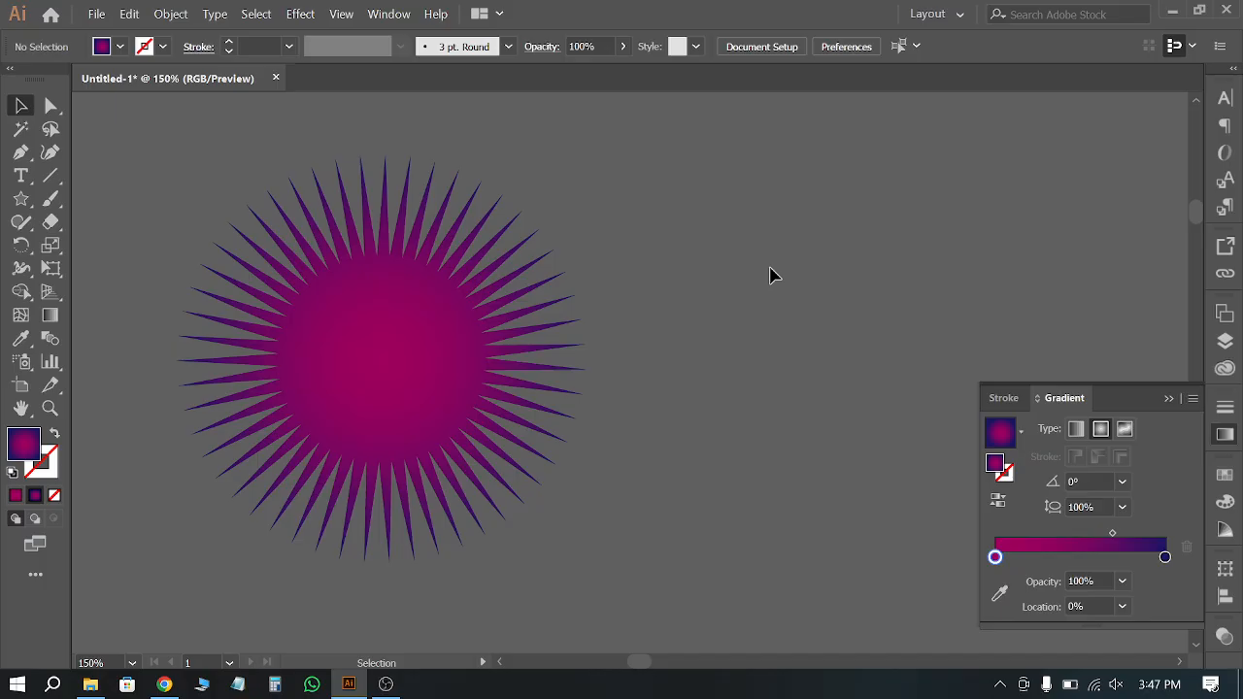
pyautogui.click(1169, 399)
# Step: Move the spiky star to the middle of the workspace and deselect it
pyautogui.moveTo(381, 369); pyautogui.dragTo(613, 358)
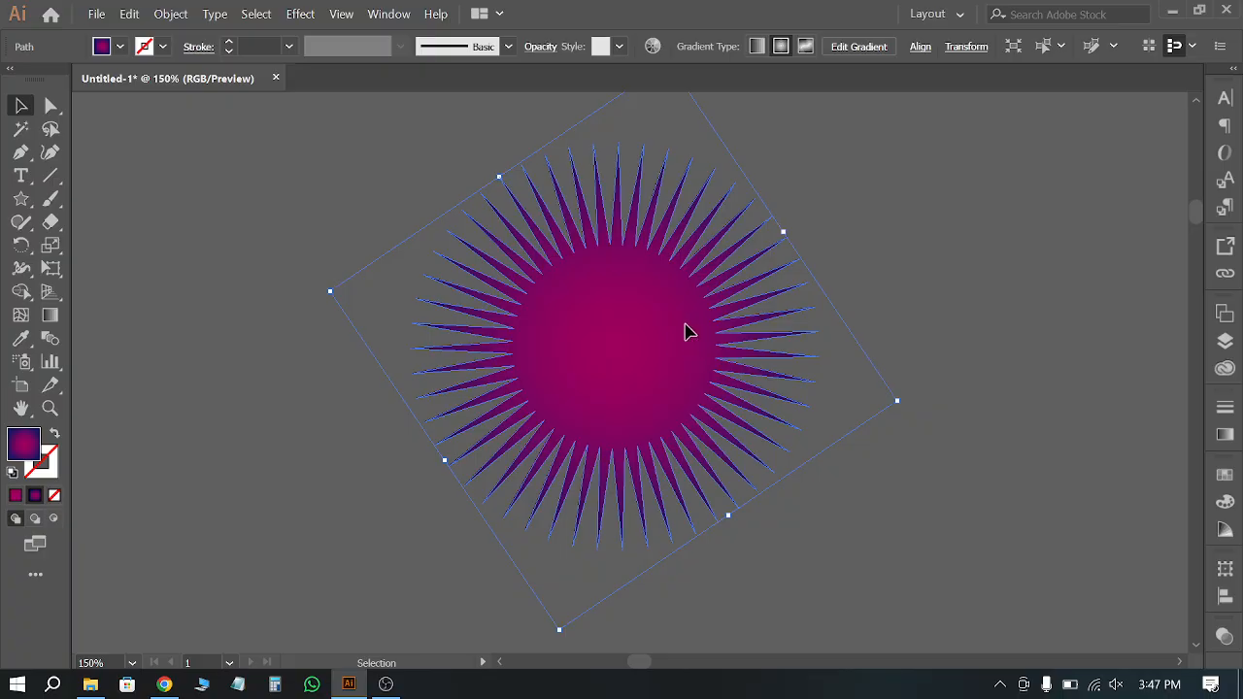
pyautogui.moveTo(667, 348); pyautogui.dragTo(625, 361)
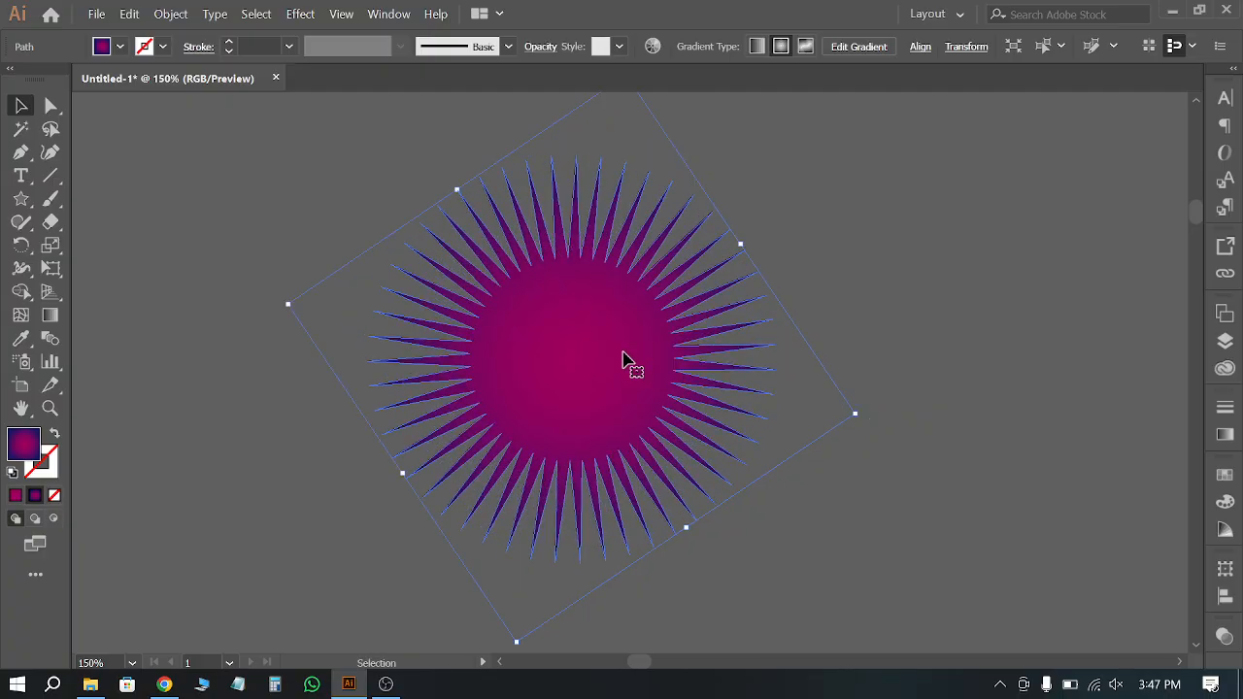
pyautogui.click(170, 13)
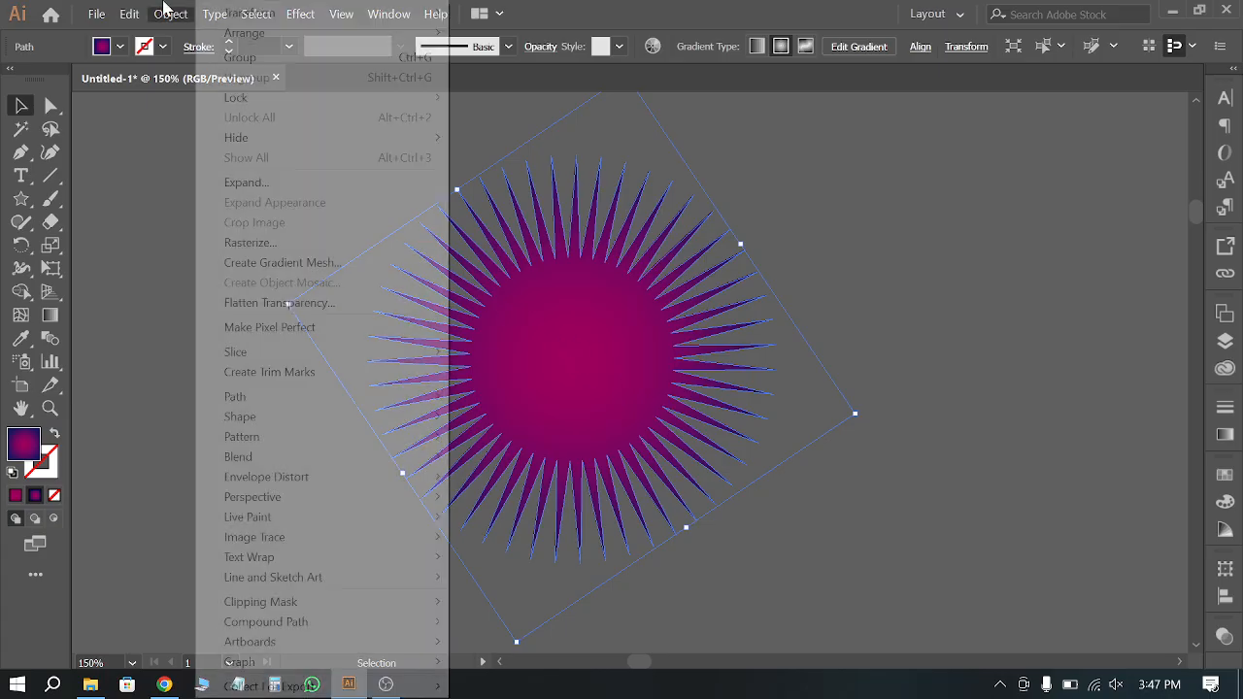
pyautogui.click(795, 466)
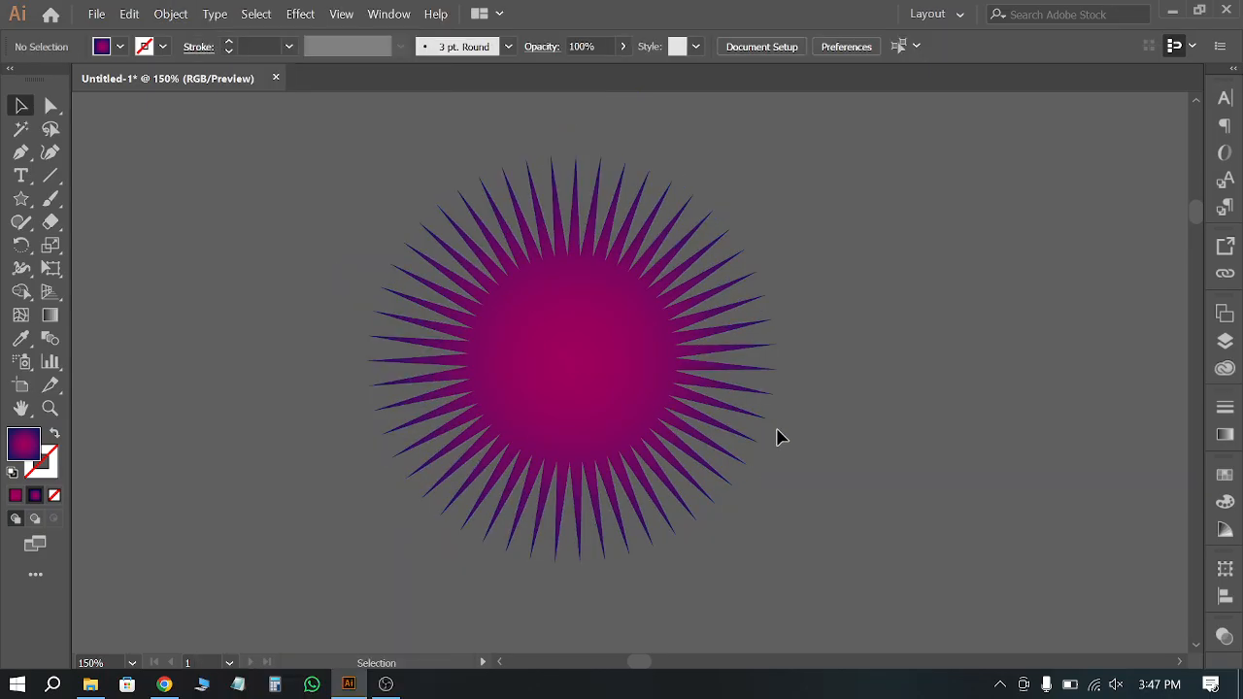
# Step: Make a tiny scaled-down copy of the spiky star at its center, keeping the large star in place
pyautogui.click(680, 394)
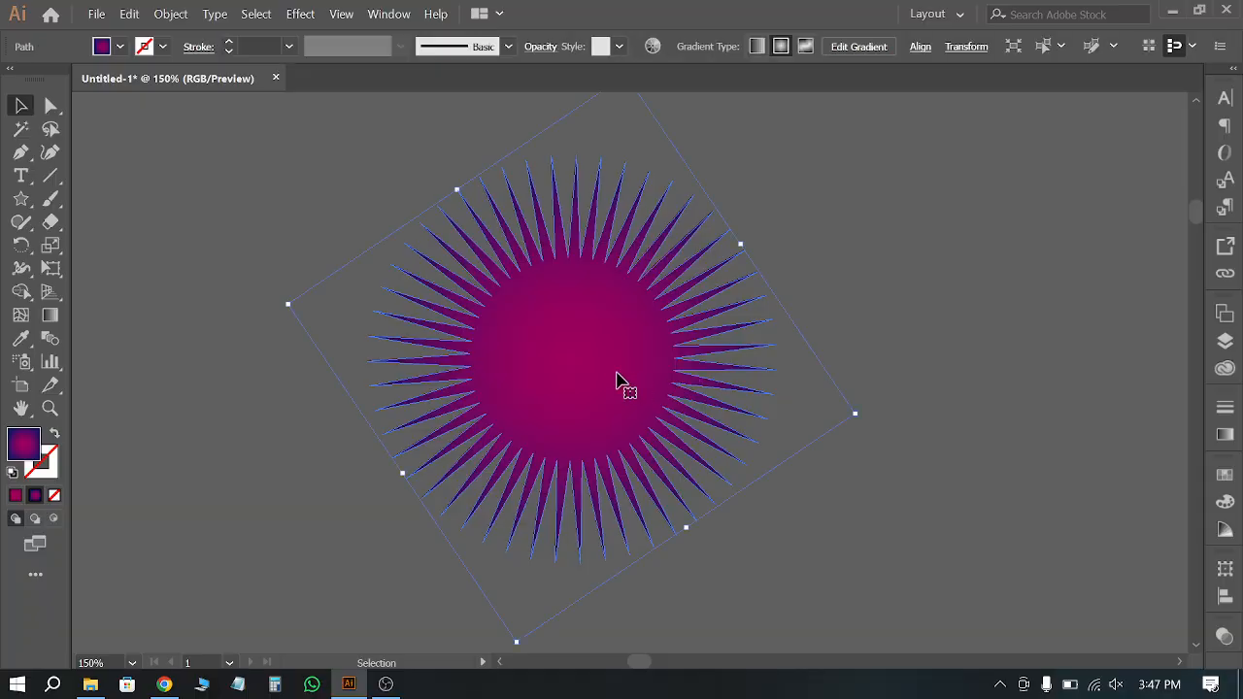
pyautogui.press('a')
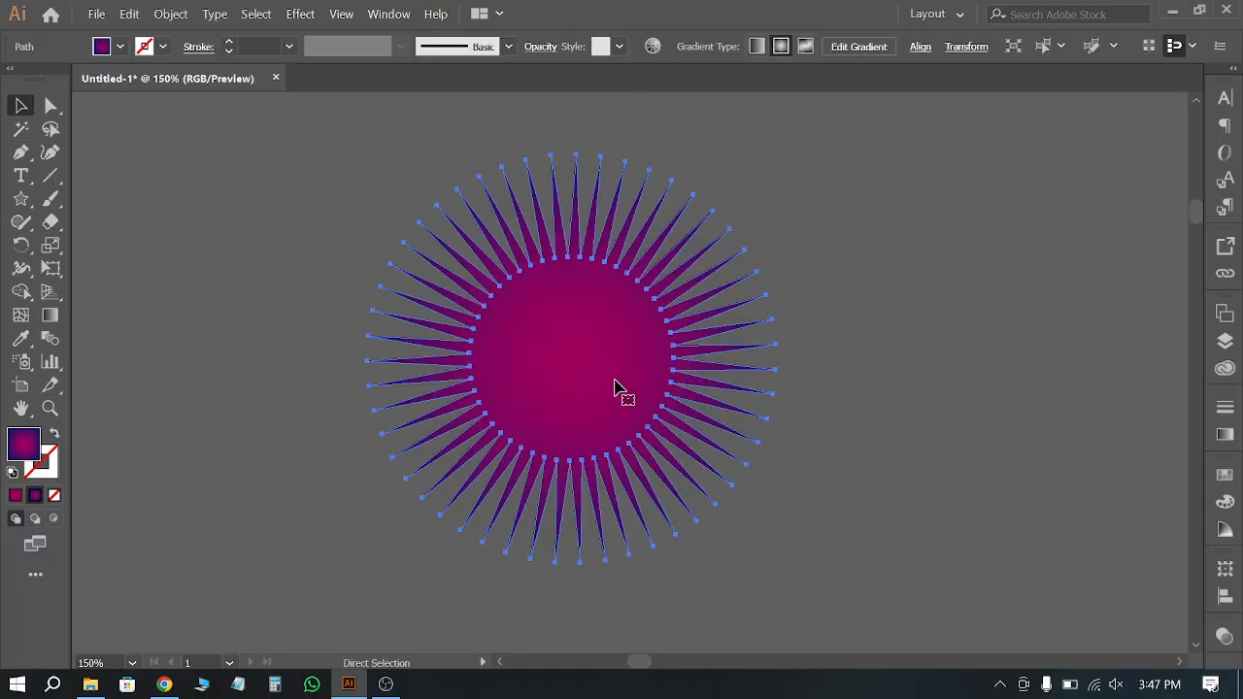
pyautogui.press('v')
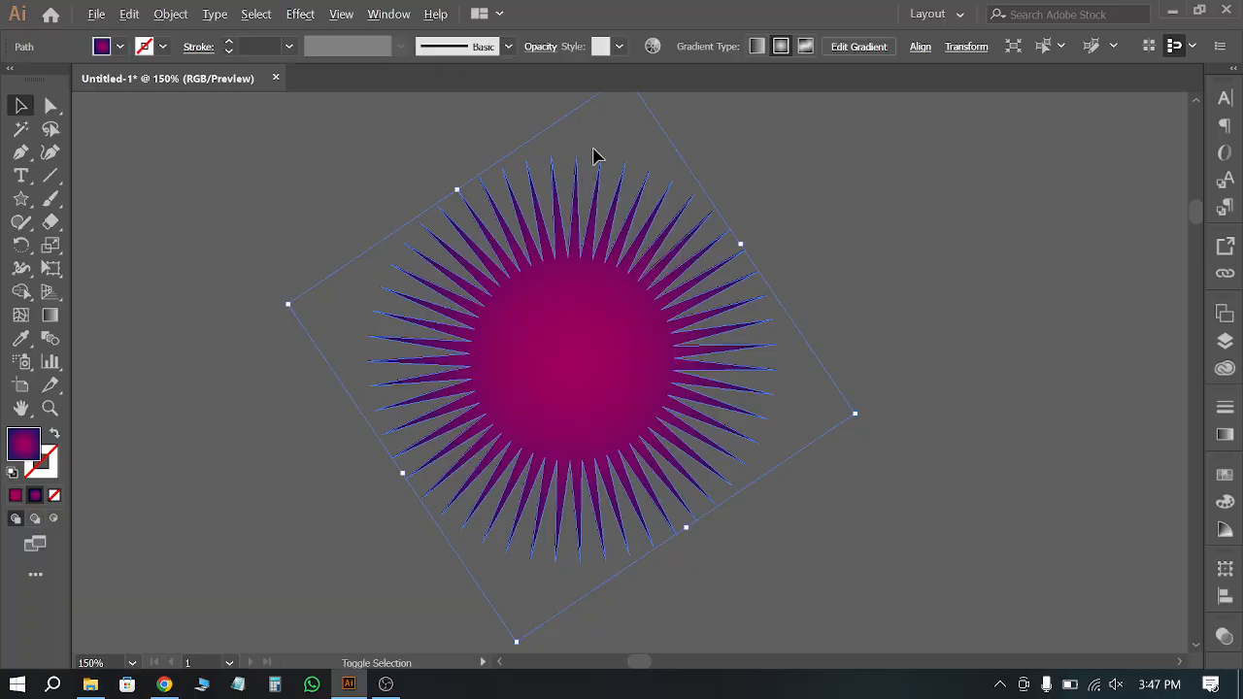
pyautogui.moveTo(596, 156); pyautogui.dragTo(613, 188)
pyautogui.moveTo(627, 123); pyautogui.dragTo(600, 373)
pyautogui.click(857, 517)
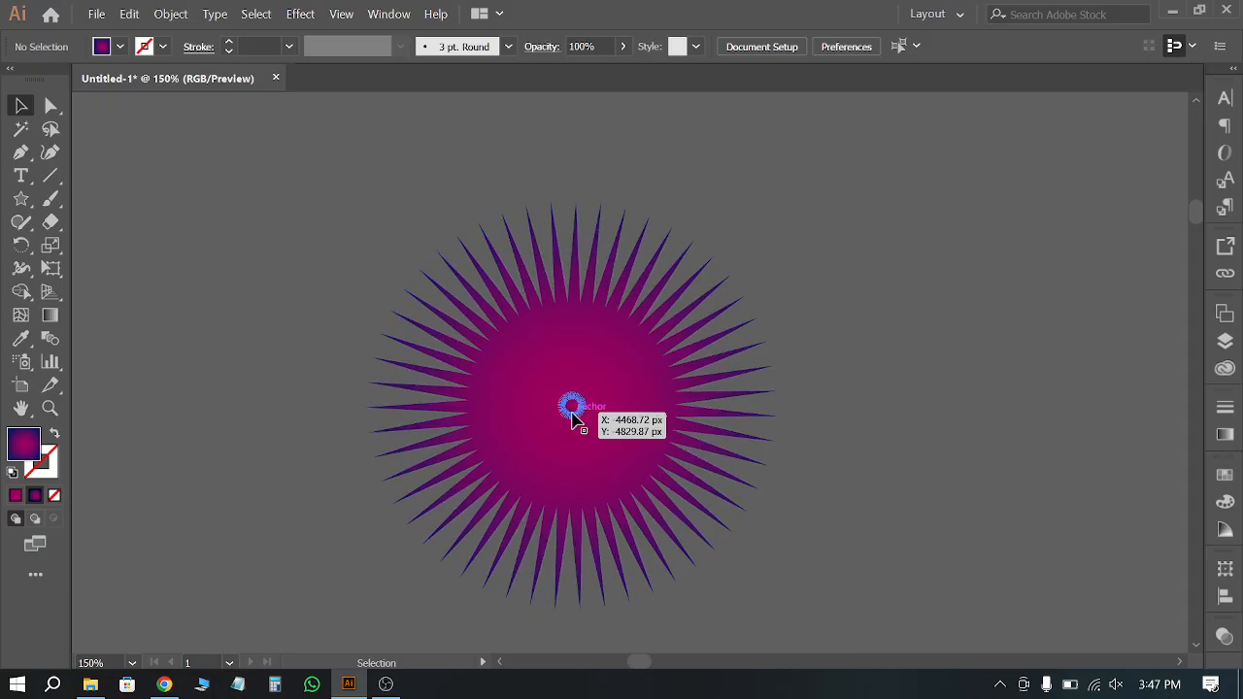
# Step: Select both the large and tiny stars and set their blend options to Specified Steps with 100 steps
pyautogui.click(570, 408)
pyautogui.click(702, 346)
pyautogui.moveTo(872, 264); pyautogui.dragTo(488, 550)
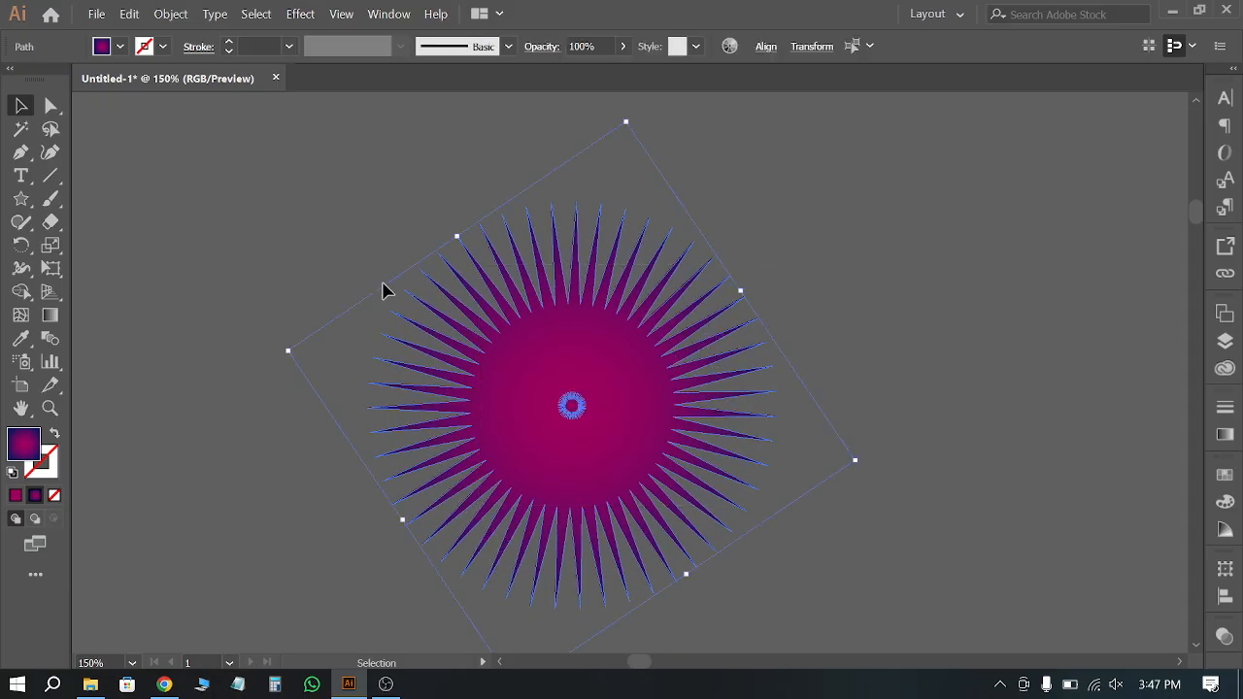
pyautogui.click(167, 15)
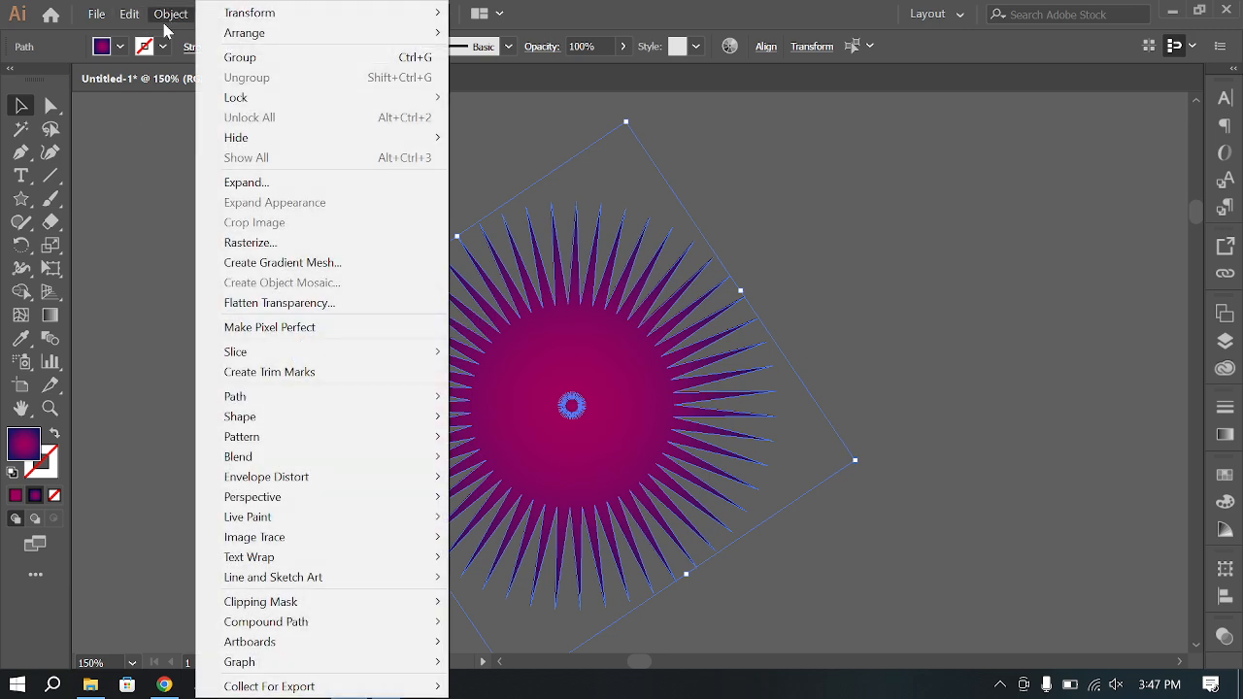
pyautogui.moveTo(260, 457)
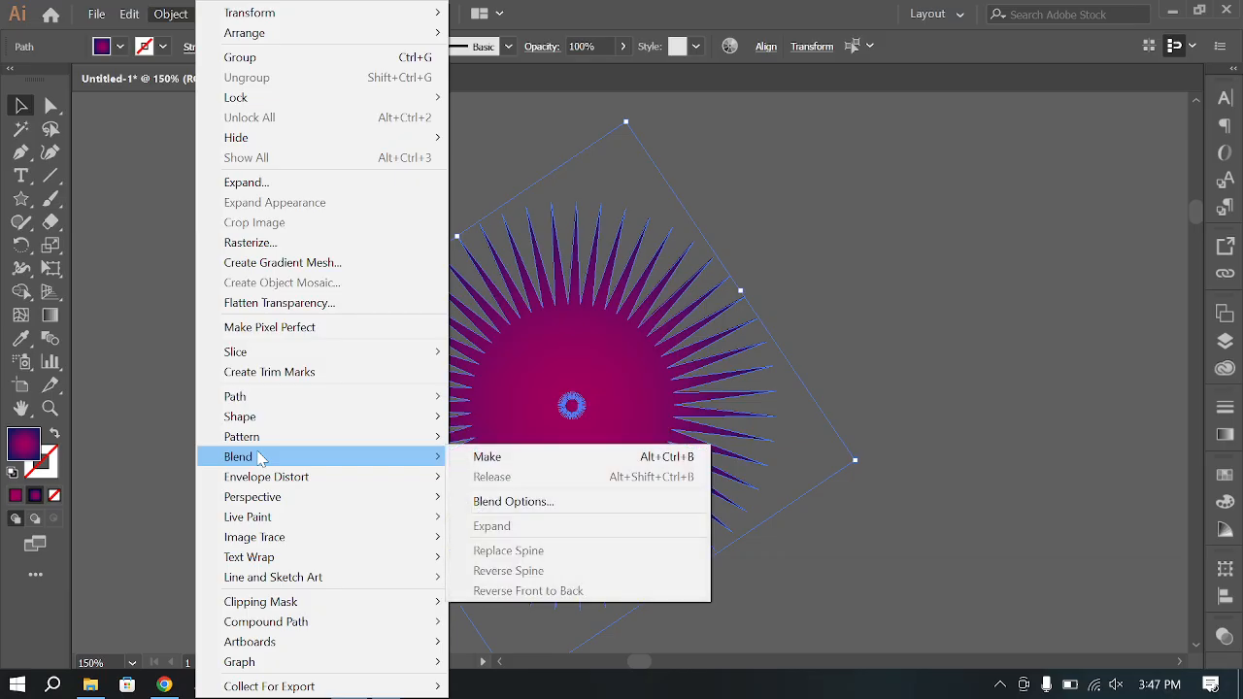
pyautogui.click(546, 503)
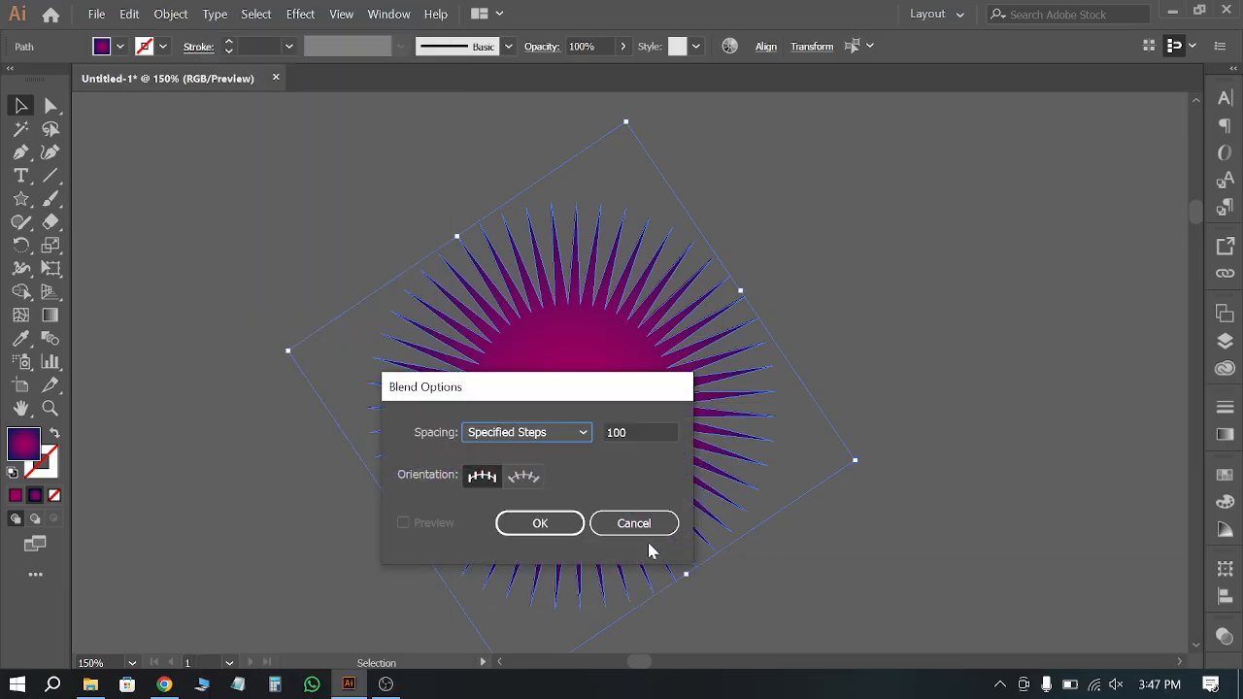
pyautogui.moveTo(582, 386); pyautogui.dragTo(819, 235)
pyautogui.click(783, 280)
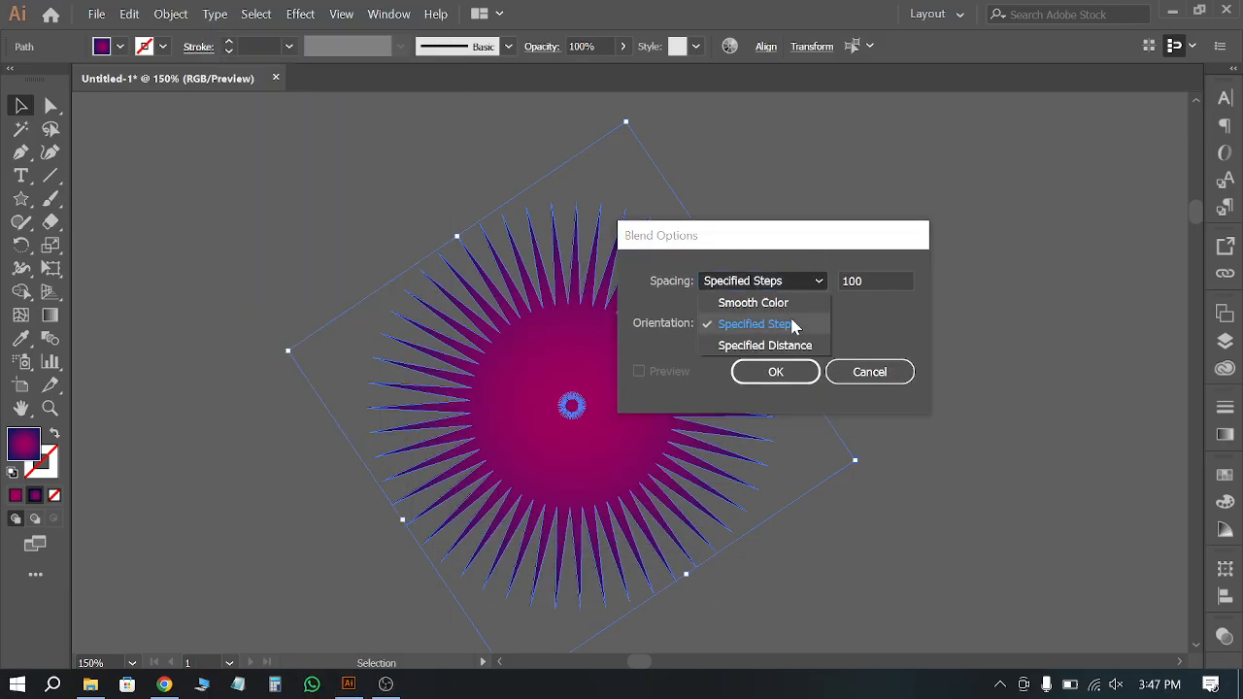
pyautogui.click(793, 322)
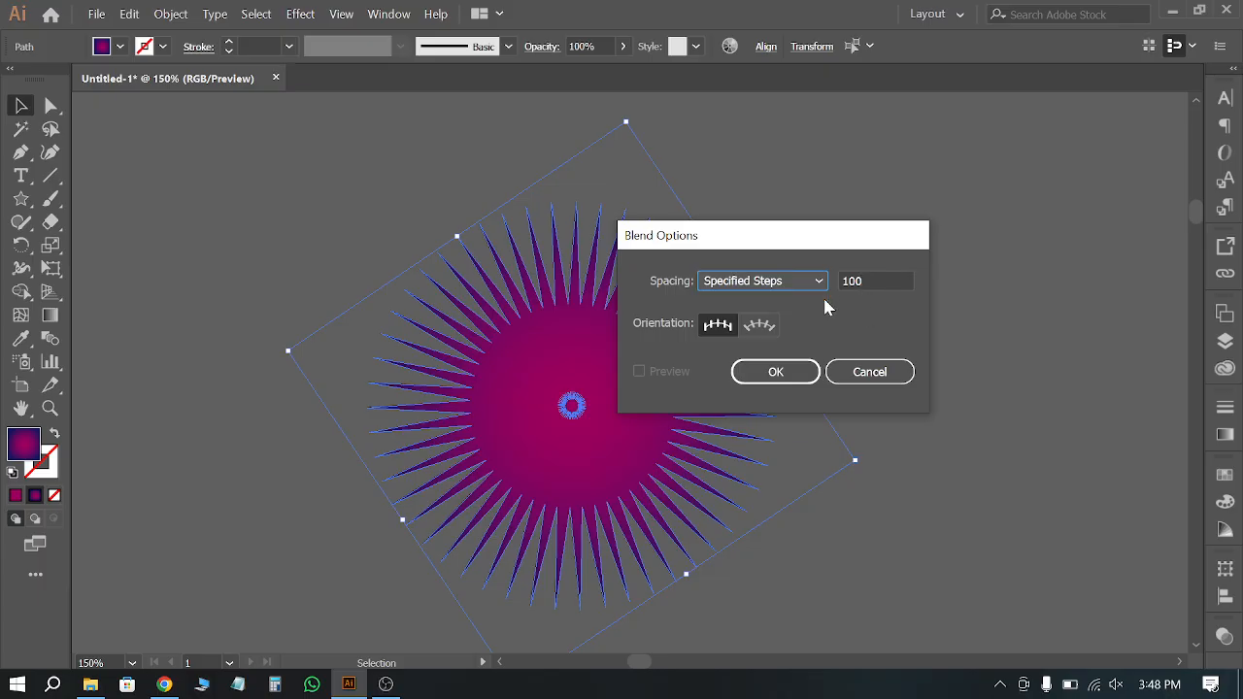
pyautogui.click(785, 372)
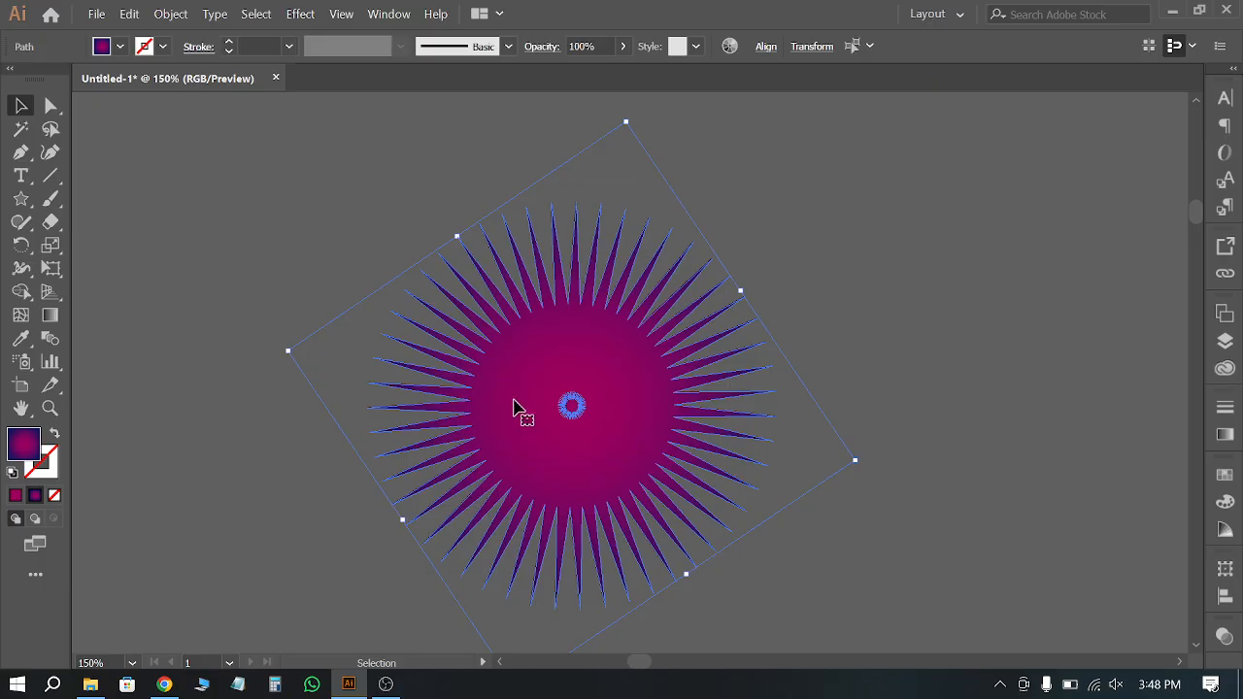
# Step: Make a blend between the large and tiny spiky stars, then deselect the result
pyautogui.click(169, 16)
pyautogui.click(165, 19)
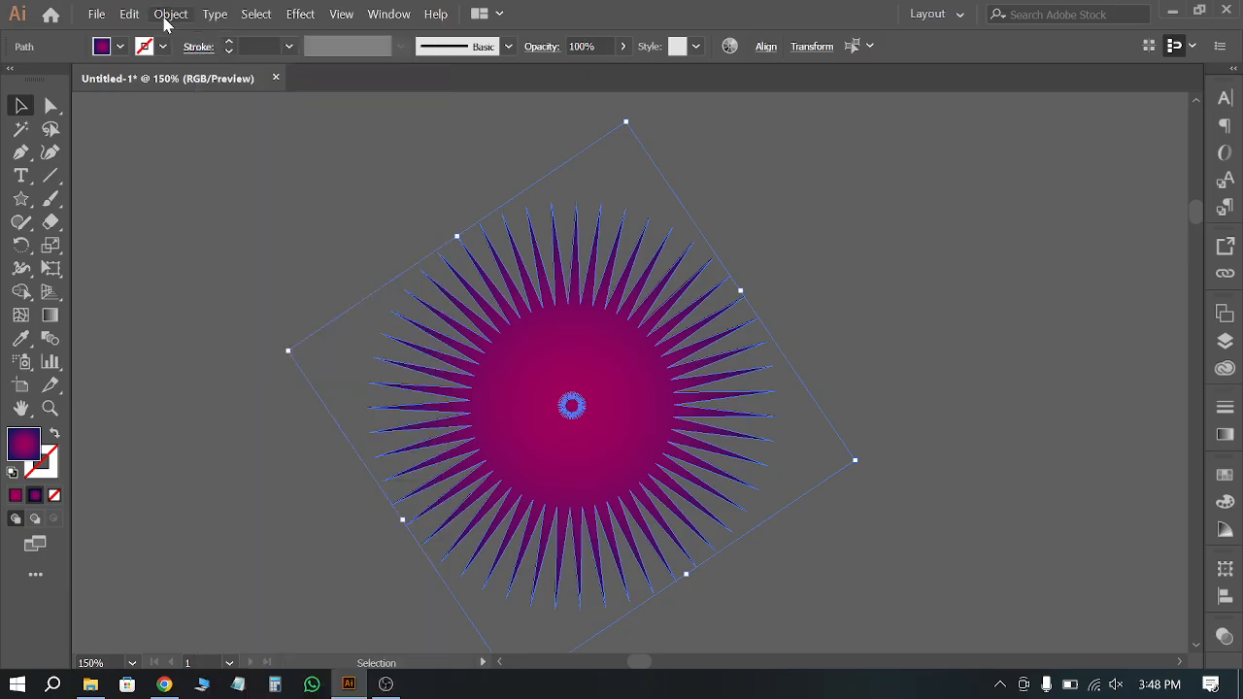
pyautogui.click(165, 19)
pyautogui.moveTo(262, 464)
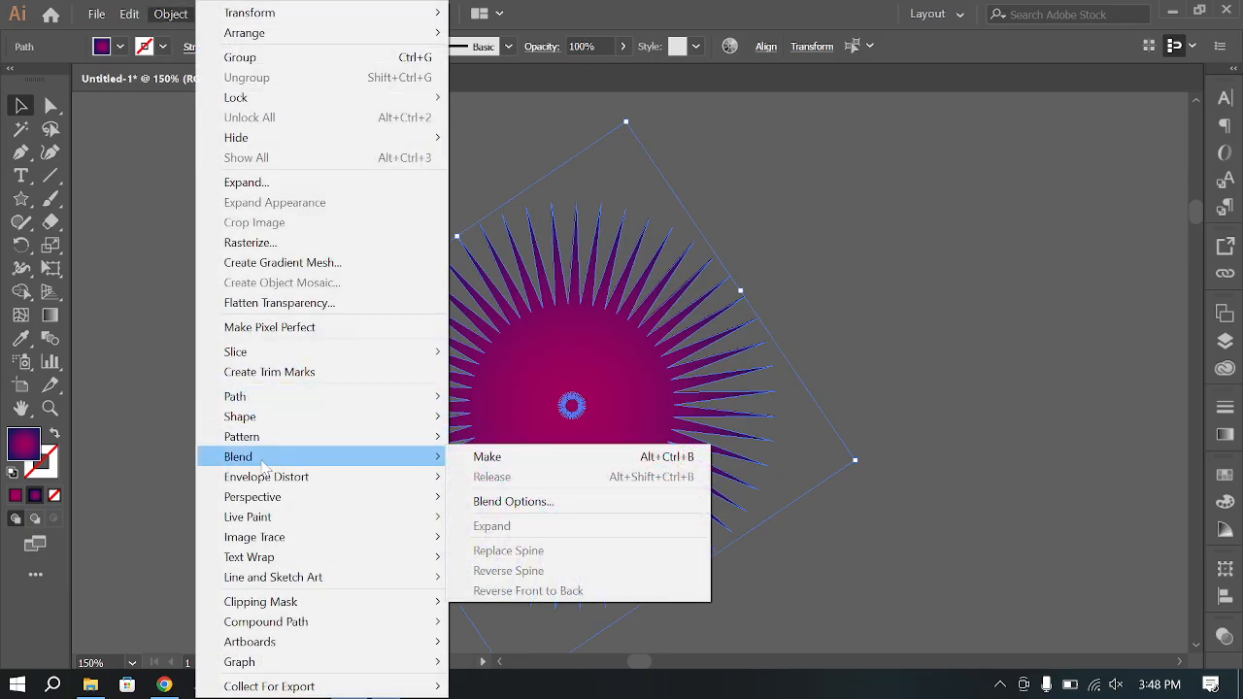
pyautogui.click(530, 456)
pyautogui.click(848, 532)
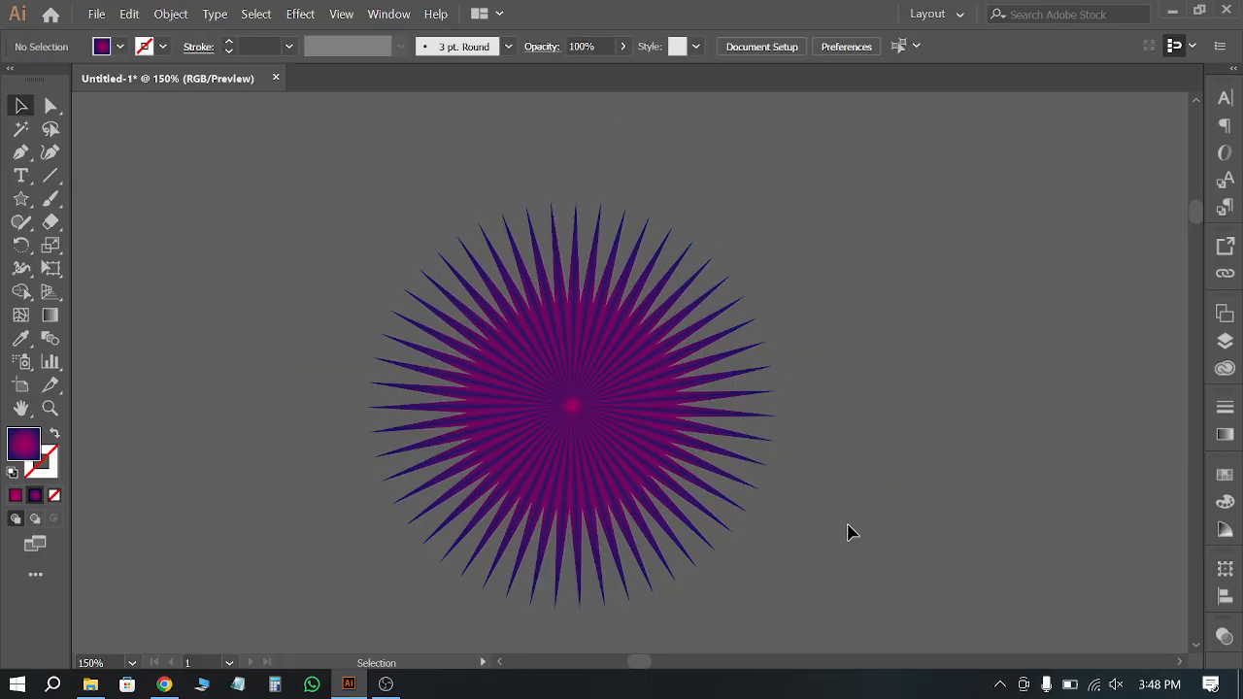
# Step: Duplicate the blended spiky star, placing the copy up and to the left of the original
pyautogui.scroll(4, 596, 424)
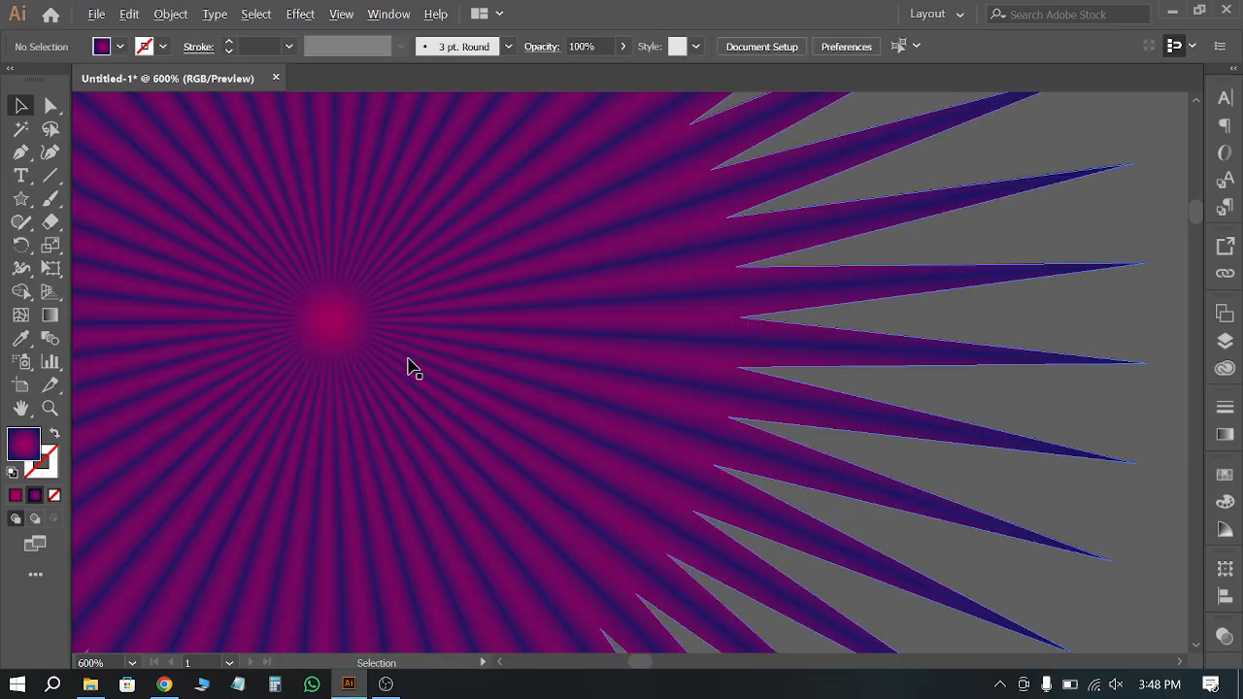
pyautogui.scroll(5, 408, 361)
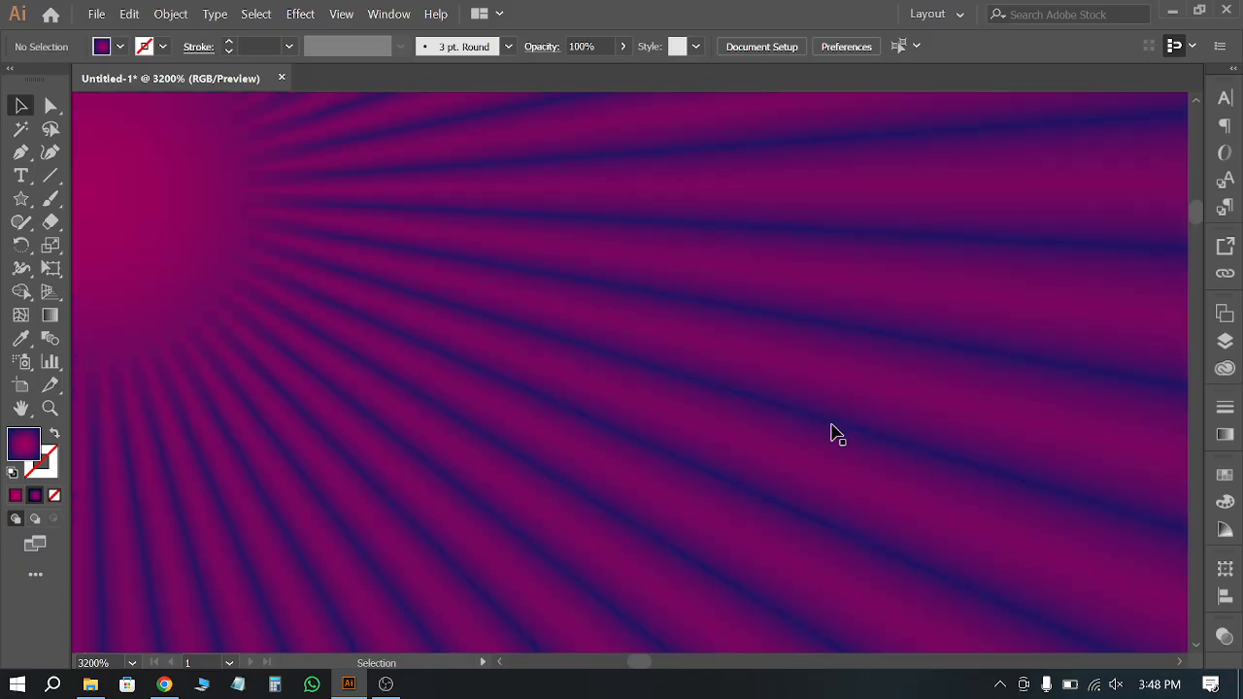
pyautogui.scroll(-3, 321, 261)
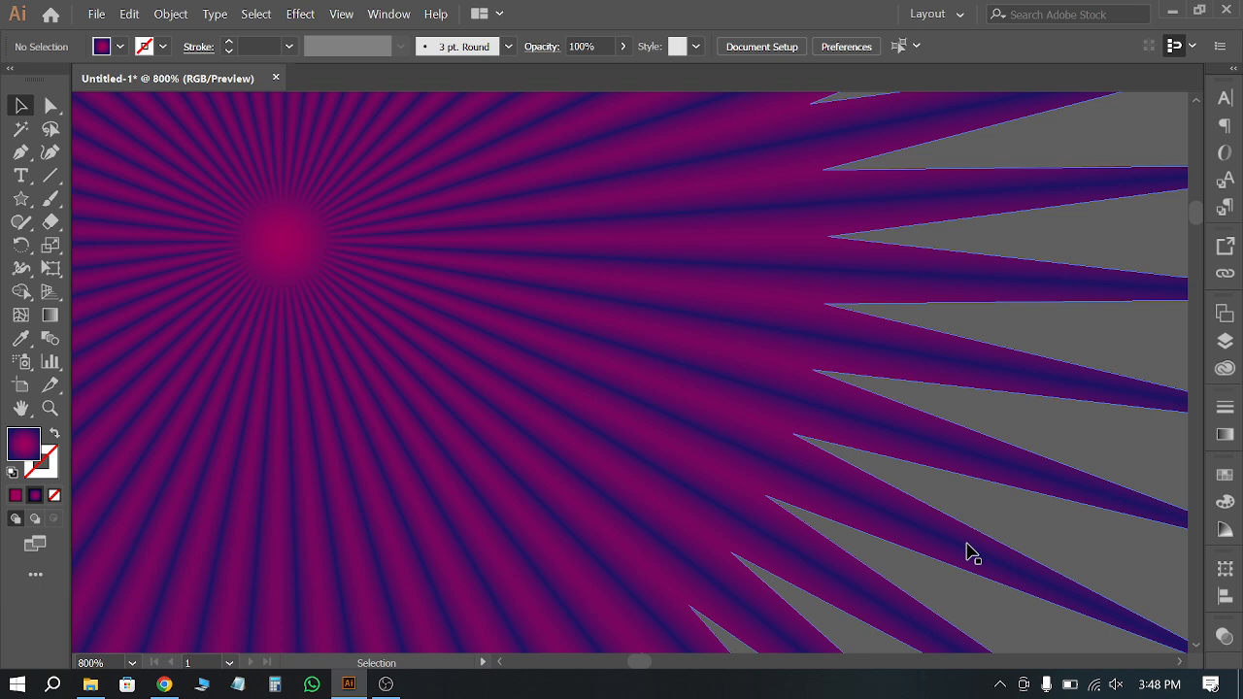
pyautogui.scroll(-1, 434, 298)
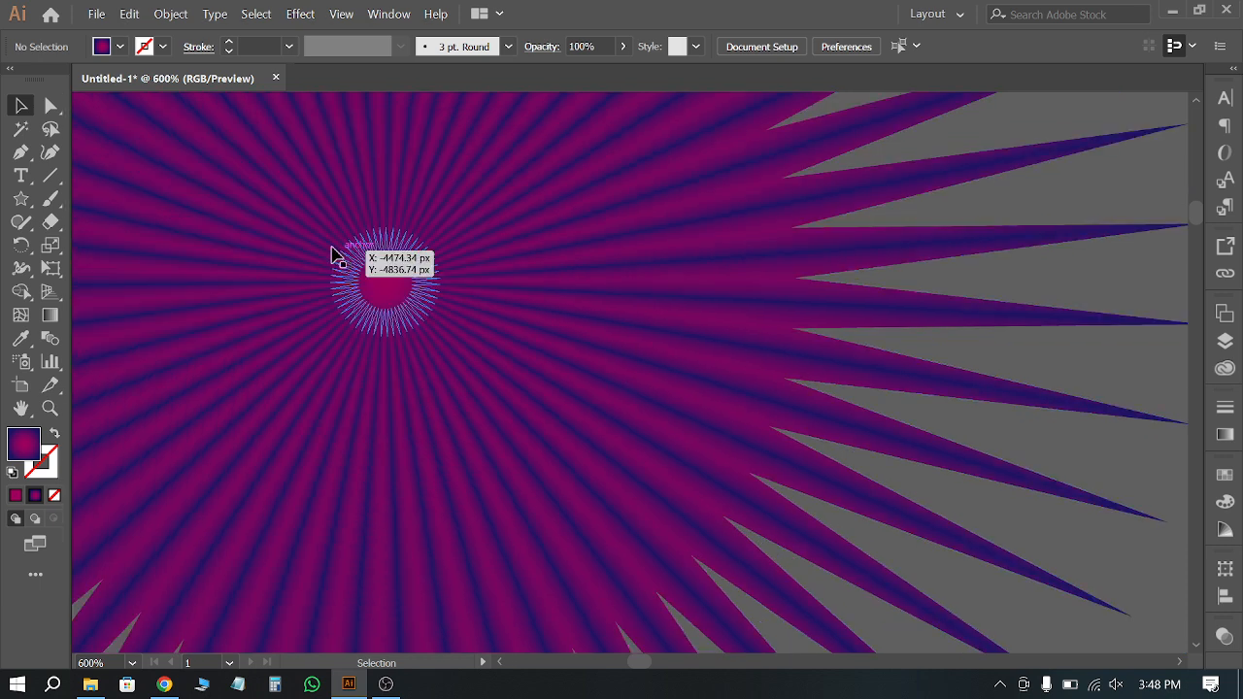
pyautogui.scroll(-4, 563, 291)
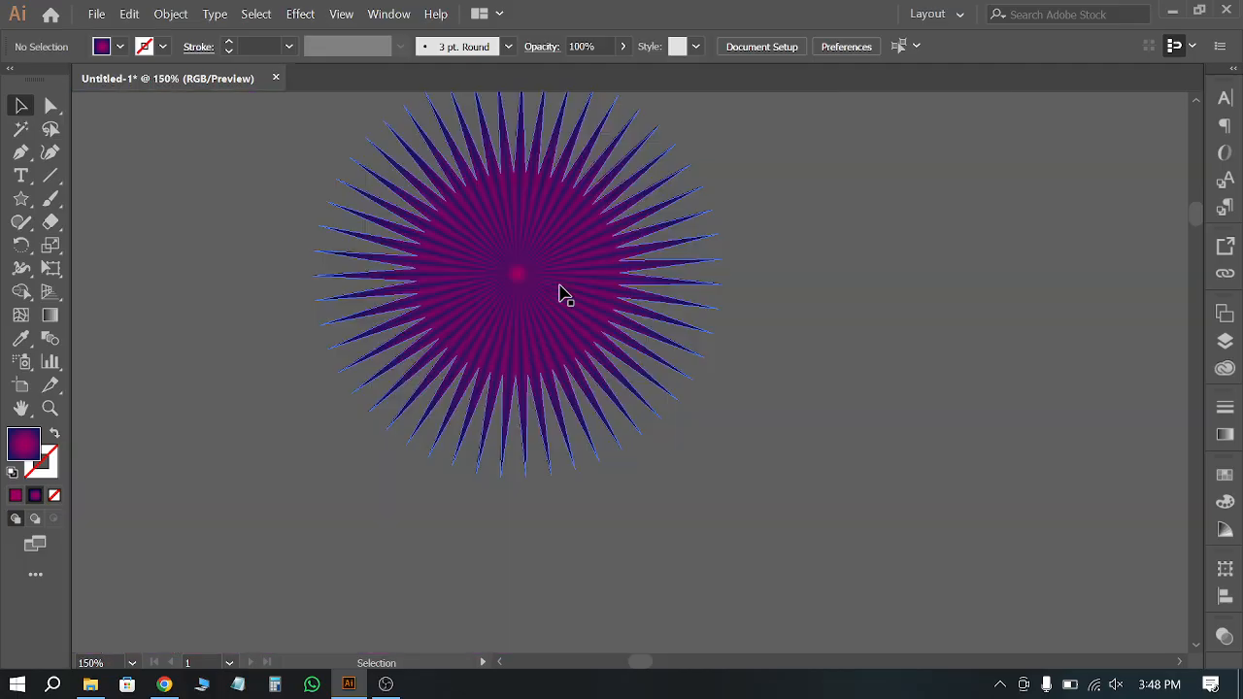
pyautogui.scroll(-1, 672, 284)
pyautogui.moveTo(568, 297); pyautogui.dragTo(166, 176)
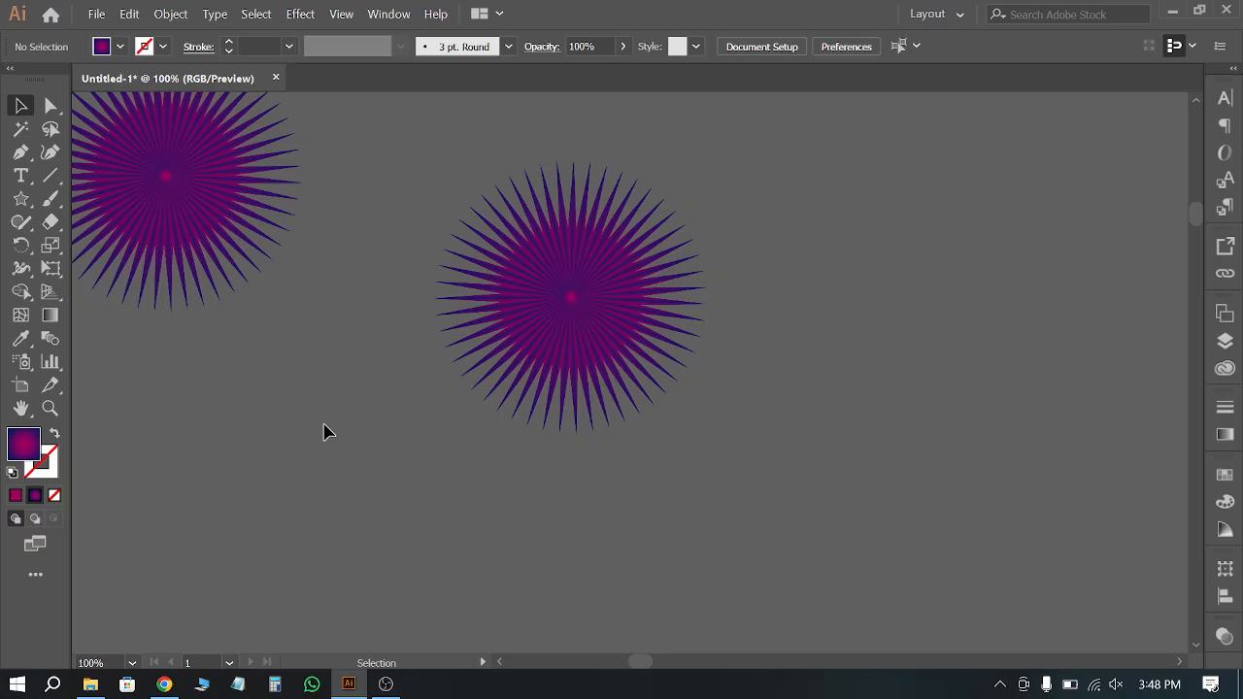
# Step: Start a Tweak distortion on the central blended spiky star with the preview turned on
pyautogui.click(538, 319)
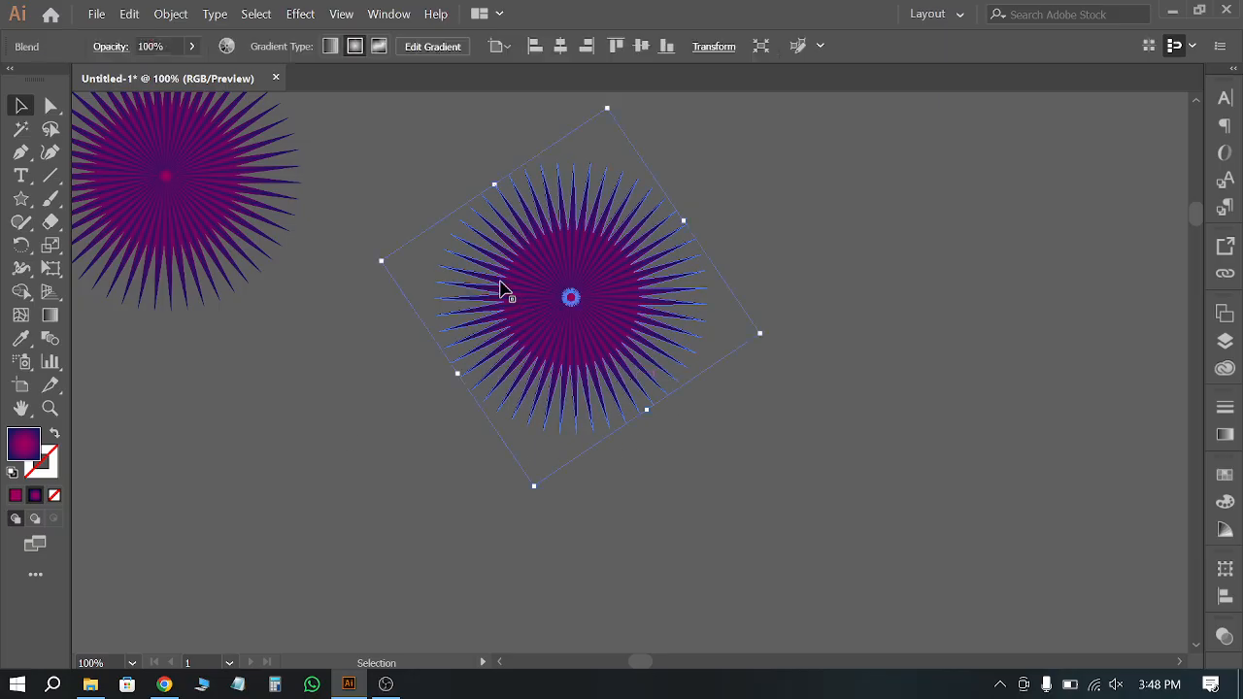
pyautogui.click(300, 14)
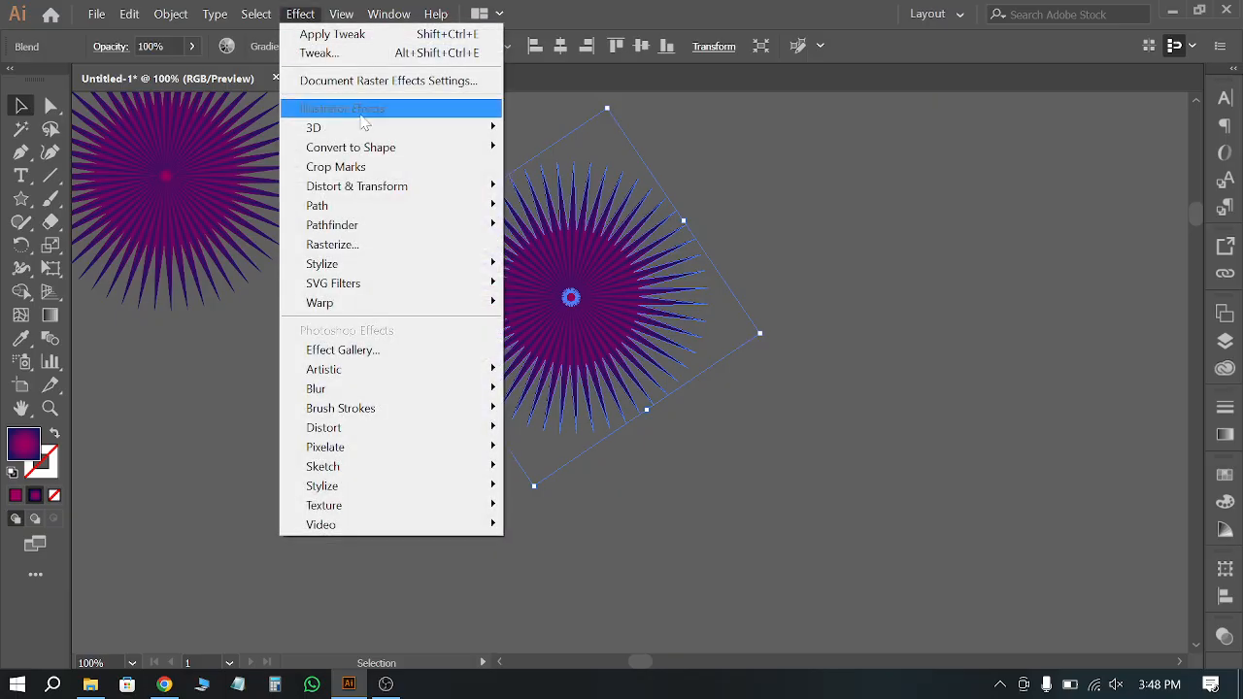
pyautogui.moveTo(399, 194)
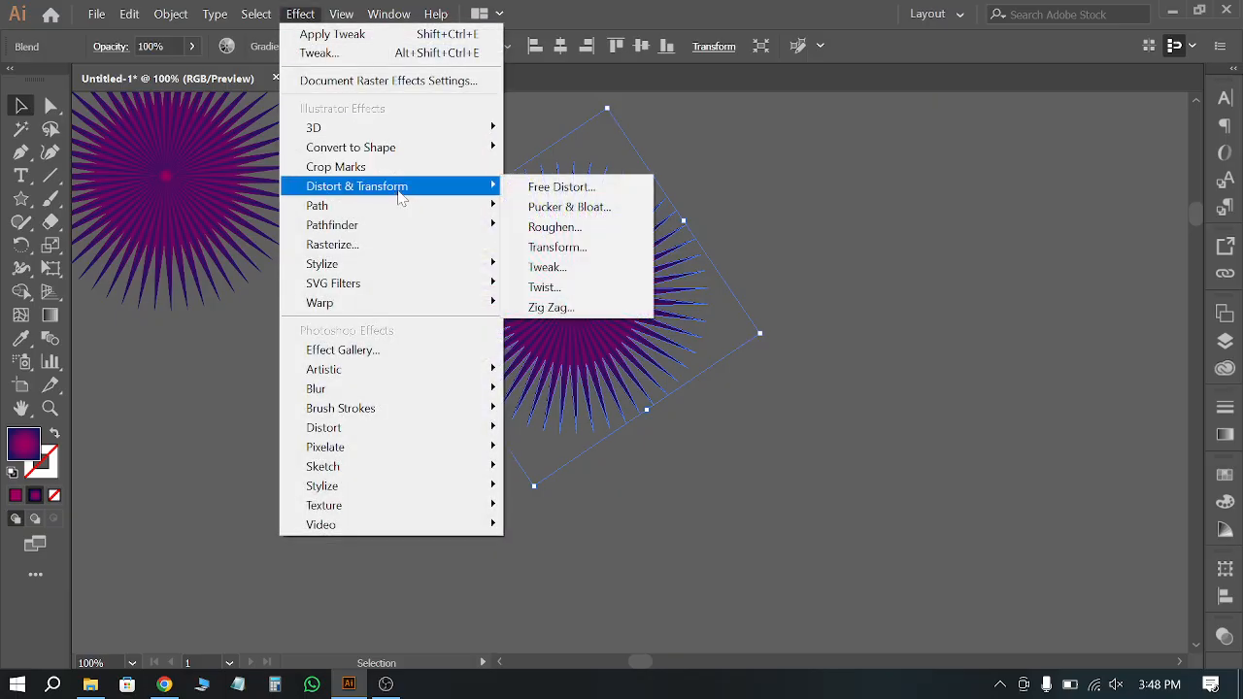
pyautogui.click(558, 267)
pyautogui.moveTo(843, 75); pyautogui.dragTo(971, 88)
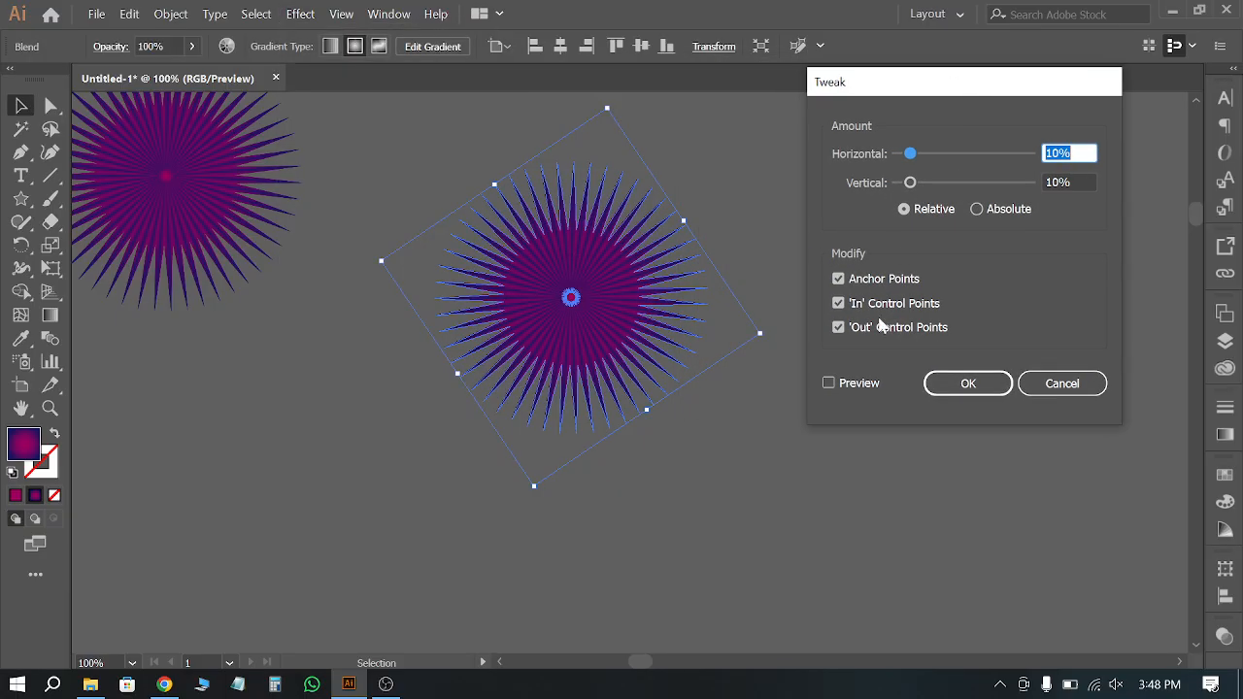
pyautogui.click(829, 382)
# Step: Apply Tweak with relative amounts of 50% horizontal and 50% vertical, then deselect the distorted star
pyautogui.moveTo(910, 155); pyautogui.dragTo(948, 156)
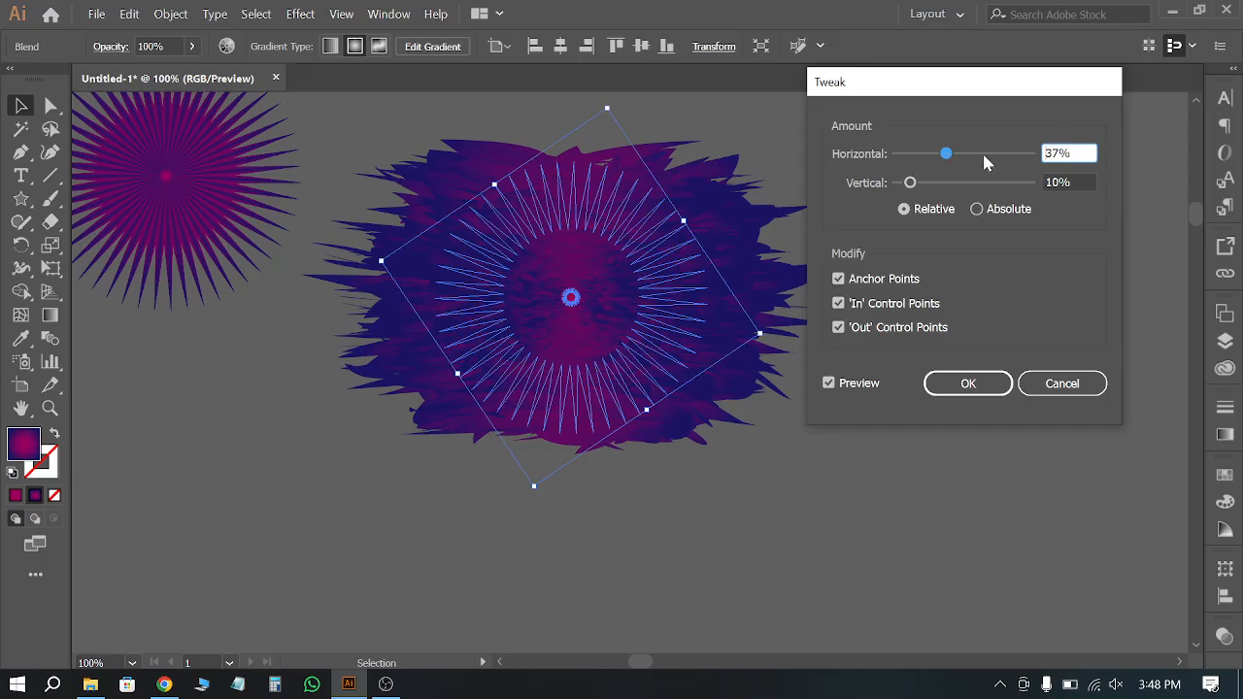
pyautogui.click(977, 210)
pyautogui.click(937, 212)
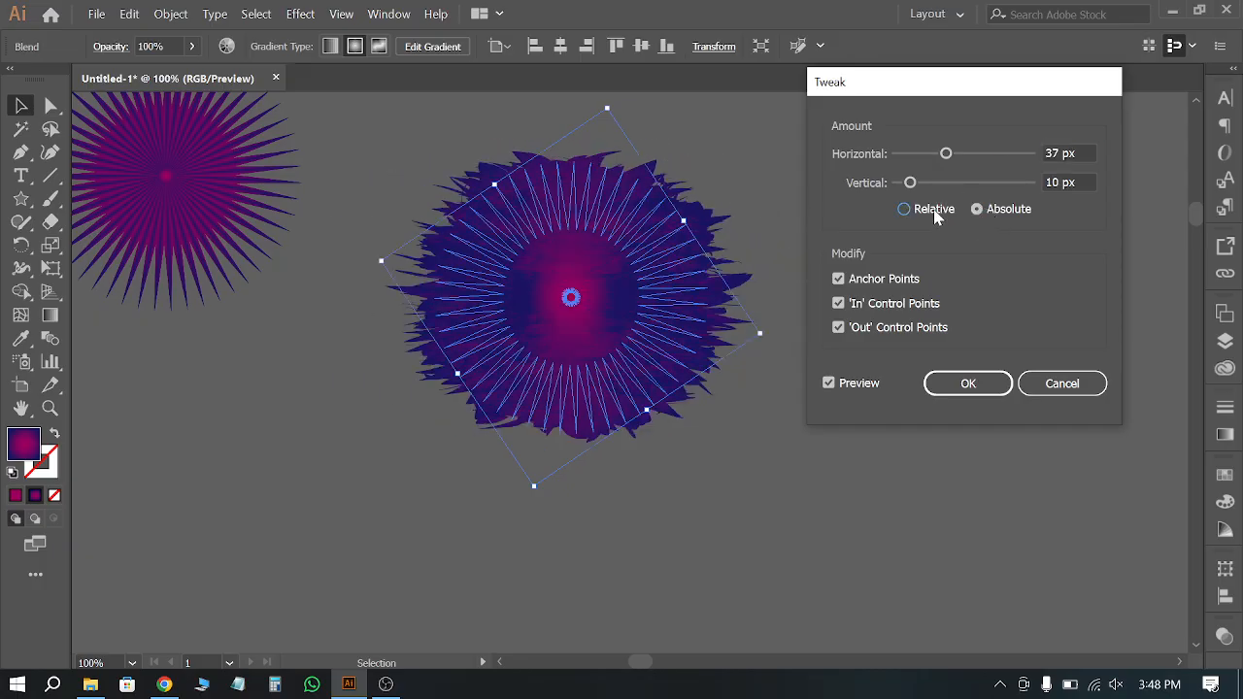
pyautogui.moveTo(946, 155); pyautogui.dragTo(960, 162)
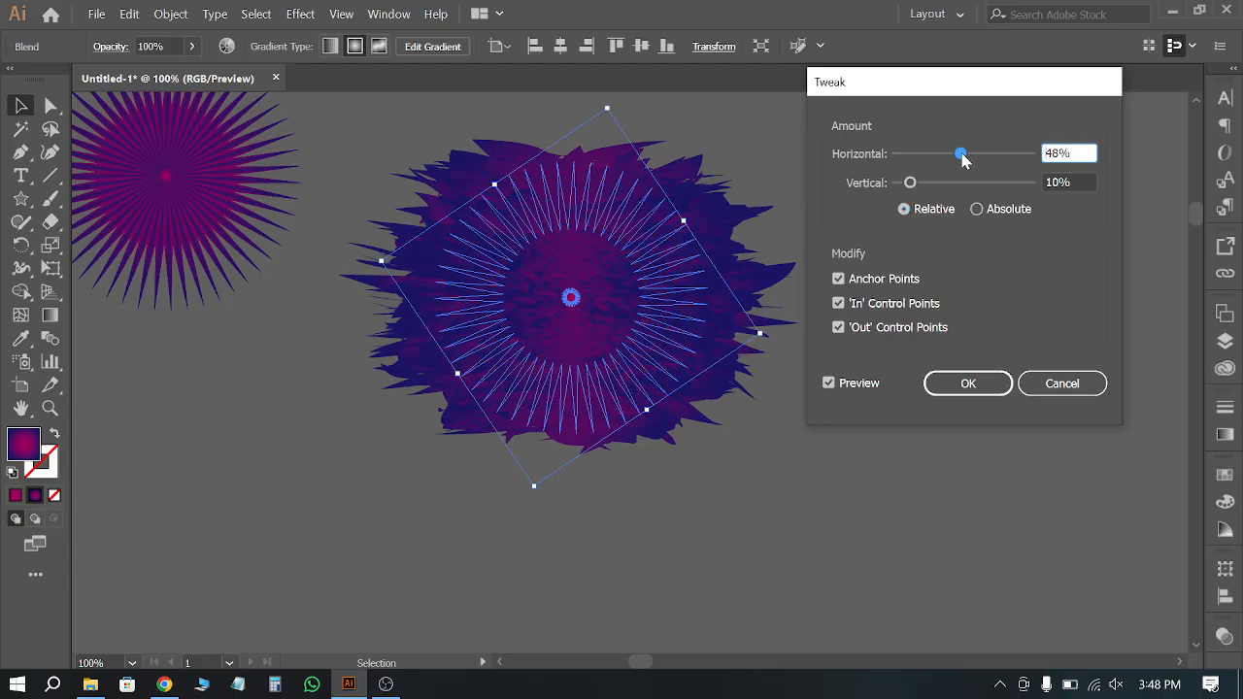
pyautogui.click(1047, 183)
pyautogui.write('50')
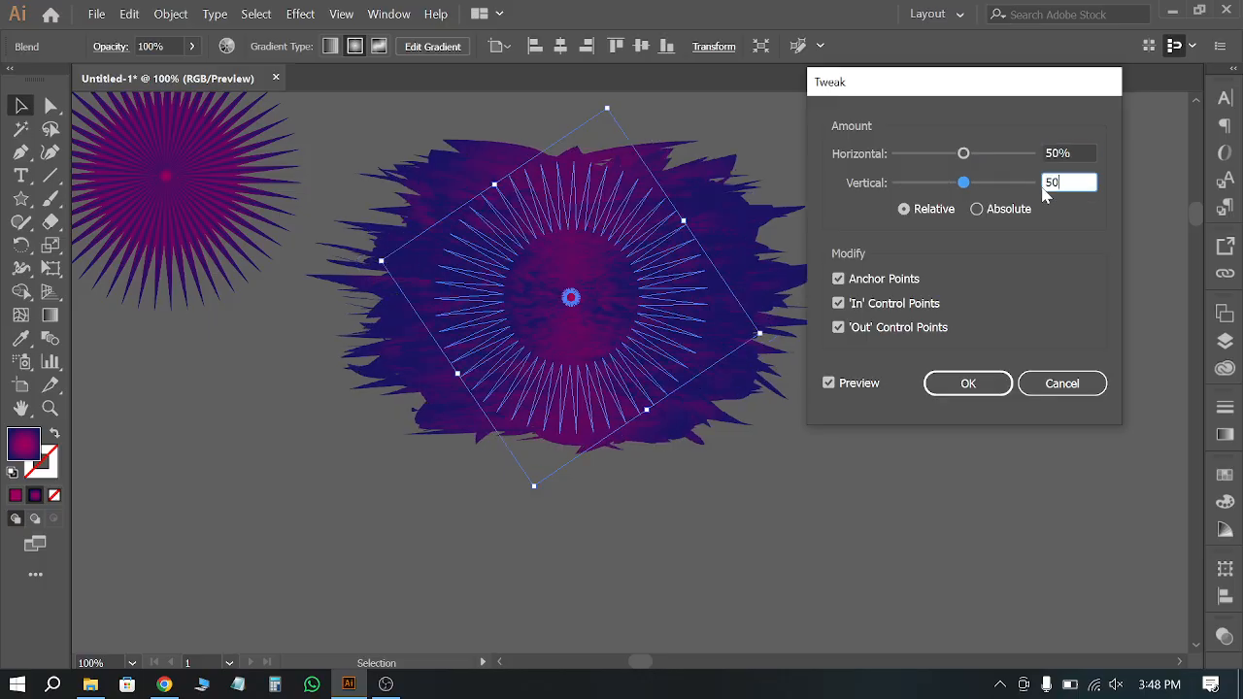
pyautogui.click(1056, 146)
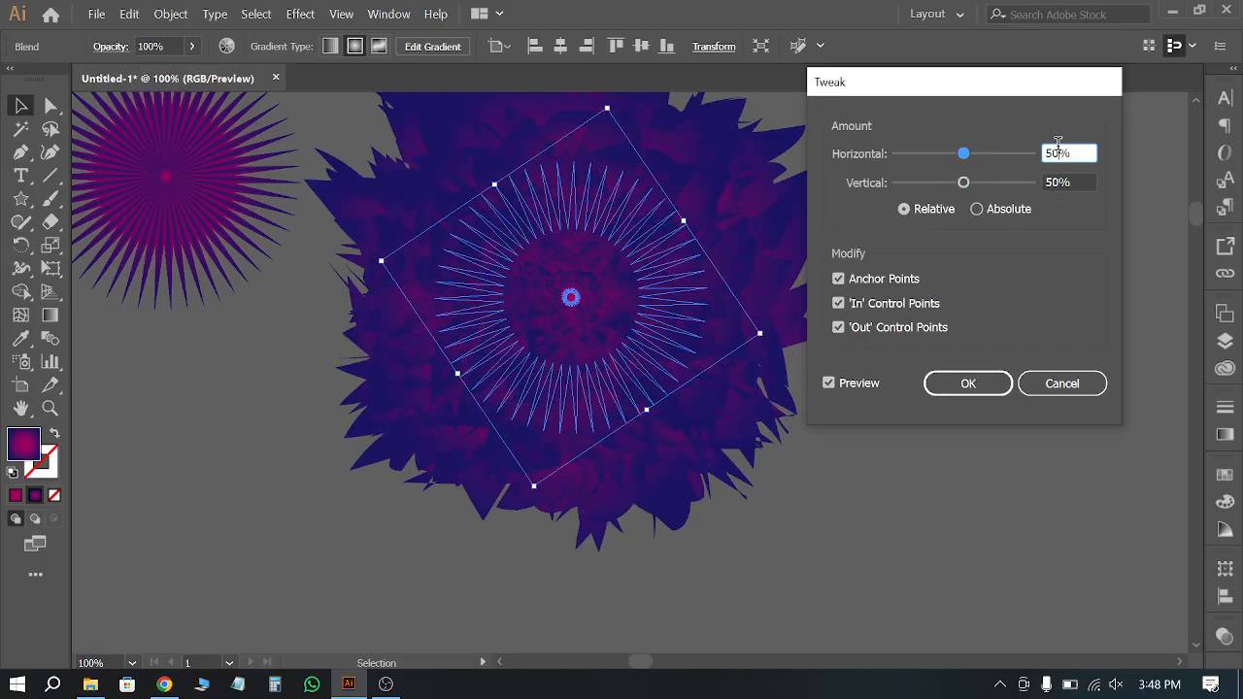
pyautogui.click(968, 384)
pyautogui.click(968, 493)
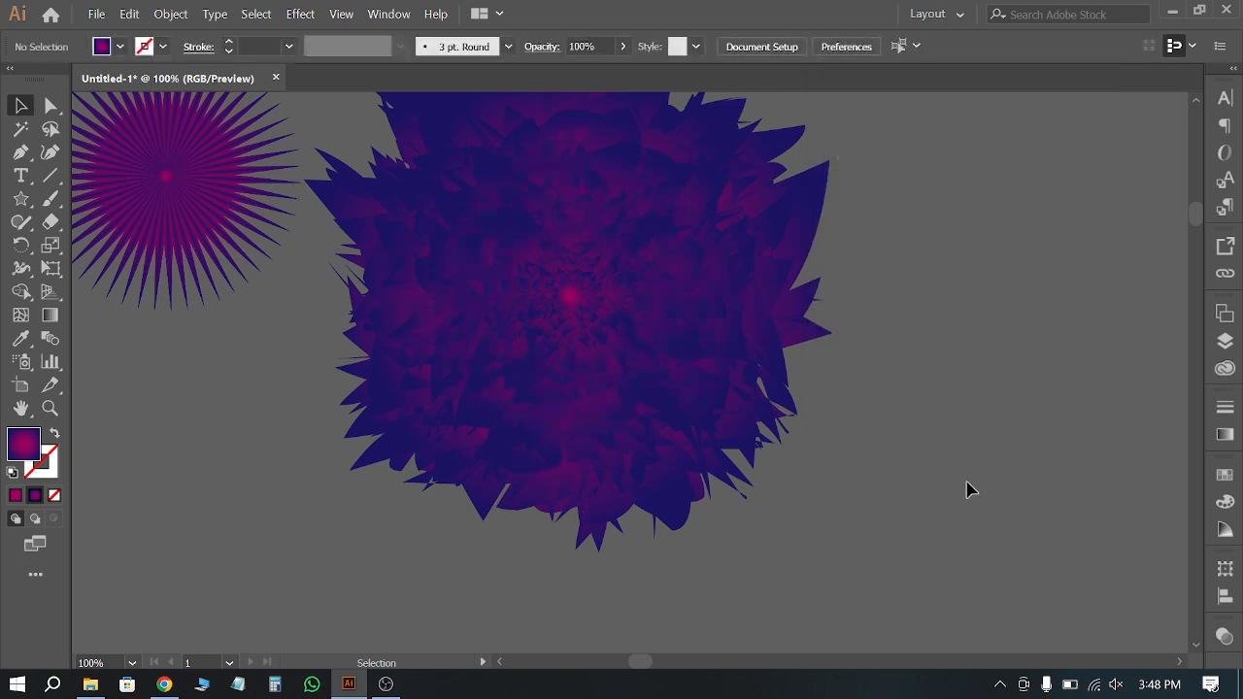
# Step: Isolate the tiny star at the distorted blend's center and set its gradient's inner stop to yellow, with the midpoint at 63.41%
pyautogui.hotkey('ctrl', '+')
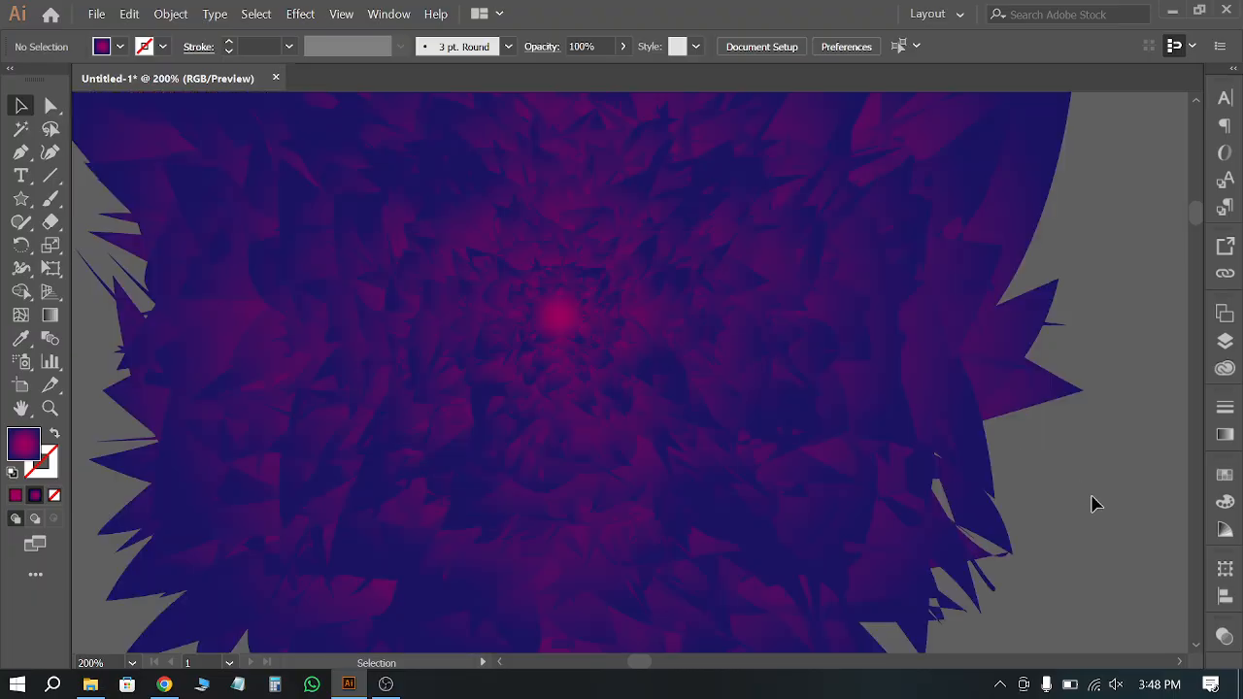
pyautogui.click(559, 321)
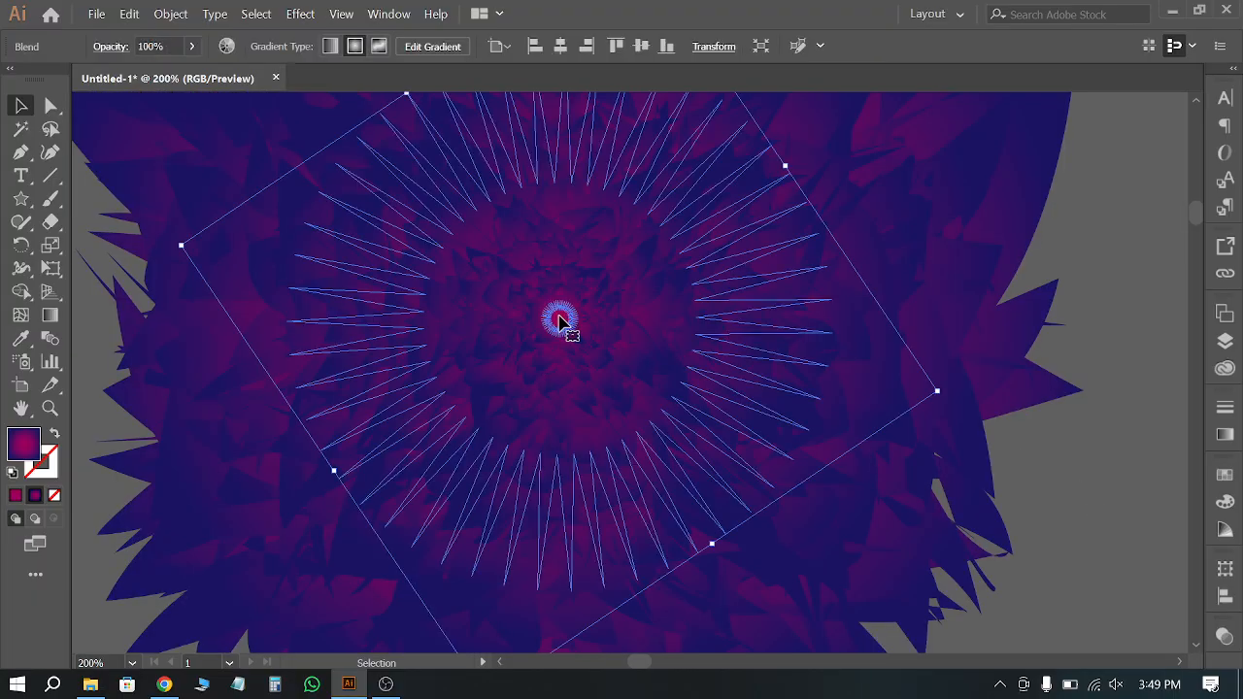
pyautogui.doubleClick(558, 321)
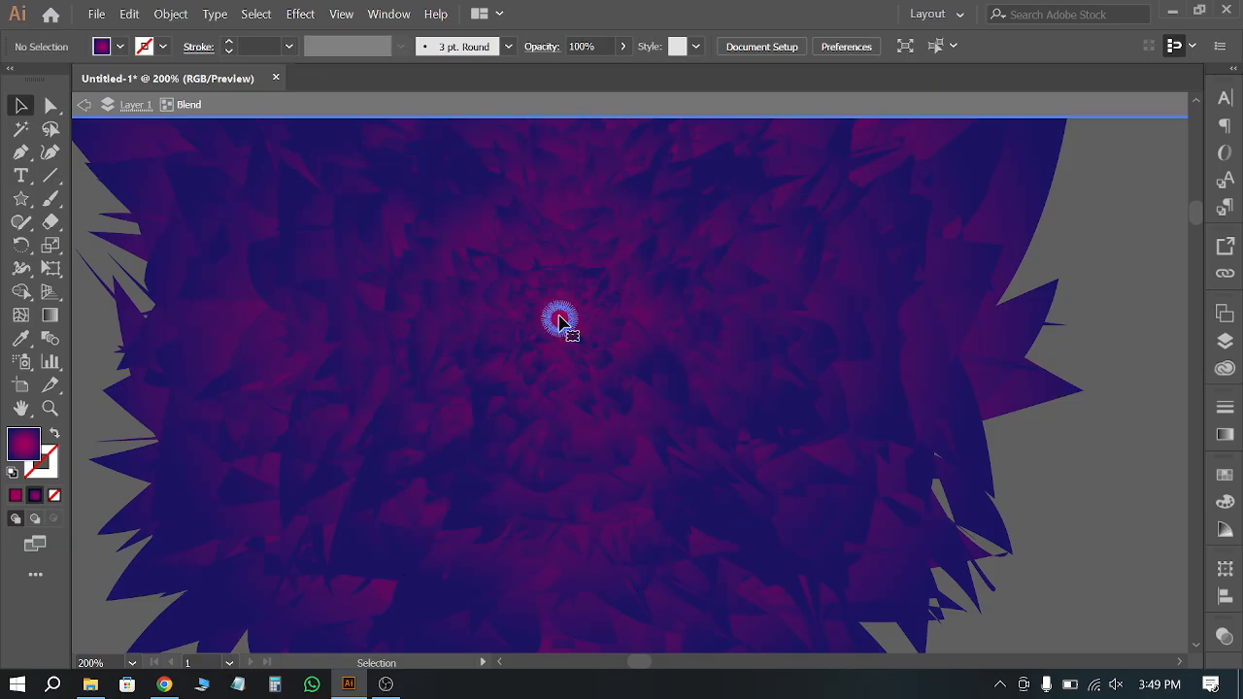
pyautogui.click(558, 320)
pyautogui.click(1226, 435)
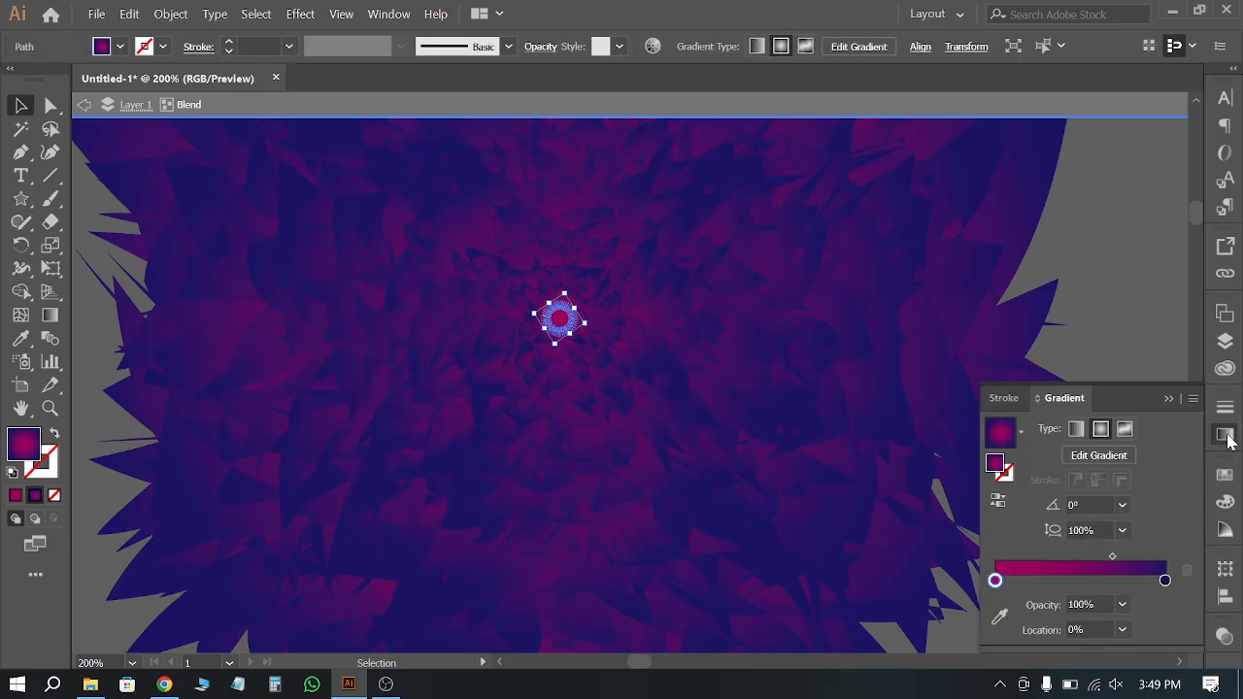
pyautogui.doubleClick(995, 581)
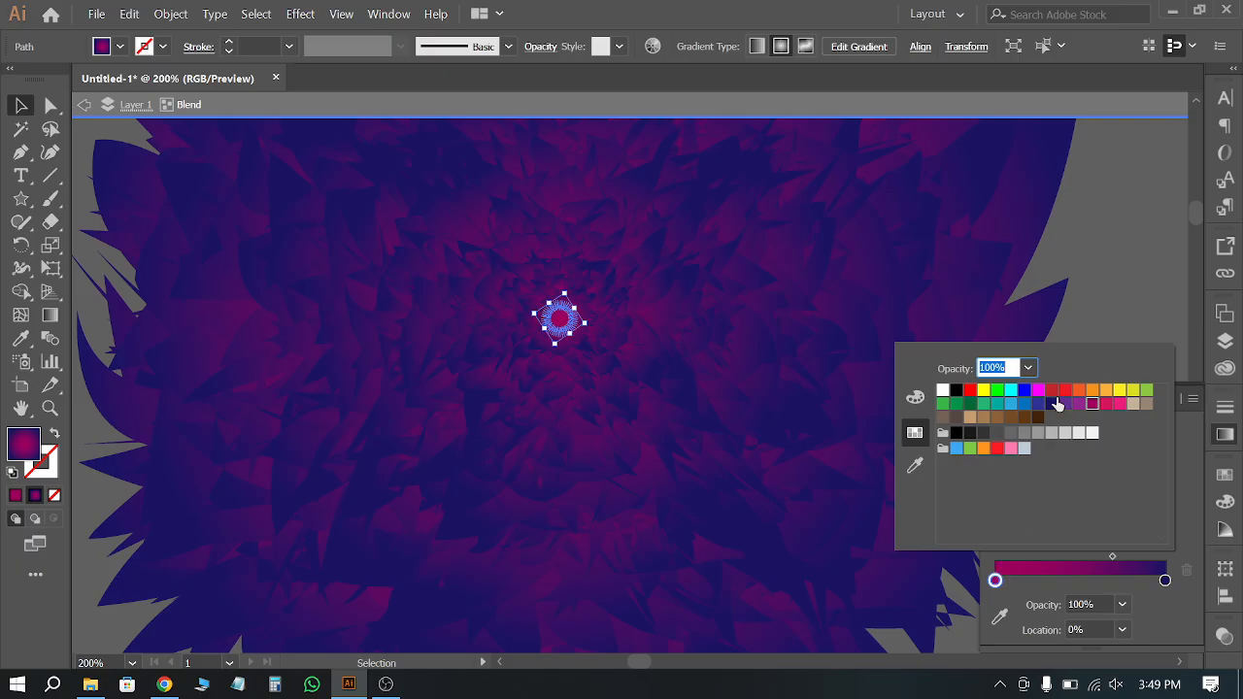
pyautogui.click(1120, 391)
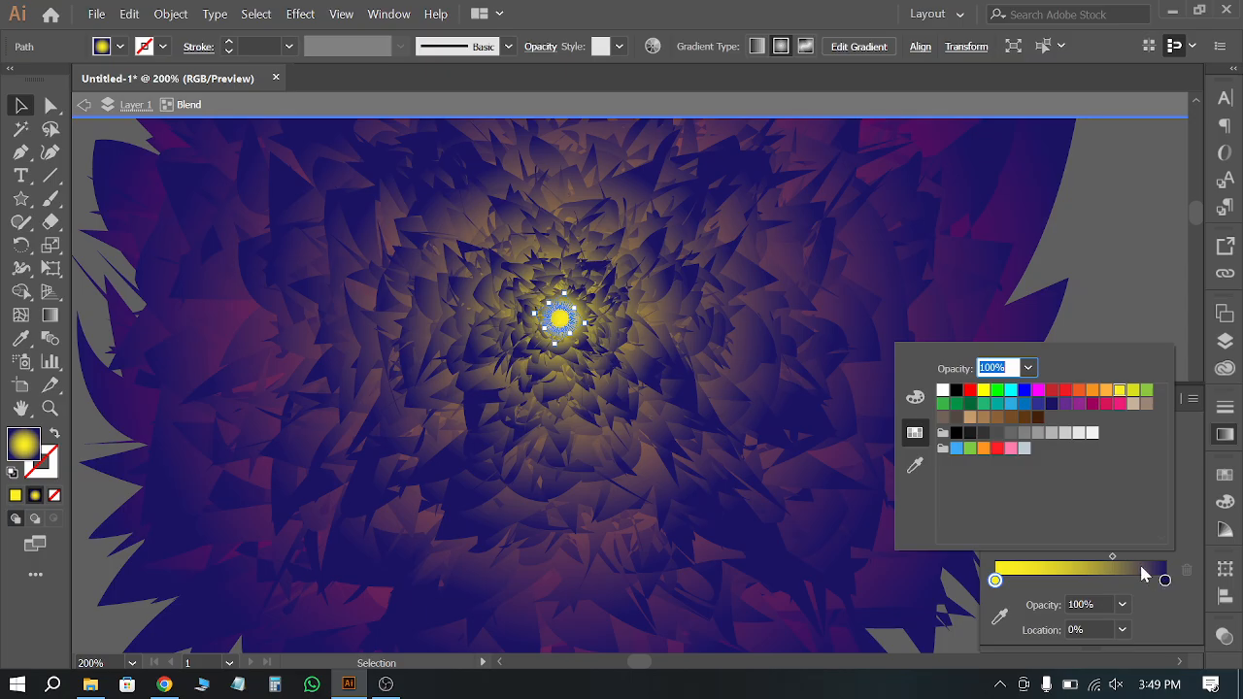
pyautogui.click(1112, 563)
pyautogui.moveTo(1114, 563); pyautogui.dragTo(1103, 568)
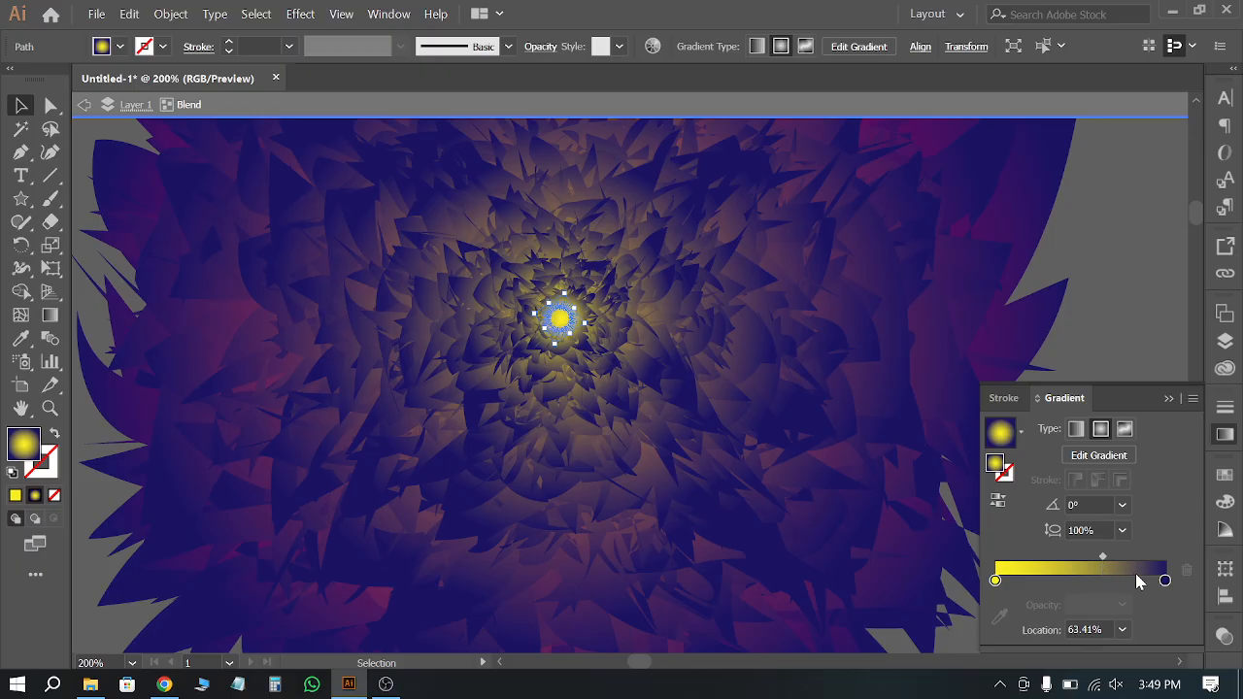
# Step: Set the tiny star's outer gradient stop to red, place the midpoint at 85.38%, and leave isolation mode
pyautogui.click(1166, 582)
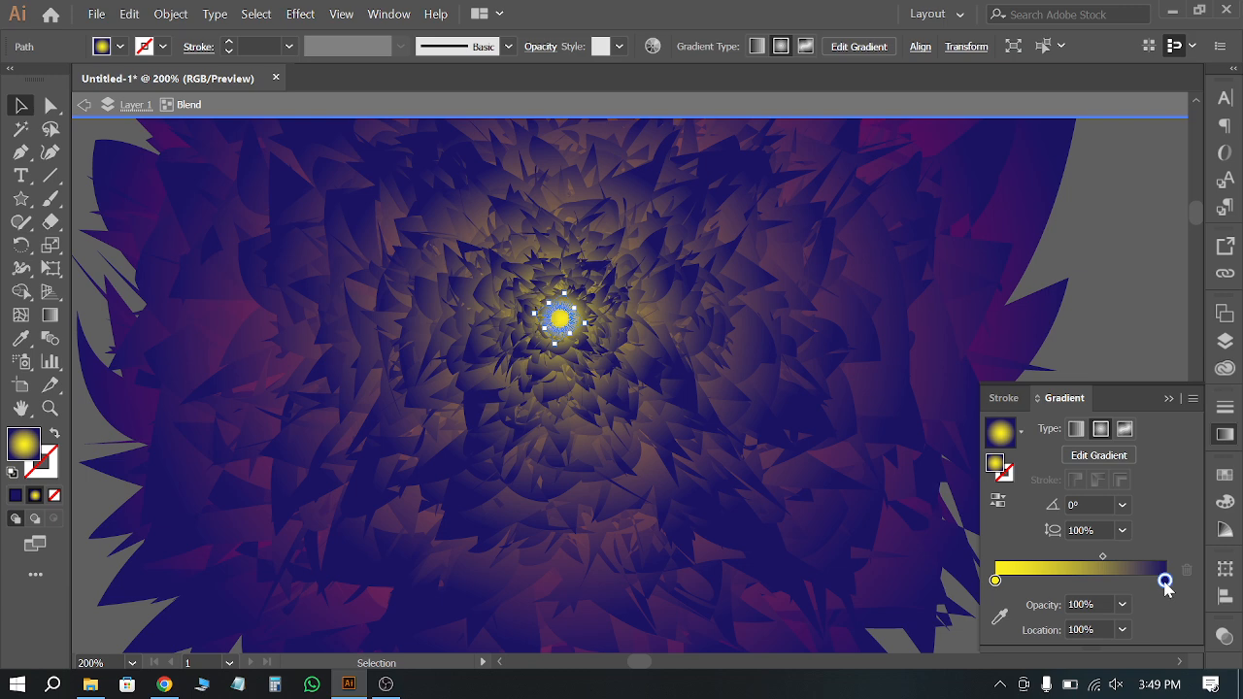
pyautogui.doubleClick(1165, 582)
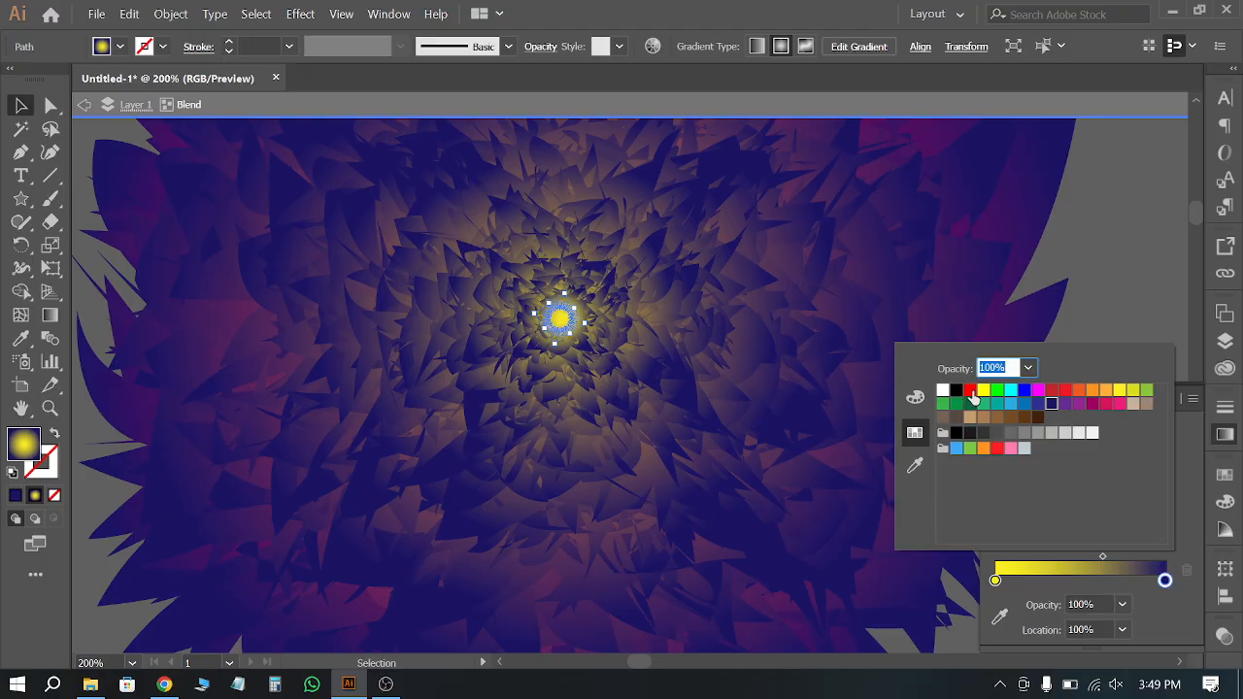
pyautogui.click(970, 391)
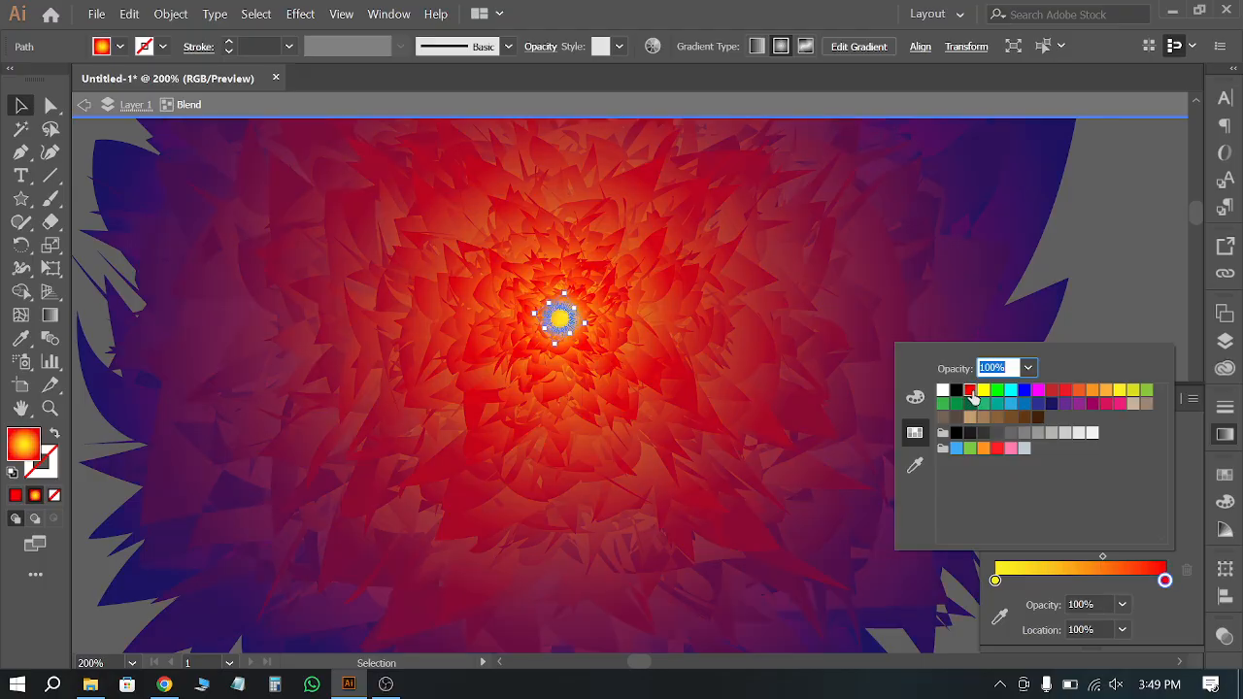
pyautogui.click(1101, 557)
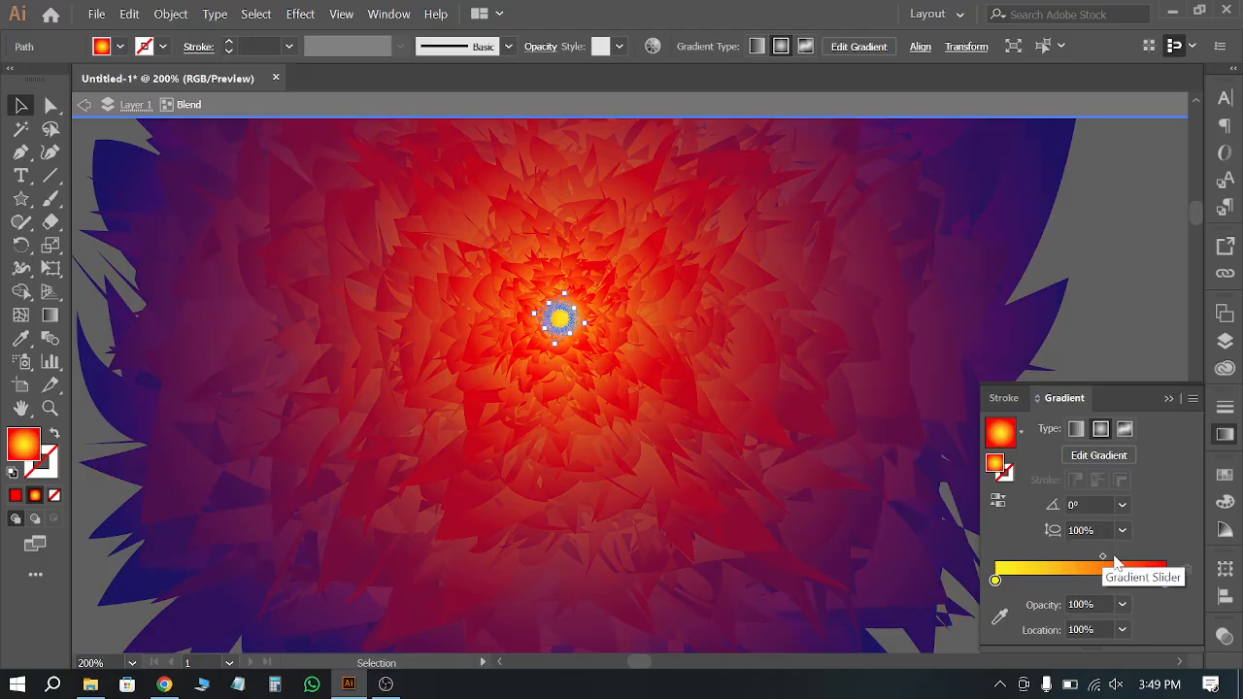
pyautogui.moveTo(1104, 557); pyautogui.dragTo(1141, 570)
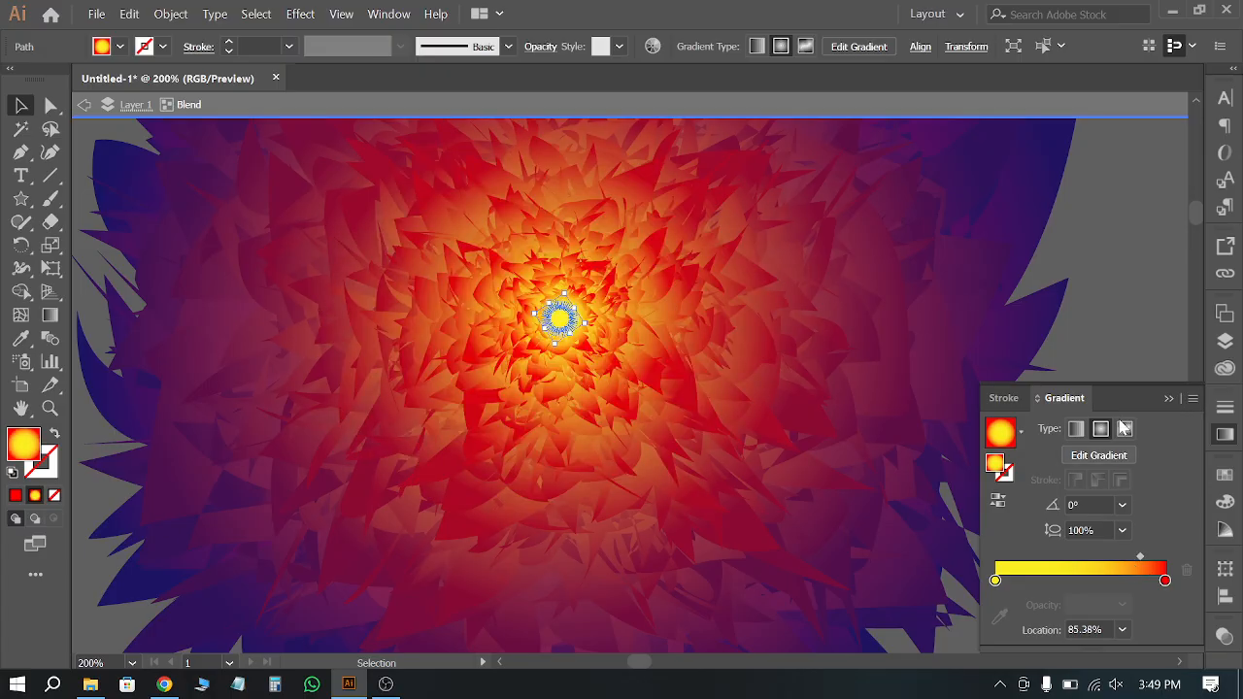
pyautogui.doubleClick(1121, 301)
# Step: Examine the recolored flower-like blend up close and from a distance beside the undistorted spiky star
pyautogui.hotkey('ctrl', '-')
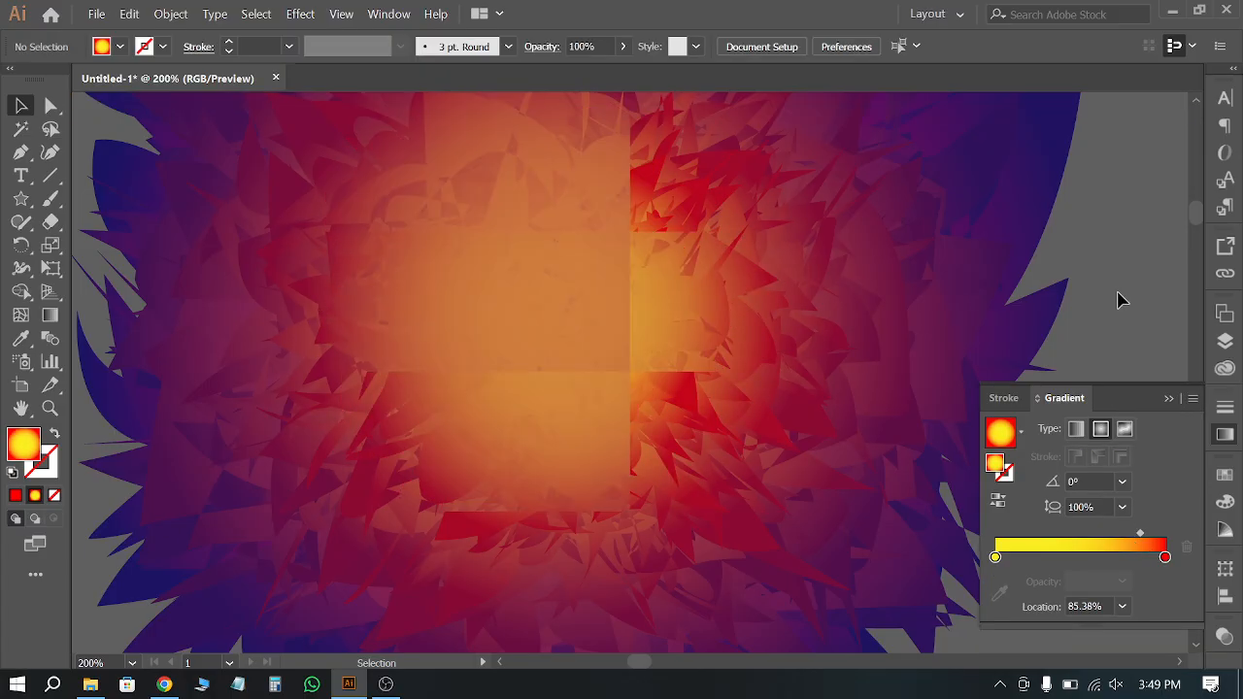
pyautogui.hotkey('ctrl', '-')
pyautogui.hotkey('ctrl', '-')
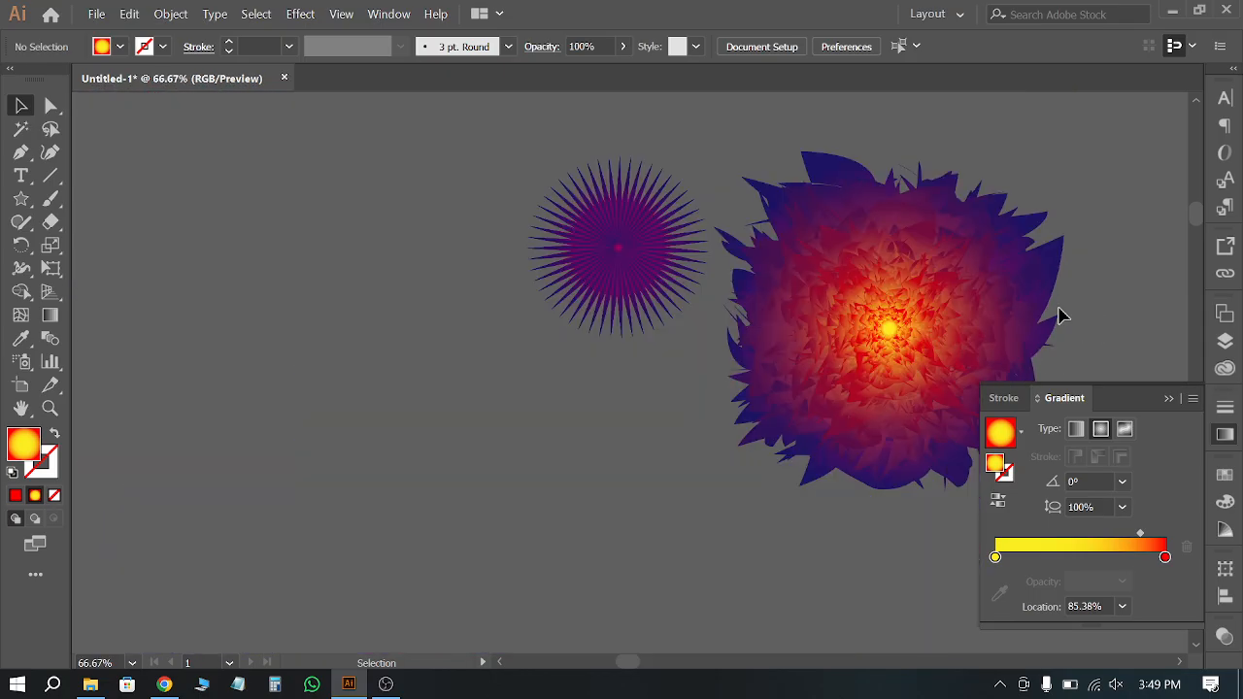
pyautogui.moveTo(1113, 294); pyautogui.dragTo(960, 302)
pyautogui.keyDown('alt'); pyautogui.scroll(1, 916, 301); pyautogui.keyUp('alt')
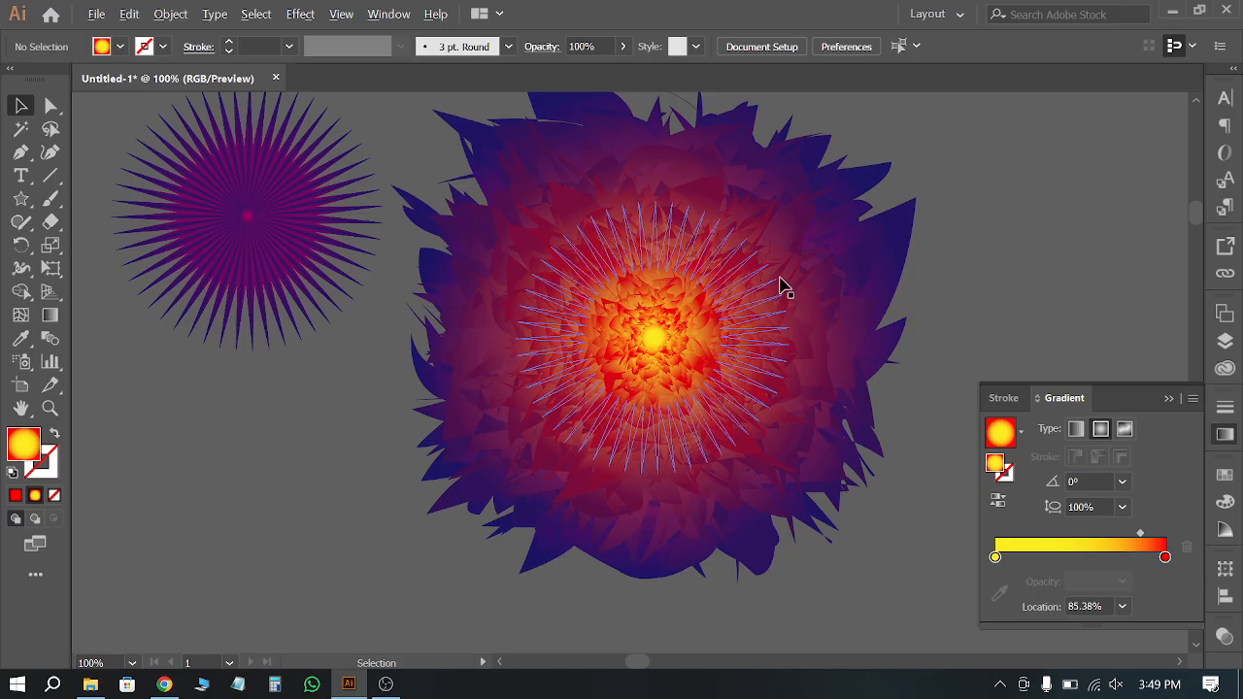
pyautogui.keyDown('alt'); pyautogui.scroll(1, 888, 283); pyautogui.keyUp('alt')
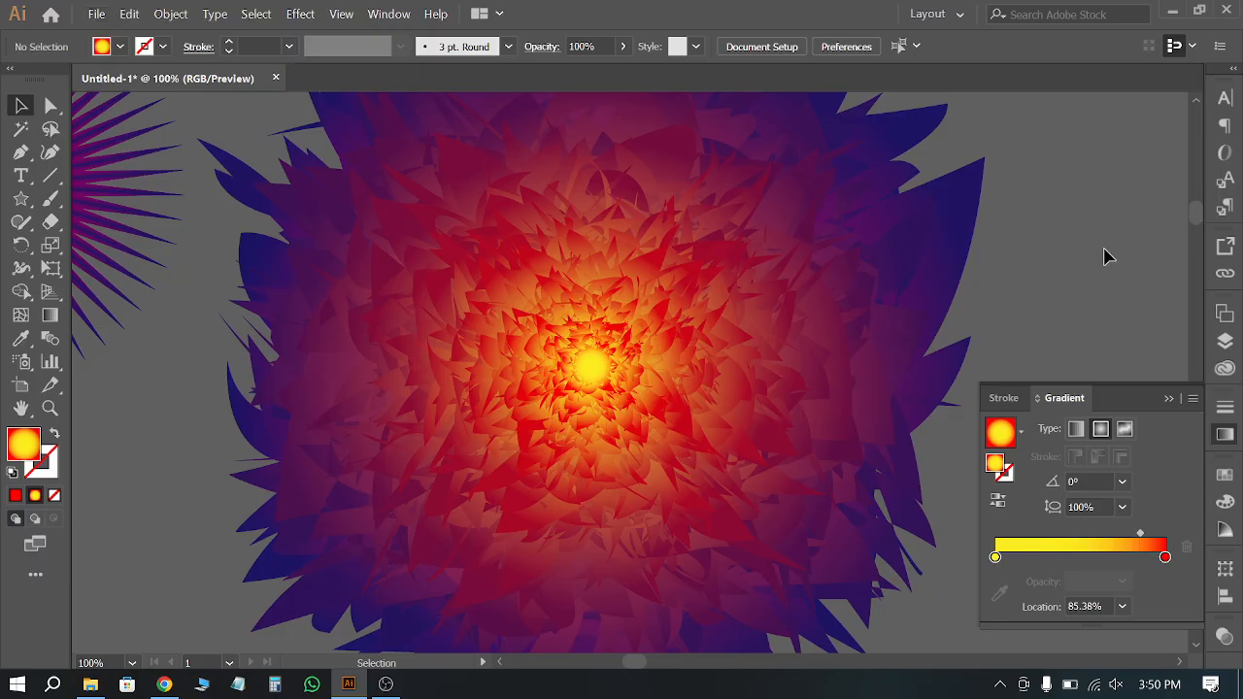
pyautogui.hotkey('ctrl', '-')
pyautogui.hotkey('ctrl', '-')
pyautogui.scroll(-4, 965, 277)
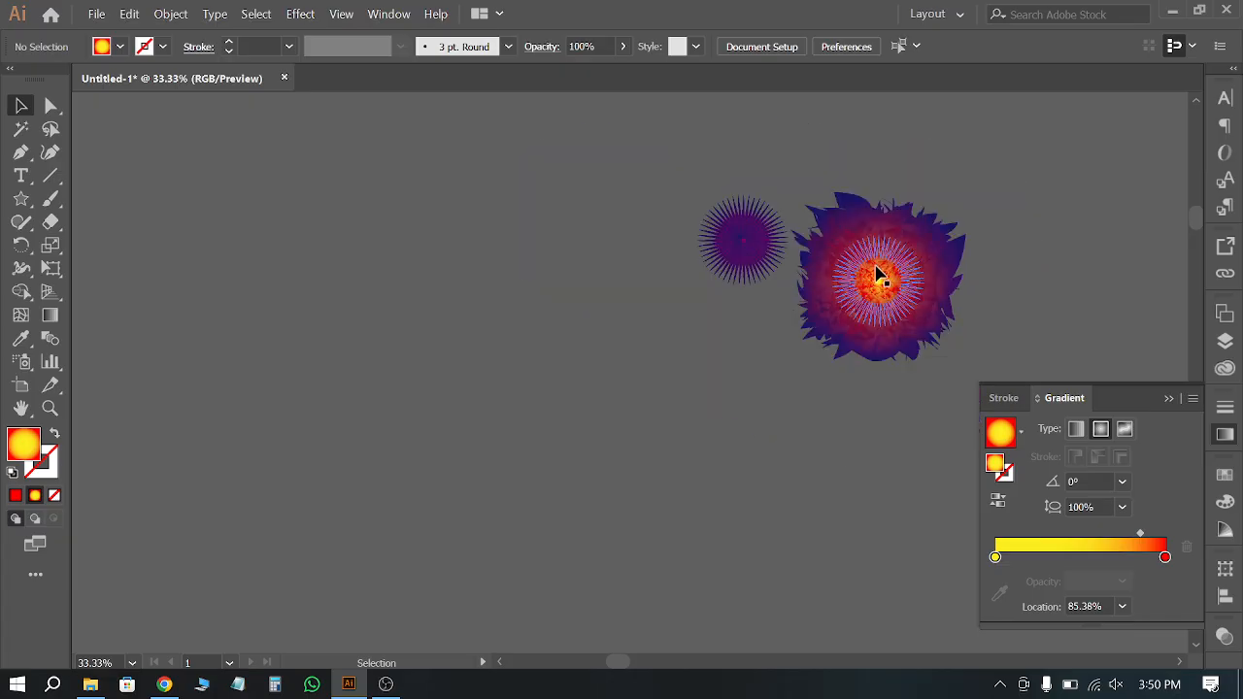
pyautogui.scroll(-2, 971, 273)
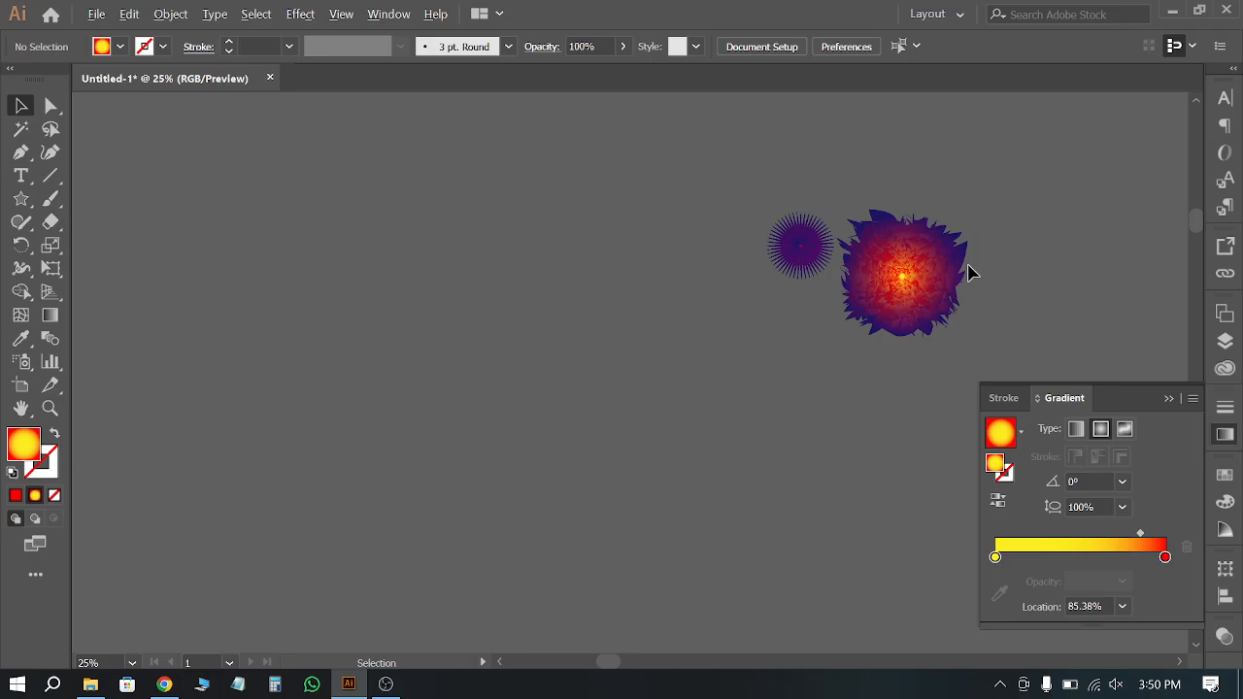
pyautogui.scroll(5, 969, 273)
pyautogui.scroll(-8, 969, 273)
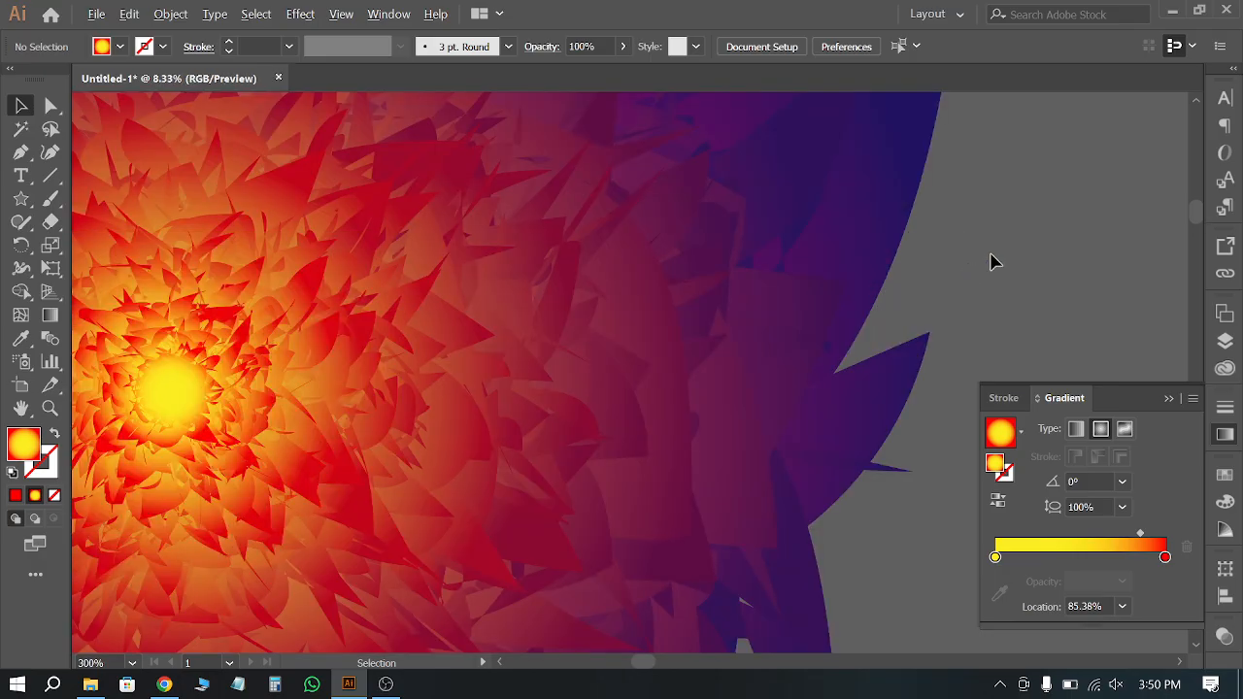
# Step: Draw a straight horizontal line with the Pen tool in the empty area between the blue star and the orange pinwheel
pyautogui.hotkey('ctrl', '1')
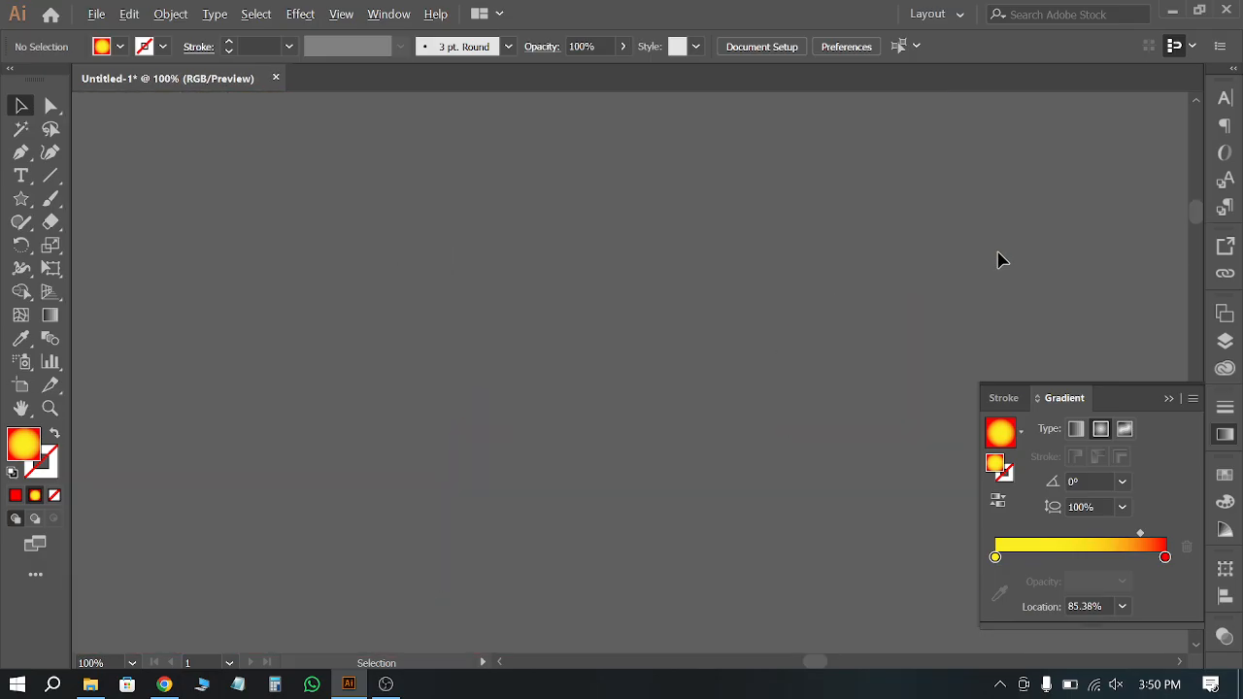
pyautogui.scroll(-5, 156, 321)
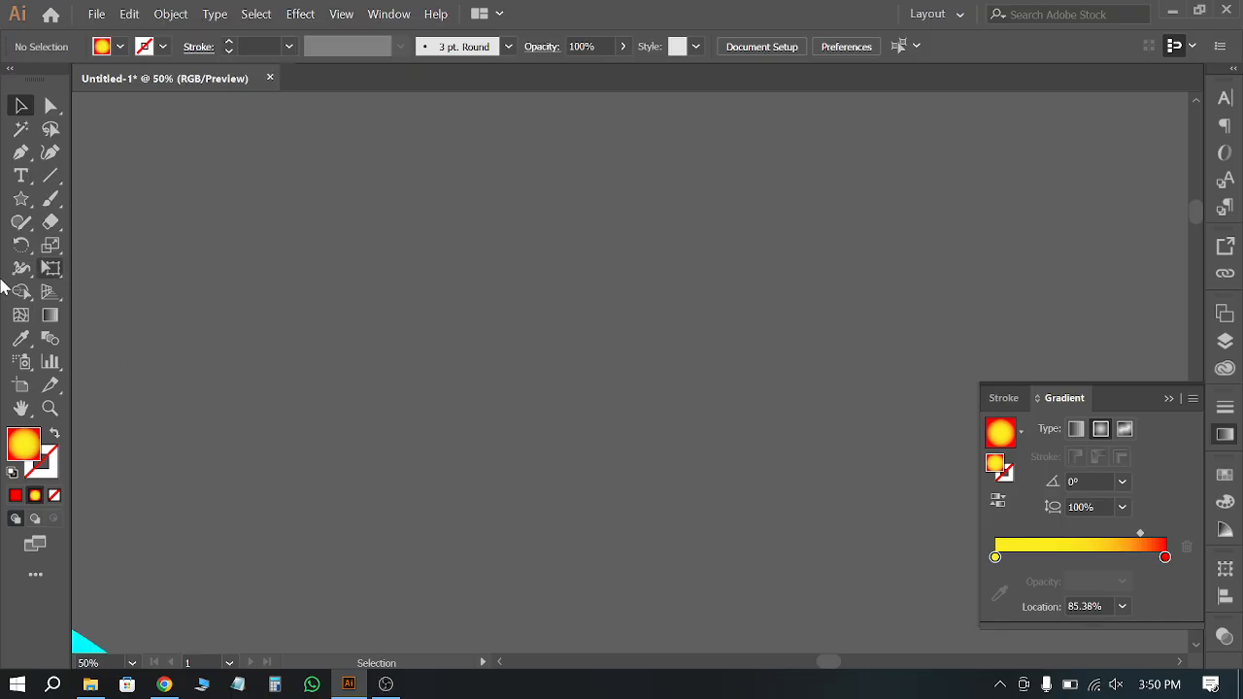
pyautogui.scroll(-3, 554, 266)
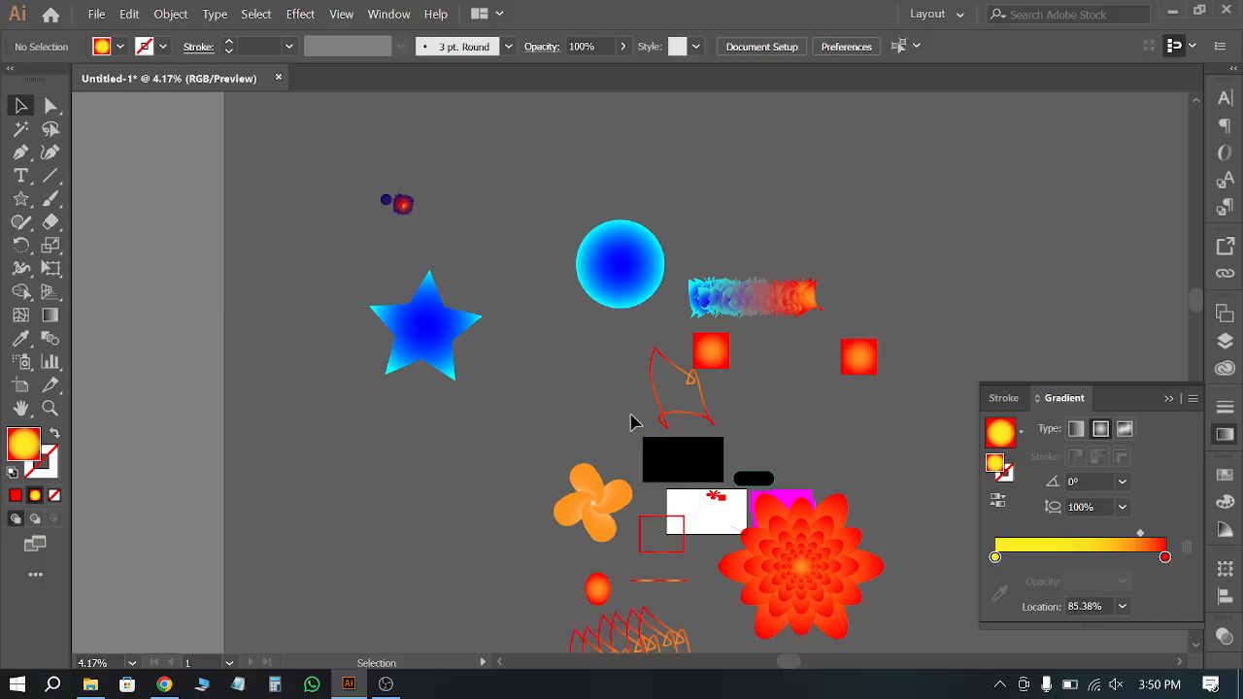
pyautogui.scroll(-2, 500, 348)
pyautogui.scroll(3, 500, 348)
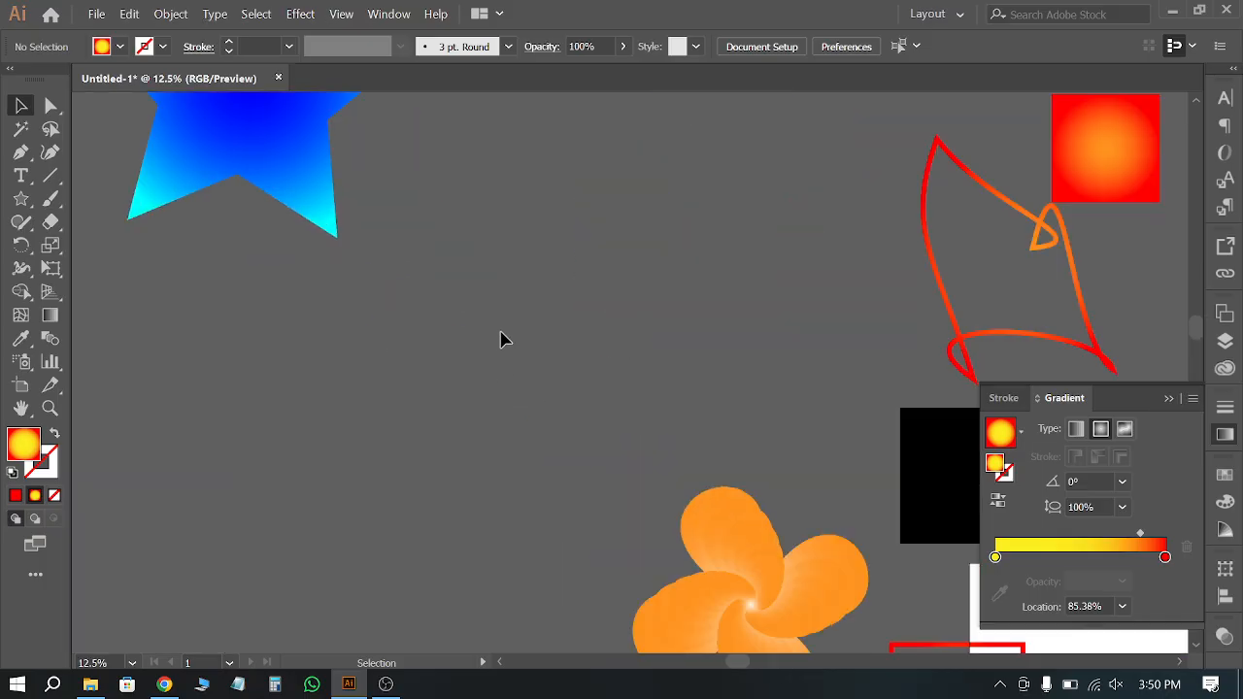
pyautogui.rightClick(28, 204)
pyautogui.click(20, 152)
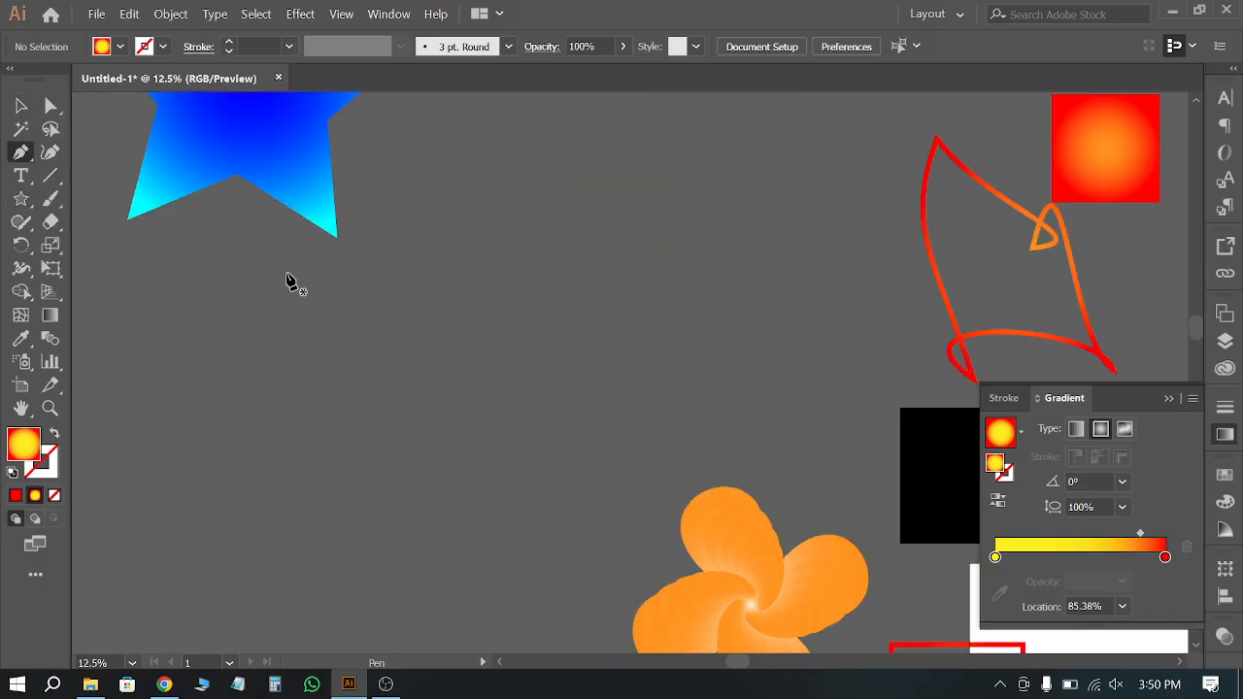
pyautogui.click(297, 312)
pyautogui.keyDown('shift'); pyautogui.click(810, 359); pyautogui.keyUp('shift')
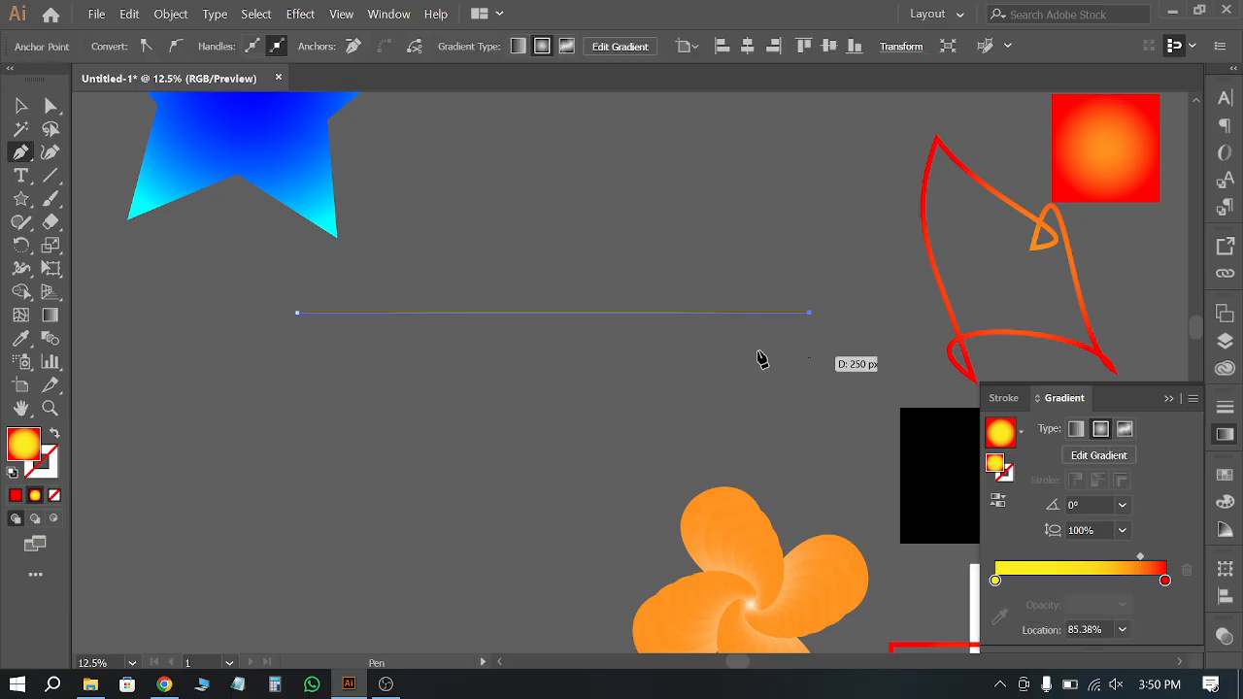
# Step: Select the straight horizontal line and swap its fill and stroke so the yellow-to-red gradient applies to the stroke
pyautogui.click(20, 107)
pyautogui.click(569, 398)
pyautogui.moveTo(569, 393); pyautogui.dragTo(508, 255)
pyautogui.click(54, 433)
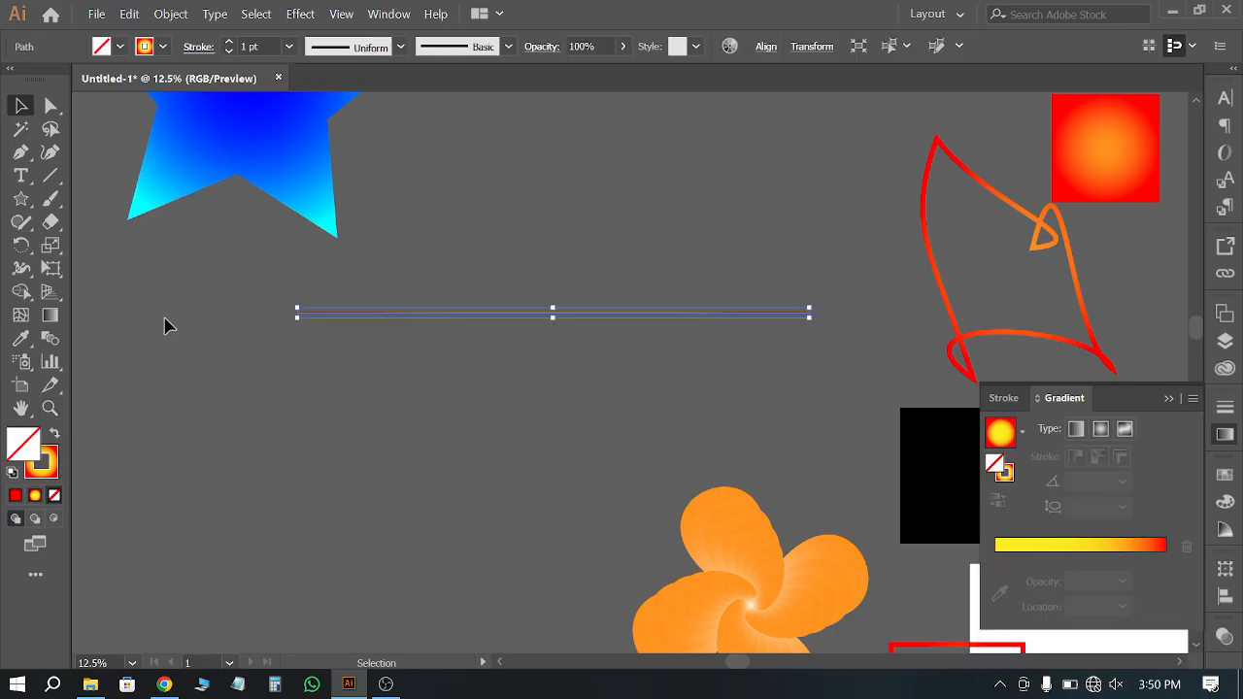
# Step: Set the gradient line's stroke weight to 40 pt
pyautogui.click(229, 41)
pyautogui.click(229, 42)
pyautogui.click(230, 42)
pyautogui.click(230, 42)
pyautogui.click(229, 42)
pyautogui.click(229, 43)
pyautogui.click(230, 43)
pyautogui.click(229, 43)
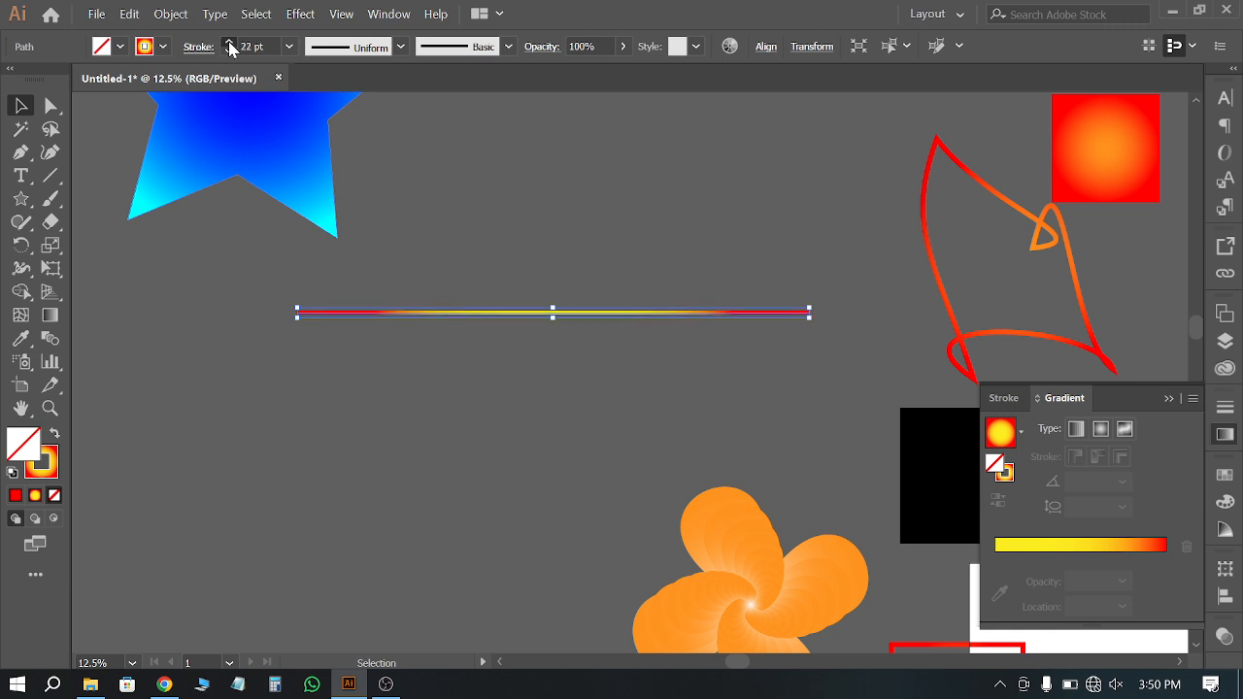
pyautogui.click(229, 43)
pyautogui.click(229, 42)
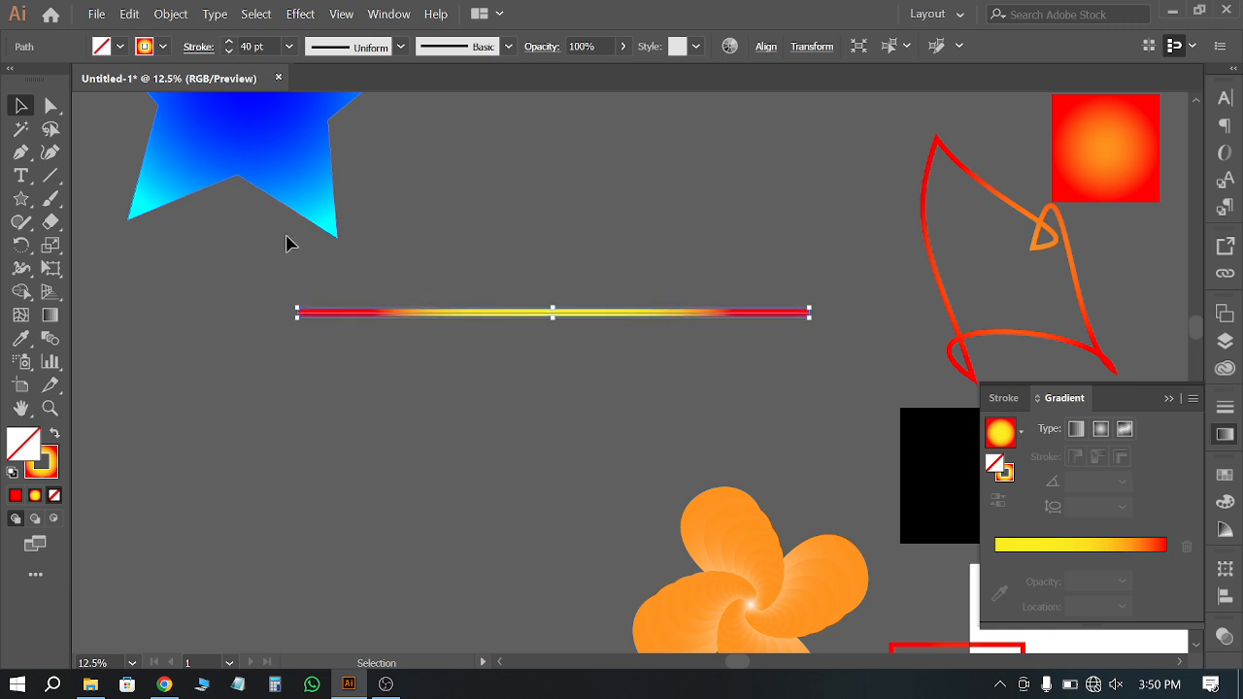
# Step: Move the thick gradient line slightly down and to the left, and deselect it
pyautogui.scroll(1, 315, 400)
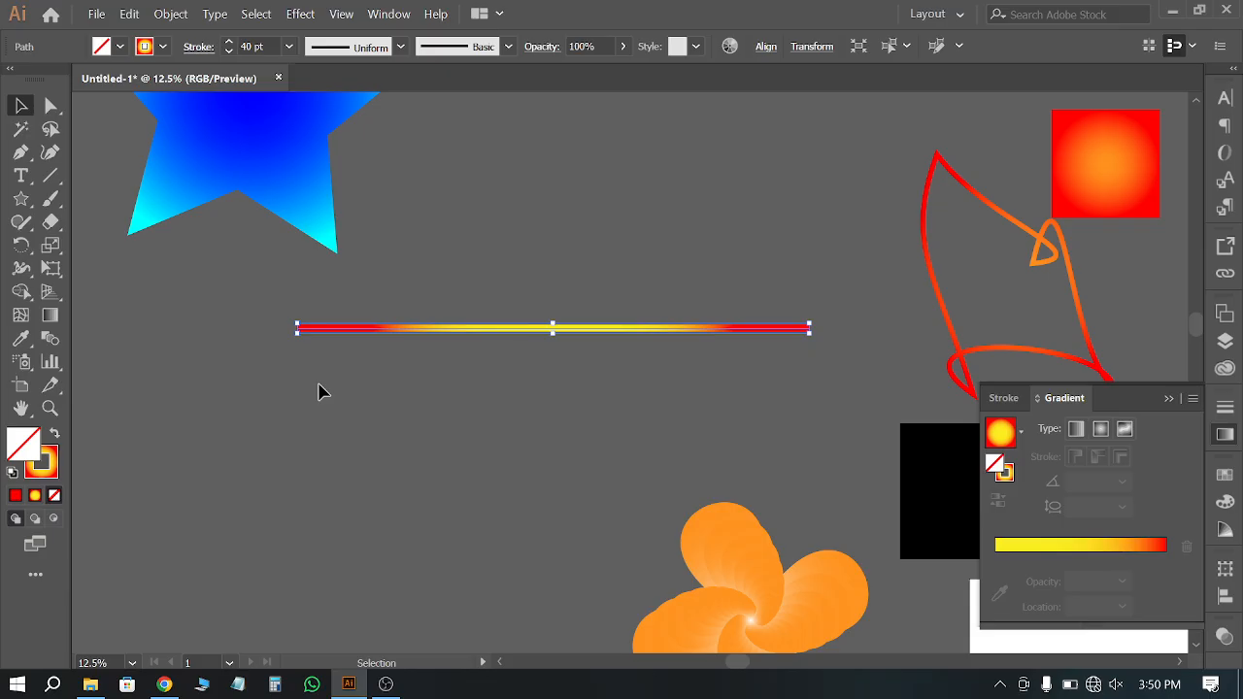
pyautogui.moveTo(699, 341); pyautogui.dragTo(639, 363)
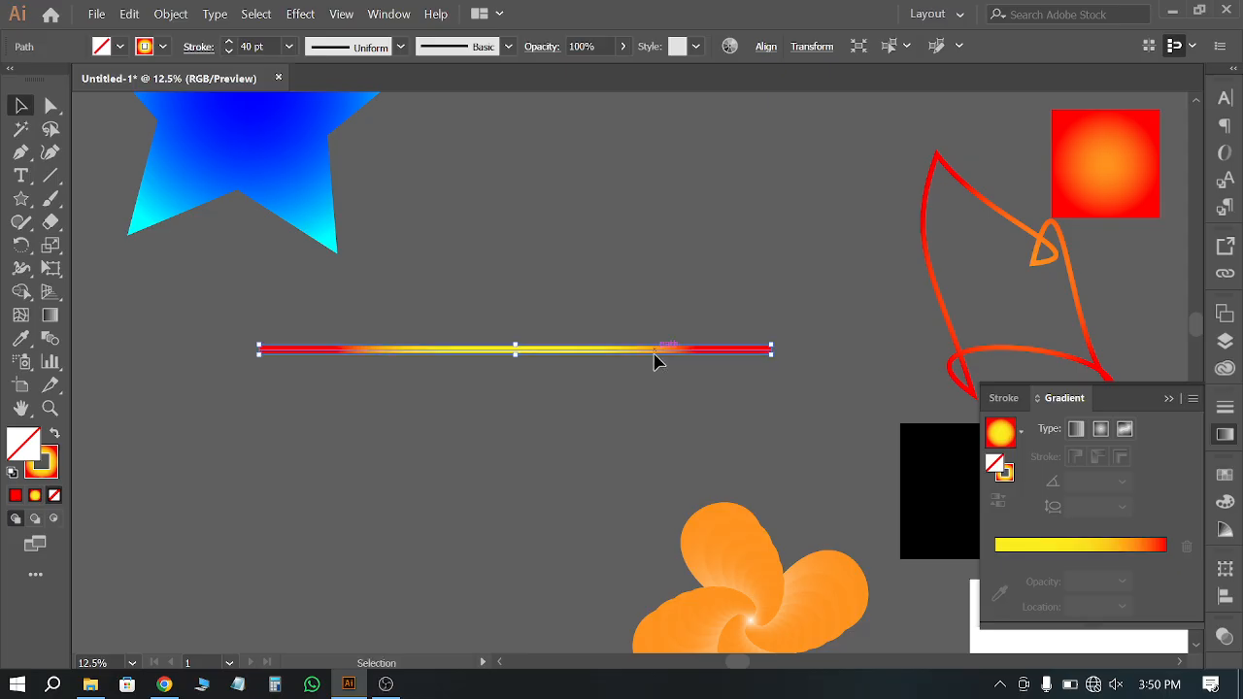
pyautogui.click(576, 419)
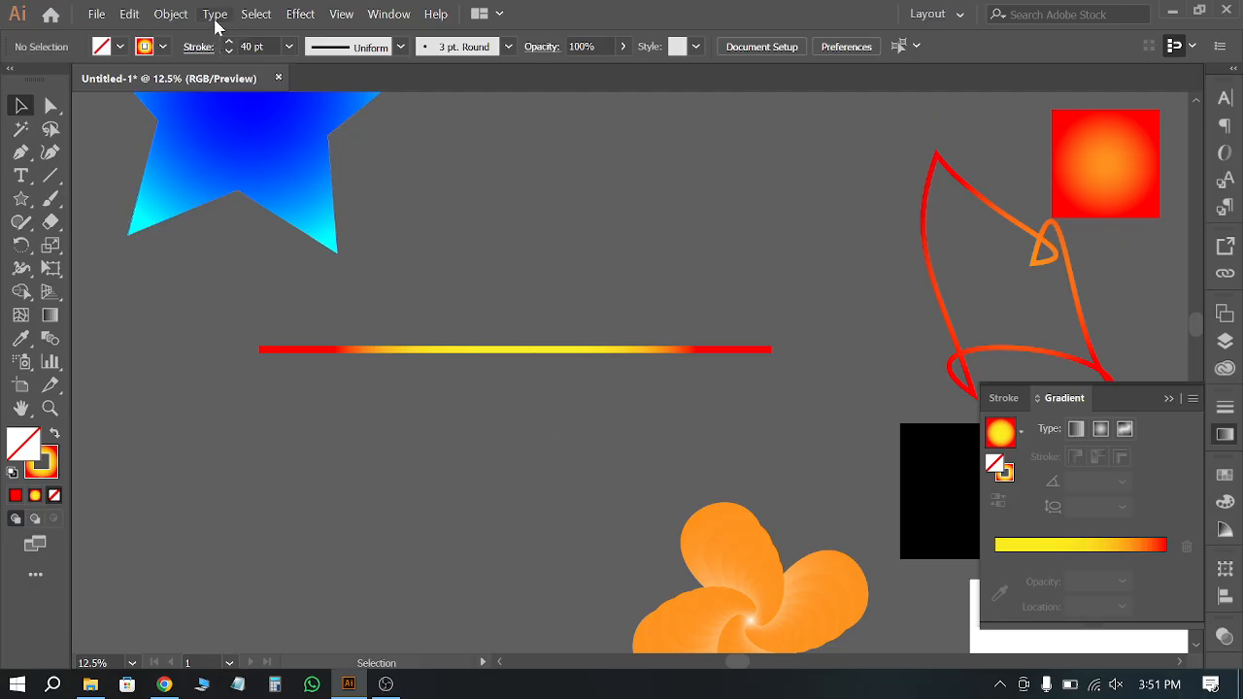
# Step: Try to apply a Zig Zag effect with a 22 px absolute size, 26 ridges per segment and smooth points
pyautogui.click(300, 13)
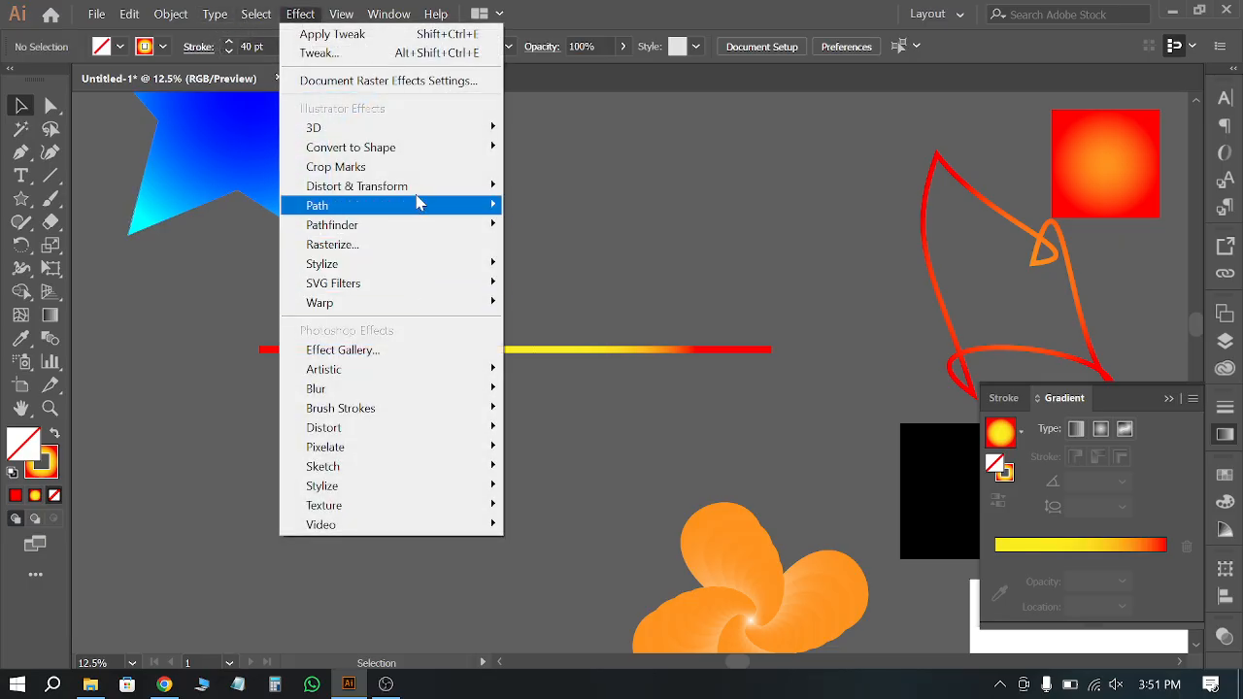
pyautogui.moveTo(416, 194)
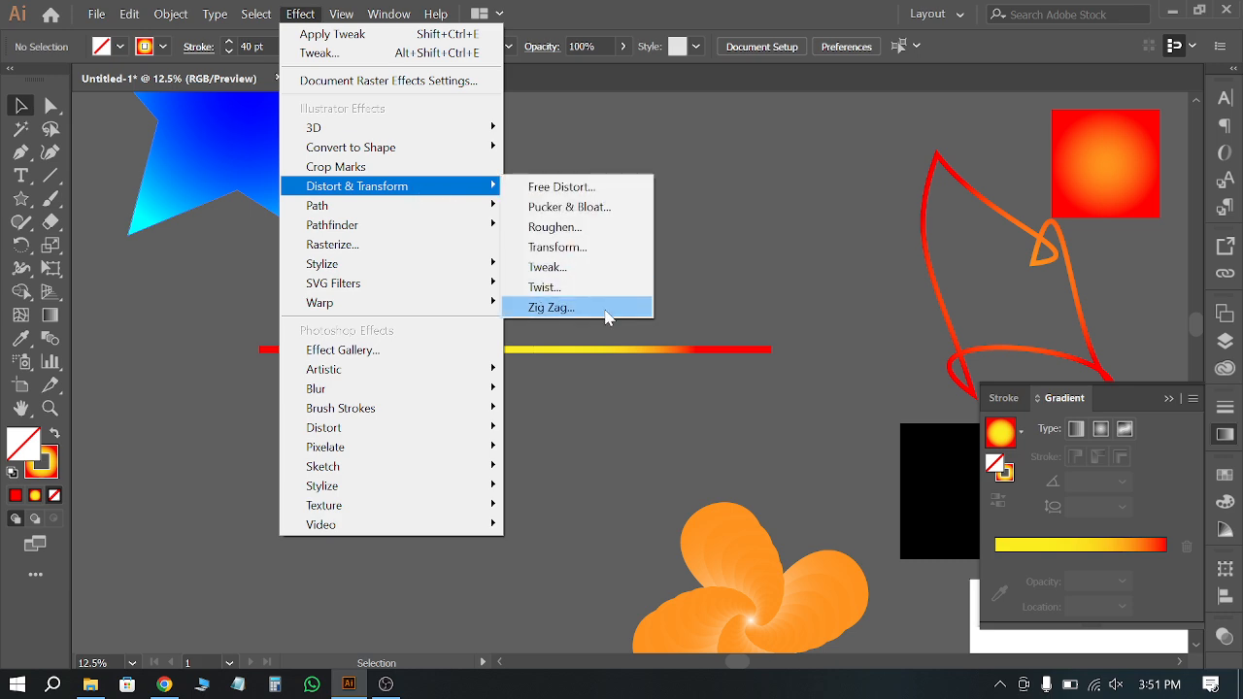
pyautogui.click(605, 309)
pyautogui.moveTo(628, 203); pyautogui.dragTo(993, 71)
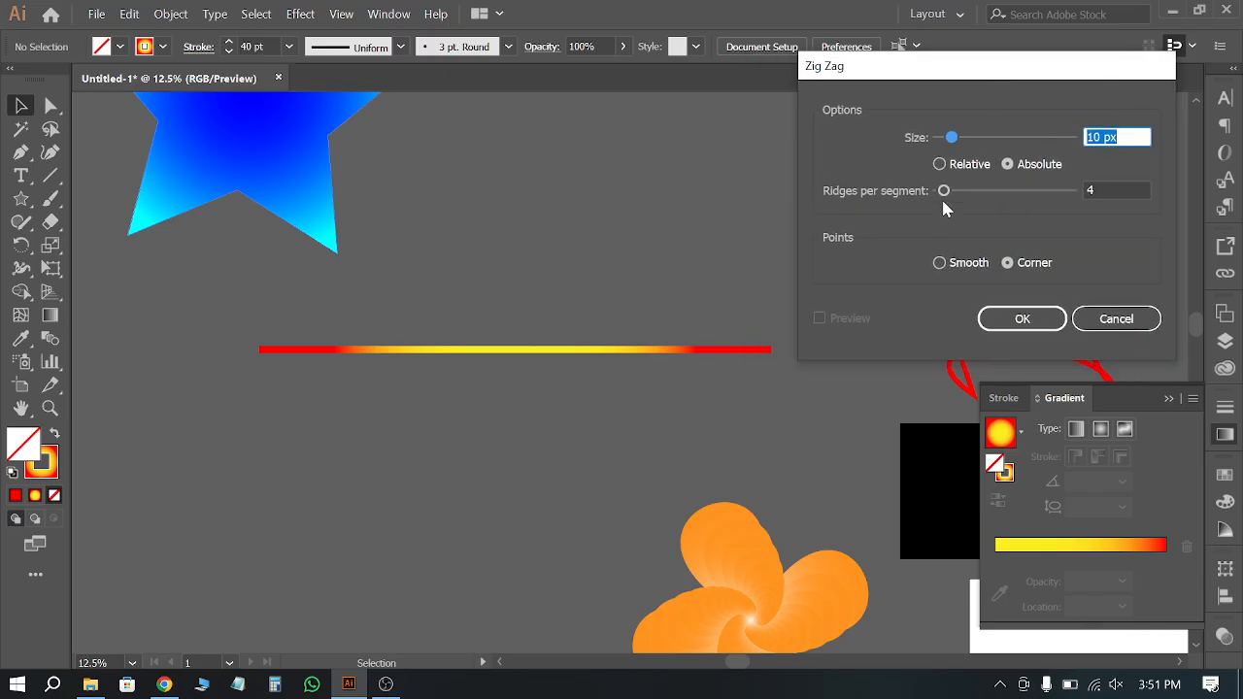
pyautogui.moveTo(952, 137); pyautogui.dragTo(969, 136)
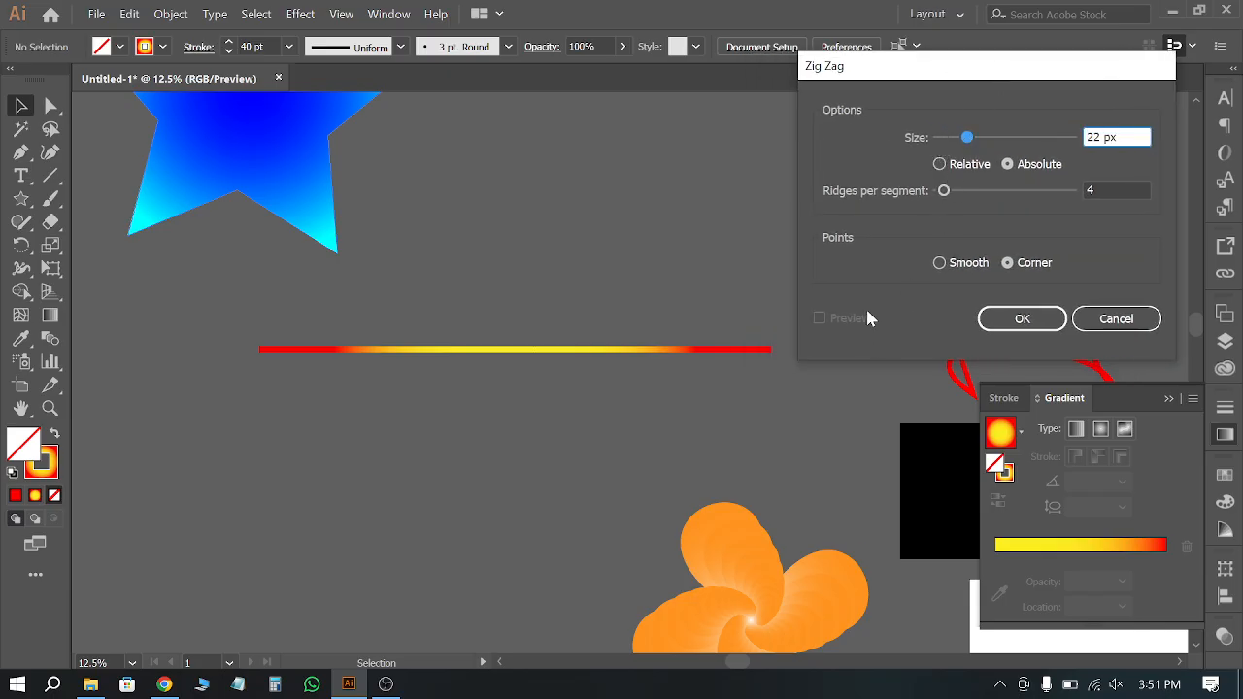
pyautogui.moveTo(942, 192); pyautogui.dragTo(973, 191)
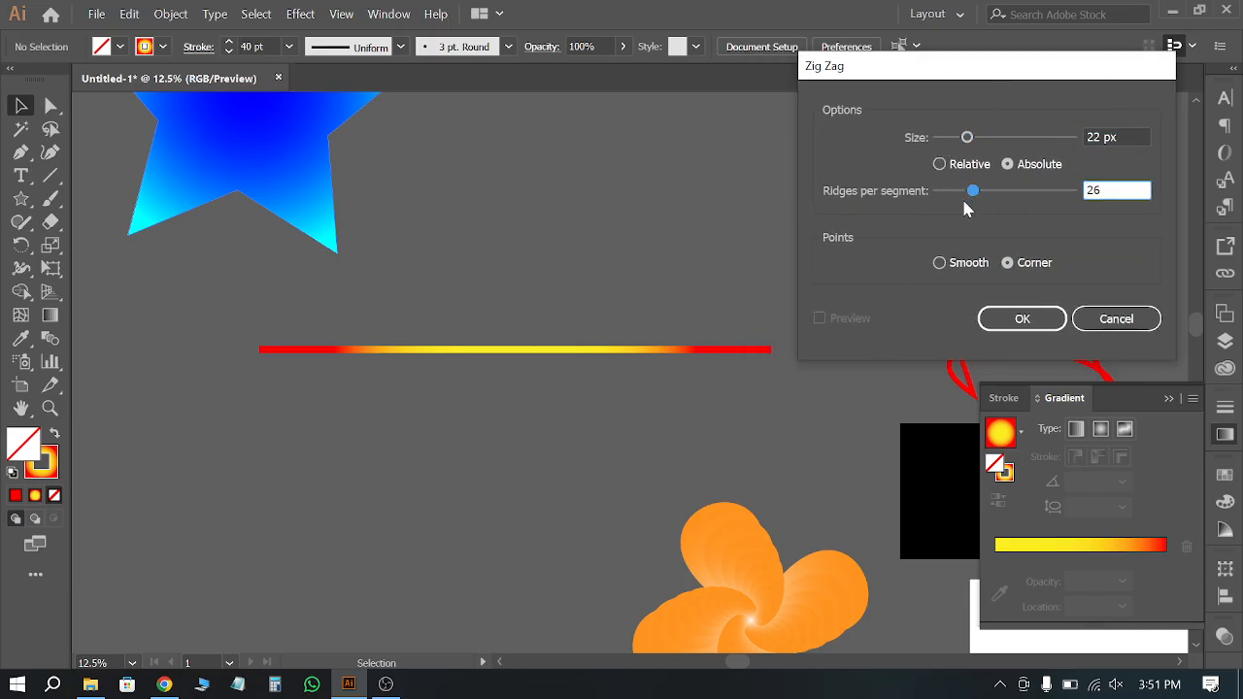
pyautogui.click(958, 264)
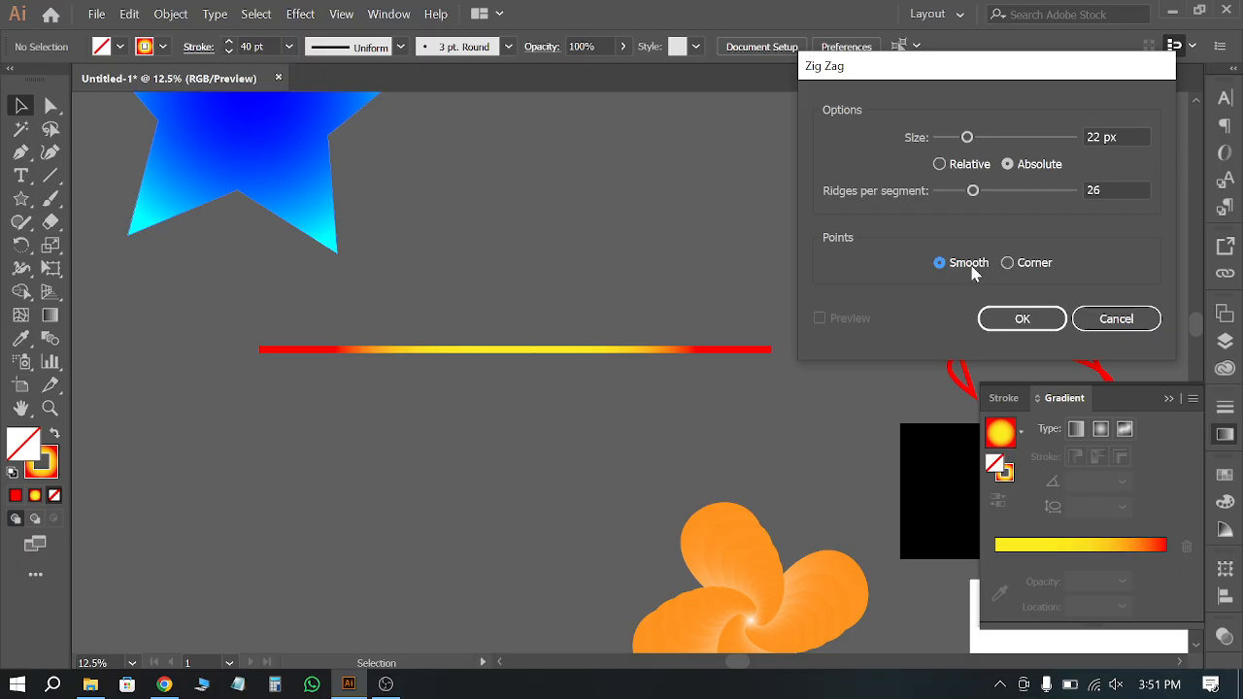
pyautogui.click(1023, 318)
# Step: Select the gradient line and start a Zig Zag effect with preview on and an absolute size of 70 px
pyautogui.moveTo(549, 287); pyautogui.dragTo(369, 408)
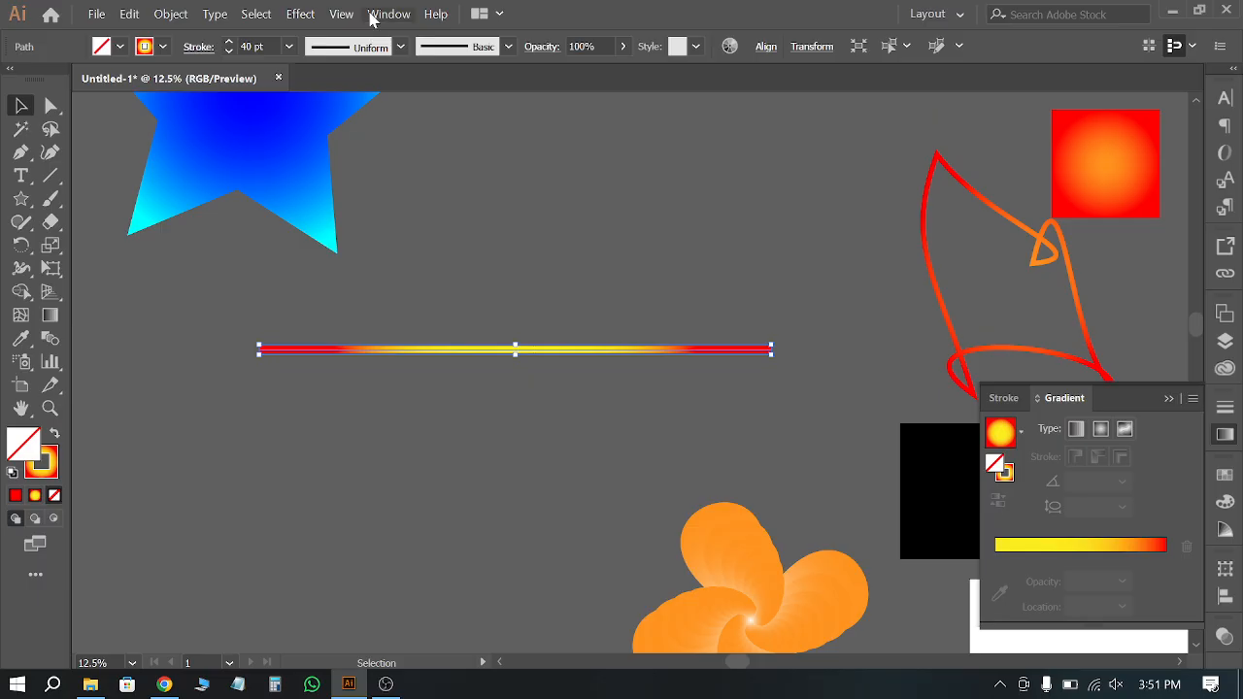
pyautogui.click(300, 14)
pyautogui.moveTo(417, 187)
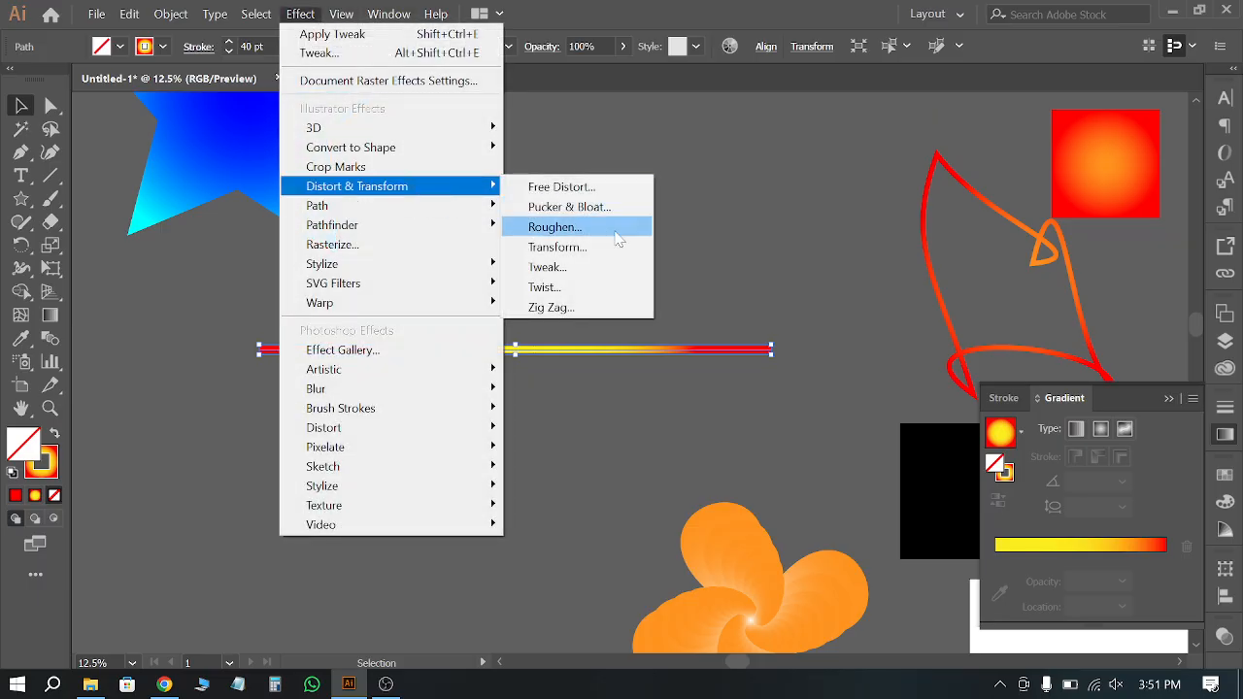
pyautogui.click(550, 307)
pyautogui.click(845, 324)
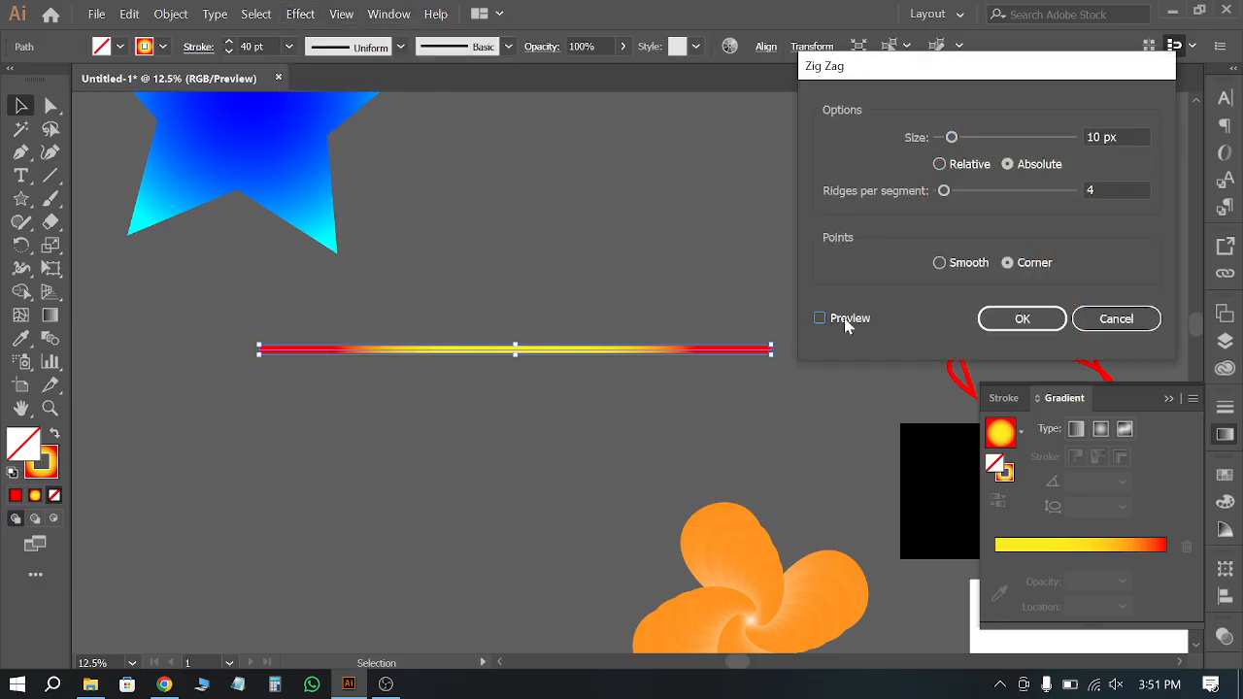
pyautogui.click(848, 325)
pyautogui.moveTo(951, 137); pyautogui.dragTo(1031, 137)
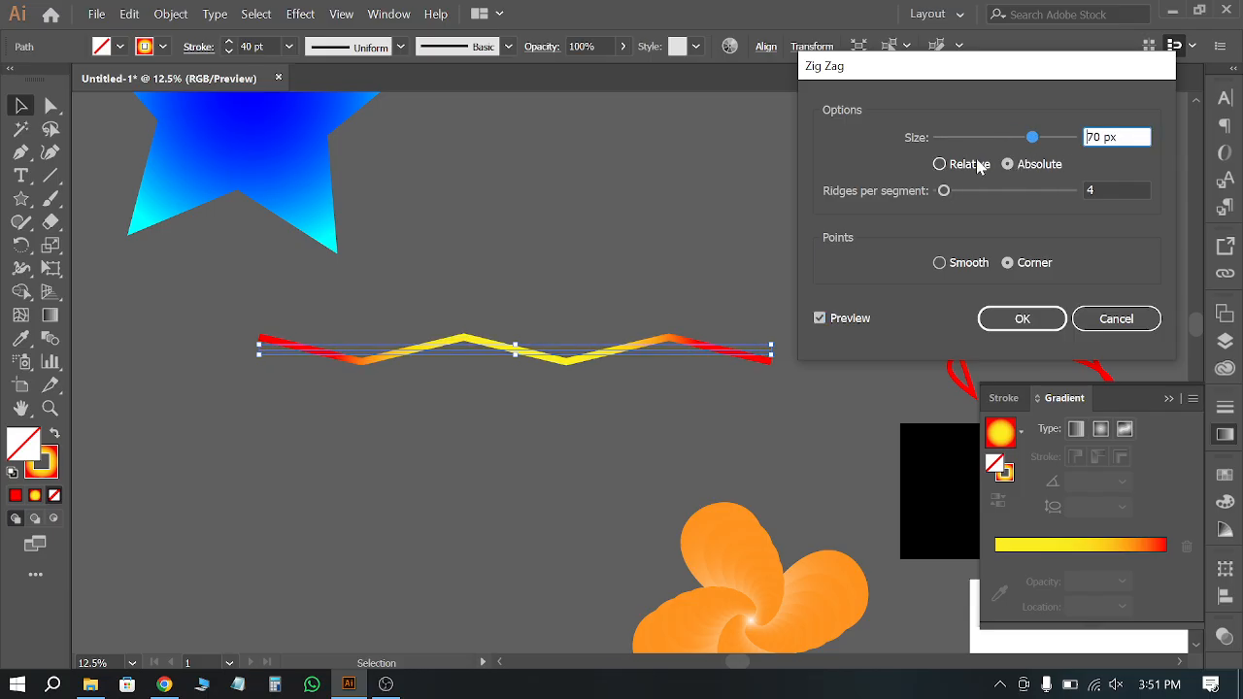
pyautogui.click(972, 165)
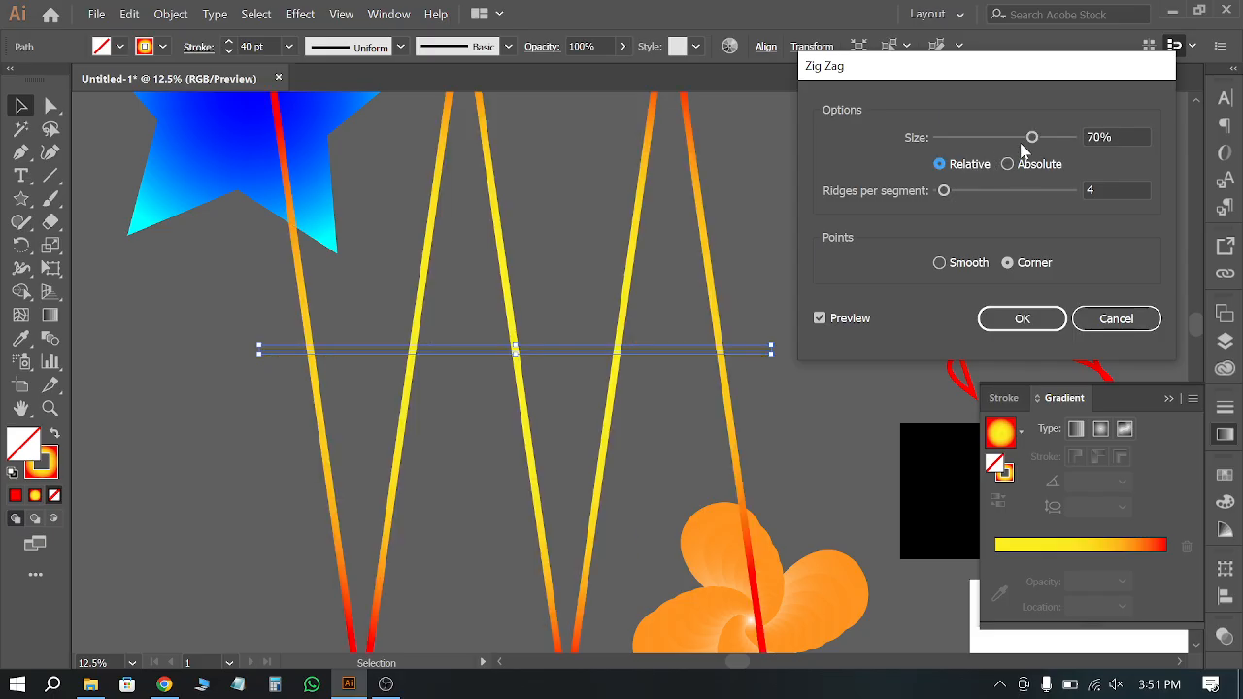
pyautogui.click(1010, 163)
# Step: Apply the Zig Zag with smooth points, a size of about 75 px and 29 ridges per segment
pyautogui.click(970, 265)
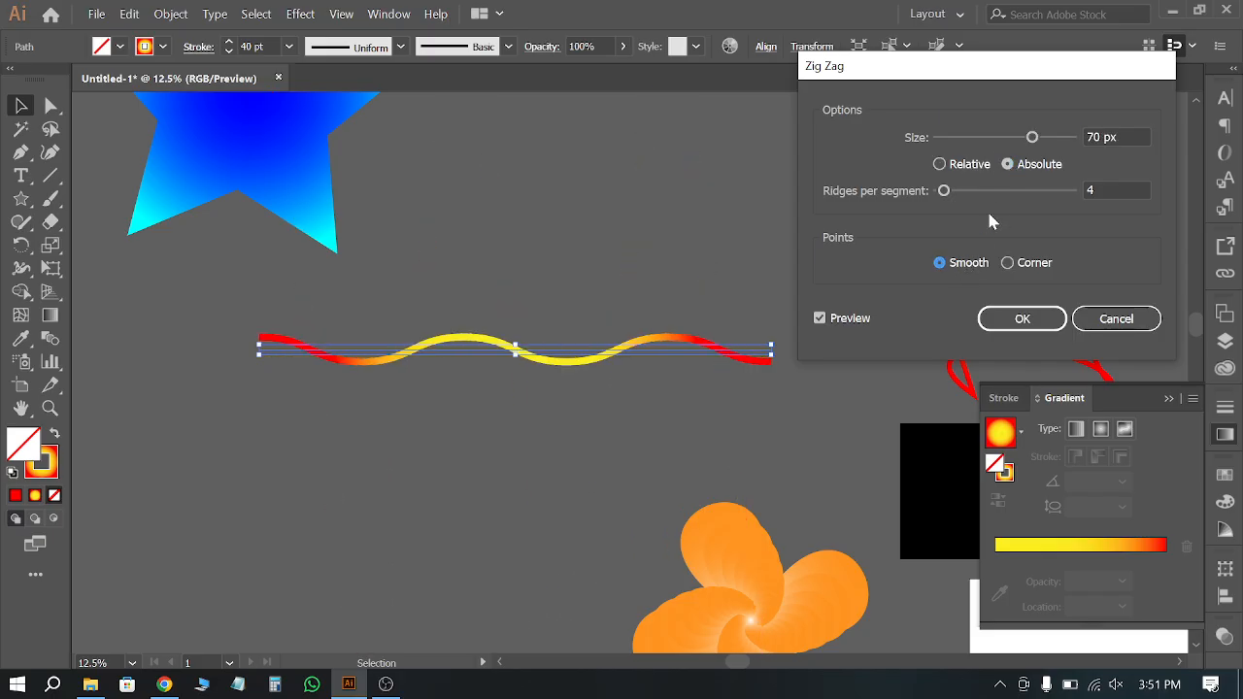
pyautogui.moveTo(1033, 137); pyautogui.dragTo(1041, 140)
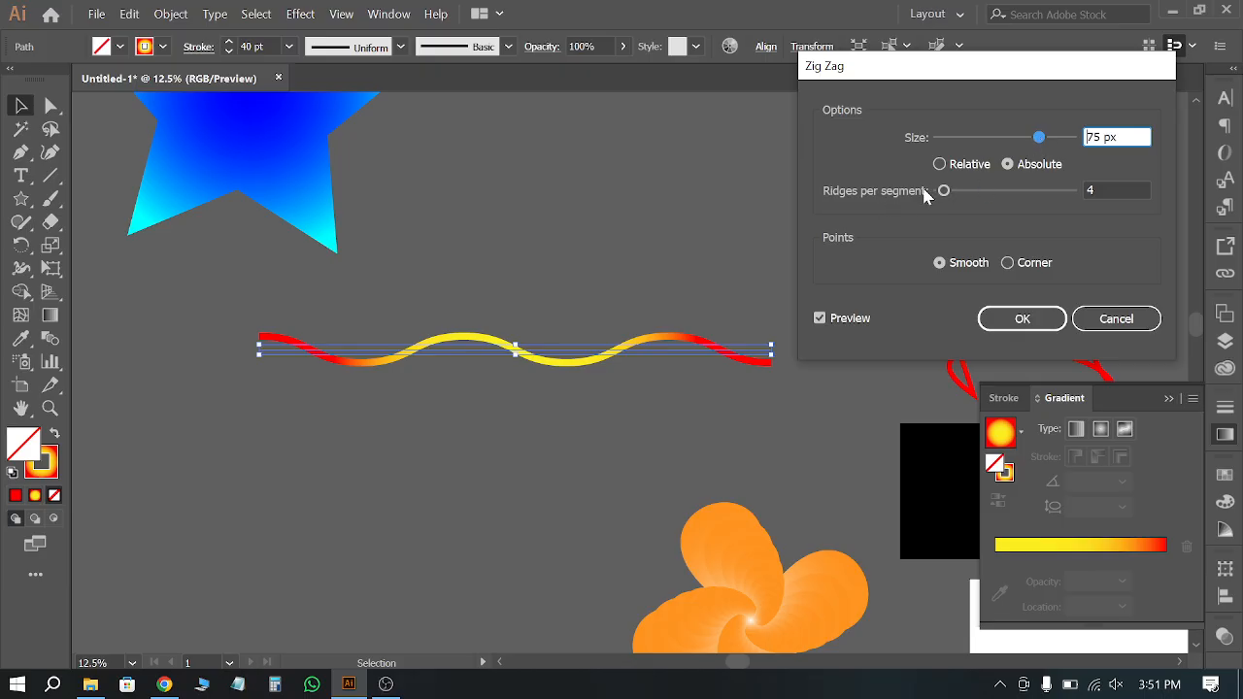
pyautogui.moveTo(943, 190); pyautogui.dragTo(983, 194)
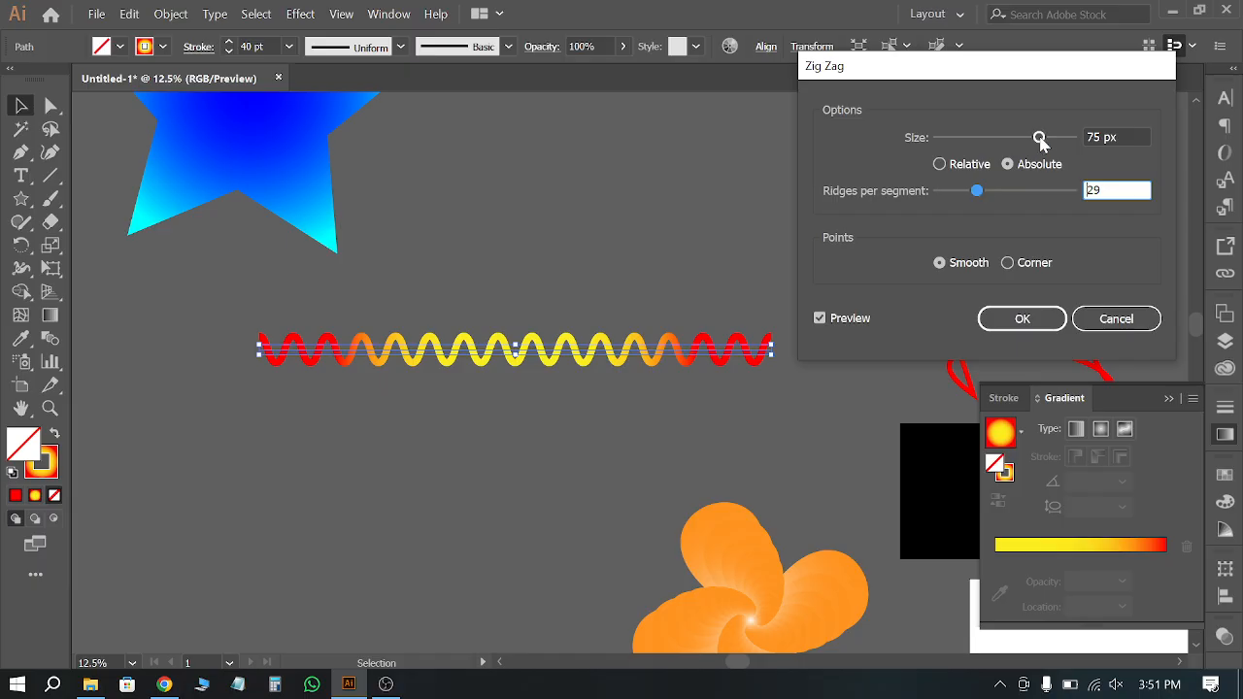
pyautogui.moveTo(1039, 137)
pyautogui.mouseDown()
pyautogui.moveTo(1057, 137)
pyautogui.moveTo(938, 137)
pyautogui.moveTo(1044, 139)
pyautogui.mouseUp()
pyautogui.click(1022, 318)
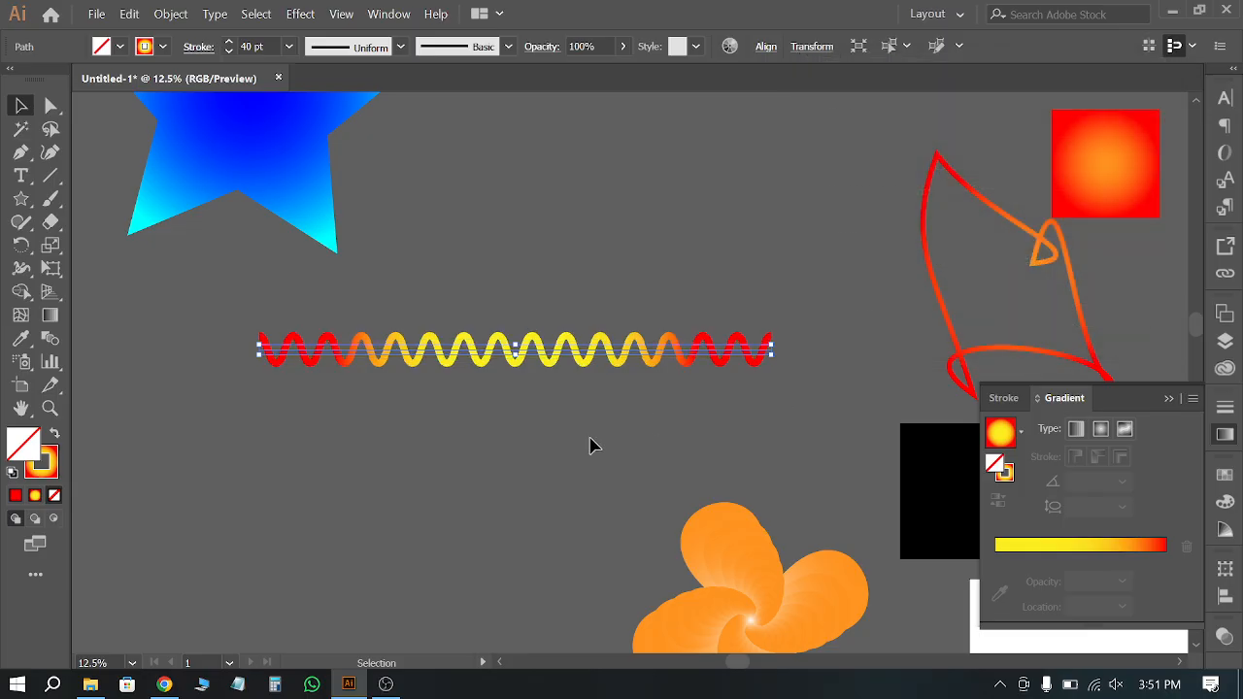
# Step: Deselect the wavy gradient line and examine it up close and from a distance among the other shapes
pyautogui.click(499, 402)
pyautogui.hotkey('ctrl', '+')
pyautogui.hotkey('ctrl', '+')
pyautogui.hotkey('ctrl', '+')
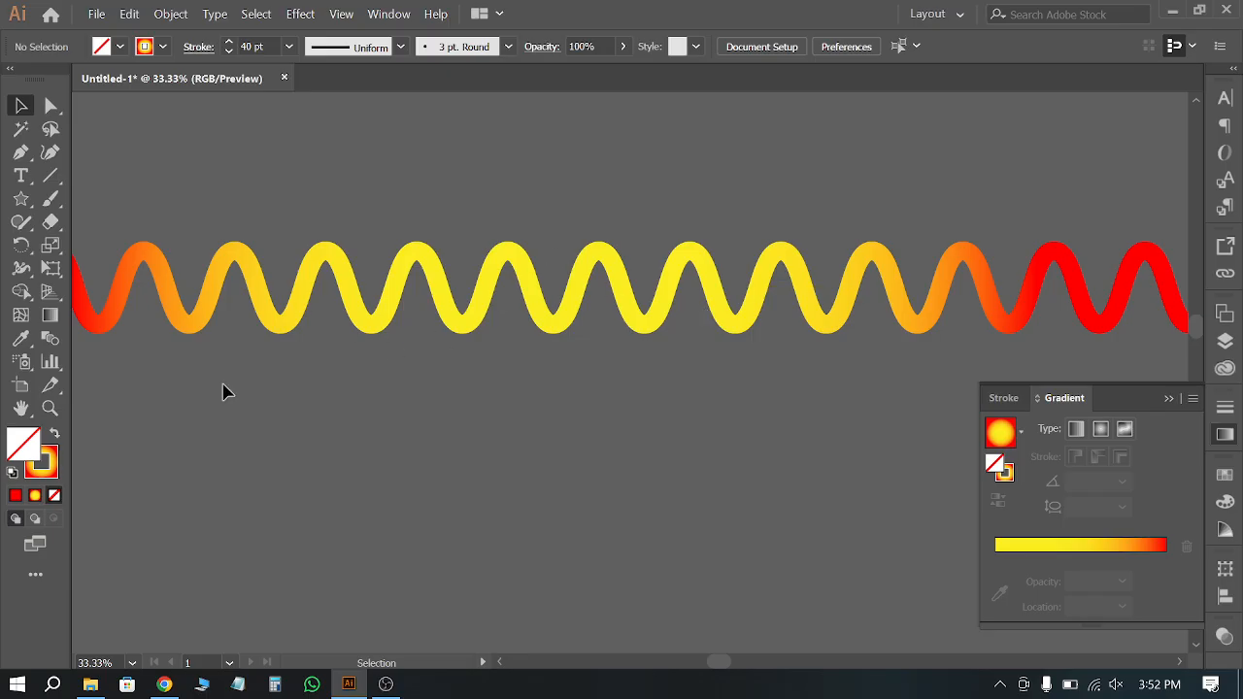
pyautogui.keyDown('alt'); pyautogui.scroll(-6, 450, 456); pyautogui.keyUp('alt')
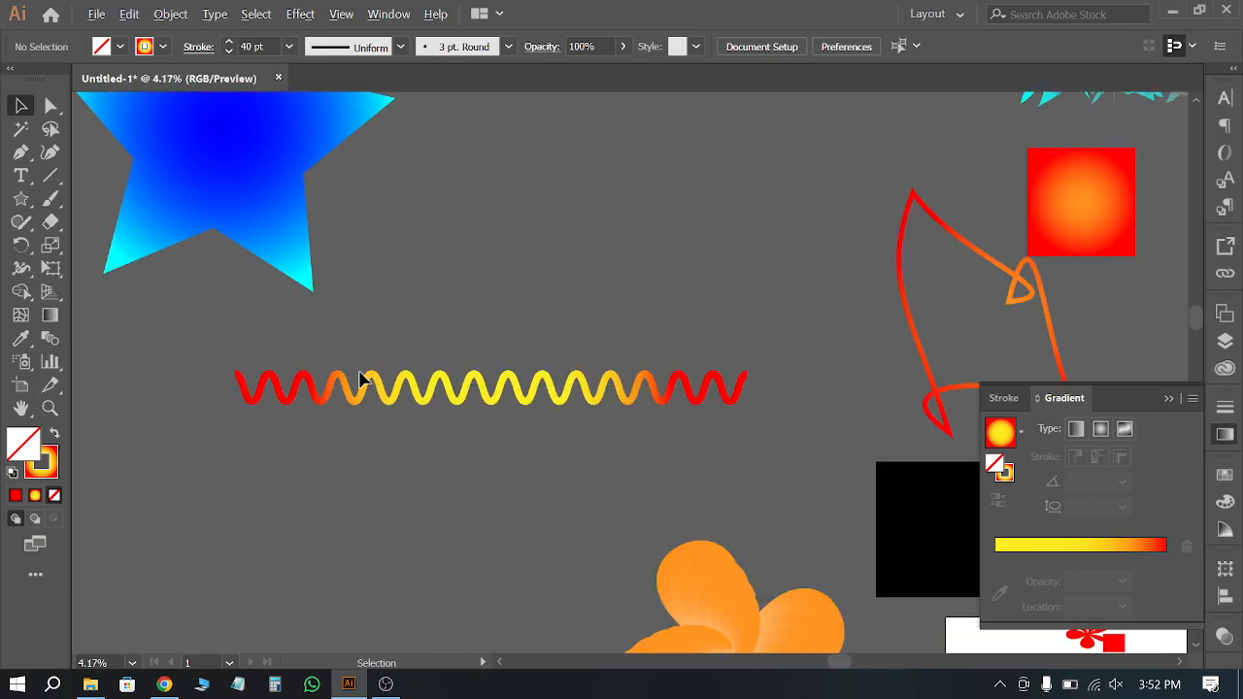
pyautogui.scroll(-2, 360, 379)
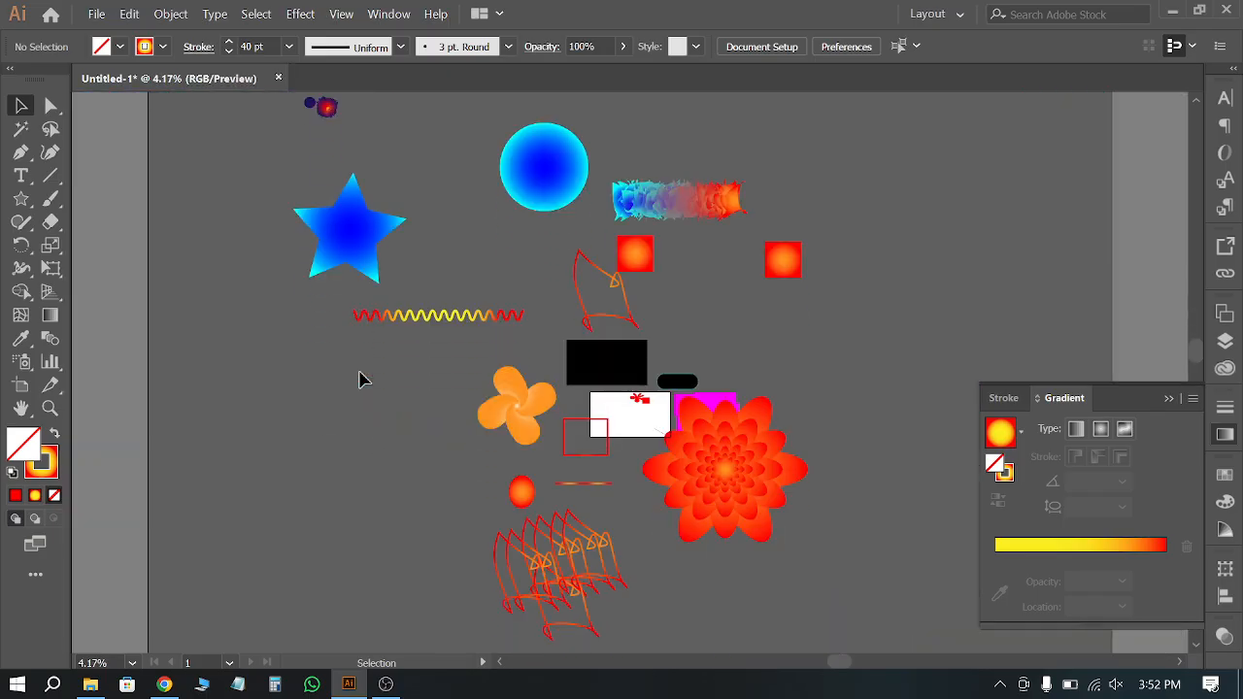
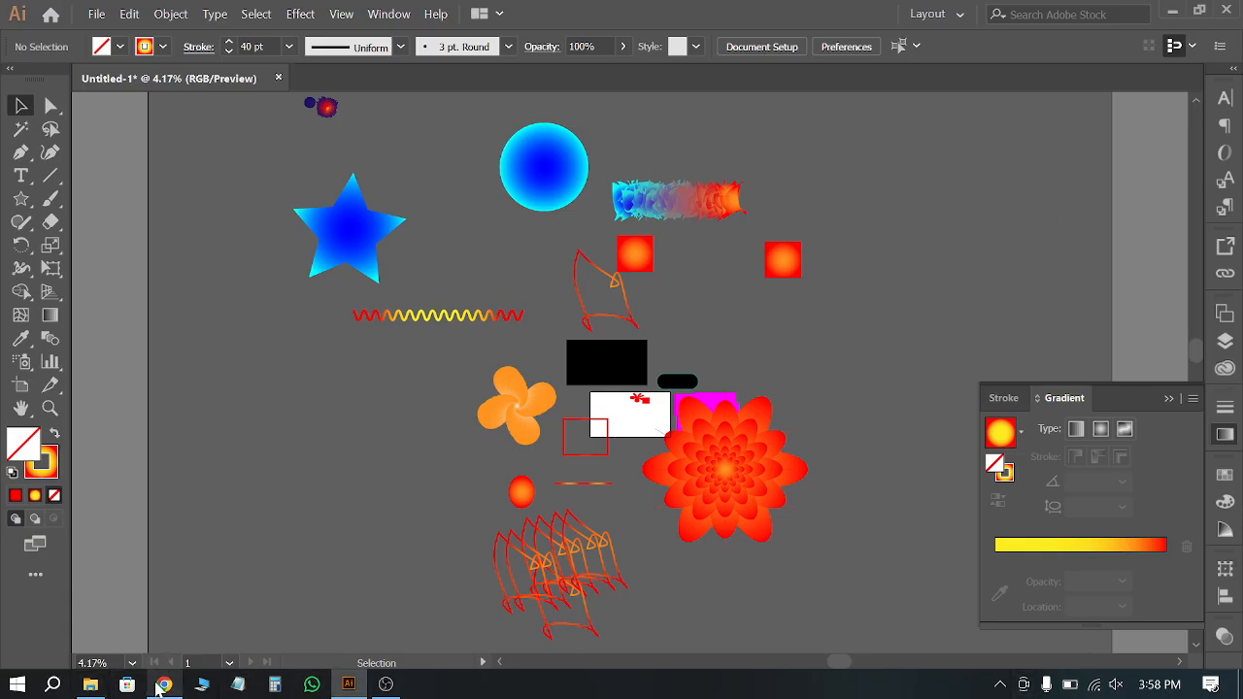
# Step: Switch to WhatsApp Web in Chrome, view the upper classroom photo in the TNSTTC group chat enlarged, and return to the chat
pyautogui.click(164, 685)
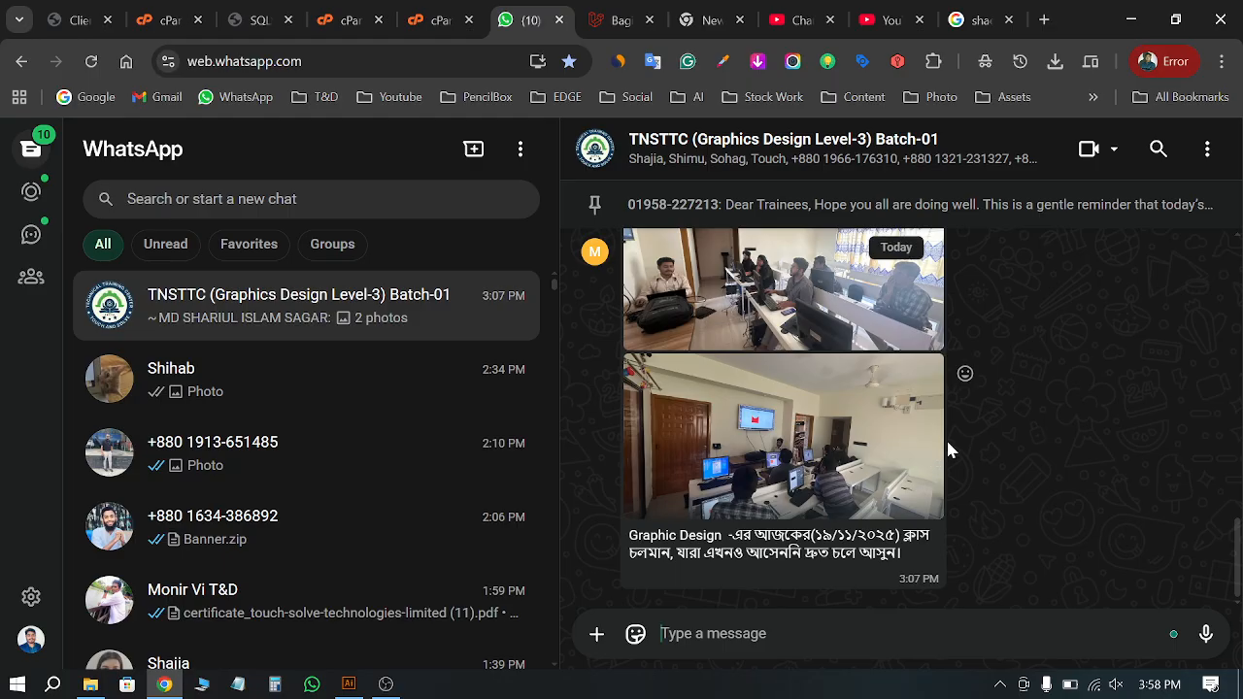
pyautogui.click(677, 320)
pyautogui.click(667, 335)
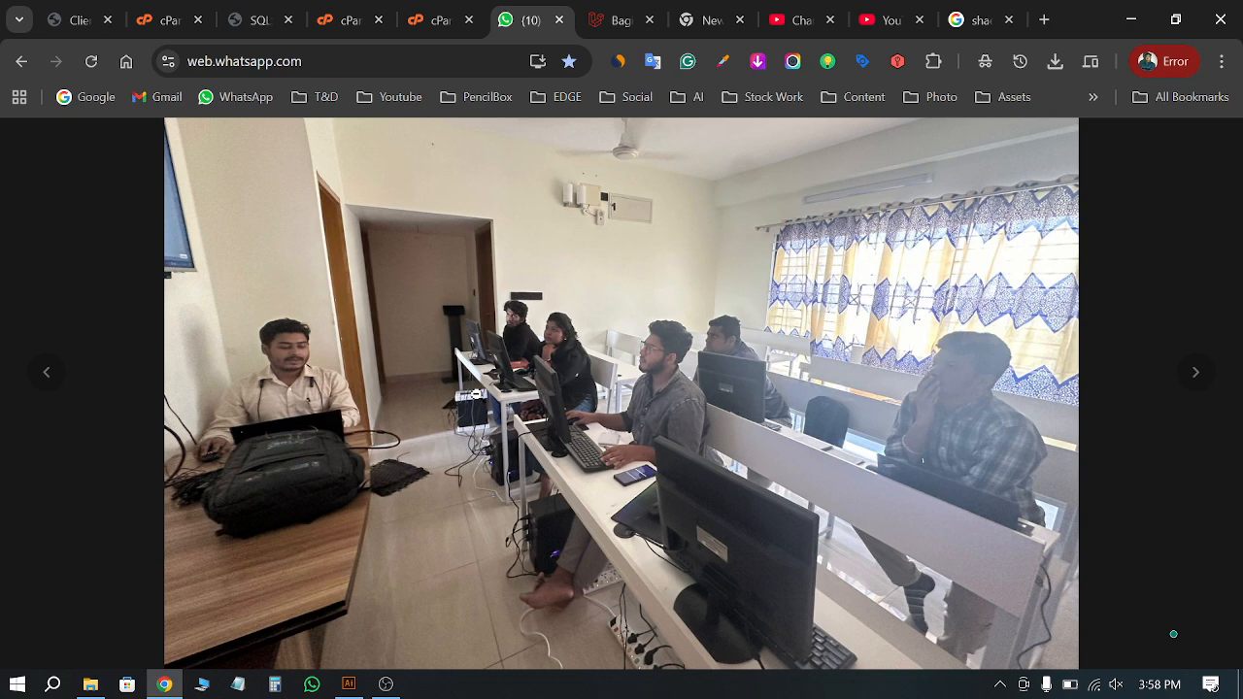
pyautogui.click(478, 381)
pyautogui.click(1027, 363)
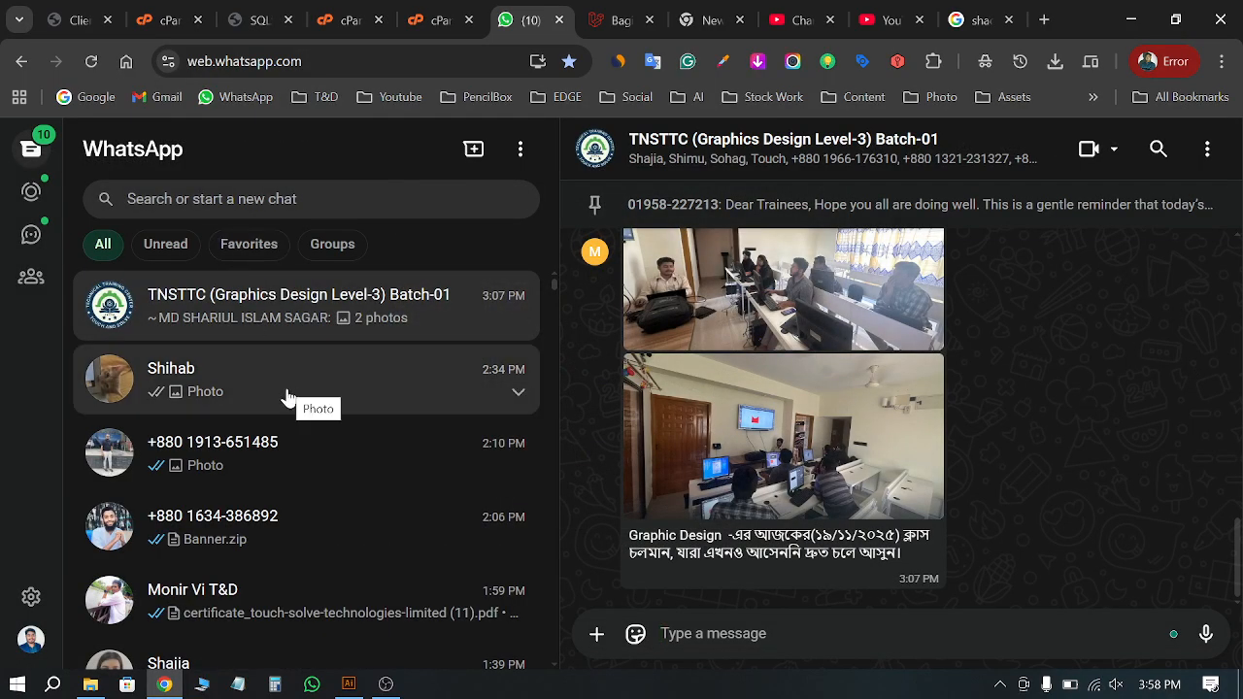
# Step: Reopen the upper classroom photo from the group chat and look over its different areas enlarged
pyautogui.click(677, 335)
pyautogui.click(436, 411)
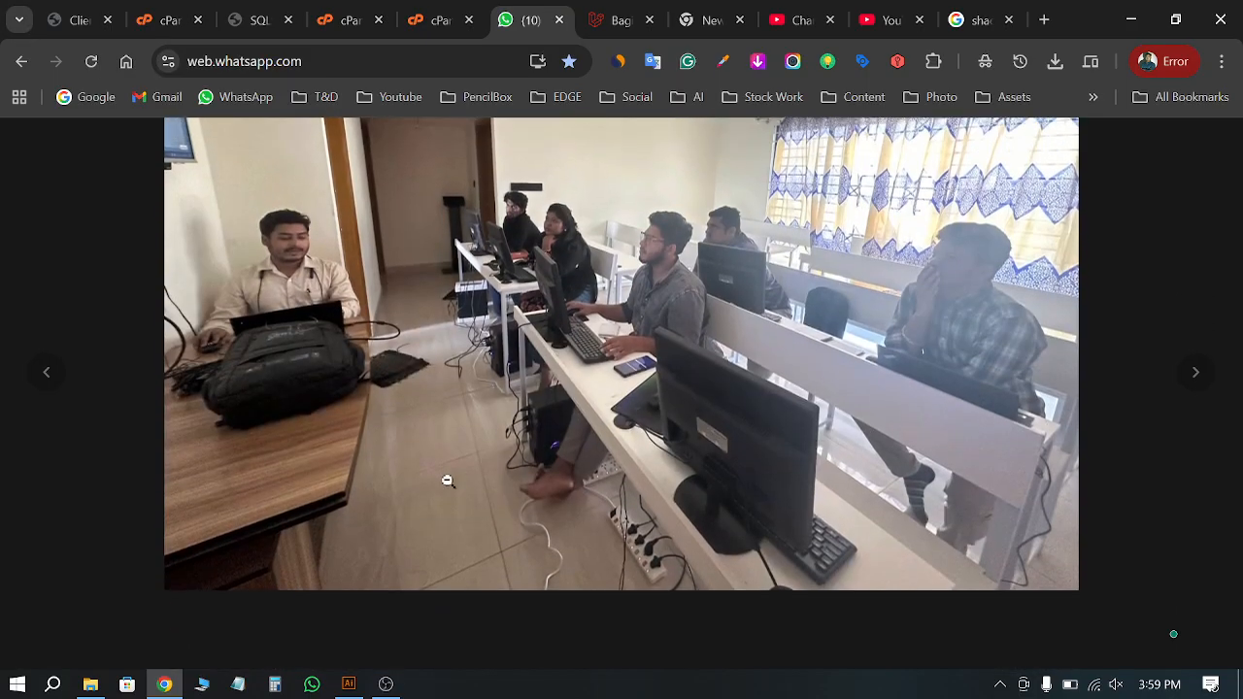
pyautogui.click(446, 480)
pyautogui.click(436, 409)
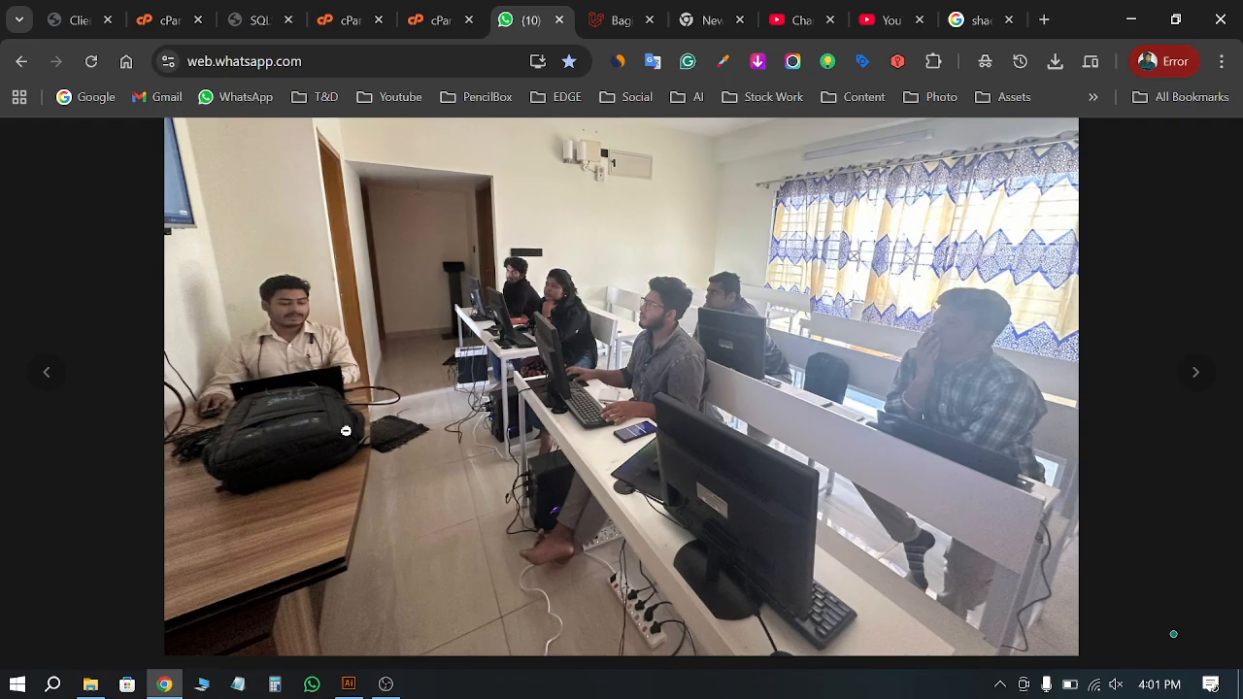
pyautogui.press('Right')
pyautogui.press('Right')
pyautogui.press('Right')
pyautogui.press('Right')
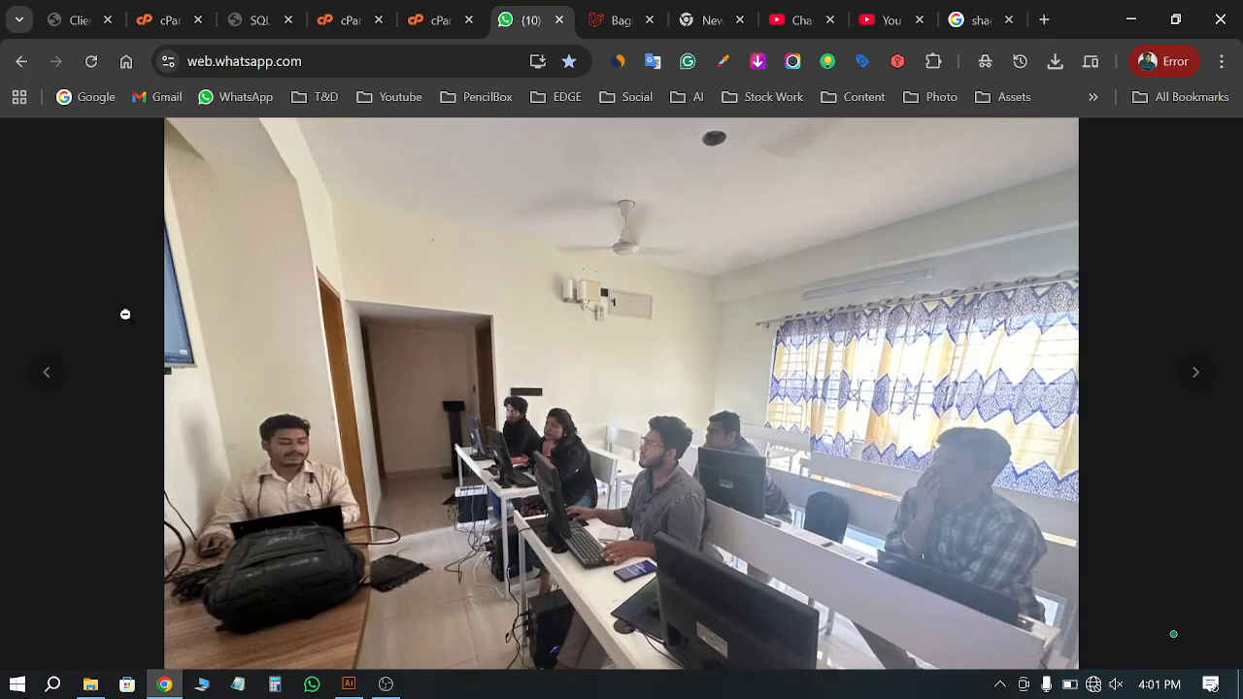
# Step: Fit the classroom photo to the viewer, enlarge it once more, and close it to return to the group chat
pyautogui.click(125, 316)
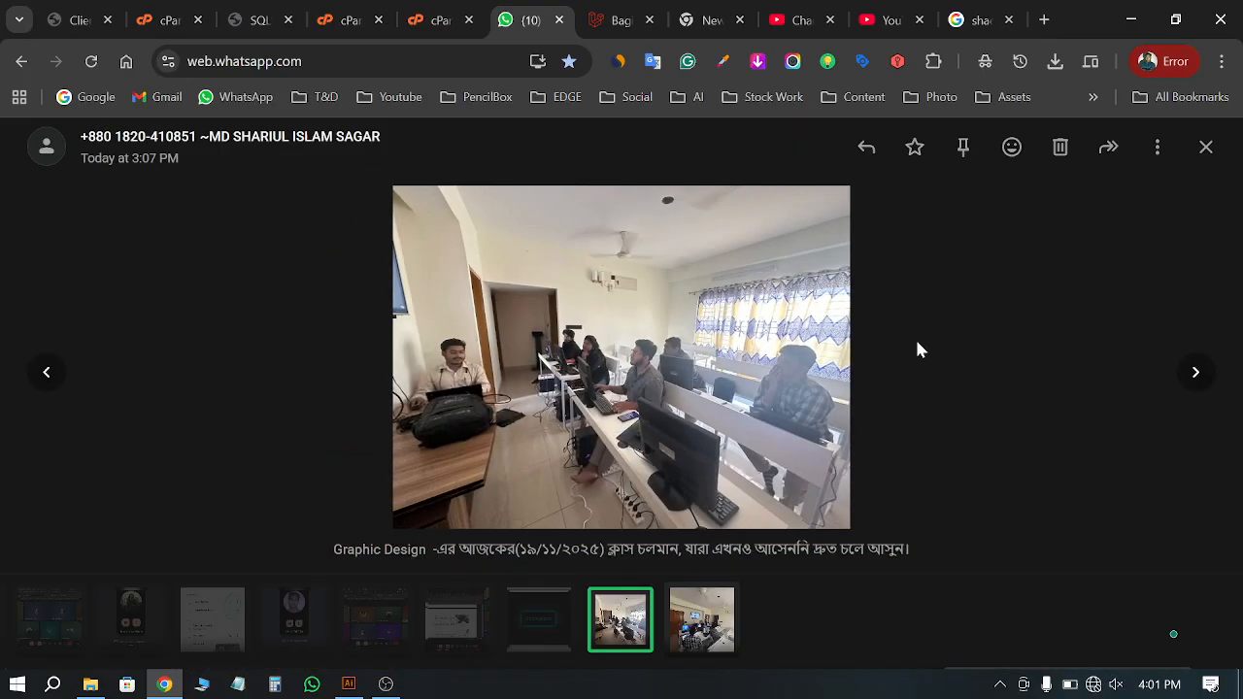
pyautogui.click(768, 366)
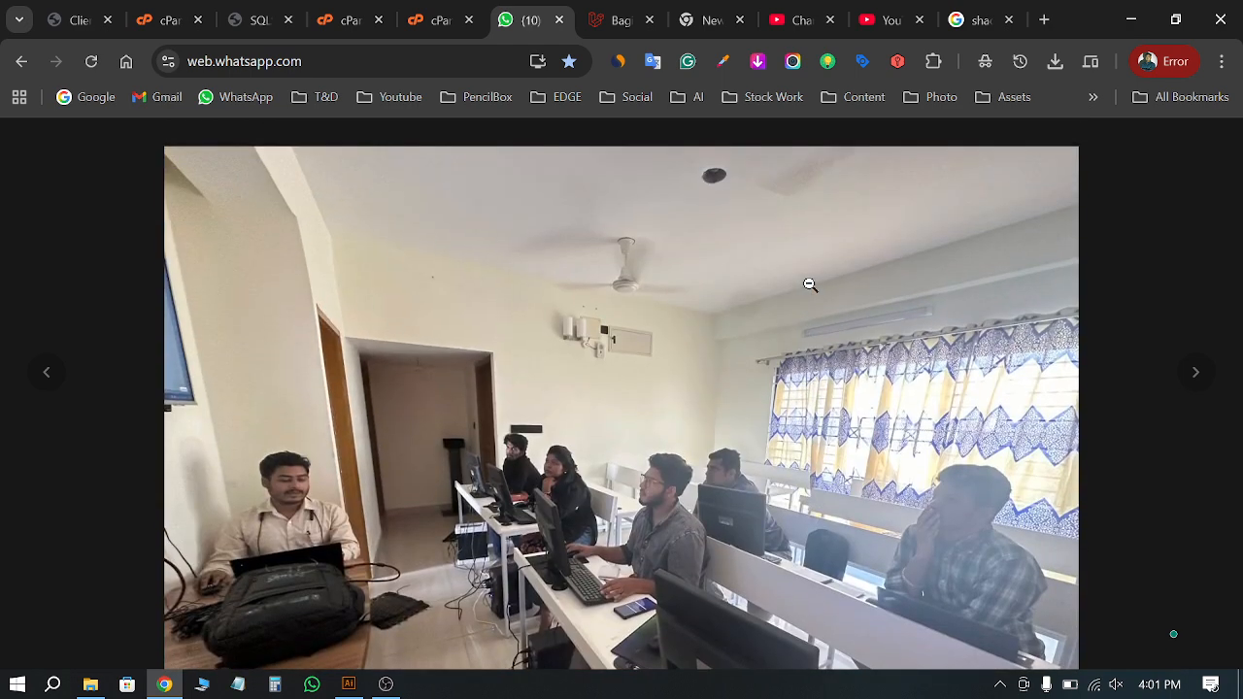
pyautogui.click(810, 285)
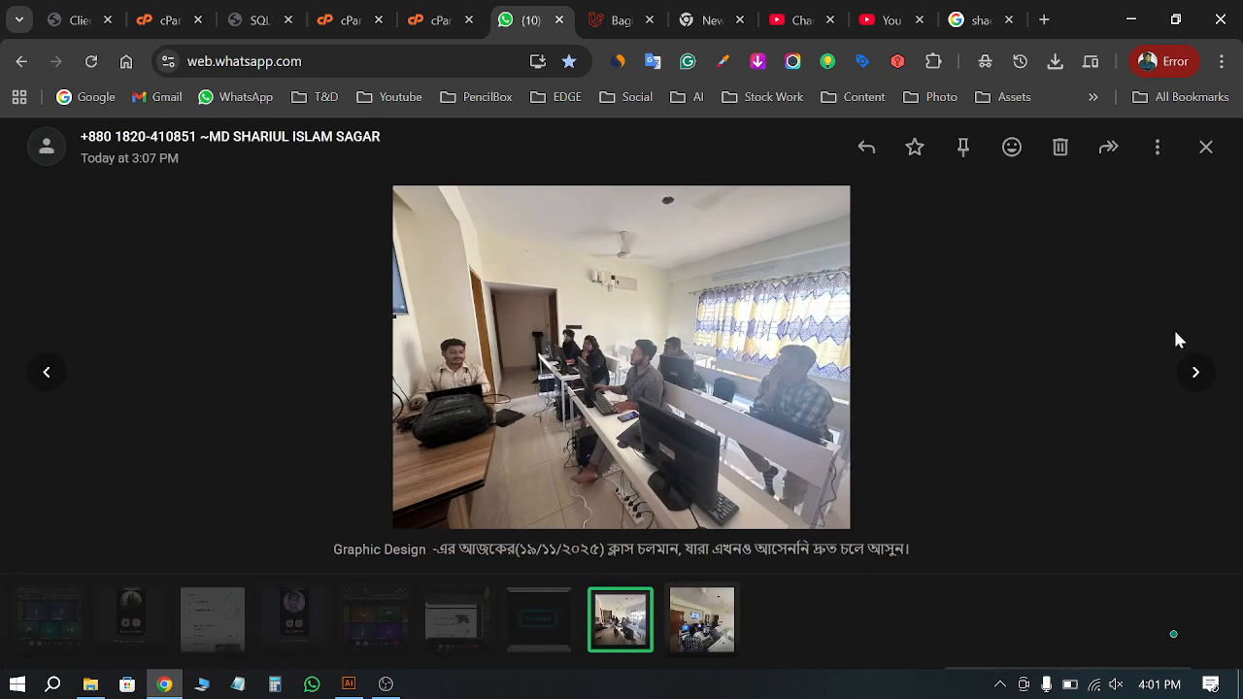
pyautogui.click(1204, 155)
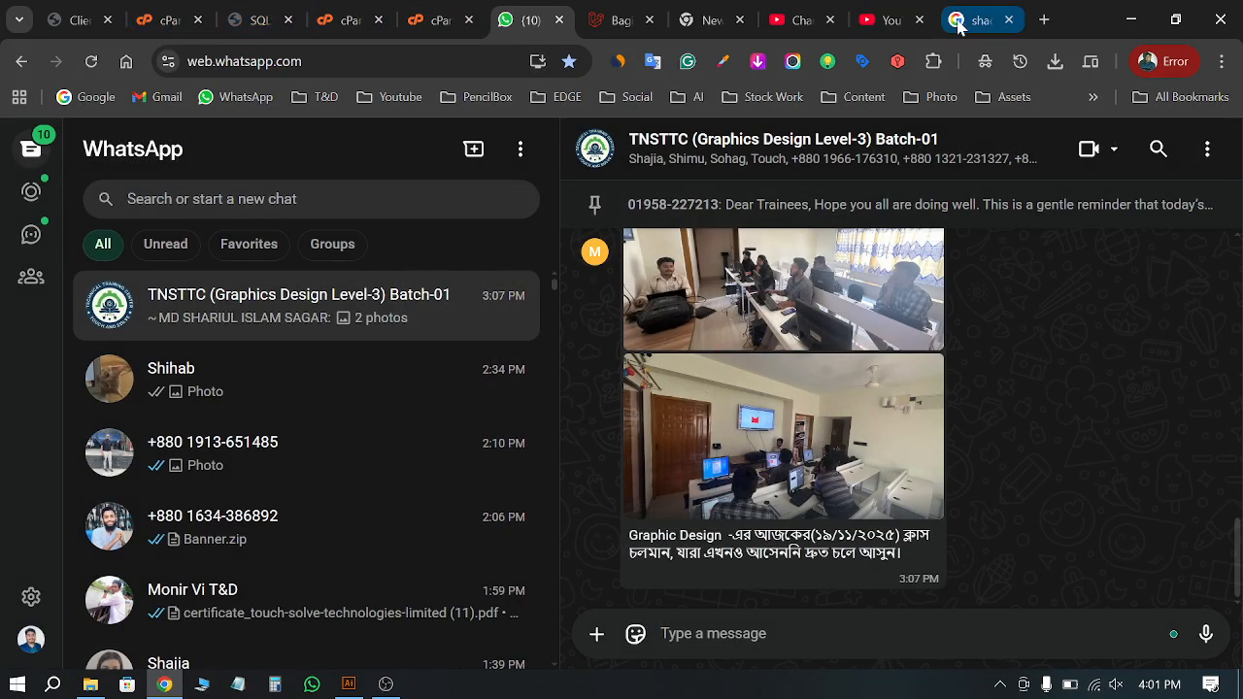
# Step: Check the running recording in OBS, put it and Chrome away, and return to the Illustrator document
pyautogui.click(386, 685)
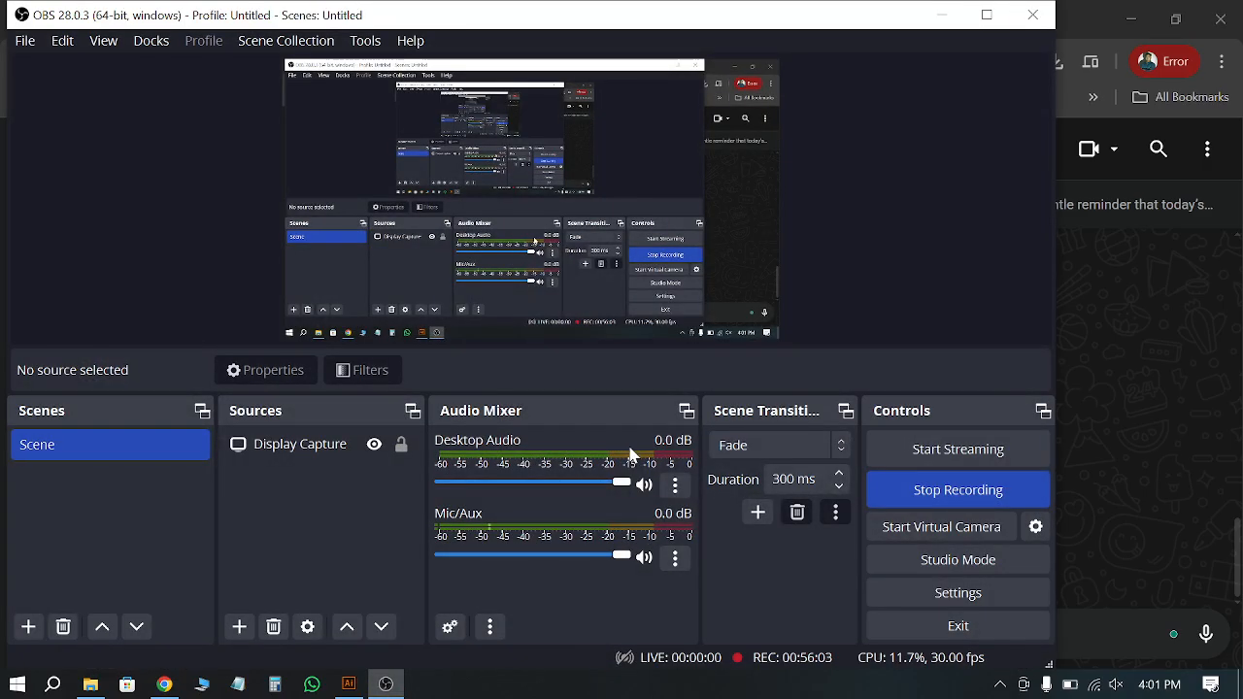
pyautogui.click(940, 14)
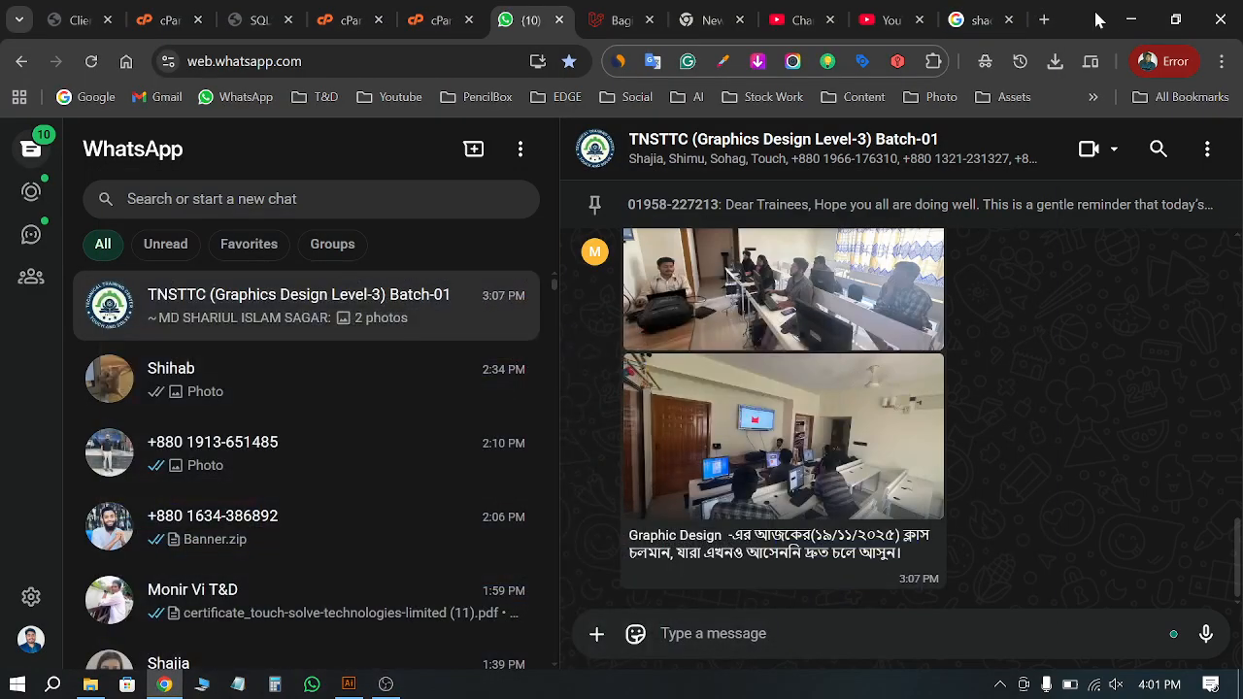
pyautogui.click(1130, 20)
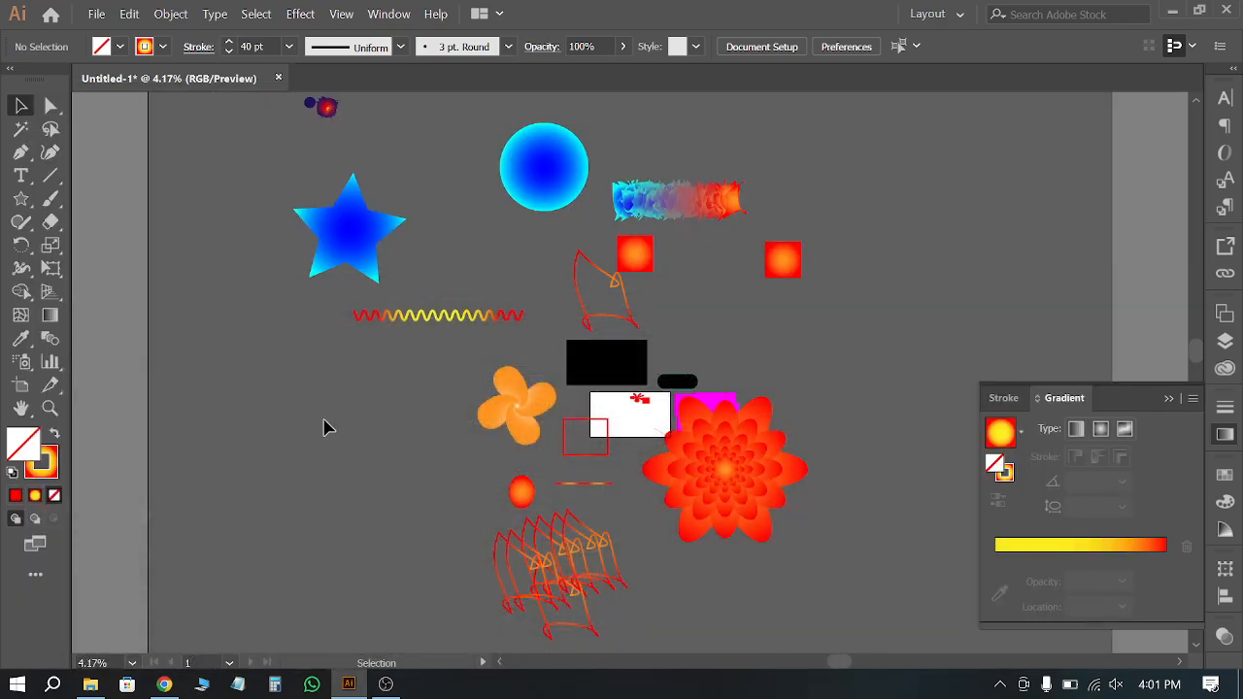
# Step: Draw a large square with the Rectangle tool on an empty area of the canvas beside the existing shapes
pyautogui.scroll(5, 1007, 161)
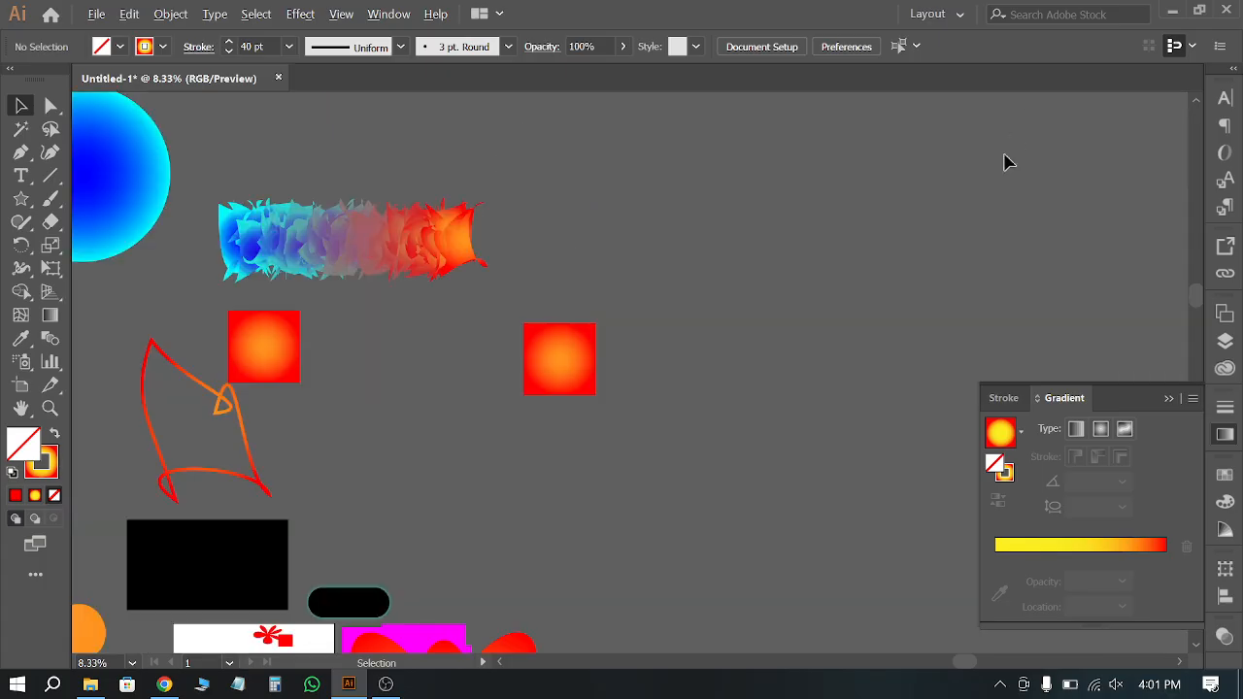
pyautogui.click(14, 198)
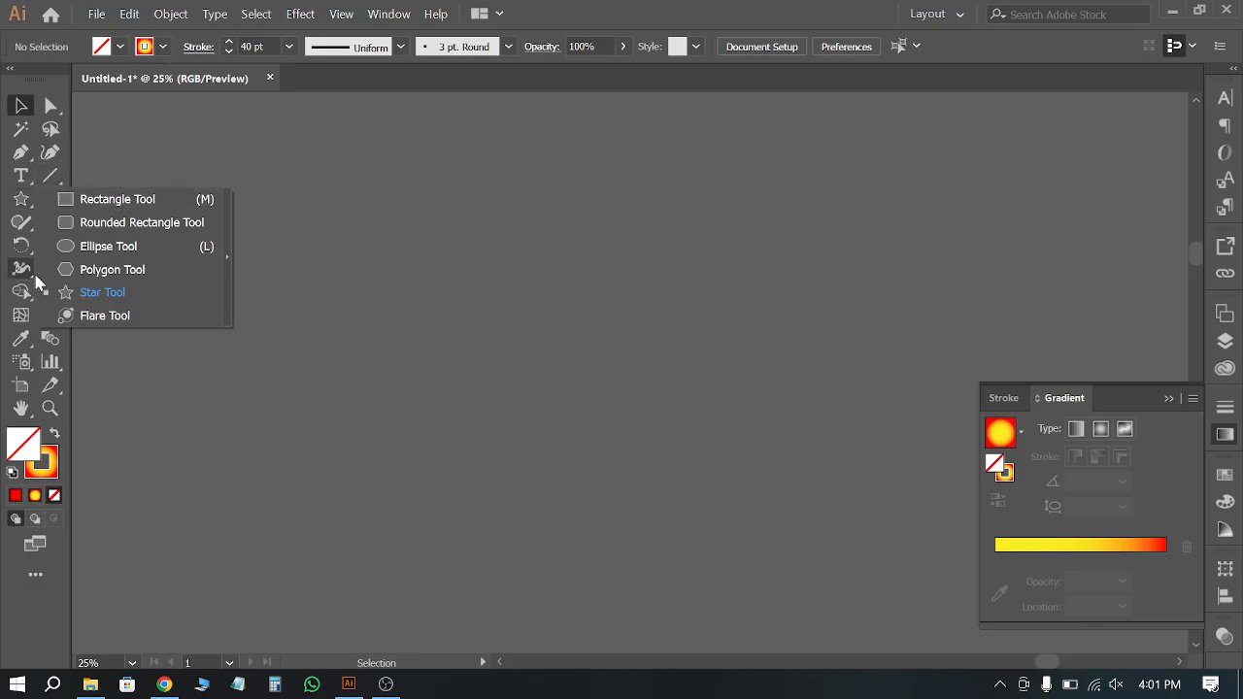
pyautogui.click(22, 198)
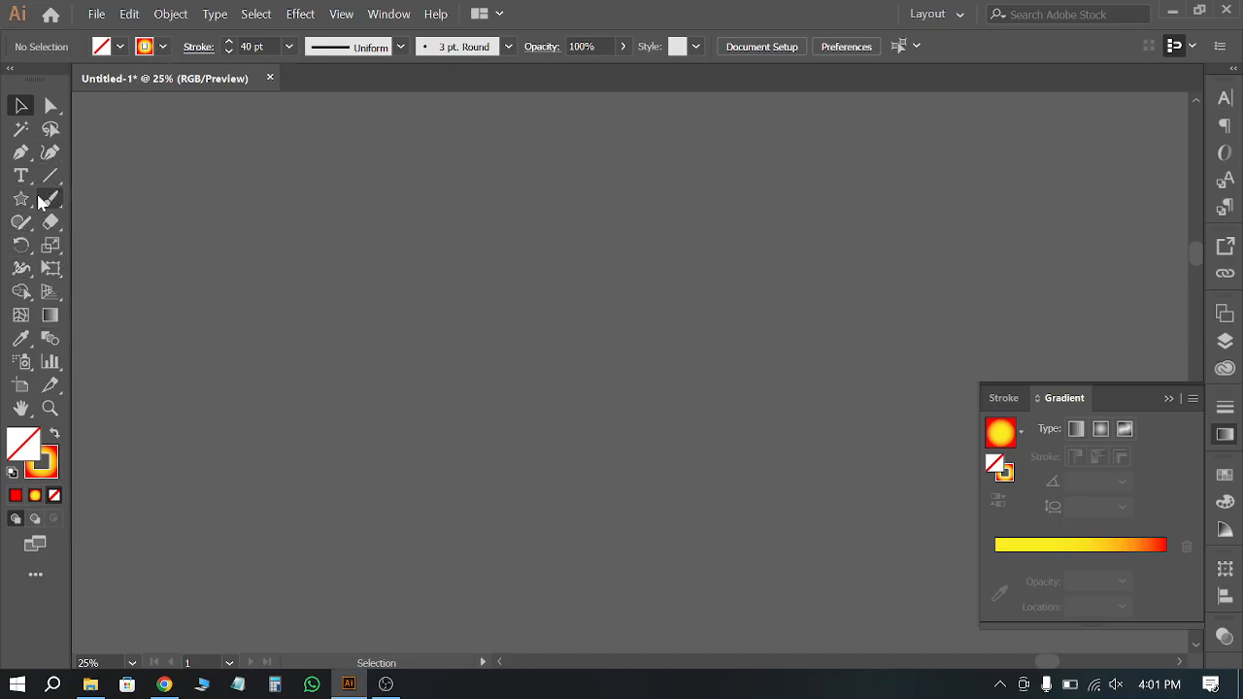
pyautogui.click(27, 200)
pyautogui.click(68, 199)
pyautogui.moveTo(255, 224); pyautogui.dragTo(633, 437)
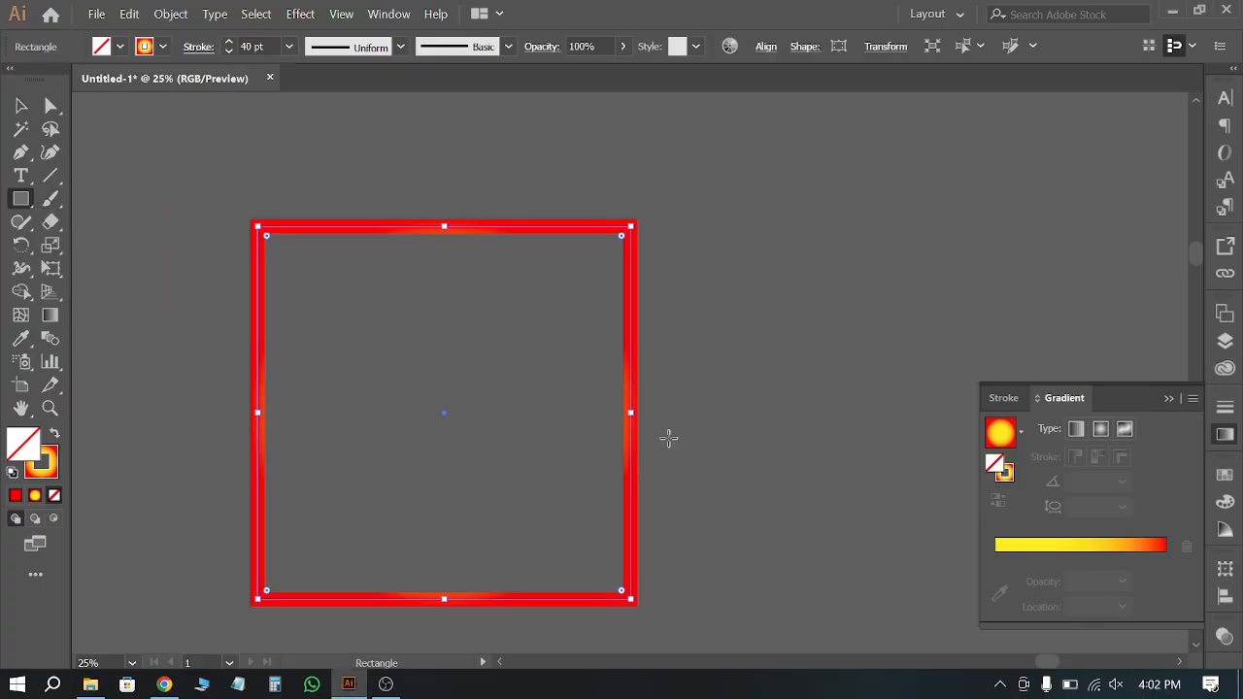
# Step: Give the square a solid yellow fill with no stroke, and try scaling it up and back down about its centre
pyautogui.click(56, 434)
pyautogui.click(119, 47)
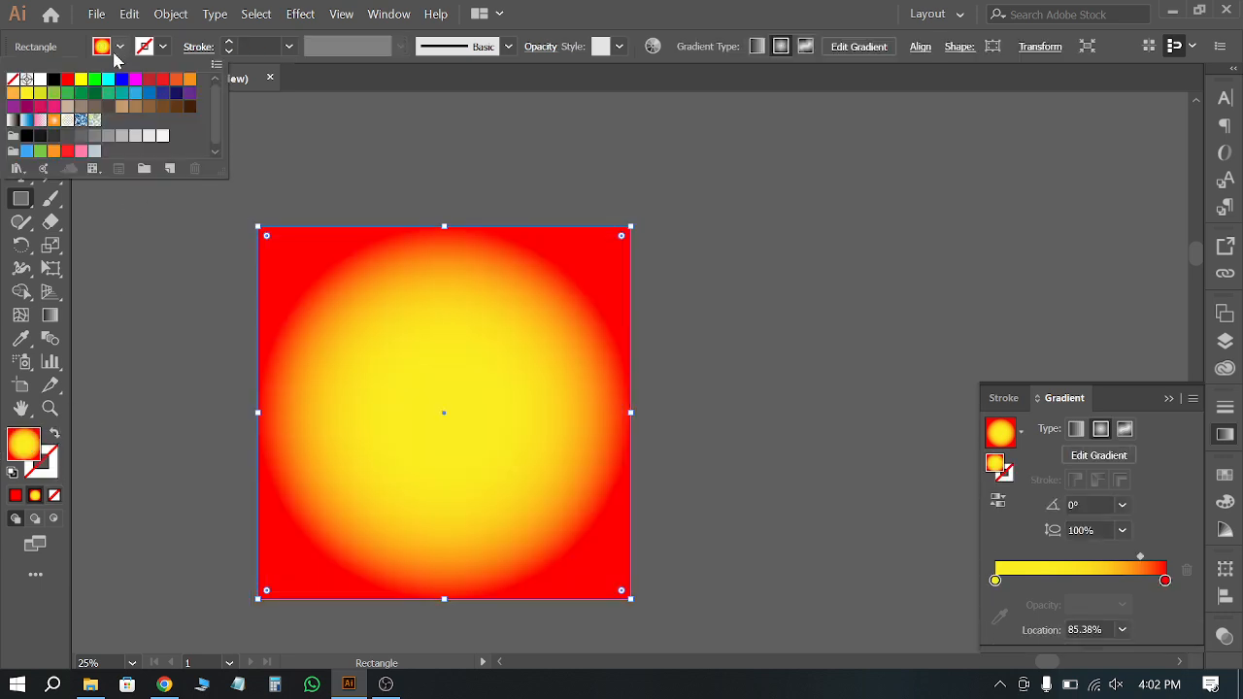
pyautogui.click(81, 79)
pyautogui.press('Escape')
pyautogui.press('v')
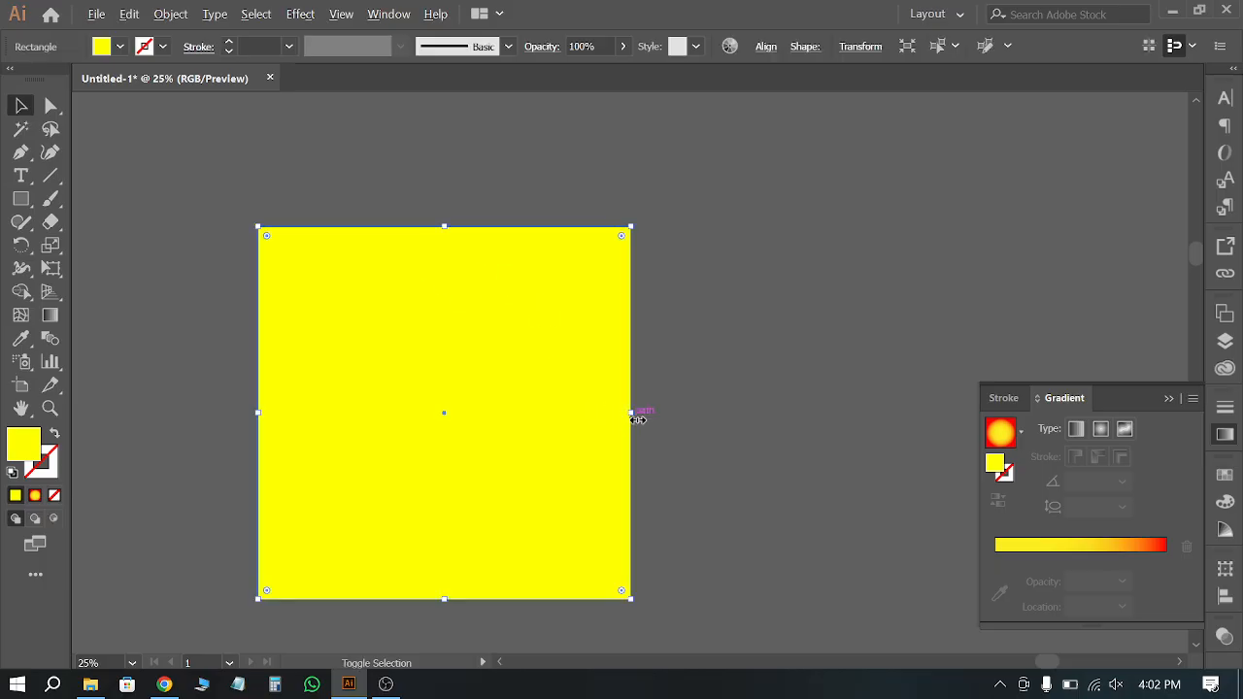
pyautogui.moveTo(631, 416); pyautogui.dragTo(757, 454)
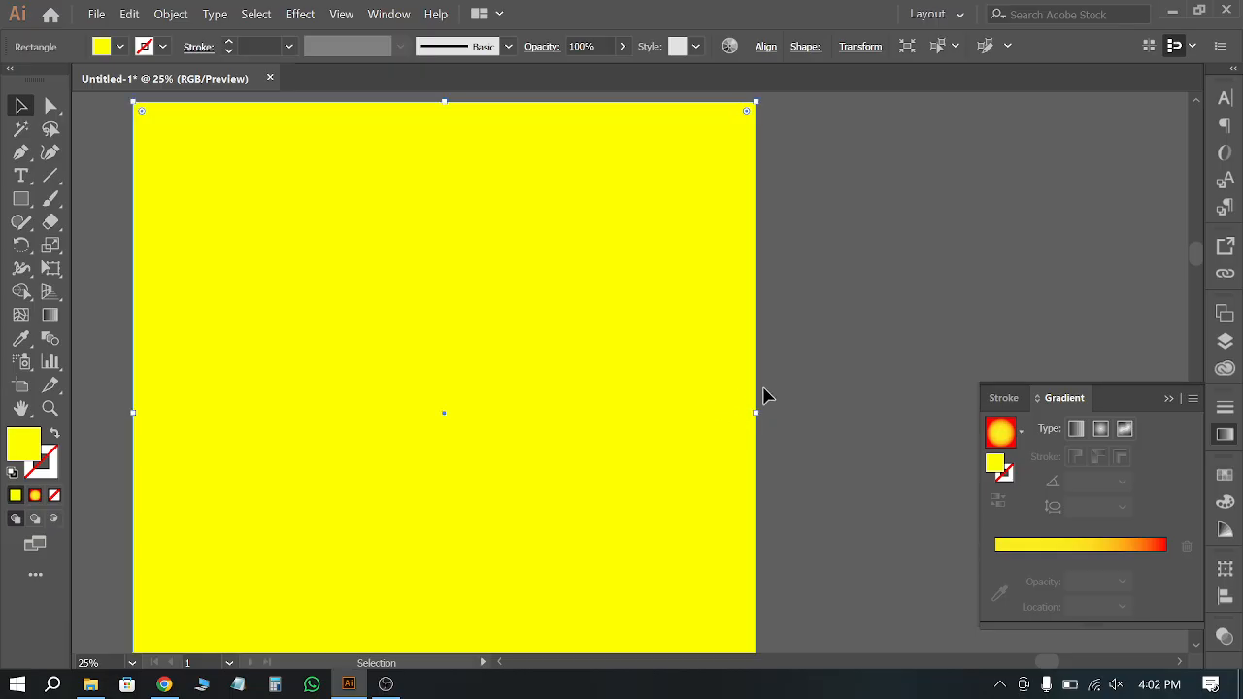
pyautogui.moveTo(760, 414); pyautogui.dragTo(632, 412)
# Step: Try the blue swirl pattern on the square, apply the green, blue and beige blob pattern instead, and inspect it up close
pyautogui.click(119, 45)
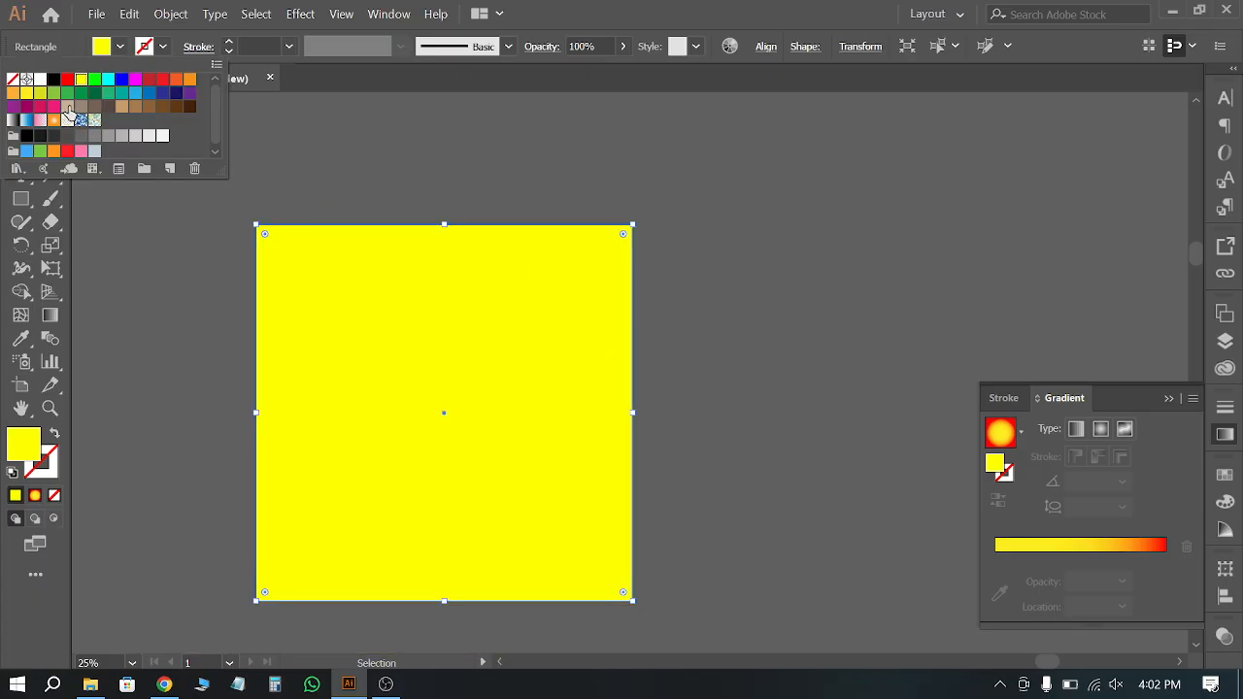
pyautogui.click(81, 119)
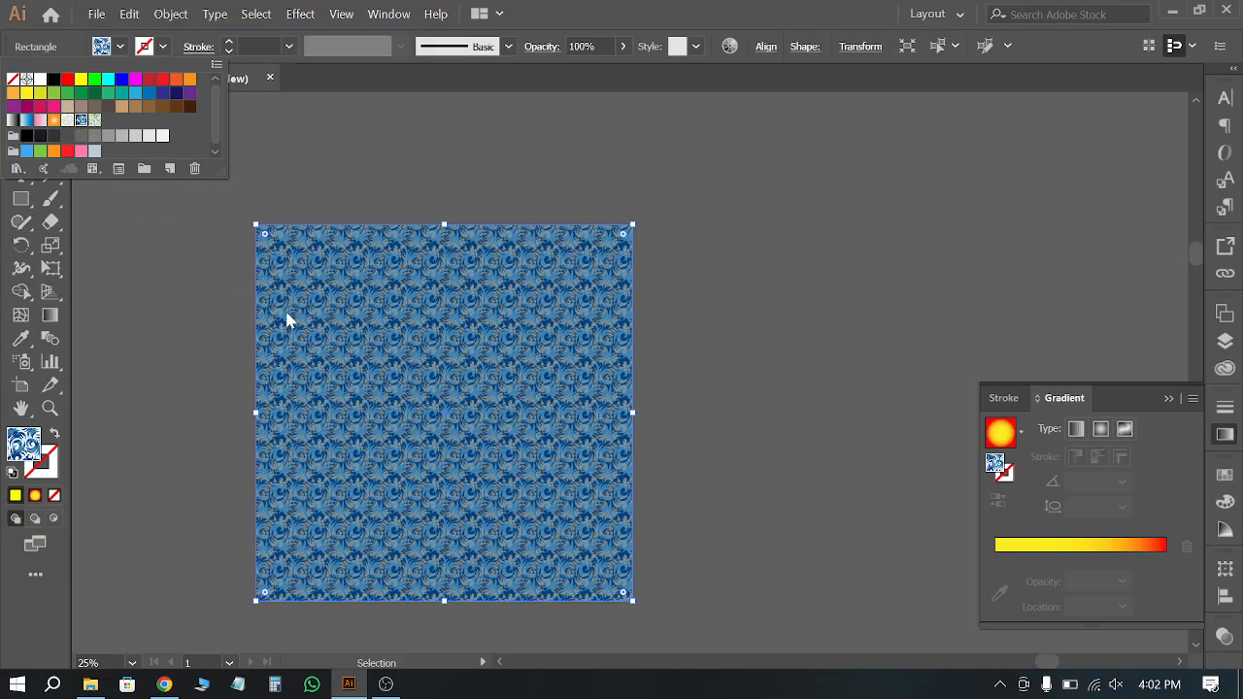
pyautogui.click(94, 119)
pyautogui.click(170, 335)
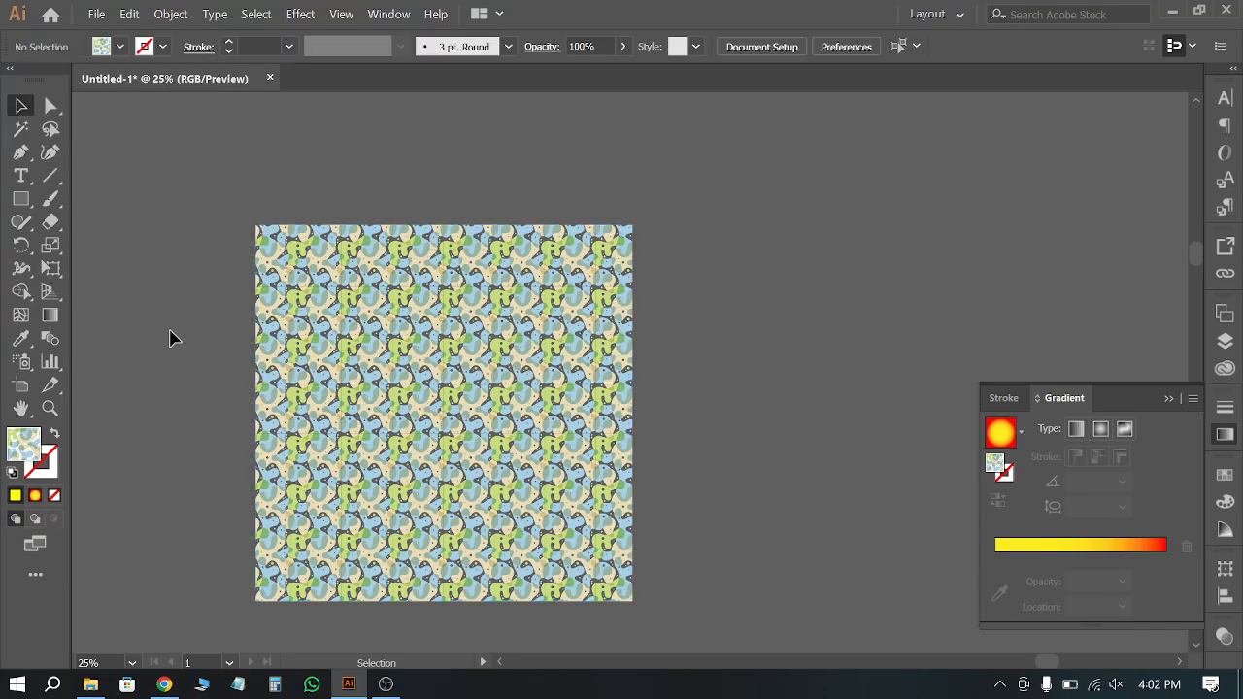
pyautogui.scroll(3, 534, 461)
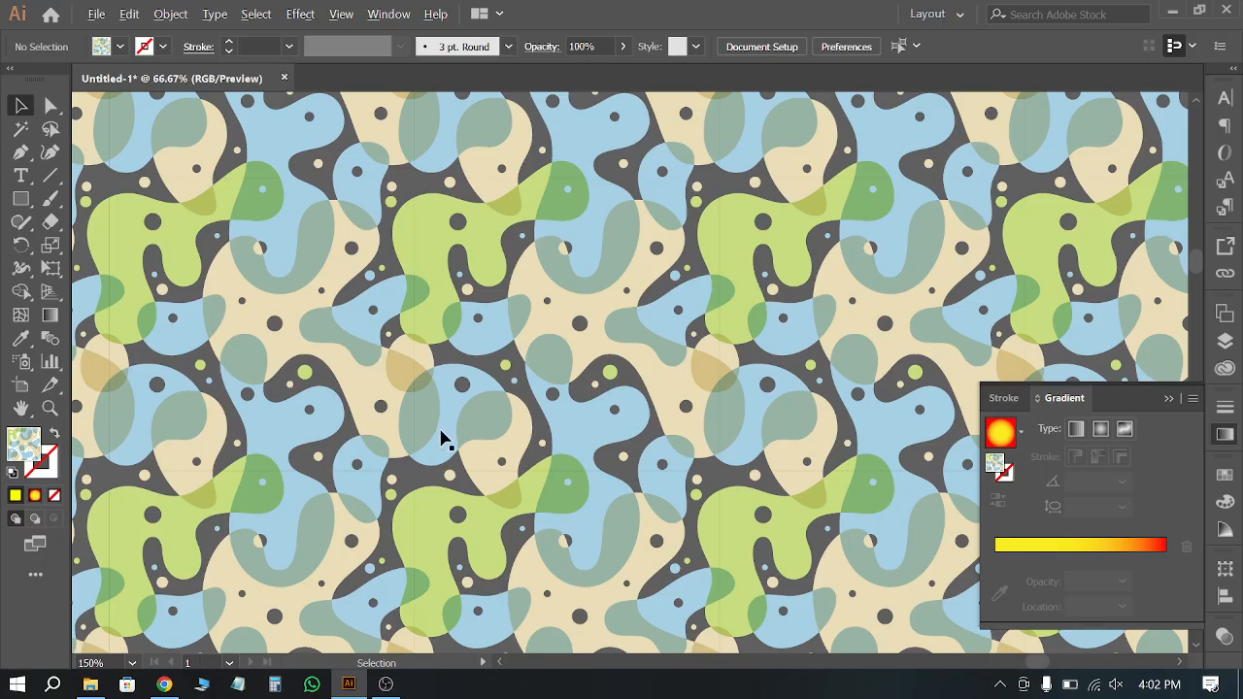
pyautogui.scroll(-5, 447, 437)
# Step: Scale the patterned square to about half its size about its centre, and undo a trial enlargement
pyautogui.click(598, 335)
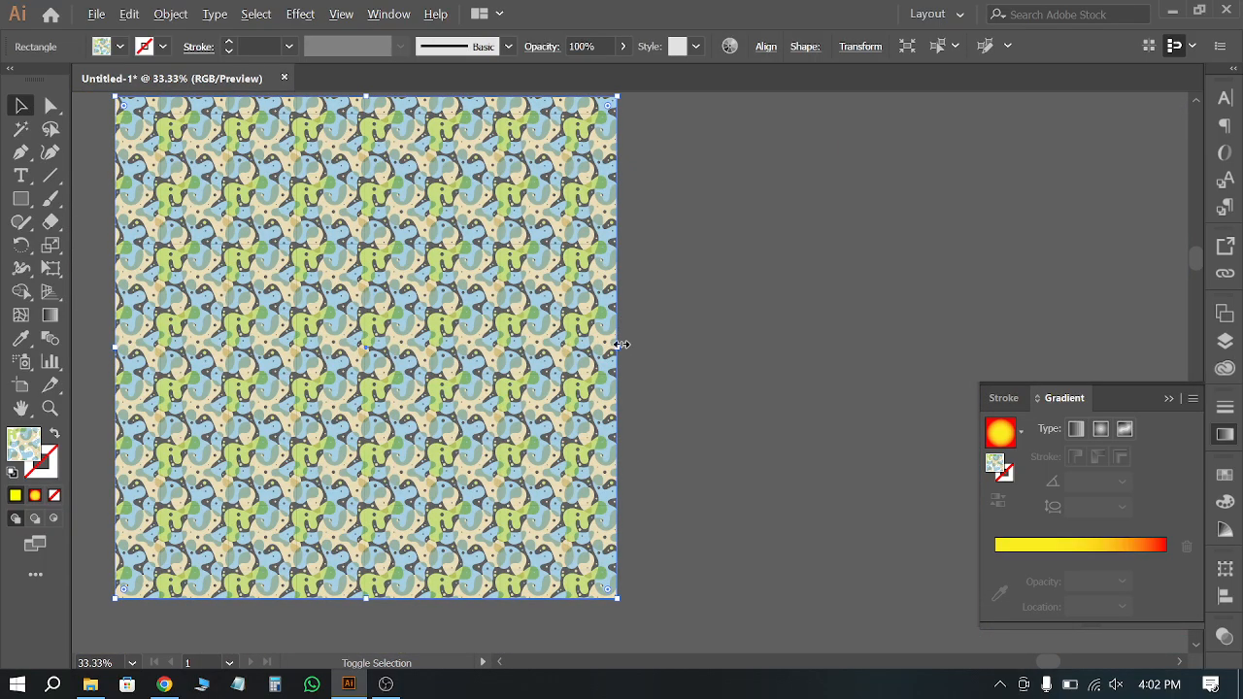
pyautogui.moveTo(618, 345); pyautogui.dragTo(488, 359)
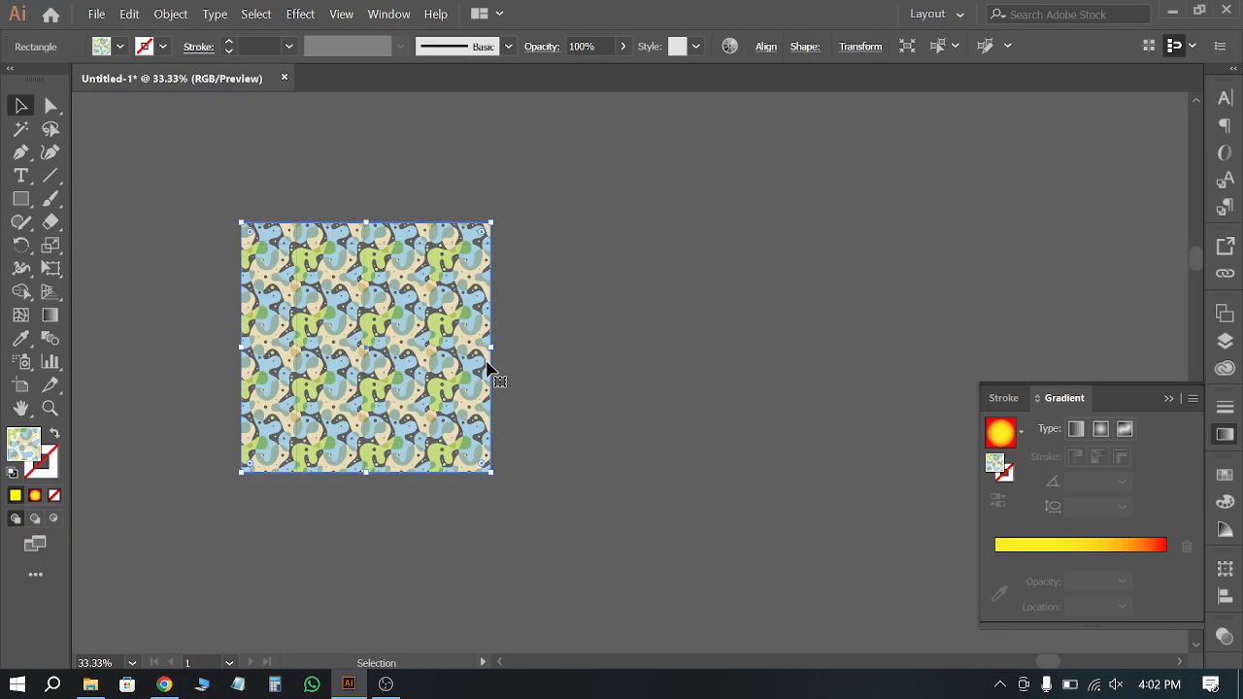
pyautogui.moveTo(493, 350); pyautogui.dragTo(747, 436)
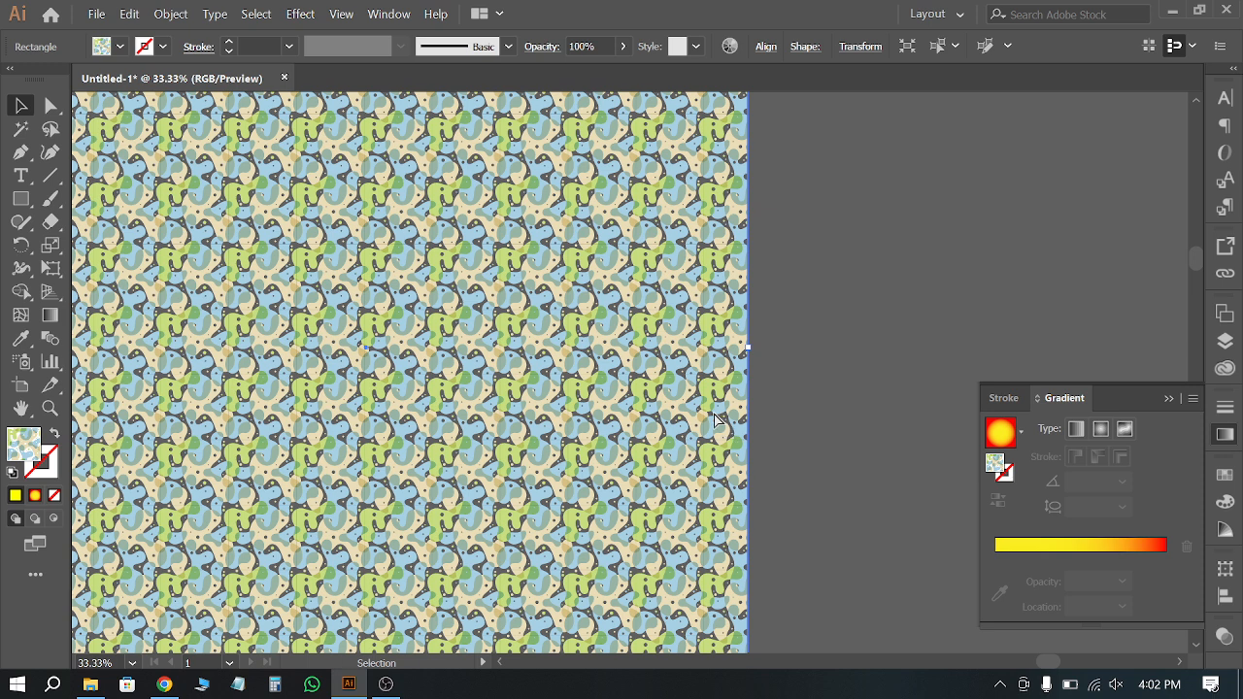
pyautogui.hotkey('ctrl', 'z')
# Step: Move the patterned square far to the right, and bring it back to the upper middle of the view
pyautogui.moveTo(474, 360); pyautogui.dragTo(1054, 285)
pyautogui.click(522, 303)
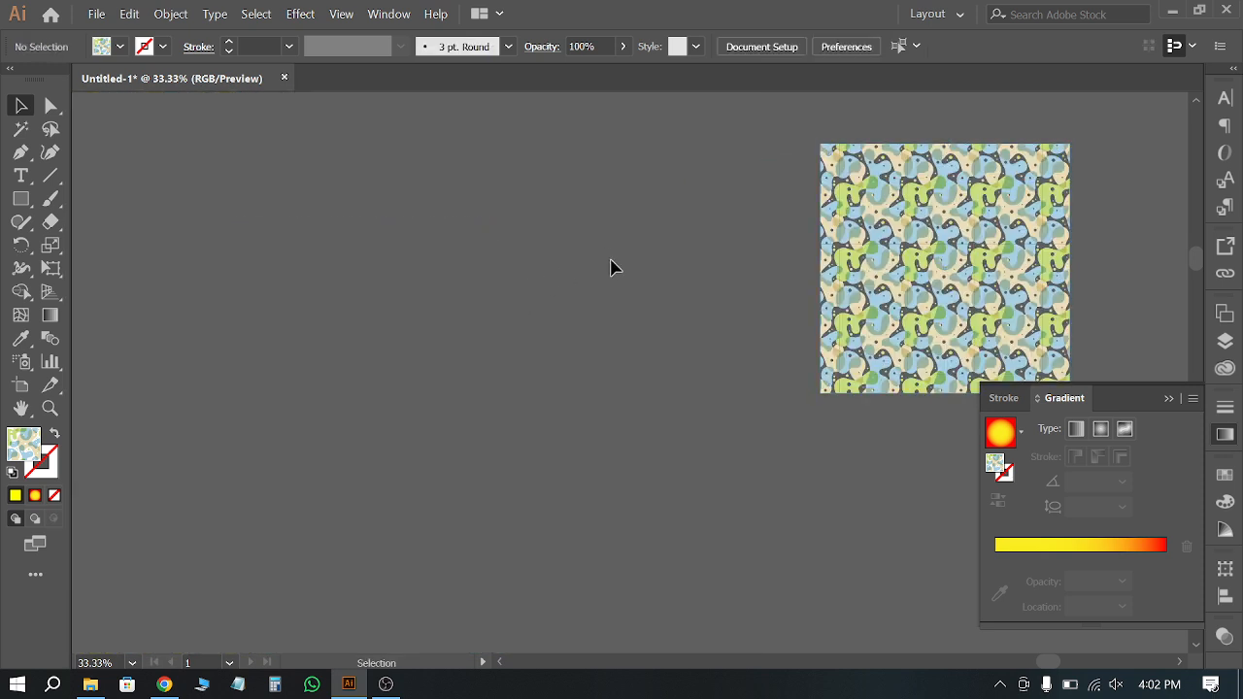
pyautogui.moveTo(826, 227); pyautogui.dragTo(432, 174)
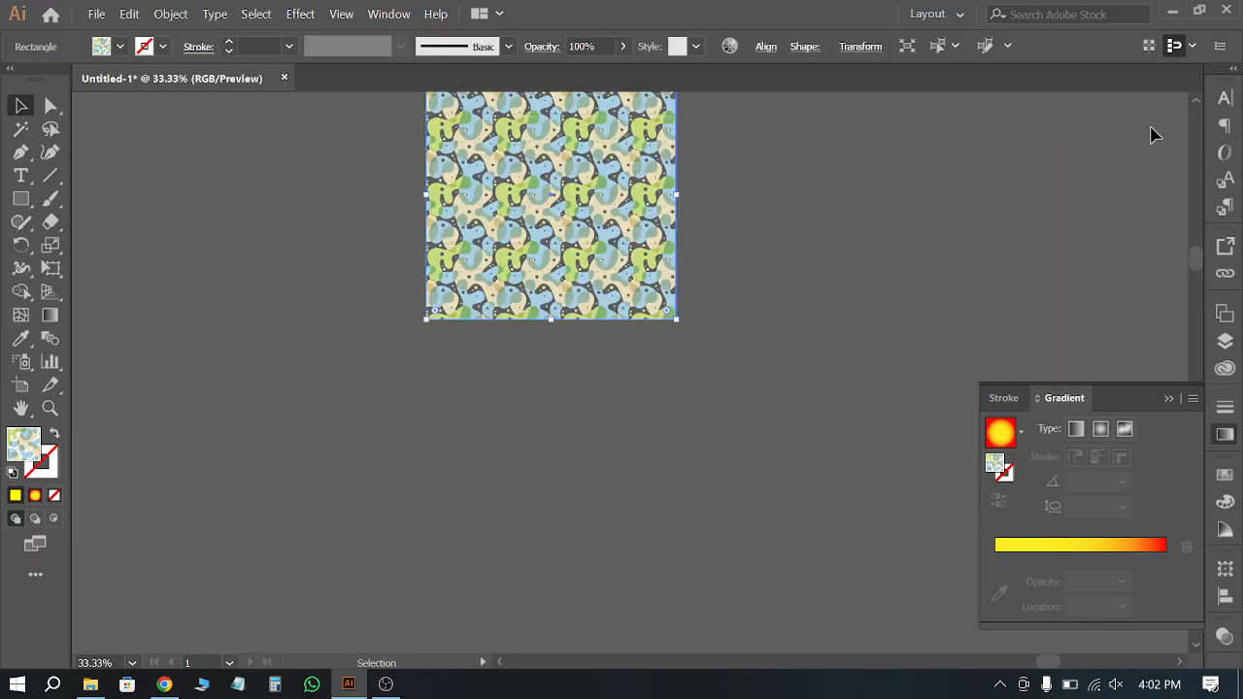
# Step: Show the Swatches panel and compare it with the square's fill swatch list
pyautogui.click(386, 13)
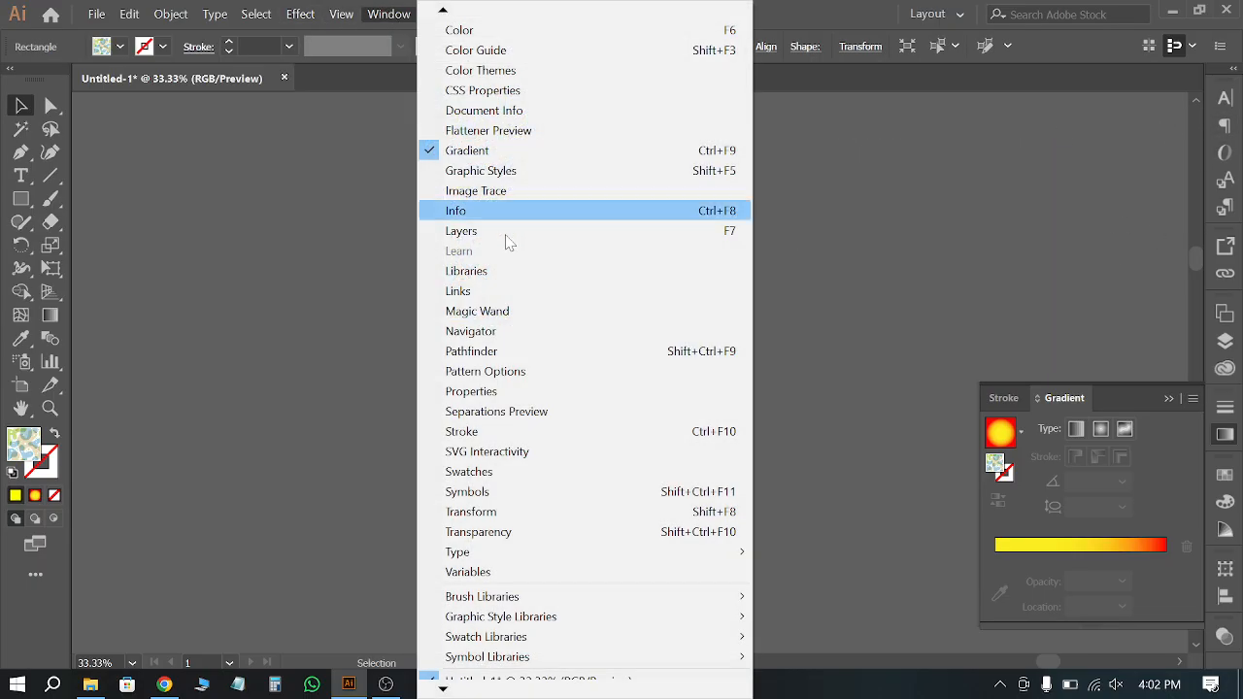
pyautogui.click(493, 473)
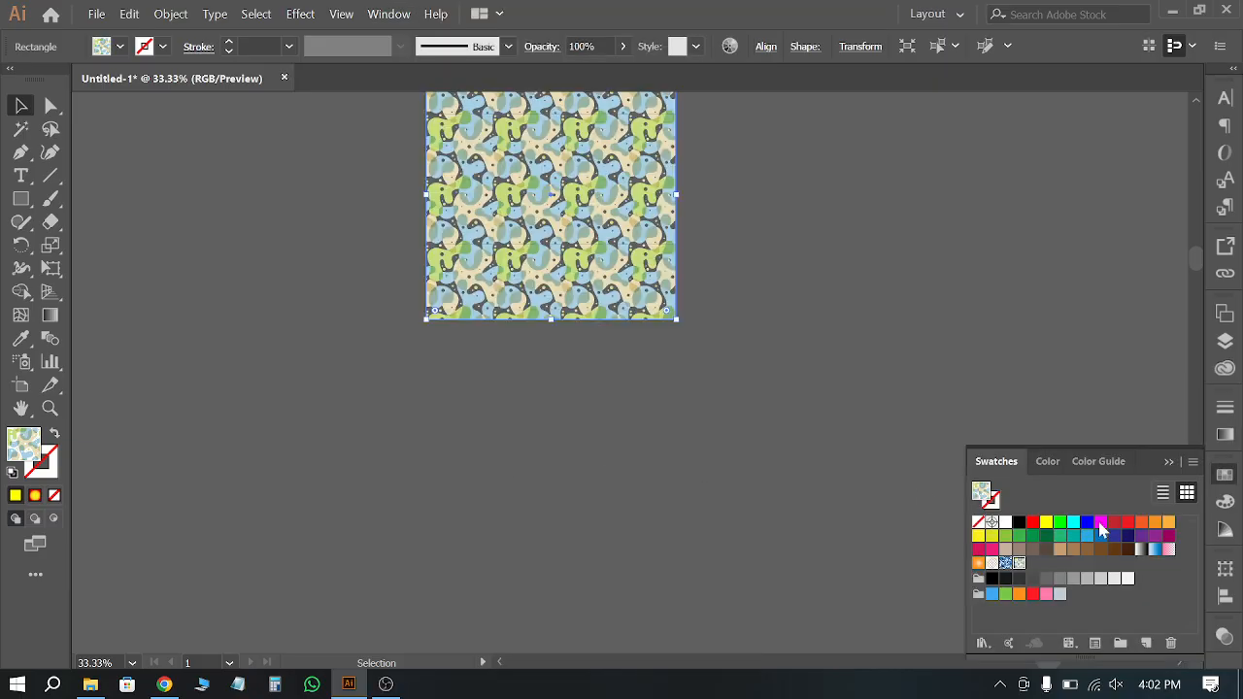
pyautogui.click(1228, 479)
pyautogui.click(1225, 478)
pyautogui.click(119, 47)
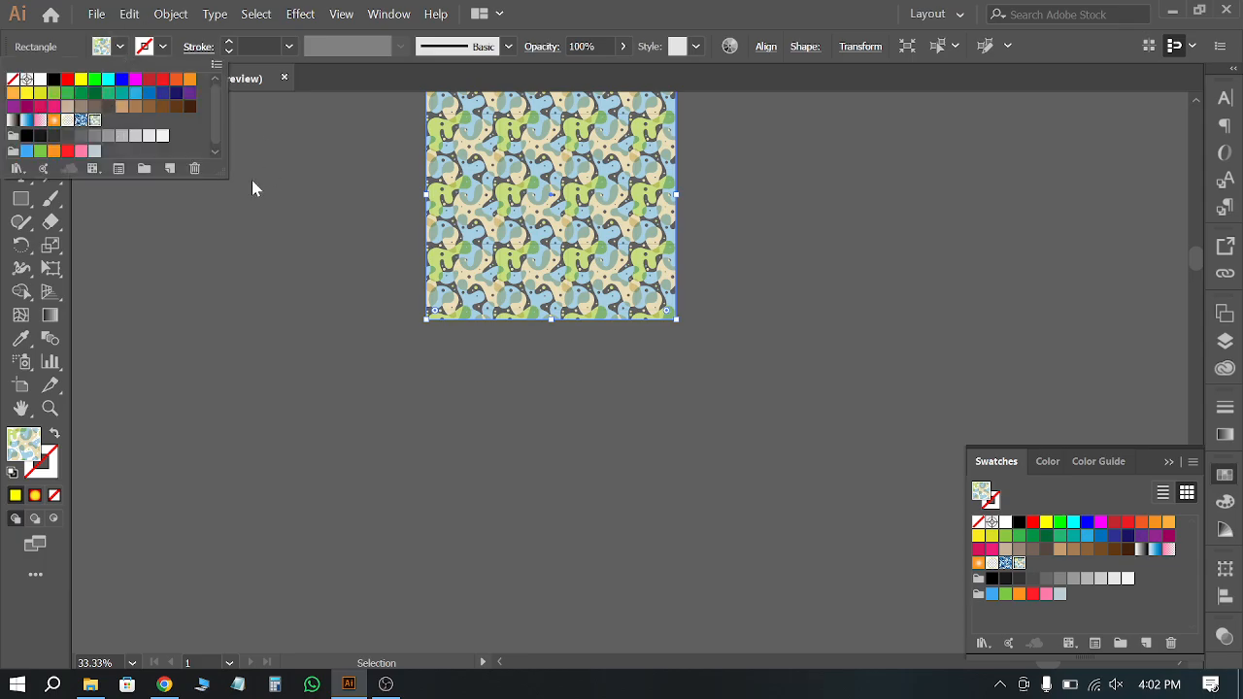
pyautogui.click(498, 404)
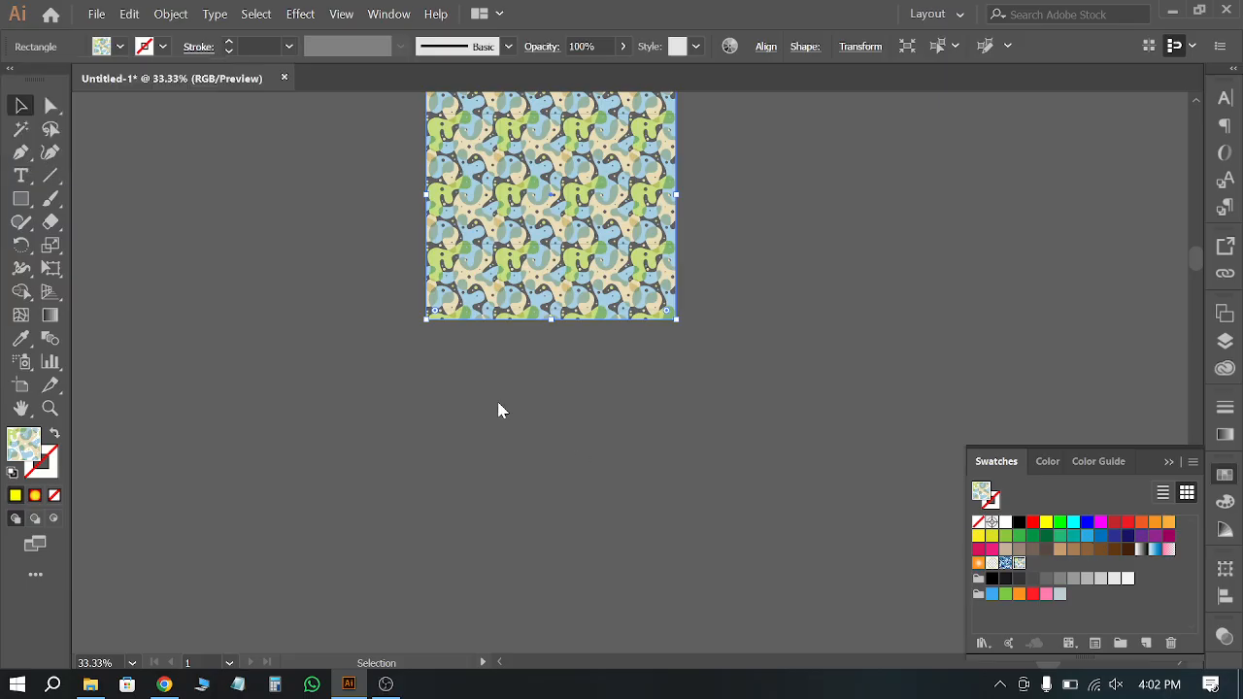
# Step: Replace the square's pattern fill with white and scale it down proportionally toward its lower-left corner
pyautogui.click(120, 46)
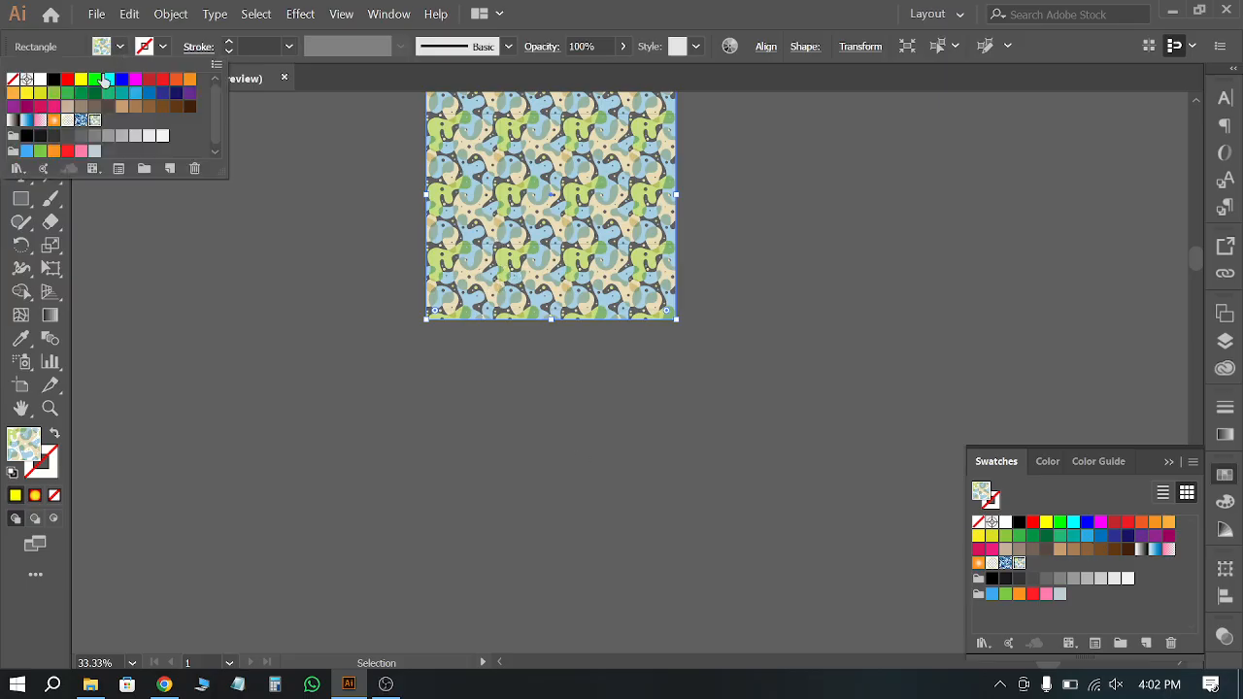
pyautogui.click(41, 82)
pyautogui.click(370, 291)
pyautogui.scroll(2, 371, 292)
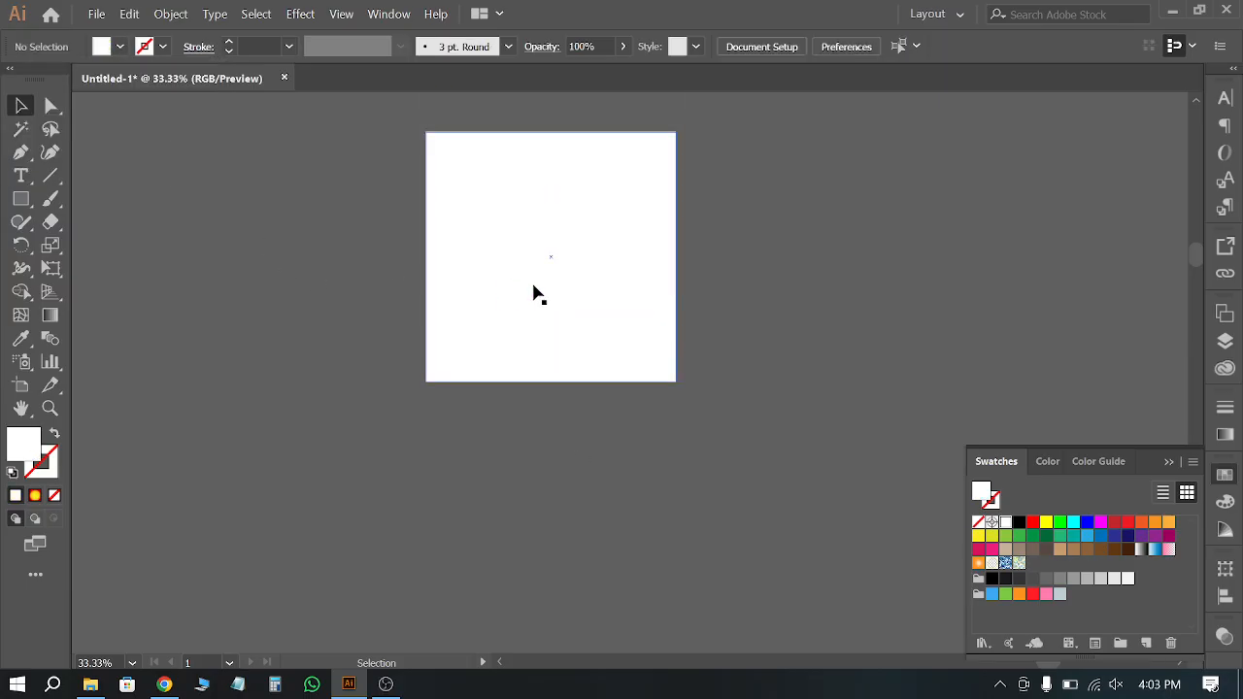
pyautogui.click(536, 289)
pyautogui.moveTo(682, 131); pyautogui.dragTo(489, 370)
# Step: Place a copy of the small white square against its right edge and fill the copy with black
pyautogui.click(434, 435)
pyautogui.click(120, 47)
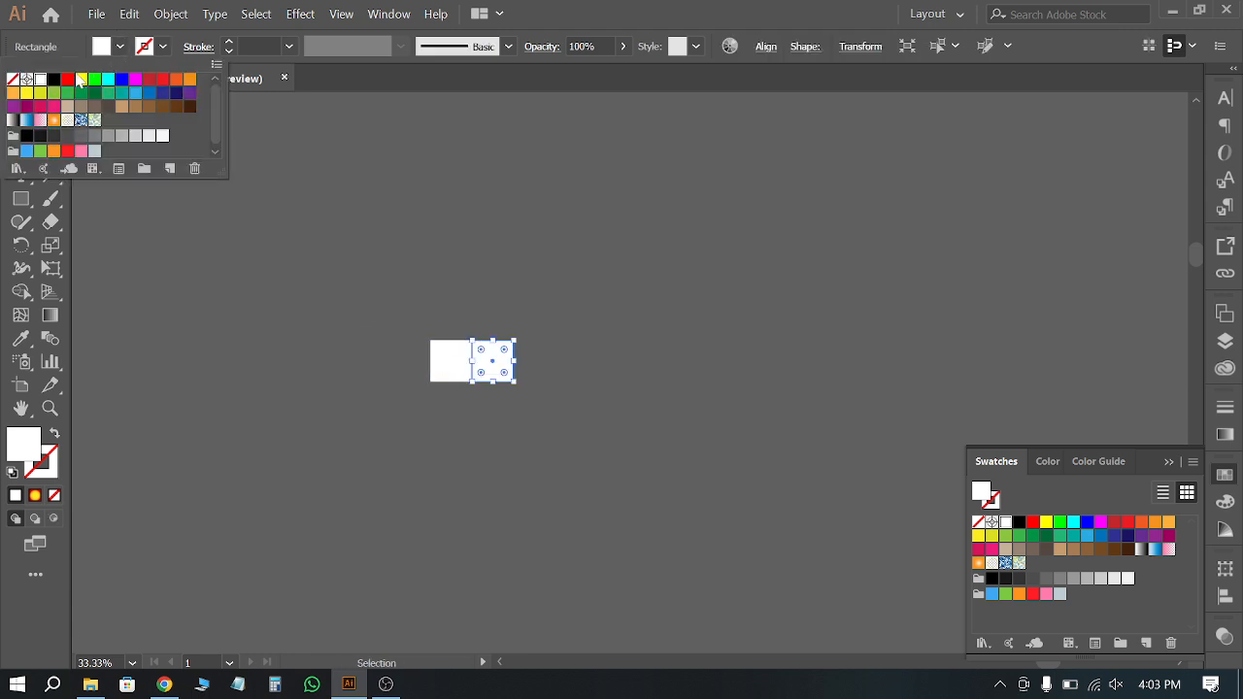
pyautogui.click(53, 79)
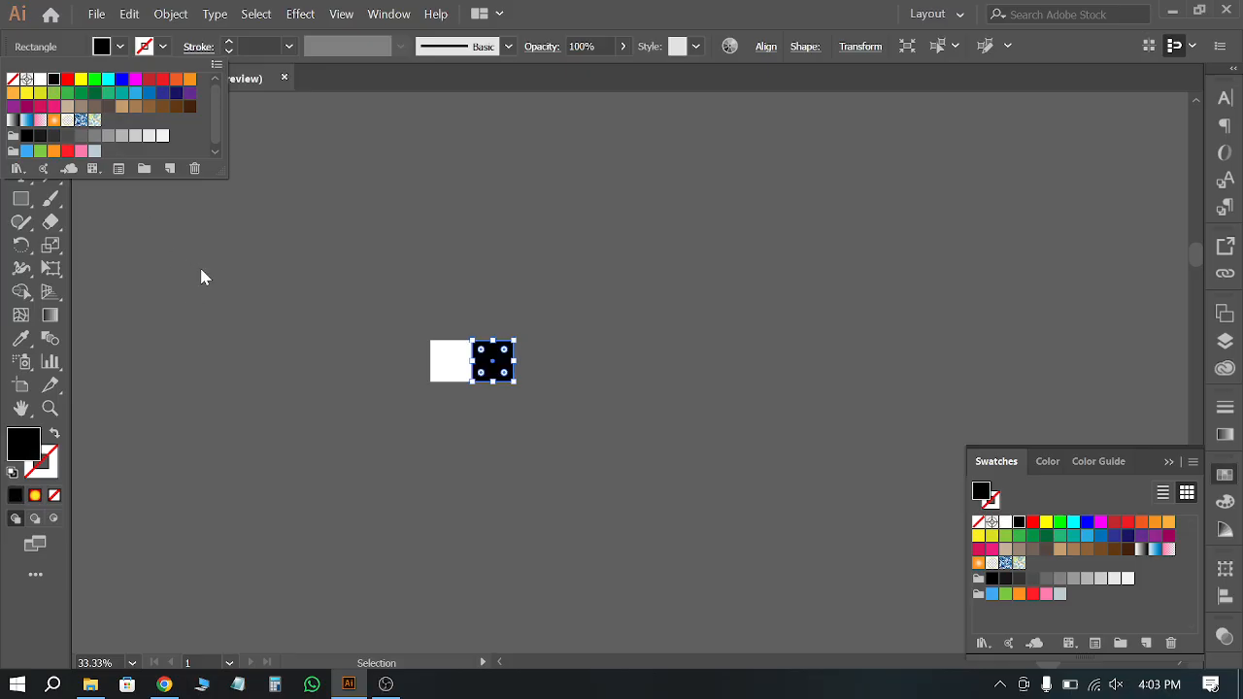
pyautogui.click(199, 266)
# Step: Copy the white and black squares directly above themselves, and undo a trial horizontal flip of the copies
pyautogui.moveTo(382, 336); pyautogui.dragTo(498, 327)
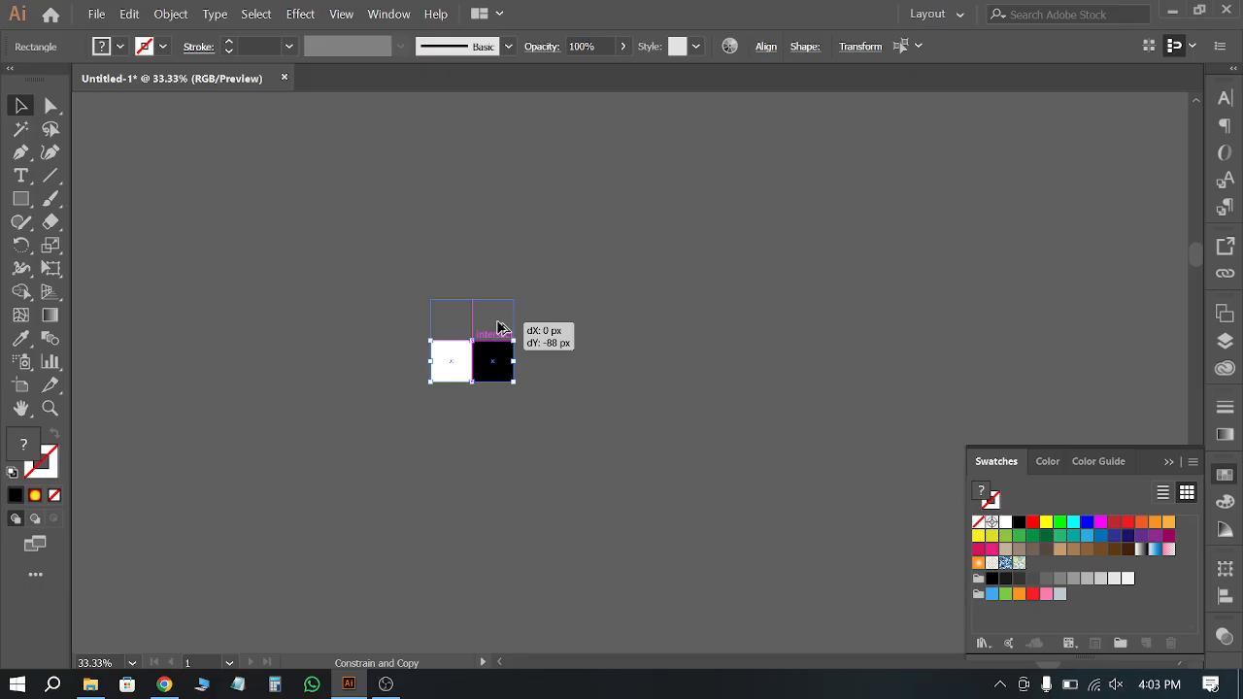
pyautogui.moveTo(499, 328); pyautogui.dragTo(498, 329)
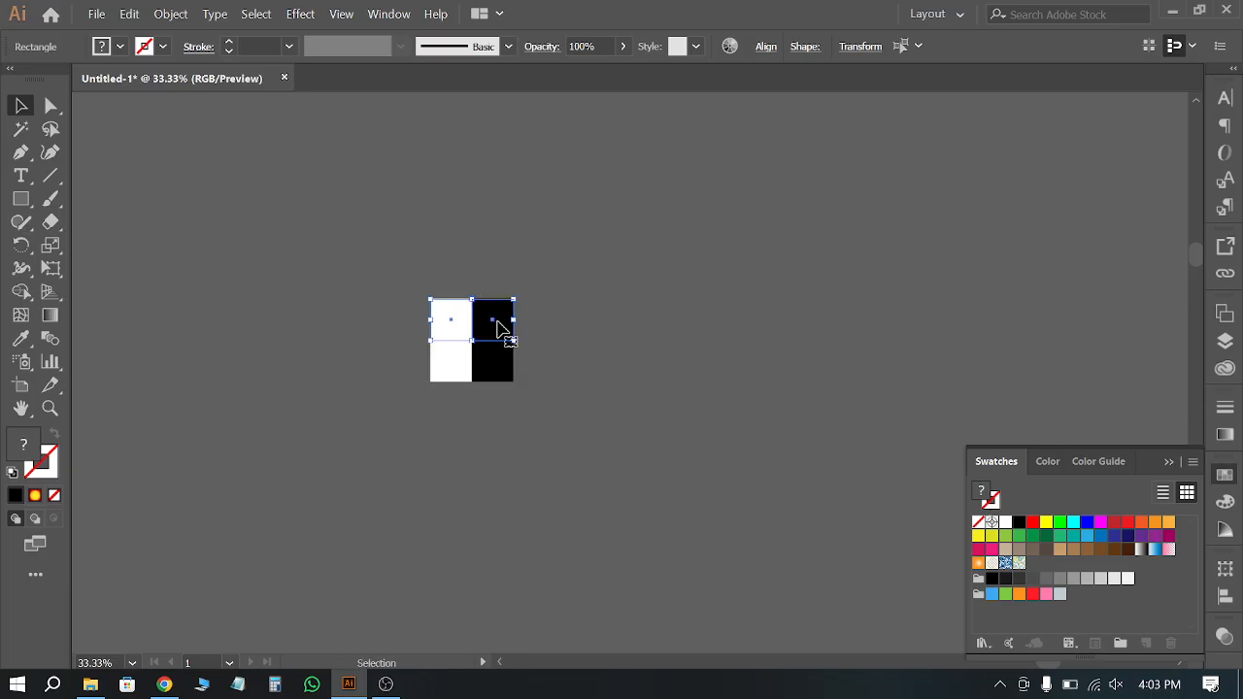
pyautogui.moveTo(417, 294); pyautogui.dragTo(416, 320)
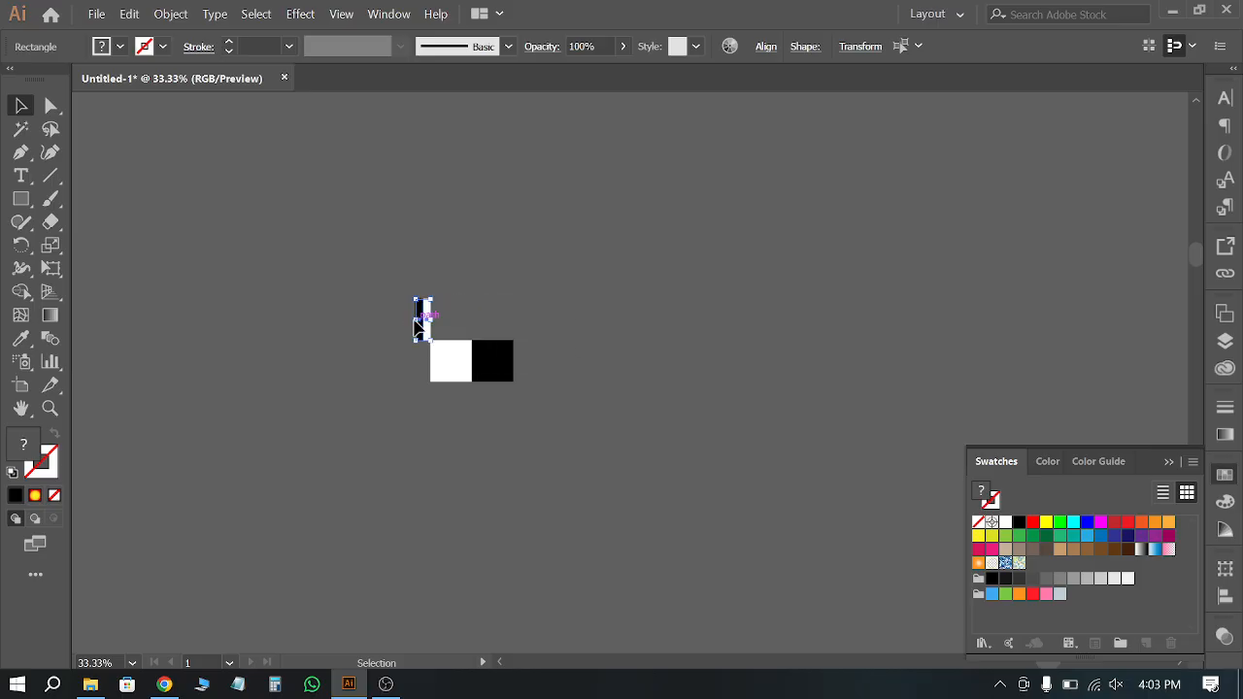
pyautogui.hotkey('ctrl', 'z')
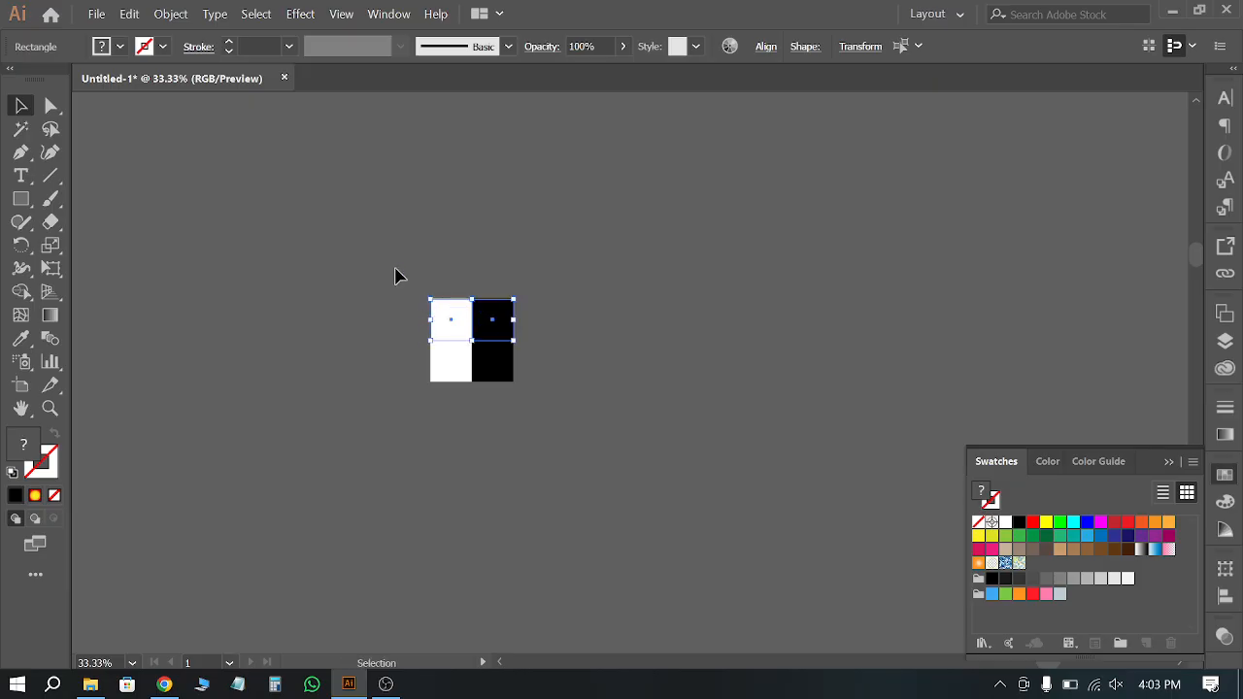
pyautogui.click(395, 275)
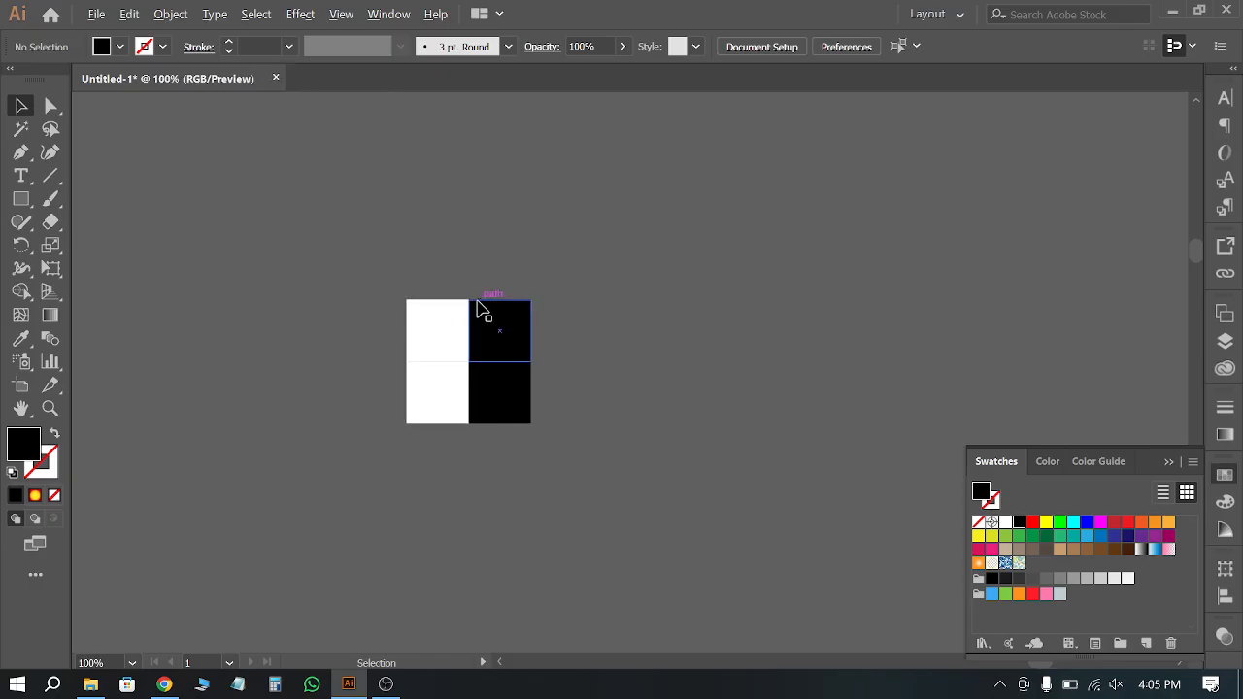
# Step: Delete the upper pair of white and black squares
pyautogui.scroll(3, 486, 311)
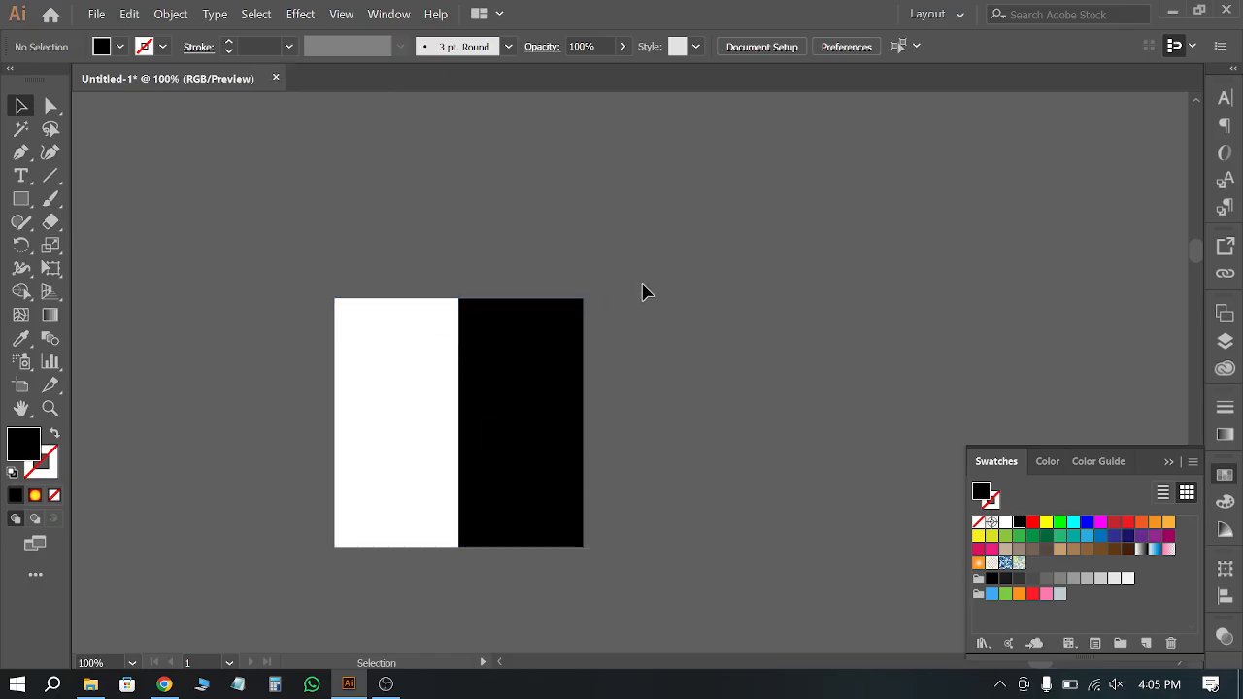
pyautogui.moveTo(644, 288); pyautogui.dragTo(389, 352)
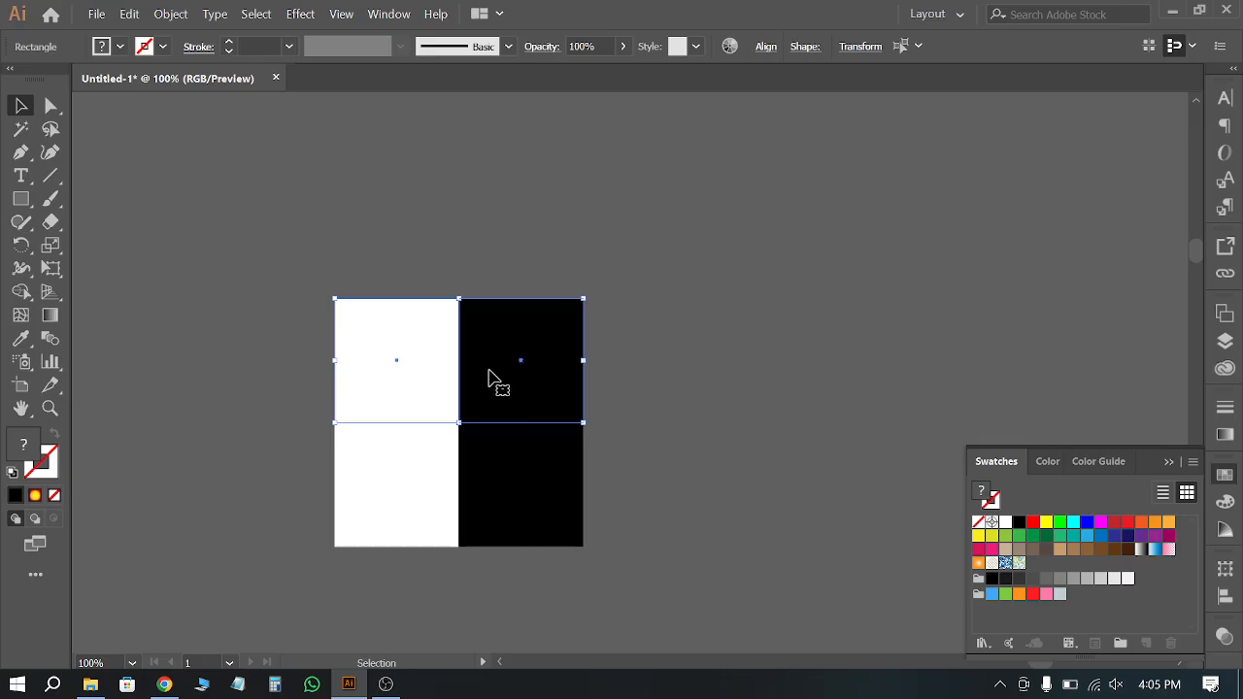
pyautogui.press('Delete')
pyautogui.click(499, 447)
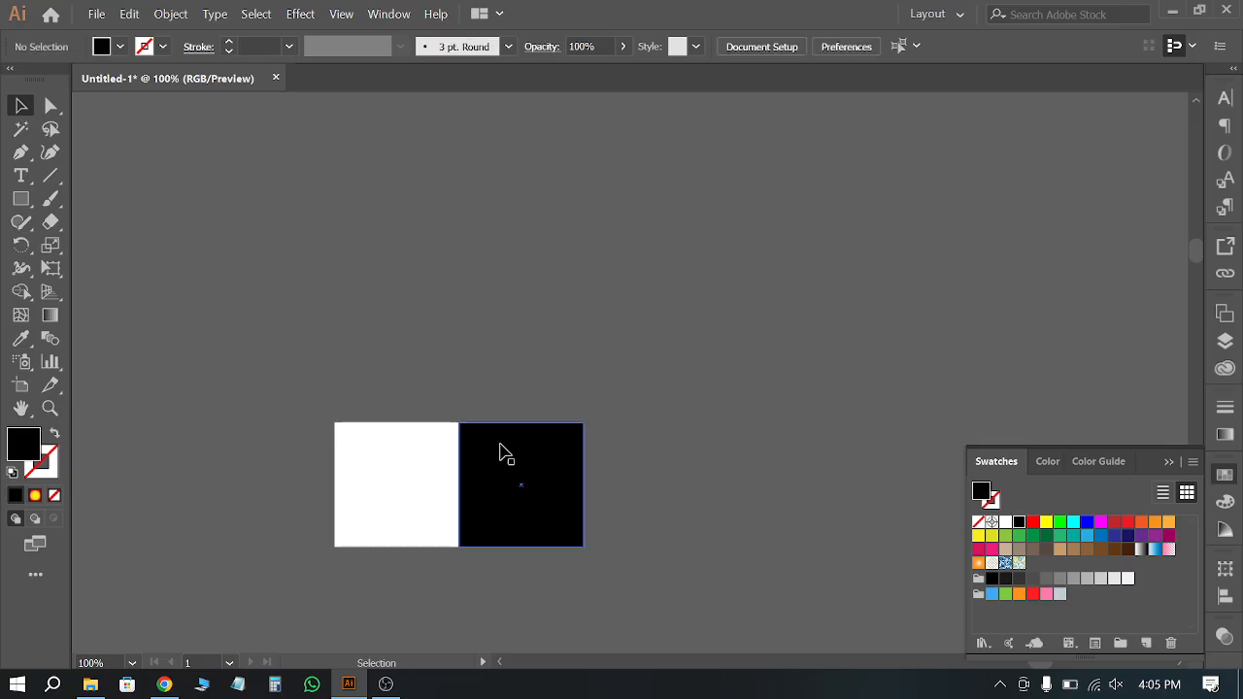
# Step: Select the white and black squares and place a copy of the pair directly above them
pyautogui.click(497, 470)
pyautogui.click(489, 356)
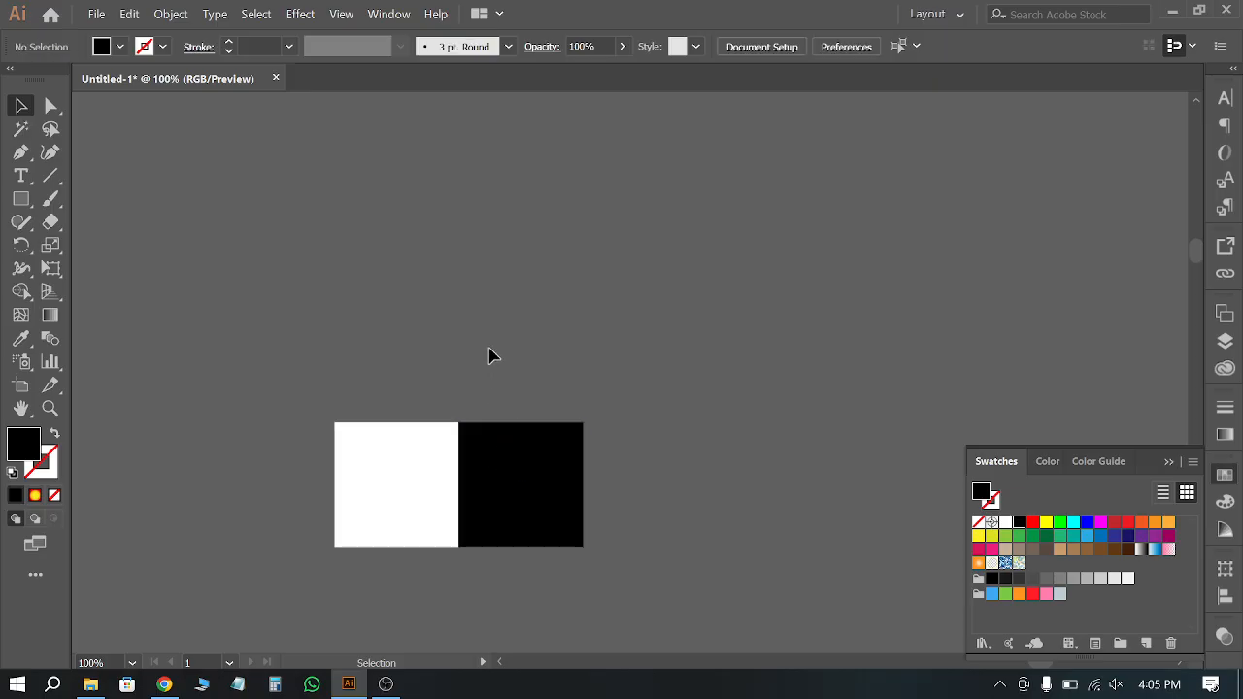
pyautogui.click(418, 485)
pyautogui.click(623, 574)
pyautogui.hotkey('ctrl', 'a')
pyautogui.moveTo(505, 503); pyautogui.dragTo(517, 381)
# Step: Fill the upper-right square with white and the upper-left square with black to form a checker tile
pyautogui.click(557, 341)
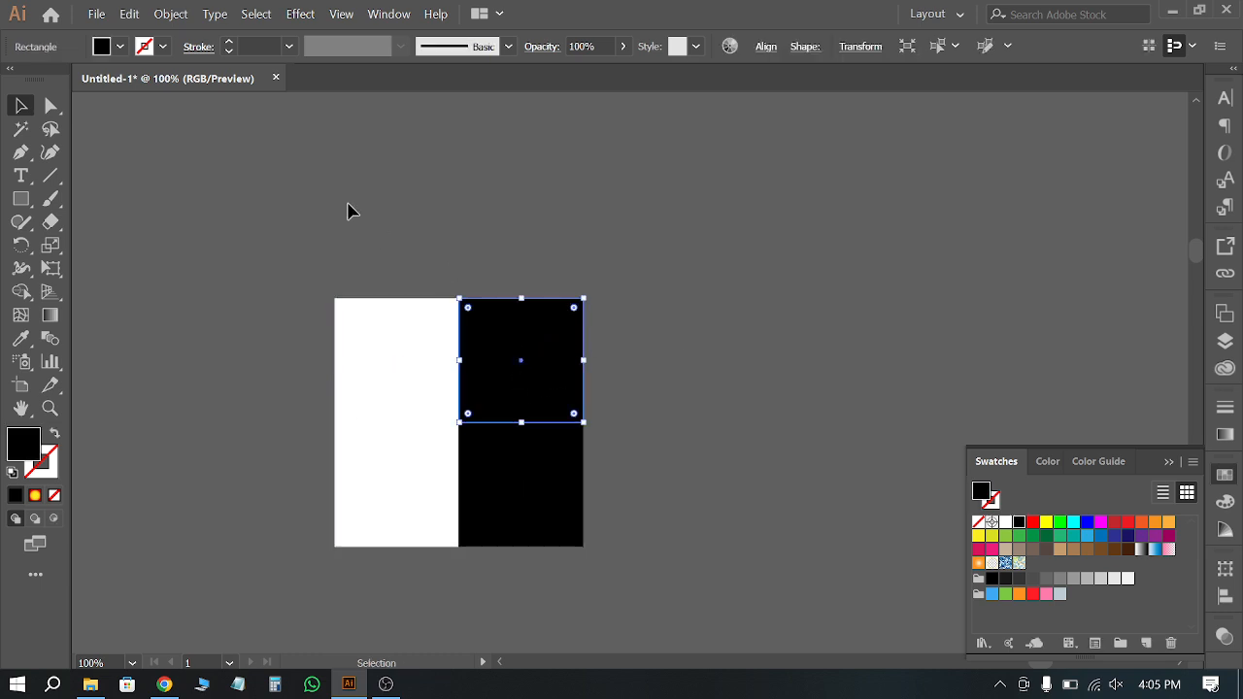
pyautogui.click(119, 47)
pyautogui.click(40, 79)
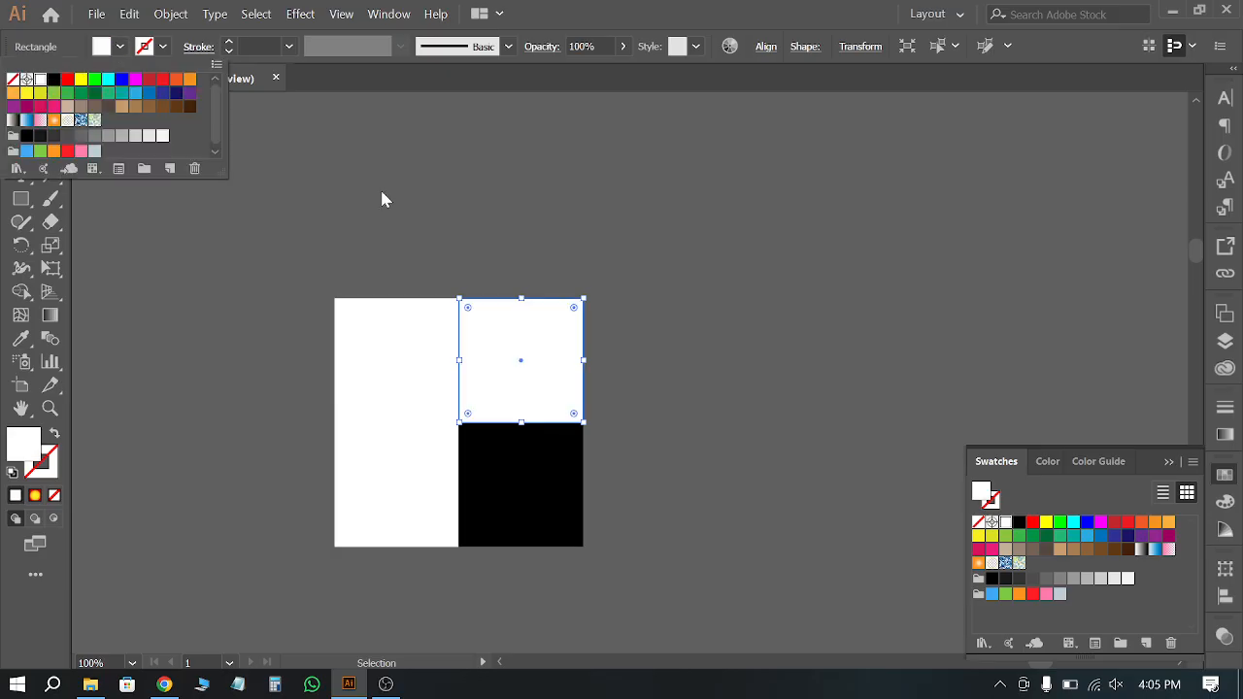
pyautogui.click(374, 252)
pyautogui.click(360, 355)
pyautogui.click(120, 47)
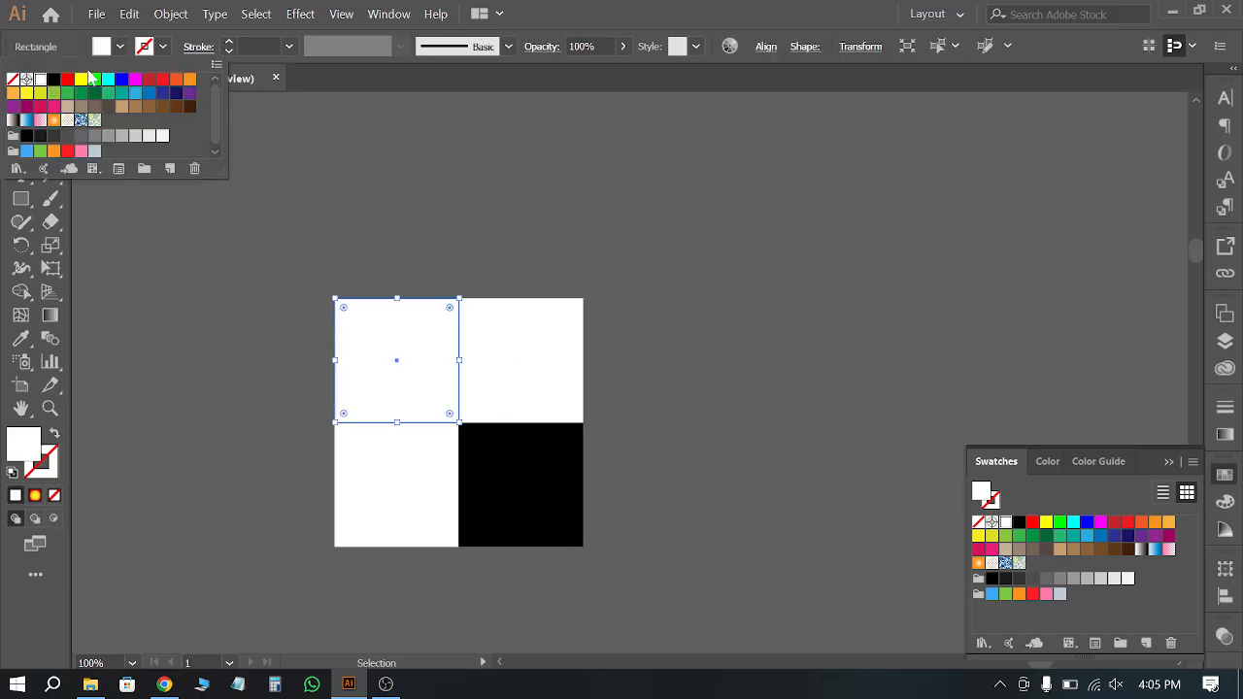
pyautogui.click(469, 213)
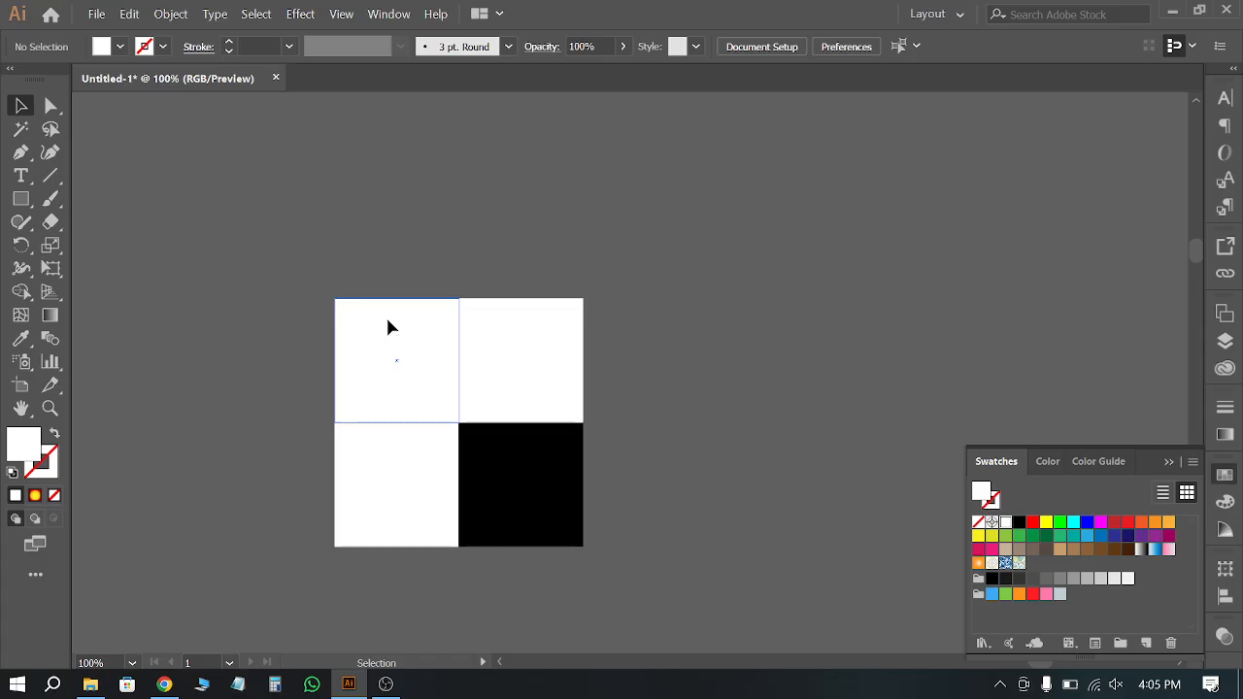
pyautogui.click(387, 322)
pyautogui.click(120, 47)
pyautogui.click(53, 79)
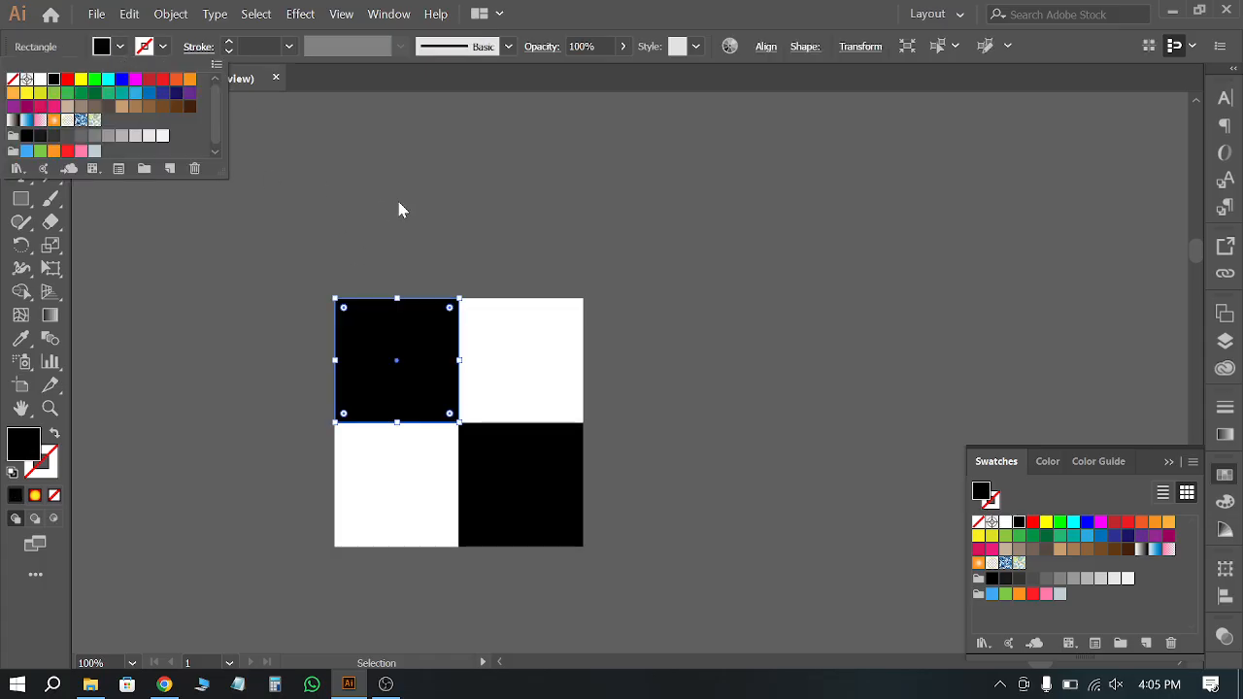
pyautogui.click(398, 210)
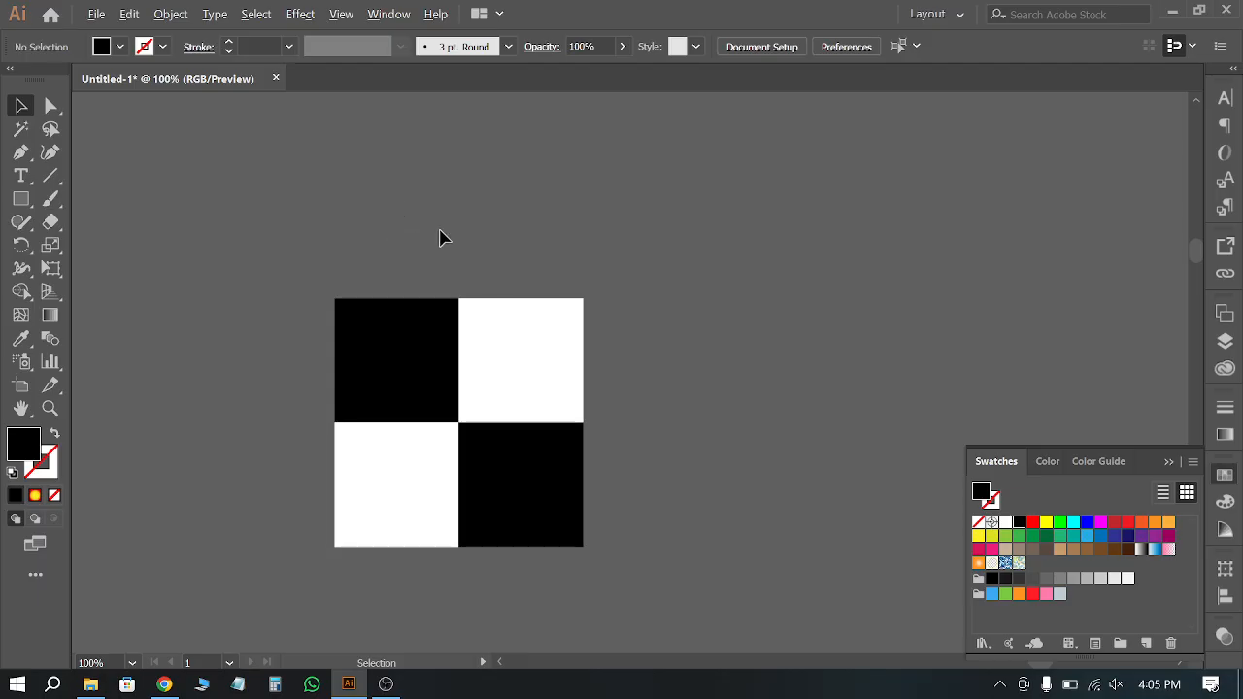
# Step: Add the four-square checker tile to the swatches as a pattern, and delete the original squares from the canvas
pyautogui.scroll(-1, 439, 238)
pyautogui.moveTo(345, 238); pyautogui.dragTo(633, 469)
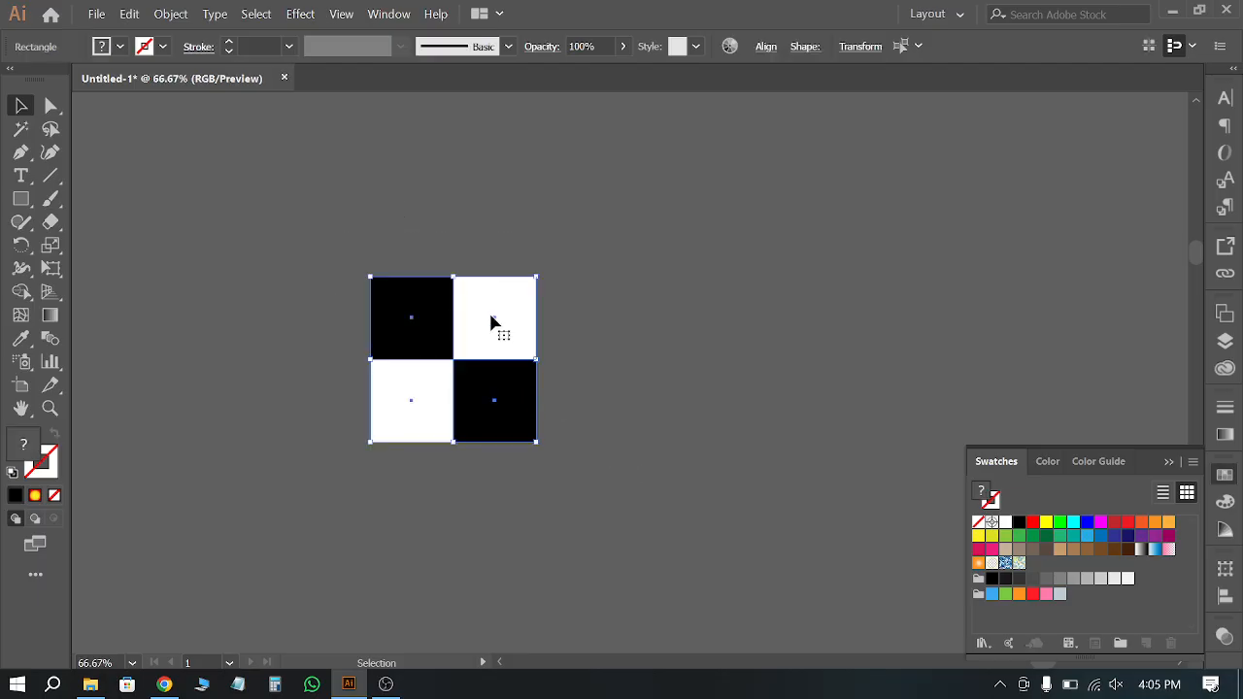
pyautogui.moveTo(491, 322); pyautogui.dragTo(1041, 578)
pyautogui.click(652, 519)
pyautogui.moveTo(656, 285); pyautogui.dragTo(367, 474)
pyautogui.press('Delete')
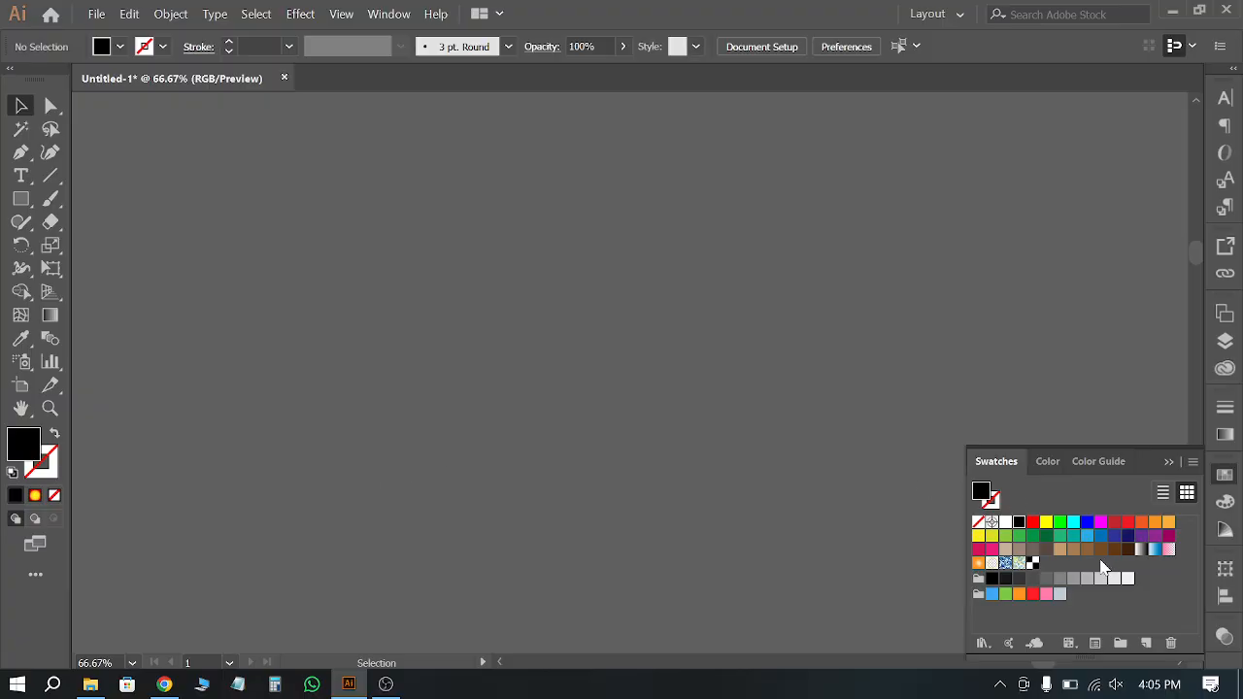
# Step: Draw a large rectangle on the empty canvas and fill it with the new checker pattern swatch
pyautogui.click(21, 198)
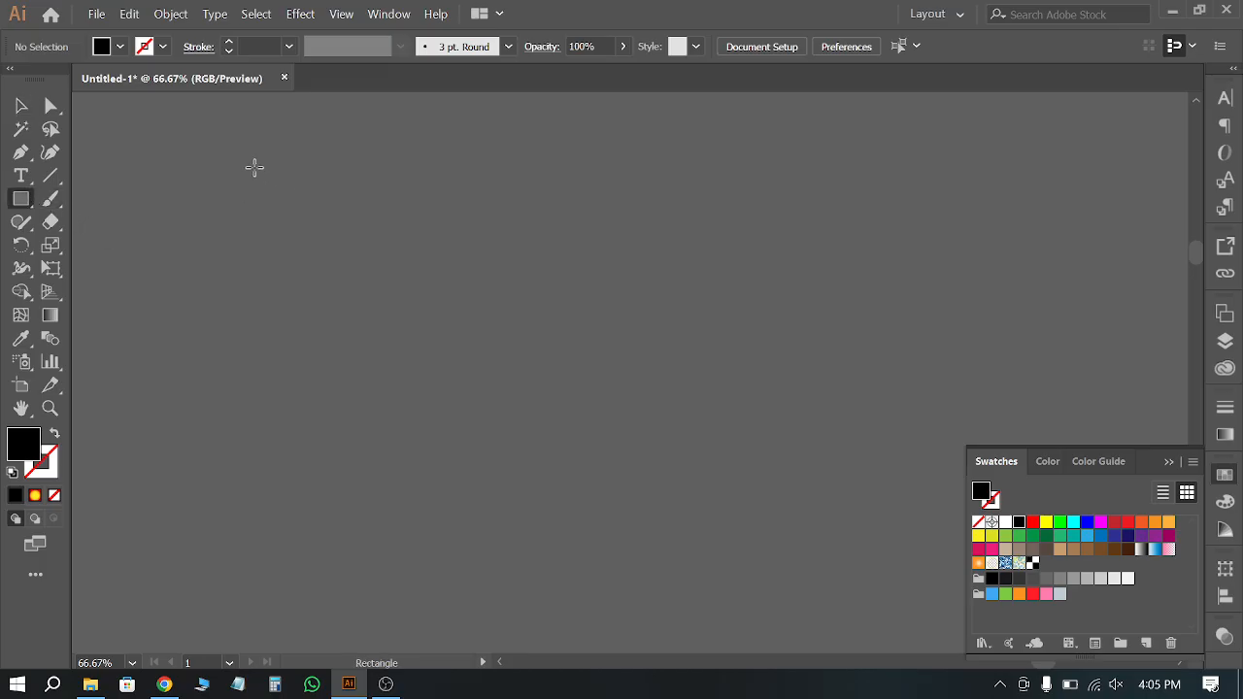
pyautogui.moveTo(253, 168); pyautogui.dragTo(752, 580)
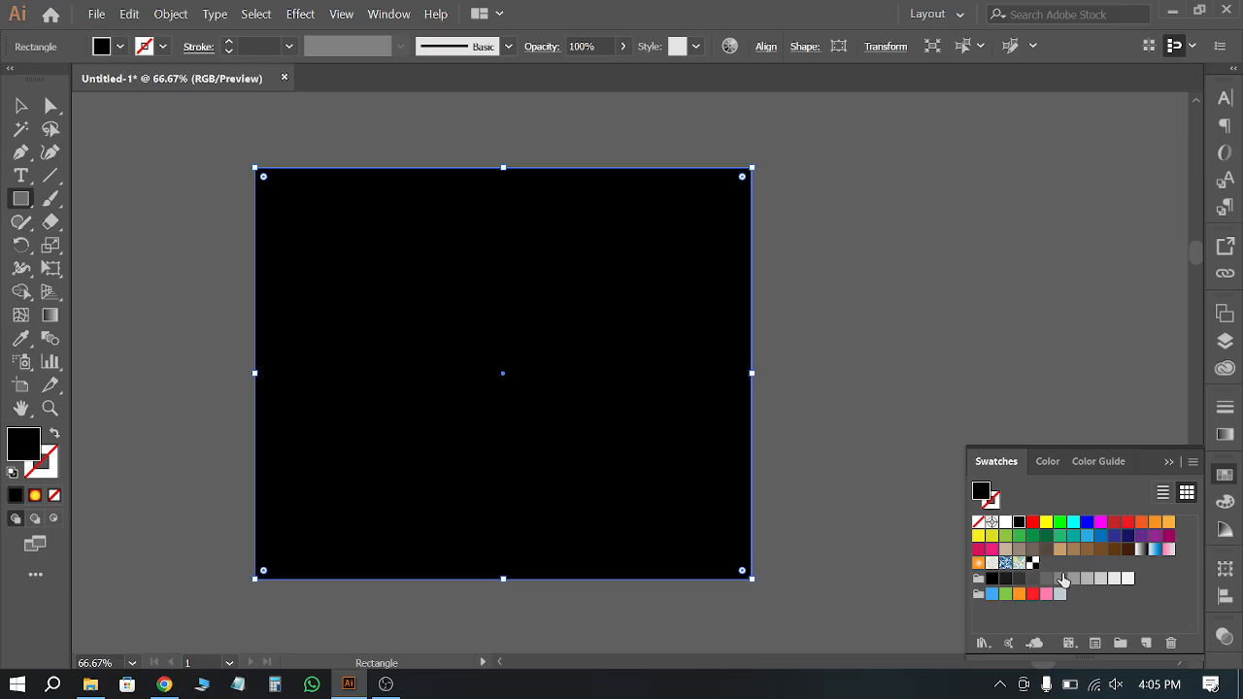
pyautogui.click(1033, 563)
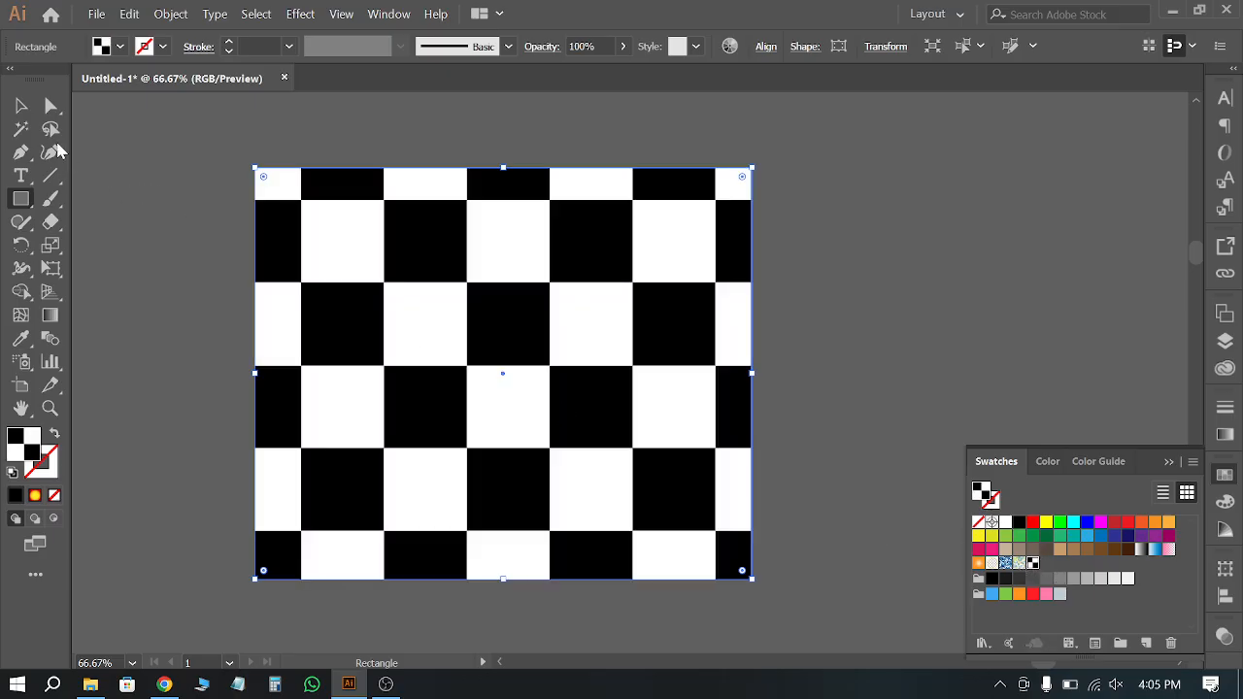
# Step: Enlarge the checkered rectangle proportionally about its centre, and scale it back down to a small size
pyautogui.click(21, 105)
pyautogui.scroll(-2, 347, 249)
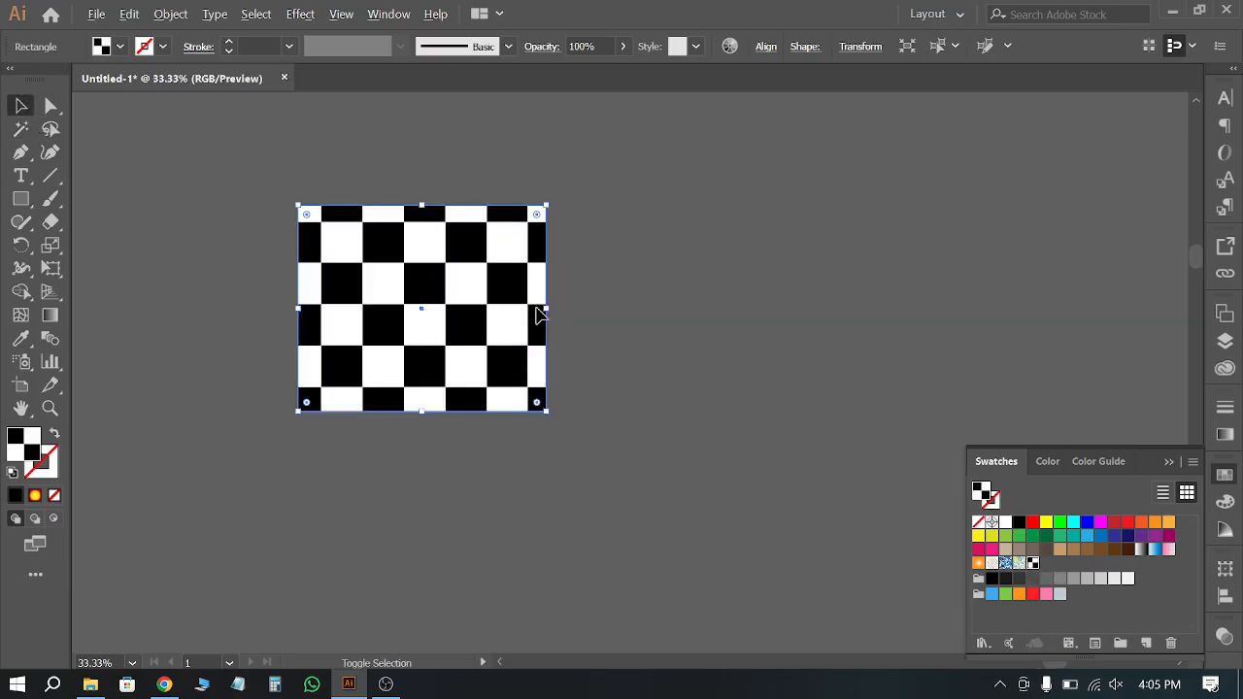
pyautogui.moveTo(549, 305); pyautogui.dragTo(723, 365)
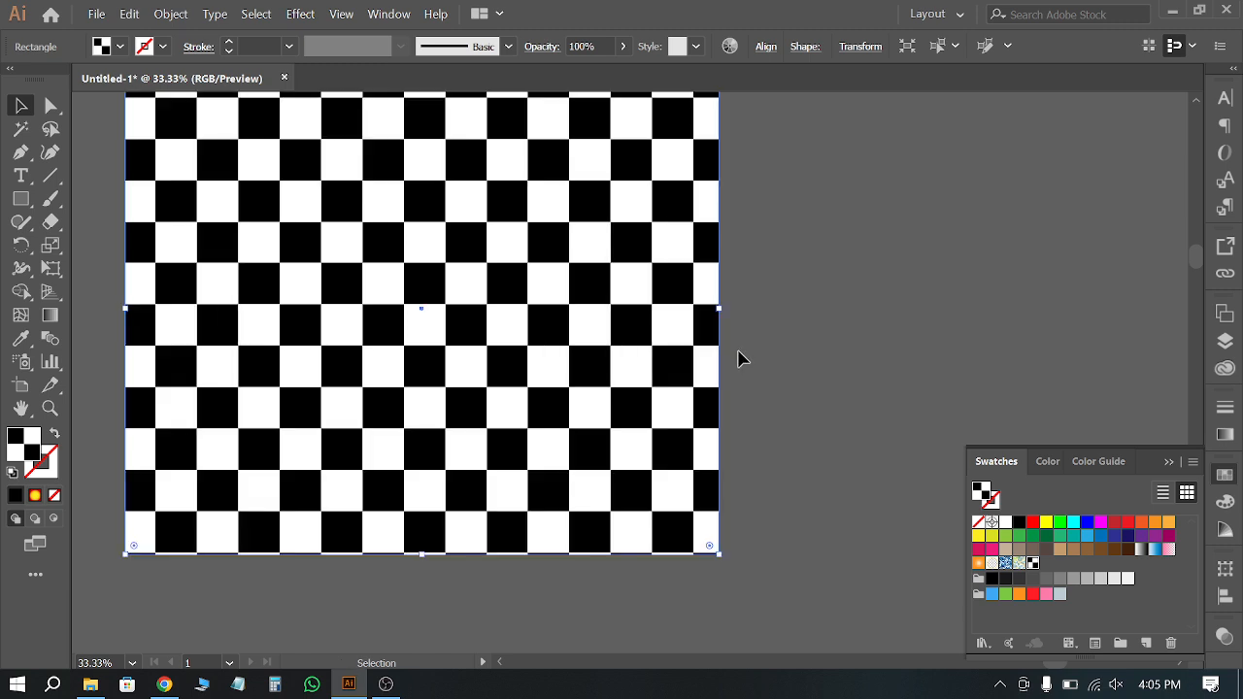
pyautogui.moveTo(719, 309); pyautogui.dragTo(786, 334)
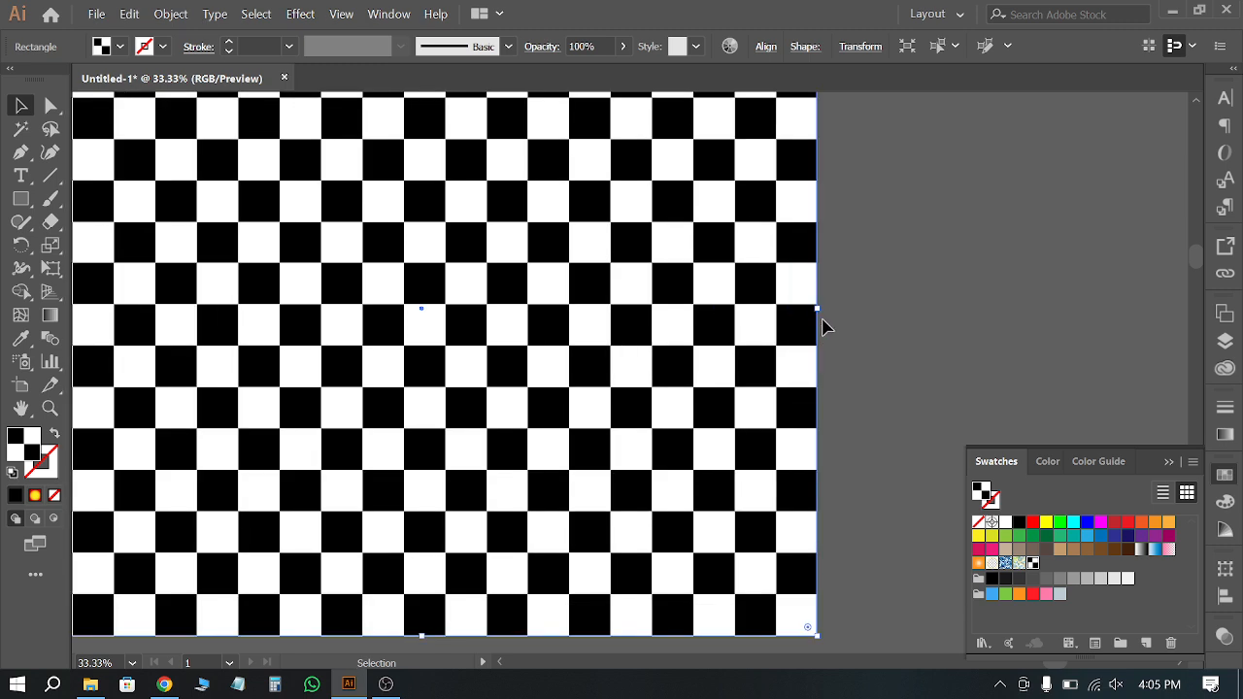
pyautogui.keyDown('shift'); pyautogui.click(821, 335); pyautogui.keyUp('shift')
pyautogui.moveTo(360, 263); pyautogui.dragTo(557, 352)
pyautogui.hotkey('ctrl', '7')
pyautogui.hotkey('ctrl', '+')
pyautogui.hotkey('ctrl', '+')
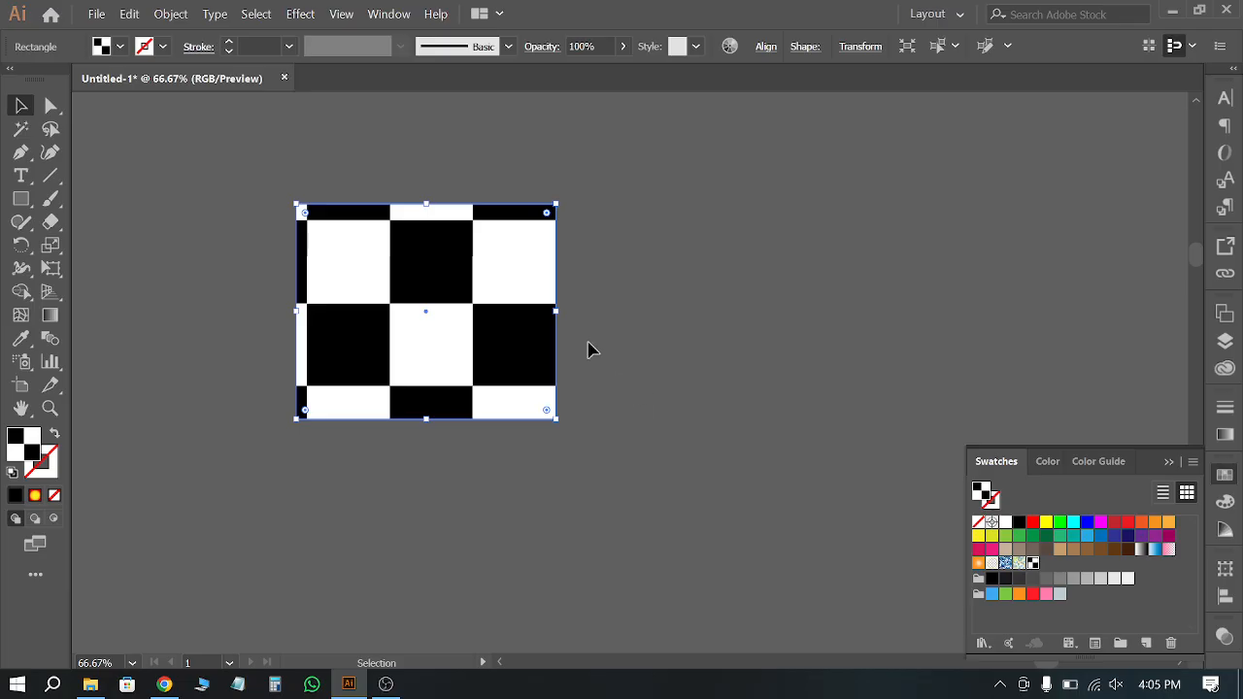
# Step: Enlarge the small checkered rectangle proportionally about its centre and move it to the right
pyautogui.moveTo(563, 318); pyautogui.dragTo(746, 406)
pyautogui.click(821, 410)
pyautogui.scroll(5, 864, 355)
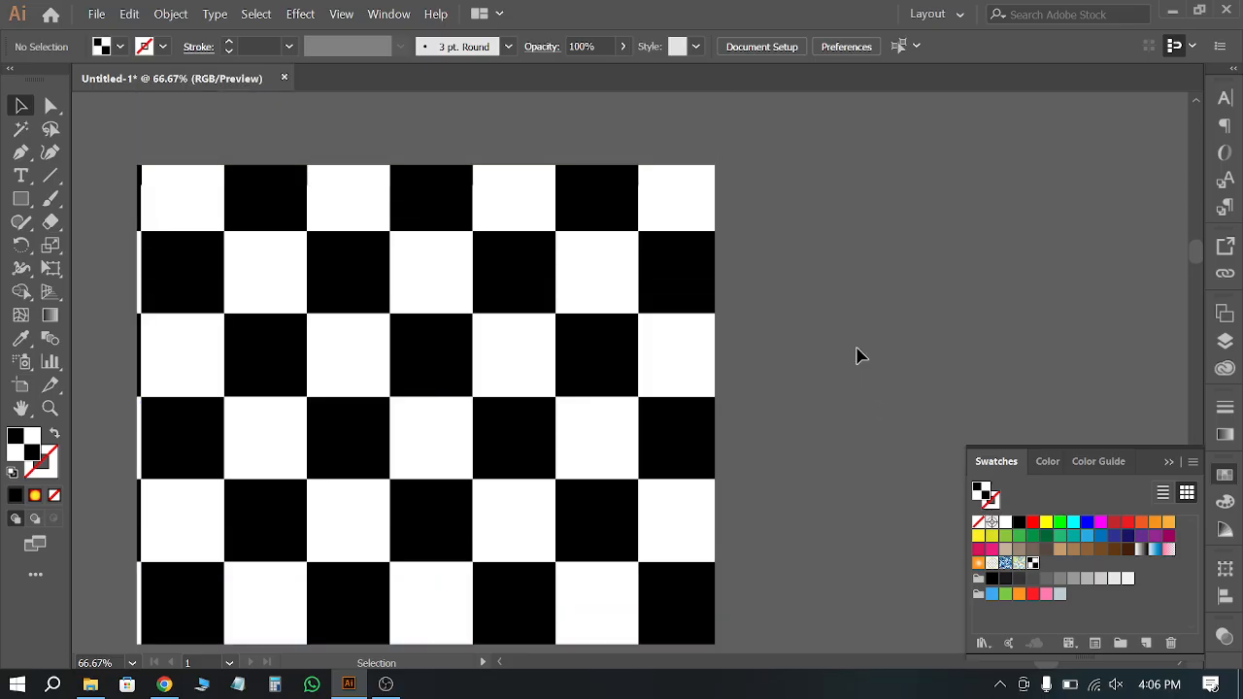
pyautogui.moveTo(632, 343); pyautogui.dragTo(907, 271)
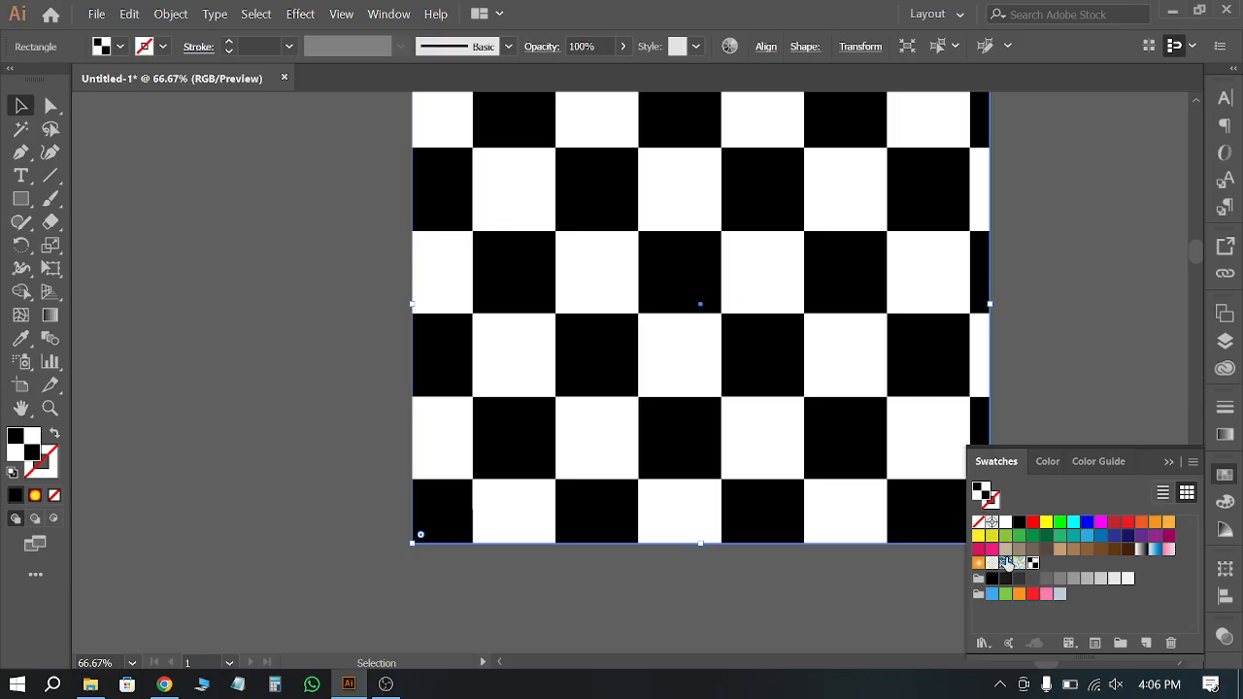
# Step: Fill the rectangle with the green, blue and beige organic pattern swatch, and delete the rectangle
pyautogui.click(1017, 569)
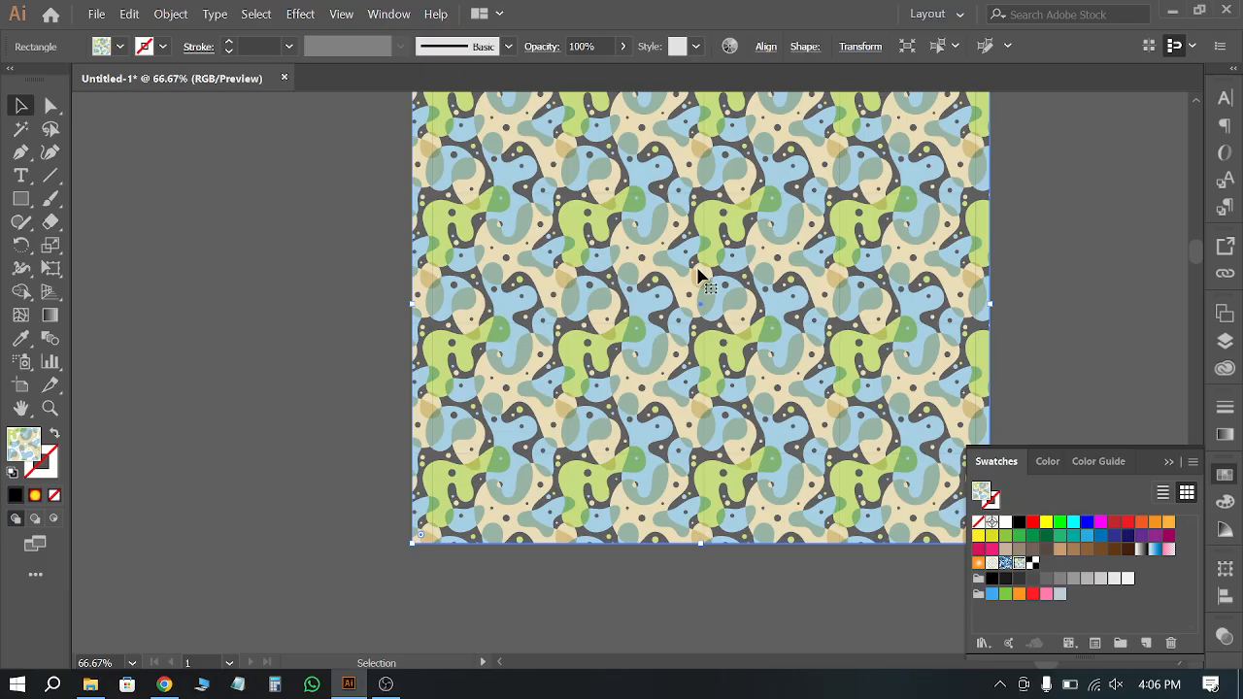
pyautogui.click(387, 12)
pyautogui.click(318, 198)
pyautogui.press('Delete')
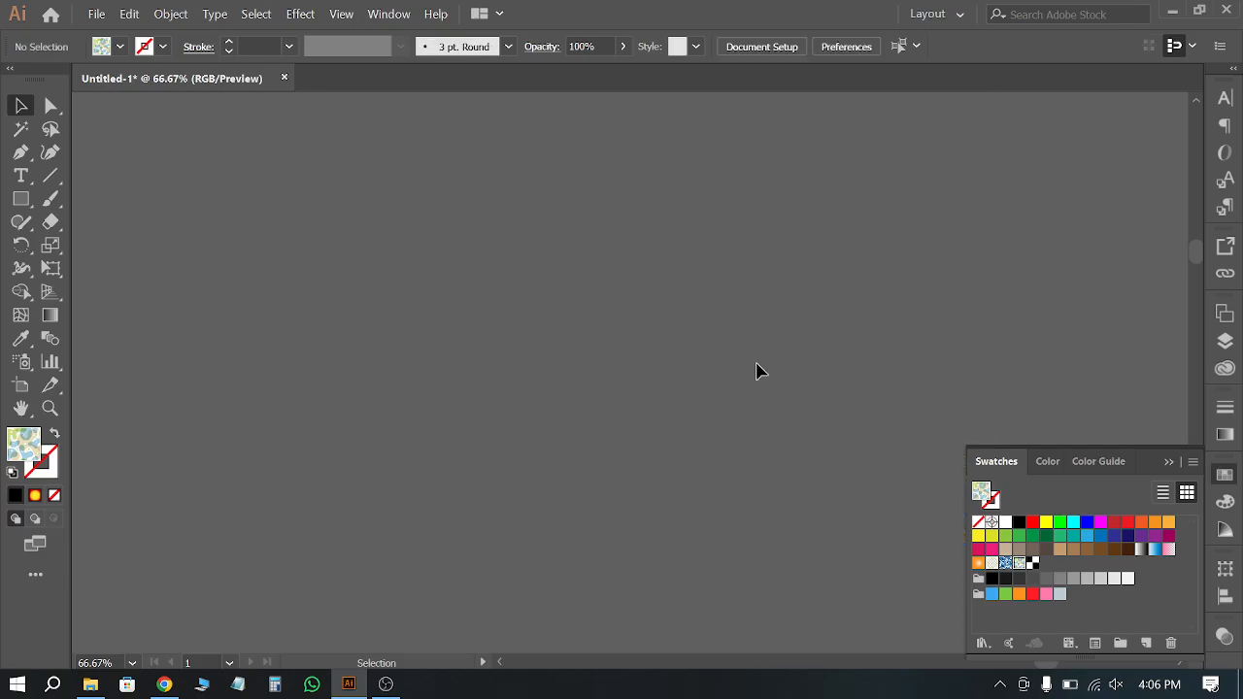
# Step: Review the finished gradient, blend and distortion artwork around the artboard, including the orange spiral flower up close
pyautogui.hotkey('ctrl', '-')
pyautogui.hotkey('ctrl', '-')
pyautogui.hotkey('ctrl', '-')
pyautogui.hotkey('ctrl', '-')
pyautogui.hotkey('ctrl', '-')
pyautogui.hotkey('ctrl', '-')
pyautogui.hotkey('ctrl', '-')
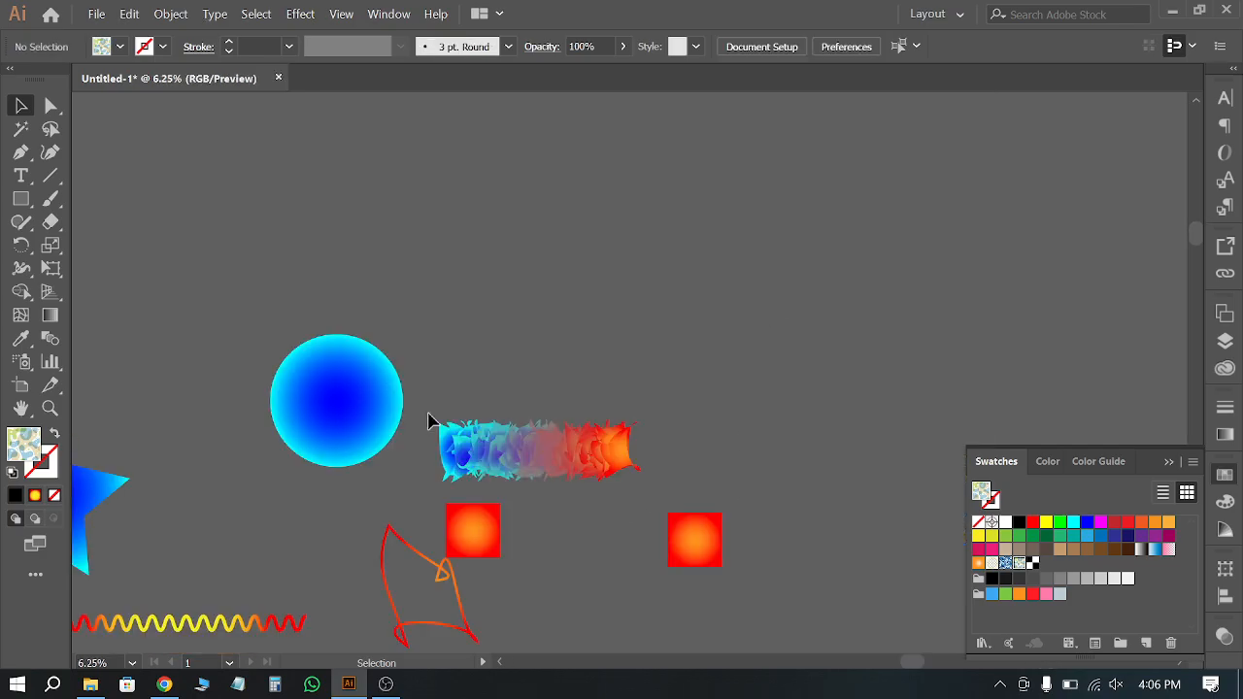
pyautogui.scroll(-10, 503, 408)
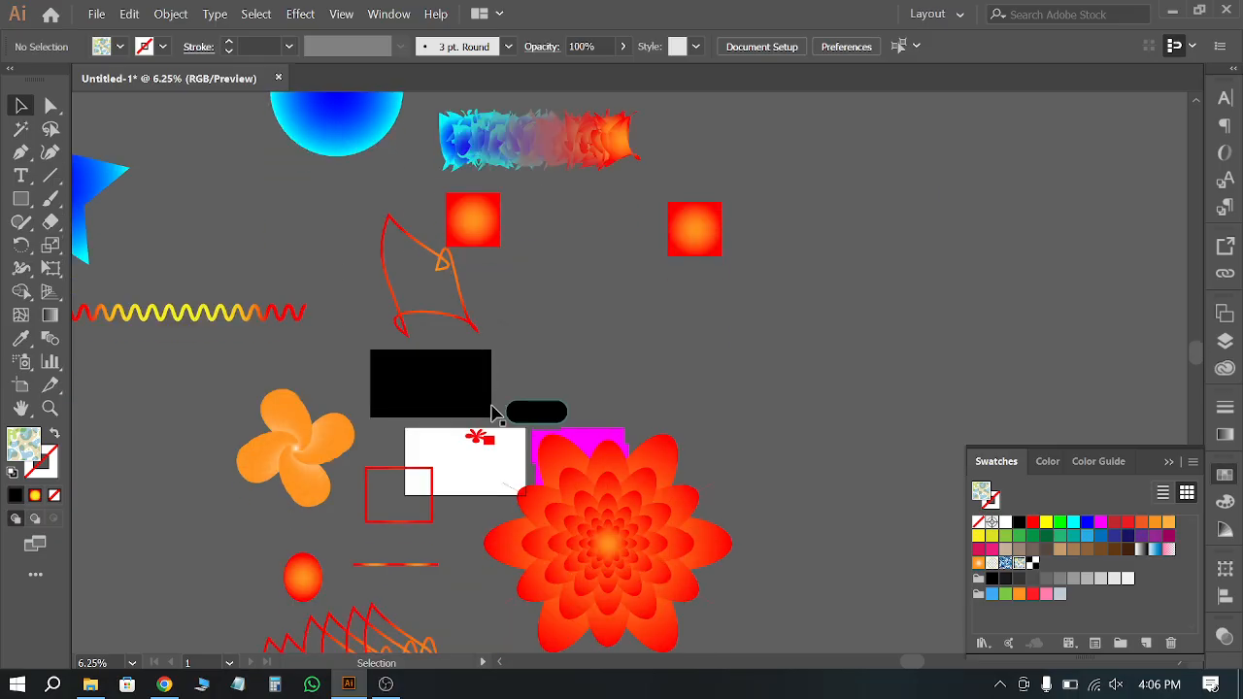
pyautogui.scroll(4, 486, 456)
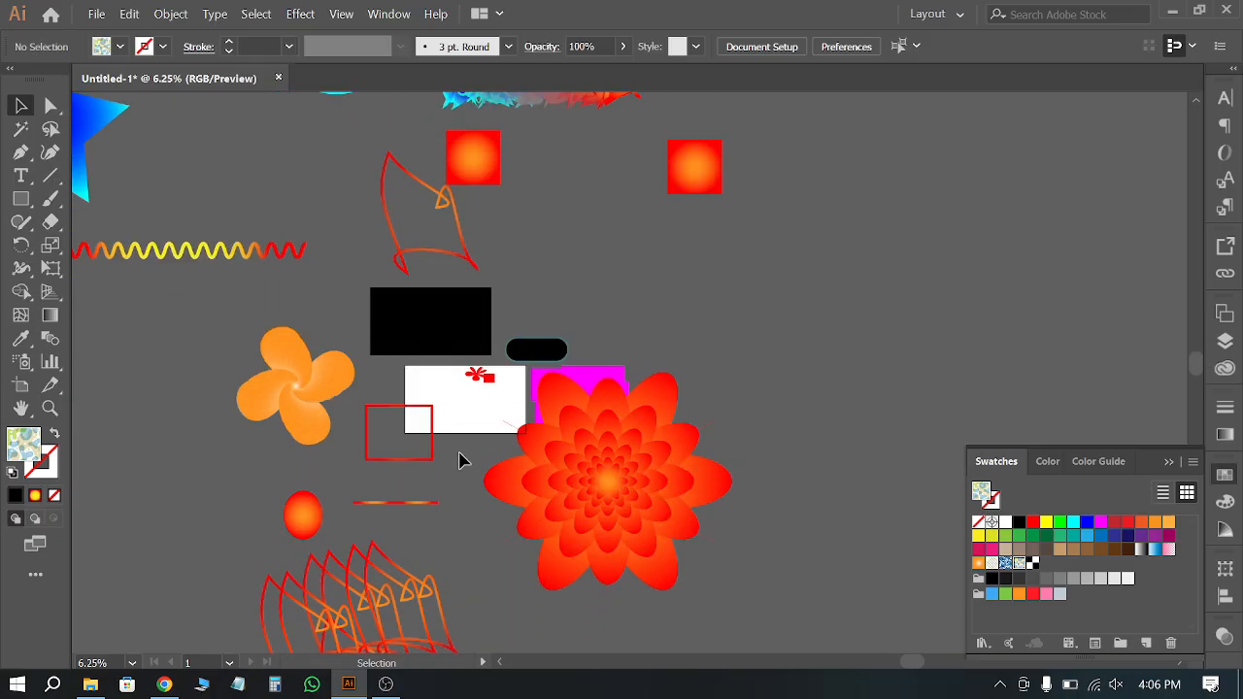
pyautogui.moveTo(305, 313); pyautogui.dragTo(515, 302)
pyautogui.scroll(2, 685, 355)
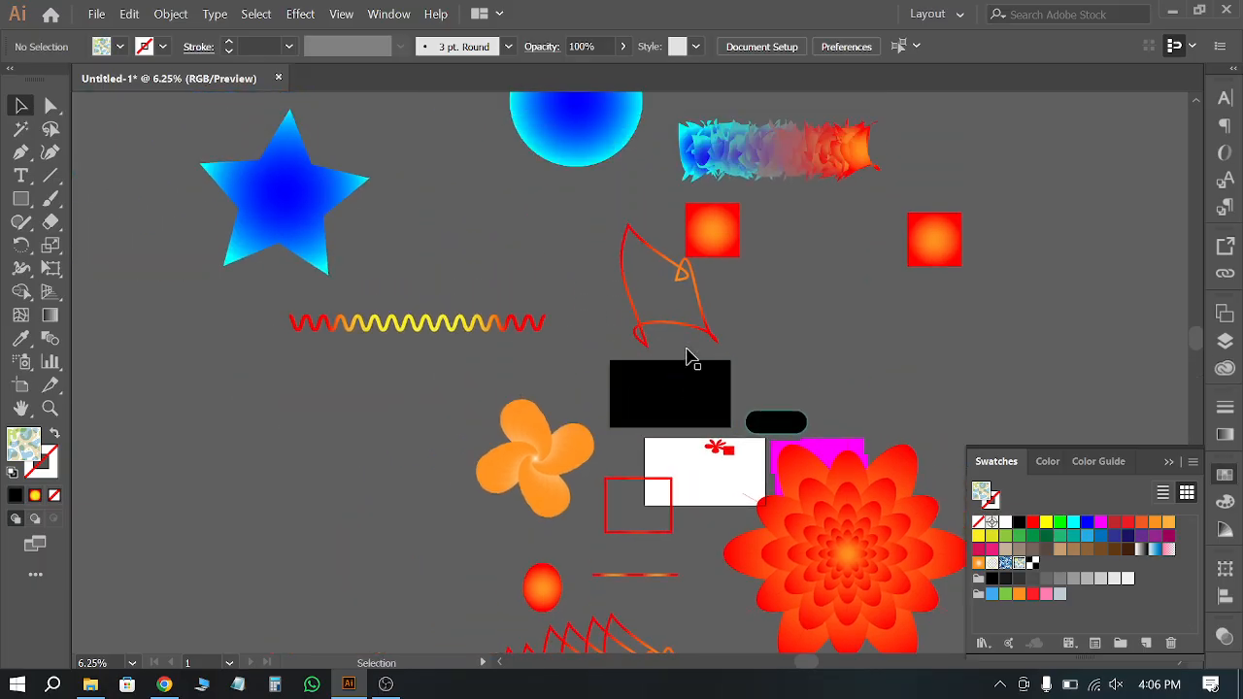
pyautogui.scroll(1, 858, 562)
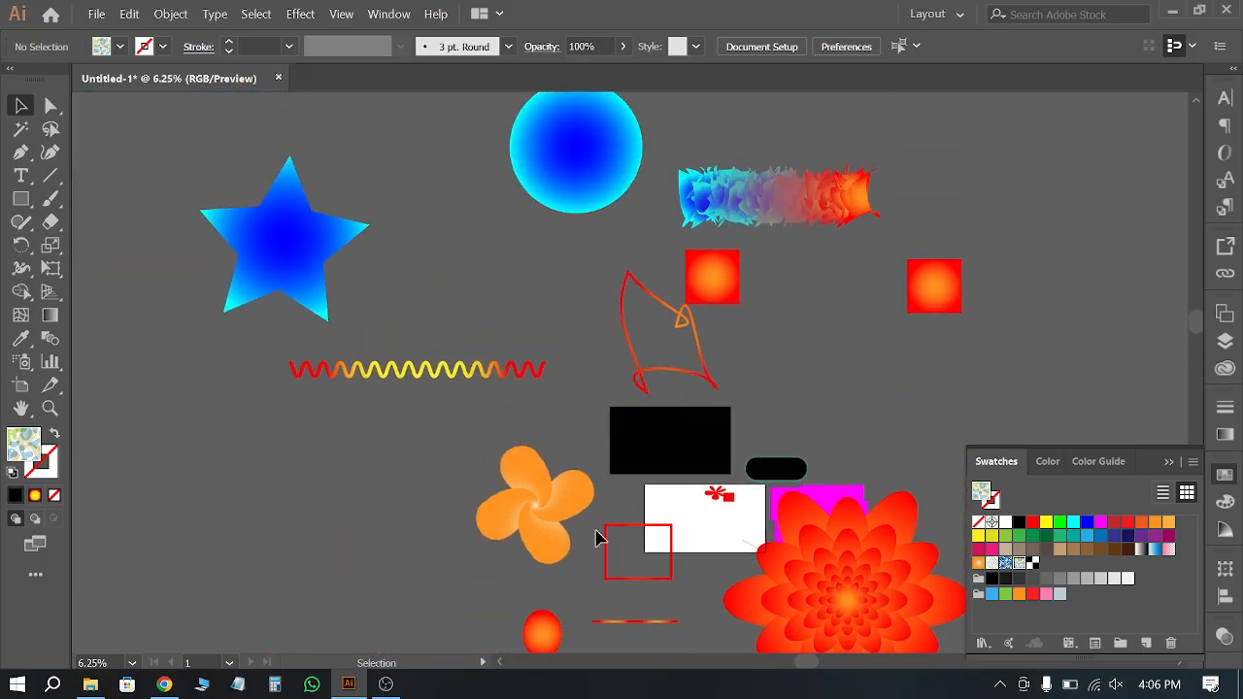
pyautogui.keyDown('alt'); pyautogui.scroll(6, 555, 541); pyautogui.keyUp('alt')
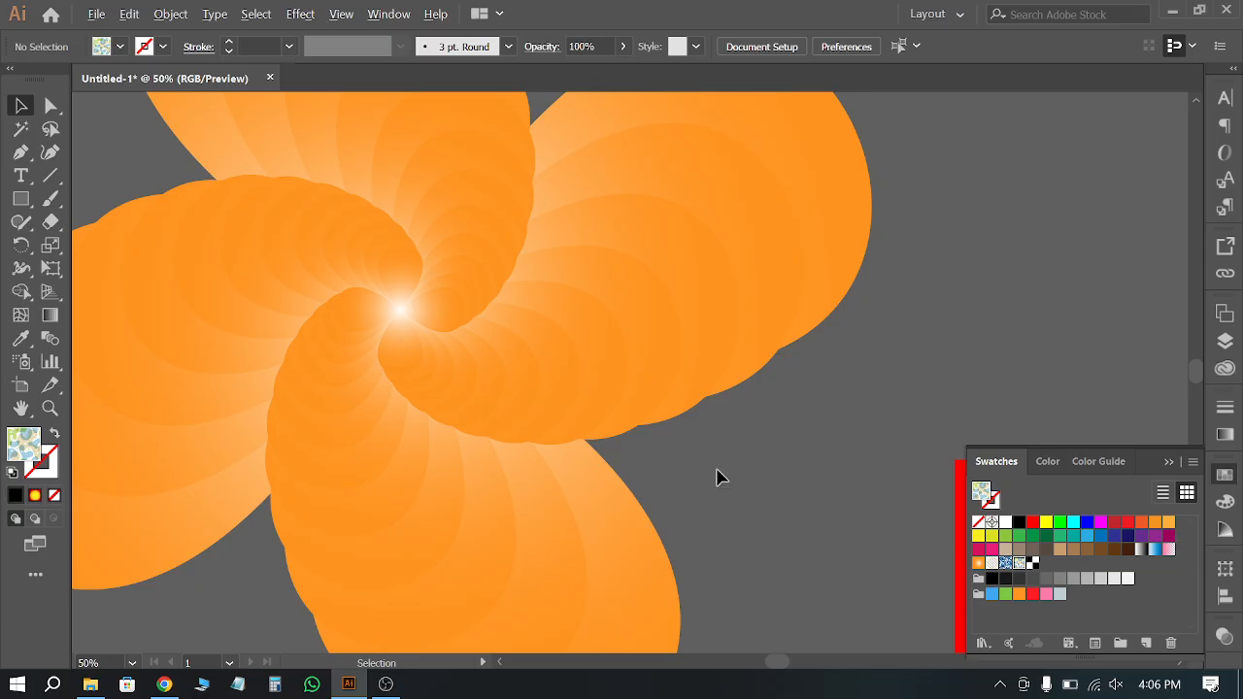
pyautogui.keyDown('alt'); pyautogui.scroll(-6, 385, 352); pyautogui.keyUp('alt')
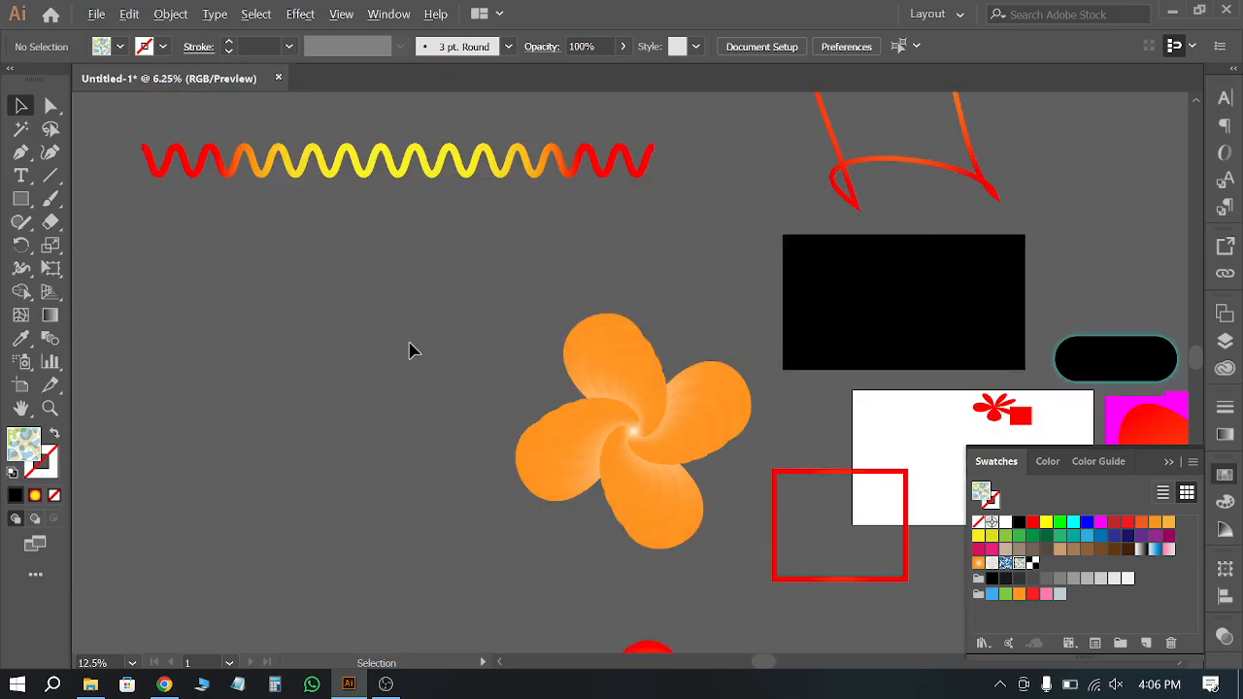
pyautogui.keyDown('alt'); pyautogui.scroll(1, 813, 486); pyautogui.keyUp('alt')
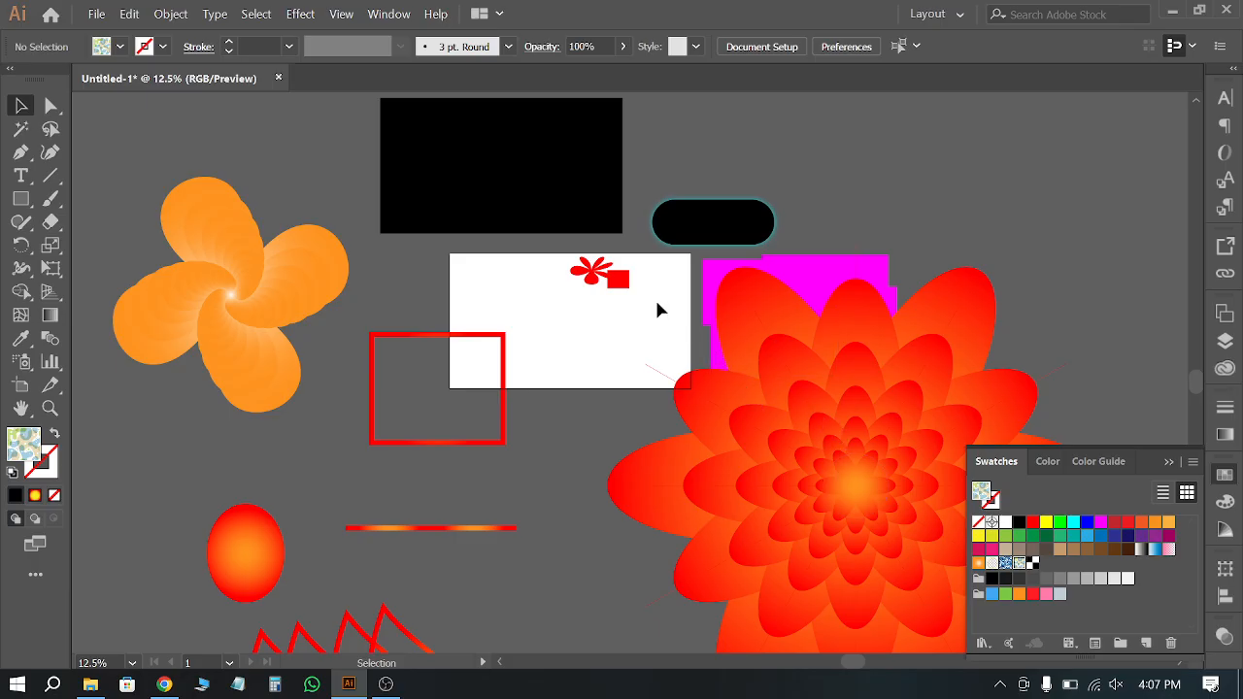
pyautogui.scroll(4, 658, 309)
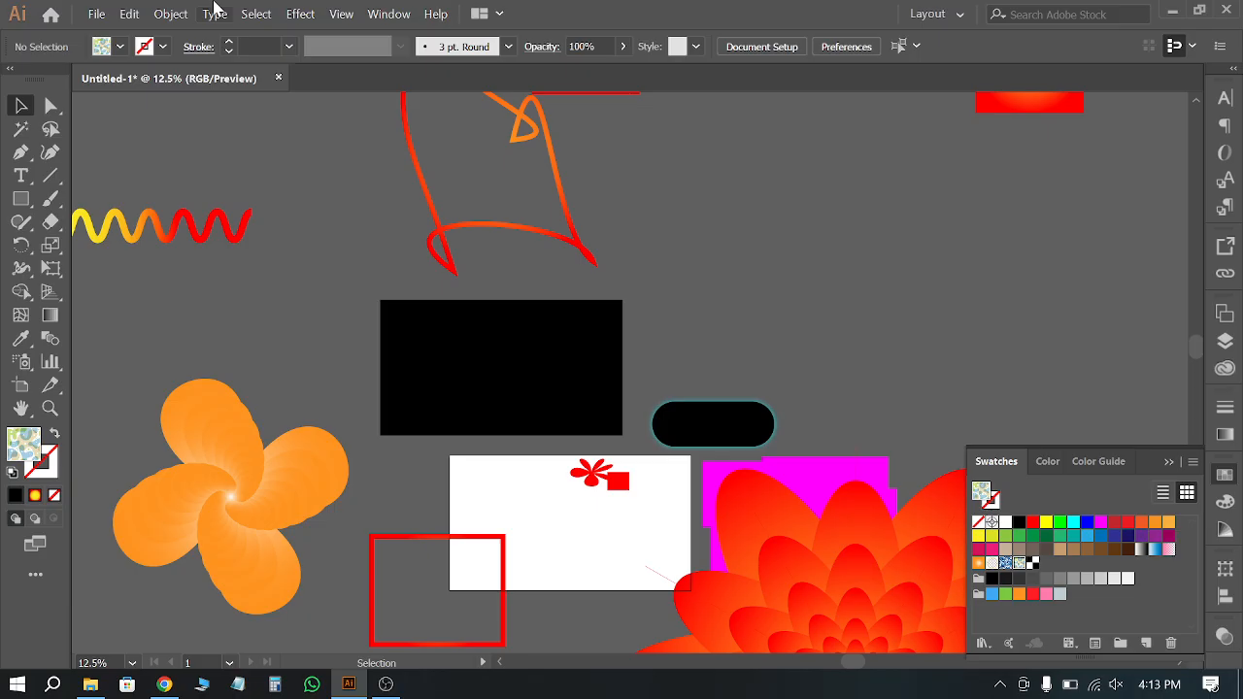
# Step: Switch to the WhatsApp Web page in Chrome and open the Windows Start menu
pyautogui.click(163, 684)
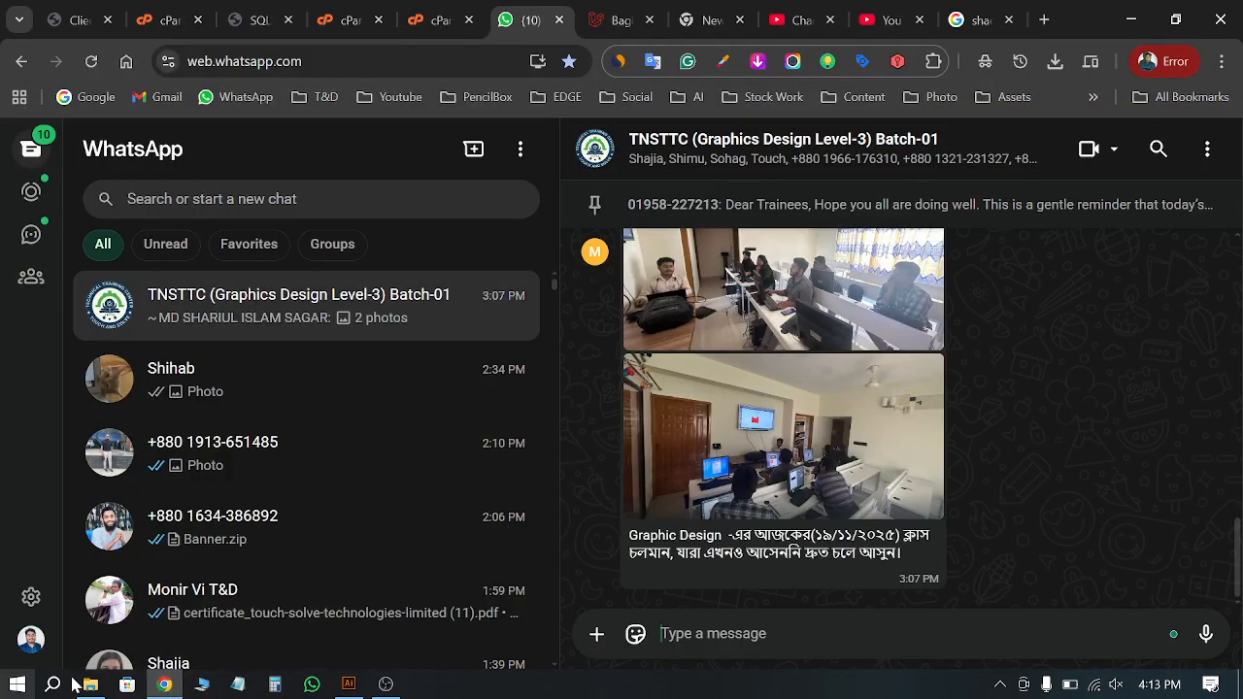
pyautogui.click(17, 689)
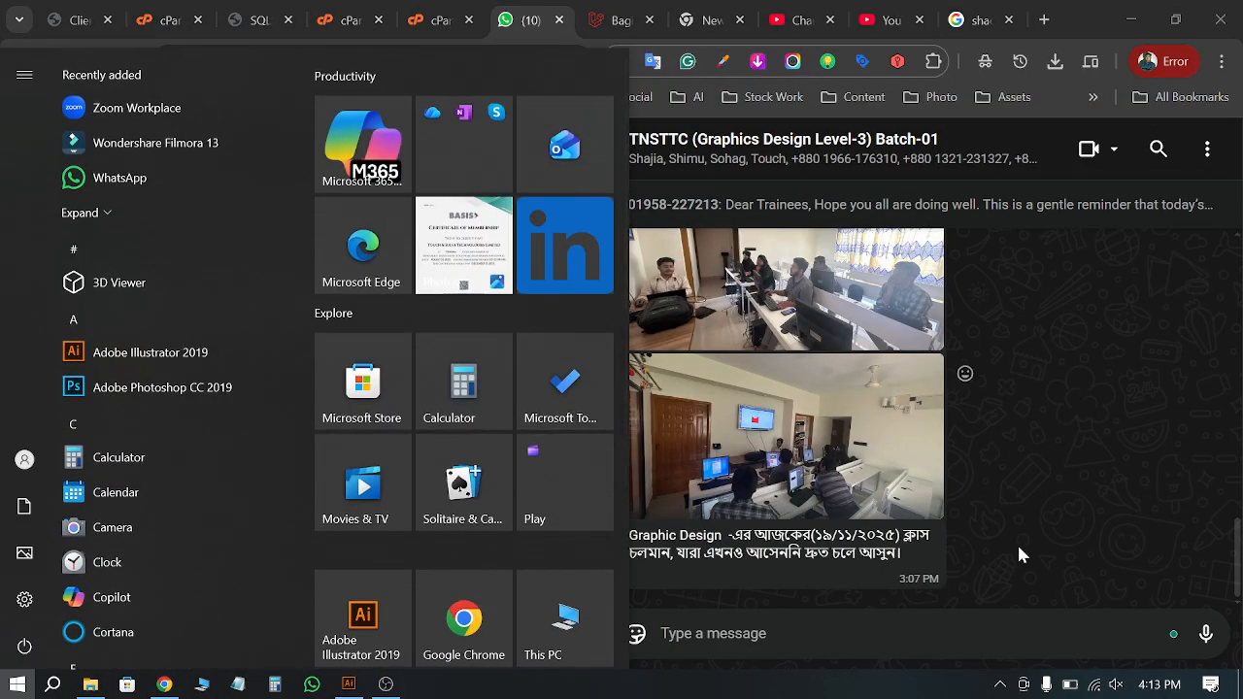